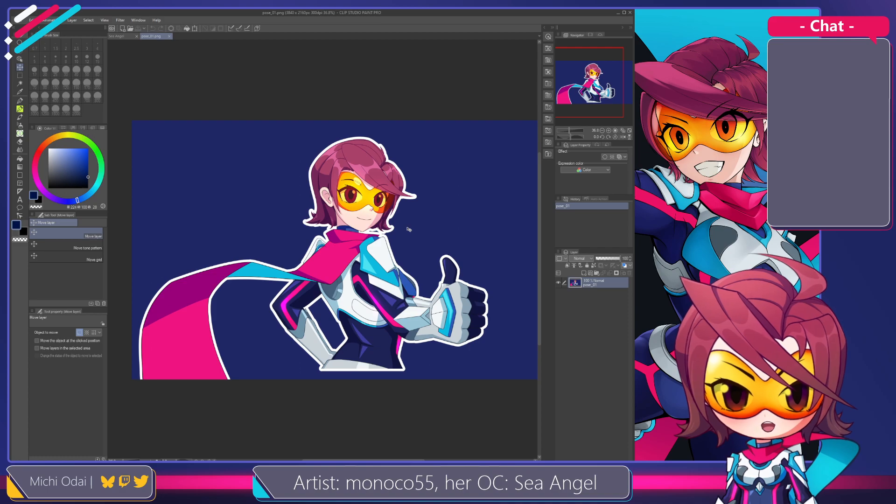
# Examine the caped character illustration in pose_01.png, both as a whole figure and close up on the face and costume.
pyautogui.scroll(2, 409, 229)
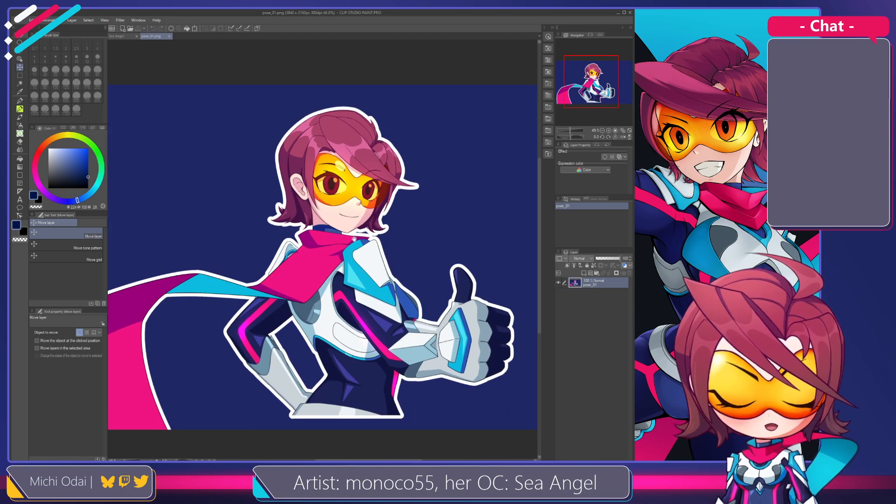
pyautogui.moveTo(357, 239); pyautogui.dragTo(330, 226)
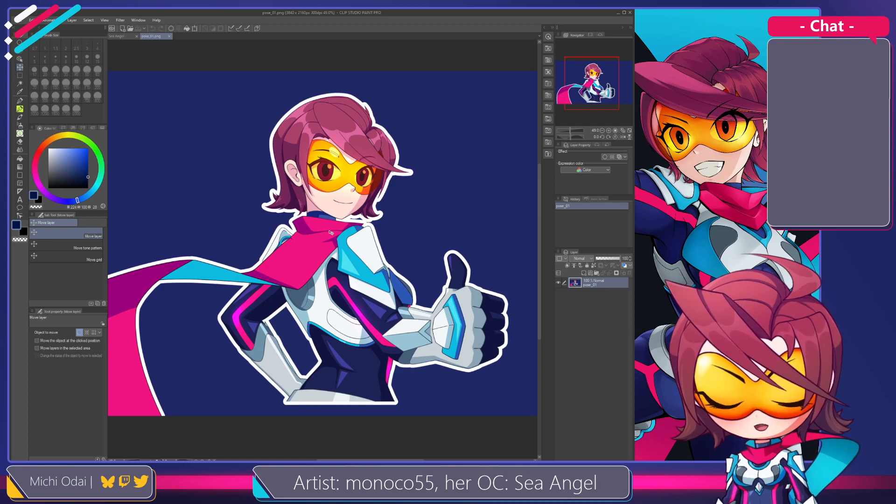
pyautogui.scroll(-1, 335, 230)
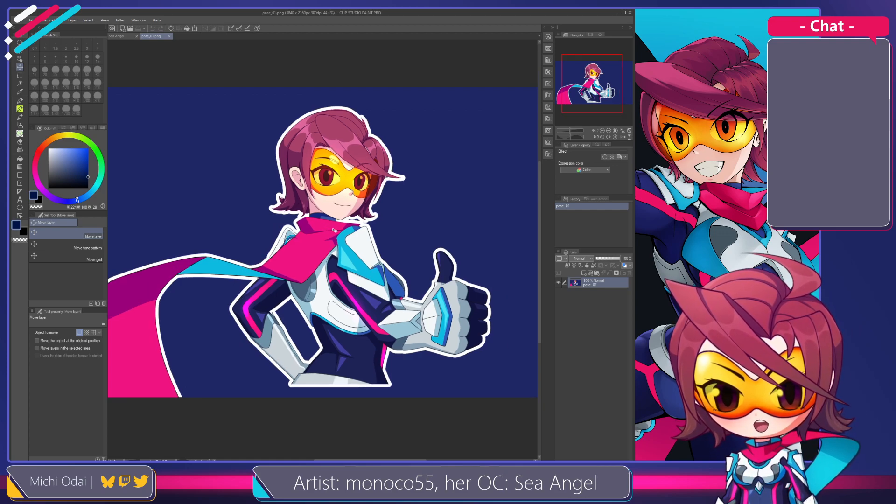
pyautogui.scroll(3, 443, 315)
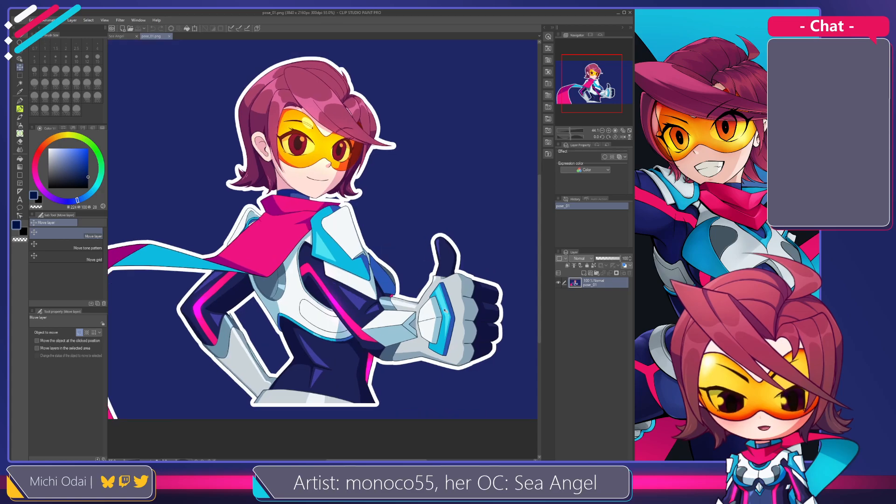
pyautogui.moveTo(298, 294); pyautogui.dragTo(410, 355)
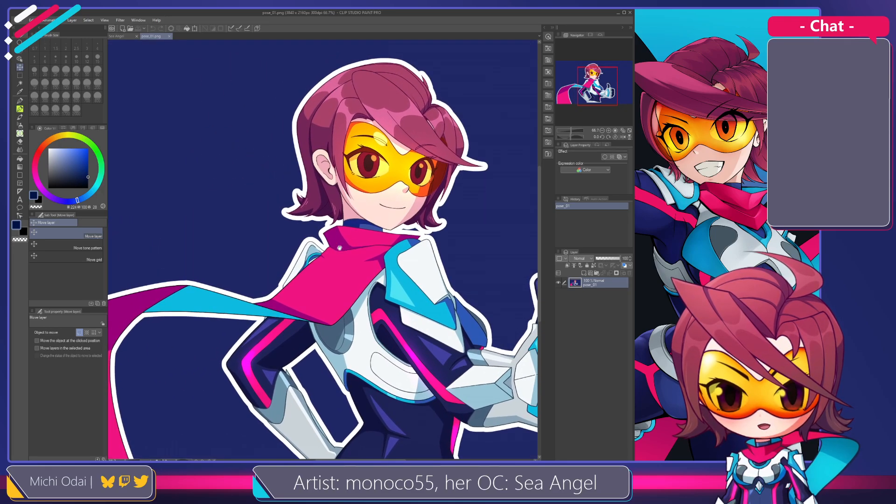
pyautogui.scroll(2, 349, 208)
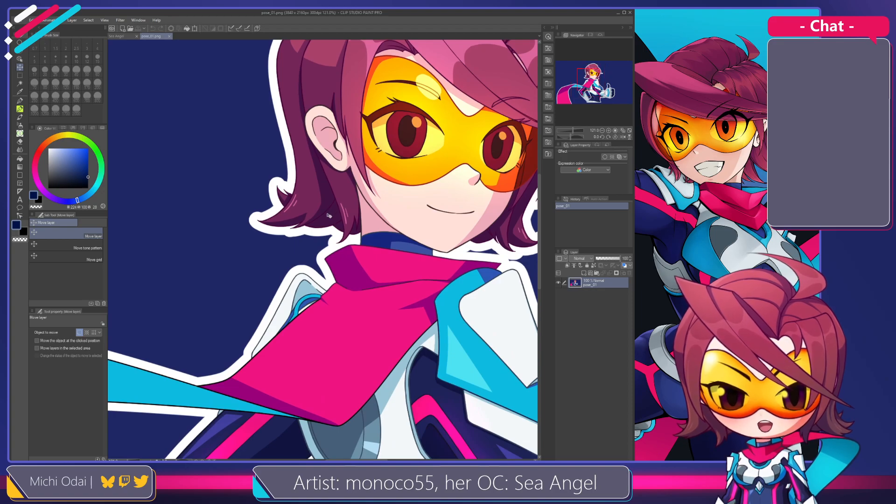
pyautogui.scroll(-1, 331, 215)
pyautogui.scroll(-3, 332, 223)
pyautogui.scroll(2, 392, 219)
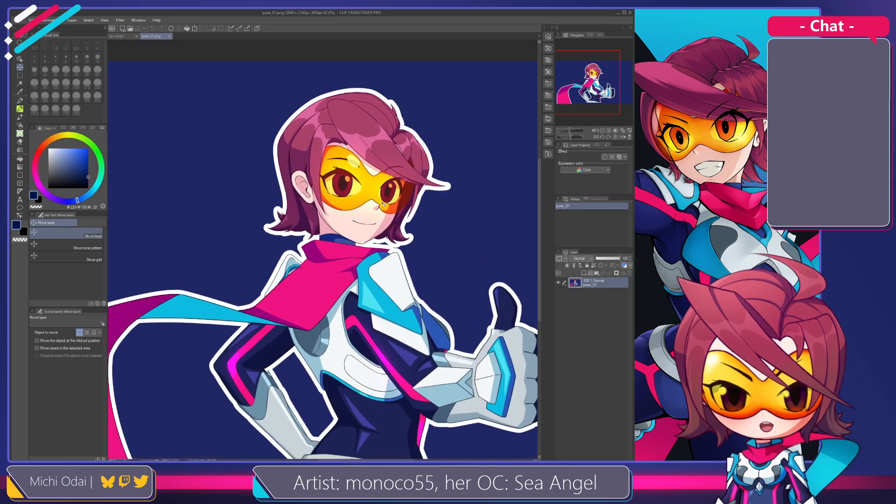
pyautogui.scroll(-2, 393, 219)
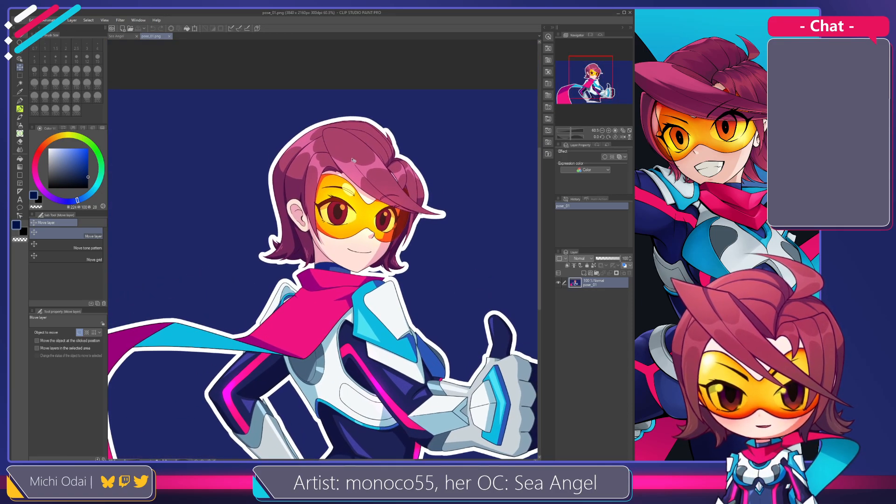
pyautogui.moveTo(364, 188); pyautogui.dragTo(428, 154)
pyautogui.moveTo(372, 204); pyautogui.dragTo(300, 204)
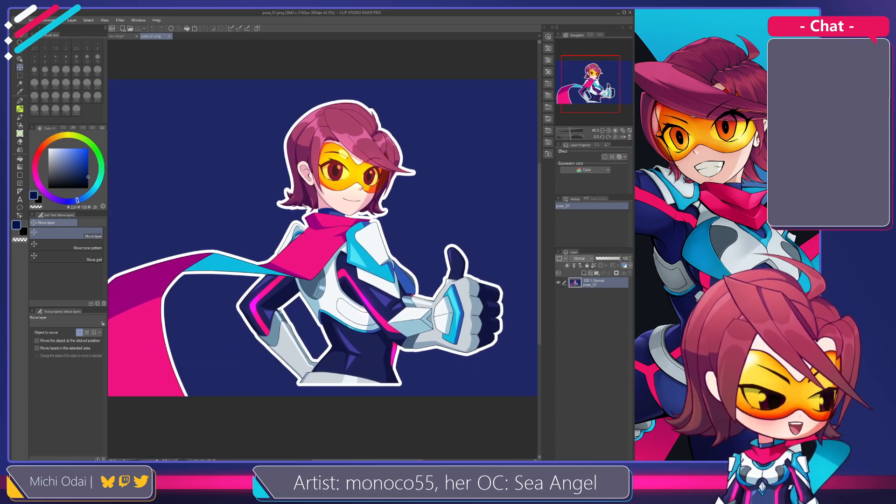
pyautogui.scroll(2, 334, 174)
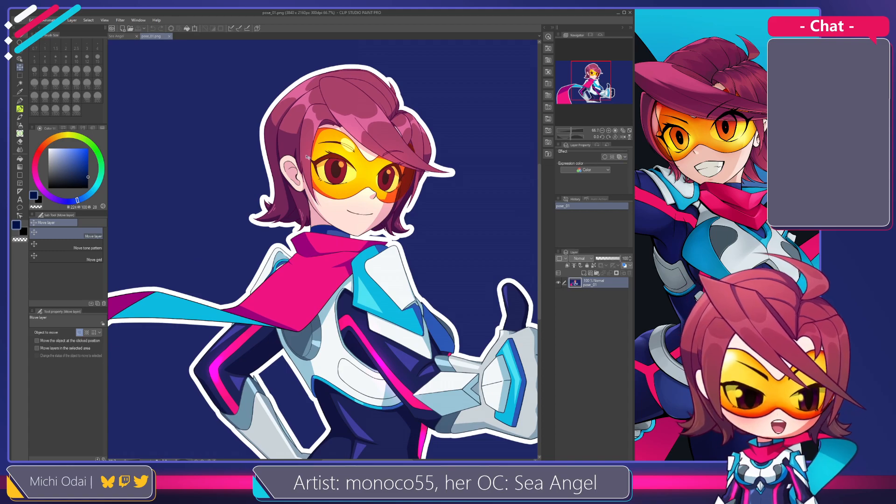
pyautogui.scroll(1, 370, 141)
pyautogui.scroll(-2, 351, 156)
pyautogui.scroll(-1, 350, 155)
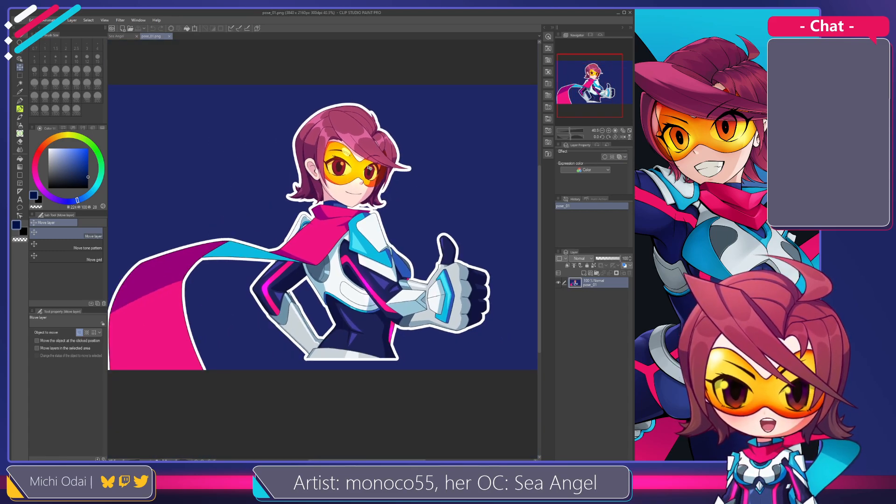
pyautogui.scroll(1, 369, 167)
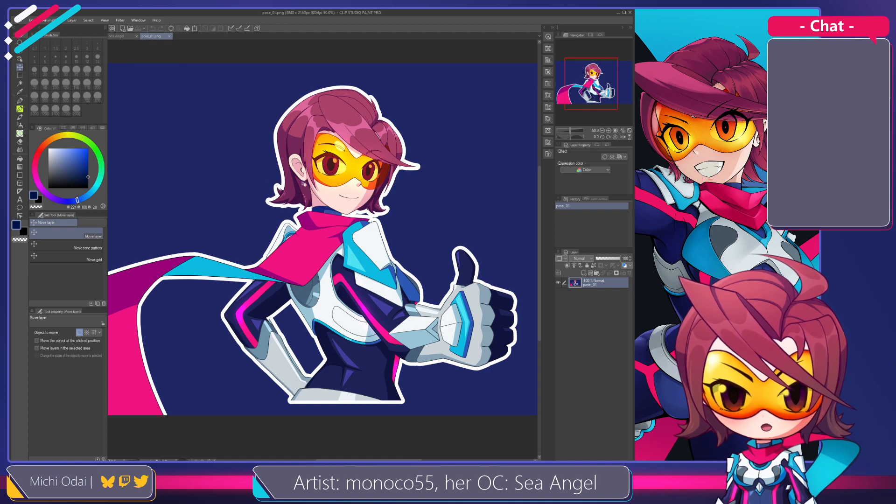
pyautogui.scroll(2, 364, 203)
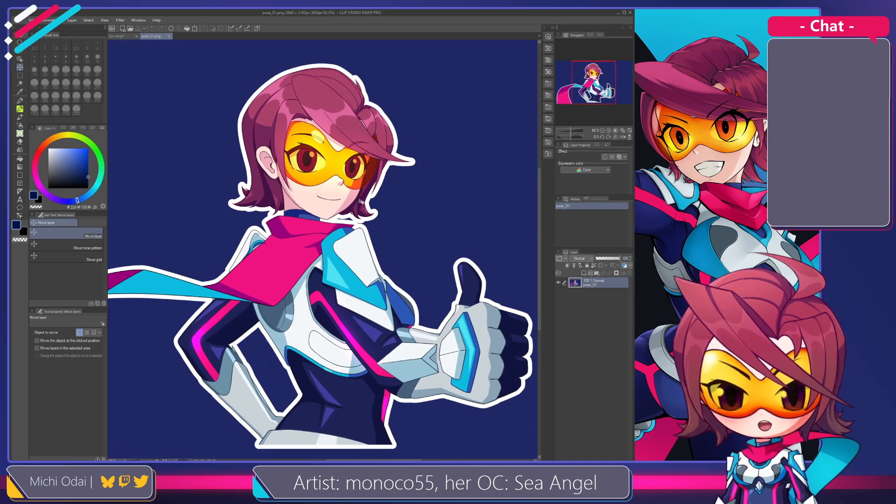
pyautogui.scroll(-3, 348, 231)
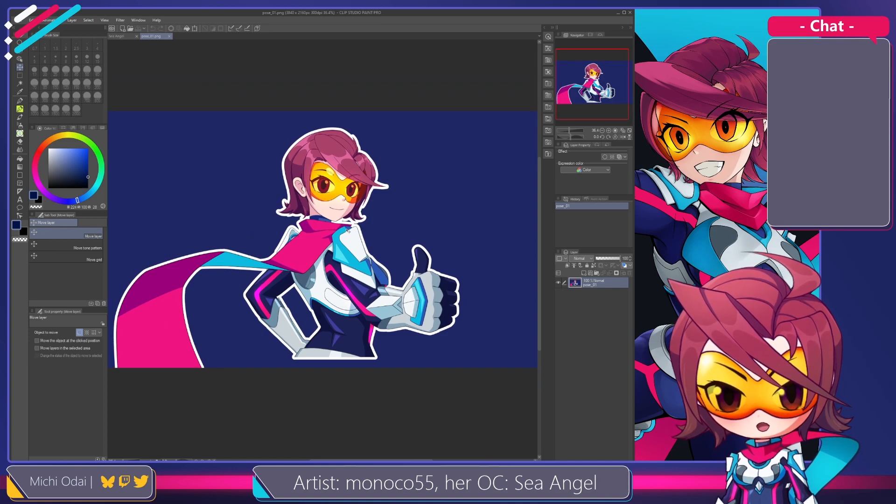
pyautogui.scroll(3, 348, 230)
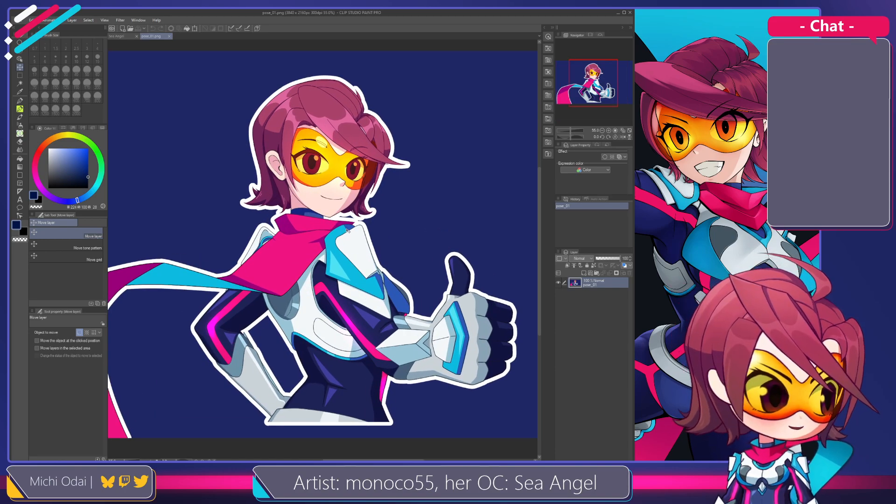
pyautogui.scroll(1, 348, 230)
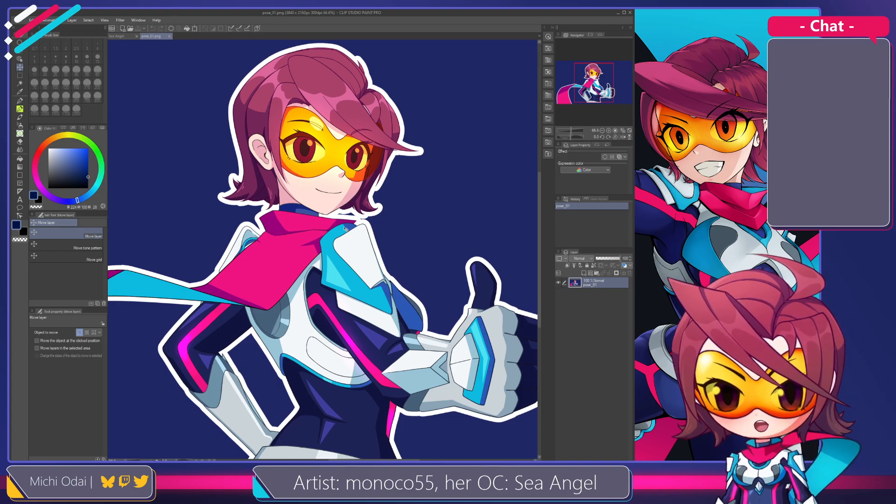
pyautogui.scroll(-1, 345, 228)
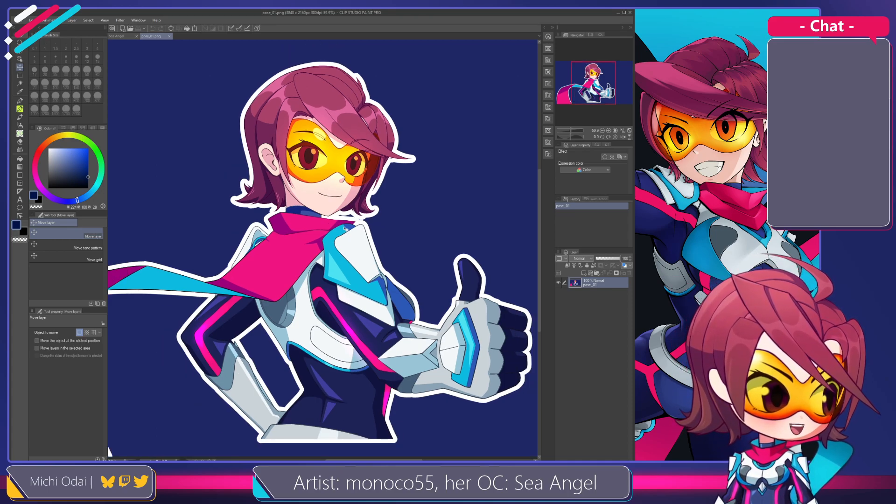
pyautogui.scroll(-1, 345, 229)
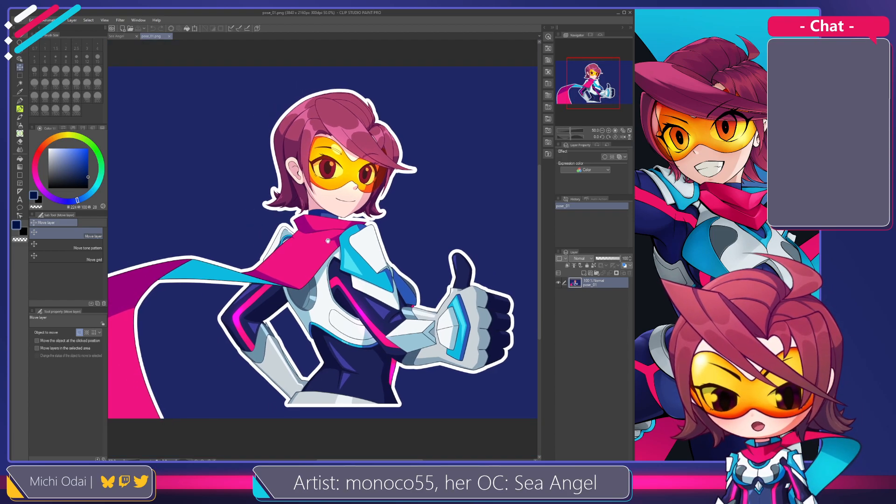
pyautogui.moveTo(329, 241); pyautogui.dragTo(338, 242)
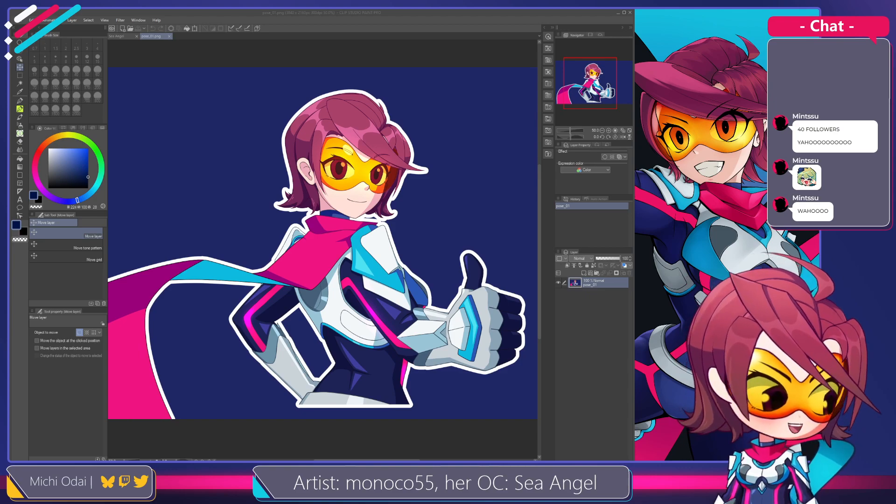
pyautogui.click(594, 293)
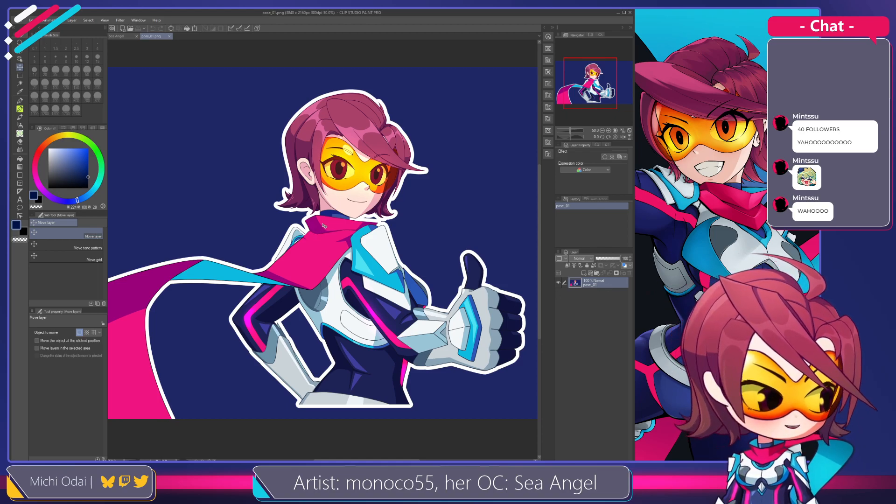
pyautogui.scroll(2, 323, 226)
pyautogui.moveTo(308, 222); pyautogui.dragTo(342, 224)
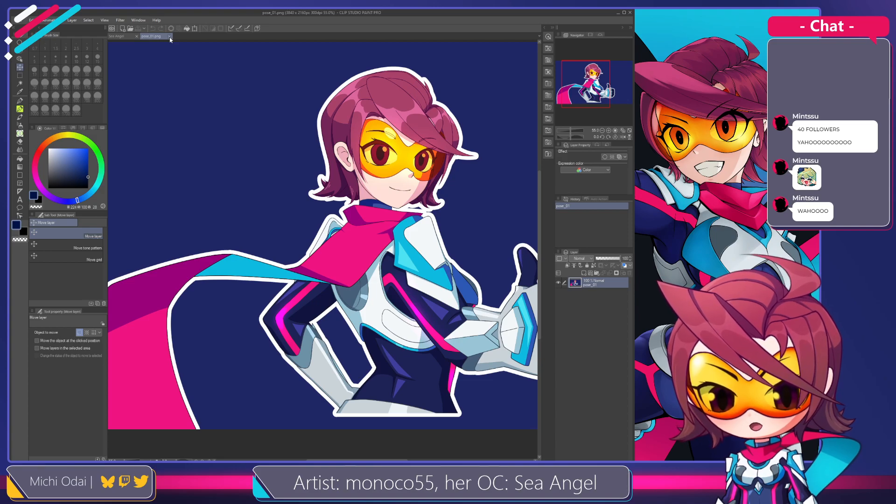
pyautogui.scroll(-2, 215, 135)
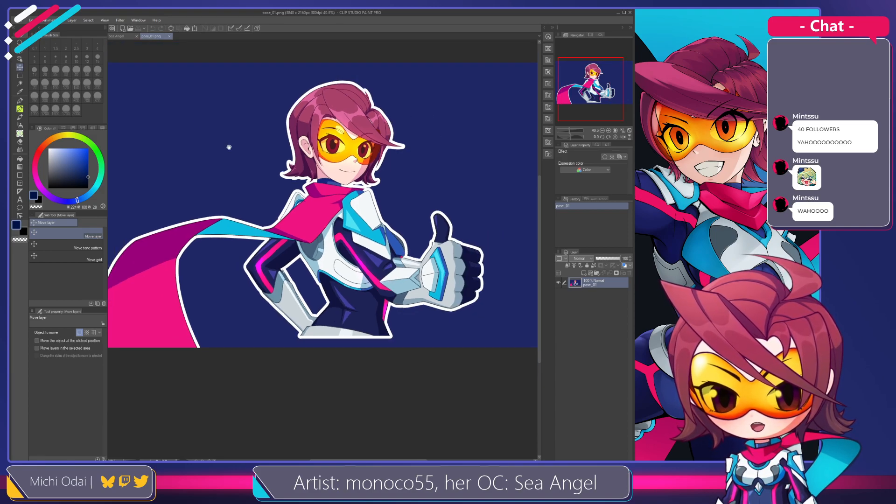
pyautogui.moveTo(238, 167)
pyautogui.mouseDown()
pyautogui.moveTo(324, 181)
pyautogui.moveTo(256, 180)
pyautogui.moveTo(262, 165)
pyautogui.moveTo(271, 166)
pyautogui.moveTo(240, 152)
pyautogui.mouseUp()
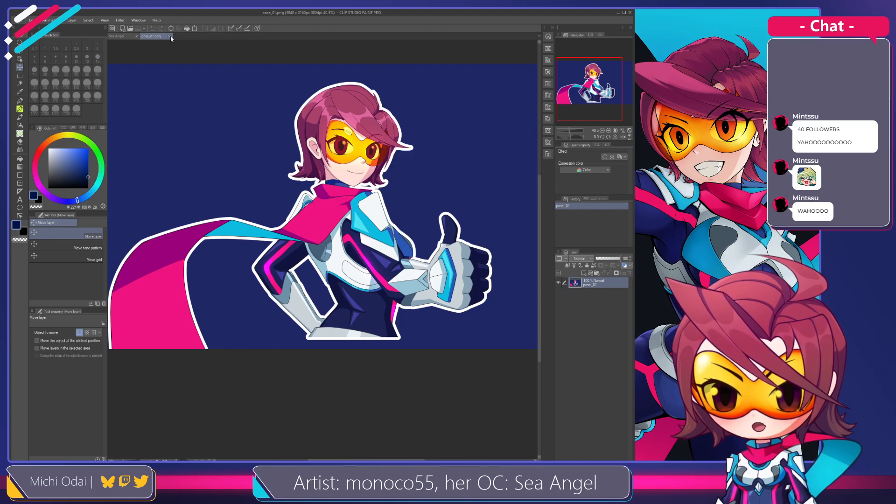
# Switch to the Sea Angel document and inspect the sketch of the girl seated at the table.
pyautogui.click(118, 36)
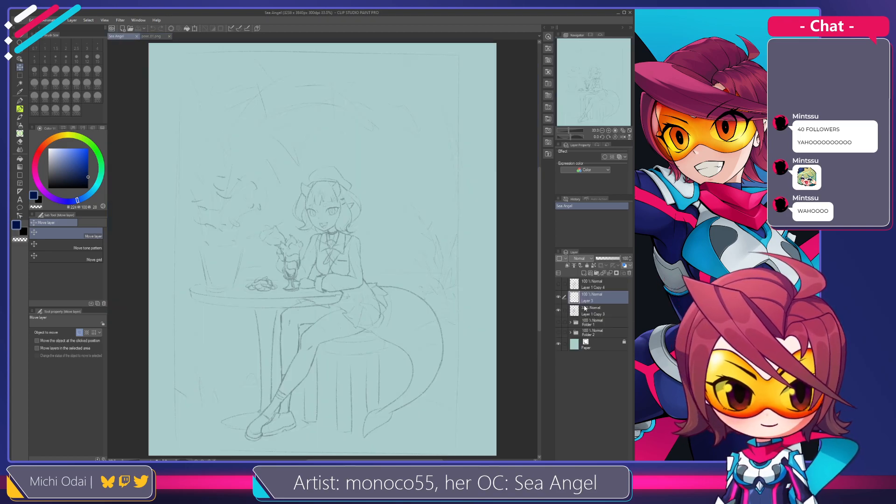
pyautogui.scroll(2, 329, 270)
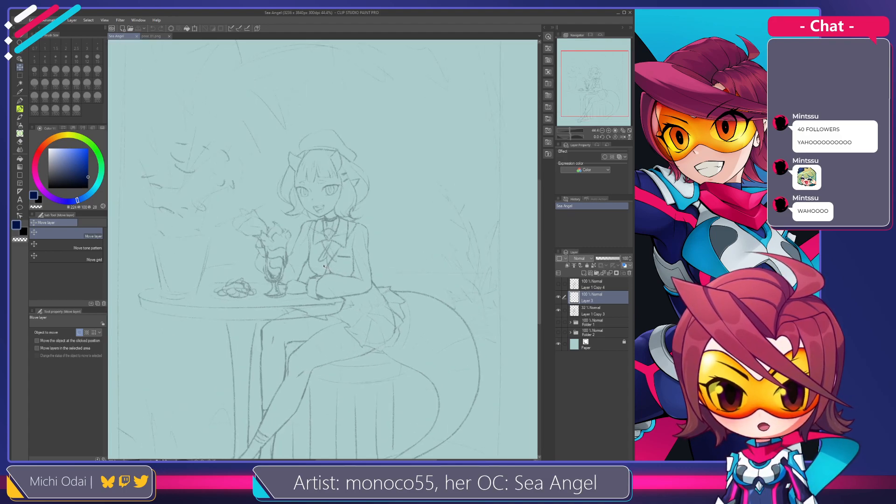
pyautogui.scroll(-1, 325, 267)
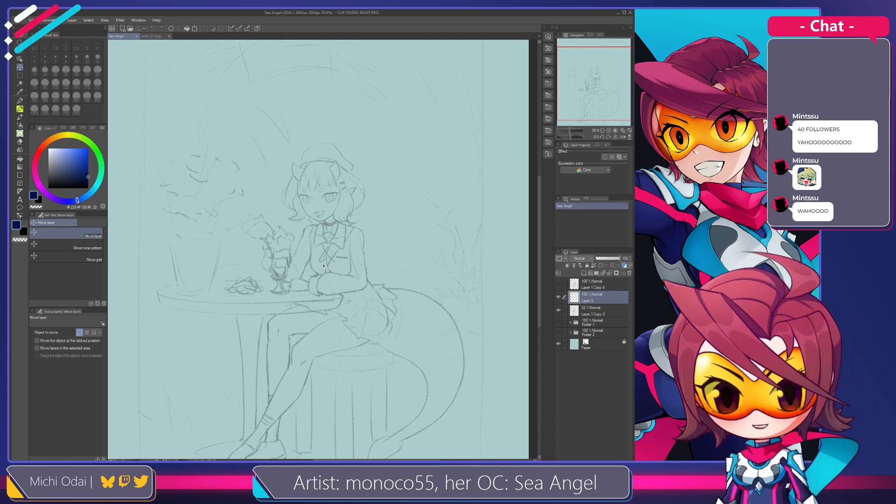
pyautogui.scroll(2, 334, 259)
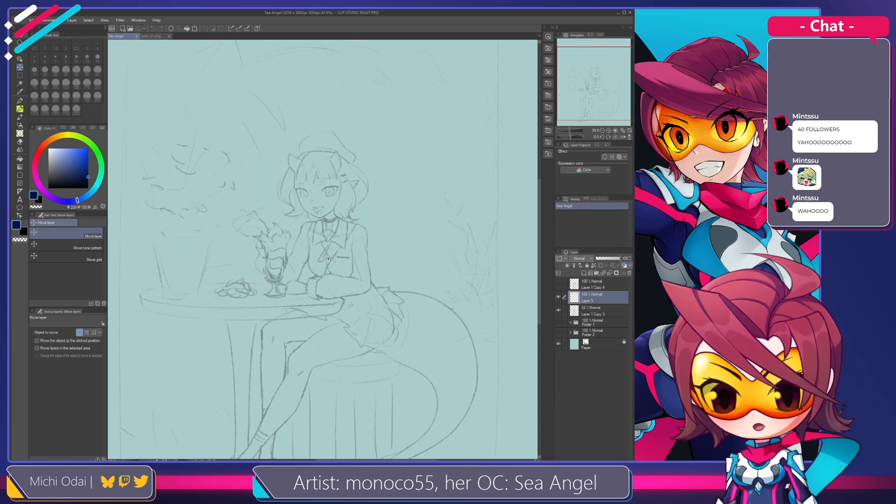
pyautogui.scroll(1, 329, 258)
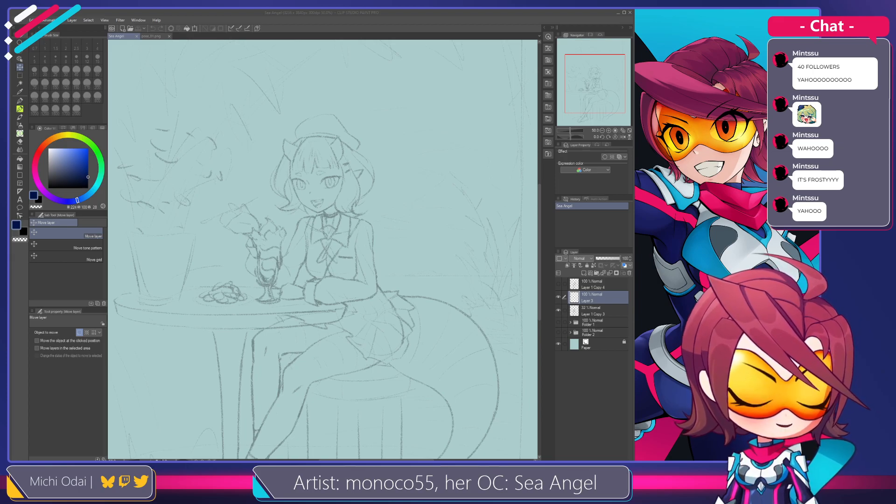
pyautogui.click(589, 304)
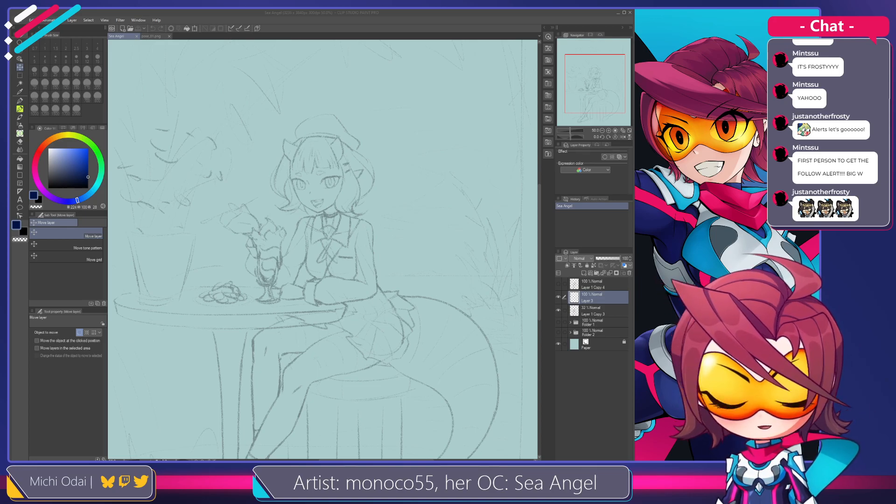
pyautogui.click(227, 185)
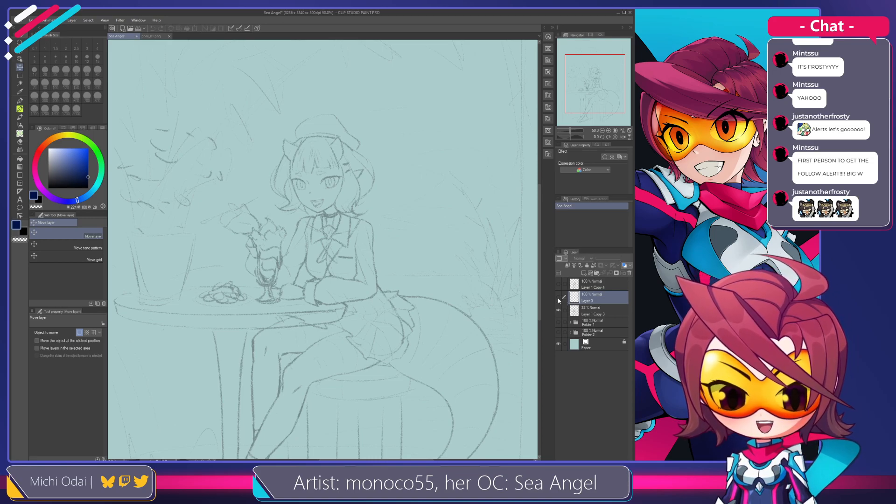
pyautogui.scroll(1, 319, 216)
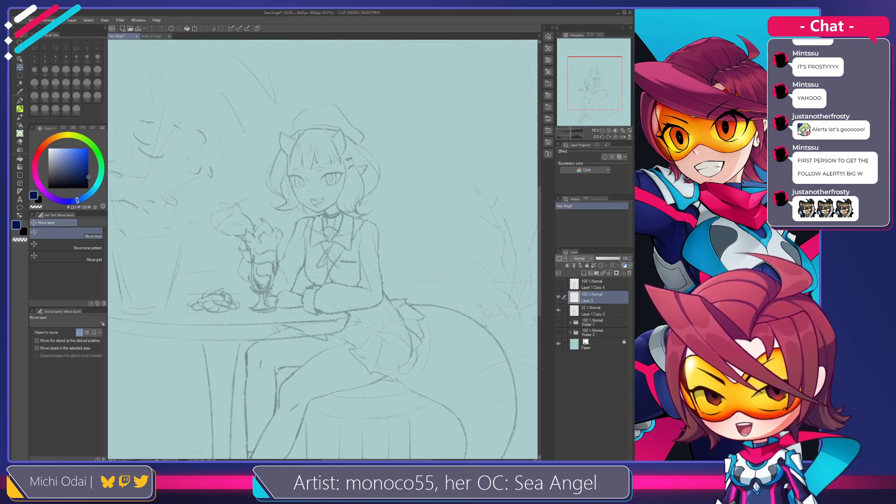
# Activate the G-pen and review the overall composition of the seated girl sketch.
pyautogui.press('p')
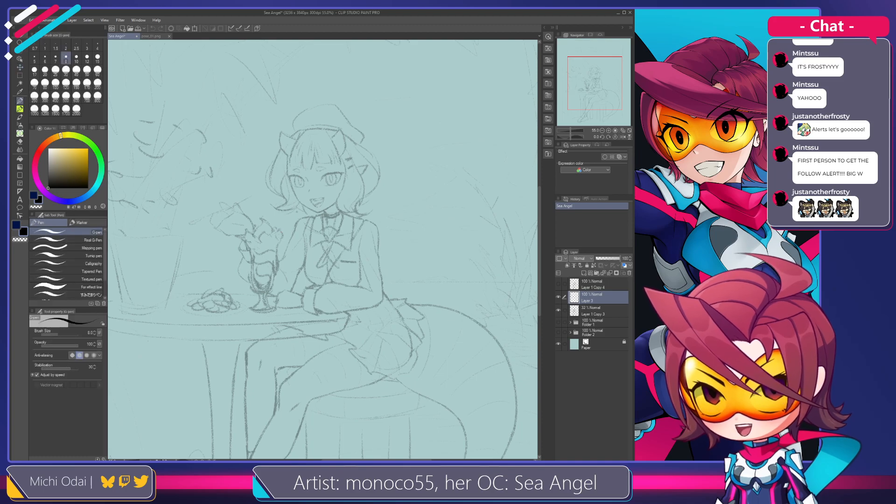
pyautogui.moveTo(300, 197); pyautogui.dragTo(269, 191)
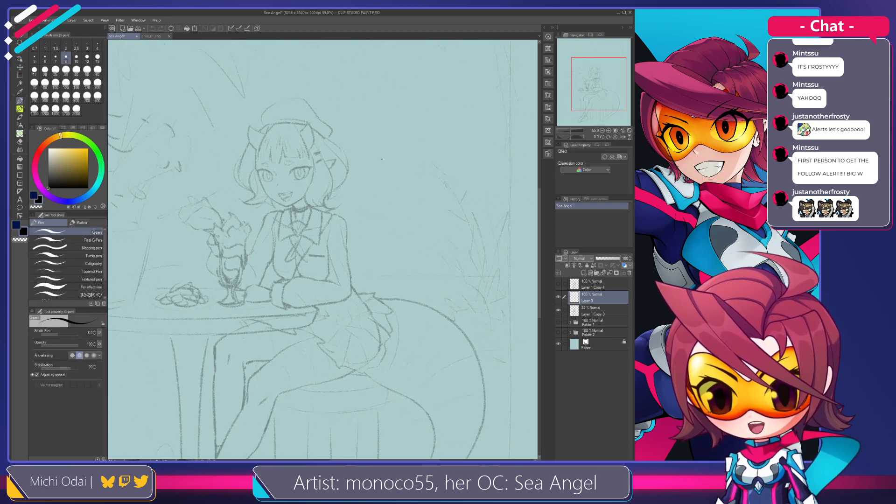
pyautogui.scroll(-4, 348, 205)
pyautogui.scroll(1, 338, 215)
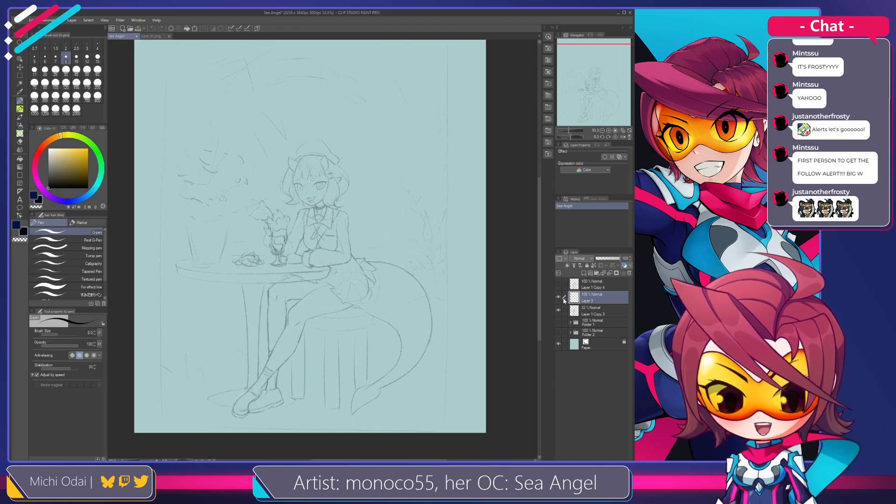
pyautogui.scroll(2, 516, 278)
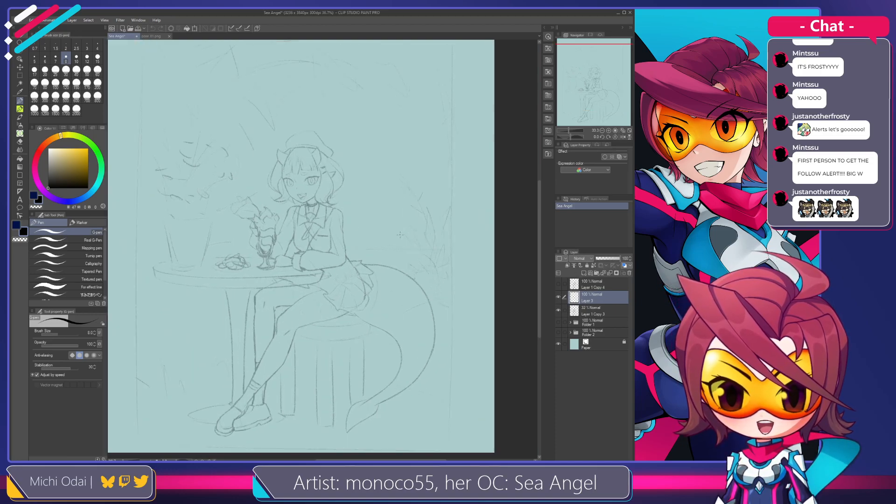
# Compare the alternative pose sketch on Layer 1 Copy 4 with the pose on Layer 1 Copy 3, keeping Layer 3 active and visible.
pyautogui.moveTo(392, 240); pyautogui.dragTo(437, 230)
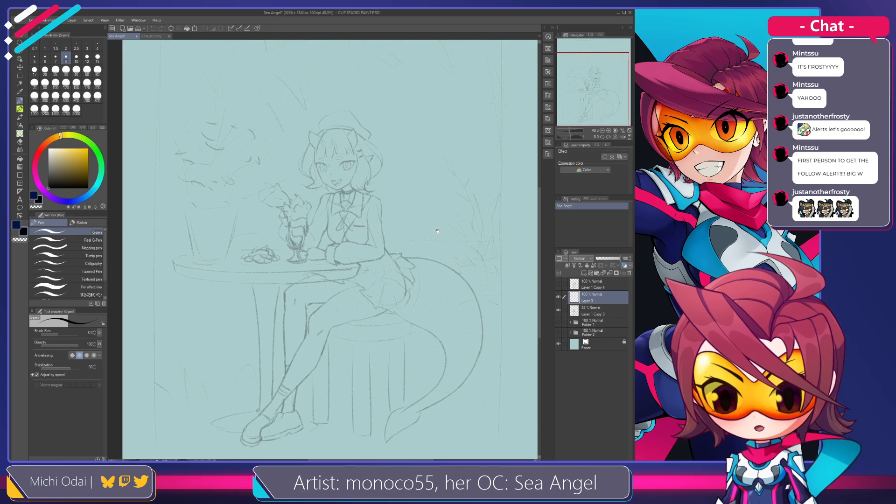
pyautogui.scroll(1, 418, 236)
pyautogui.scroll(-1, 418, 236)
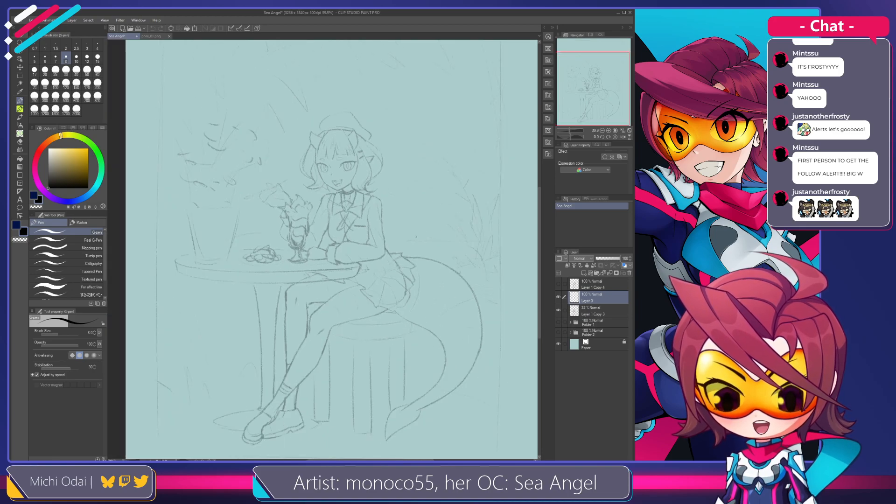
pyautogui.click(558, 297)
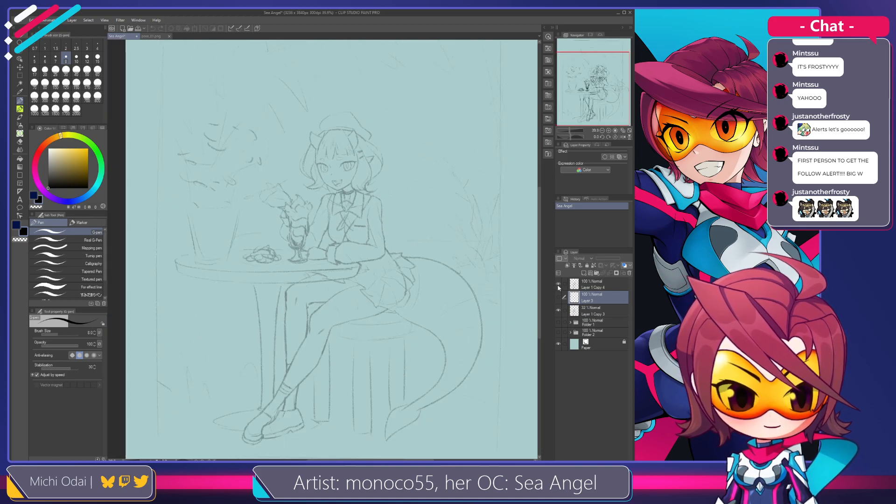
pyautogui.click(559, 285)
pyautogui.click(559, 310)
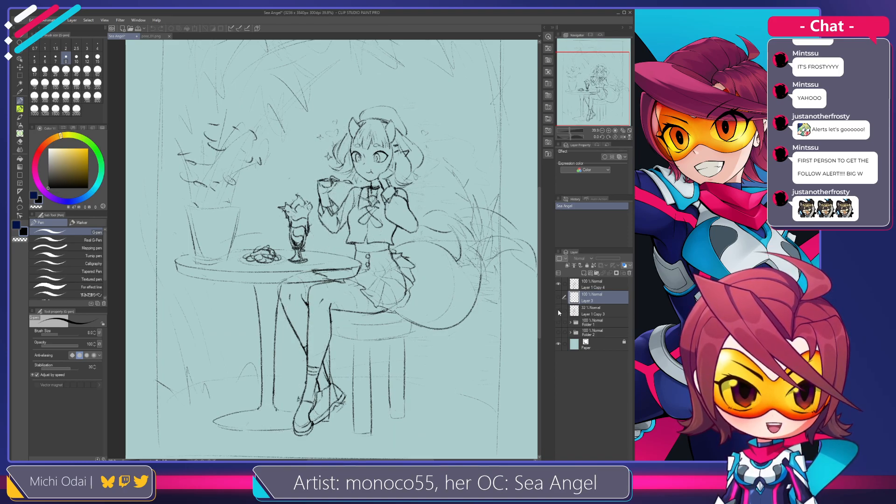
pyautogui.click(558, 284)
pyautogui.click(558, 311)
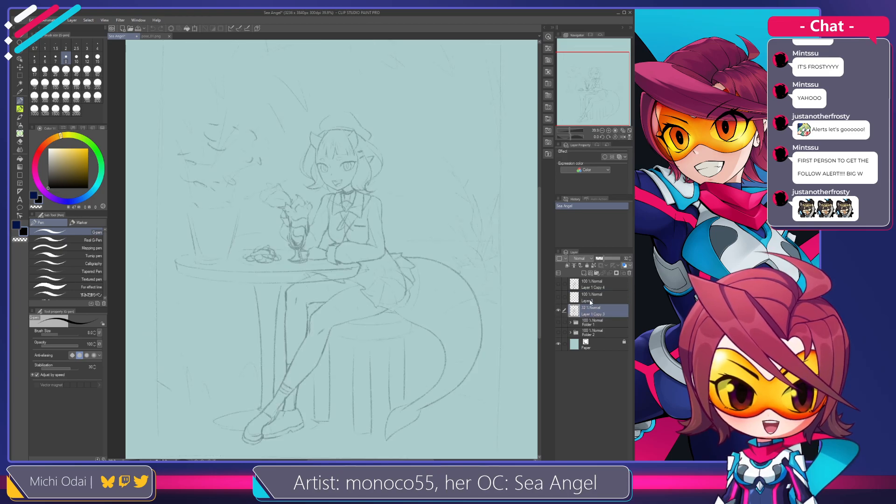
pyautogui.click(558, 297)
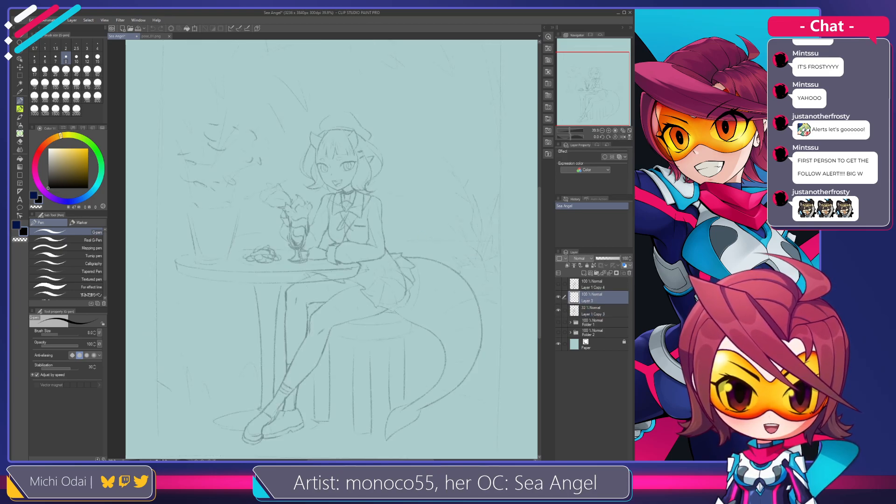
pyautogui.scroll(3, 360, 172)
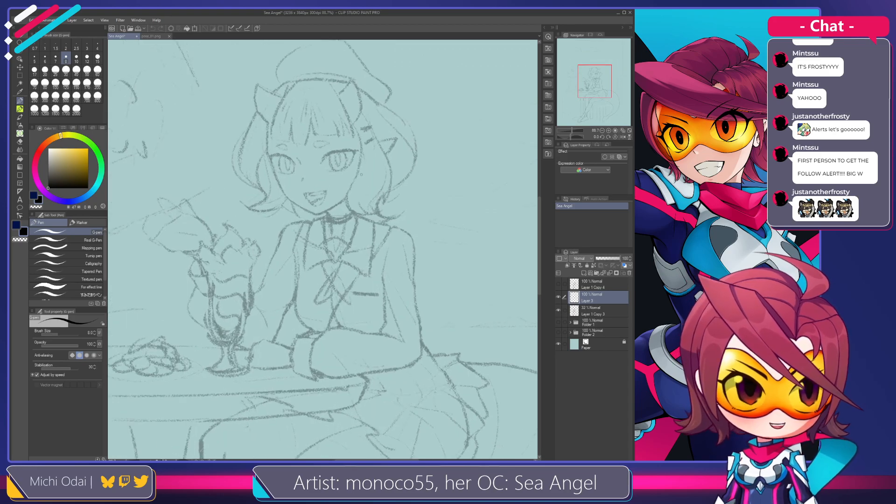
pyautogui.moveTo(353, 138); pyautogui.dragTo(331, 190)
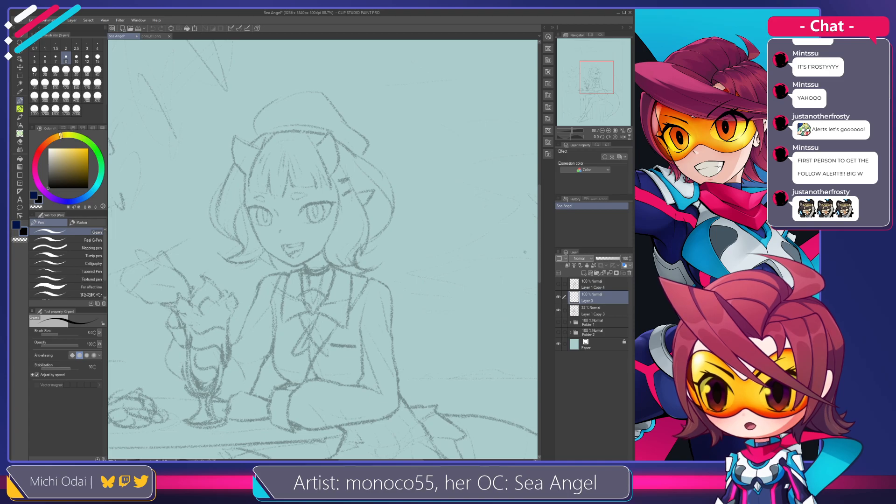
pyautogui.scroll(2, 334, 192)
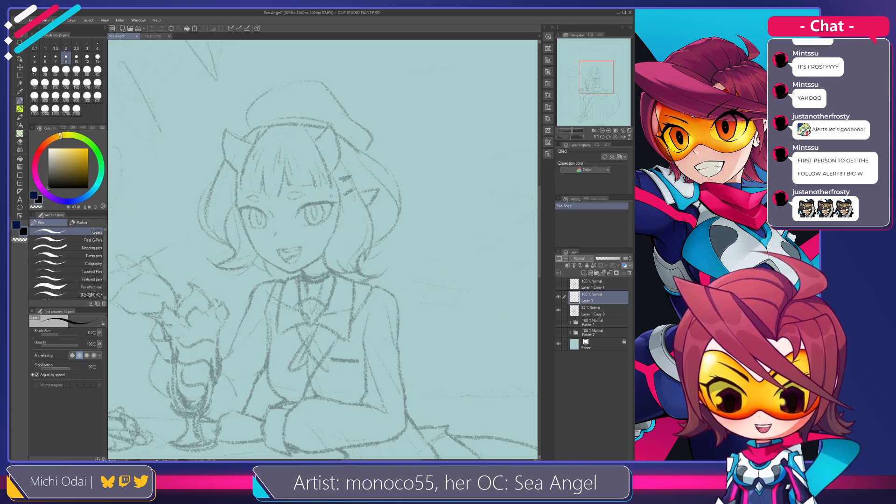
pyautogui.moveTo(333, 182); pyautogui.dragTo(334, 203)
pyautogui.moveTo(325, 172); pyautogui.dragTo(339, 240)
pyautogui.hotkey('ctrl', 'z')
pyautogui.moveTo(337, 203); pyautogui.dragTo(333, 249)
pyautogui.hotkey('ctrl', 'z')
pyautogui.moveTo(326, 177); pyautogui.dragTo(336, 255)
pyautogui.hotkey('ctrl', 'z')
pyautogui.moveTo(326, 176)
pyautogui.mouseDown()
pyautogui.moveTo(336, 240)
pyautogui.moveTo(328, 238)
pyautogui.moveTo(340, 228)
pyautogui.moveTo(340, 259)
pyautogui.mouseUp()
pyautogui.hotkey('ctrl', 'z')
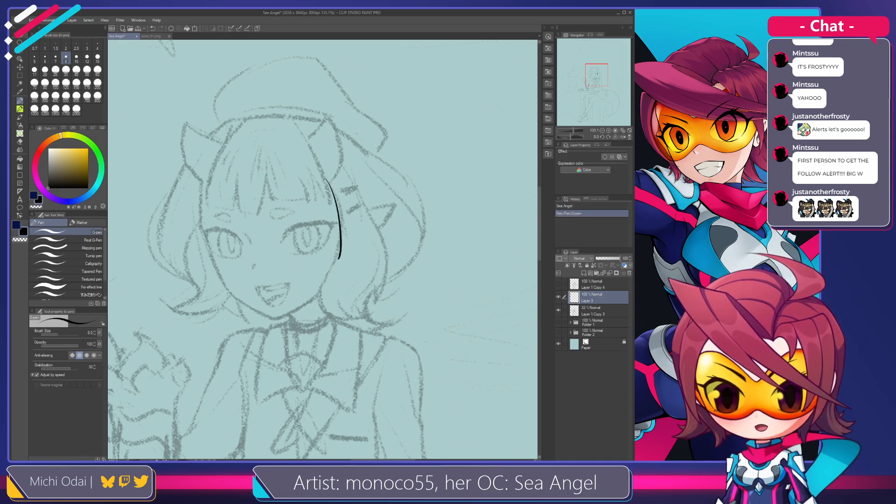
pyautogui.hotkey('ctrl', 'z')
# Mirror the canvas and ink the side contour of the face from the bangs past the eye on the hair-clip side.
pyautogui.click(623, 137)
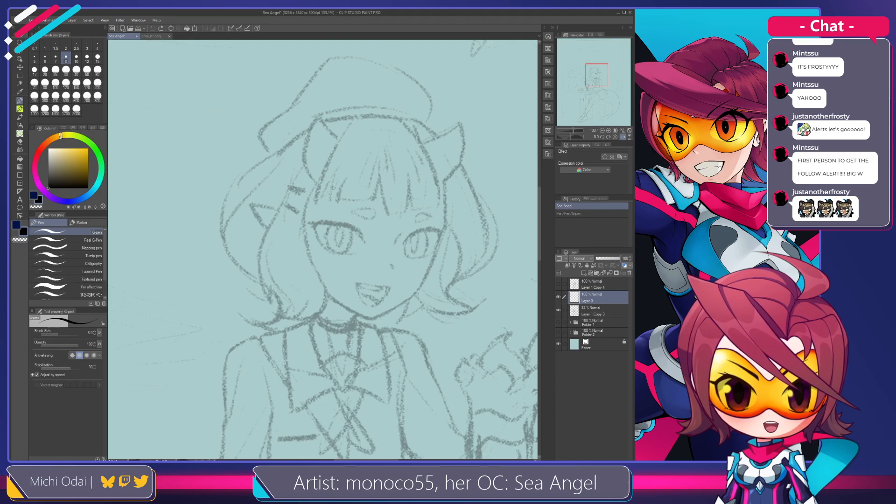
pyautogui.moveTo(312, 174); pyautogui.dragTo(306, 259)
pyautogui.hotkey('ctrl', 'z')
pyautogui.moveTo(318, 179)
pyautogui.mouseDown()
pyautogui.moveTo(311, 261)
pyautogui.moveTo(306, 215)
pyautogui.moveTo(310, 262)
pyautogui.mouseUp()
pyautogui.hotkey('ctrl', 'z')
pyautogui.hotkey('ctrl', 'z')
pyautogui.moveTo(320, 174)
pyautogui.mouseDown()
pyautogui.moveTo(306, 235)
pyautogui.moveTo(311, 265)
pyautogui.mouseUp()
pyautogui.hotkey('ctrl', 'z')
pyautogui.moveTo(319, 175); pyautogui.dragTo(313, 274)
pyautogui.moveTo(319, 175); pyautogui.dragTo(308, 222)
pyautogui.scroll(3, 318, 181)
pyautogui.hotkey('ctrl', 'z')
pyautogui.moveTo(320, 174); pyautogui.dragTo(302, 235)
pyautogui.hotkey('ctrl', 'z')
pyautogui.hotkey('ctrl', 'z')
pyautogui.moveTo(320, 174); pyautogui.dragTo(304, 224)
pyautogui.moveTo(325, 154); pyautogui.dragTo(316, 211)
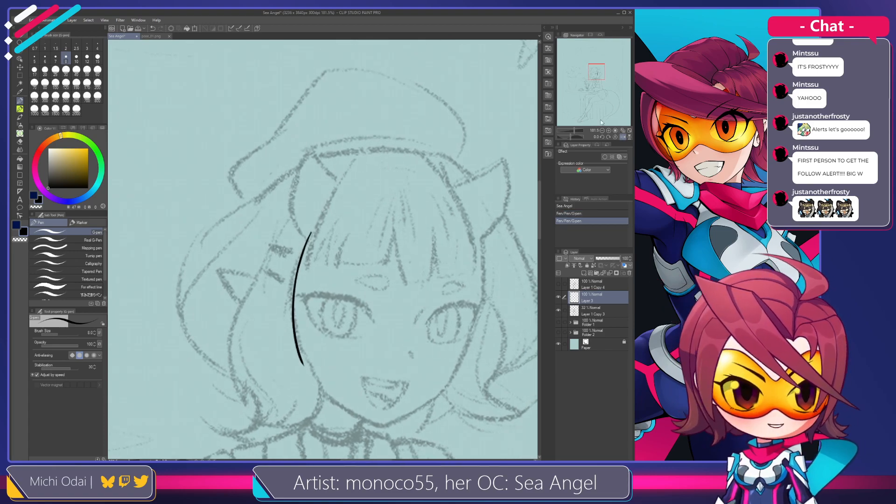
# Unmirror the canvas and ink the upper edge of the horn opposite the hair clips, from its tip to the hair.
pyautogui.click(623, 137)
pyautogui.moveTo(127, 167); pyautogui.dragTo(268, 189)
pyautogui.hotkey('ctrl', 'z')
pyautogui.hotkey('ctrl', 'y')
pyautogui.hotkey('ctrl', 'z')
pyautogui.hotkey('ctrl', 'y')
pyautogui.hotkey('ctrl', 'z')
pyautogui.hotkey('ctrl', 'y')
pyautogui.hotkey('ctrl', 'z')
pyautogui.hotkey('ctrl', 'y')
pyautogui.hotkey('ctrl', 'z')
pyautogui.hotkey('ctrl', 'y')
pyautogui.hotkey('ctrl', 'z')
pyautogui.moveTo(256, 180); pyautogui.dragTo(307, 206)
pyautogui.hotkey('ctrl', 'z')
pyautogui.hotkey('ctrl', 'z')
pyautogui.hotkey('ctrl', 'z')
pyautogui.hotkey('ctrl', 'z')
pyautogui.hotkey('ctrl', 'z')
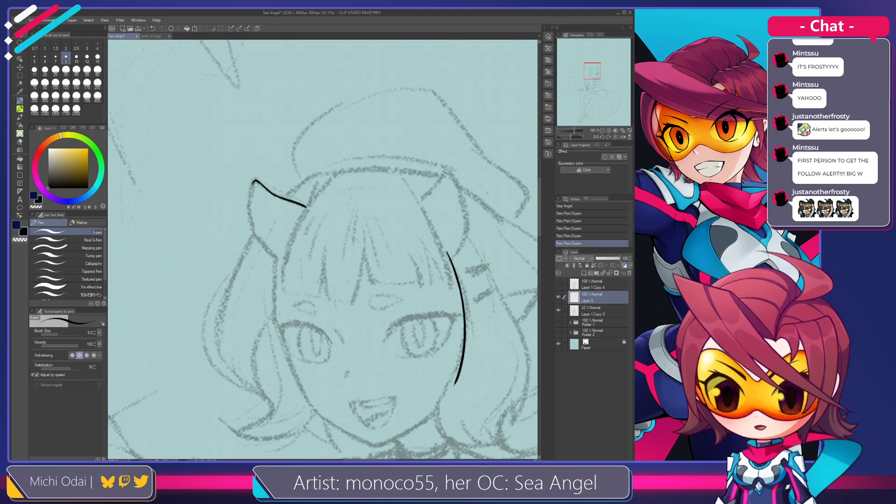
# Ink the outer curved edge of the same horn from its tip down to its base.
pyautogui.moveTo(252, 184); pyautogui.dragTo(252, 223)
pyautogui.hotkey('ctrl', 'z')
pyautogui.moveTo(253, 182)
pyautogui.mouseDown()
pyautogui.moveTo(252, 235)
pyautogui.moveTo(275, 257)
pyautogui.mouseUp()
pyautogui.hotkey('ctrl', 'z')
pyautogui.hotkey('ctrl', 'z')
pyautogui.moveTo(252, 182); pyautogui.dragTo(266, 247)
pyautogui.hotkey('ctrl', 'z')
pyautogui.moveTo(253, 182); pyautogui.dragTo(252, 224)
pyautogui.hotkey('ctrl', 'z')
pyautogui.moveTo(253, 182); pyautogui.dragTo(253, 230)
pyautogui.hotkey('ctrl', 'z')
pyautogui.moveTo(251, 221); pyautogui.dragTo(255, 234)
pyautogui.hotkey('ctrl', 'z')
pyautogui.moveTo(254, 182)
pyautogui.mouseDown()
pyautogui.moveTo(256, 235)
pyautogui.moveTo(276, 256)
pyautogui.mouseUp()
pyautogui.hotkey('ctrl', 'z')
pyautogui.hotkey('ctrl', 'z')
pyautogui.hotkey('ctrl', 'z')
pyautogui.hotkey('ctrl', 'z')
pyautogui.hotkey('ctrl', 'z')
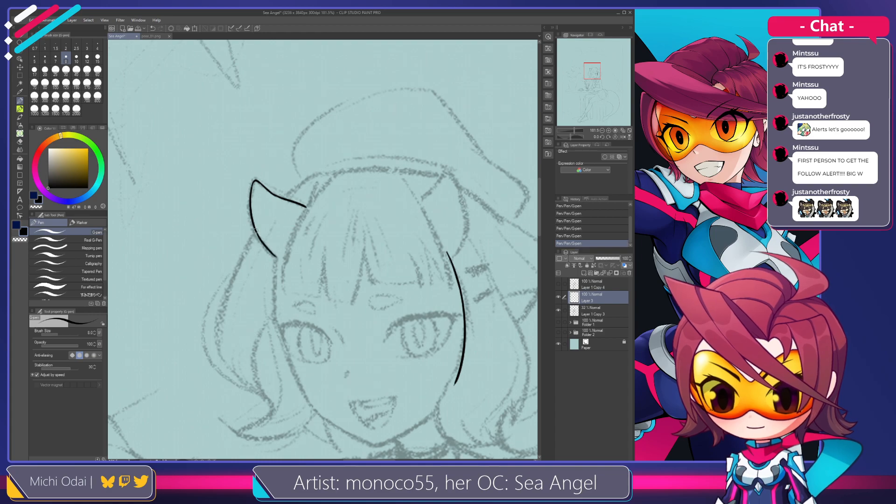
# Ink the face contour from the horn's base down past the neighbouring eye.
pyautogui.hotkey('ctrl', 'z')
pyautogui.moveTo(271, 251)
pyautogui.mouseDown()
pyautogui.moveTo(279, 260)
pyautogui.moveTo(231, 203)
pyautogui.moveTo(231, 227)
pyautogui.mouseUp()
pyautogui.hotkey('ctrl', 'z')
pyautogui.hotkey('ctrl', 'z')
pyautogui.hotkey('ctrl', 'z')
pyautogui.hotkey('ctrl', 'z')
pyautogui.moveTo(232, 182); pyautogui.dragTo(232, 263)
pyautogui.hotkey('ctrl', 'z')
pyautogui.moveTo(231, 182); pyautogui.dragTo(234, 256)
pyautogui.hotkey('ctrl', 'z')
pyautogui.moveTo(232, 184)
pyautogui.mouseDown()
pyautogui.moveTo(235, 252)
pyautogui.moveTo(235, 225)
pyautogui.moveTo(250, 286)
pyautogui.mouseUp()
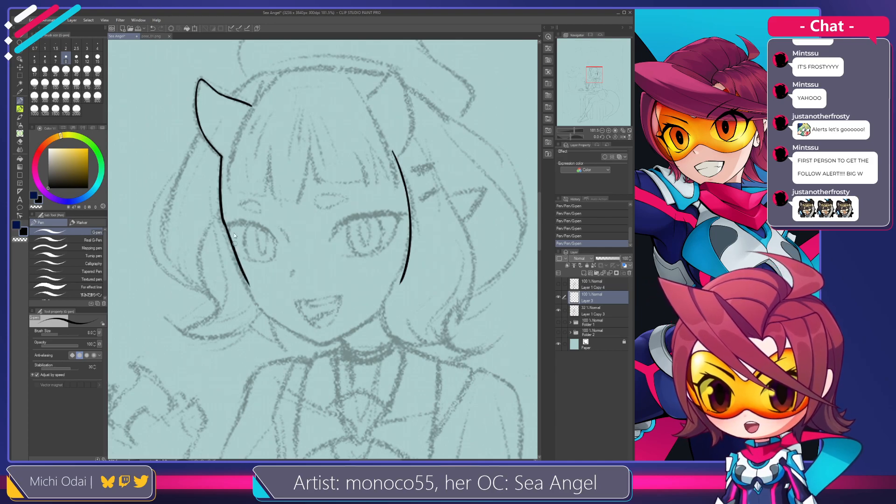
# Redraw the lower part of the horn-side cheek contour, carrying it in a smooth curve from beside the eye down to mouth level.
pyautogui.hotkey('ctrl', 'z')
pyautogui.press('r')
pyautogui.moveTo(256, 215)
pyautogui.mouseDown()
pyautogui.moveTo(284, 188)
pyautogui.moveTo(236, 233)
pyautogui.mouseUp()
pyautogui.press('p')
pyautogui.hotkey('ctrl', 'z')
pyautogui.moveTo(251, 174)
pyautogui.mouseDown()
pyautogui.moveTo(238, 241)
pyautogui.moveTo(242, 223)
pyautogui.mouseUp()
pyautogui.hotkey('ctrl', 'z')
pyautogui.hotkey('ctrl', 'z')
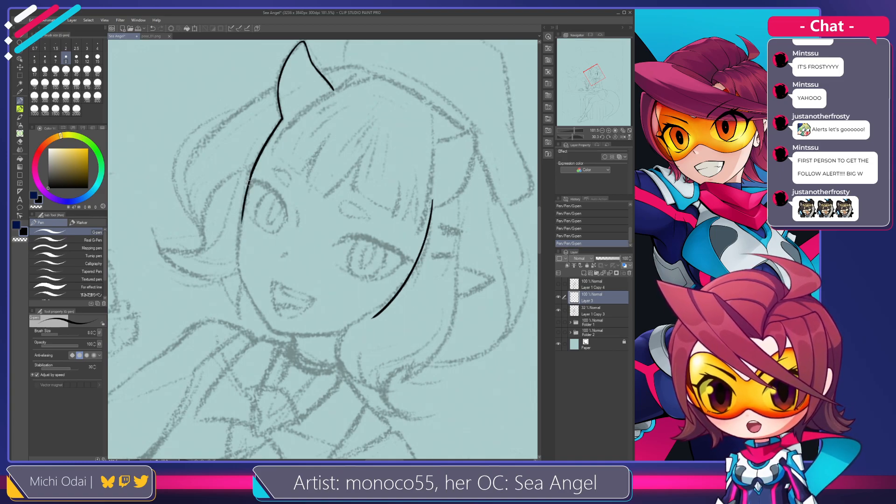
pyautogui.hotkey('ctrl', 'z')
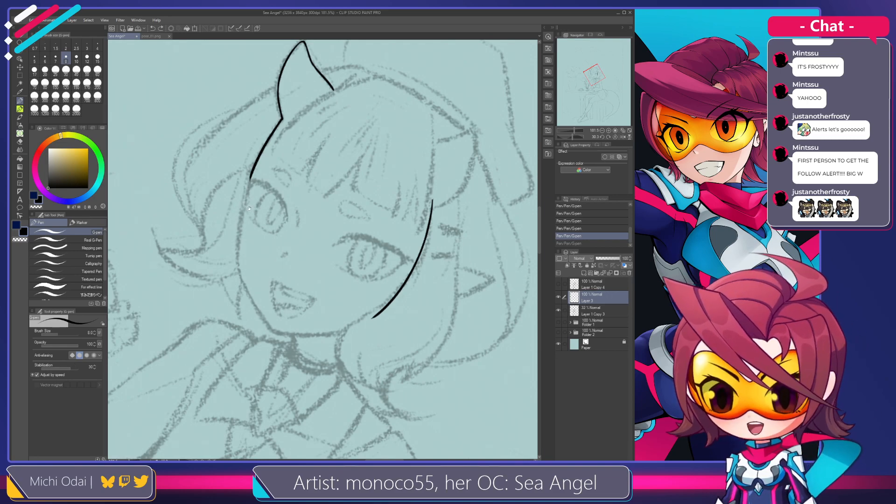
pyautogui.moveTo(248, 208); pyautogui.dragTo(241, 190)
pyautogui.hotkey('ctrl', 'z')
pyautogui.moveTo(243, 156); pyautogui.dragTo(230, 218)
pyautogui.hotkey('ctrl', 'z')
pyautogui.hotkey('ctrl', 'z')
pyautogui.hotkey('ctrl', 'z')
pyautogui.moveTo(243, 156); pyautogui.dragTo(230, 248)
pyautogui.hotkey('ctrl', 'z')
pyautogui.hotkey('ctrl', 'z')
pyautogui.hotkey('ctrl', 'z')
pyautogui.moveTo(236, 192); pyautogui.dragTo(236, 270)
pyautogui.hotkey('ctrl', 'z')
pyautogui.hotkey('ctrl', 'z')
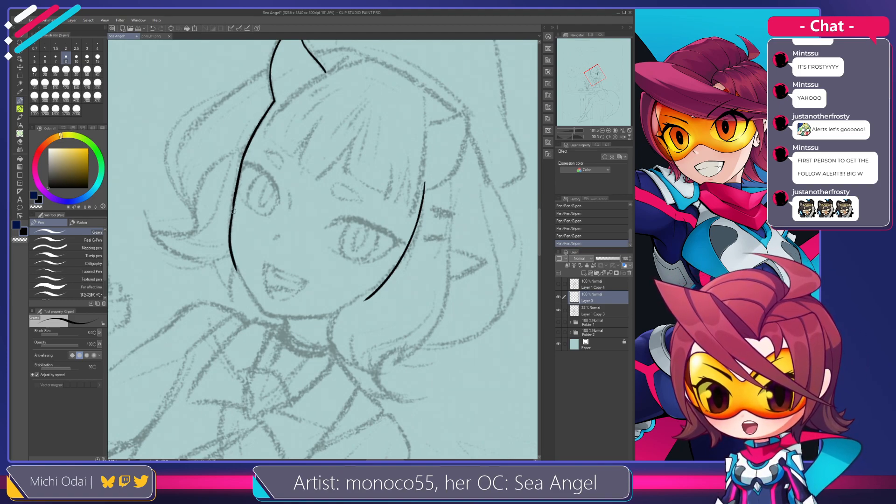
pyautogui.hotkey('ctrl', 'z')
# Reduce the hard eraser to size 15 and trim the lower end of the horn-side cheek line.
pyautogui.moveTo(234, 200)
pyautogui.mouseDown()
pyautogui.moveTo(229, 240)
pyautogui.moveTo(252, 187)
pyautogui.moveTo(309, 159)
pyautogui.moveTo(231, 233)
pyautogui.mouseUp()
pyautogui.hotkey('ctrl', 'z')
pyautogui.press('r')
pyautogui.press('e')
pyautogui.press('[')
pyautogui.press('[')
pyautogui.press('[')
pyautogui.press('[')
pyautogui.press('[')
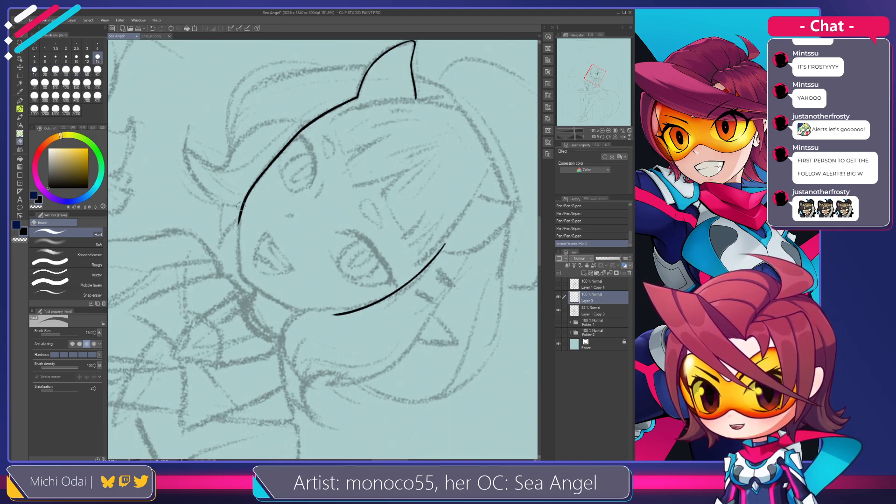
pyautogui.moveTo(240, 187); pyautogui.dragTo(241, 257)
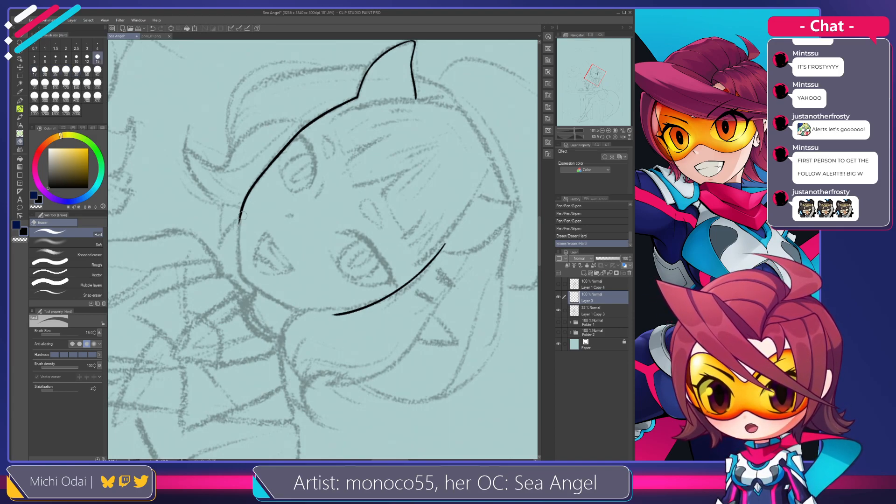
# Ink the jaw line with the G-pen from the trimmed cheek line down to the chin.
pyautogui.press('p')
pyautogui.moveTo(242, 203); pyautogui.dragTo(240, 281)
pyautogui.hotkey('ctrl', 'z')
pyautogui.hotkey('ctrl', 'z')
pyautogui.hotkey('ctrl', 'z')
pyautogui.hotkey('ctrl', 'z')
pyautogui.moveTo(244, 203); pyautogui.dragTo(240, 275)
pyautogui.hotkey('ctrl', 'z')
pyautogui.moveTo(243, 204); pyautogui.dragTo(240, 276)
pyautogui.hotkey('ctrl', 'z')
pyautogui.moveTo(243, 203); pyautogui.dragTo(239, 271)
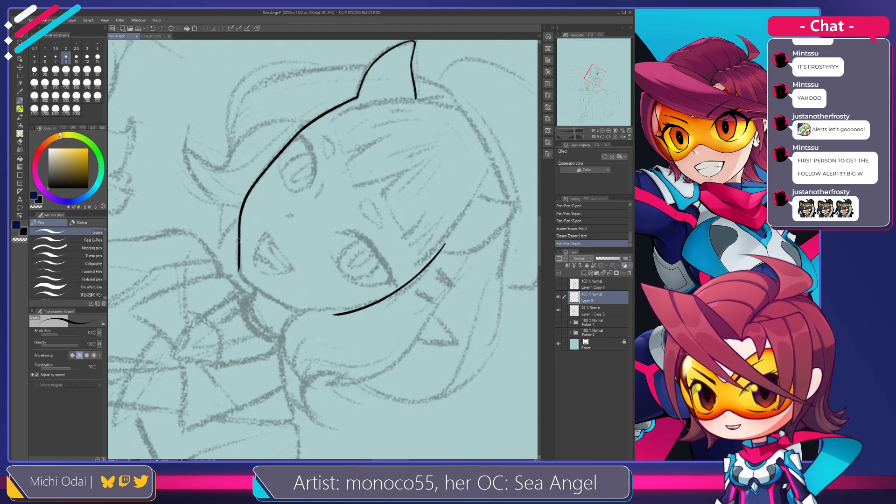
pyautogui.hotkey('ctrl', 'z')
pyautogui.moveTo(239, 262); pyautogui.dragTo(242, 278)
pyautogui.hotkey('ctrl', 'z')
pyautogui.hotkey('ctrl', 'z')
# Ink the other half of the jaw from the chin up towards the cheek line on the hair-clip side.
pyautogui.press('r')
pyautogui.moveTo(332, 211)
pyautogui.mouseDown()
pyautogui.moveTo(343, 270)
pyautogui.moveTo(359, 212)
pyautogui.mouseUp()
pyautogui.press('space')
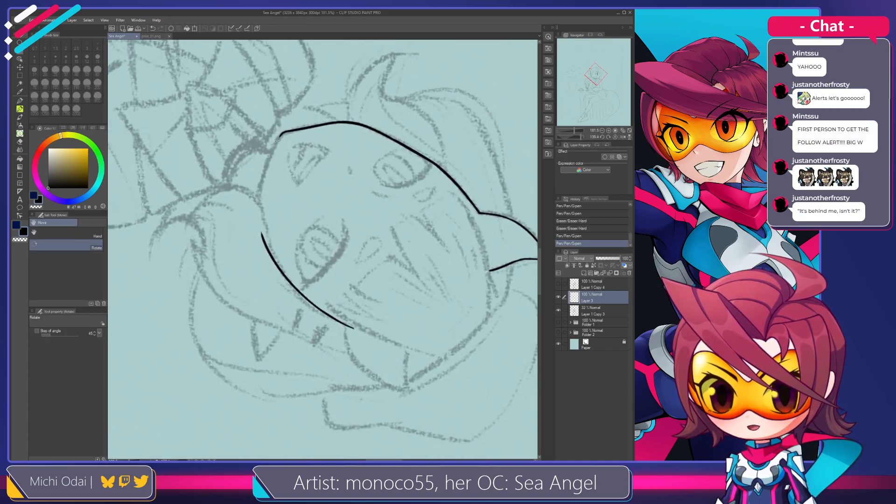
pyautogui.press('p')
pyautogui.moveTo(280, 135); pyautogui.dragTo(260, 201)
pyautogui.hotkey('ctrl', 'z')
pyautogui.moveTo(270, 154); pyautogui.dragTo(257, 204)
pyautogui.hotkey('ctrl', 'z')
pyautogui.moveTo(284, 132)
pyautogui.mouseDown()
pyautogui.moveTo(259, 229)
pyautogui.moveTo(264, 174)
pyautogui.moveTo(257, 217)
pyautogui.mouseUp()
pyautogui.hotkey('ctrl', 'z')
pyautogui.hotkey('ctrl', 'z')
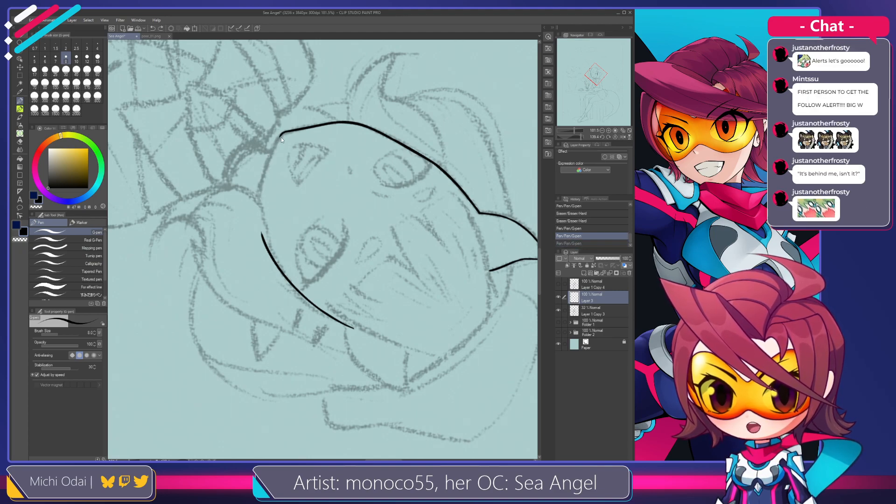
pyautogui.moveTo(276, 140); pyautogui.dragTo(256, 226)
pyautogui.hotkey('ctrl', 'z')
pyautogui.moveTo(284, 133); pyautogui.dragTo(257, 213)
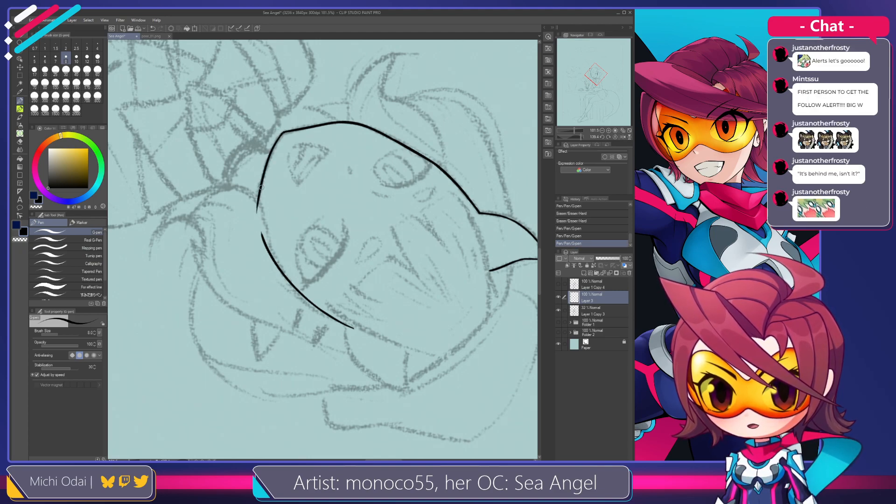
pyautogui.hotkey('ctrl', 'z')
pyautogui.moveTo(283, 133); pyautogui.dragTo(256, 217)
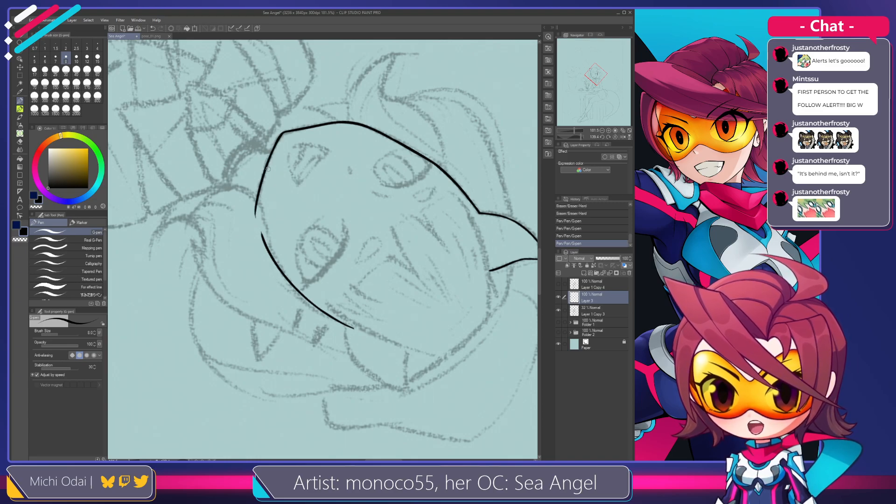
pyautogui.hotkey('ctrl', 'z')
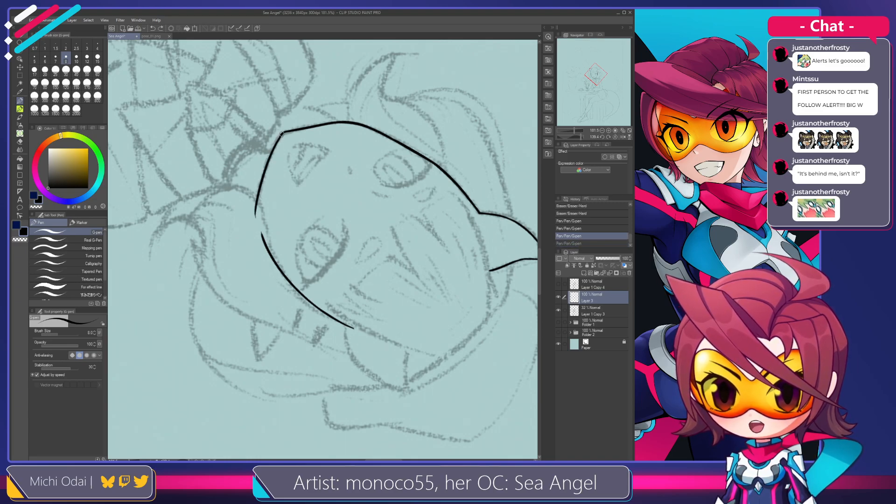
pyautogui.hotkey('ctrl', 'y')
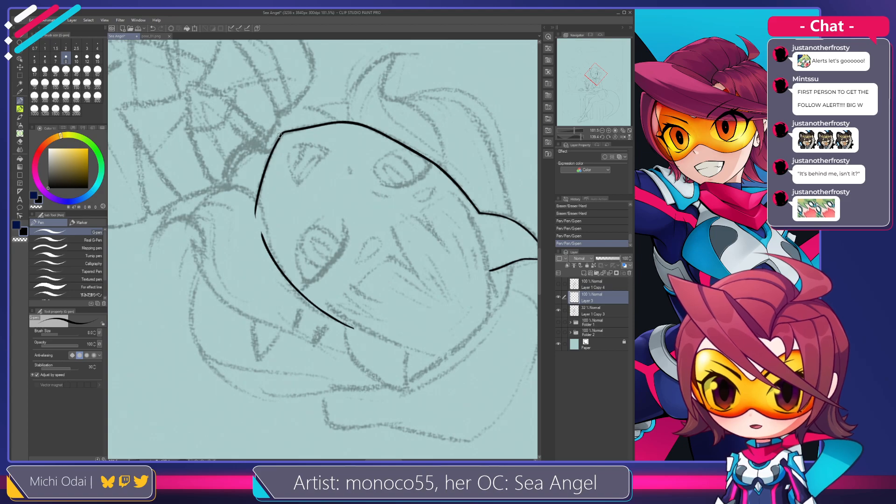
pyautogui.moveTo(281, 132); pyautogui.dragTo(272, 152)
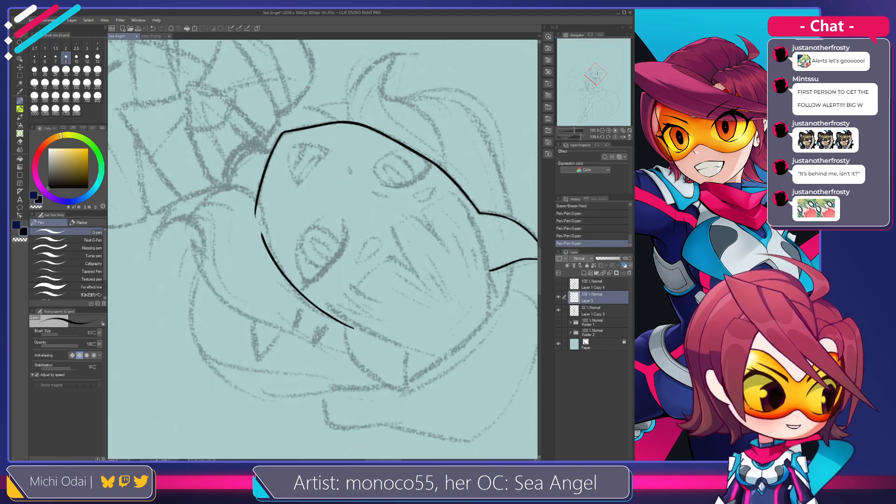
# Trim the facing ends of the cheek and jaw lines on the hair-clip side and enlarge the hard eraser to size 25.
pyautogui.press('r')
pyautogui.moveTo(322, 199)
pyautogui.mouseDown()
pyautogui.moveTo(275, 235)
pyautogui.moveTo(324, 298)
pyautogui.moveTo(293, 286)
pyautogui.mouseUp()
pyautogui.press('e')
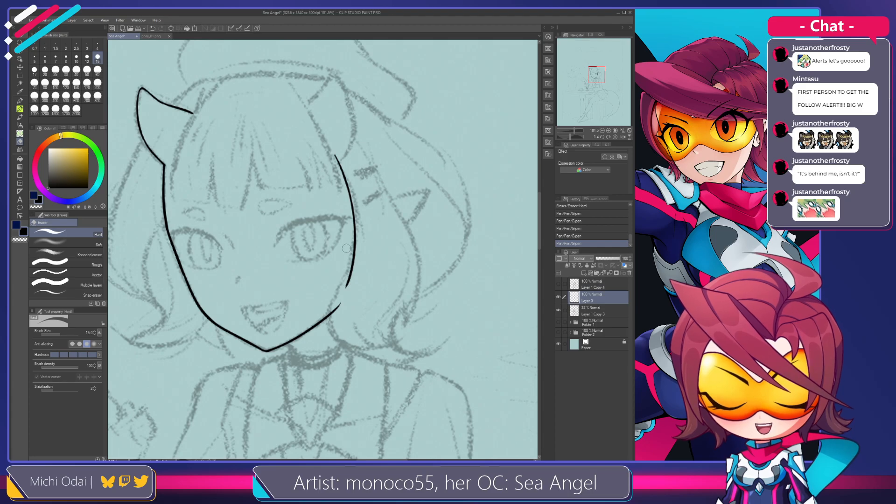
pyautogui.moveTo(346, 273); pyautogui.dragTo(339, 302)
pyautogui.press(']')
pyautogui.press(']')
pyautogui.press(']')
# Redraw the lower cheek line on the hair-clip side with the G-pen, curving from eye level down towards the jaw.
pyautogui.press('p')
pyautogui.hotkey('ctrl', 'z')
pyautogui.moveTo(354, 251); pyautogui.dragTo(337, 303)
pyautogui.hotkey('ctrl', 'z')
pyautogui.moveTo(354, 255); pyautogui.dragTo(334, 309)
pyautogui.hotkey('ctrl', 'z')
pyautogui.moveTo(355, 252); pyautogui.dragTo(330, 314)
pyautogui.hotkey('ctrl', 'z')
pyautogui.hotkey('ctrl', 'z')
pyautogui.moveTo(355, 251); pyautogui.dragTo(330, 314)
pyautogui.hotkey('ctrl', 'z')
pyautogui.hotkey('ctrl', 'z')
pyautogui.moveTo(354, 255)
pyautogui.mouseDown()
pyautogui.moveTo(327, 328)
pyautogui.moveTo(352, 283)
pyautogui.moveTo(324, 327)
pyautogui.mouseUp()
pyautogui.hotkey('ctrl', 'z')
pyautogui.hotkey('ctrl', 'z')
# Clean up the redrawn lower cheek line with the hard eraser, thinning its end and the upper end of the jaw.
pyautogui.press('e')
pyautogui.hotkey('ctrl', 'z')
pyautogui.moveTo(355, 261); pyautogui.dragTo(353, 271)
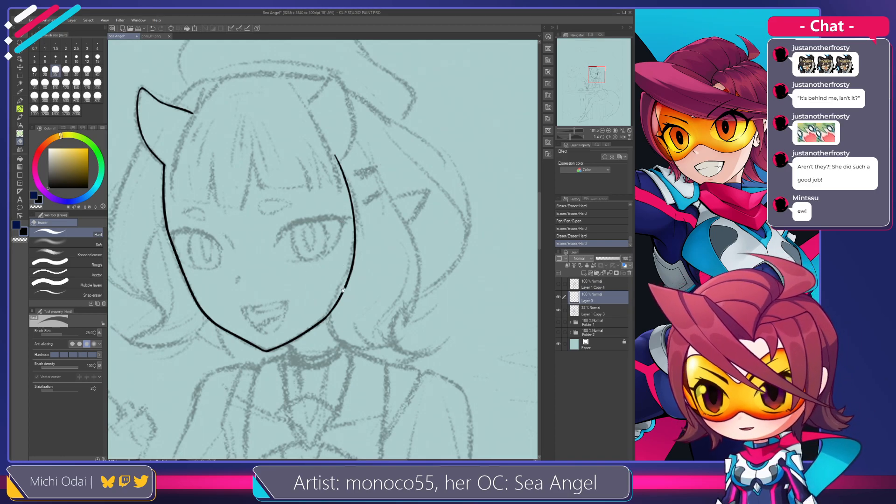
pyautogui.moveTo(341, 290); pyautogui.dragTo(303, 315)
pyautogui.moveTo(298, 172)
pyautogui.mouseDown()
pyautogui.moveTo(314, 235)
pyautogui.moveTo(309, 313)
pyautogui.moveTo(314, 272)
pyautogui.moveTo(327, 260)
pyautogui.mouseUp()
# Re-ink the hair-clip side cheek contour with the G-pen in one smooth curve from the temple down past the eye.
pyautogui.press('p')
pyautogui.moveTo(323, 139)
pyautogui.mouseDown()
pyautogui.moveTo(337, 189)
pyautogui.moveTo(330, 231)
pyautogui.moveTo(337, 185)
pyautogui.moveTo(334, 223)
pyautogui.moveTo(337, 196)
pyautogui.moveTo(334, 212)
pyautogui.mouseUp()
pyautogui.hotkey('ctrl', 'z')
pyautogui.hotkey('ctrl', 'z')
pyautogui.hotkey('ctrl', 'z')
pyautogui.hotkey('ctrl', 'z')
pyautogui.moveTo(305, 124)
pyautogui.mouseDown()
pyautogui.moveTo(336, 227)
pyautogui.moveTo(323, 145)
pyautogui.moveTo(336, 257)
pyautogui.moveTo(332, 185)
pyautogui.moveTo(328, 238)
pyautogui.mouseUp()
pyautogui.hotkey('ctrl', 'z')
pyautogui.hotkey('ctrl', 'z')
pyautogui.hotkey('ctrl', 'z')
pyautogui.moveTo(310, 123); pyautogui.dragTo(334, 238)
pyautogui.hotkey('ctrl', 'z')
pyautogui.moveTo(311, 124); pyautogui.dragTo(326, 248)
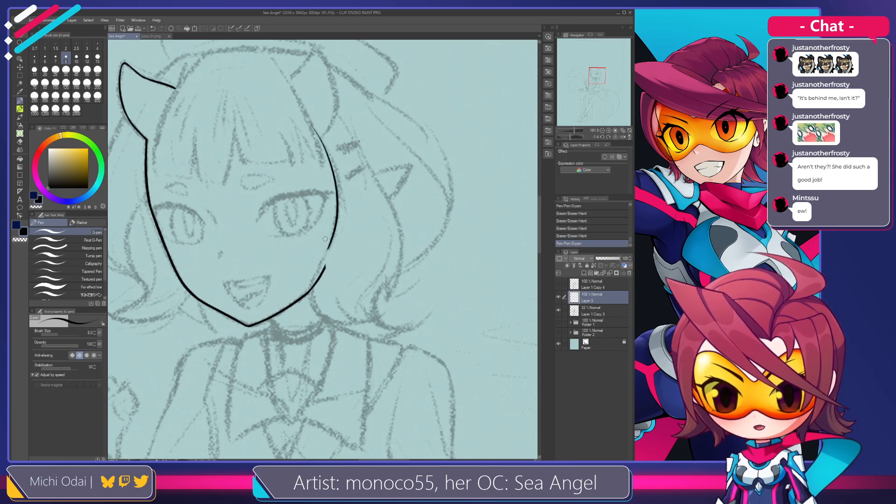
pyautogui.moveTo(311, 125)
pyautogui.mouseDown()
pyautogui.moveTo(336, 192)
pyautogui.moveTo(328, 158)
pyautogui.mouseUp()
pyautogui.hotkey('ctrl', 'z')
pyautogui.hotkey('ctrl', 'z')
# Erase the section between the cheek contour's lower end and the jaw line on the hair-clip side.
pyautogui.scroll(-3, 324, 161)
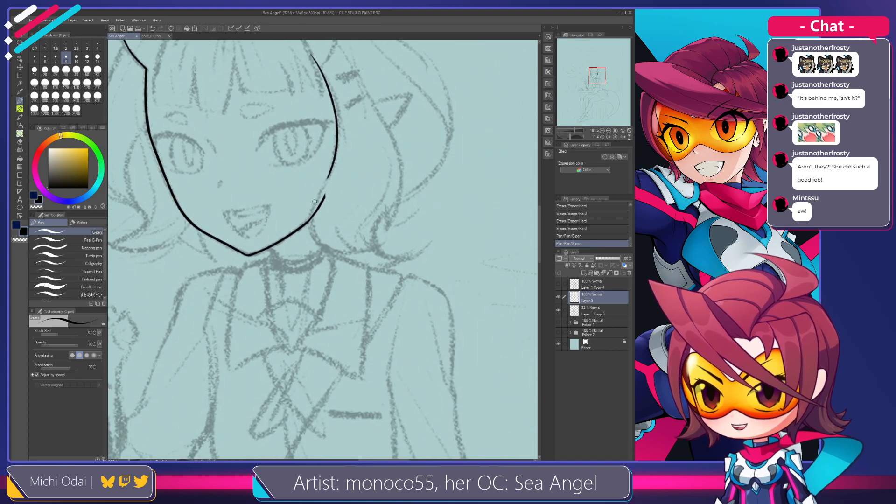
pyautogui.scroll(2, 325, 166)
pyautogui.press('e')
pyautogui.moveTo(326, 189); pyautogui.dragTo(313, 227)
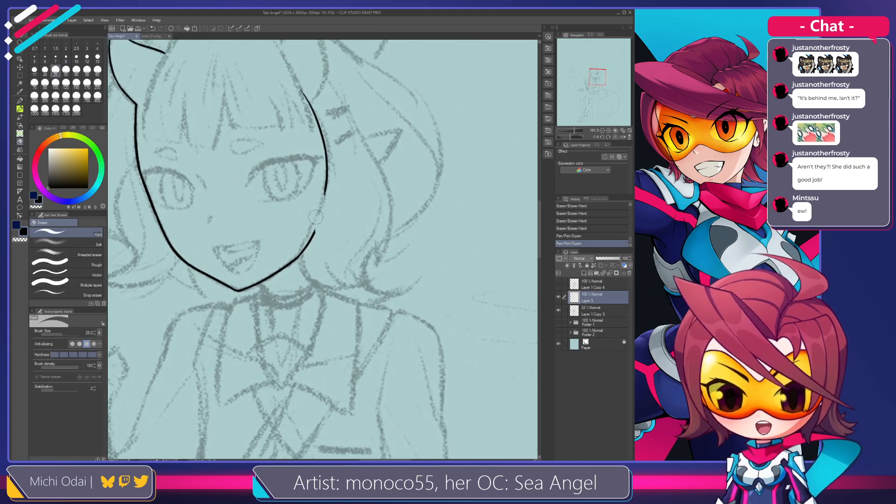
pyautogui.moveTo(319, 163); pyautogui.dragTo(323, 210)
# Touch up the cheek contour beside the eye with the G-pen and trim the jaw line's upper end on the hair-clip side.
pyautogui.press('p')
pyautogui.hotkey('ctrl', 'z')
pyautogui.hotkey('ctrl', 'z')
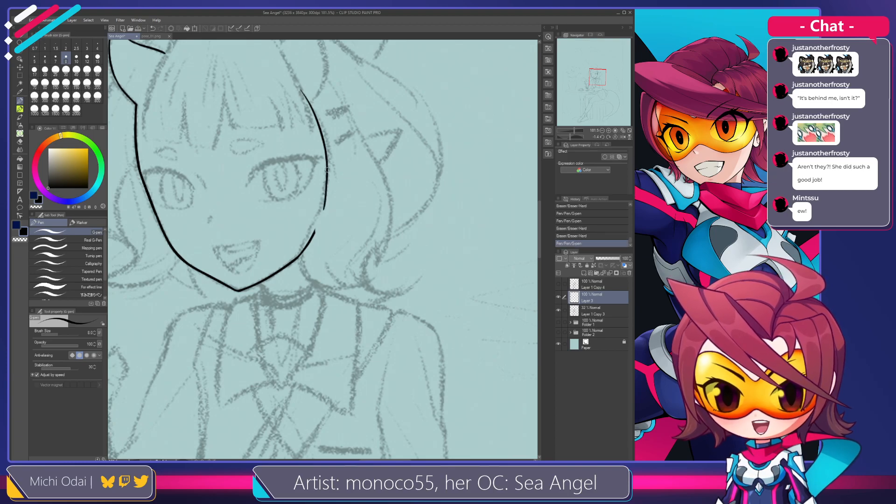
pyautogui.hotkey('ctrl', 'z')
pyautogui.moveTo(327, 166); pyautogui.dragTo(326, 194)
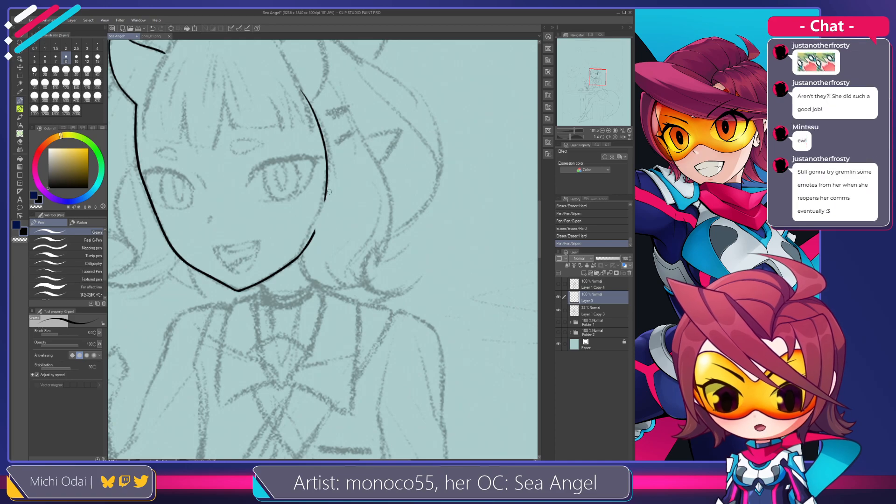
pyautogui.press('e')
pyautogui.moveTo(310, 252); pyautogui.dragTo(316, 232)
# Ink the missing cheek section from eye level down to the jaw corner, closing the face contour on the hair-clip side.
pyautogui.press('p')
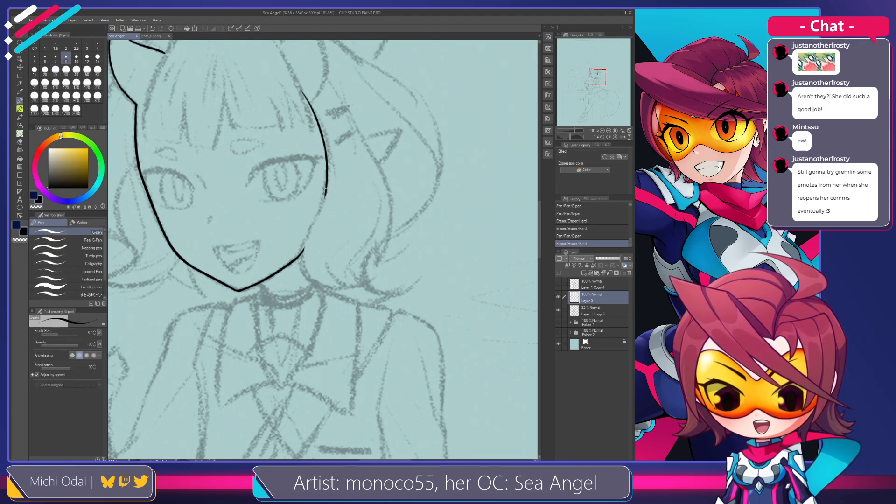
pyautogui.moveTo(327, 190); pyautogui.dragTo(298, 272)
pyautogui.hotkey('ctrl', 'z')
pyautogui.hotkey('ctrl', 'y')
pyautogui.hotkey('ctrl', 'z')
pyautogui.moveTo(325, 190); pyautogui.dragTo(303, 254)
pyautogui.hotkey('ctrl', 'z')
pyautogui.moveTo(325, 192); pyautogui.dragTo(299, 257)
pyautogui.hotkey('ctrl', 'z')
pyautogui.moveTo(326, 192); pyautogui.dragTo(302, 268)
pyautogui.hotkey('ctrl', 'z')
pyautogui.moveTo(326, 192); pyautogui.dragTo(307, 280)
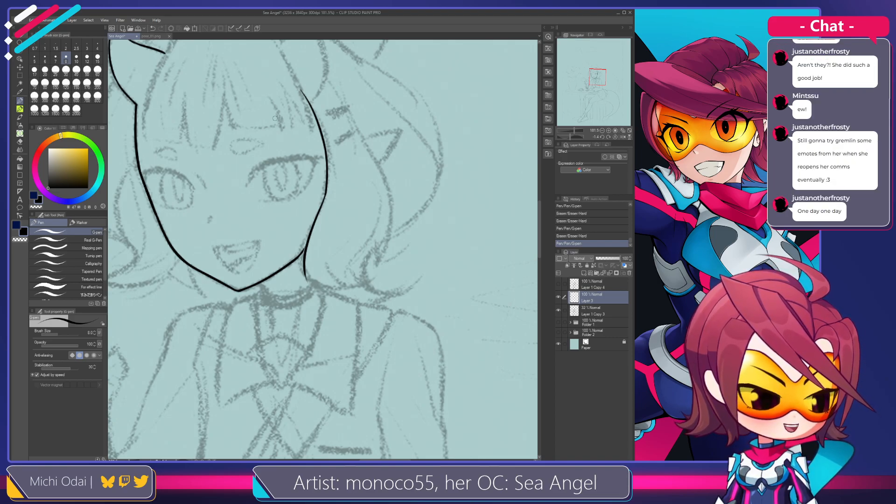
pyautogui.moveTo(322, 197)
pyautogui.mouseDown()
pyautogui.moveTo(294, 202)
pyautogui.moveTo(272, 269)
pyautogui.mouseUp()
pyautogui.hotkey('ctrl', 'z')
pyautogui.hotkey('ctrl', 'z')
pyautogui.hotkey('ctrl', 'z')
pyautogui.hotkey('ctrl', 'z')
pyautogui.hotkey('ctrl', 'z')
pyautogui.hotkey('ctrl', 'z')
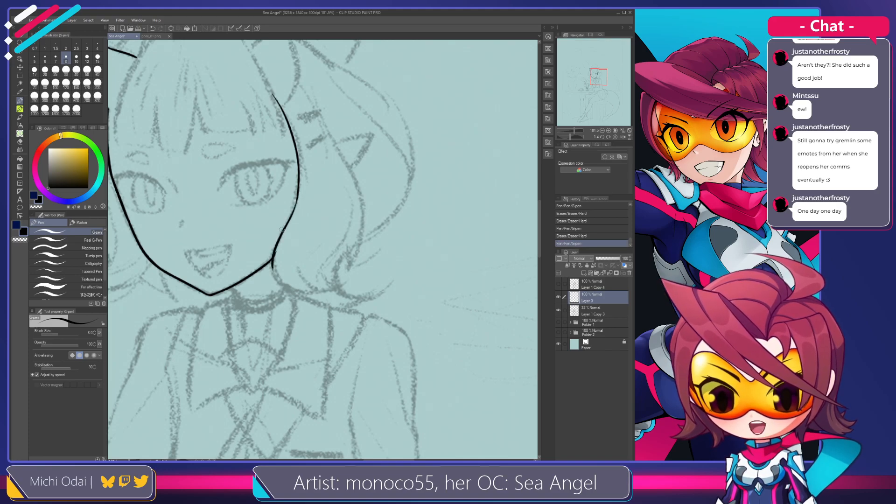
# Add a short tapered stroke along the outside of the cheek contour just below the eye on the hair-clip side.
pyautogui.moveTo(297, 195); pyautogui.dragTo(294, 204)
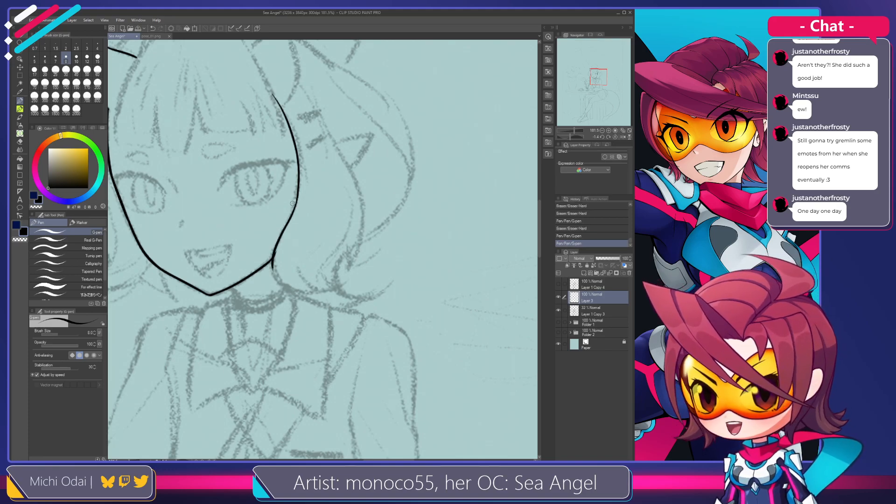
pyautogui.moveTo(288, 221)
pyautogui.mouseDown()
pyautogui.moveTo(310, 181)
pyautogui.moveTo(286, 229)
pyautogui.mouseUp()
pyautogui.hotkey('ctrl', 'z')
pyautogui.hotkey('ctrl', 'z')
pyautogui.hotkey('ctrl', 'z')
pyautogui.moveTo(307, 180); pyautogui.dragTo(289, 222)
pyautogui.hotkey('ctrl', 'z')
pyautogui.hotkey('ctrl', 'z')
pyautogui.moveTo(302, 185); pyautogui.dragTo(293, 213)
# Erase the short neck stub hanging below the jaw corner on the hair-clip side.
pyautogui.press('e')
pyautogui.moveTo(280, 247); pyautogui.dragTo(275, 279)
pyautogui.moveTo(282, 244)
pyautogui.mouseDown()
pyautogui.moveTo(275, 276)
pyautogui.moveTo(282, 286)
pyautogui.mouseUp()
# Try several G-pen strokes for the neck line descending from the jaw corner on the hair-clip side.
pyautogui.press('p')
pyautogui.hotkey('ctrl', 'z')
pyautogui.moveTo(273, 254)
pyautogui.mouseDown()
pyautogui.moveTo(287, 290)
pyautogui.moveTo(274, 276)
pyautogui.moveTo(288, 284)
pyautogui.mouseUp()
pyautogui.hotkey('ctrl', 'z')
pyautogui.hotkey('ctrl', 'z')
pyautogui.hotkey('ctrl', 'z')
pyautogui.hotkey('ctrl', 'z')
pyautogui.moveTo(274, 252)
pyautogui.mouseDown()
pyautogui.moveTo(292, 287)
pyautogui.moveTo(274, 276)
pyautogui.moveTo(290, 288)
pyautogui.mouseUp()
pyautogui.hotkey('ctrl', 'z')
pyautogui.hotkey('ctrl', 'z')
pyautogui.hotkey('ctrl', 'z')
pyautogui.hotkey('ctrl', 'z')
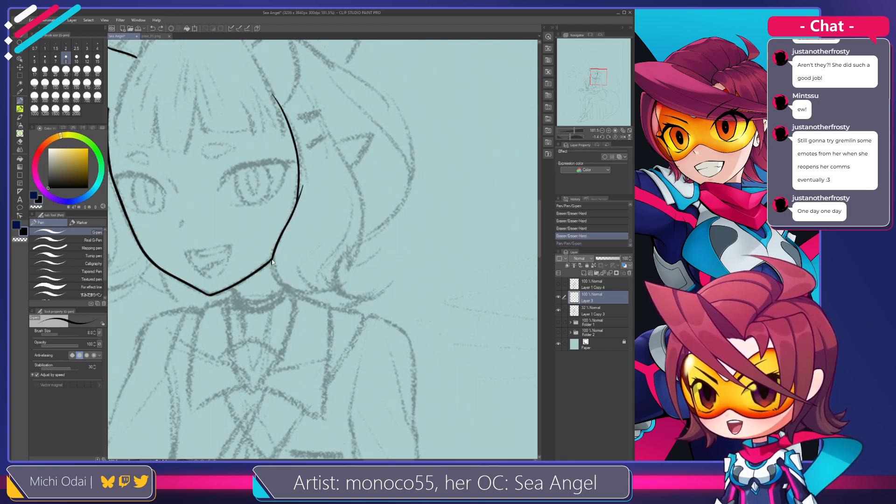
# Ink the neck line on the hair-clip side from the jaw corner towards the collar, curving outward at its lower end.
pyautogui.moveTo(273, 254); pyautogui.dragTo(286, 288)
pyautogui.hotkey('ctrl', 'z')
pyautogui.hotkey('ctrl', 'z')
pyautogui.moveTo(273, 250); pyautogui.dragTo(287, 289)
pyautogui.hotkey('ctrl', 'z')
pyautogui.press('r')
pyautogui.moveTo(331, 229); pyautogui.dragTo(338, 233)
pyautogui.press('e')
pyautogui.moveTo(279, 277)
pyautogui.mouseDown()
pyautogui.moveTo(268, 259)
pyautogui.moveTo(277, 277)
pyautogui.moveTo(269, 262)
pyautogui.moveTo(275, 274)
pyautogui.moveTo(320, 268)
pyautogui.mouseUp()
pyautogui.press('p')
pyautogui.hotkey('ctrl', 'z')
pyautogui.hotkey('ctrl', 'z')
# Ink the short opposite neck line below the jaw, just beside the chin.
pyautogui.press('r')
pyautogui.moveTo(355, 171)
pyautogui.mouseDown()
pyautogui.moveTo(328, 150)
pyautogui.moveTo(316, 167)
pyautogui.moveTo(281, 257)
pyautogui.moveTo(287, 237)
pyautogui.moveTo(317, 232)
pyautogui.moveTo(279, 229)
pyautogui.mouseUp()
pyautogui.press('p')
pyautogui.hotkey('ctrl', 'z')
pyautogui.hotkey('ctrl', 'z')
pyautogui.hotkey('ctrl', 'z')
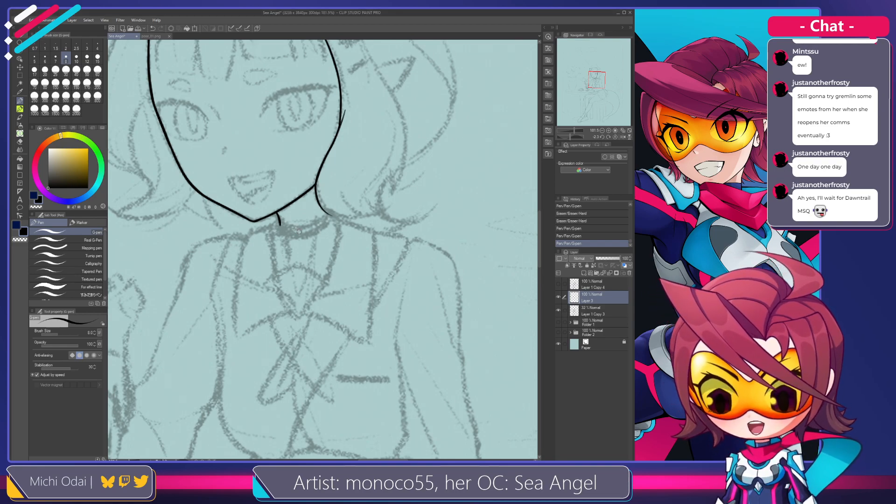
pyautogui.moveTo(275, 214); pyautogui.dragTo(280, 224)
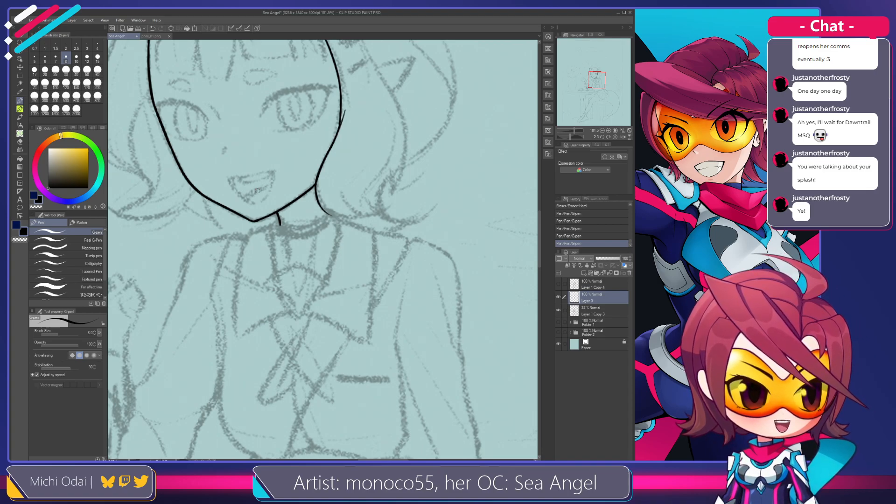
# Ink a short collar edge running from the end of the neck line back beneath the chin.
pyautogui.moveTo(290, 229)
pyautogui.mouseDown()
pyautogui.moveTo(299, 223)
pyautogui.moveTo(276, 236)
pyautogui.moveTo(269, 230)
pyautogui.mouseUp()
pyautogui.hotkey('ctrl', 'z')
pyautogui.hotkey('ctrl', 'z')
pyautogui.hotkey('ctrl', 'z')
pyautogui.hotkey('ctrl', 'z')
pyautogui.hotkey('ctrl', 'z')
pyautogui.hotkey('ctrl', 'z')
pyautogui.hotkey('ctrl', 'z')
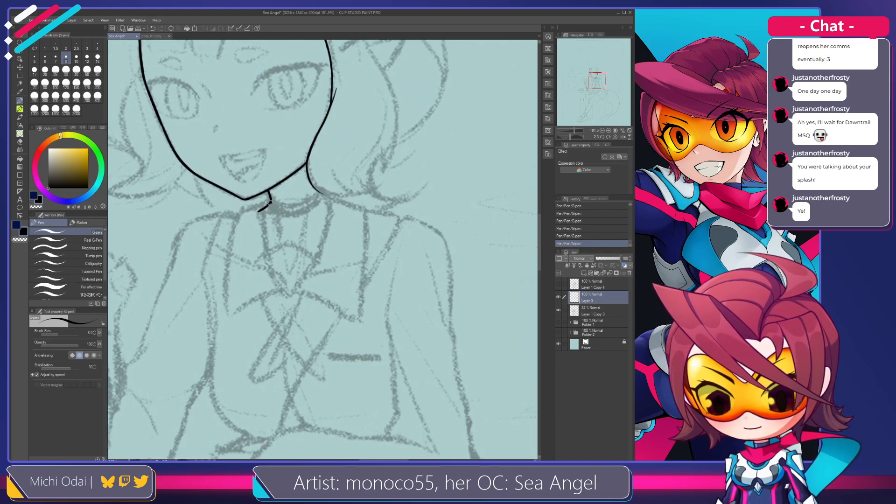
# Try several downward strokes for the collar's front edge, starting from the short collar line below the chin.
pyautogui.hotkey('ctrl', 'z')
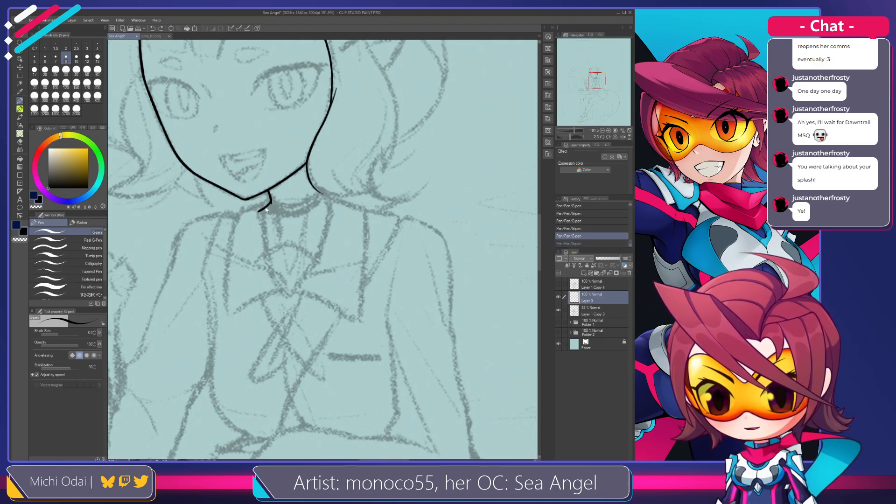
pyautogui.moveTo(260, 221); pyautogui.dragTo(268, 246)
pyautogui.hotkey('ctrl', 'z')
pyautogui.hotkey('ctrl', 'z')
pyautogui.hotkey('ctrl', 'z')
pyautogui.hotkey('ctrl', 'z')
pyautogui.moveTo(260, 206); pyautogui.dragTo(258, 242)
pyautogui.hotkey('ctrl', 'z')
pyautogui.moveTo(260, 205)
pyautogui.mouseDown()
pyautogui.moveTo(263, 252)
pyautogui.moveTo(266, 211)
pyautogui.moveTo(264, 232)
pyautogui.mouseUp()
# Rotate the canvas slightly and ink the collar's front edge in a gentle curve down from the short collar line.
pyautogui.press('r')
pyautogui.hotkey('ctrl', 'z')
pyautogui.hotkey('ctrl', 'z')
pyautogui.moveTo(273, 191); pyautogui.dragTo(266, 231)
pyautogui.hotkey('ctrl', 'z')
pyautogui.moveTo(276, 190); pyautogui.dragTo(266, 235)
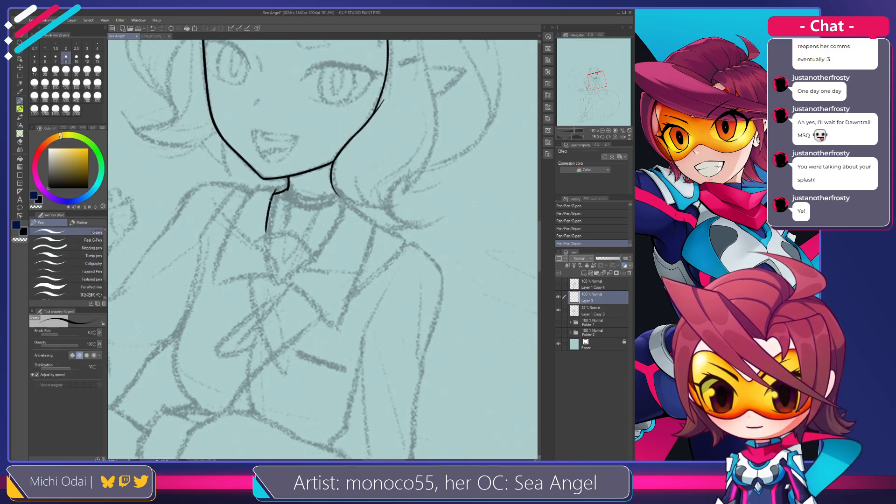
pyautogui.hotkey('ctrl', 'z')
pyautogui.moveTo(274, 192); pyautogui.dragTo(265, 231)
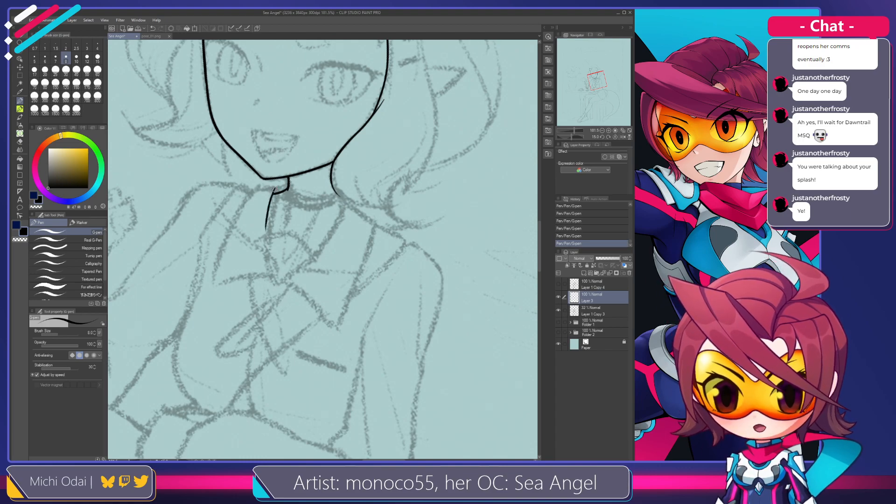
pyautogui.hotkey('ctrl', 'z')
pyautogui.hotkey('ctrl', 'y')
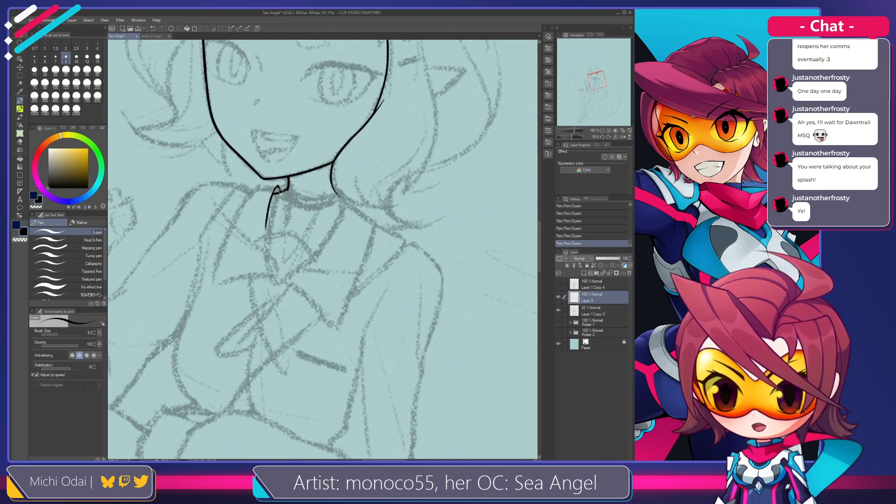
# Try several strokes for the collar's top and outer edges, sloping down from the short line beneath the chin.
pyautogui.hotkey('ctrl', 'z')
pyautogui.moveTo(278, 187)
pyautogui.mouseDown()
pyautogui.moveTo(298, 190)
pyautogui.moveTo(246, 201)
pyautogui.mouseUp()
pyautogui.hotkey('ctrl', 'z')
pyautogui.hotkey('shift', 'space')
pyautogui.hotkey('ctrl', 'z')
pyautogui.hotkey('ctrl', 'z')
pyautogui.hotkey('ctrl', 'z')
pyautogui.hotkey('ctrl', 'z')
pyautogui.hotkey('ctrl', 'z')
pyautogui.moveTo(299, 191)
pyautogui.mouseDown()
pyautogui.moveTo(256, 199)
pyautogui.moveTo(276, 185)
pyautogui.moveTo(286, 196)
pyautogui.moveTo(271, 187)
pyautogui.moveTo(294, 190)
pyautogui.moveTo(245, 237)
pyautogui.mouseUp()
pyautogui.hotkey('ctrl', 'z')
pyautogui.hotkey('ctrl', 'z')
pyautogui.hotkey('ctrl', 'z')
# Rotate the canvas slightly and ink the collar's top line outward from beneath the chin, trimming it with the eraser.
pyautogui.press('r')
pyautogui.press('e')
pyautogui.press('p')
pyautogui.hotkey('ctrl', 'z')
pyautogui.hotkey('ctrl', 'z')
pyautogui.hotkey('ctrl', 'z')
pyautogui.hotkey('ctrl', 'z')
pyautogui.hotkey('ctrl', 'z')
pyautogui.hotkey('ctrl', 'z')
pyautogui.hotkey('ctrl', 'z')
pyautogui.hotkey('ctrl', 'z')
pyautogui.hotkey('ctrl', 'z')
pyautogui.press('e')
pyautogui.press('p')
# Try several curved strokes for the collar flap's outer edge, starting at the far end of the extended top line.
pyautogui.moveTo(284, 181); pyautogui.dragTo(246, 251)
pyautogui.hotkey('ctrl', 'z')
pyautogui.moveTo(272, 202); pyautogui.dragTo(252, 234)
pyautogui.hotkey('ctrl', 'z')
pyautogui.moveTo(286, 184); pyautogui.dragTo(252, 243)
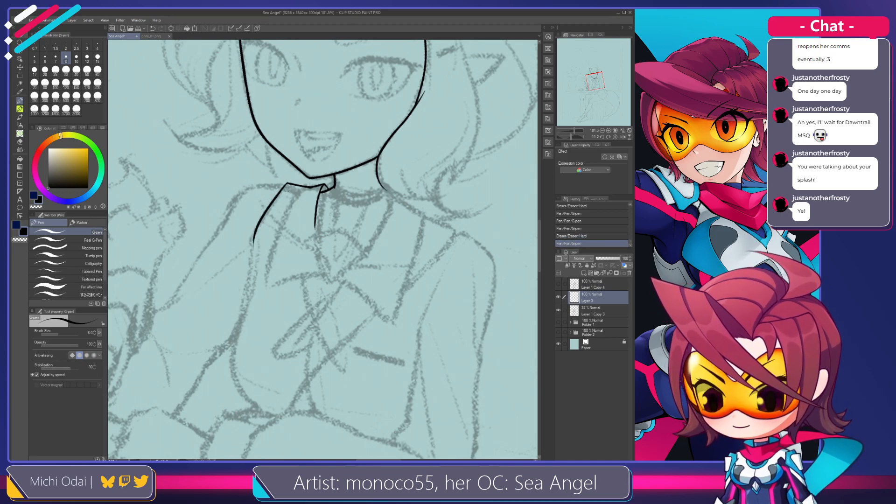
pyautogui.hotkey('ctrl', 'z')
pyautogui.moveTo(285, 184); pyautogui.dragTo(257, 261)
pyautogui.hotkey('ctrl', 'z')
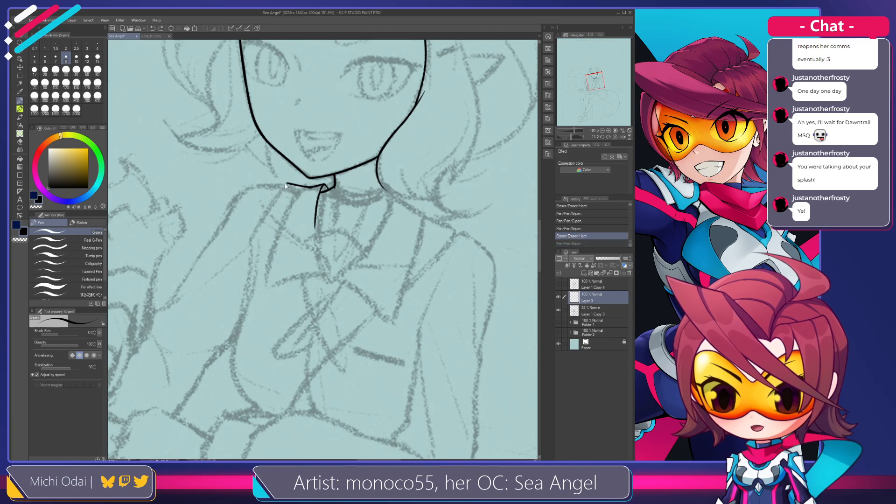
pyautogui.moveTo(286, 185); pyautogui.dragTo(251, 258)
pyautogui.hotkey('ctrl', 'z')
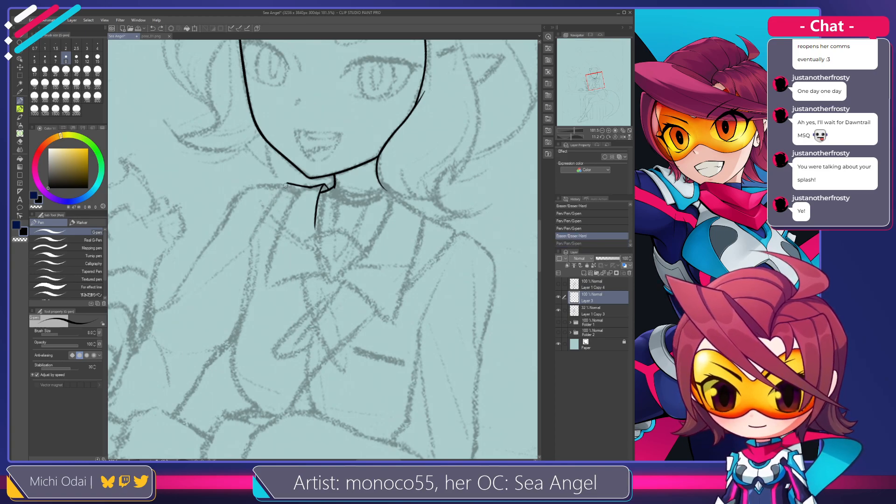
# Shorten the collar's top line with the eraser and pen so it ends closer to the chin.
pyautogui.press('e')
pyautogui.moveTo(299, 185)
pyautogui.mouseDown()
pyautogui.moveTo(277, 184)
pyautogui.moveTo(324, 184)
pyautogui.moveTo(306, 189)
pyautogui.moveTo(276, 225)
pyautogui.mouseUp()
pyautogui.hotkey('ctrl', 'z')
pyautogui.hotkey('ctrl', 'z')
pyautogui.hotkey('ctrl', 'z')
pyautogui.press('p')
pyautogui.hotkey('ctrl', 'z')
pyautogui.hotkey('ctrl', 'z')
# Try several downward strokes for the collar flap's outer edge from the end of the shortened top line.
pyautogui.moveTo(307, 188); pyautogui.dragTo(273, 235)
pyautogui.hotkey('ctrl', 'z')
pyautogui.moveTo(299, 187)
pyautogui.mouseDown()
pyautogui.moveTo(313, 189)
pyautogui.moveTo(276, 241)
pyautogui.mouseUp()
pyautogui.hotkey('ctrl', 'z')
pyautogui.hotkey('ctrl', 'z')
pyautogui.hotkey('ctrl', 'z')
pyautogui.hotkey('ctrl', 'z')
pyautogui.hotkey('ctrl', 'z')
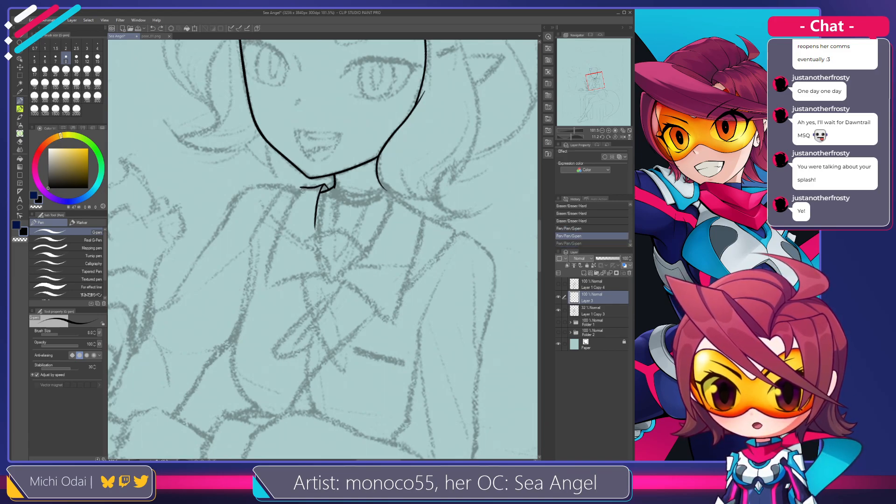
pyautogui.moveTo(302, 189); pyautogui.dragTo(261, 296)
pyautogui.hotkey('ctrl', 'z')
pyautogui.moveTo(302, 188); pyautogui.dragTo(264, 264)
pyautogui.hotkey('ctrl', 'z')
pyautogui.moveTo(301, 188); pyautogui.dragTo(269, 260)
pyautogui.hotkey('ctrl', 'z')
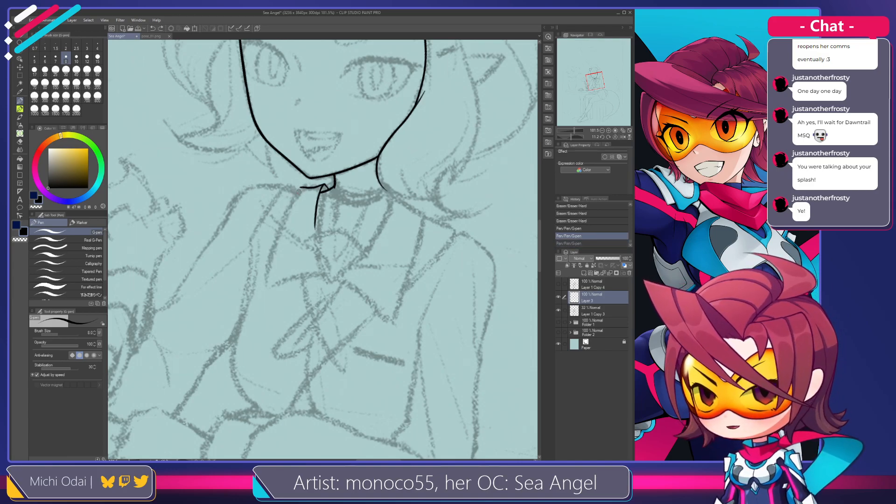
pyautogui.moveTo(301, 188); pyautogui.dragTo(269, 250)
pyautogui.hotkey('ctrl', 'z')
# Ink the collar flap's outer edge from the shortened top line down to its lower tip, cleaning it with the eraser.
pyautogui.moveTo(301, 188)
pyautogui.mouseDown()
pyautogui.moveTo(271, 247)
pyautogui.moveTo(300, 189)
pyautogui.mouseUp()
pyautogui.moveTo(264, 258)
pyautogui.mouseDown()
pyautogui.moveTo(278, 216)
pyautogui.moveTo(260, 267)
pyautogui.moveTo(275, 215)
pyautogui.moveTo(261, 281)
pyautogui.mouseUp()
pyautogui.press('e')
pyautogui.press('p')
pyautogui.hotkey('ctrl', 'z')
pyautogui.moveTo(273, 238)
pyautogui.mouseDown()
pyautogui.moveTo(264, 294)
pyautogui.moveTo(286, 289)
pyautogui.moveTo(253, 297)
pyautogui.moveTo(260, 278)
pyautogui.moveTo(248, 301)
pyautogui.moveTo(265, 241)
pyautogui.mouseUp()
pyautogui.press('e')
pyautogui.hotkey('ctrl', 'z')
pyautogui.moveTo(260, 298)
pyautogui.mouseDown()
pyautogui.moveTo(266, 253)
pyautogui.moveTo(267, 282)
pyautogui.mouseUp()
pyautogui.press('p')
pyautogui.hotkey('ctrl', 'z')
pyautogui.hotkey('ctrl', 'z')
# Ink the collar flap's lower edge running inward from its pointed tip.
pyautogui.moveTo(274, 242)
pyautogui.mouseDown()
pyautogui.moveTo(266, 288)
pyautogui.moveTo(307, 274)
pyautogui.moveTo(279, 284)
pyautogui.mouseUp()
pyautogui.hotkey('ctrl', 'z')
pyautogui.hotkey('ctrl', 'z')
pyautogui.hotkey('ctrl', 'z')
pyautogui.hotkey('ctrl', 'z')
pyautogui.hotkey('ctrl', 'z')
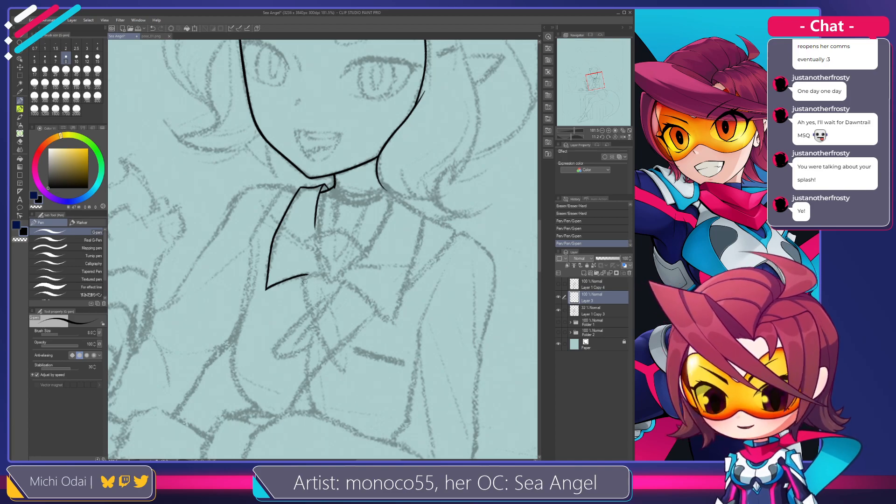
# Redraw the flap's lower edge as a straighter stroke from the tip toward the collar's front edge.
pyautogui.hotkey('ctrl', 'z')
pyautogui.hotkey('ctrl', 'z')
pyautogui.moveTo(266, 289); pyautogui.dragTo(329, 274)
pyautogui.hotkey('ctrl', 'z')
pyautogui.hotkey('ctrl', 'z')
pyautogui.hotkey('ctrl', 'z')
pyautogui.hotkey('ctrl', 'z')
pyautogui.hotkey('ctrl', 'z')
pyautogui.hotkey('ctrl', 'z')
pyautogui.hotkey('ctrl', 'z')
pyautogui.hotkey('ctrl', 'z')
pyautogui.hotkey('ctrl', 'z')
pyautogui.hotkey('ctrl', 'z')
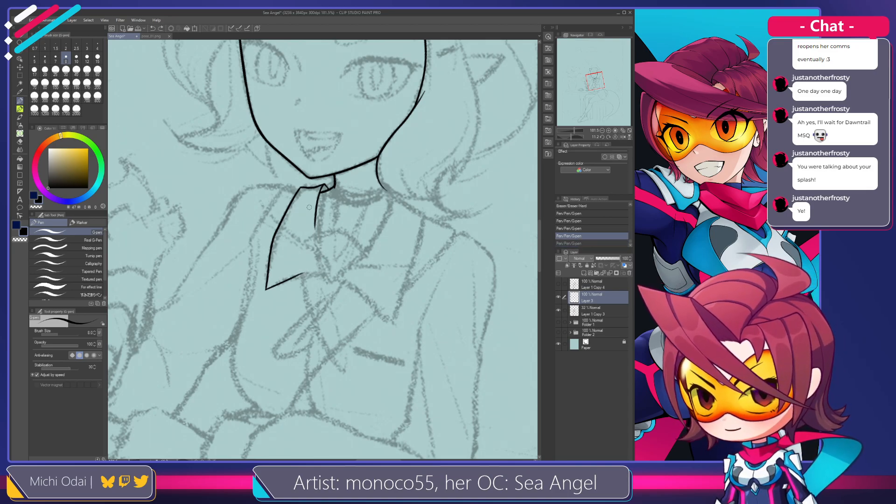
# Extend the collar's front edge with an angled stroke down to the flap's inner lower corner.
pyautogui.moveTo(319, 244); pyautogui.dragTo(329, 276)
pyautogui.hotkey('ctrl', 'z')
pyautogui.moveTo(313, 223); pyautogui.dragTo(329, 276)
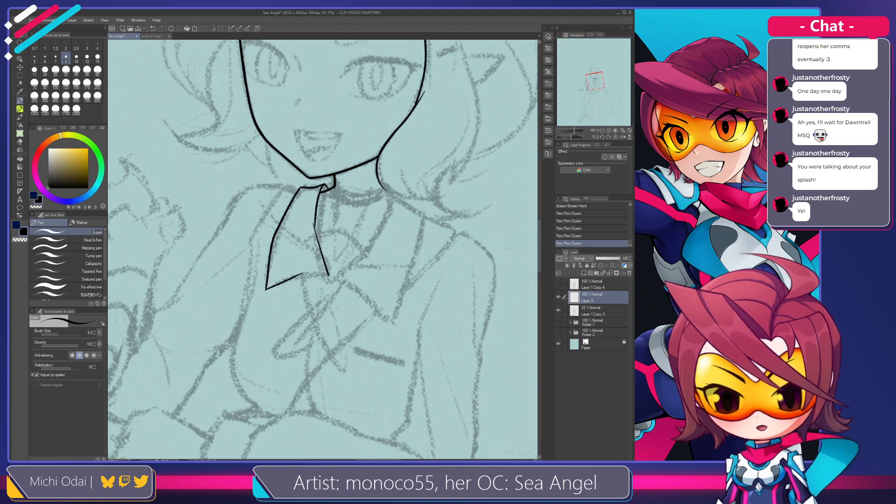
pyautogui.moveTo(312, 223)
pyautogui.mouseDown()
pyautogui.moveTo(320, 245)
pyautogui.moveTo(315, 228)
pyautogui.mouseUp()
pyautogui.hotkey('ctrl', 'z')
pyautogui.hotkey('ctrl', 'z')
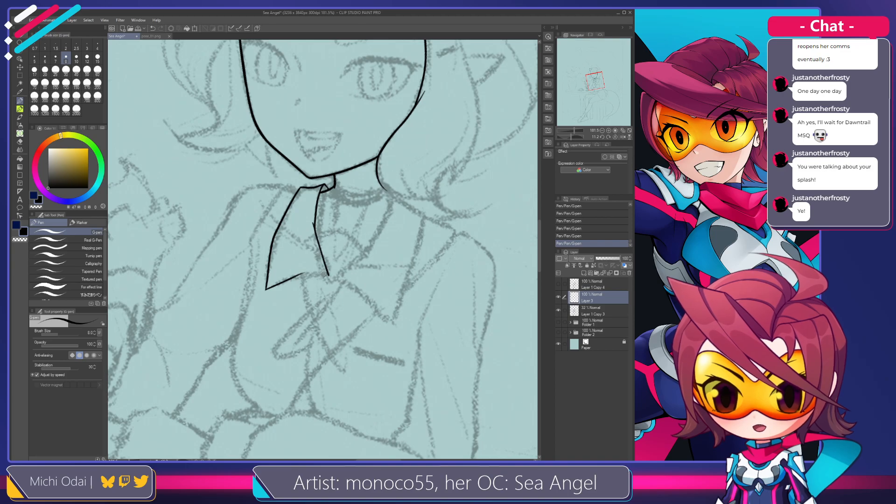
# Close the collar flap by inking its lower edge in a curve that meets the front edge's lower corner.
pyautogui.moveTo(328, 277); pyautogui.dragTo(352, 264)
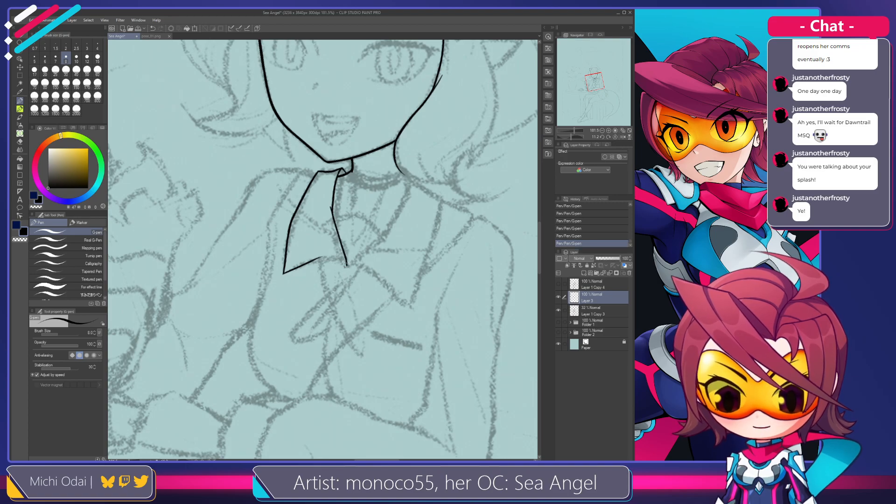
pyautogui.hotkey('ctrl', 'z')
pyautogui.hotkey('ctrl', 'z')
pyautogui.moveTo(331, 253)
pyautogui.mouseDown()
pyautogui.moveTo(321, 257)
pyautogui.moveTo(341, 257)
pyautogui.moveTo(285, 273)
pyautogui.mouseUp()
pyautogui.hotkey('ctrl', 'z')
pyautogui.hotkey('ctrl', 'z')
pyautogui.hotkey('ctrl', 'z')
pyautogui.hotkey('ctrl', 'z')
pyautogui.press('e')
pyautogui.press('p')
pyautogui.hotkey('ctrl', 'z')
pyautogui.hotkey('ctrl', 'z')
pyautogui.hotkey('ctrl', 'z')
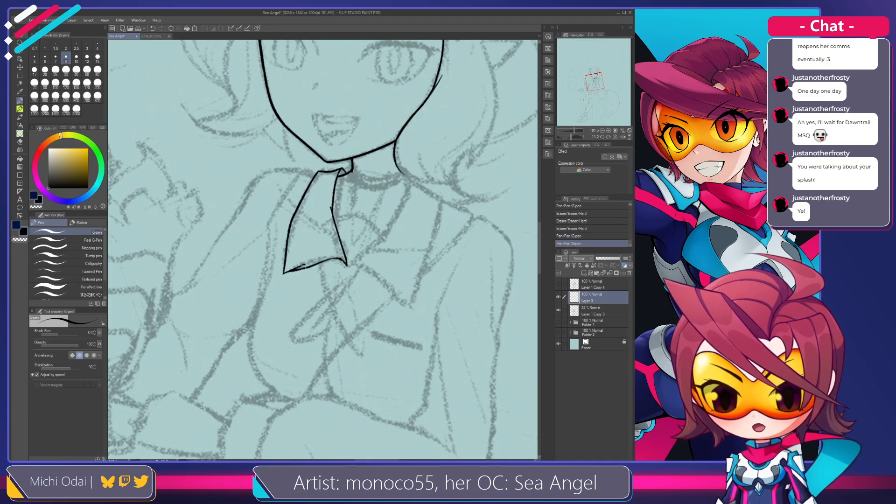
# Rotate the canvas, erase the rough parts of the flap's lower edge and ink it again down to the outer tip.
pyautogui.press('r')
pyautogui.moveTo(326, 298); pyautogui.dragTo(335, 298)
pyautogui.press('e')
pyautogui.moveTo(298, 266)
pyautogui.mouseDown()
pyautogui.moveTo(292, 276)
pyautogui.moveTo(319, 252)
pyautogui.moveTo(309, 263)
pyautogui.moveTo(341, 250)
pyautogui.mouseUp()
pyautogui.press('p')
pyautogui.hotkey('ctrl', 'z')
pyautogui.moveTo(288, 278)
pyautogui.mouseDown()
pyautogui.moveTo(336, 255)
pyautogui.moveTo(288, 279)
pyautogui.mouseUp()
pyautogui.hotkey('ctrl', 'z')
pyautogui.hotkey('ctrl', 'z')
pyautogui.hotkey('ctrl', 'z')
pyautogui.hotkey('ctrl', 'z')
pyautogui.moveTo(331, 251); pyautogui.dragTo(279, 276)
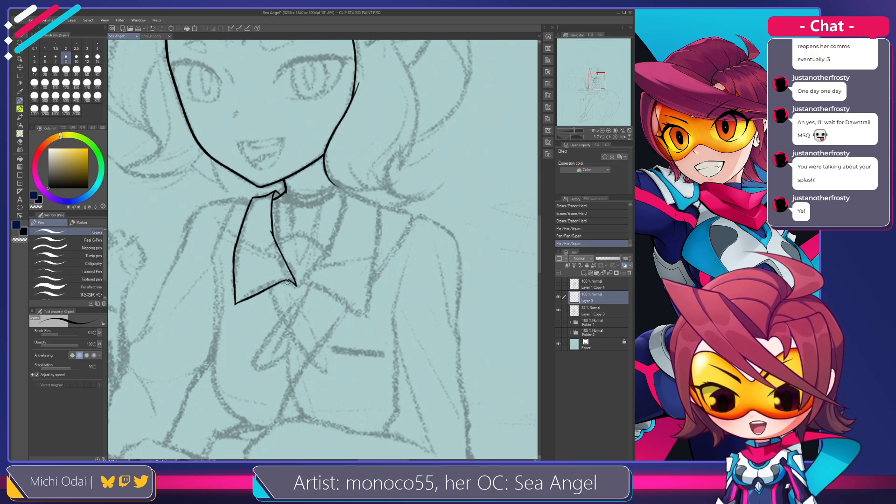
# Clean up the collar flap's lower and front edges with small eraser and pen corrections.
pyautogui.moveTo(261, 292)
pyautogui.mouseDown()
pyautogui.moveTo(350, 241)
pyautogui.moveTo(312, 265)
pyautogui.moveTo(284, 264)
pyautogui.mouseUp()
pyautogui.hotkey('ctrl', 'z')
pyautogui.hotkey('ctrl', 'z')
pyautogui.hotkey('ctrl', 'z')
pyautogui.press('e')
pyautogui.press('p')
pyautogui.hotkey('ctrl', 'z')
pyautogui.hotkey('ctrl', 'z')
pyautogui.hotkey('ctrl', 'z')
pyautogui.hotkey('ctrl', 'z')
pyautogui.moveTo(301, 221)
pyautogui.mouseDown()
pyautogui.moveTo(278, 237)
pyautogui.moveTo(278, 223)
pyautogui.moveTo(288, 242)
pyautogui.moveTo(281, 234)
pyautogui.mouseUp()
pyautogui.press('e')
pyautogui.press('p')
pyautogui.hotkey('ctrl', 'z')
pyautogui.hotkey('ctrl', 'z')
# Ink curved strokes across the base of the neck for the collar band between the two neck lines.
pyautogui.moveTo(298, 164)
pyautogui.mouseDown()
pyautogui.moveTo(284, 189)
pyautogui.moveTo(305, 214)
pyautogui.moveTo(331, 204)
pyautogui.moveTo(304, 204)
pyautogui.moveTo(326, 193)
pyautogui.moveTo(295, 209)
pyautogui.moveTo(328, 196)
pyautogui.mouseUp()
pyautogui.hotkey('ctrl', 'z')
pyautogui.hotkey('ctrl', 'z')
pyautogui.hotkey('ctrl', 'z')
pyautogui.hotkey('ctrl', 'z')
pyautogui.hotkey('ctrl', 'z')
pyautogui.hotkey('ctrl', 'z')
pyautogui.hotkey('ctrl', 'z')
pyautogui.hotkey('ctrl', 'z')
pyautogui.hotkey('ctrl', 'z')
pyautogui.hotkey('ctrl', 'z')
pyautogui.hotkey('ctrl', 'z')
# Refine the neck band's curved outline, alternating eraser and pen to tidy its ends against the neck lines.
pyautogui.press('e')
pyautogui.press('p')
pyautogui.hotkey('ctrl', 'z')
pyautogui.hotkey('ctrl', 'z')
pyautogui.press('e')
pyautogui.press('p')
pyautogui.hotkey('ctrl', 'z')
pyautogui.hotkey('ctrl', 'z')
pyautogui.hotkey('ctrl', 'z')
pyautogui.hotkey('ctrl', 'z')
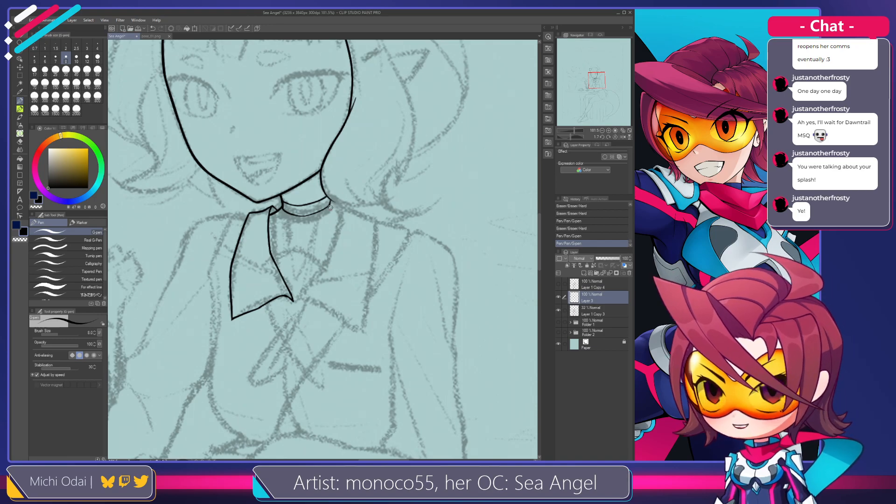
# Erase the stray ink at the neck band's end and beside the collar flap's upper edges.
pyautogui.press('e')
pyautogui.moveTo(330, 206); pyautogui.dragTo(328, 201)
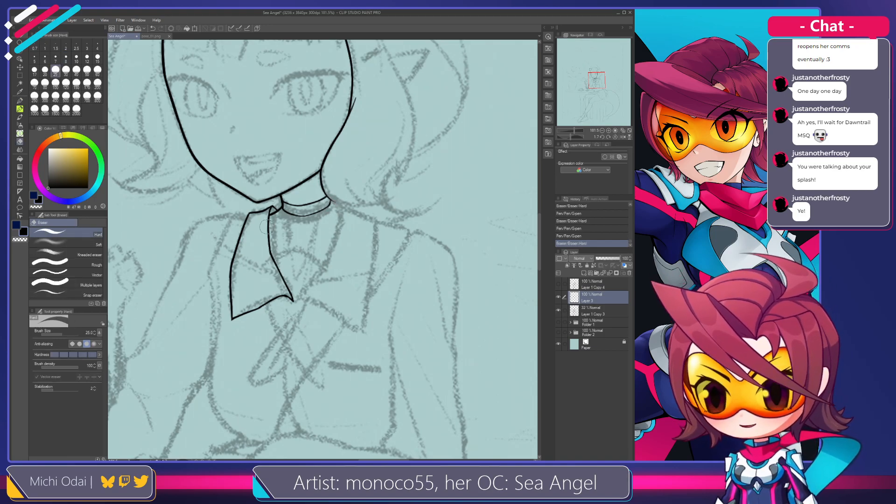
pyautogui.moveTo(266, 228); pyautogui.dragTo(253, 202)
# Try out strokes for the second collar flap's inner edge, running down from the neck band's far end.
pyautogui.press('p')
pyautogui.moveTo(313, 177)
pyautogui.mouseDown()
pyautogui.moveTo(330, 183)
pyautogui.moveTo(315, 171)
pyautogui.moveTo(327, 200)
pyautogui.moveTo(299, 248)
pyautogui.mouseUp()
pyautogui.hotkey('ctrl', 'z')
pyautogui.hotkey('ctrl', 'z')
pyautogui.hotkey('ctrl', 'z')
pyautogui.hotkey('ctrl', 'z')
pyautogui.hotkey('ctrl', 'z')
pyautogui.hotkey('ctrl', 'z')
pyautogui.press('e')
pyautogui.press('p')
pyautogui.hotkey('ctrl', 'z')
pyautogui.hotkey('ctrl', 'z')
pyautogui.hotkey('ctrl', 'z')
pyautogui.hotkey('ctrl', 'z')
# Ink the second collar flap's inner edge from the neck band down to the first flap's inner tip.
pyautogui.moveTo(324, 180); pyautogui.dragTo(305, 246)
pyautogui.hotkey('ctrl', 'z')
pyautogui.moveTo(323, 180)
pyautogui.mouseDown()
pyautogui.moveTo(297, 248)
pyautogui.moveTo(324, 188)
pyautogui.moveTo(311, 231)
pyautogui.moveTo(283, 270)
pyautogui.mouseUp()
pyautogui.hotkey('ctrl', 'z')
pyautogui.hotkey('ctrl', 'z')
pyautogui.moveTo(312, 228); pyautogui.dragTo(282, 269)
pyautogui.hotkey('ctrl', 'z')
# Rough in the second flap's lower edge outward from the point where both flaps meet.
pyautogui.moveTo(312, 229)
pyautogui.mouseDown()
pyautogui.moveTo(280, 275)
pyautogui.moveTo(309, 280)
pyautogui.moveTo(270, 262)
pyautogui.moveTo(260, 268)
pyautogui.moveTo(272, 263)
pyautogui.moveTo(359, 309)
pyautogui.mouseUp()
pyautogui.hotkey('ctrl', 'z')
pyautogui.hotkey('ctrl', 'z')
pyautogui.hotkey('ctrl', 'z')
pyautogui.hotkey('ctrl', 'z')
pyautogui.hotkey('ctrl', 'z')
pyautogui.hotkey('ctrl', 'z')
pyautogui.moveTo(280, 267); pyautogui.dragTo(335, 299)
pyautogui.hotkey('ctrl', 'z')
pyautogui.hotkey('ctrl', 'z')
pyautogui.hotkey('ctrl', 'z')
# Erase the uneven start of the second flap's lower edge and ink it again out to the outer corner.
pyautogui.press('e')
pyautogui.moveTo(282, 261)
pyautogui.mouseDown()
pyautogui.moveTo(273, 265)
pyautogui.moveTo(311, 291)
pyautogui.mouseUp()
pyautogui.press('p')
pyautogui.hotkey('ctrl', 'z')
pyautogui.hotkey('ctrl', 'z')
pyautogui.moveTo(273, 263); pyautogui.dragTo(308, 288)
pyautogui.hotkey('ctrl', 'z')
pyautogui.moveTo(273, 263); pyautogui.dragTo(310, 289)
pyautogui.hotkey('ctrl', 'z')
pyautogui.hotkey('ctrl', 'z')
pyautogui.moveTo(273, 262); pyautogui.dragTo(330, 298)
pyautogui.hotkey('ctrl', 'z')
pyautogui.hotkey('ctrl', 'z')
pyautogui.hotkey('ctrl', 'z')
pyautogui.hotkey('ctrl', 'z')
# Ink the second flap's outer edge from the shoulder down towards its lower corner.
pyautogui.moveTo(339, 241)
pyautogui.mouseDown()
pyautogui.moveTo(316, 220)
pyautogui.moveTo(319, 235)
pyautogui.mouseUp()
pyautogui.moveTo(279, 165)
pyautogui.mouseDown()
pyautogui.moveTo(318, 186)
pyautogui.moveTo(310, 289)
pyautogui.mouseUp()
pyautogui.hotkey('ctrl', 'z')
pyautogui.hotkey('ctrl', 'z')
pyautogui.hotkey('ctrl', 'z')
pyautogui.hotkey('ctrl', 'z')
pyautogui.hotkey('ctrl', 'z')
pyautogui.moveTo(323, 177); pyautogui.dragTo(310, 288)
pyautogui.hotkey('ctrl', 'z')
pyautogui.moveTo(325, 184); pyautogui.dragTo(302, 279)
pyautogui.hotkey('ctrl', 'z')
# Erase the lower end of the outer edge and re-ink it to form the flap's pointed outer tip.
pyautogui.press('e')
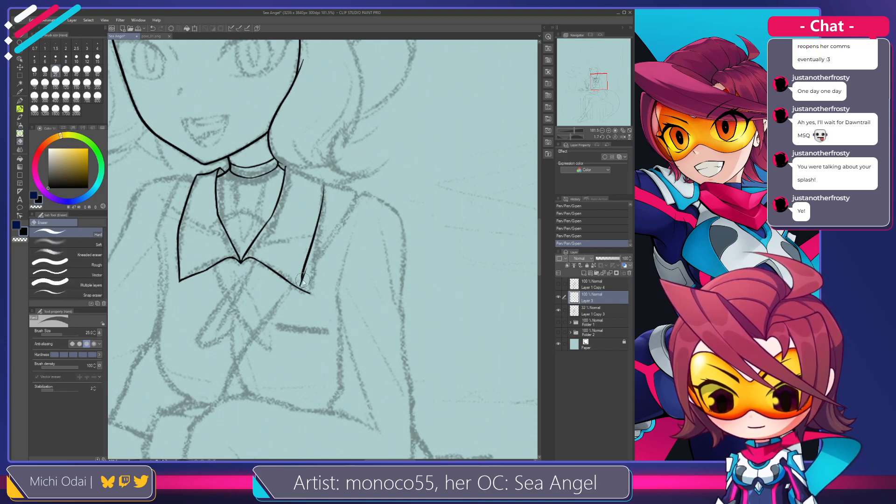
pyautogui.moveTo(308, 262); pyautogui.dragTo(299, 289)
pyautogui.press('p')
pyautogui.hotkey('ctrl', 'z')
pyautogui.moveTo(313, 238)
pyautogui.mouseDown()
pyautogui.moveTo(298, 288)
pyautogui.moveTo(310, 248)
pyautogui.moveTo(299, 289)
pyautogui.moveTo(301, 278)
pyautogui.moveTo(288, 280)
pyautogui.moveTo(299, 289)
pyautogui.mouseUp()
pyautogui.hotkey('ctrl', 'z')
pyautogui.hotkey('ctrl', 'z')
pyautogui.hotkey('ctrl', 'y')
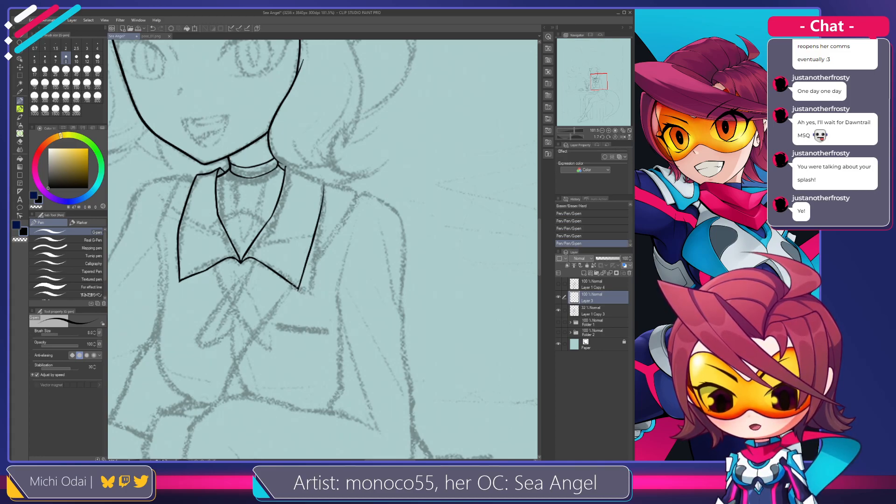
# Clean the overshoot at the flap's outer tip and rework the upper part of its outer edge.
pyautogui.press('e')
pyautogui.click(299, 289)
pyautogui.scroll(1, 325, 219)
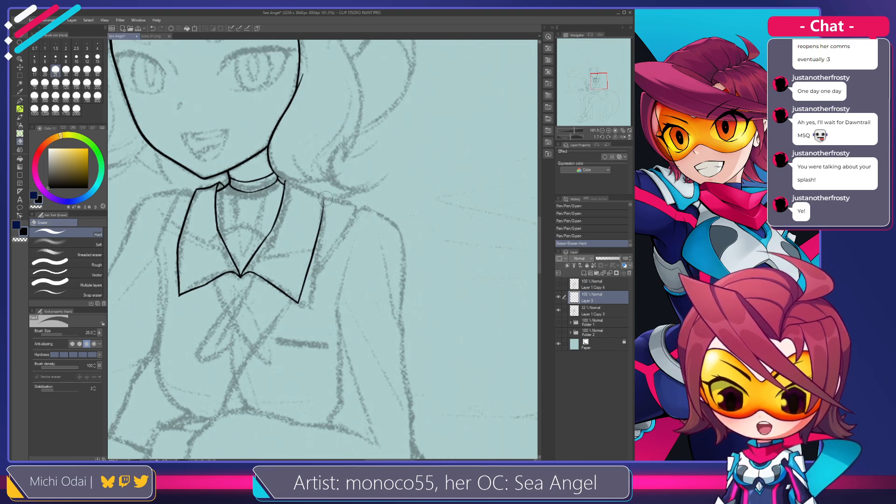
pyautogui.press('p')
pyautogui.moveTo(322, 195); pyautogui.dragTo(324, 213)
pyautogui.hotkey('ctrl', 'z')
pyautogui.hotkey('ctrl', 'z')
pyautogui.moveTo(324, 193); pyautogui.dragTo(312, 253)
pyautogui.press('e')
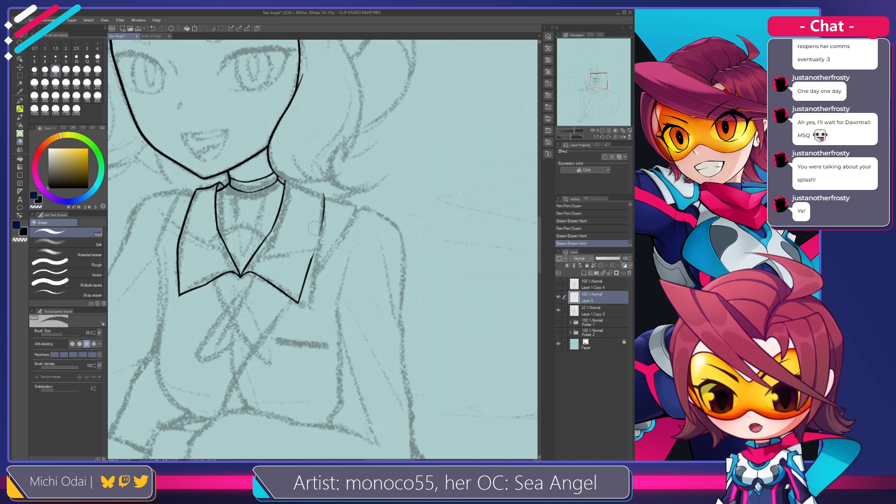
# Re-ink the middle of the second flap's outer edge so its upper and lower parts join smoothly.
pyautogui.press('p')
pyautogui.moveTo(323, 218); pyautogui.dragTo(307, 297)
pyautogui.hotkey('ctrl', 'z')
pyautogui.hotkey('ctrl', 'z')
pyautogui.hotkey('ctrl', 'z')
pyautogui.press('e')
pyautogui.press('p')
pyautogui.moveTo(323, 225); pyautogui.dragTo(307, 270)
pyautogui.hotkey('ctrl', 'z')
pyautogui.hotkey('ctrl', 'z')
pyautogui.moveTo(324, 222)
pyautogui.mouseDown()
pyautogui.moveTo(309, 285)
pyautogui.moveTo(308, 271)
pyautogui.mouseUp()
pyautogui.press('e')
pyautogui.hotkey('ctrl', 'z')
pyautogui.press('p')
pyautogui.hotkey('ctrl', 'z')
pyautogui.press('e')
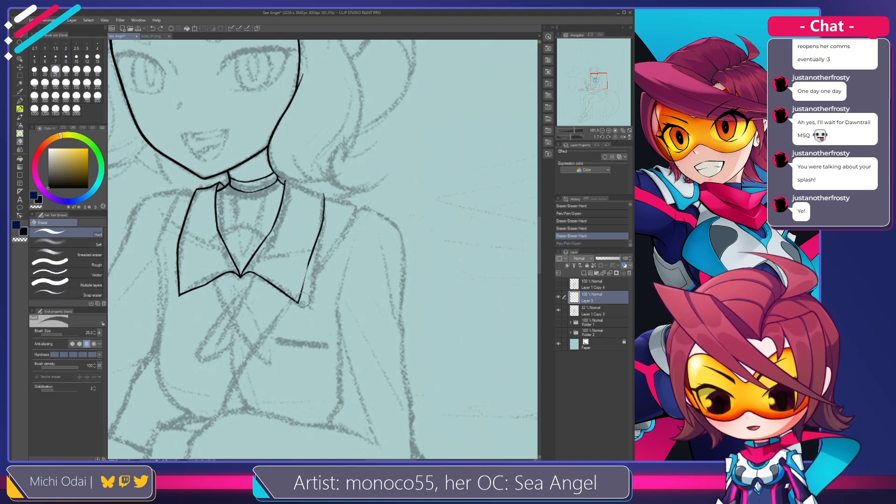
# Try a small pen touch-up at the second flap's outer tip.
pyautogui.press('p')
pyautogui.moveTo(300, 302)
pyautogui.mouseDown()
pyautogui.moveTo(308, 267)
pyautogui.moveTo(299, 301)
pyautogui.mouseUp()
pyautogui.hotkey('ctrl', 'z')
pyautogui.moveTo(308, 269)
pyautogui.mouseDown()
pyautogui.moveTo(299, 302)
pyautogui.moveTo(311, 257)
pyautogui.moveTo(400, 311)
pyautogui.moveTo(420, 299)
pyautogui.mouseUp()
pyautogui.hotkey('ctrl', 'z')
# Ink a short shoulder line outward from the top corner of the first collar flap.
pyautogui.moveTo(315, 212)
pyautogui.mouseDown()
pyautogui.moveTo(319, 227)
pyautogui.moveTo(340, 229)
pyautogui.moveTo(306, 271)
pyautogui.moveTo(297, 237)
pyautogui.mouseUp()
pyautogui.hotkey('ctrl', 'z')
pyautogui.hotkey('ctrl', 'z')
pyautogui.hotkey('ctrl', 'z')
pyautogui.hotkey('ctrl', 'z')
pyautogui.moveTo(313, 192); pyautogui.dragTo(309, 193)
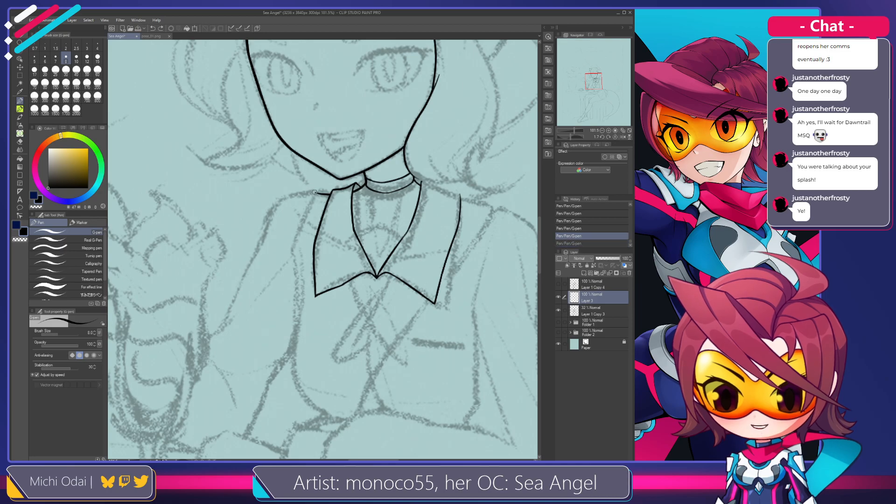
pyautogui.hotkey('ctrl', 'z')
pyautogui.hotkey('ctrl', 'z')
pyautogui.moveTo(316, 192); pyautogui.dragTo(311, 193)
pyautogui.hotkey('ctrl', 'z')
pyautogui.press('e')
pyautogui.press('p')
# Ink a curved clothing line beside the first flap, running down from the short shoulder line.
pyautogui.moveTo(316, 189); pyautogui.dragTo(296, 256)
pyautogui.hotkey('ctrl', 'z')
pyautogui.hotkey('ctrl', 'z')
pyautogui.hotkey('ctrl', 'z')
pyautogui.moveTo(309, 201); pyautogui.dragTo(297, 267)
pyautogui.hotkey('ctrl', 'z')
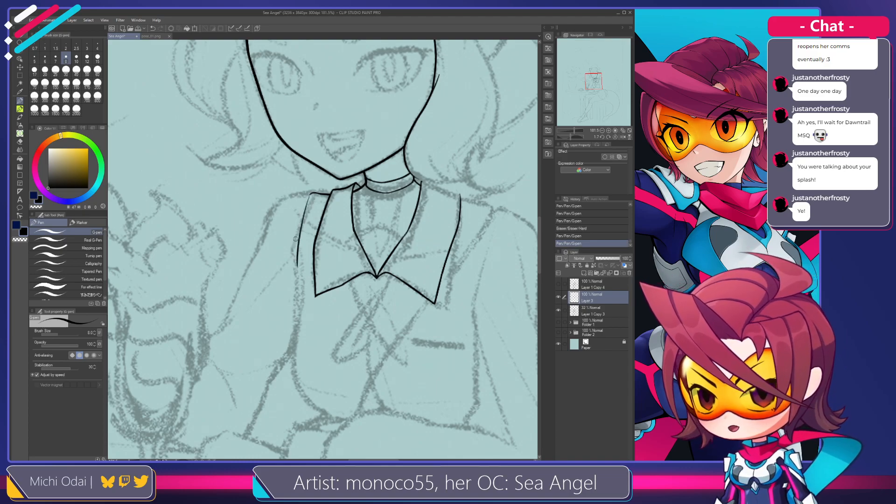
# Extend the clothing line beside the first flap down to the level of the flap's lower corner.
pyautogui.moveTo(305, 214); pyautogui.dragTo(298, 272)
pyautogui.hotkey('ctrl', 'z')
pyautogui.press('e')
pyautogui.press('p')
pyautogui.hotkey('ctrl', 'z')
pyautogui.moveTo(294, 238); pyautogui.dragTo(299, 279)
pyautogui.hotkey('ctrl', 'z')
pyautogui.moveTo(295, 236)
pyautogui.mouseDown()
pyautogui.moveTo(298, 279)
pyautogui.moveTo(290, 243)
pyautogui.mouseUp()
pyautogui.moveTo(291, 169)
pyautogui.mouseDown()
pyautogui.moveTo(312, 202)
pyautogui.moveTo(299, 180)
pyautogui.mouseUp()
pyautogui.hotkey('ctrl', 'z')
pyautogui.hotkey('ctrl', 'z')
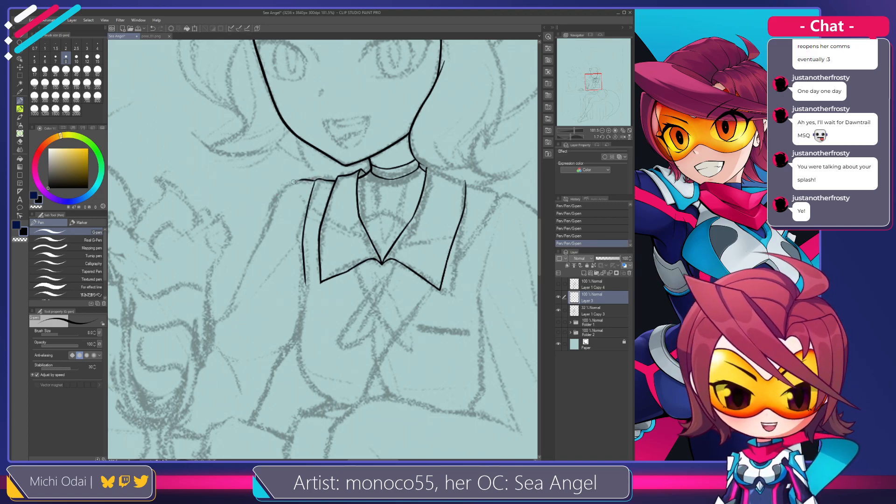
# Ink the shoulder curve outward from the top of the clothing line to the start of the arm.
pyautogui.moveTo(302, 180); pyautogui.dragTo(271, 204)
pyautogui.hotkey('ctrl', 'z')
pyautogui.hotkey('ctrl', 'z')
pyautogui.hotkey('ctrl', 'y')
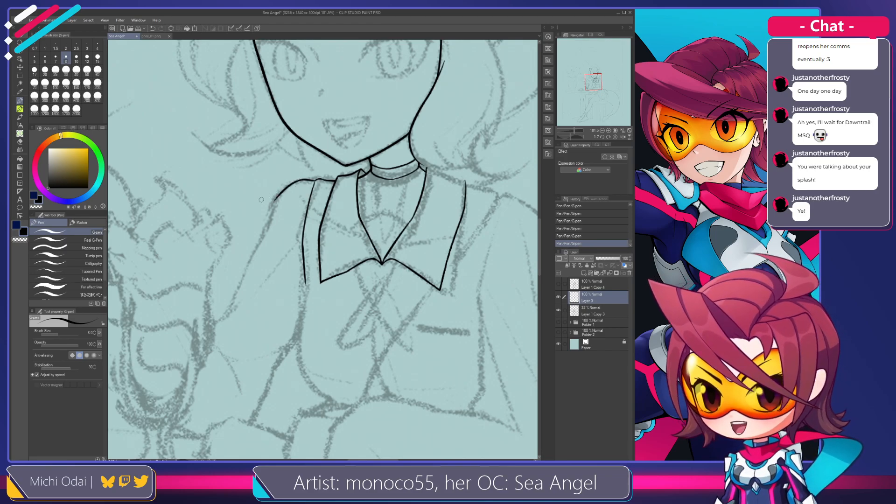
# Continue the shoulder curve down along the outer side of the upper arm.
pyautogui.moveTo(285, 236); pyautogui.dragTo(278, 218)
pyautogui.hotkey('ctrl', 'z')
pyautogui.moveTo(271, 178)
pyautogui.mouseDown()
pyautogui.moveTo(248, 239)
pyautogui.moveTo(265, 216)
pyautogui.moveTo(271, 242)
pyautogui.moveTo(232, 292)
pyautogui.mouseUp()
pyautogui.hotkey('ctrl', 'y')
pyautogui.hotkey('ctrl', 'z')
pyautogui.hotkey('ctrl', 'y')
pyautogui.hotkey('ctrl', 'z')
# Erase the rough lower end of the upper-arm line and ink it again down towards the elbow.
pyautogui.press('e')
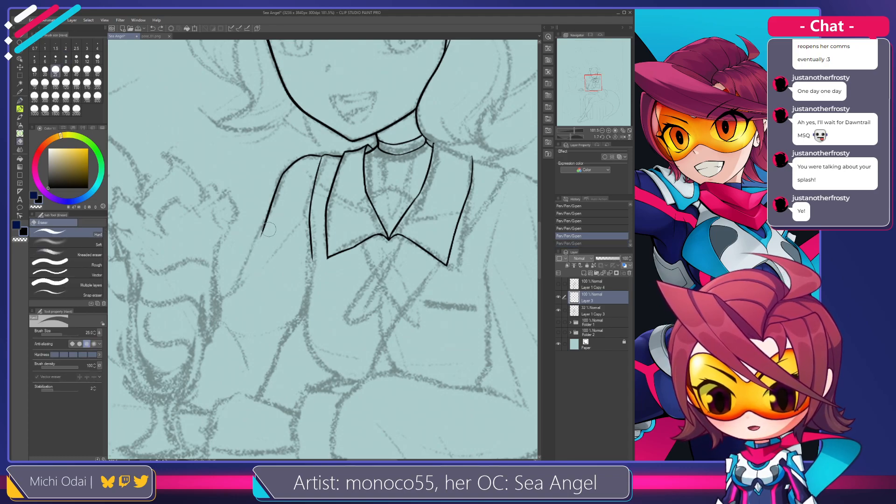
pyautogui.moveTo(268, 227); pyautogui.dragTo(232, 289)
pyautogui.press('p')
pyautogui.hotkey('ctrl', 'z')
pyautogui.hotkey('ctrl', 'z')
pyautogui.moveTo(264, 222)
pyautogui.mouseDown()
pyautogui.moveTo(232, 293)
pyautogui.moveTo(236, 284)
pyautogui.mouseUp()
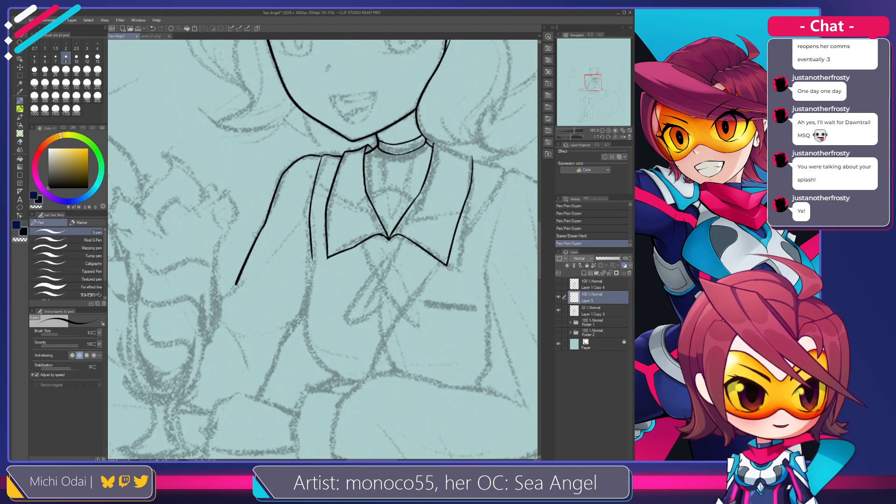
pyautogui.hotkey('ctrl', 'z')
pyautogui.moveTo(264, 226); pyautogui.dragTo(235, 285)
pyautogui.hotkey('ctrl', 'z')
pyautogui.moveTo(267, 226); pyautogui.dragTo(236, 288)
pyautogui.hotkey('ctrl', 'z')
# Ink a short slanted stroke across the lower end of the arm line at the elbow.
pyautogui.moveTo(267, 223)
pyautogui.mouseDown()
pyautogui.moveTo(234, 287)
pyautogui.moveTo(269, 264)
pyautogui.mouseUp()
pyautogui.hotkey('ctrl', 'z')
pyautogui.moveTo(223, 298); pyautogui.dragTo(257, 269)
pyautogui.hotkey('ctrl', 'z')
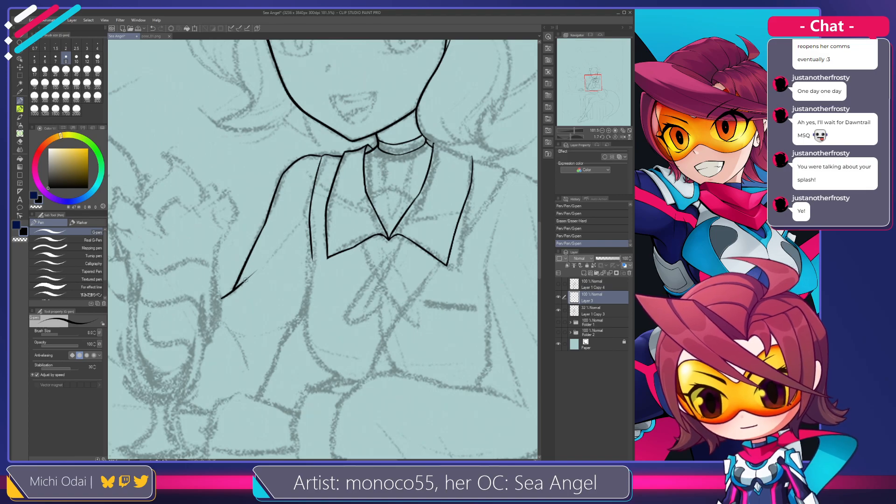
# Ink the underside of the upper arm as one slanted line from the armpit towards the elbow.
pyautogui.moveTo(307, 218); pyautogui.dragTo(270, 257)
pyautogui.hotkey('ctrl', 'z')
pyautogui.moveTo(306, 217); pyautogui.dragTo(273, 255)
pyautogui.hotkey('ctrl', 'z')
pyautogui.moveTo(308, 215); pyautogui.dragTo(274, 250)
pyautogui.hotkey('ctrl', 'z')
pyautogui.moveTo(305, 218); pyautogui.dragTo(270, 259)
pyautogui.hotkey('ctrl', 'z')
pyautogui.moveTo(307, 214); pyautogui.dragTo(262, 262)
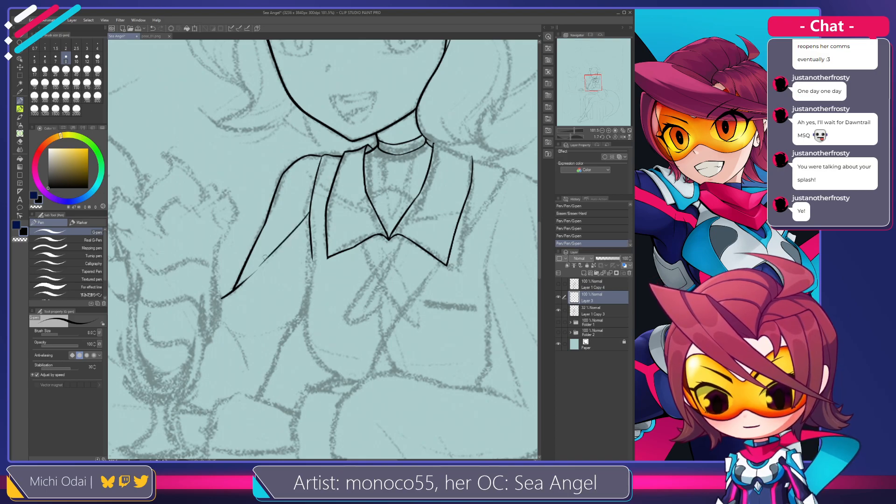
pyautogui.hotkey('ctrl', 'z')
pyautogui.moveTo(307, 214); pyautogui.dragTo(271, 258)
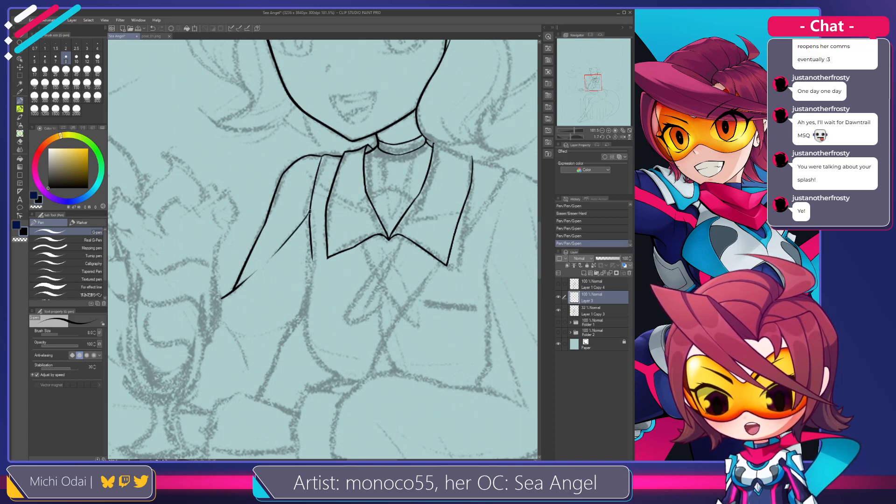
pyautogui.moveTo(310, 212)
pyautogui.mouseDown()
pyautogui.moveTo(299, 229)
pyautogui.moveTo(274, 235)
pyautogui.mouseUp()
pyautogui.hotkey('ctrl', 'z')
pyautogui.hotkey('ctrl', 'z')
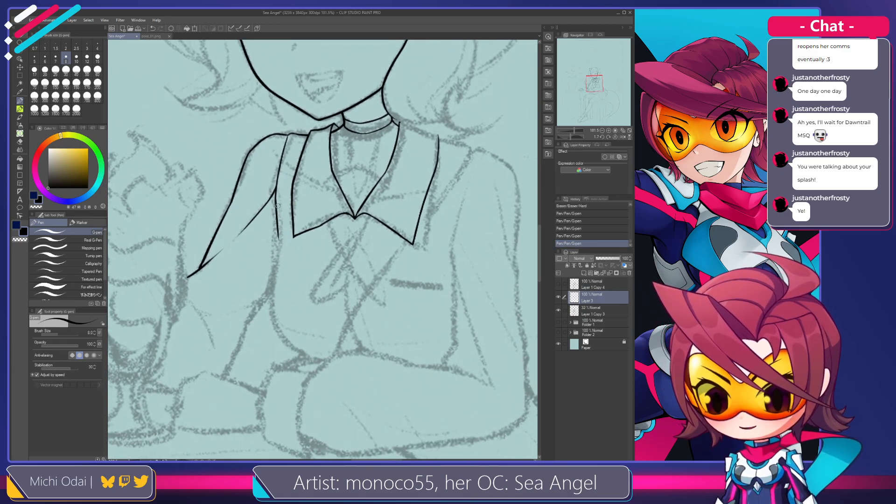
# Erase the inked clothing line running from the shoulder down past the armpit.
pyautogui.press('e')
pyautogui.moveTo(285, 170)
pyautogui.mouseDown()
pyautogui.moveTo(272, 244)
pyautogui.moveTo(286, 160)
pyautogui.moveTo(277, 191)
pyautogui.moveTo(278, 181)
pyautogui.mouseUp()
pyautogui.press('p')
pyautogui.press('e')
pyautogui.moveTo(287, 143); pyautogui.dragTo(279, 166)
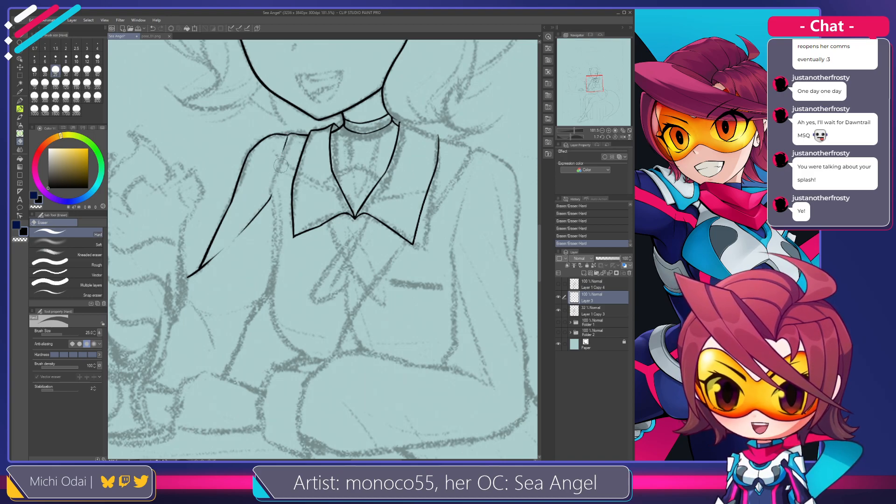
# Ink the armhole line again, curving from the shoulder down to the armpit.
pyautogui.press('p')
pyautogui.moveTo(286, 135); pyautogui.dragTo(276, 171)
pyautogui.hotkey('ctrl', 'z')
pyautogui.hotkey('ctrl', 'z')
pyautogui.press('e')
pyautogui.press('p')
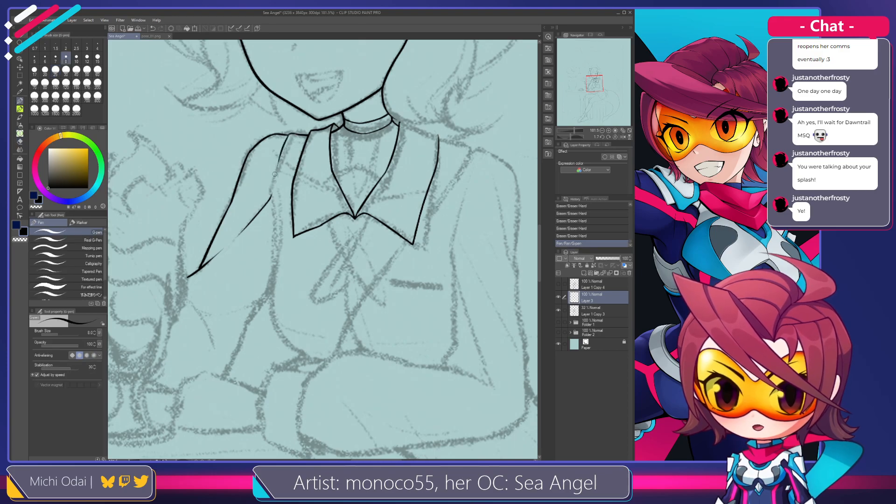
pyautogui.moveTo(289, 134); pyautogui.dragTo(276, 180)
pyautogui.hotkey('ctrl', 'z')
pyautogui.moveTo(283, 150)
pyautogui.mouseDown()
pyautogui.moveTo(271, 257)
pyautogui.moveTo(271, 233)
pyautogui.mouseUp()
pyautogui.hotkey('ctrl', 'z')
pyautogui.hotkey('ctrl', 'z')
pyautogui.hotkey('ctrl', 'z')
pyautogui.hotkey('ctrl', 'z')
# Try a short torso side line straight down from the armpit and trim around its start.
pyautogui.moveTo(274, 188); pyautogui.dragTo(275, 230)
pyautogui.hotkey('ctrl', 'z')
pyautogui.moveTo(273, 187); pyautogui.dragTo(274, 233)
pyautogui.moveTo(274, 186); pyautogui.dragTo(274, 199)
pyautogui.moveTo(278, 169); pyautogui.dragTo(275, 180)
pyautogui.hotkey('ctrl', 'z')
pyautogui.press('e')
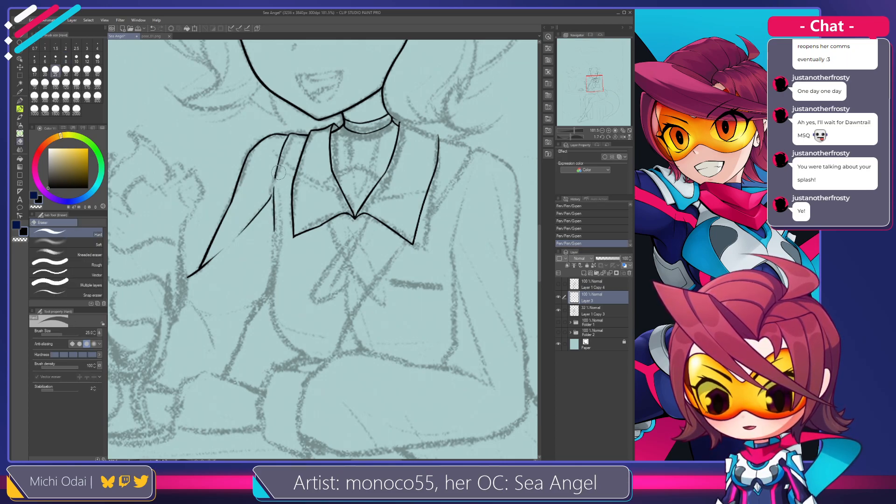
pyautogui.moveTo(274, 179); pyautogui.dragTo(269, 200)
pyautogui.press('p')
pyautogui.hotkey('ctrl', 'z')
pyautogui.hotkey('ctrl', 'z')
# Try longer torso side strokes running from below the armpit towards the waist.
pyautogui.moveTo(274, 235)
pyautogui.mouseDown()
pyautogui.moveTo(259, 221)
pyautogui.moveTo(271, 231)
pyautogui.moveTo(280, 210)
pyautogui.moveTo(271, 249)
pyautogui.mouseUp()
pyautogui.hotkey('ctrl', 'z')
pyautogui.moveTo(280, 208); pyautogui.dragTo(272, 274)
pyautogui.hotkey('ctrl', 'z')
pyautogui.moveTo(280, 209)
pyautogui.mouseDown()
pyautogui.moveTo(274, 276)
pyautogui.moveTo(283, 290)
pyautogui.mouseUp()
pyautogui.hotkey('ctrl', 'z')
pyautogui.hotkey('ctrl', 'z')
pyautogui.moveTo(279, 210)
pyautogui.mouseDown()
pyautogui.moveTo(274, 283)
pyautogui.moveTo(282, 320)
pyautogui.mouseUp()
pyautogui.hotkey('ctrl', 'z')
pyautogui.hotkey('ctrl', 'z')
pyautogui.hotkey('ctrl', 'z')
pyautogui.moveTo(281, 195); pyautogui.dragTo(282, 230)
pyautogui.hotkey('ctrl', 'z')
# Erase the leftover side line just below the armpit.
pyautogui.press('e')
pyautogui.moveTo(283, 198); pyautogui.dragTo(275, 226)
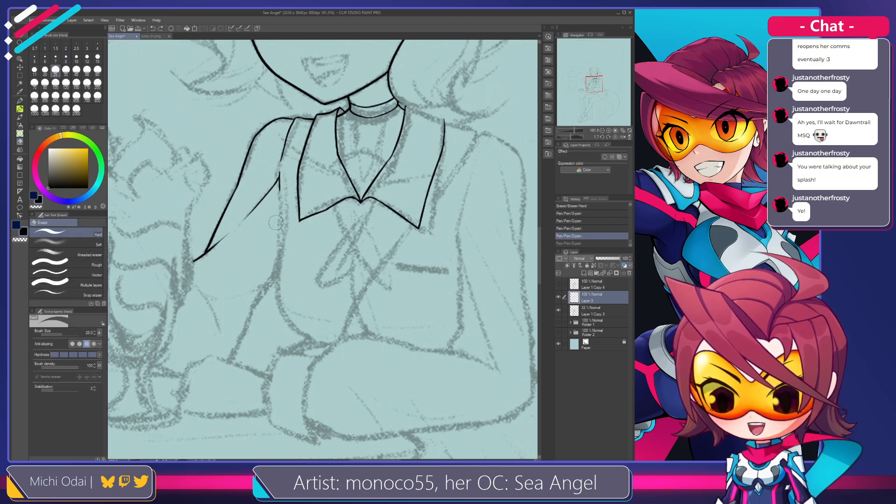
pyautogui.moveTo(284, 181); pyautogui.dragTo(281, 236)
pyautogui.press('p')
pyautogui.hotkey('ctrl', 'z')
pyautogui.hotkey('ctrl', 'z')
pyautogui.hotkey('ctrl', 'z')
# Try to restart the torso side line with short strokes directly below the armpit.
pyautogui.moveTo(279, 176); pyautogui.dragTo(280, 241)
pyautogui.hotkey('ctrl', 'z')
pyautogui.hotkey('ctrl', 'z')
pyautogui.hotkey('ctrl', 'z')
pyautogui.moveTo(280, 201); pyautogui.dragTo(279, 249)
pyautogui.hotkey('ctrl', 'z')
pyautogui.moveTo(281, 202); pyautogui.dragTo(277, 257)
pyautogui.hotkey('ctrl', 'z')
pyautogui.press('e')
pyautogui.press('p')
pyautogui.hotkey('ctrl', 'z')
pyautogui.hotkey('ctrl', 'z')
pyautogui.hotkey('ctrl', 'z')
# Ink the torso side line down from the armpit along the sketch towards the lower chest.
pyautogui.moveTo(280, 210); pyautogui.dragTo(278, 294)
pyautogui.hotkey('ctrl', 'z')
pyautogui.moveTo(280, 209)
pyautogui.mouseDown()
pyautogui.moveTo(278, 295)
pyautogui.moveTo(277, 269)
pyautogui.mouseUp()
pyautogui.hotkey('ctrl', 'z')
pyautogui.moveTo(276, 207); pyautogui.dragTo(278, 320)
pyautogui.hotkey('ctrl', 'z')
pyautogui.moveTo(275, 213); pyautogui.dragTo(279, 312)
pyautogui.hotkey('ctrl', 'z')
pyautogui.moveTo(275, 209)
pyautogui.mouseDown()
pyautogui.moveTo(271, 302)
pyautogui.moveTo(274, 245)
pyautogui.moveTo(272, 290)
pyautogui.mouseUp()
pyautogui.hotkey('ctrl', 'z')
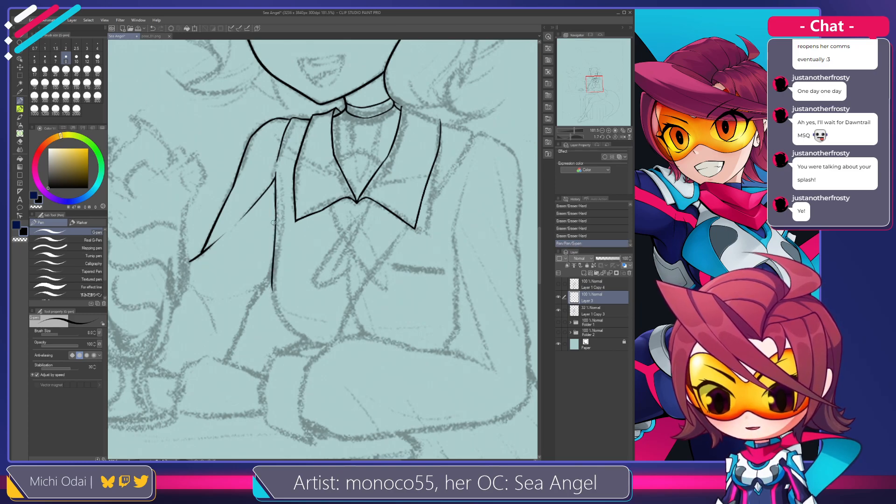
pyautogui.moveTo(275, 213); pyautogui.dragTo(271, 267)
pyautogui.hotkey('ctrl', 'z')
pyautogui.moveTo(276, 204); pyautogui.dragTo(272, 258)
# Erase the rough lower end of the torso side line and ink it curving inward above the folded arm.
pyautogui.scroll(-1, 277, 279)
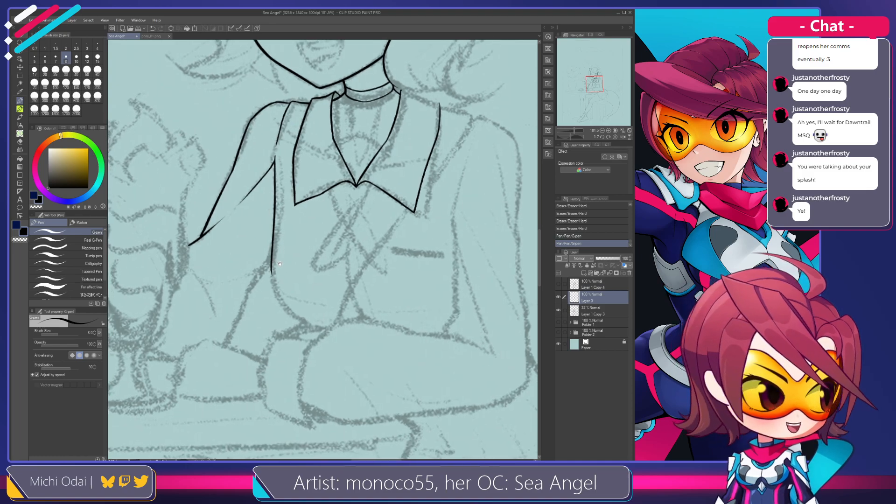
pyautogui.press('e')
pyautogui.moveTo(273, 276)
pyautogui.mouseDown()
pyautogui.moveTo(280, 229)
pyautogui.moveTo(284, 314)
pyautogui.mouseUp()
pyautogui.press('p')
pyautogui.hotkey('ctrl', 'z')
pyautogui.moveTo(274, 239)
pyautogui.mouseDown()
pyautogui.moveTo(275, 296)
pyautogui.moveTo(293, 319)
pyautogui.moveTo(279, 299)
pyautogui.mouseUp()
pyautogui.hotkey('ctrl', 'z')
pyautogui.hotkey('ctrl', 'z')
pyautogui.hotkey('ctrl', 'z')
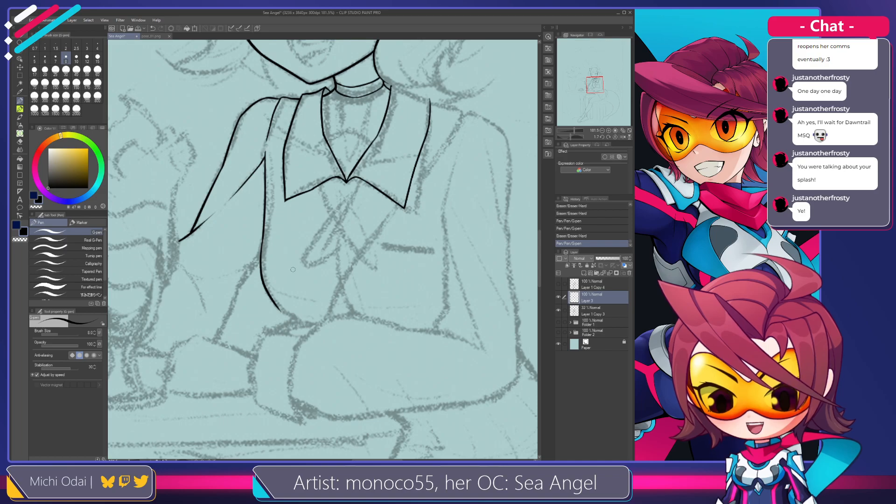
# Try to smooth the torso side line with overlapping strokes between the armpit and the lower curve.
pyautogui.moveTo(261, 231); pyautogui.dragTo(259, 251)
pyautogui.moveTo(259, 272); pyautogui.dragTo(260, 274)
pyautogui.hotkey('ctrl', 'z')
pyautogui.hotkey('ctrl', 'z')
pyautogui.moveTo(263, 237); pyautogui.dragTo(261, 265)
pyautogui.hotkey('ctrl', 'z')
pyautogui.hotkey('ctrl', 'z')
pyautogui.moveTo(269, 196); pyautogui.dragTo(261, 263)
pyautogui.hotkey('ctrl', 'z')
pyautogui.hotkey('ctrl', 'z')
pyautogui.moveTo(269, 180); pyautogui.dragTo(261, 250)
pyautogui.hotkey('ctrl', 'z')
pyautogui.moveTo(269, 184); pyautogui.dragTo(261, 264)
pyautogui.hotkey('ctrl', 'z')
pyautogui.moveTo(269, 188)
pyautogui.mouseDown()
pyautogui.moveTo(262, 260)
pyautogui.moveTo(263, 226)
pyautogui.moveTo(259, 250)
pyautogui.mouseUp()
pyautogui.hotkey('ctrl', 'z')
pyautogui.hotkey('ctrl', 'z')
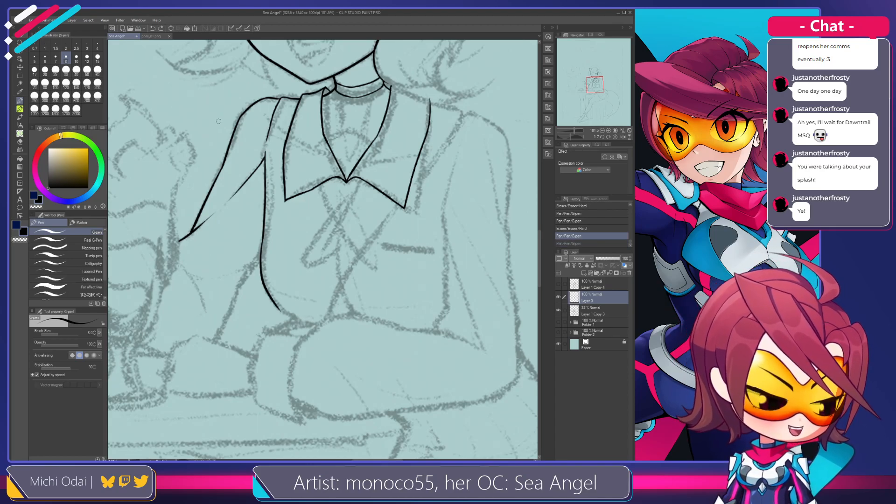
# Erase the straight part of the torso side line between the armpit and the lower curve.
pyautogui.moveTo(296, 199); pyautogui.dragTo(286, 185)
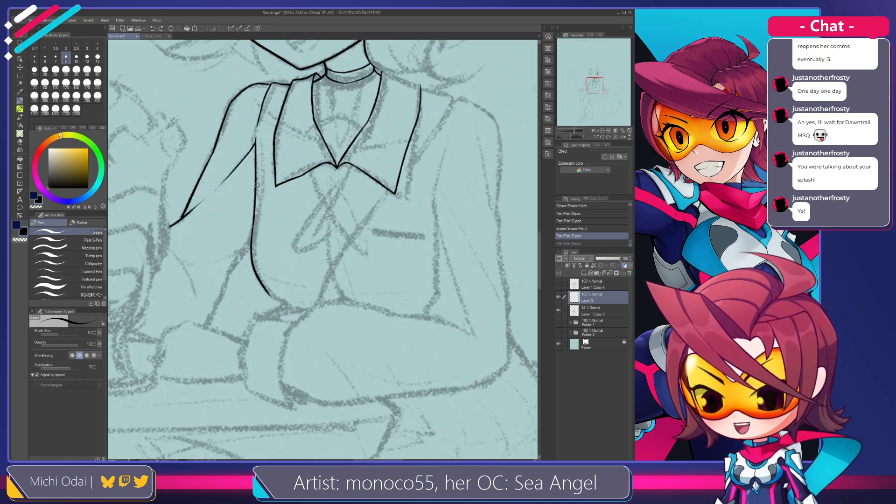
pyautogui.press('e')
pyautogui.moveTo(256, 157)
pyautogui.mouseDown()
pyautogui.moveTo(244, 231)
pyautogui.moveTo(251, 194)
pyautogui.mouseUp()
pyautogui.moveTo(253, 193); pyautogui.dragTo(253, 224)
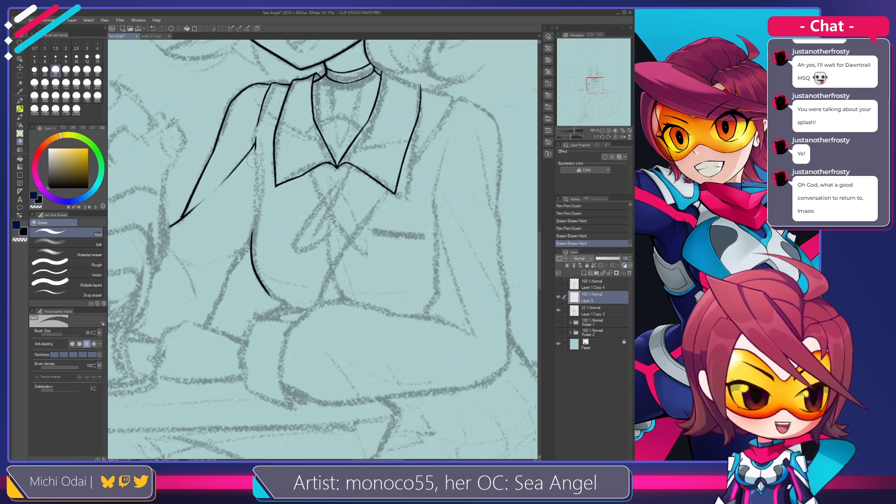
pyautogui.moveTo(255, 153); pyautogui.dragTo(256, 188)
# Ink the straight part of the torso side again from the armpit and join it to the lower curve.
pyautogui.press('p')
pyautogui.hotkey('ctrl', 'z')
pyautogui.hotkey('ctrl', 'z')
pyautogui.hotkey('ctrl', 'z')
pyautogui.moveTo(255, 142); pyautogui.dragTo(257, 182)
pyautogui.hotkey('ctrl', 'z')
pyautogui.hotkey('ctrl', 'z')
pyautogui.moveTo(256, 142); pyautogui.dragTo(252, 223)
pyautogui.hotkey('ctrl', 'z')
pyautogui.moveTo(259, 161); pyautogui.dragTo(257, 254)
pyautogui.press('e')
pyautogui.press('p')
pyautogui.moveTo(253, 216)
pyautogui.mouseDown()
pyautogui.moveTo(252, 245)
pyautogui.moveTo(252, 232)
pyautogui.mouseUp()
# Clean up the join on the torso side and ink the lower curve towards the folded arm.
pyautogui.moveTo(262, 288); pyautogui.dragTo(265, 290)
pyautogui.hotkey('ctrl', 'z')
pyautogui.press('e')
pyautogui.moveTo(245, 254); pyautogui.dragTo(253, 275)
pyautogui.press('p')
pyautogui.moveTo(236, 246); pyautogui.dragTo(260, 281)
pyautogui.hotkey('ctrl', 'z')
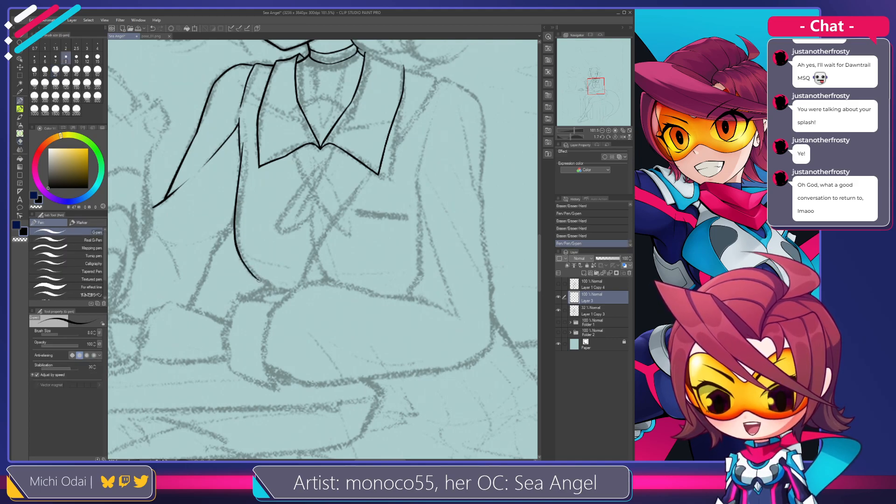
# Try to extend the torso's lower curve inward until it meets the folded forearm.
pyautogui.moveTo(238, 252); pyautogui.dragTo(261, 282)
pyautogui.hotkey('ctrl', 'z')
pyautogui.hotkey('ctrl', 'z')
pyautogui.moveTo(238, 249); pyautogui.dragTo(263, 281)
pyautogui.hotkey('ctrl', 'z')
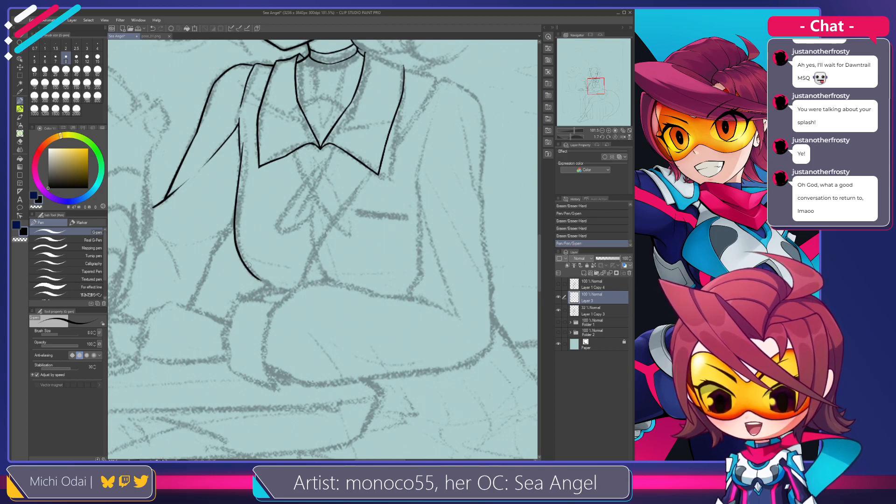
pyautogui.hotkey('ctrl', 'z')
pyautogui.moveTo(240, 253); pyautogui.dragTo(268, 283)
pyautogui.hotkey('ctrl', 'z')
pyautogui.hotkey('ctrl', 'z')
pyautogui.hotkey('ctrl', 'z')
pyautogui.moveTo(239, 254); pyautogui.dragTo(264, 283)
pyautogui.hotkey('ctrl', 'z')
pyautogui.moveTo(239, 255); pyautogui.dragTo(262, 283)
pyautogui.hotkey('ctrl', 'z')
# Ink the end of the torso's lower curve in a clean stroke until it meets the folded forearm.
pyautogui.moveTo(237, 251)
pyautogui.mouseDown()
pyautogui.moveTo(262, 279)
pyautogui.moveTo(268, 187)
pyautogui.moveTo(264, 241)
pyautogui.mouseUp()
pyautogui.press('r')
pyautogui.press('e')
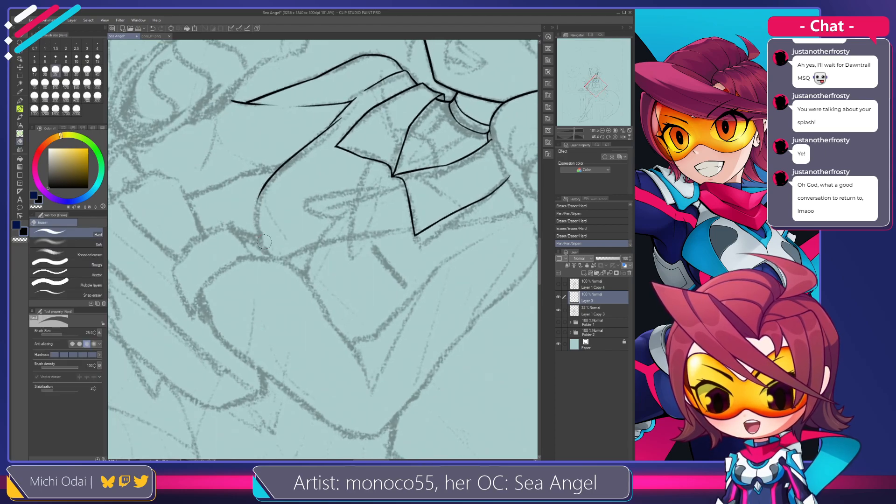
pyautogui.press('p')
pyautogui.moveTo(266, 184); pyautogui.dragTo(255, 237)
pyautogui.hotkey('ctrl', 'z')
pyautogui.hotkey('ctrl', 'z')
pyautogui.moveTo(261, 192); pyautogui.dragTo(256, 241)
pyautogui.hotkey('ctrl', 'z')
pyautogui.moveTo(265, 184); pyautogui.dragTo(255, 231)
pyautogui.hotkey('ctrl', 'z')
pyautogui.moveTo(265, 187); pyautogui.dragTo(258, 228)
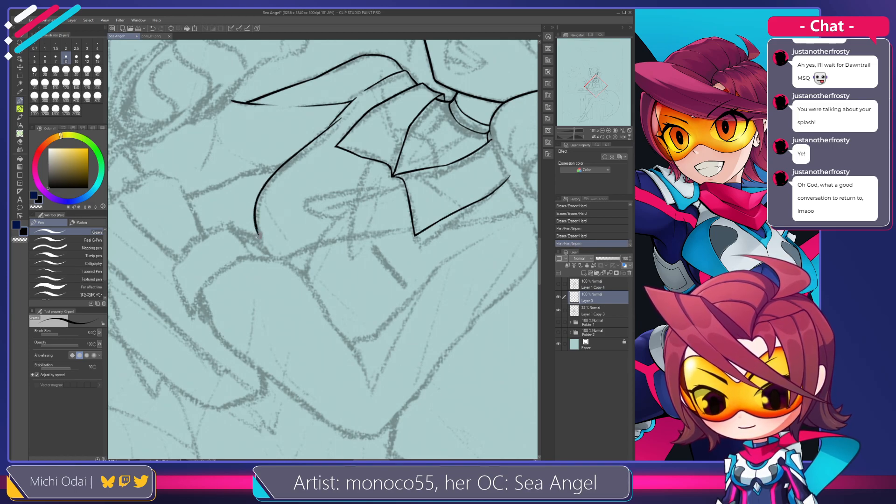
pyautogui.hotkey('ctrl', 'z')
pyautogui.moveTo(264, 187); pyautogui.dragTo(258, 234)
pyautogui.hotkey('ctrl', 'z')
pyautogui.moveTo(265, 185); pyautogui.dragTo(260, 235)
pyautogui.hotkey('ctrl', 'z')
pyautogui.moveTo(264, 187); pyautogui.dragTo(259, 237)
pyautogui.hotkey('ctrl', 'z')
pyautogui.moveTo(263, 188); pyautogui.dragTo(258, 236)
# Try to reinforce the torso side line just below the armpit with short strokes.
pyautogui.press('r')
pyautogui.moveTo(310, 141)
pyautogui.mouseDown()
pyautogui.moveTo(279, 148)
pyautogui.moveTo(236, 120)
pyautogui.mouseUp()
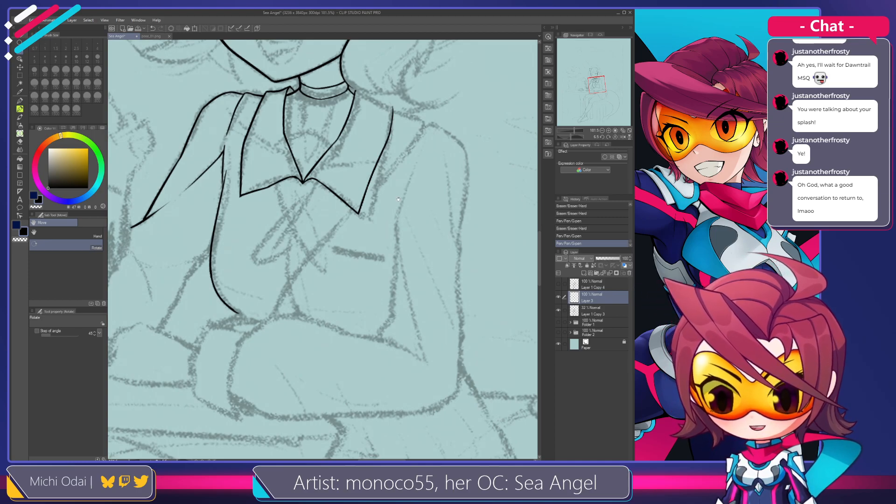
pyautogui.moveTo(395, 195); pyautogui.dragTo(407, 226)
pyautogui.press('p')
pyautogui.moveTo(234, 218)
pyautogui.mouseDown()
pyautogui.moveTo(253, 187)
pyautogui.moveTo(251, 206)
pyautogui.mouseUp()
pyautogui.hotkey('ctrl', 'z')
pyautogui.hotkey('ctrl', 'z')
pyautogui.moveTo(253, 172); pyautogui.dragTo(253, 187)
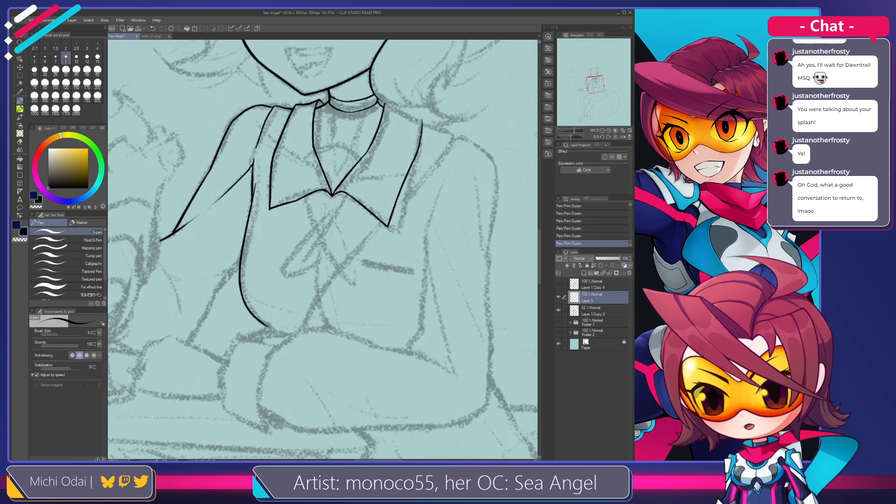
pyautogui.hotkey('ctrl', 'z')
pyautogui.moveTo(253, 172)
pyautogui.mouseDown()
pyautogui.moveTo(252, 189)
pyautogui.moveTo(256, 182)
pyautogui.mouseUp()
pyautogui.hotkey('ctrl', 'z')
pyautogui.hotkey('ctrl', 'z')
pyautogui.hotkey('ctrl', 'z')
pyautogui.hotkey('ctrl', 'z')
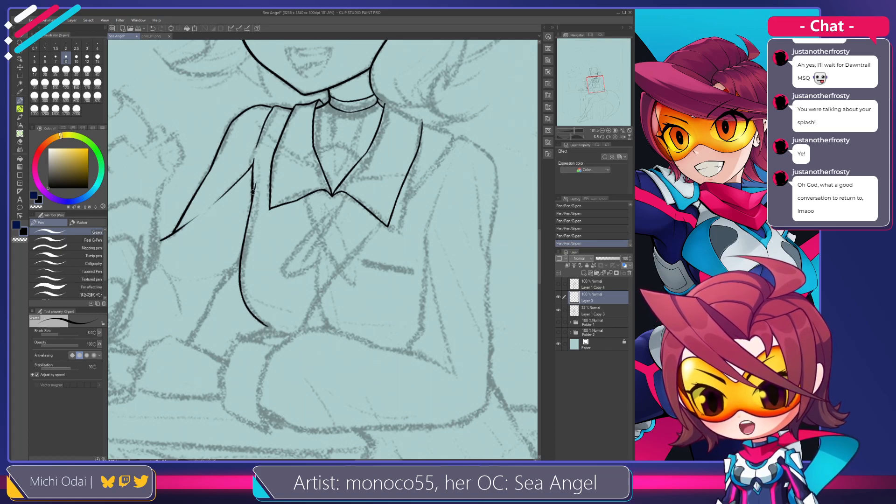
# Clean up the torso side below the armpit and re-ink its connection to the lower curve.
pyautogui.press('e')
pyautogui.moveTo(248, 197)
pyautogui.mouseDown()
pyautogui.moveTo(253, 156)
pyautogui.moveTo(254, 186)
pyautogui.mouseUp()
pyautogui.press('p')
pyautogui.hotkey('ctrl', 'z')
pyautogui.hotkey('ctrl', 'z')
pyautogui.press('e')
pyautogui.press('p')
pyautogui.hotkey('ctrl', 'z')
pyautogui.hotkey('ctrl', 'z')
pyautogui.moveTo(253, 164); pyautogui.dragTo(248, 216)
pyautogui.hotkey('ctrl', 'z')
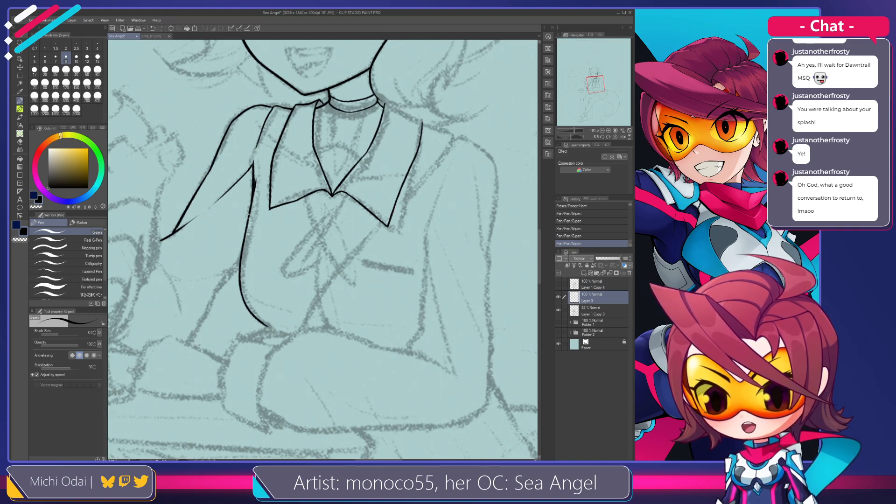
# Trim the start of the torso side line at the armpit and ink over it again.
pyautogui.scroll(2, 247, 199)
pyautogui.press('e')
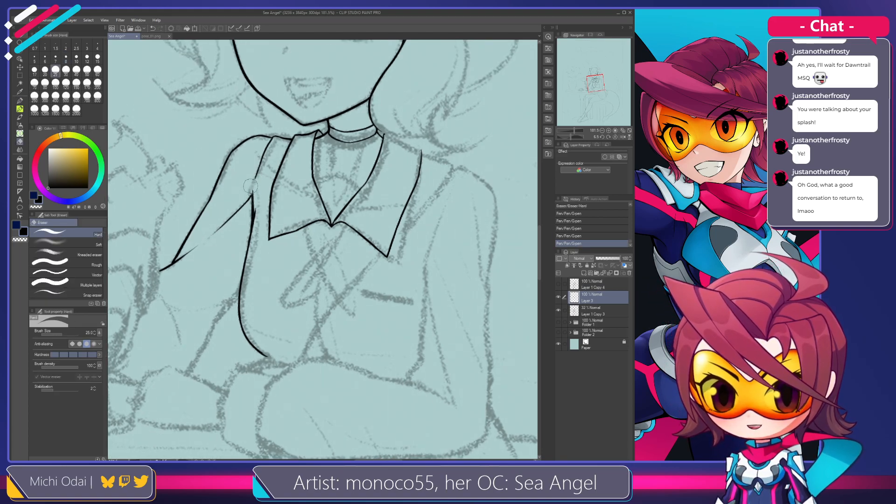
pyautogui.moveTo(252, 185); pyautogui.dragTo(252, 196)
pyautogui.press('p')
pyautogui.hotkey('ctrl', 'z')
pyautogui.hotkey('ctrl', 'z')
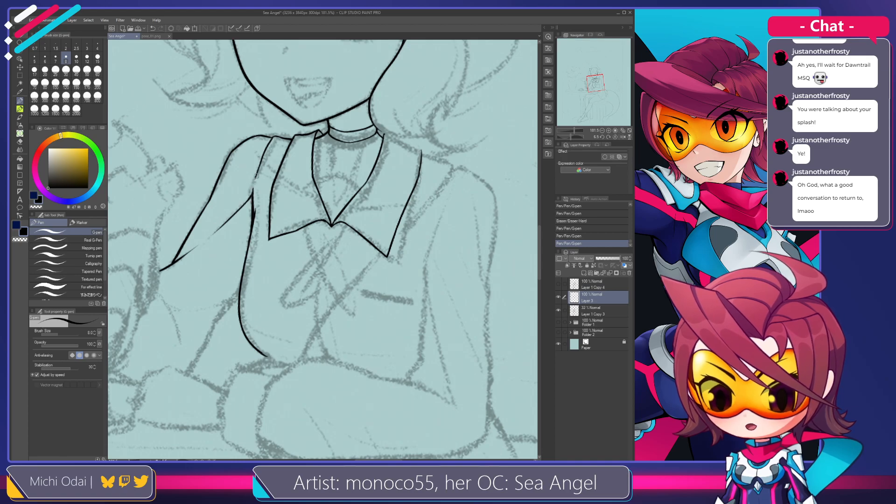
# Erase stray ink around the armpit corner and refine the upper torso side line with thinner strokes.
pyautogui.press('e')
pyautogui.moveTo(269, 152)
pyautogui.mouseDown()
pyautogui.moveTo(250, 191)
pyautogui.moveTo(253, 208)
pyautogui.moveTo(252, 193)
pyautogui.moveTo(252, 206)
pyautogui.moveTo(244, 204)
pyautogui.mouseUp()
pyautogui.press('p')
pyautogui.hotkey('ctrl', 'z')
pyautogui.hotkey('ctrl', 'z')
pyautogui.hotkey('ctrl', 'z')
pyautogui.press('e')
pyautogui.press('p')
pyautogui.hotkey('ctrl', 'z')
pyautogui.hotkey('ctrl', 'z')
pyautogui.hotkey('ctrl', 'z')
# Ink the diagonal sleeve line from the middle of the torso side outward and down towards the folded arms.
pyautogui.moveTo(216, 265)
pyautogui.mouseDown()
pyautogui.moveTo(227, 218)
pyautogui.moveTo(245, 195)
pyautogui.moveTo(246, 256)
pyautogui.mouseUp()
pyautogui.hotkey('ctrl', 'z')
pyautogui.hotkey('ctrl', 'z')
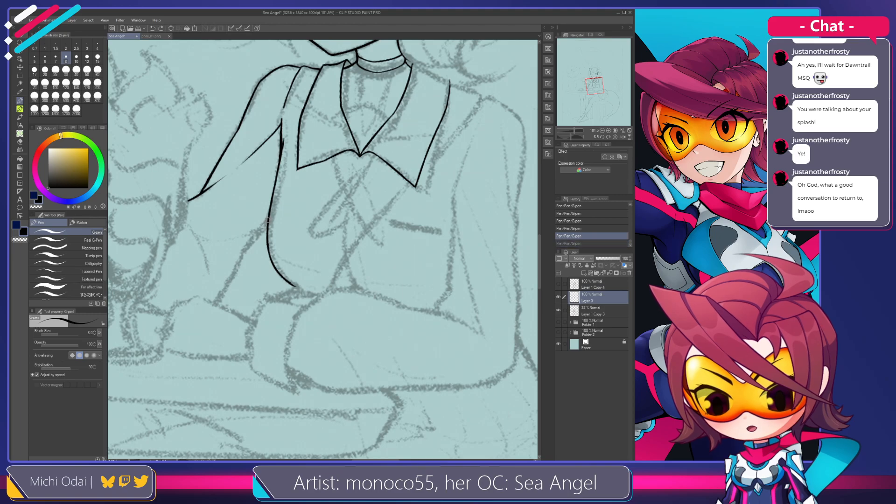
pyautogui.moveTo(268, 222); pyautogui.dragTo(235, 280)
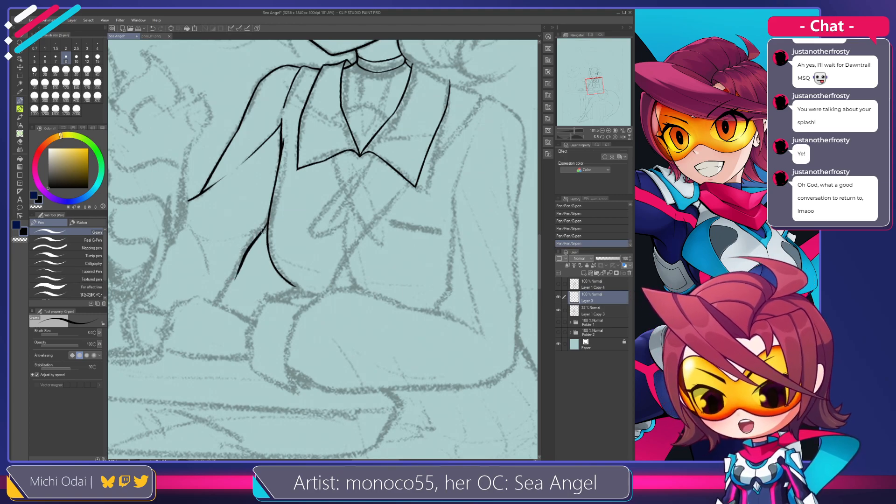
pyautogui.hotkey('ctrl', 'z')
pyautogui.moveTo(268, 221); pyautogui.dragTo(213, 307)
pyautogui.hotkey('ctrl', 'z')
pyautogui.hotkey('ctrl', 'z')
pyautogui.moveTo(233, 275); pyautogui.dragTo(215, 302)
# Ink the short shoulder edge running outward from the upper corner of the opposite collar flap.
pyautogui.moveTo(280, 241)
pyautogui.mouseDown()
pyautogui.moveTo(191, 303)
pyautogui.moveTo(156, 345)
pyautogui.mouseUp()
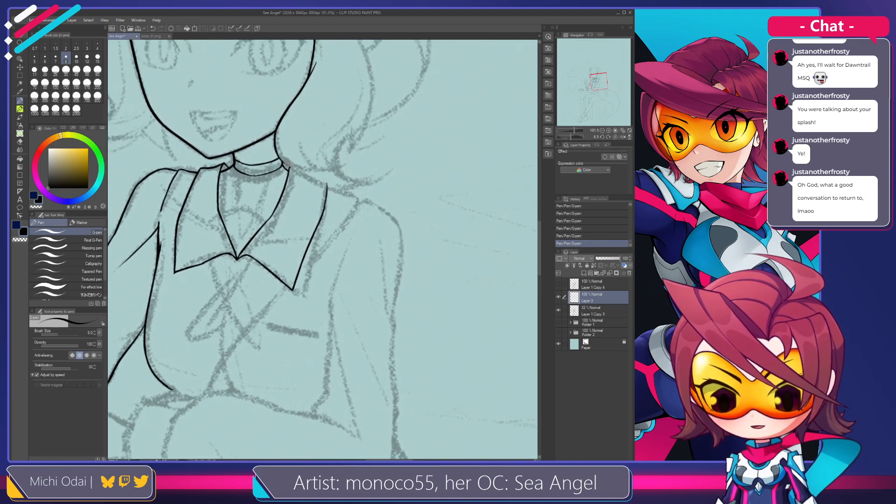
pyautogui.moveTo(289, 149); pyautogui.dragTo(311, 41)
pyautogui.moveTo(290, 186)
pyautogui.mouseDown()
pyautogui.moveTo(313, 222)
pyautogui.moveTo(264, 186)
pyautogui.moveTo(259, 233)
pyautogui.moveTo(277, 227)
pyautogui.moveTo(260, 255)
pyautogui.mouseUp()
pyautogui.hotkey('ctrl', 'z')
pyautogui.moveTo(318, 140)
pyautogui.mouseDown()
pyautogui.moveTo(352, 152)
pyautogui.moveTo(338, 148)
pyautogui.mouseUp()
pyautogui.hotkey('ctrl', 'z')
pyautogui.hotkey('ctrl', 'z')
pyautogui.hotkey('ctrl', 'z')
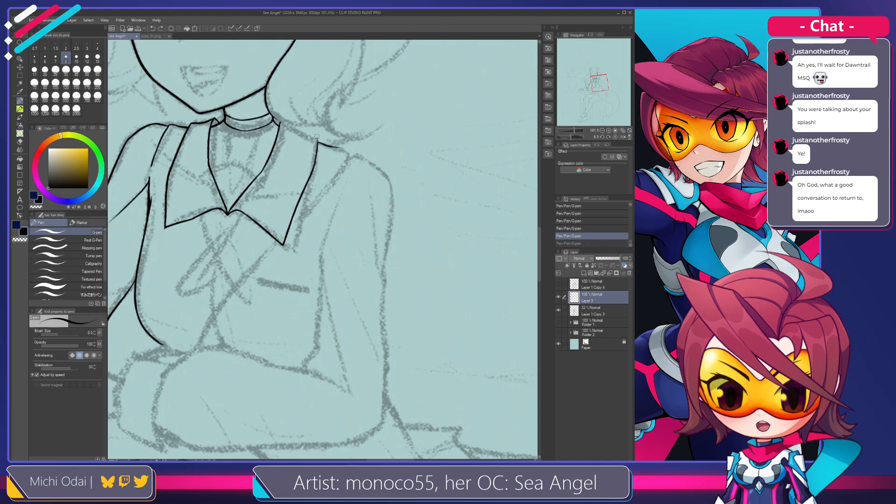
pyautogui.hotkey('ctrl', 'z')
pyautogui.moveTo(317, 140); pyautogui.dragTo(318, 143)
pyautogui.hotkey('ctrl', 'z')
pyautogui.hotkey('ctrl', 'z')
pyautogui.hotkey('ctrl', 'y')
pyautogui.hotkey('ctrl', 'y')
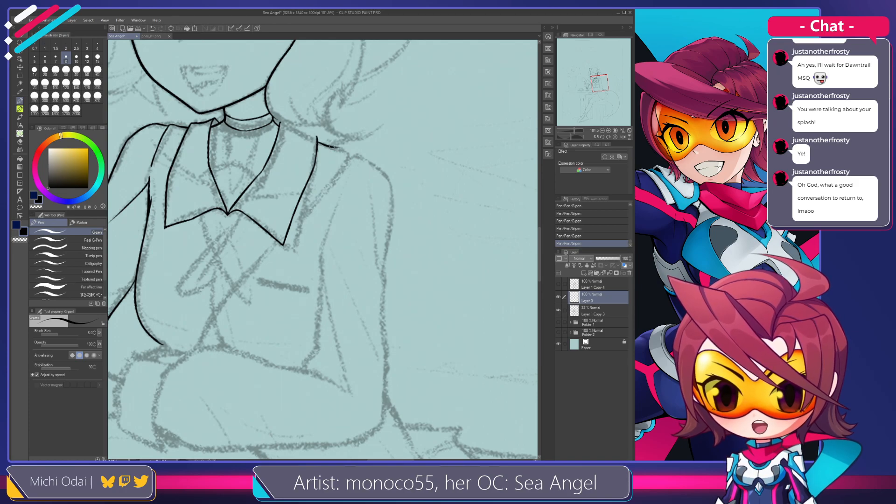
pyautogui.hotkey('ctrl', 'z')
pyautogui.moveTo(318, 142)
pyautogui.mouseDown()
pyautogui.moveTo(346, 152)
pyautogui.moveTo(340, 208)
pyautogui.mouseUp()
pyautogui.hotkey('ctrl', 'z')
# Ink the armhole edge from the end of that shoulder line down to the opposite armpit.
pyautogui.moveTo(346, 152)
pyautogui.mouseDown()
pyautogui.moveTo(345, 185)
pyautogui.moveTo(321, 250)
pyautogui.mouseUp()
pyautogui.hotkey('ctrl', 'z')
pyautogui.hotkey('ctrl', 'z')
pyautogui.moveTo(344, 188); pyautogui.dragTo(321, 249)
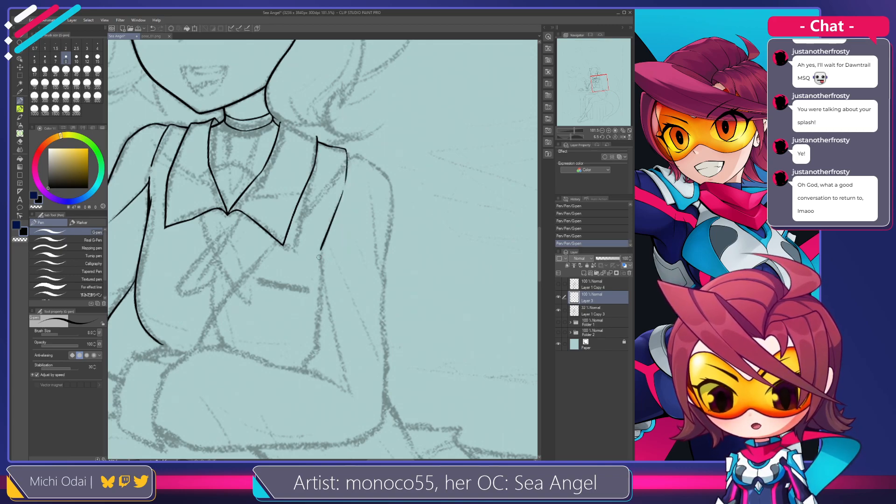
# Try to ink the opposite torso side from the armpit straight down towards the folded arm.
pyautogui.scroll(-1, 318, 257)
pyautogui.moveTo(320, 216); pyautogui.dragTo(330, 298)
pyautogui.hotkey('ctrl', 'z')
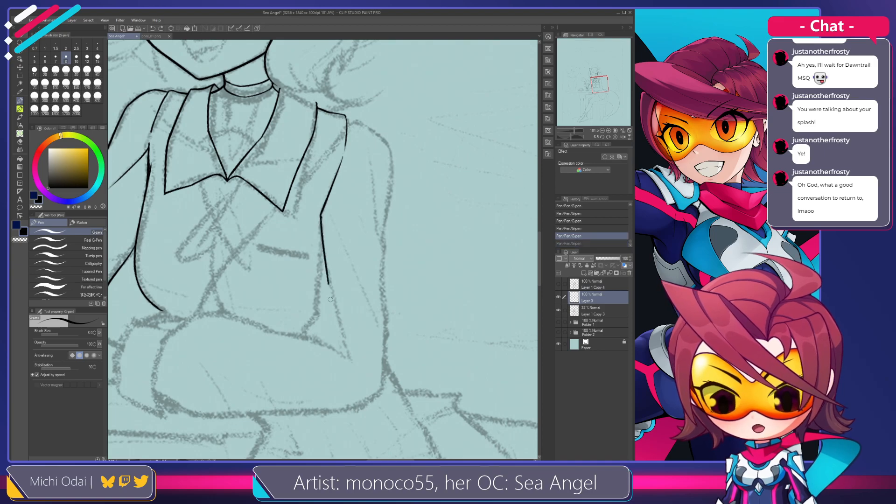
pyautogui.hotkey('ctrl', 'z')
pyautogui.moveTo(321, 216); pyautogui.dragTo(322, 278)
pyautogui.hotkey('ctrl', 'z')
pyautogui.moveTo(322, 216); pyautogui.dragTo(319, 297)
pyautogui.hotkey('ctrl', 'z')
pyautogui.moveTo(321, 215); pyautogui.dragTo(316, 295)
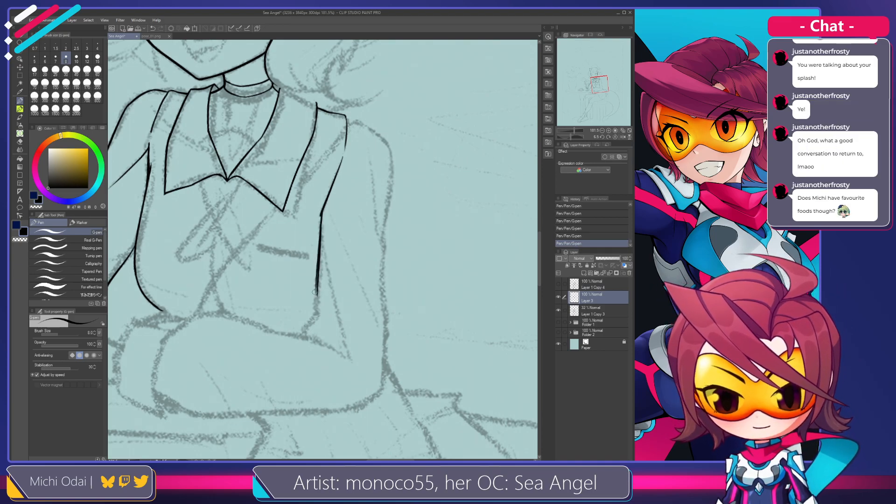
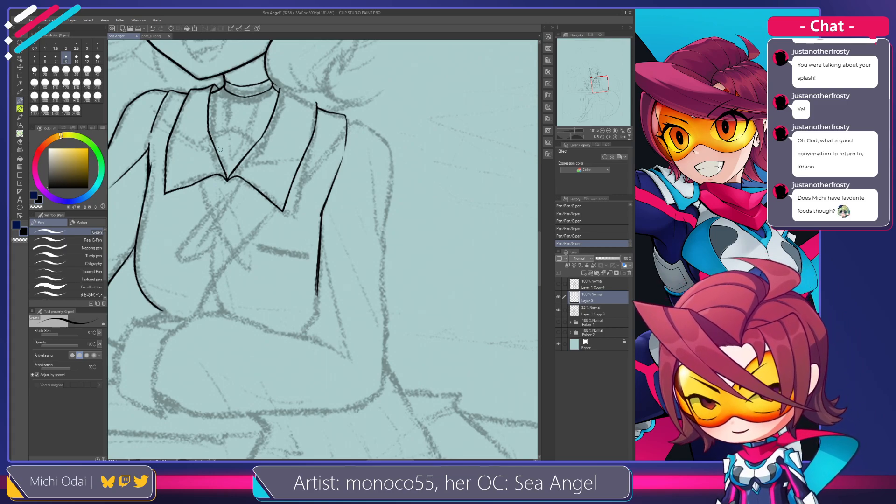
pyautogui.hotkey('ctrl', 'z')
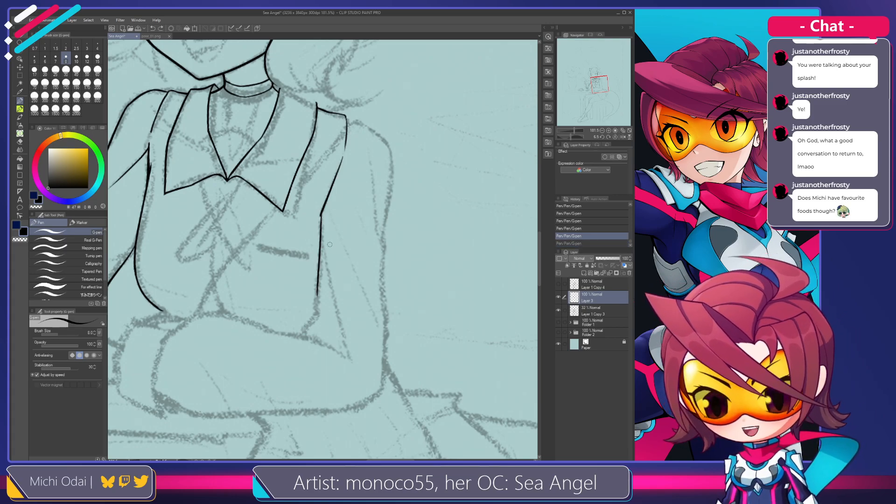
# Try to ink the inner sleeve edge on the opposite arm in one long stroke towards the elbow crease.
pyautogui.moveTo(325, 246); pyautogui.dragTo(332, 212)
pyautogui.hotkey('ctrl', 'z')
pyautogui.moveTo(329, 181)
pyautogui.mouseDown()
pyautogui.moveTo(328, 271)
pyautogui.moveTo(339, 262)
pyautogui.moveTo(355, 321)
pyautogui.mouseUp()
pyautogui.hotkey('ctrl', 'z')
pyautogui.hotkey('ctrl', 'z')
pyautogui.moveTo(384, 205)
pyautogui.mouseDown()
pyautogui.moveTo(399, 267)
pyautogui.moveTo(382, 201)
pyautogui.mouseUp()
pyautogui.moveTo(359, 145); pyautogui.dragTo(307, 278)
pyautogui.hotkey('ctrl', 'z')
pyautogui.moveTo(361, 144); pyautogui.dragTo(296, 275)
pyautogui.hotkey('ctrl', 'z')
pyautogui.hotkey('ctrl', 'z')
pyautogui.moveTo(359, 144); pyautogui.dragTo(294, 277)
pyautogui.hotkey('ctrl', 'z')
pyautogui.moveTo(360, 144); pyautogui.dragTo(302, 255)
pyautogui.hotkey('ctrl', 'z')
# Ink the opposite arm's inner sleeve edge down towards the elbow crease and join it to the armpit.
pyautogui.press('e')
pyautogui.press('p')
pyautogui.moveTo(318, 225)
pyautogui.mouseDown()
pyautogui.moveTo(303, 260)
pyautogui.moveTo(311, 241)
pyautogui.moveTo(312, 264)
pyautogui.mouseUp()
pyautogui.hotkey('ctrl', 'z')
pyautogui.hotkey('ctrl', 'z')
pyautogui.hotkey('ctrl', 'z')
pyautogui.hotkey('ctrl', 'z')
pyautogui.press('r')
pyautogui.hotkey('ctrl', 'z')
pyautogui.press('p')
pyautogui.hotkey('ctrl', 'z')
pyautogui.moveTo(304, 203); pyautogui.dragTo(319, 246)
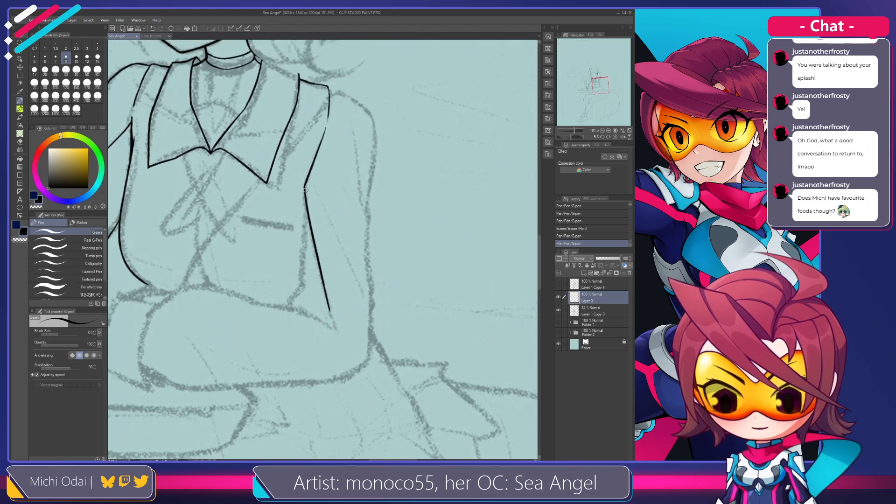
pyautogui.moveTo(305, 186); pyautogui.dragTo(308, 213)
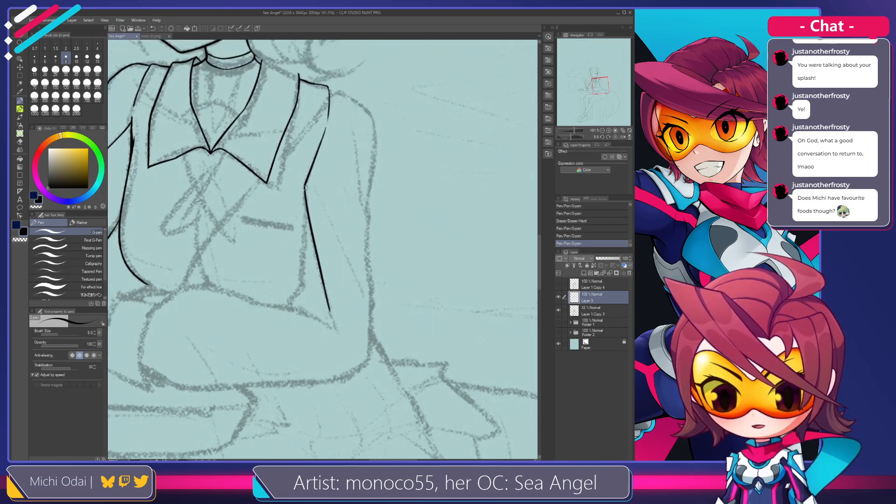
pyautogui.hotkey('ctrl', 'z')
# Ink the opposite torso side, branching from the inner sleeve edge down towards the folded arm.
pyautogui.moveTo(307, 210)
pyautogui.mouseDown()
pyautogui.moveTo(306, 295)
pyautogui.moveTo(303, 250)
pyautogui.moveTo(300, 288)
pyautogui.mouseUp()
pyautogui.hotkey('ctrl', 'z')
pyautogui.hotkey('ctrl', 'z')
pyautogui.hotkey('ctrl', 'z')
pyautogui.moveTo(307, 211); pyautogui.dragTo(304, 244)
pyautogui.hotkey('ctrl', 'z')
pyautogui.hotkey('ctrl', 'z')
pyautogui.moveTo(307, 211); pyautogui.dragTo(302, 263)
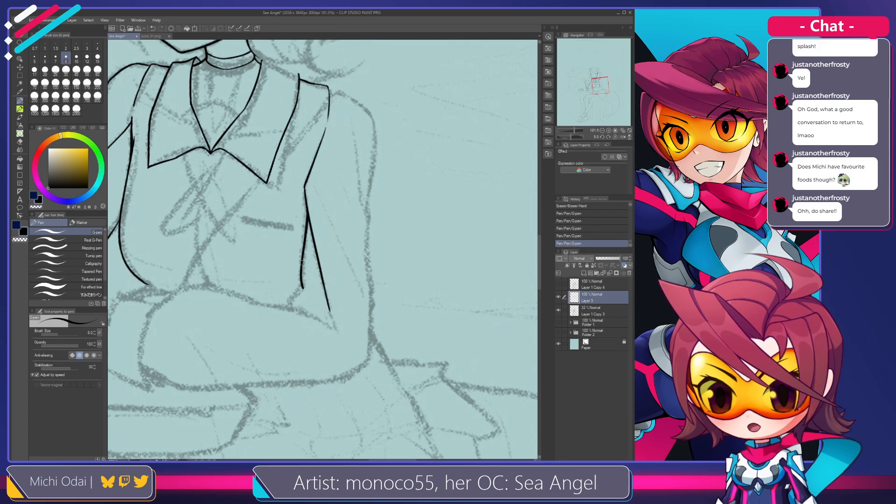
# Finish the lower end of the opposite torso side with a short hooked fold above the folded arm.
pyautogui.moveTo(304, 295)
pyautogui.mouseDown()
pyautogui.moveTo(328, 280)
pyautogui.moveTo(326, 294)
pyautogui.moveTo(318, 283)
pyautogui.mouseUp()
pyautogui.hotkey('ctrl', 'z')
pyautogui.hotkey('ctrl', 'z')
pyautogui.hotkey('ctrl', 'z')
pyautogui.hotkey('ctrl', 'z')
pyautogui.hotkey('ctrl', 'z')
pyautogui.hotkey('ctrl', 'z')
pyautogui.hotkey('ctrl', 'z')
pyautogui.hotkey('ctrl', 'z')
# Ink the opposite shoulder line outward from the collar and round it over into the upper arm.
pyautogui.moveTo(370, 89)
pyautogui.mouseDown()
pyautogui.moveTo(330, 160)
pyautogui.moveTo(320, 147)
pyautogui.moveTo(347, 167)
pyautogui.moveTo(354, 169)
pyautogui.moveTo(328, 154)
pyautogui.moveTo(422, 185)
pyautogui.moveTo(437, 228)
pyautogui.mouseUp()
pyautogui.hotkey('ctrl', 'z')
pyautogui.hotkey('ctrl', 'z')
pyautogui.hotkey('ctrl', 'z')
pyautogui.hotkey('ctrl', 'z')
pyautogui.hotkey('ctrl', 'z')
pyautogui.hotkey('ctrl', 'z')
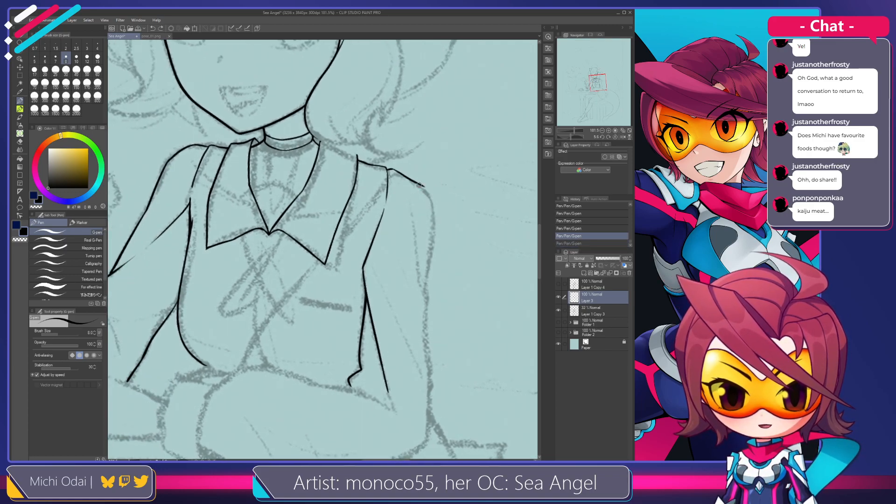
pyautogui.moveTo(422, 185); pyautogui.dragTo(433, 224)
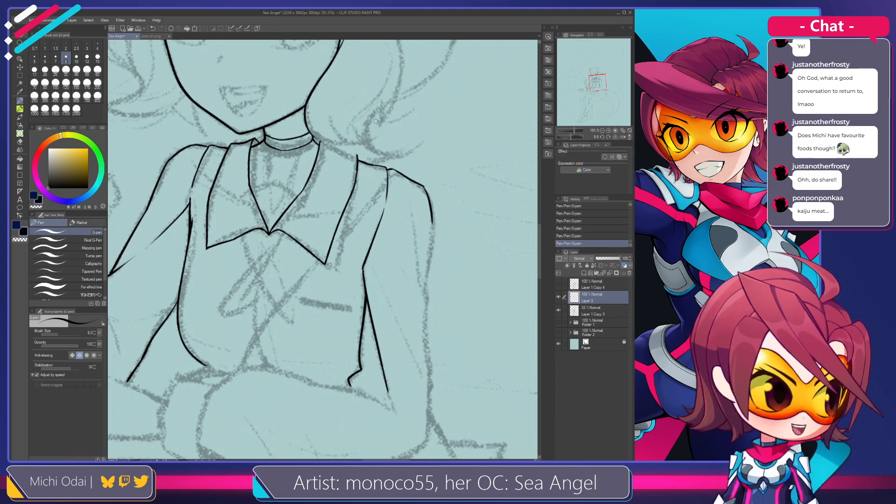
# Extend the opposite shoulder's curve down the outer upper sleeve, cleaning up the line end.
pyautogui.moveTo(434, 204)
pyautogui.mouseDown()
pyautogui.moveTo(393, 198)
pyautogui.moveTo(377, 217)
pyautogui.moveTo(368, 201)
pyautogui.moveTo(386, 140)
pyautogui.moveTo(388, 163)
pyautogui.mouseUp()
pyautogui.hotkey('ctrl', 'z')
pyautogui.press('e')
pyautogui.press('p')
pyautogui.moveTo(389, 212)
pyautogui.mouseDown()
pyautogui.moveTo(392, 159)
pyautogui.moveTo(403, 178)
pyautogui.moveTo(400, 225)
pyautogui.mouseUp()
pyautogui.hotkey('ctrl', 'z')
pyautogui.moveTo(406, 152); pyautogui.dragTo(400, 225)
pyautogui.hotkey('ctrl', 'z')
pyautogui.moveTo(406, 152); pyautogui.dragTo(401, 211)
pyautogui.hotkey('ctrl', 'z')
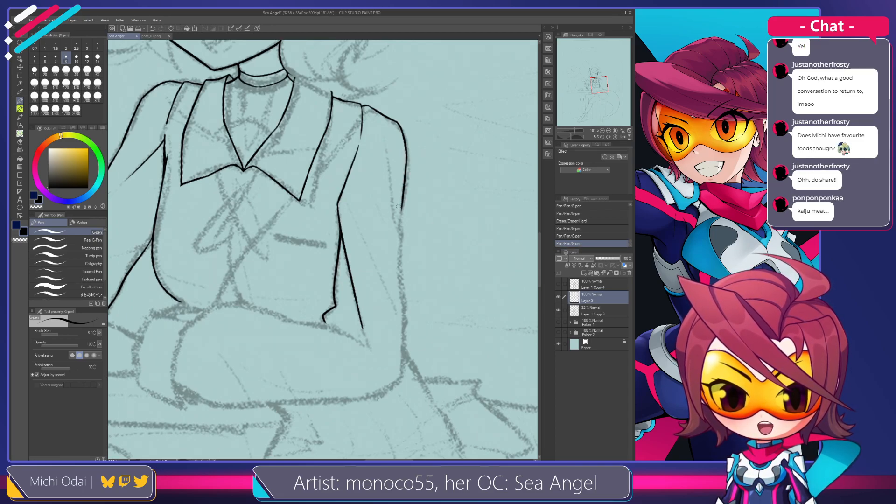
# Ink an overlapping fold on the opposite outer sleeve, starting just inside the upper arm's edge.
pyautogui.moveTo(391, 162); pyautogui.dragTo(404, 240)
pyautogui.hotkey('ctrl', 'z')
pyautogui.hotkey('ctrl', 'z')
pyautogui.moveTo(394, 169); pyautogui.dragTo(405, 264)
pyautogui.hotkey('ctrl', 'z')
pyautogui.hotkey('ctrl', 'z')
pyautogui.moveTo(401, 217); pyautogui.dragTo(405, 286)
pyautogui.hotkey('ctrl', 'z')
pyautogui.hotkey('ctrl', 'z')
pyautogui.moveTo(402, 231); pyautogui.dragTo(402, 257)
pyautogui.hotkey('ctrl', 'z')
pyautogui.hotkey('ctrl', 'y')
pyautogui.moveTo(403, 239)
pyautogui.mouseDown()
pyautogui.moveTo(397, 201)
pyautogui.moveTo(401, 278)
pyautogui.mouseUp()
pyautogui.hotkey('ctrl', 'z')
pyautogui.hotkey('ctrl', 'z')
# Continue the opposite outer sleeve edge down from the upper-arm fold towards the elbow, trimming the overlap.
pyautogui.moveTo(396, 208); pyautogui.dragTo(400, 287)
pyautogui.hotkey('ctrl', 'z')
pyautogui.press('e')
pyautogui.moveTo(403, 200)
pyautogui.mouseDown()
pyautogui.moveTo(394, 218)
pyautogui.moveTo(402, 286)
pyautogui.mouseUp()
pyautogui.press('p')
pyautogui.hotkey('ctrl', 'z')
pyautogui.hotkey('ctrl', 'z')
pyautogui.moveTo(396, 202); pyautogui.dragTo(402, 285)
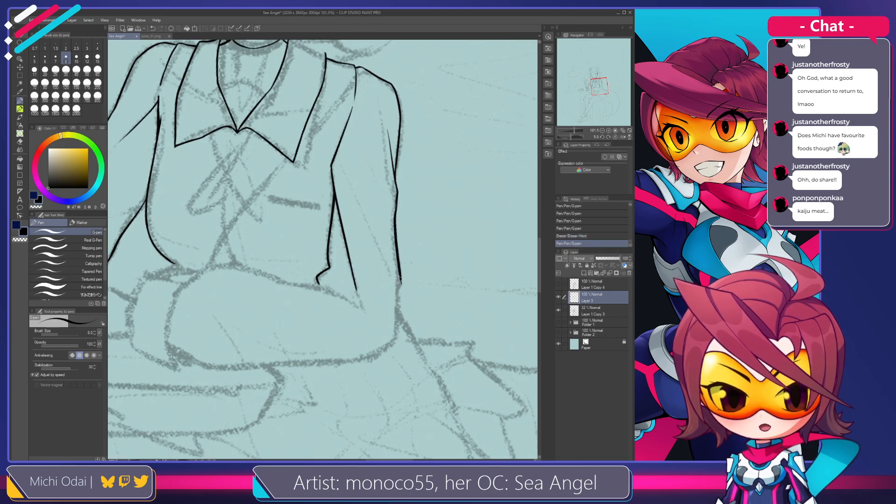
pyautogui.hotkey('ctrl', 'z')
pyautogui.moveTo(397, 193)
pyautogui.mouseDown()
pyautogui.moveTo(399, 282)
pyautogui.moveTo(394, 213)
pyautogui.moveTo(398, 271)
pyautogui.mouseUp()
pyautogui.hotkey('ctrl', 'z')
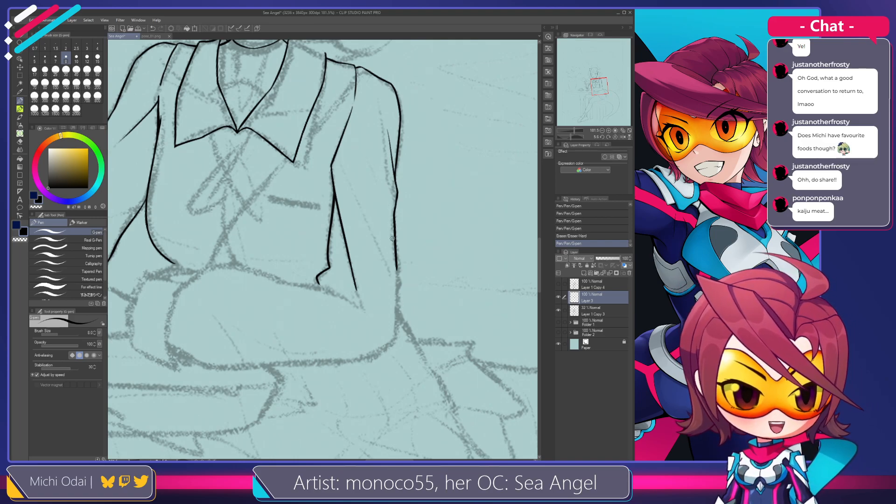
# Erase the lower end of the opposite outer sleeve line, redraw it with a slight bend, and clean the join.
pyautogui.press('e')
pyautogui.moveTo(392, 266); pyautogui.dragTo(392, 270)
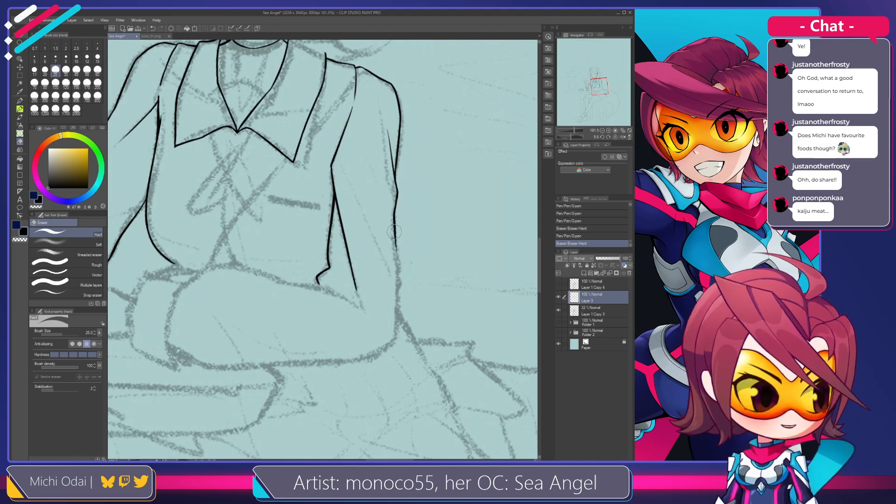
pyautogui.press('p')
pyautogui.moveTo(395, 230); pyautogui.dragTo(399, 279)
pyautogui.hotkey('ctrl', 'z')
pyautogui.moveTo(395, 225); pyautogui.dragTo(400, 253)
pyautogui.hotkey('ctrl', 'z')
pyautogui.hotkey('ctrl', 'z')
pyautogui.press('e')
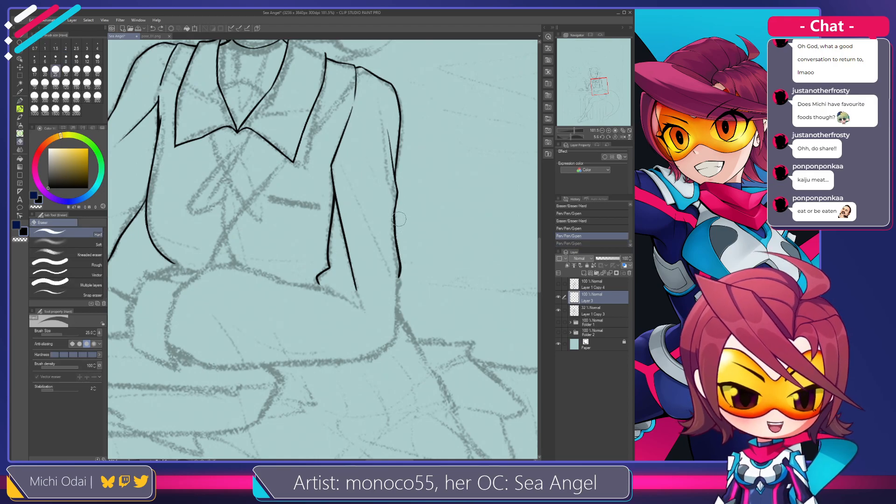
pyautogui.moveTo(399, 223); pyautogui.dragTo(397, 238)
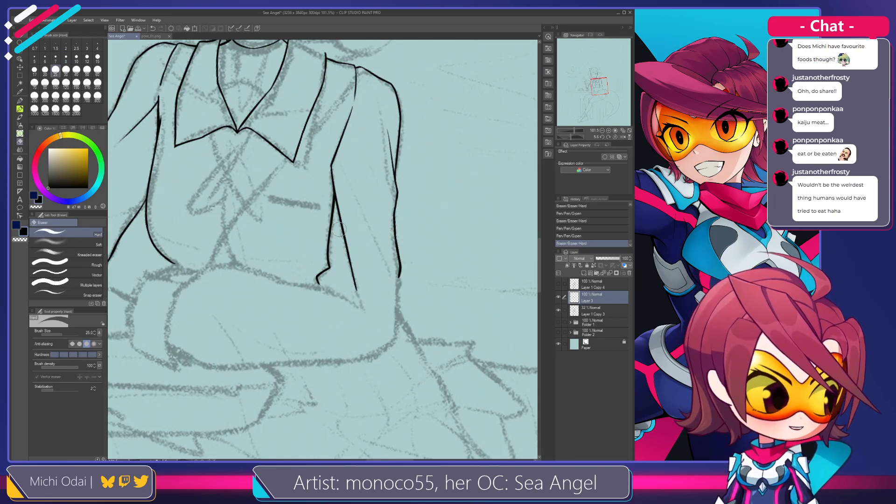
# Try to extend the opposite outer sleeve edge down around the elbow.
pyautogui.press('p')
pyautogui.moveTo(399, 273); pyautogui.dragTo(399, 301)
pyautogui.hotkey('ctrl', 'z')
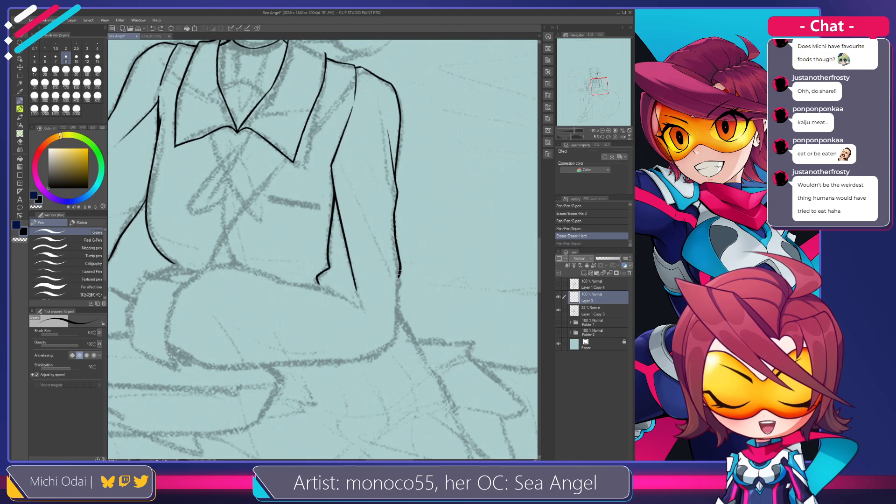
pyautogui.scroll(-2, 400, 272)
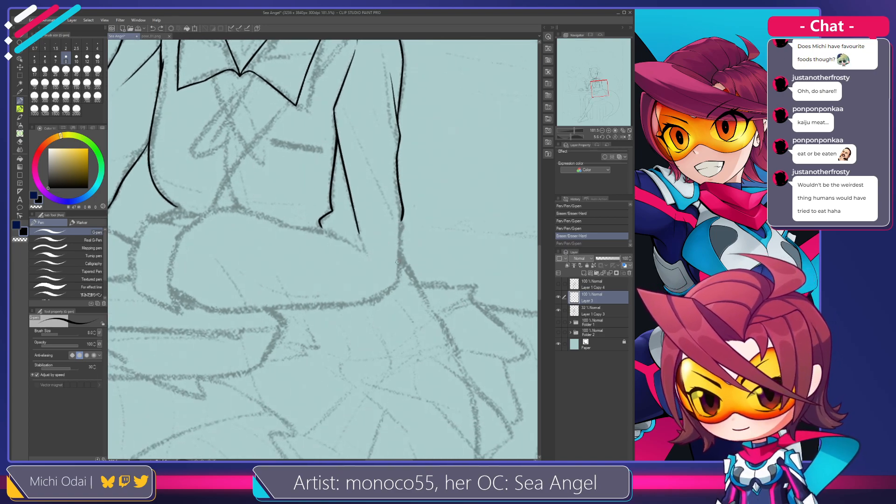
pyautogui.moveTo(402, 217); pyautogui.dragTo(393, 281)
pyautogui.hotkey('ctrl', 'z')
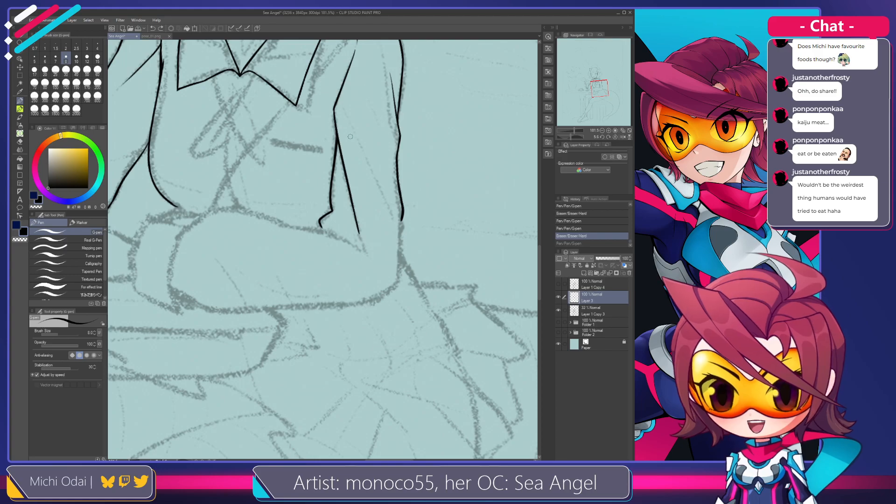
# Erase the lower tip of the opposite arm's inner sleeve edge near the elbow crease.
pyautogui.moveTo(395, 238); pyautogui.dragTo(334, 250)
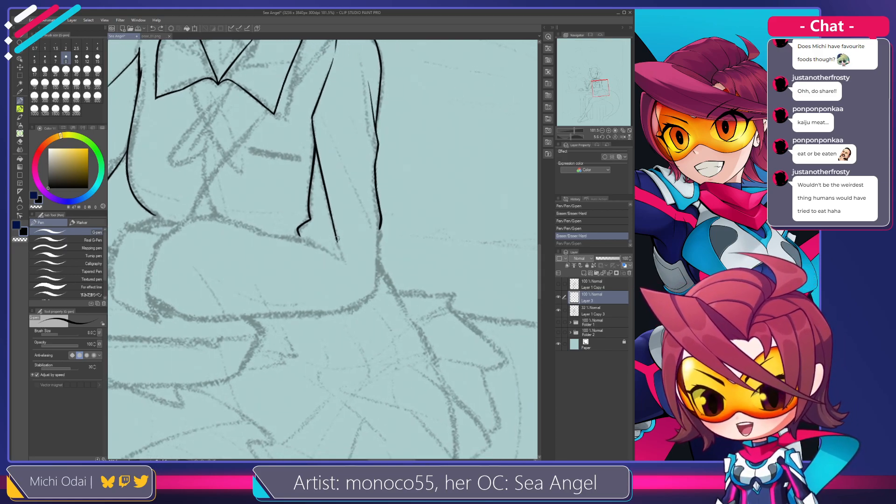
pyautogui.press('e')
pyautogui.moveTo(327, 214); pyautogui.dragTo(341, 253)
pyautogui.hotkey('ctrl', 'z')
pyautogui.moveTo(323, 202)
pyautogui.mouseDown()
pyautogui.moveTo(344, 261)
pyautogui.moveTo(344, 244)
pyautogui.mouseUp()
# Rework the lower end of the opposite outer sleeve edge with a small fold bump above the elbow.
pyautogui.moveTo(373, 231)
pyautogui.mouseDown()
pyautogui.moveTo(354, 217)
pyautogui.moveTo(360, 259)
pyautogui.mouseUp()
pyautogui.press('p')
pyautogui.hotkey('ctrl', 'z')
pyautogui.press('e')
pyautogui.moveTo(352, 191); pyautogui.dragTo(358, 240)
pyautogui.press('p')
pyautogui.hotkey('ctrl', 'z')
pyautogui.moveTo(360, 194); pyautogui.dragTo(360, 240)
pyautogui.hotkey('ctrl', 'z')
pyautogui.moveTo(362, 201); pyautogui.dragTo(361, 251)
pyautogui.hotkey('ctrl', 'z')
pyautogui.moveTo(361, 198)
pyautogui.mouseDown()
pyautogui.moveTo(359, 254)
pyautogui.moveTo(362, 224)
pyautogui.mouseUp()
pyautogui.hotkey('ctrl', 'z')
pyautogui.hotkey('ctrl', 'z')
pyautogui.hotkey('ctrl', 'z')
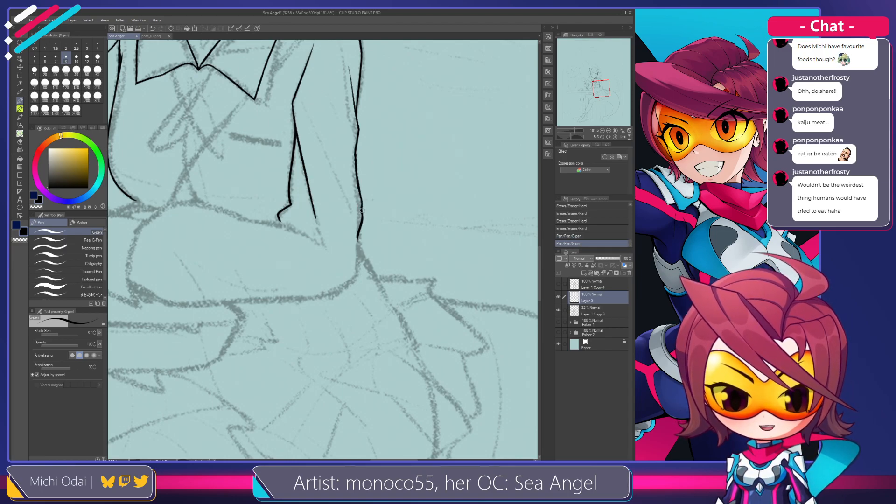
# Ink the outer sleeve edge from the fold bump down to the corner of the opposite elbow.
pyautogui.moveTo(356, 258); pyautogui.dragTo(354, 276)
pyautogui.hotkey('ctrl', 'z')
pyautogui.moveTo(358, 234); pyautogui.dragTo(352, 281)
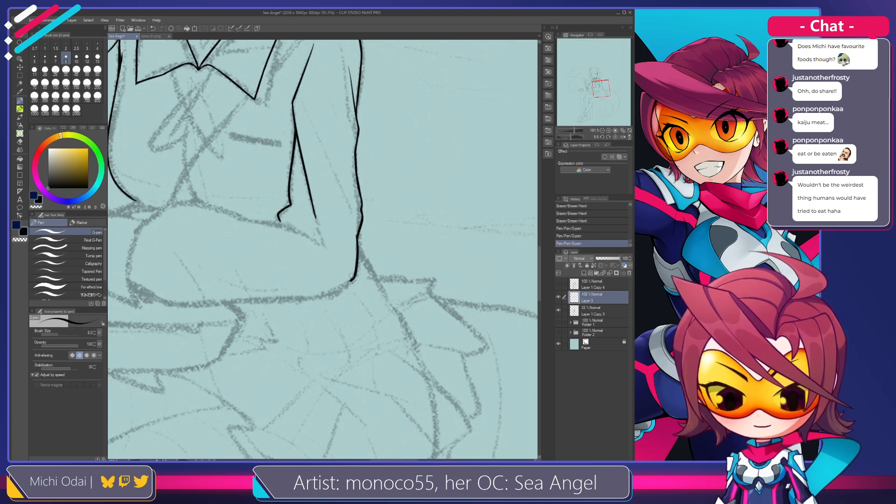
pyautogui.hotkey('ctrl', 'z')
pyautogui.moveTo(358, 239); pyautogui.dragTo(355, 280)
pyautogui.hotkey('ctrl', 'z')
pyautogui.hotkey('ctrl', 'z')
pyautogui.moveTo(335, 251); pyautogui.dragTo(319, 292)
pyautogui.moveTo(317, 228); pyautogui.dragTo(321, 250)
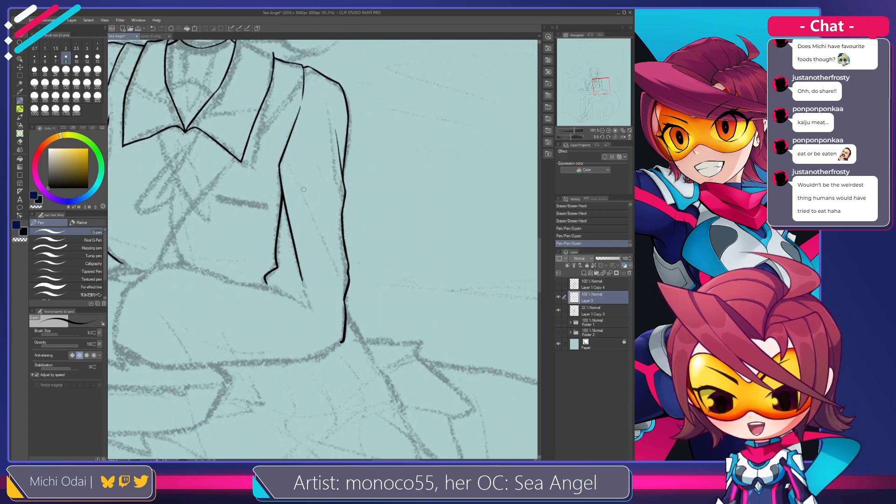
# Try to ink a long diagonal crease across the opposite sleeve from the armpit towards the elbow.
pyautogui.moveTo(285, 160); pyautogui.dragTo(341, 282)
pyautogui.hotkey('ctrl', 'z')
pyautogui.moveTo(285, 161)
pyautogui.mouseDown()
pyautogui.moveTo(348, 288)
pyautogui.moveTo(294, 180)
pyautogui.moveTo(338, 276)
pyautogui.mouseUp()
pyautogui.hotkey('ctrl', 'z')
pyautogui.hotkey('ctrl', 'z')
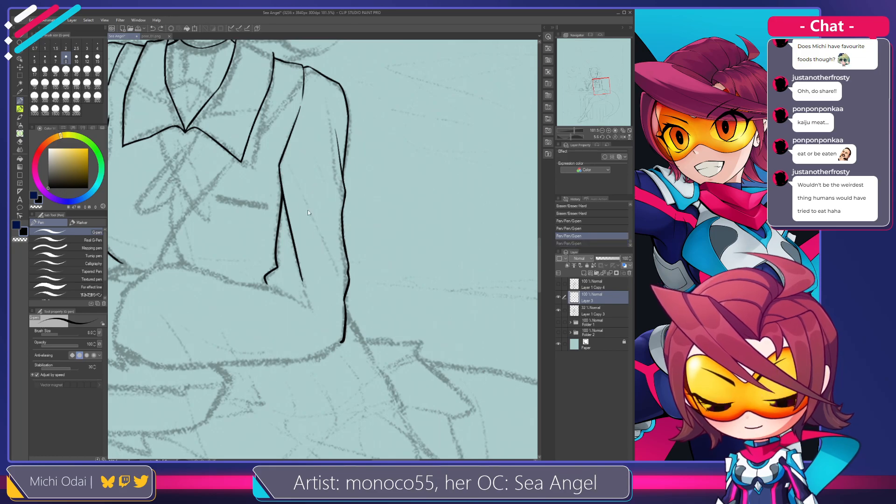
pyautogui.hotkey('ctrl', 'z')
# Rotate the canvas and ink a short diagonal crease on the opposite sleeve below the armpit.
pyautogui.press('r')
pyautogui.moveTo(397, 176)
pyautogui.mouseDown()
pyautogui.moveTo(360, 164)
pyautogui.moveTo(264, 182)
pyautogui.moveTo(309, 152)
pyautogui.moveTo(263, 262)
pyautogui.mouseUp()
pyautogui.press('p')
pyautogui.hotkey('ctrl', 'z')
pyautogui.moveTo(283, 154); pyautogui.dragTo(262, 262)
pyautogui.hotkey('ctrl', 'z')
pyautogui.hotkey('ctrl', 'z')
pyautogui.moveTo(288, 153); pyautogui.dragTo(271, 227)
pyautogui.hotkey('ctrl', 'z')
pyautogui.hotkey('ctrl', 'z')
pyautogui.moveTo(285, 155); pyautogui.dragTo(270, 224)
pyautogui.hotkey('ctrl', 'z')
pyautogui.hotkey('ctrl', 'z')
pyautogui.moveTo(286, 156); pyautogui.dragTo(271, 223)
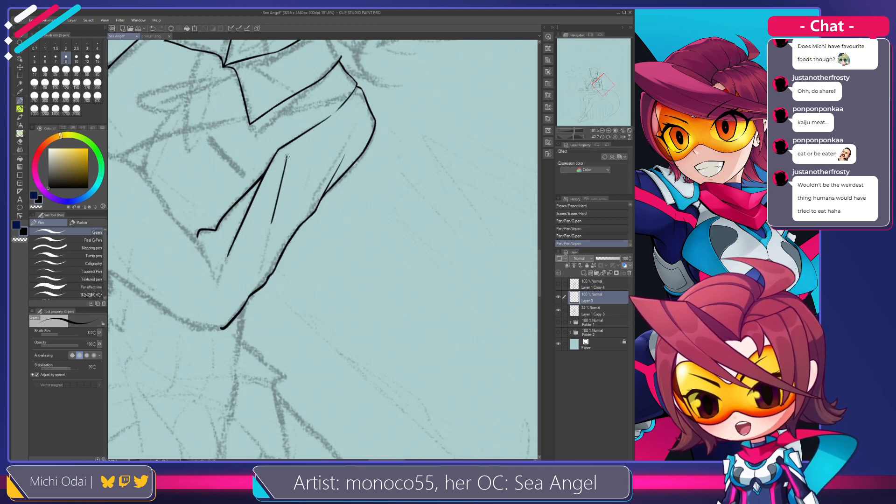
# Turn the canvas back upright and ink the folded forearm's upper edge from below the chest to the elbow crease.
pyautogui.hotkey('shift', 'space')
pyautogui.moveTo(286, 167); pyautogui.dragTo(382, 157)
pyautogui.moveTo(336, 219); pyautogui.dragTo(327, 179)
pyautogui.moveTo(283, 233); pyautogui.dragTo(365, 281)
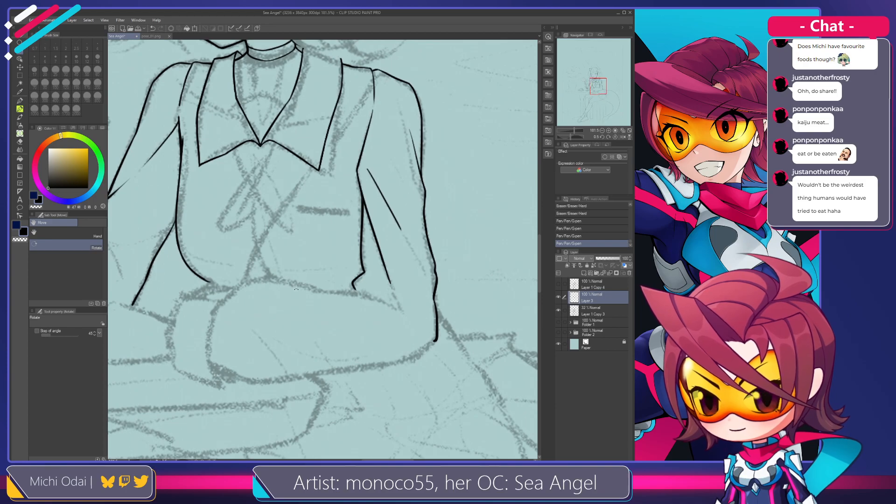
pyautogui.moveTo(259, 280); pyautogui.dragTo(354, 292)
pyautogui.hotkey('ctrl', 'z')
pyautogui.hotkey('ctrl', 'z')
pyautogui.hotkey('ctrl', 'z')
pyautogui.moveTo(273, 275)
pyautogui.mouseDown()
pyautogui.moveTo(375, 294)
pyautogui.moveTo(329, 292)
pyautogui.moveTo(369, 289)
pyautogui.moveTo(329, 285)
pyautogui.moveTo(369, 299)
pyautogui.mouseUp()
pyautogui.hotkey('ctrl', 'z')
pyautogui.hotkey('ctrl', 'z')
pyautogui.moveTo(323, 284); pyautogui.dragTo(365, 299)
pyautogui.hotkey('ctrl', 'z')
pyautogui.hotkey('ctrl', 'z')
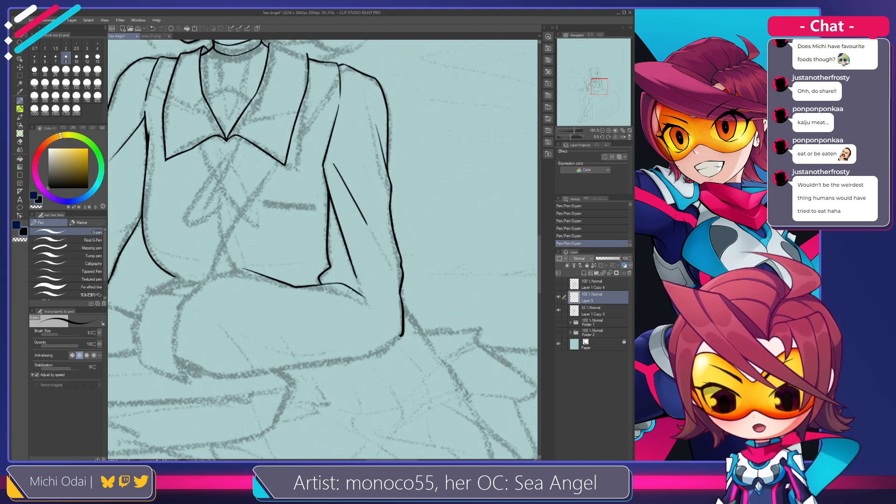
# Refine the folded forearm's upper edge where it passes the torso's hooked fold and meets the elbow crease.
pyautogui.hotkey('ctrl', 'z')
pyautogui.moveTo(319, 283)
pyautogui.mouseDown()
pyautogui.moveTo(364, 303)
pyautogui.moveTo(350, 291)
pyautogui.moveTo(352, 301)
pyautogui.moveTo(330, 263)
pyautogui.moveTo(335, 286)
pyautogui.moveTo(317, 266)
pyautogui.mouseUp()
pyautogui.hotkey('ctrl', 'z')
pyautogui.hotkey('ctrl', 'z')
pyautogui.hotkey('ctrl', 'z')
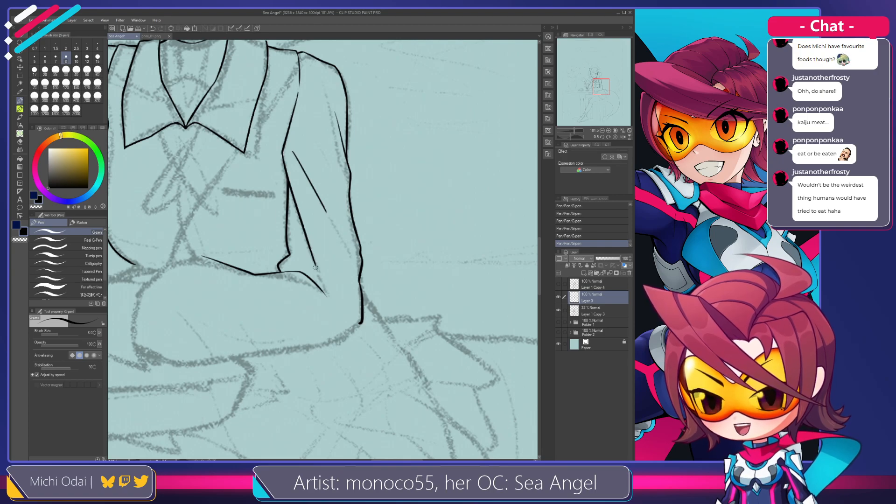
pyautogui.hotkey('ctrl', 'z')
pyautogui.moveTo(316, 267); pyautogui.dragTo(322, 286)
pyautogui.hotkey('ctrl', 'z')
pyautogui.hotkey('ctrl', 'z')
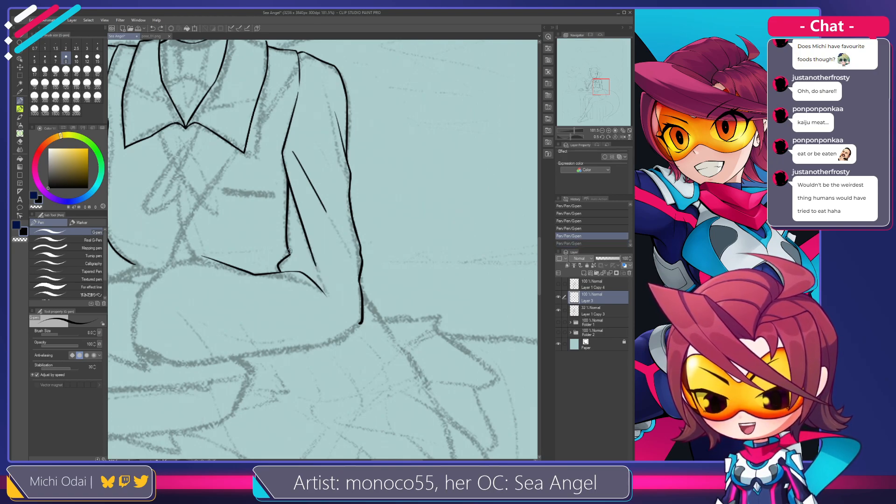
# Try to ink a sleeve fold from the lower torso side across the elbow crease.
pyautogui.moveTo(290, 253); pyautogui.dragTo(321, 278)
pyautogui.hotkey('ctrl', 'z')
pyautogui.hotkey('ctrl', 'z')
pyautogui.moveTo(290, 252); pyautogui.dragTo(314, 285)
pyautogui.hotkey('ctrl', 'z')
pyautogui.hotkey('ctrl', 'z')
pyautogui.moveTo(290, 253)
pyautogui.mouseDown()
pyautogui.moveTo(316, 282)
pyautogui.moveTo(308, 282)
pyautogui.moveTo(323, 286)
pyautogui.moveTo(321, 271)
pyautogui.moveTo(326, 279)
pyautogui.mouseUp()
pyautogui.hotkey('ctrl', 'z')
# Erase the tips of the inner sleeve edge and the forearm's upper edge where they meet at the elbow crease.
pyautogui.press('e')
pyautogui.press('p')
pyautogui.hotkey('ctrl', 'z')
# Try to ink a short crease from the torso's hooked fold across the elbow bend.
pyautogui.moveTo(289, 255); pyautogui.dragTo(316, 266)
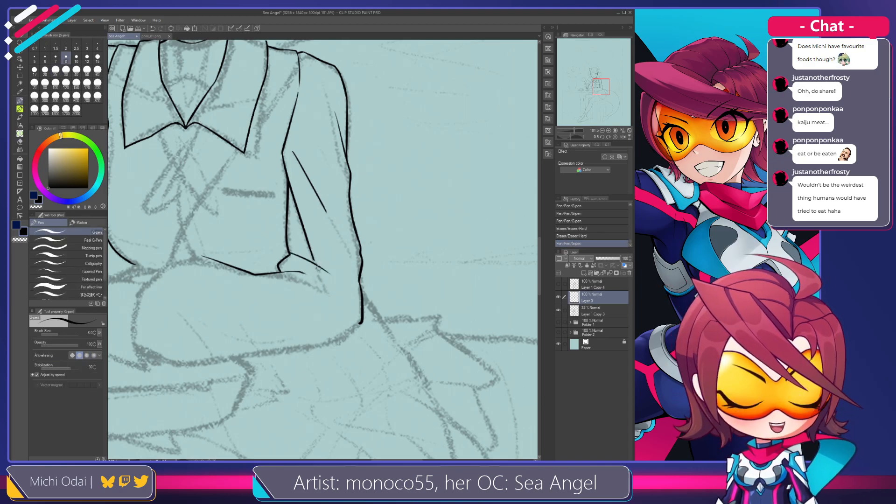
pyautogui.hotkey('ctrl', 'z')
pyautogui.hotkey('ctrl', 'z')
pyautogui.moveTo(290, 254); pyautogui.dragTo(333, 278)
pyautogui.hotkey('ctrl', 'z')
pyautogui.moveTo(290, 254); pyautogui.dragTo(331, 276)
pyautogui.hotkey('ctrl', 'z')
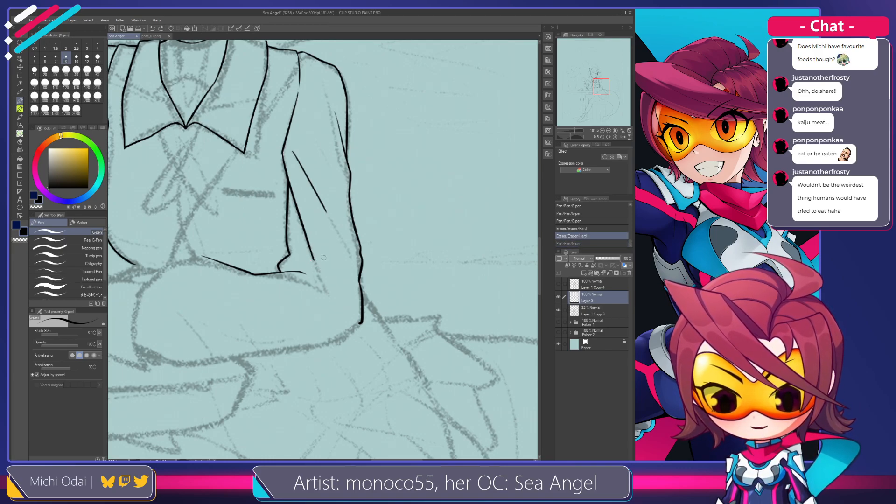
# Erase the lower tip of the inner sleeve fold just above the elbow crease.
pyautogui.press('r')
pyautogui.moveTo(355, 201); pyautogui.dragTo(379, 237)
pyautogui.press('e')
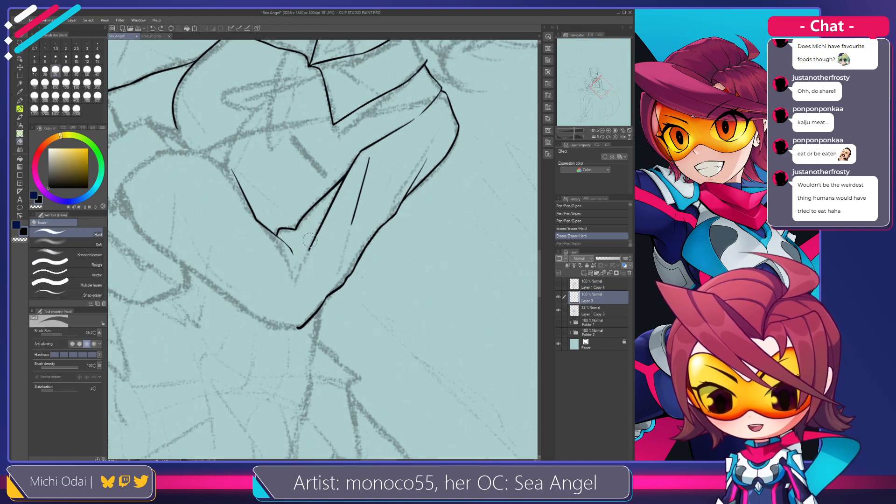
pyautogui.moveTo(313, 239); pyautogui.dragTo(309, 247)
pyautogui.moveTo(323, 211); pyautogui.dragTo(309, 250)
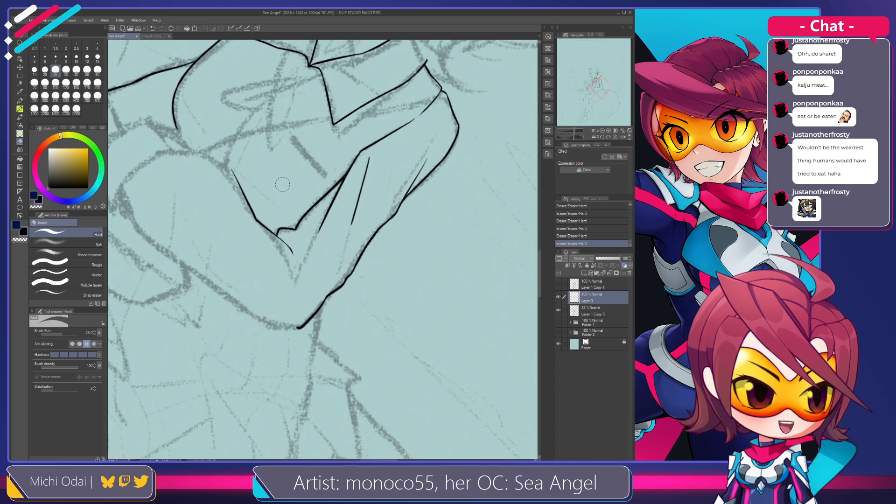
# Try to ink a sleeve fold running down into the elbow crease beside the hooked fold.
pyautogui.press('p')
pyautogui.moveTo(325, 218)
pyautogui.mouseDown()
pyautogui.moveTo(311, 247)
pyautogui.moveTo(326, 215)
pyautogui.moveTo(314, 240)
pyautogui.moveTo(321, 223)
pyautogui.moveTo(309, 243)
pyautogui.moveTo(300, 232)
pyautogui.moveTo(317, 265)
pyautogui.mouseUp()
pyautogui.hotkey('ctrl', 'z')
pyautogui.hotkey('ctrl', 'z')
pyautogui.hotkey('ctrl', 'z')
pyautogui.hotkey('ctrl', 'z')
pyautogui.hotkey('ctrl', 'z')
pyautogui.moveTo(294, 229); pyautogui.dragTo(317, 270)
pyautogui.hotkey('ctrl', 'z')
pyautogui.hotkey('ctrl', 'z')
# Try a short crease stroke from the hooked fold into the sleeve, comparing the drawing with and without it.
pyautogui.moveTo(294, 228)
pyautogui.mouseDown()
pyautogui.moveTo(316, 259)
pyautogui.moveTo(310, 272)
pyautogui.moveTo(302, 265)
pyautogui.mouseUp()
pyautogui.hotkey('shift', 'space')
pyautogui.hotkey('ctrl', 'z')
pyautogui.hotkey('ctrl', 'y')
pyautogui.hotkey('ctrl', 'z')
pyautogui.hotkey('ctrl', 'y')
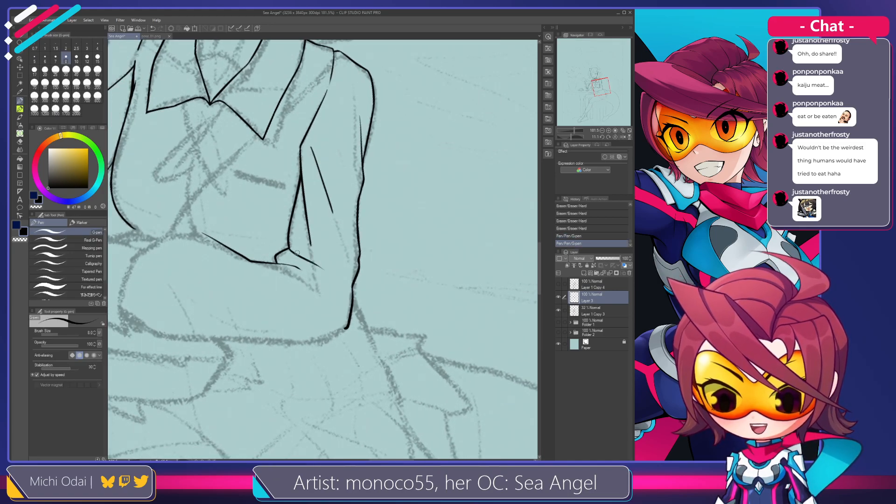
pyautogui.hotkey('ctrl', 'z')
pyautogui.hotkey('ctrl', 'y')
pyautogui.hotkey('ctrl', 'z')
pyautogui.moveTo(289, 248)
pyautogui.mouseDown()
pyautogui.moveTo(346, 293)
pyautogui.moveTo(328, 290)
pyautogui.moveTo(333, 303)
pyautogui.moveTo(296, 242)
pyautogui.moveTo(315, 250)
pyautogui.mouseUp()
pyautogui.hotkey('ctrl', 'z')
# Erase stray ink beside the inner sleeve fold and clean up the forearm's upper edge at the elbow crease.
pyautogui.press('space')
pyautogui.press('e')
pyautogui.moveTo(318, 208)
pyautogui.mouseDown()
pyautogui.moveTo(307, 256)
pyautogui.moveTo(311, 227)
pyautogui.moveTo(308, 250)
pyautogui.moveTo(321, 267)
pyautogui.mouseUp()
pyautogui.press('p')
pyautogui.hotkey('ctrl', 'z')
pyautogui.hotkey('ctrl', 'z')
pyautogui.hotkey('ctrl', 'z')
pyautogui.hotkey('ctrl', 'z')
pyautogui.hotkey('ctrl', 'z')
pyautogui.hotkey('ctrl', 'z')
pyautogui.hotkey('ctrl', 'z')
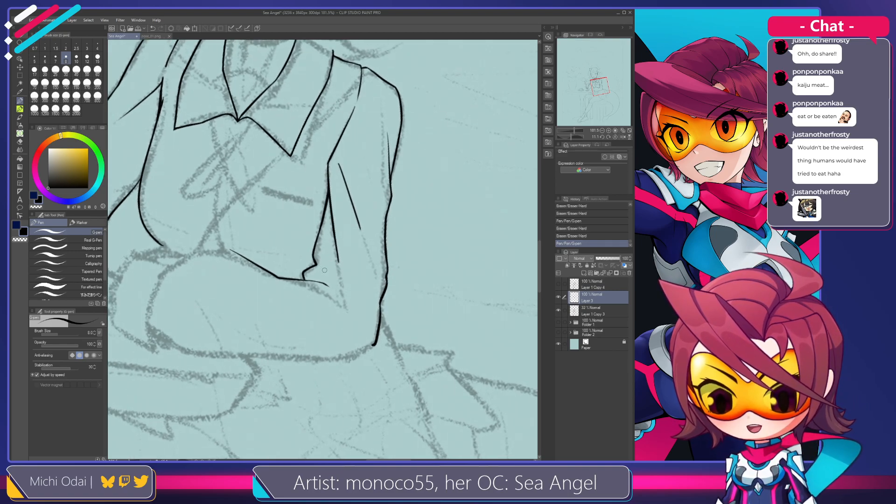
# Touch up the joint where the hooked fold meets the forearm's upper edge with small pen strokes.
pyautogui.moveTo(304, 277); pyautogui.dragTo(306, 280)
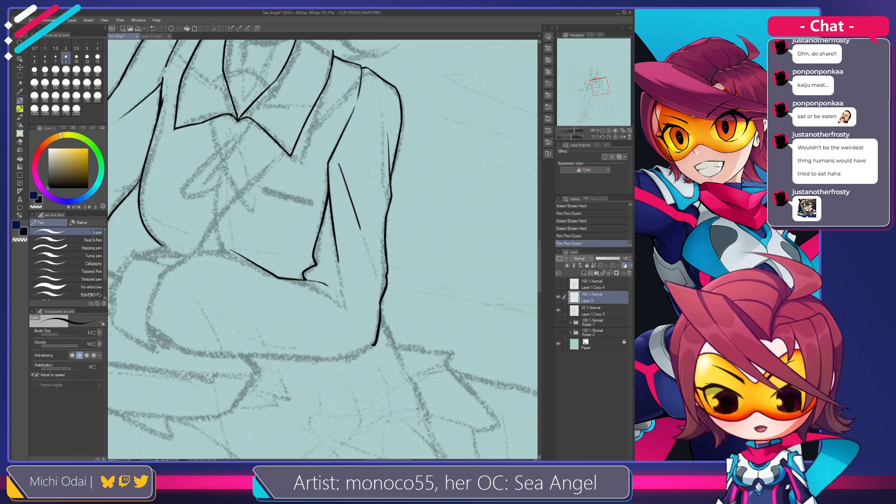
pyautogui.moveTo(323, 284); pyautogui.dragTo(328, 285)
pyautogui.hotkey('ctrl', 'z')
pyautogui.moveTo(304, 279)
pyautogui.mouseDown()
pyautogui.moveTo(328, 286)
pyautogui.moveTo(319, 282)
pyautogui.mouseUp()
pyautogui.hotkey('ctrl', 'z')
pyautogui.hotkey('ctrl', 'z')
pyautogui.hotkey('ctrl', 'z')
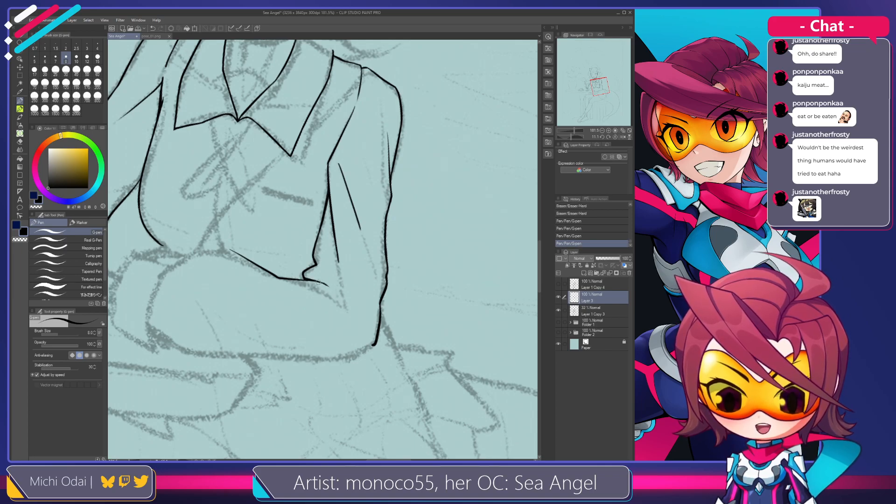
pyautogui.hotkey('ctrl', 'z')
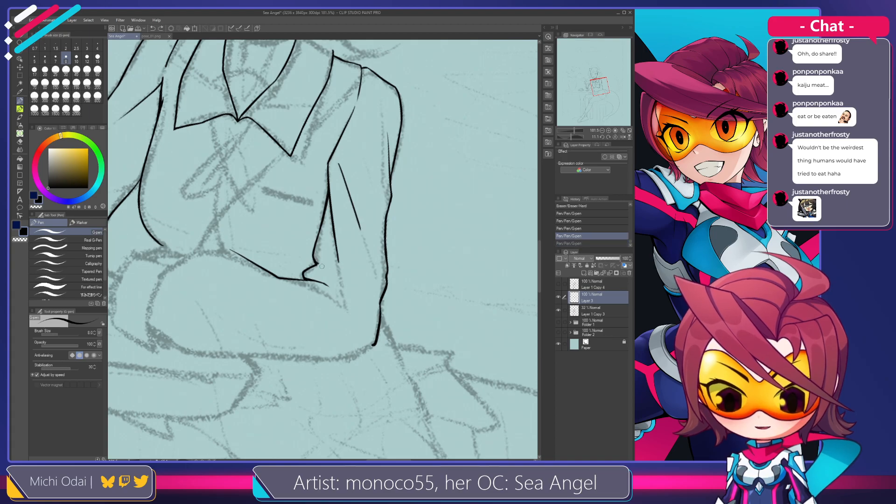
# Try to ink a fold from the hooked crease across the sleeve toward the outer elbow.
pyautogui.moveTo(315, 265)
pyautogui.mouseDown()
pyautogui.moveTo(348, 277)
pyautogui.moveTo(314, 260)
pyautogui.moveTo(344, 279)
pyautogui.moveTo(322, 266)
pyautogui.moveTo(390, 200)
pyautogui.moveTo(379, 188)
pyautogui.moveTo(386, 196)
pyautogui.moveTo(354, 273)
pyautogui.moveTo(366, 290)
pyautogui.moveTo(331, 269)
pyautogui.moveTo(369, 288)
pyautogui.mouseUp()
pyautogui.hotkey('ctrl', 'z')
pyautogui.hotkey('ctrl', 'z')
pyautogui.hotkey('ctrl', 'z')
pyautogui.hotkey('ctrl', 'z')
pyautogui.hotkey('ctrl', 'z')
pyautogui.hotkey('ctrl', 'z')
pyautogui.hotkey('ctrl', 'z')
pyautogui.hotkey('ctrl', 'z')
pyautogui.hotkey('ctrl', 'z')
pyautogui.hotkey('ctrl', 'z')
pyautogui.hotkey('ctrl', 'z')
# Try to ink the folded forearm's lower edge starting from its cuff end.
pyautogui.moveTo(182, 235)
pyautogui.mouseDown()
pyautogui.moveTo(254, 258)
pyautogui.moveTo(224, 273)
pyautogui.moveTo(314, 248)
pyautogui.moveTo(402, 256)
pyautogui.moveTo(387, 229)
pyautogui.mouseUp()
pyautogui.moveTo(423, 331)
pyautogui.mouseDown()
pyautogui.moveTo(453, 350)
pyautogui.moveTo(355, 285)
pyautogui.moveTo(321, 222)
pyautogui.moveTo(248, 257)
pyautogui.mouseUp()
pyautogui.moveTo(226, 298); pyautogui.dragTo(331, 285)
pyautogui.hotkey('ctrl', 'z')
pyautogui.moveTo(211, 281); pyautogui.dragTo(291, 299)
pyautogui.hotkey('ctrl', 'z')
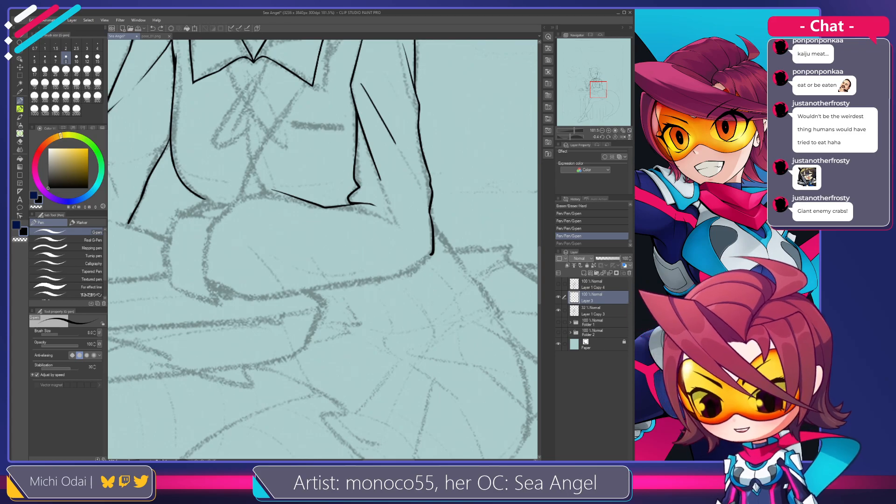
pyautogui.moveTo(263, 221); pyautogui.dragTo(305, 230)
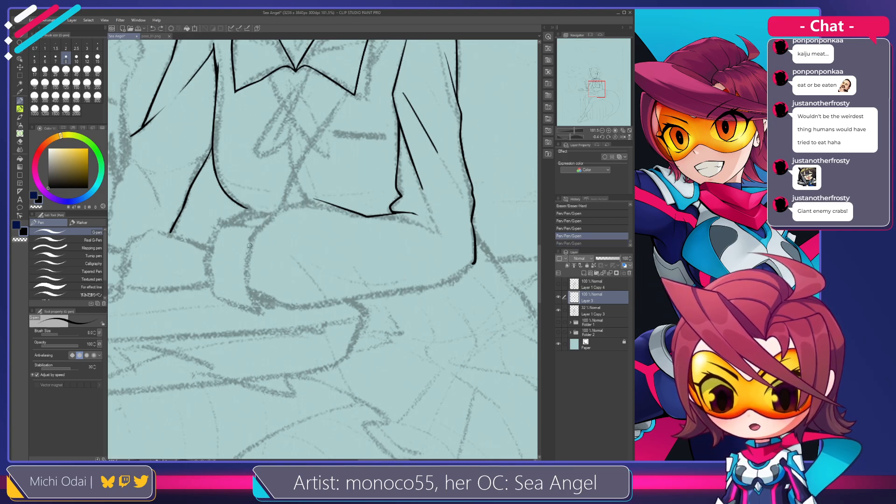
# Try to ink the rounded upper corner at the folded forearm's cuff end.
pyautogui.moveTo(254, 244)
pyautogui.mouseDown()
pyautogui.moveTo(275, 207)
pyautogui.moveTo(298, 208)
pyautogui.mouseUp()
pyautogui.hotkey('ctrl', 'z')
pyautogui.moveTo(254, 244)
pyautogui.mouseDown()
pyautogui.moveTo(261, 226)
pyautogui.moveTo(302, 209)
pyautogui.mouseUp()
pyautogui.hotkey('ctrl', 'z')
pyautogui.moveTo(252, 242)
pyautogui.mouseDown()
pyautogui.moveTo(276, 211)
pyautogui.moveTo(315, 213)
pyautogui.moveTo(248, 263)
pyautogui.mouseUp()
pyautogui.hotkey('ctrl', 'z')
# Ink the folded forearm's upper edge from its cuff-end corner to the existing line below the chest.
pyautogui.press('r')
pyautogui.moveTo(349, 211); pyautogui.dragTo(364, 243)
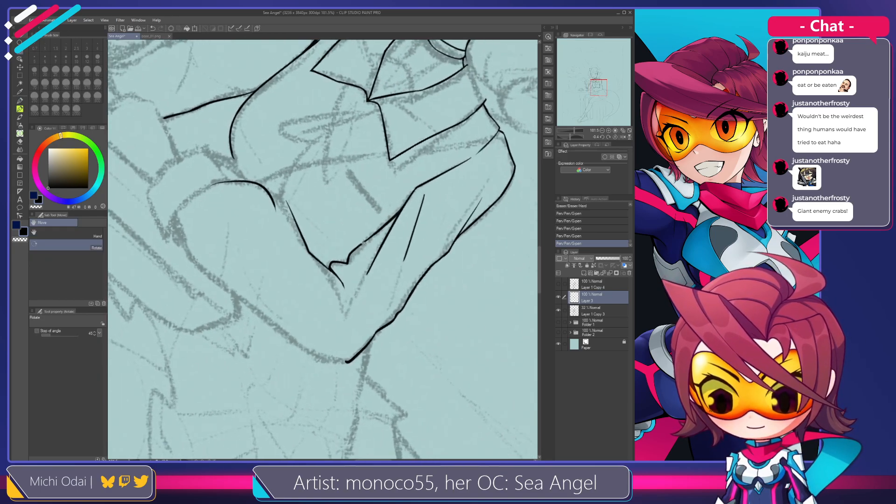
pyautogui.press('p')
pyautogui.hotkey('ctrl', 'z')
pyautogui.moveTo(202, 226); pyautogui.dragTo(292, 261)
pyautogui.hotkey('ctrl', 'z')
pyautogui.moveTo(202, 226)
pyautogui.mouseDown()
pyautogui.moveTo(246, 225)
pyautogui.moveTo(288, 266)
pyautogui.mouseUp()
pyautogui.hotkey('ctrl', 'z')
pyautogui.moveTo(196, 232)
pyautogui.mouseDown()
pyautogui.moveTo(224, 223)
pyautogui.moveTo(276, 264)
pyautogui.mouseUp()
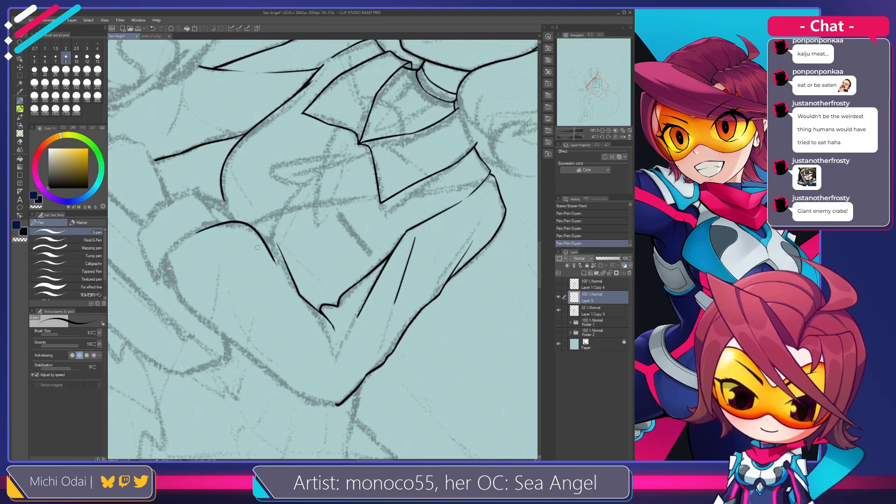
pyautogui.hotkey('ctrl', 'z')
pyautogui.moveTo(212, 224)
pyautogui.mouseDown()
pyautogui.moveTo(246, 226)
pyautogui.moveTo(281, 252)
pyautogui.moveTo(269, 248)
pyautogui.moveTo(257, 222)
pyautogui.moveTo(279, 267)
pyautogui.mouseUp()
# Clean up the overlap where the forearm's new upper edge joins the existing line below the chest.
pyautogui.press('e')
pyautogui.press('p')
pyautogui.hotkey('ctrl', 'z')
pyautogui.moveTo(240, 214); pyautogui.dragTo(279, 267)
pyautogui.hotkey('ctrl', 'z')
pyautogui.hotkey('ctrl', 'z')
pyautogui.hotkey('ctrl', 'z')
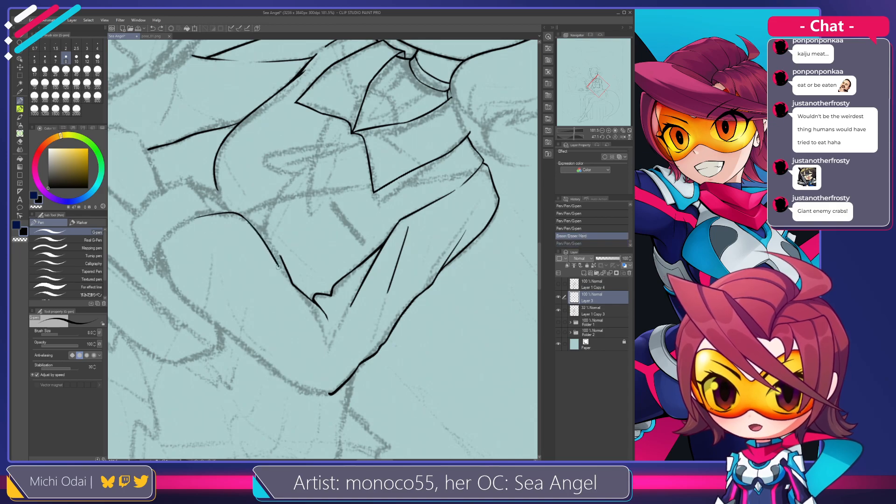
# Try to ink the forearm's rounded cuff end, curving down from its inked upper edge.
pyautogui.moveTo(242, 217)
pyautogui.mouseDown()
pyautogui.moveTo(260, 237)
pyautogui.moveTo(285, 244)
pyautogui.moveTo(276, 269)
pyautogui.moveTo(270, 194)
pyautogui.moveTo(239, 242)
pyautogui.mouseUp()
pyautogui.hotkey('ctrl', 'z')
pyautogui.hotkey('ctrl', 'z')
pyautogui.hotkey('ctrl', 'z')
pyautogui.hotkey('ctrl', 'z')
pyautogui.moveTo(268, 195)
pyautogui.mouseDown()
pyautogui.moveTo(240, 244)
pyautogui.moveTo(243, 226)
pyautogui.mouseUp()
pyautogui.hotkey('ctrl', 'z')
pyautogui.hotkey('ctrl', 'z')
pyautogui.moveTo(267, 198)
pyautogui.mouseDown()
pyautogui.moveTo(243, 220)
pyautogui.moveTo(270, 236)
pyautogui.moveTo(254, 287)
pyautogui.mouseUp()
pyautogui.hotkey('ctrl', 'z')
pyautogui.hotkey('ctrl', 'z')
pyautogui.hotkey('ctrl', 'z')
pyautogui.hotkey('ctrl', 'z')
pyautogui.hotkey('ctrl', 'z')
# Try short pen strokes down the side of the forearm's cuff end.
pyautogui.moveTo(220, 255); pyautogui.dragTo(203, 232)
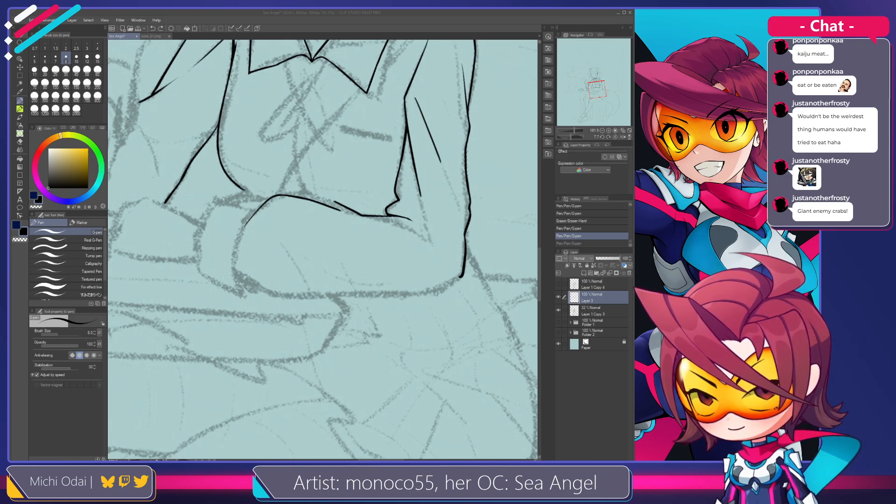
pyautogui.moveTo(262, 260); pyautogui.dragTo(263, 264)
pyautogui.hotkey('ctrl', 'z')
pyautogui.moveTo(252, 254); pyautogui.dragTo(271, 205)
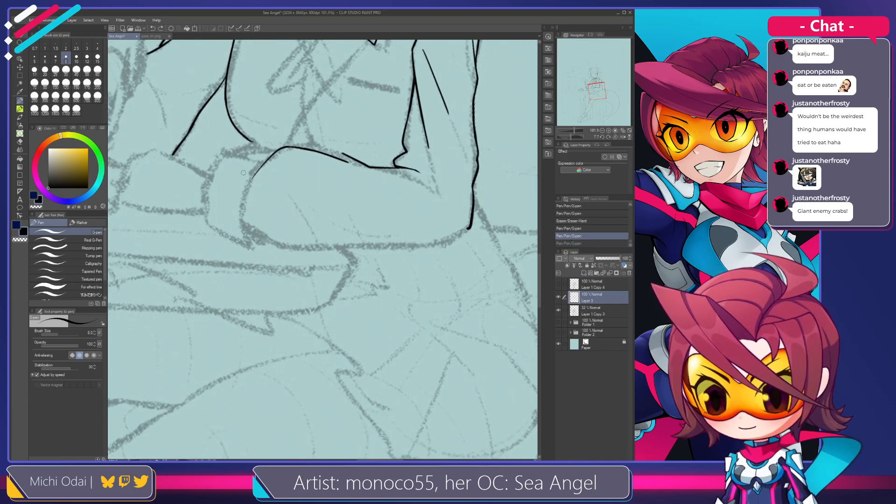
pyautogui.moveTo(249, 160)
pyautogui.mouseDown()
pyautogui.moveTo(268, 163)
pyautogui.moveTo(250, 192)
pyautogui.mouseUp()
pyautogui.hotkey('ctrl', 'z')
pyautogui.hotkey('ctrl', 'z')
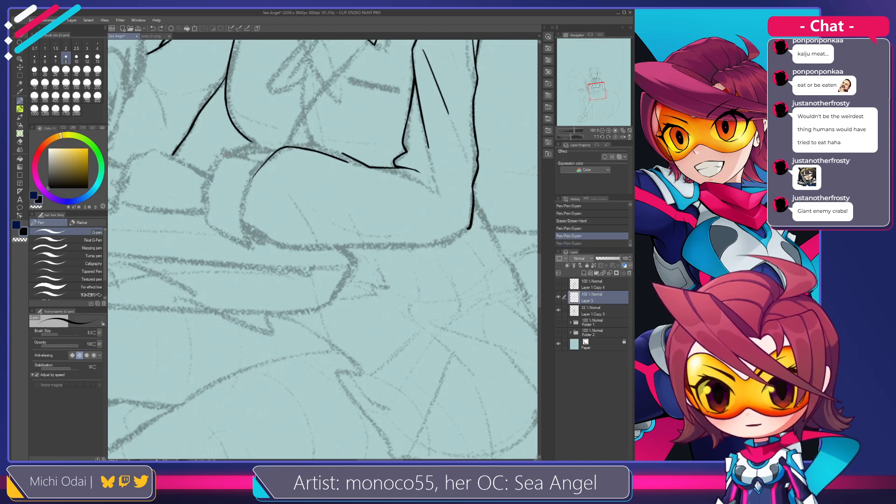
# Ink the short upper edge of the cuff beside the folded forearm and trim the forearm line where they meet.
pyautogui.moveTo(254, 157)
pyautogui.mouseDown()
pyautogui.moveTo(254, 172)
pyautogui.moveTo(246, 158)
pyautogui.moveTo(267, 162)
pyautogui.moveTo(234, 155)
pyautogui.moveTo(263, 158)
pyautogui.moveTo(239, 157)
pyautogui.moveTo(256, 160)
pyautogui.moveTo(249, 186)
pyautogui.moveTo(238, 183)
pyautogui.moveTo(269, 187)
pyautogui.moveTo(235, 183)
pyautogui.moveTo(281, 203)
pyautogui.moveTo(268, 183)
pyautogui.moveTo(260, 193)
pyautogui.moveTo(274, 181)
pyautogui.moveTo(256, 226)
pyautogui.mouseUp()
pyautogui.hotkey('ctrl', 'z')
pyautogui.hotkey('ctrl', 'z')
pyautogui.hotkey('ctrl', 'z')
pyautogui.hotkey('ctrl', 'z')
pyautogui.hotkey('ctrl', 'z')
pyautogui.hotkey('ctrl', 'z')
pyautogui.hotkey('ctrl', 'z')
pyautogui.hotkey('ctrl', 'z')
pyautogui.hotkey('ctrl', 'z')
pyautogui.hotkey('ctrl', 'z')
pyautogui.hotkey('ctrl', 'z')
pyautogui.hotkey('ctrl', 'z')
pyautogui.press('e')
pyautogui.press('p')
pyautogui.hotkey('ctrl', 'z')
pyautogui.hotkey('ctrl', 'z')
# Try to ink the cuff seam curving down from the forearm's upper corner.
pyautogui.moveTo(274, 181); pyautogui.dragTo(255, 225)
pyautogui.hotkey('ctrl', 'z')
pyautogui.moveTo(274, 181); pyautogui.dragTo(254, 229)
pyautogui.hotkey('ctrl', 'z')
pyautogui.moveTo(273, 181); pyautogui.dragTo(255, 227)
pyautogui.hotkey('ctrl', 'z')
pyautogui.moveTo(273, 181); pyautogui.dragTo(254, 238)
pyautogui.hotkey('ctrl', 'z')
pyautogui.hotkey('ctrl', 'z')
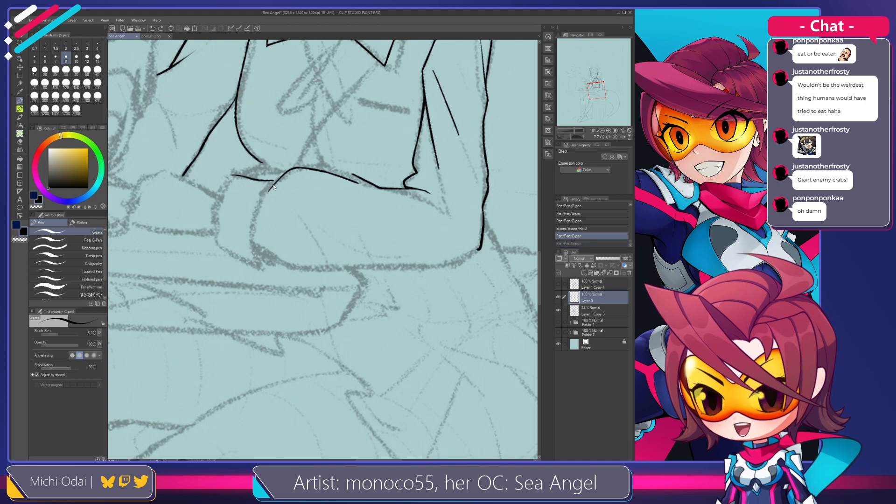
# Trim the corner where the cuff meets the forearm and ink the cuff seam down to the sketched lower corner.
pyautogui.press('e')
pyautogui.moveTo(271, 181)
pyautogui.mouseDown()
pyautogui.moveTo(267, 191)
pyautogui.moveTo(272, 179)
pyautogui.mouseUp()
pyautogui.press('p')
pyautogui.hotkey('ctrl', 'z')
pyautogui.moveTo(272, 182); pyautogui.dragTo(256, 246)
pyautogui.hotkey('ctrl', 'z')
pyautogui.moveTo(263, 201)
pyautogui.mouseDown()
pyautogui.moveTo(252, 233)
pyautogui.moveTo(252, 255)
pyautogui.mouseUp()
pyautogui.hotkey('ctrl', 'z')
pyautogui.moveTo(264, 201)
pyautogui.mouseDown()
pyautogui.moveTo(259, 251)
pyautogui.moveTo(254, 233)
pyautogui.moveTo(256, 256)
pyautogui.mouseUp()
pyautogui.hotkey('ctrl', 'z')
pyautogui.hotkey('ctrl', 'z')
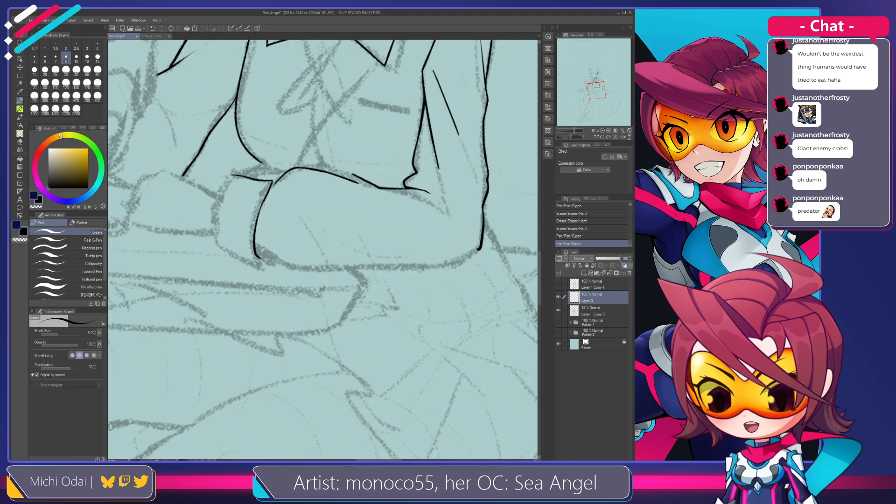
# Refine the upper part of the inked cuff seam with short overlapping pen strokes.
pyautogui.moveTo(262, 206); pyautogui.dragTo(254, 233)
pyautogui.hotkey('ctrl', 'z')
pyautogui.hotkey('ctrl', 'z')
pyautogui.moveTo(267, 199); pyautogui.dragTo(255, 232)
pyautogui.hotkey('ctrl', 'z')
pyautogui.hotkey('ctrl', 'z')
pyautogui.hotkey('ctrl', 'z')
pyautogui.moveTo(264, 201)
pyautogui.mouseDown()
pyautogui.moveTo(255, 224)
pyautogui.moveTo(259, 213)
pyautogui.mouseUp()
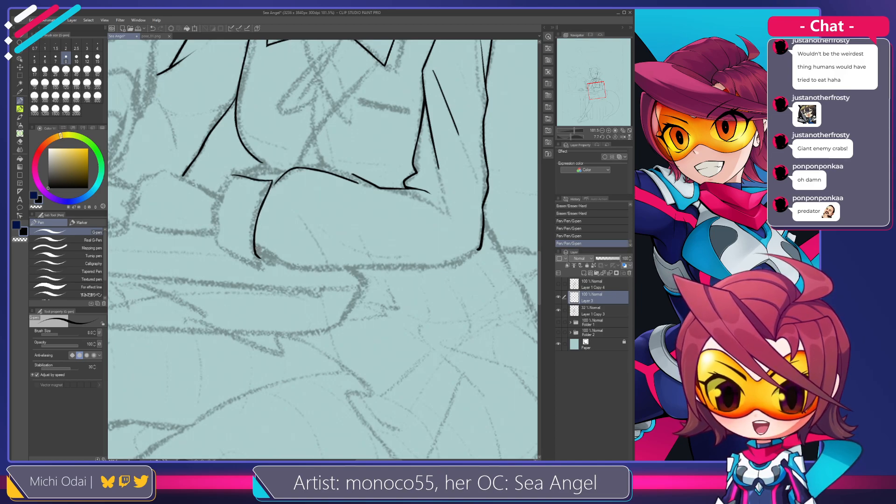
# Ink the start of the forearm's lower edge, running from the bottom of the cuff seam.
pyautogui.moveTo(291, 259)
pyautogui.mouseDown()
pyautogui.moveTo(276, 296)
pyautogui.moveTo(291, 297)
pyautogui.mouseUp()
pyautogui.hotkey('ctrl', 'z')
pyautogui.hotkey('ctrl', 'z')
pyautogui.hotkey('ctrl', 'z')
pyautogui.moveTo(245, 280)
pyautogui.mouseDown()
pyautogui.moveTo(280, 296)
pyautogui.moveTo(307, 294)
pyautogui.moveTo(252, 283)
pyautogui.moveTo(306, 293)
pyautogui.mouseUp()
pyautogui.hotkey('ctrl', 'z')
pyautogui.hotkey('ctrl', 'z')
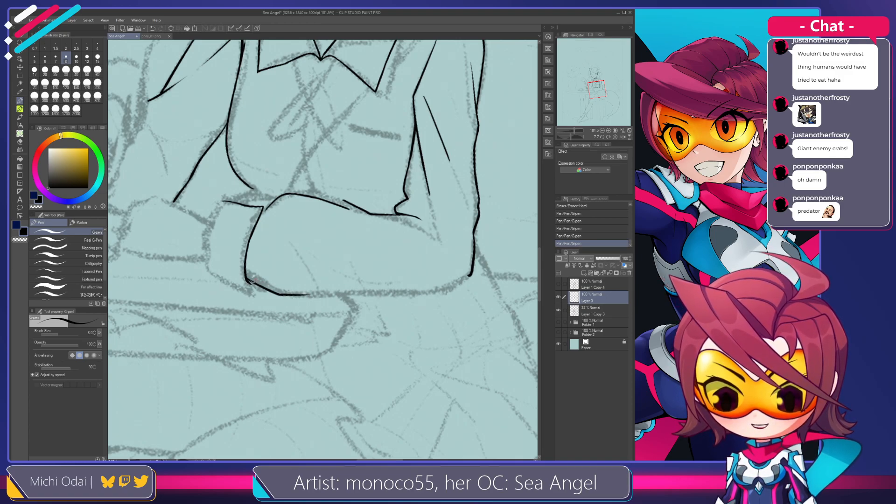
# Rework the forearm's lower corner at the cuff seam and erase its stray ink.
pyautogui.moveTo(247, 280)
pyautogui.mouseDown()
pyautogui.moveTo(309, 297)
pyautogui.moveTo(304, 275)
pyautogui.mouseUp()
pyautogui.hotkey('ctrl', 'z')
pyautogui.hotkey('ctrl', 'z')
pyautogui.press('e')
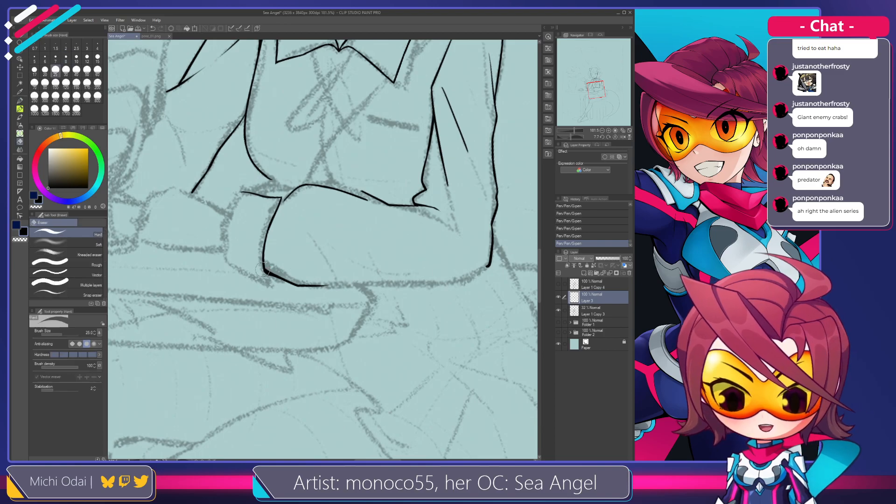
pyautogui.moveTo(247, 224); pyautogui.dragTo(266, 232)
pyautogui.press('p')
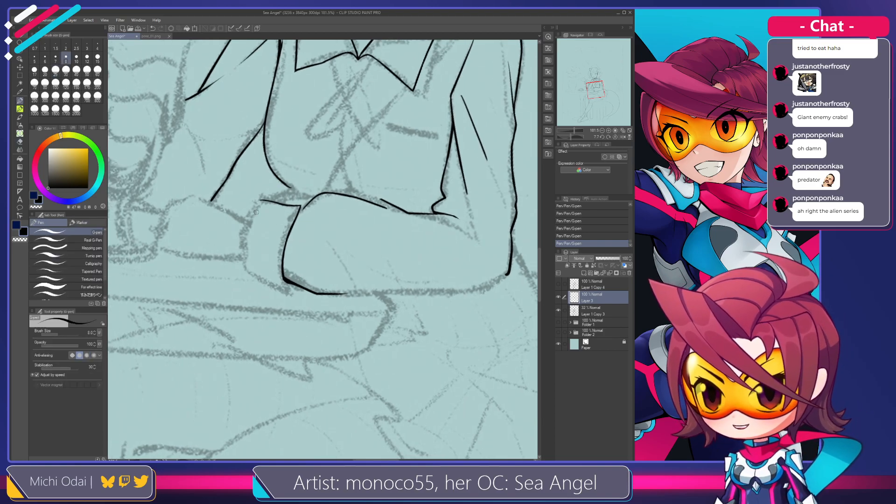
# Ink the upper part of the cuff's outer side, curving down from the end of its top edge.
pyautogui.moveTo(259, 201); pyautogui.dragTo(245, 251)
pyautogui.hotkey('ctrl', 'z')
pyautogui.hotkey('ctrl', 'z')
pyautogui.hotkey('ctrl', 'z')
pyautogui.hotkey('ctrl', 'z')
pyautogui.moveTo(260, 201); pyautogui.dragTo(245, 245)
pyautogui.hotkey('ctrl', 'z')
pyautogui.hotkey('ctrl', 'z')
pyautogui.moveTo(256, 205); pyautogui.dragTo(243, 259)
pyautogui.hotkey('ctrl', 'z')
pyautogui.moveTo(259, 200); pyautogui.dragTo(242, 269)
pyautogui.press('e')
pyautogui.press('p')
pyautogui.hotkey('ctrl', 'z')
pyautogui.moveTo(249, 222)
pyautogui.mouseDown()
pyautogui.moveTo(249, 271)
pyautogui.moveTo(244, 249)
pyautogui.moveTo(256, 276)
pyautogui.mouseUp()
pyautogui.hotkey('ctrl', 'z')
pyautogui.hotkey('ctrl', 'z')
pyautogui.hotkey('ctrl', 'z')
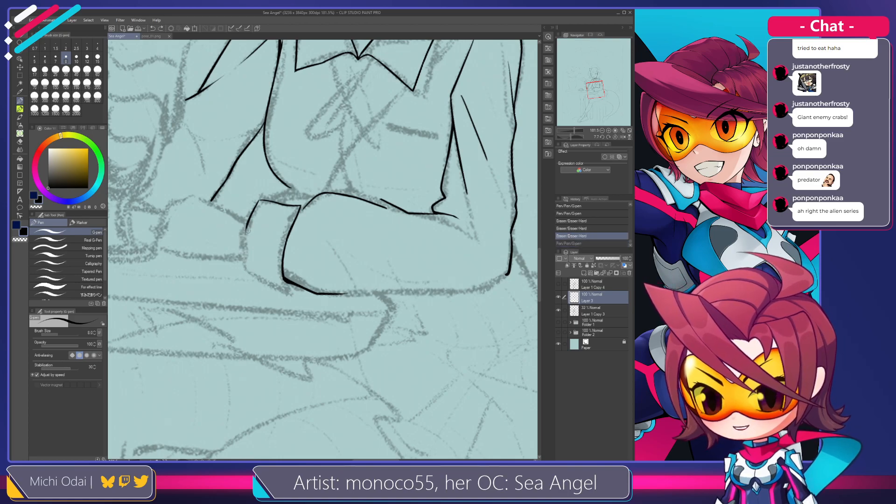
# Trim the end of the cuff's outer line and continue inking its rounded side downward.
pyautogui.press('e')
pyautogui.moveTo(243, 238)
pyautogui.mouseDown()
pyautogui.moveTo(254, 210)
pyautogui.moveTo(240, 238)
pyautogui.moveTo(242, 263)
pyautogui.mouseUp()
pyautogui.press('p')
pyautogui.hotkey('ctrl', 'z')
pyautogui.moveTo(249, 218)
pyautogui.mouseDown()
pyautogui.moveTo(240, 256)
pyautogui.moveTo(252, 273)
pyautogui.moveTo(242, 236)
pyautogui.moveTo(241, 266)
pyautogui.mouseUp()
pyautogui.hotkey('ctrl', 'z')
pyautogui.hotkey('ctrl', 'z')
pyautogui.hotkey('ctrl', 'z')
pyautogui.moveTo(248, 219)
pyautogui.mouseDown()
pyautogui.moveTo(239, 244)
pyautogui.moveTo(246, 269)
pyautogui.moveTo(239, 244)
pyautogui.moveTo(241, 260)
pyautogui.moveTo(266, 279)
pyautogui.mouseUp()
pyautogui.hotkey('ctrl', 'z')
pyautogui.hotkey('ctrl', 'z')
pyautogui.hotkey('ctrl', 'z')
pyautogui.hotkey('ctrl', 'z')
# Ink the cuff's bottom edge from its rounded side to the forearm's lower corner.
pyautogui.moveTo(239, 253)
pyautogui.mouseDown()
pyautogui.moveTo(250, 272)
pyautogui.moveTo(244, 247)
pyautogui.moveTo(261, 279)
pyautogui.moveTo(294, 298)
pyautogui.moveTo(260, 279)
pyautogui.moveTo(288, 289)
pyautogui.mouseUp()
pyautogui.hotkey('ctrl', 'z')
pyautogui.press('e')
pyautogui.press('p')
pyautogui.hotkey('ctrl', 'z')
pyautogui.hotkey('ctrl', 'z')
pyautogui.press('e')
pyautogui.press('p')
pyautogui.hotkey('ctrl', 'z')
pyautogui.hotkey('ctrl', 'z')
pyautogui.moveTo(247, 268); pyautogui.dragTo(293, 287)
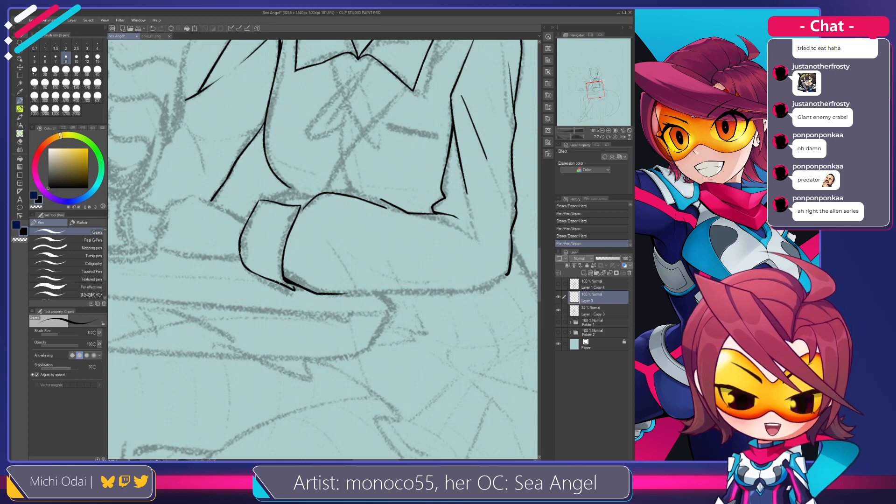
# Erase the overshoot where the cuff's bottom edge crosses the forearm's lower corner.
pyautogui.press('e')
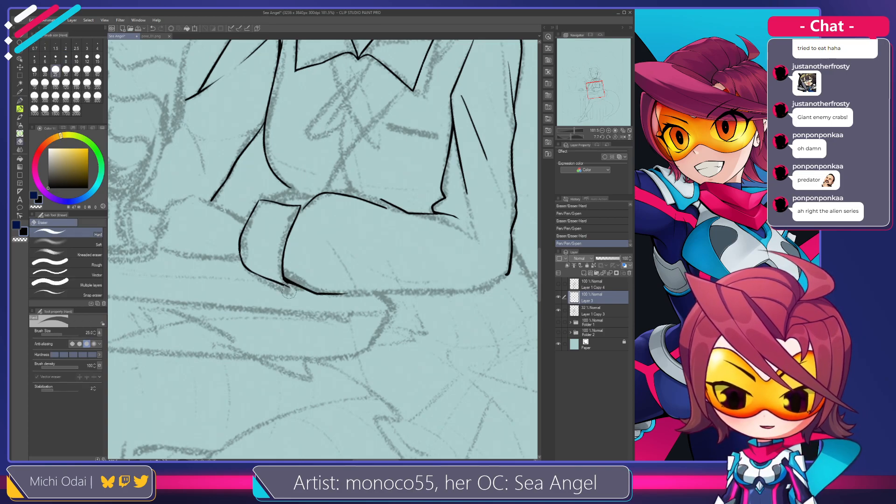
pyautogui.moveTo(284, 290); pyautogui.dragTo(292, 285)
pyautogui.press('p')
pyautogui.hotkey('ctrl', 'z')
pyautogui.hotkey('ctrl', 'z')
pyautogui.hotkey('ctrl', 'z')
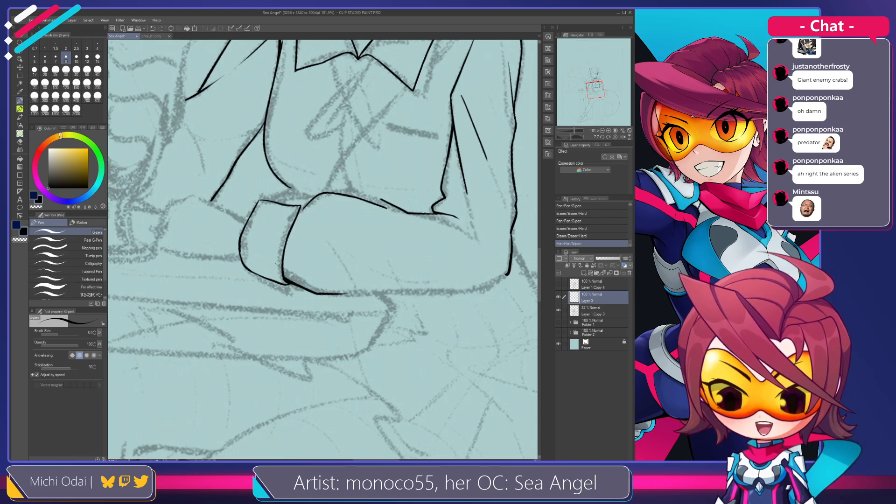
# Retouch the lower curve of the cuff's outer side and its joint with the forearm.
pyautogui.moveTo(240, 250)
pyautogui.mouseDown()
pyautogui.moveTo(247, 270)
pyautogui.moveTo(248, 254)
pyautogui.moveTo(251, 266)
pyautogui.moveTo(257, 262)
pyautogui.moveTo(243, 270)
pyautogui.moveTo(246, 280)
pyautogui.mouseUp()
pyautogui.hotkey('ctrl', 'z')
pyautogui.hotkey('ctrl', 'z')
pyautogui.hotkey('ctrl', 'z')
pyautogui.press('e')
pyautogui.press('p')
pyautogui.hotkey('ctrl', 'z')
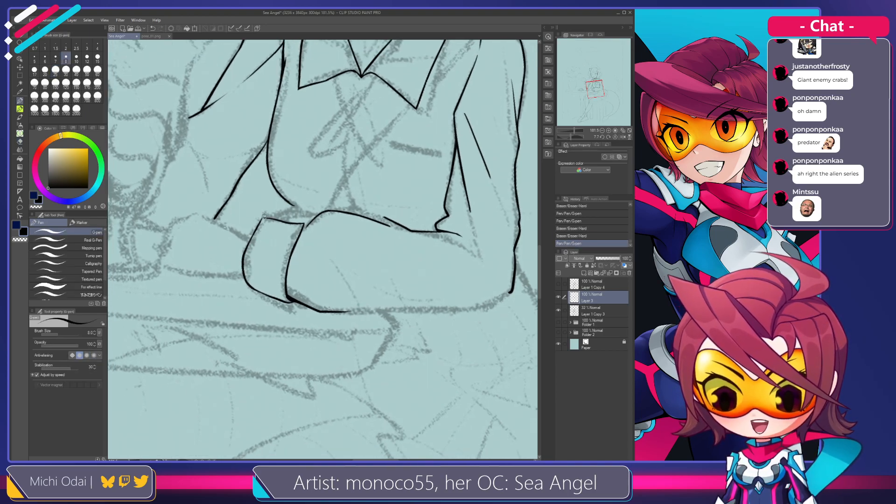
# Try short pen strokes at the cuff's upper outer corner and along its lower joint with the forearm.
pyautogui.moveTo(264, 218)
pyautogui.mouseDown()
pyautogui.moveTo(270, 223)
pyautogui.moveTo(241, 254)
pyautogui.moveTo(233, 245)
pyautogui.mouseUp()
pyautogui.hotkey('ctrl', 'z')
pyautogui.hotkey('ctrl', 'z')
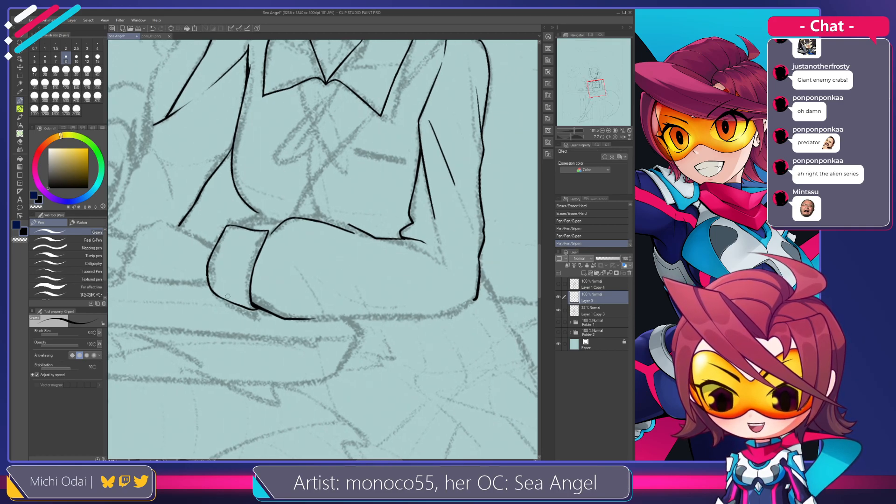
pyautogui.moveTo(244, 306)
pyautogui.mouseDown()
pyautogui.moveTo(219, 297)
pyautogui.moveTo(258, 308)
pyautogui.moveTo(267, 326)
pyautogui.mouseUp()
pyautogui.hotkey('ctrl', 'z')
pyautogui.hotkey('ctrl', 'y')
pyautogui.hotkey('ctrl', 'z')
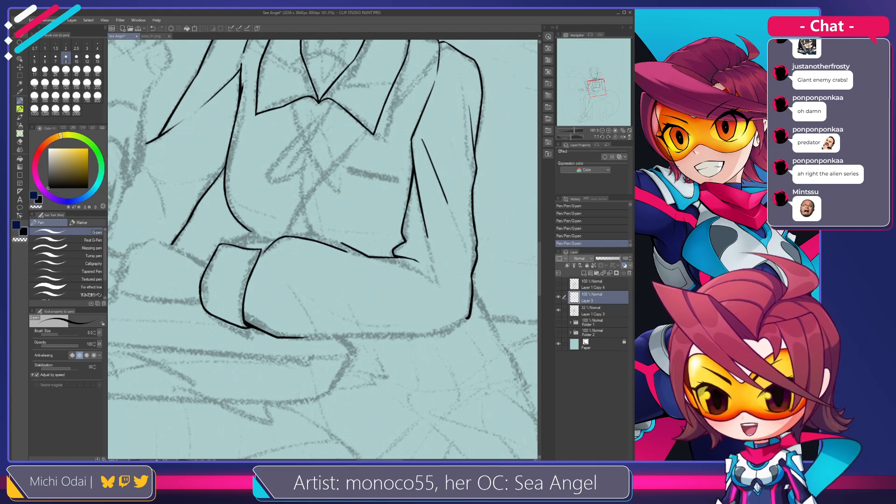
# Ink the far rim above the cuff's top edge, extending to the forearm's upper corner below the chest.
pyautogui.hotkey('ctrl', 'z')
pyautogui.moveTo(223, 243)
pyautogui.mouseDown()
pyautogui.moveTo(260, 232)
pyautogui.moveTo(229, 239)
pyautogui.moveTo(241, 237)
pyautogui.mouseUp()
pyautogui.hotkey('ctrl', 'z')
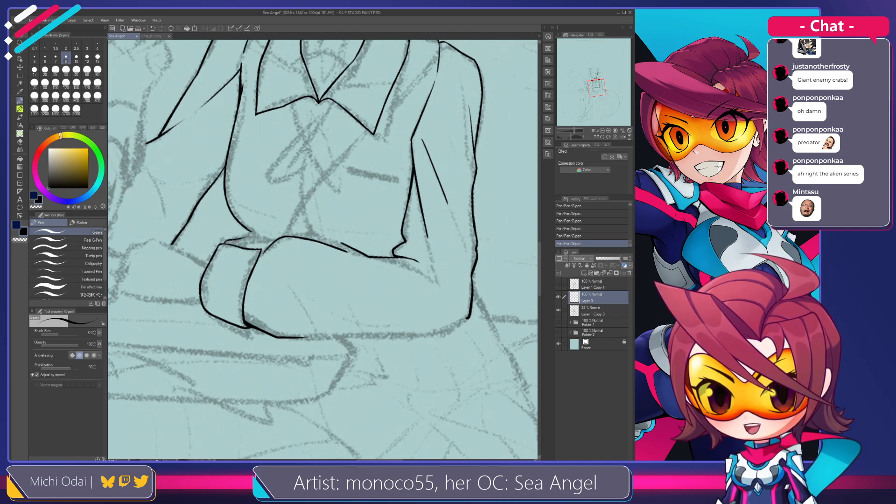
pyautogui.hotkey('ctrl', 'z')
pyautogui.moveTo(220, 245); pyautogui.dragTo(229, 243)
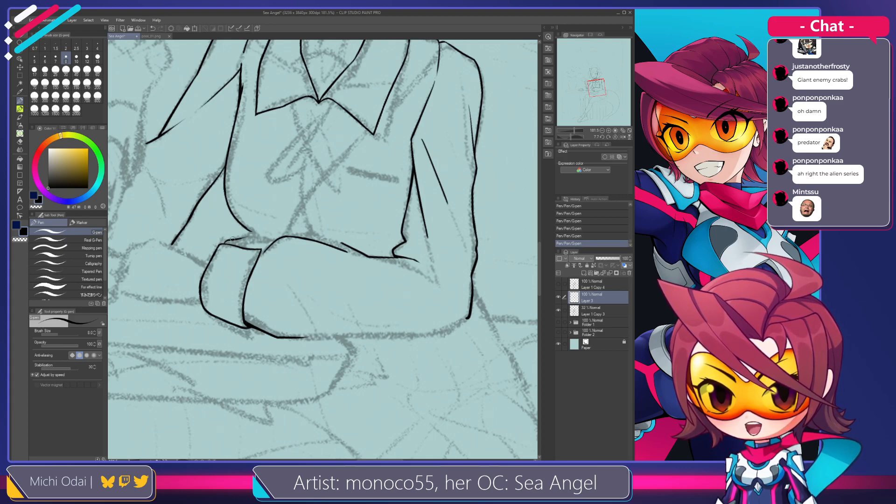
pyautogui.hotkey('ctrl', 'z')
pyautogui.moveTo(221, 243)
pyautogui.mouseDown()
pyautogui.moveTo(276, 233)
pyautogui.moveTo(271, 242)
pyautogui.mouseUp()
pyautogui.hotkey('ctrl', 'z')
pyautogui.hotkey('ctrl', 'z')
pyautogui.hotkey('ctrl', 'z')
pyautogui.hotkey('ctrl', 'z')
pyautogui.hotkey('ctrl', 'z')
pyautogui.hotkey('ctrl', 'z')
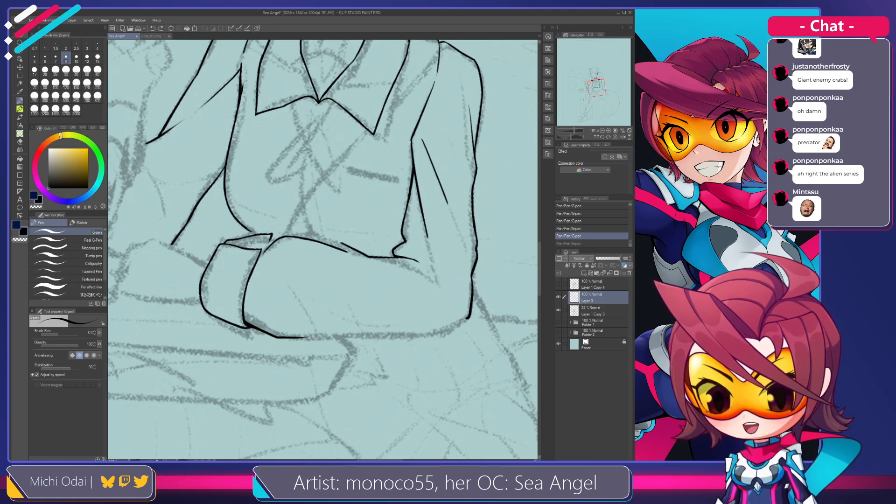
# Erase the upper part of the cuff seam and rework the cuff's top edge below the chest line.
pyautogui.press('e')
pyautogui.moveTo(253, 237)
pyautogui.mouseDown()
pyautogui.moveTo(221, 248)
pyautogui.moveTo(247, 252)
pyautogui.moveTo(255, 265)
pyautogui.moveTo(249, 283)
pyautogui.moveTo(234, 265)
pyautogui.moveTo(246, 254)
pyautogui.moveTo(233, 255)
pyautogui.moveTo(249, 279)
pyautogui.moveTo(242, 299)
pyautogui.mouseUp()
pyautogui.press('p')
pyautogui.hotkey('ctrl', 'z')
pyautogui.press('e')
pyautogui.press('p')
pyautogui.hotkey('ctrl', 'z')
pyautogui.hotkey('ctrl', 'z')
pyautogui.hotkey('ctrl', 'z')
pyautogui.hotkey('ctrl', 'z')
pyautogui.hotkey('ctrl', 'z')
# Redraw the upper cuff seam from the reworked top corner down to the existing seam line.
pyautogui.moveTo(255, 260); pyautogui.dragTo(244, 292)
pyautogui.hotkey('ctrl', 'z')
pyautogui.moveTo(255, 260); pyautogui.dragTo(242, 299)
pyautogui.moveTo(256, 258); pyautogui.dragTo(244, 294)
pyautogui.hotkey('ctrl', 'z')
pyautogui.hotkey('ctrl', 'z')
pyautogui.moveTo(255, 258); pyautogui.dragTo(245, 292)
pyautogui.hotkey('ctrl', 'z')
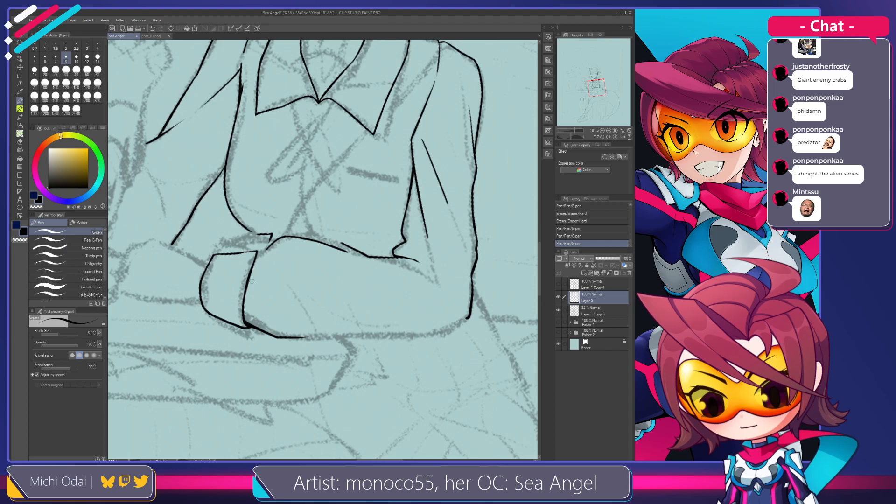
# Trim the forearm side of the cuff seam with the eraser and compare the line before and after.
pyautogui.press('e')
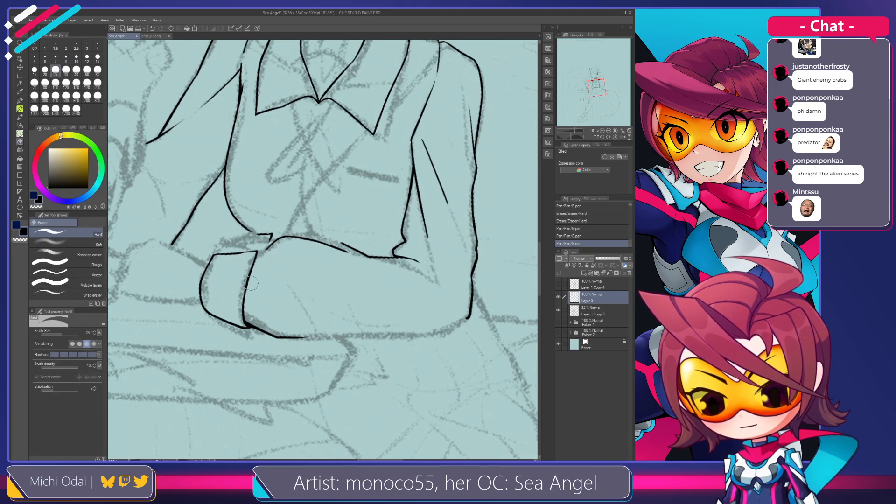
pyautogui.moveTo(249, 287)
pyautogui.mouseDown()
pyautogui.moveTo(255, 258)
pyautogui.moveTo(242, 303)
pyautogui.mouseUp()
pyautogui.press('p')
pyautogui.hotkey('ctrl', 'z')
pyautogui.hotkey('ctrl', 'y')
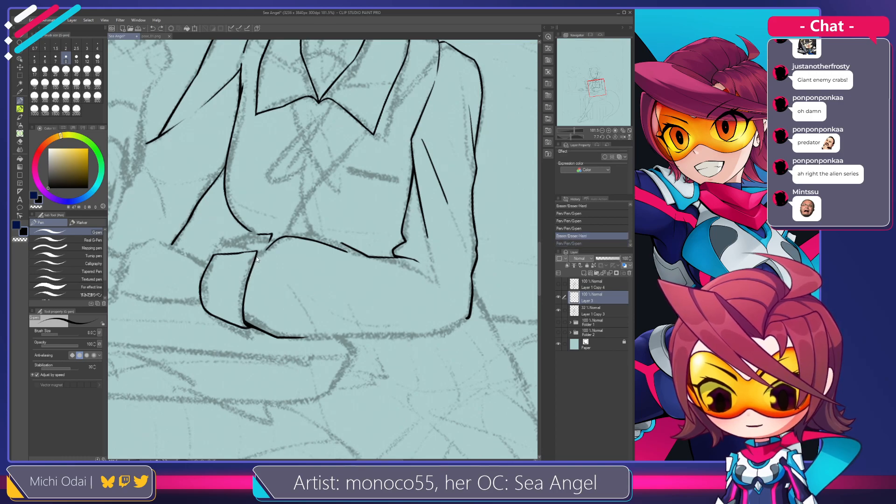
# Re-ink the upper cuff seam from the cuff's top corner to the middle of the seam, comparing versions.
pyautogui.hotkey('ctrl', 'z')
pyautogui.hotkey('ctrl', 'z')
pyautogui.hotkey('ctrl', 'y')
pyautogui.hotkey('ctrl', 'y')
pyautogui.hotkey('ctrl', 'z')
pyautogui.hotkey('ctrl', 'y')
pyautogui.moveTo(255, 261); pyautogui.dragTo(247, 296)
pyautogui.hotkey('ctrl', 'z')
pyautogui.hotkey('ctrl', 'y')
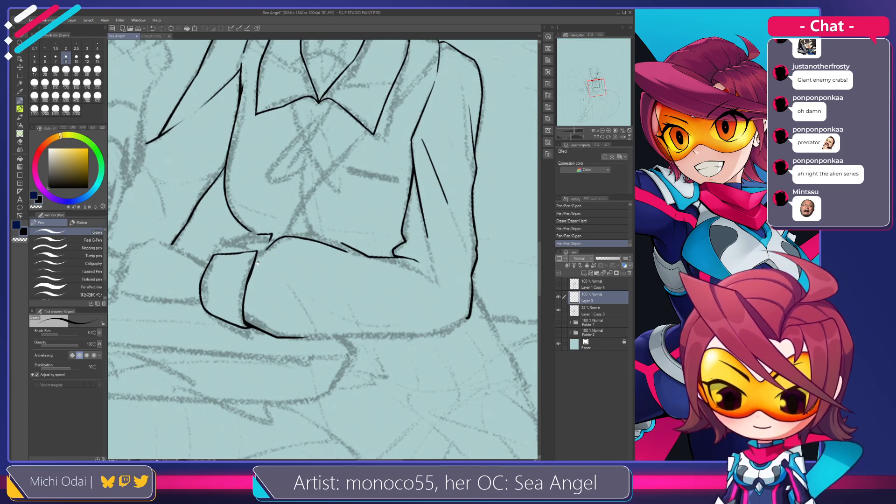
# Ink the cuff's far rim as a short line between its top edge and the chest outline.
pyautogui.scroll(2, 258, 264)
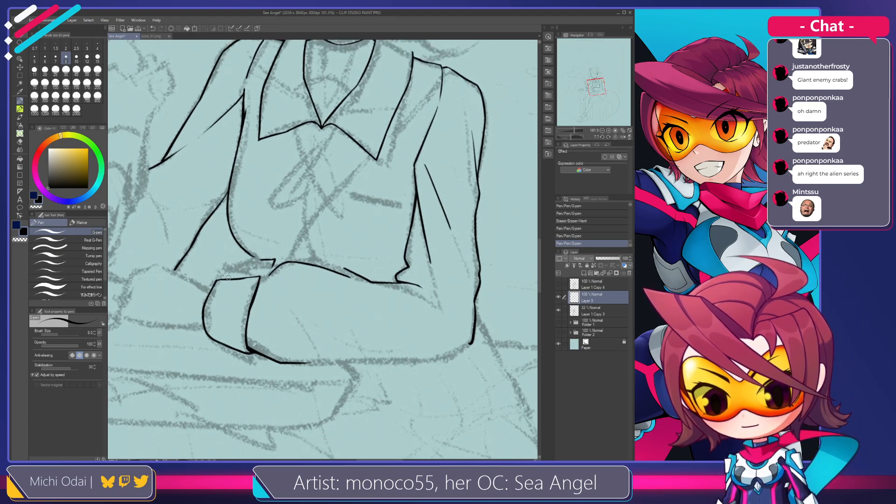
pyautogui.moveTo(270, 259); pyautogui.dragTo(228, 272)
pyautogui.hotkey('ctrl', 'z')
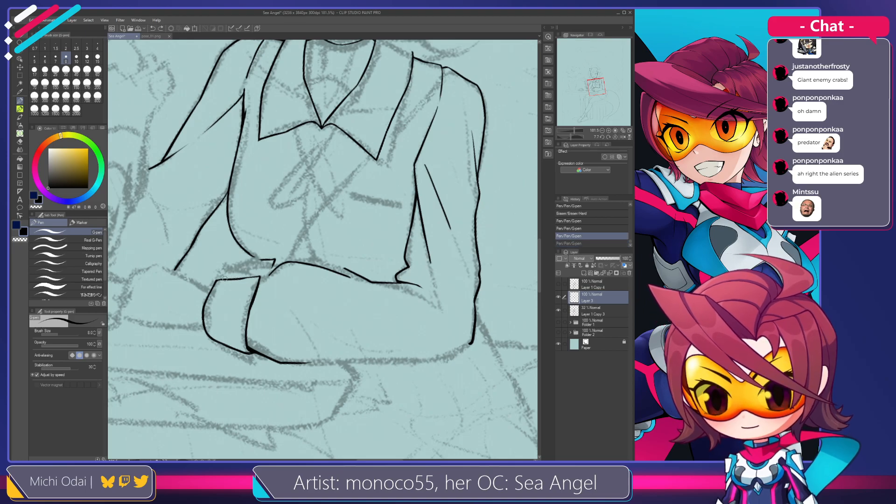
pyautogui.moveTo(261, 260)
pyautogui.mouseDown()
pyautogui.moveTo(226, 275)
pyautogui.moveTo(248, 265)
pyautogui.mouseUp()
pyautogui.hotkey('ctrl', 'z')
pyautogui.hotkey('ctrl', 'z')
pyautogui.hotkey('ctrl', 'z')
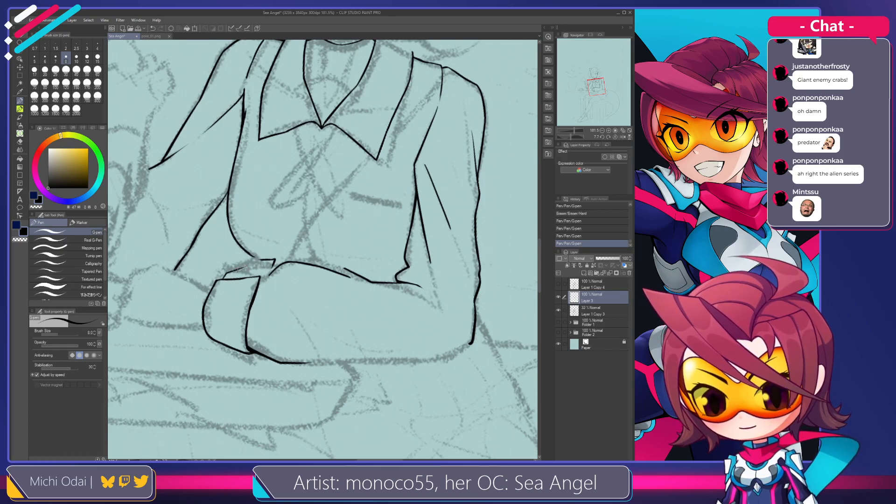
pyautogui.hotkey('ctrl', 'z')
# Erase the line ends where the chest outline, cuff and forearm corner meet, stepping back through earlier strokes.
pyautogui.press('e')
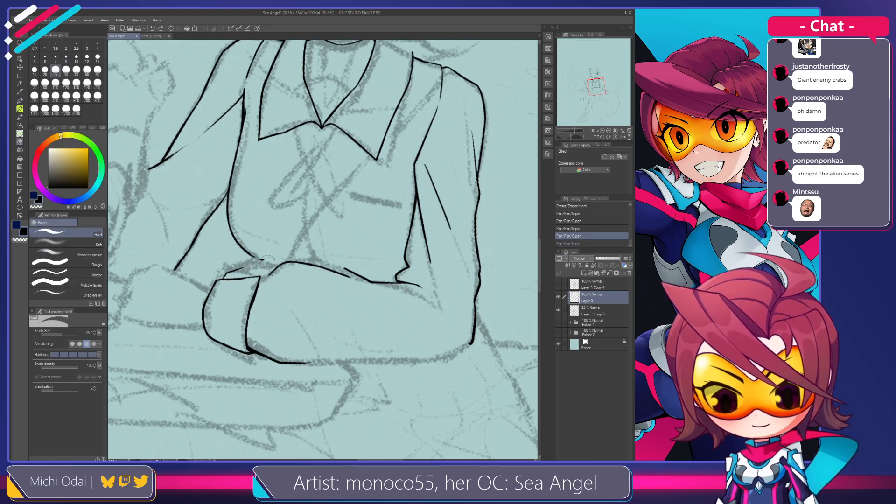
pyautogui.moveTo(271, 256)
pyautogui.mouseDown()
pyautogui.moveTo(263, 257)
pyautogui.moveTo(268, 276)
pyautogui.moveTo(255, 282)
pyautogui.moveTo(249, 271)
pyautogui.moveTo(251, 279)
pyautogui.mouseUp()
pyautogui.press('p')
pyautogui.hotkey('ctrl', 'z')
pyautogui.hotkey('ctrl', 'z')
pyautogui.hotkey('ctrl', 'z')
pyautogui.hotkey('ctrl', 'z')
pyautogui.press('e')
pyautogui.press('p')
pyautogui.hotkey('ctrl', 'z')
# Try pen strokes joining the cuff's top corner to the forearm's upper edge.
pyautogui.moveTo(327, 249); pyautogui.dragTo(315, 226)
pyautogui.moveTo(242, 279); pyautogui.dragTo(263, 265)
pyautogui.hotkey('ctrl', 'z')
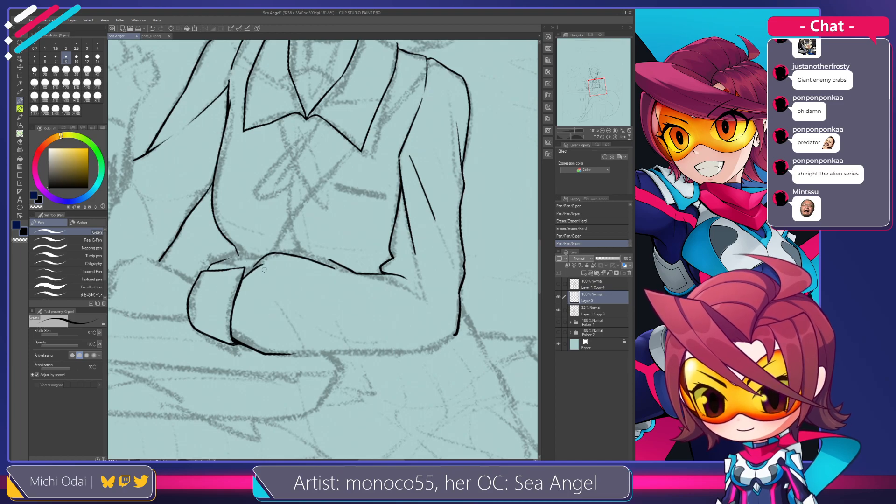
pyautogui.hotkey('ctrl', 'z')
pyautogui.moveTo(234, 269); pyautogui.dragTo(276, 253)
pyautogui.hotkey('ctrl', 'z')
# Erase the forearm's upper edge between the cuff and the elbow fold.
pyautogui.press('e')
pyautogui.moveTo(329, 266)
pyautogui.mouseDown()
pyautogui.moveTo(308, 265)
pyautogui.moveTo(321, 218)
pyautogui.mouseUp()
pyautogui.press('r')
pyautogui.moveTo(321, 217); pyautogui.dragTo(254, 212)
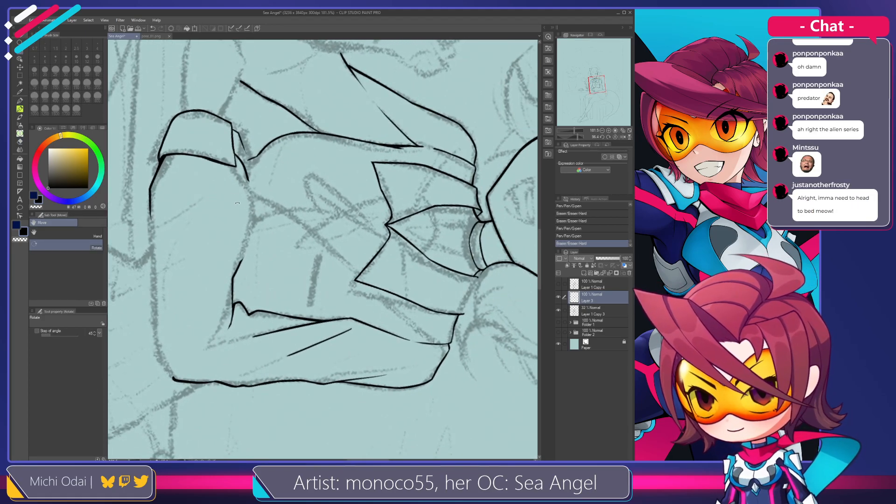
pyautogui.moveTo(246, 173); pyautogui.dragTo(245, 246)
pyautogui.press('e')
# Try long curved strokes for the forearm's upper edge from the cuff corner toward the elbow fold.
pyautogui.press('p')
pyautogui.hotkey('ctrl', 'z')
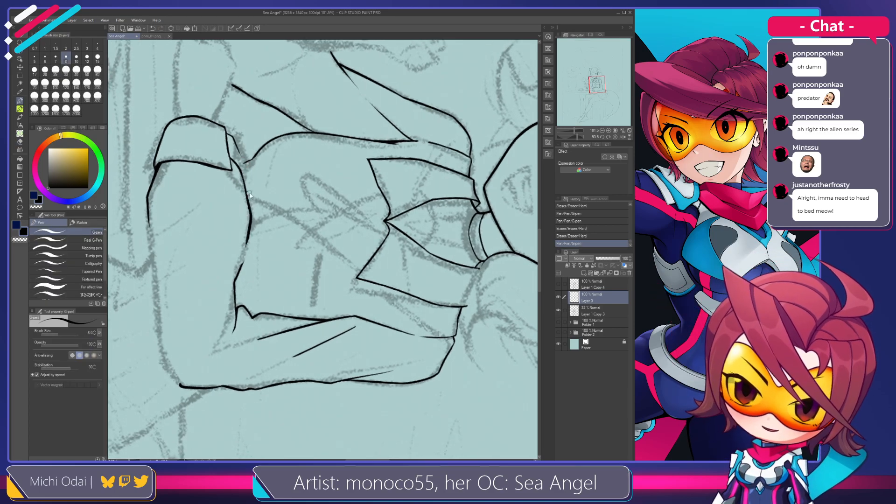
pyautogui.hotkey('ctrl', 'z')
pyautogui.moveTo(242, 175); pyautogui.dragTo(240, 238)
pyautogui.hotkey('ctrl', 'z')
pyautogui.moveTo(241, 171); pyautogui.dragTo(233, 266)
pyautogui.hotkey('ctrl', 'z')
# Ink a curved fold line from inside the sleeve near the cuff onto the forearm's lower edge.
pyautogui.moveTo(177, 214); pyautogui.dragTo(151, 314)
pyautogui.hotkey('ctrl', 'z')
pyautogui.moveTo(198, 200)
pyautogui.mouseDown()
pyautogui.moveTo(159, 302)
pyautogui.moveTo(150, 258)
pyautogui.moveTo(154, 326)
pyautogui.moveTo(167, 351)
pyautogui.mouseUp()
pyautogui.hotkey('ctrl', 'z')
pyautogui.hotkey('ctrl', 'z')
pyautogui.hotkey('ctrl', 'z')
pyautogui.moveTo(194, 198)
pyautogui.mouseDown()
pyautogui.moveTo(171, 238)
pyautogui.moveTo(157, 327)
pyautogui.moveTo(160, 266)
pyautogui.moveTo(163, 325)
pyautogui.mouseUp()
pyautogui.hotkey('ctrl', 'z')
pyautogui.hotkey('ctrl', 'z')
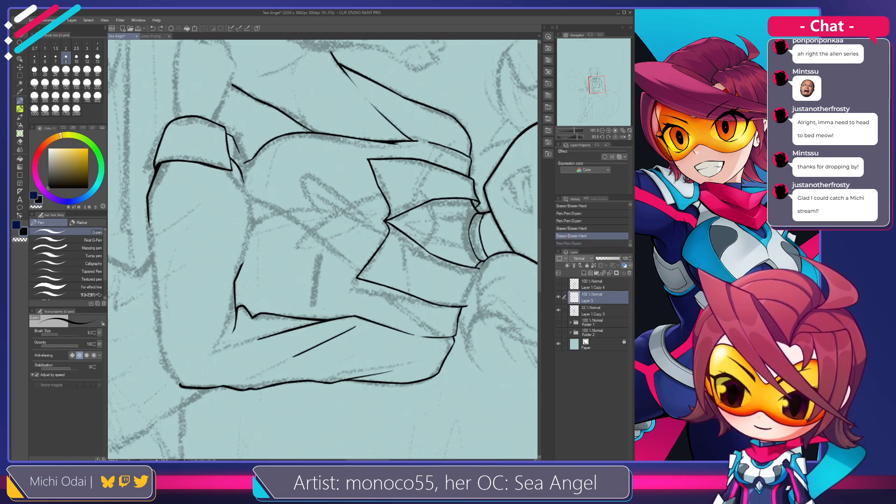
pyautogui.moveTo(194, 198)
pyautogui.mouseDown()
pyautogui.moveTo(157, 252)
pyautogui.moveTo(162, 288)
pyautogui.mouseUp()
pyautogui.moveTo(149, 211); pyautogui.dragTo(156, 244)
pyautogui.hotkey('ctrl', 'z')
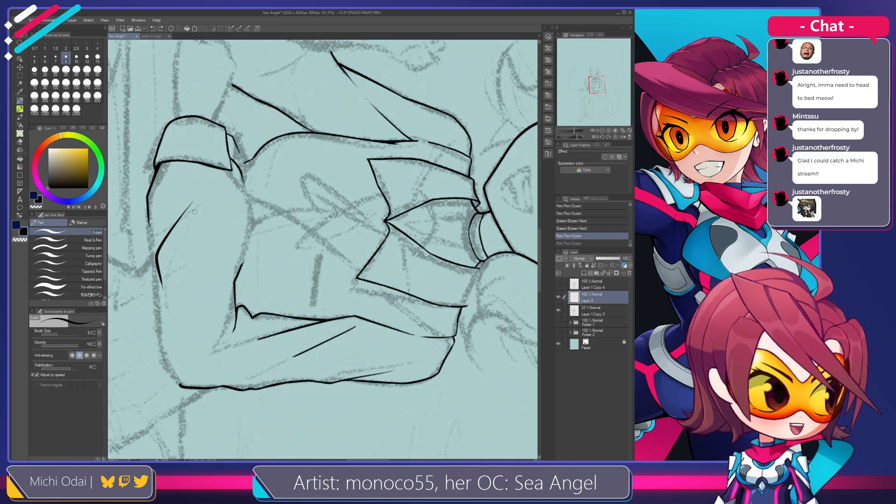
# Try short fold strokes inside the sleeve just past the cuff.
pyautogui.moveTo(183, 194)
pyautogui.mouseDown()
pyautogui.moveTo(216, 202)
pyautogui.moveTo(182, 234)
pyautogui.moveTo(186, 243)
pyautogui.mouseUp()
pyautogui.press('e')
pyautogui.press('p')
pyautogui.hotkey('ctrl', 'z')
pyautogui.moveTo(179, 204)
pyautogui.mouseDown()
pyautogui.moveTo(184, 242)
pyautogui.moveTo(210, 189)
pyautogui.mouseUp()
pyautogui.hotkey('ctrl', 'z')
# Rework the sleeve fold near the cuff as a shorter line close to the forearm's lower edge.
pyautogui.hotkey('shift', 'space')
pyautogui.moveTo(229, 106)
pyautogui.mouseDown()
pyautogui.moveTo(201, 128)
pyautogui.moveTo(155, 210)
pyautogui.moveTo(193, 109)
pyautogui.mouseUp()
pyautogui.press('e')
pyautogui.moveTo(236, 187)
pyautogui.mouseDown()
pyautogui.moveTo(222, 250)
pyautogui.moveTo(229, 289)
pyautogui.mouseUp()
pyautogui.press('p')
pyautogui.moveTo(196, 186)
pyautogui.mouseDown()
pyautogui.moveTo(209, 241)
pyautogui.moveTo(195, 208)
pyautogui.moveTo(205, 228)
pyautogui.mouseUp()
pyautogui.press('e')
pyautogui.press('p')
pyautogui.hotkey('ctrl', 'z')
pyautogui.hotkey('ctrl', 'z')
pyautogui.hotkey('ctrl', 'z')
# Try extending the forearm's lower edge from the sleeve fold toward the elbow.
pyautogui.moveTo(193, 191)
pyautogui.mouseDown()
pyautogui.moveTo(204, 250)
pyautogui.moveTo(231, 304)
pyautogui.mouseUp()
pyautogui.hotkey('ctrl', 'z')
pyautogui.hotkey('ctrl', 'z')
pyautogui.hotkey('ctrl', 'z')
pyautogui.hotkey('ctrl', 'z')
pyautogui.moveTo(203, 243)
pyautogui.mouseDown()
pyautogui.moveTo(235, 320)
pyautogui.moveTo(230, 315)
pyautogui.mouseUp()
pyautogui.hotkey('ctrl', 'z')
pyautogui.hotkey('ctrl', 'z')
pyautogui.hotkey('ctrl', 'z')
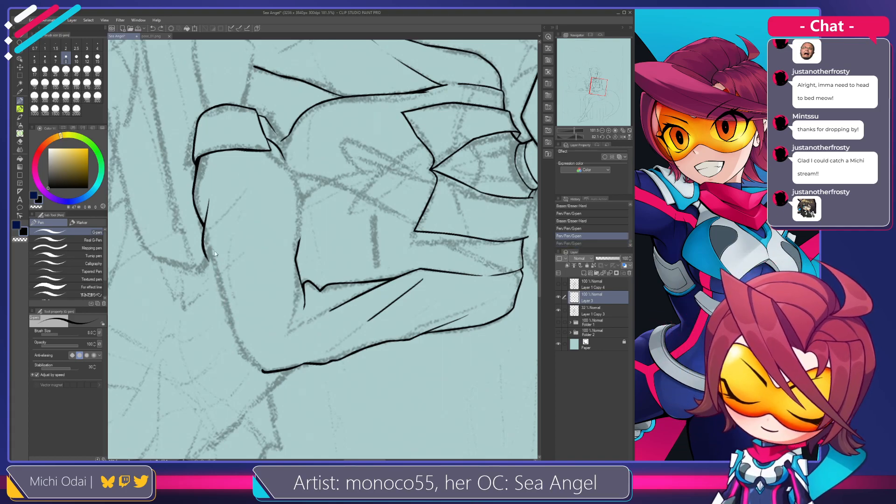
# Erase the loose end of the forearm's lower edge just past the sleeve fold.
pyautogui.press('r')
pyautogui.moveTo(315, 213)
pyautogui.mouseDown()
pyautogui.moveTo(346, 222)
pyautogui.moveTo(322, 278)
pyautogui.mouseUp()
pyautogui.press('space')
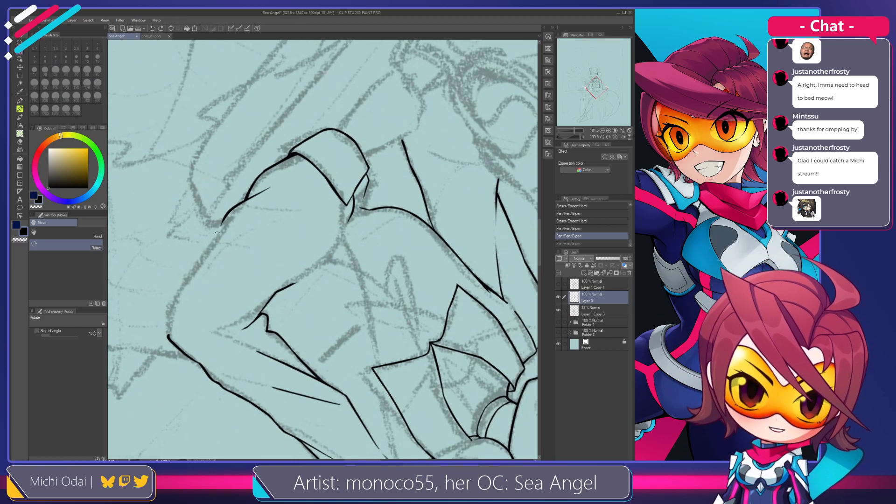
pyautogui.press('e')
pyautogui.moveTo(238, 216); pyautogui.dragTo(210, 254)
# Ink the forearm's lower edge in one smooth curve from the sleeve fold nearly to the elbow.
pyautogui.press('p')
pyautogui.moveTo(230, 212)
pyautogui.mouseDown()
pyautogui.moveTo(186, 294)
pyautogui.moveTo(222, 222)
pyautogui.moveTo(172, 301)
pyautogui.moveTo(208, 239)
pyautogui.moveTo(172, 305)
pyautogui.mouseUp()
pyautogui.hotkey('ctrl', 'z')
pyautogui.hotkey('ctrl', 'z')
pyautogui.hotkey('ctrl', 'z')
pyautogui.hotkey('ctrl', 'z')
pyautogui.moveTo(233, 206); pyautogui.dragTo(172, 306)
pyautogui.moveTo(226, 215); pyautogui.dragTo(188, 273)
pyautogui.hotkey('ctrl', 'z')
pyautogui.hotkey('ctrl', 'z')
pyautogui.moveTo(230, 212); pyautogui.dragTo(178, 303)
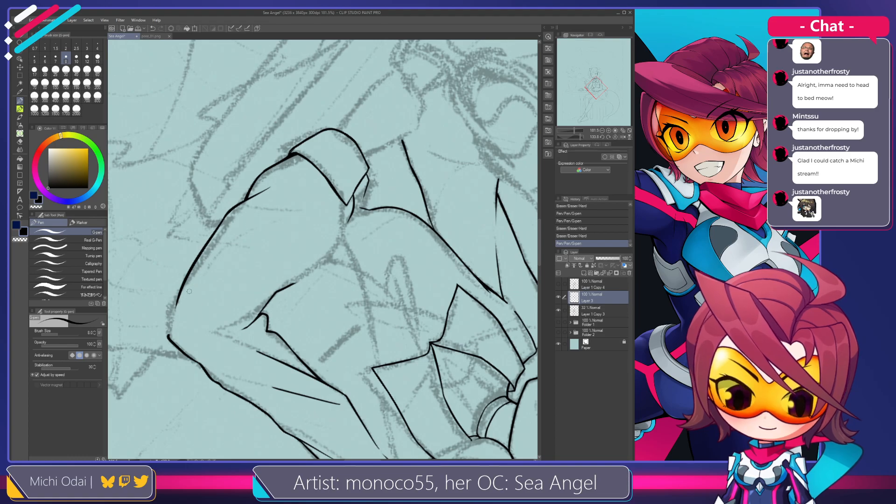
# Trim the tail of the forearm's lower edge and ink the outline around the elbow to meet the upper sleeve.
pyautogui.press('e')
pyautogui.moveTo(204, 261)
pyautogui.mouseDown()
pyautogui.moveTo(174, 316)
pyautogui.moveTo(189, 287)
pyautogui.moveTo(178, 301)
pyautogui.mouseUp()
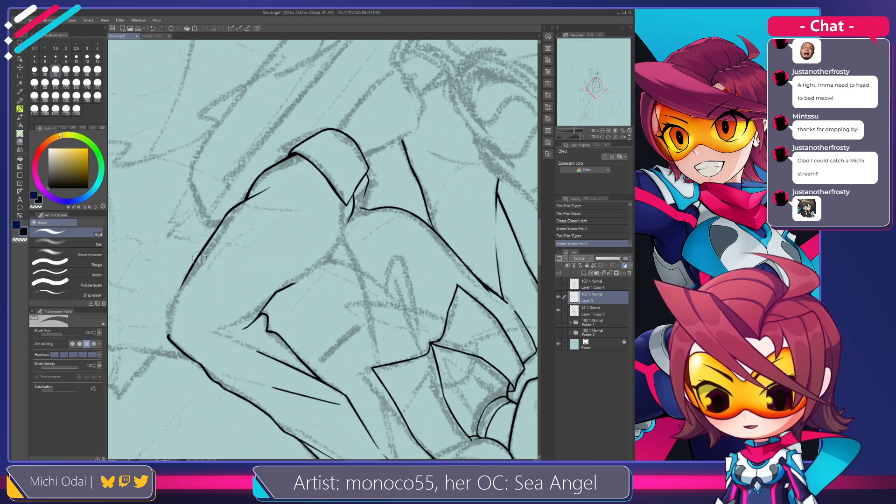
pyautogui.press('p')
pyautogui.moveTo(206, 247); pyautogui.dragTo(169, 318)
pyautogui.hotkey('ctrl', 'z')
pyautogui.moveTo(193, 266)
pyautogui.mouseDown()
pyautogui.moveTo(168, 338)
pyautogui.moveTo(174, 326)
pyautogui.moveTo(326, 379)
pyautogui.moveTo(431, 301)
pyautogui.moveTo(432, 284)
pyautogui.moveTo(298, 315)
pyautogui.mouseUp()
pyautogui.press('e')
pyautogui.press('r')
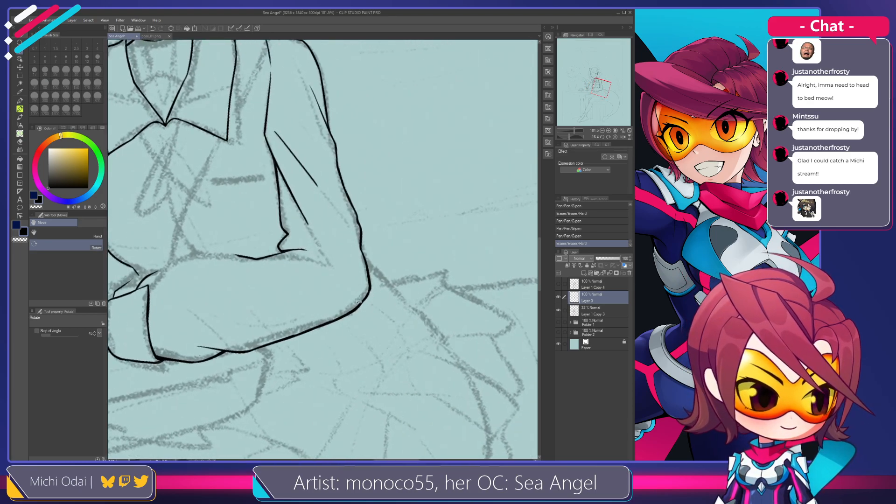
pyautogui.press('p')
pyautogui.moveTo(366, 293)
pyautogui.mouseDown()
pyautogui.moveTo(362, 304)
pyautogui.moveTo(411, 301)
pyautogui.moveTo(419, 334)
pyautogui.mouseUp()
# Clean up beside the cuff's top corner and ink the start of the forearm's upper edge from there.
pyautogui.press('r')
pyautogui.moveTo(417, 254); pyautogui.dragTo(264, 257)
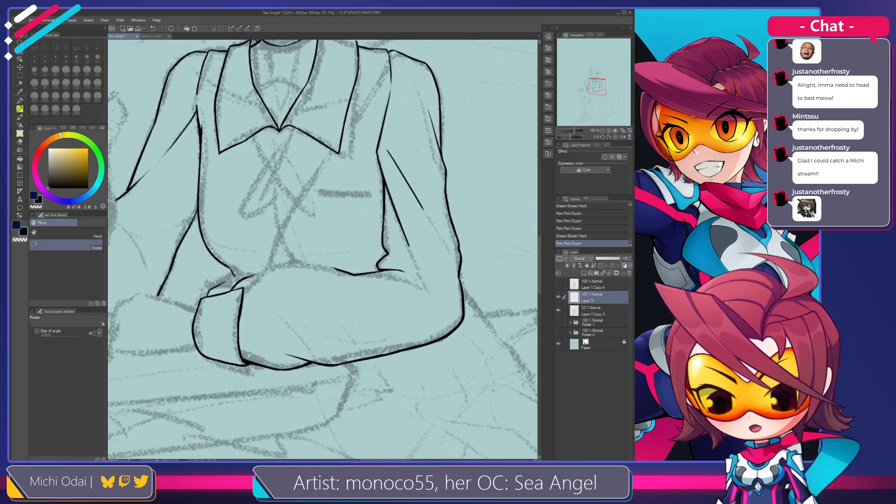
pyautogui.press('e')
pyautogui.moveTo(232, 286); pyautogui.dragTo(279, 264)
pyautogui.press('p')
pyautogui.hotkey('ctrl', 'z')
pyautogui.hotkey('ctrl', 'z')
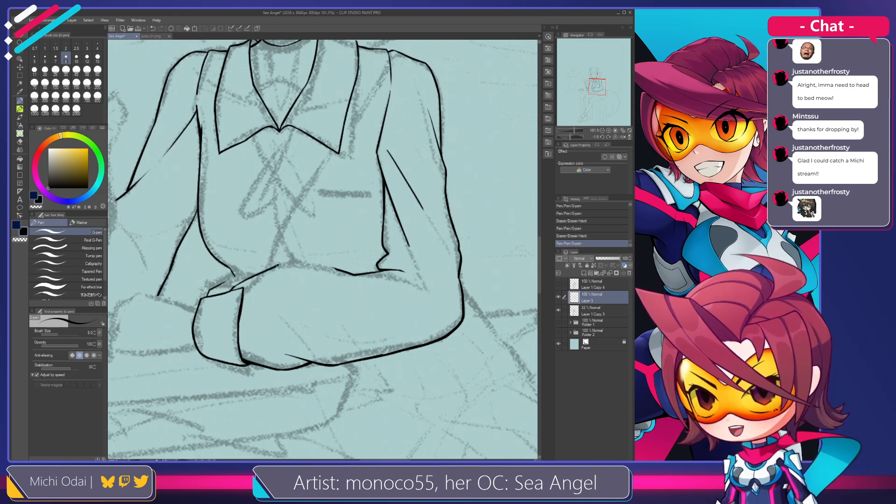
# Erase the start of the forearm's upper edge and try new strokes from the cuff corner across the forearm.
pyautogui.press('r')
pyautogui.moveTo(280, 219); pyautogui.dragTo(280, 261)
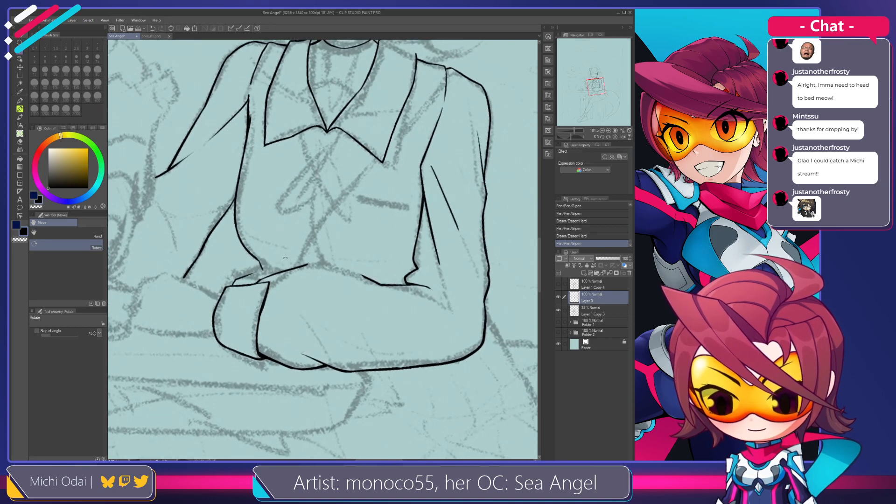
pyautogui.press('p')
pyautogui.hotkey('ctrl', 'z')
pyautogui.press('e')
pyautogui.moveTo(263, 274)
pyautogui.mouseDown()
pyautogui.moveTo(287, 266)
pyautogui.moveTo(315, 262)
pyautogui.mouseUp()
pyautogui.press('p')
pyautogui.hotkey('ctrl', 'z')
pyautogui.moveTo(261, 282)
pyautogui.mouseDown()
pyautogui.moveTo(313, 268)
pyautogui.moveTo(368, 280)
pyautogui.mouseUp()
pyautogui.hotkey('ctrl', 'z')
pyautogui.moveTo(315, 271)
pyautogui.mouseDown()
pyautogui.moveTo(385, 286)
pyautogui.moveTo(373, 282)
pyautogui.mouseUp()
pyautogui.hotkey('ctrl', 'z')
pyautogui.hotkey('ctrl', 'z')
# Ink the forearm's upper edge through to the inner elbow fold and trim the overlap where the lines join.
pyautogui.press('r')
pyautogui.moveTo(305, 269)
pyautogui.mouseDown()
pyautogui.moveTo(387, 287)
pyautogui.moveTo(307, 284)
pyautogui.moveTo(274, 267)
pyautogui.moveTo(263, 228)
pyautogui.moveTo(276, 194)
pyautogui.moveTo(244, 269)
pyautogui.mouseUp()
pyautogui.hotkey('ctrl', 'z')
pyautogui.press('p')
pyautogui.hotkey('ctrl', 'z')
pyautogui.hotkey('ctrl', 'z')
pyautogui.moveTo(274, 196); pyautogui.dragTo(243, 268)
pyautogui.moveTo(262, 225); pyautogui.dragTo(258, 229)
pyautogui.moveTo(275, 198); pyautogui.dragTo(265, 220)
pyautogui.press('e')
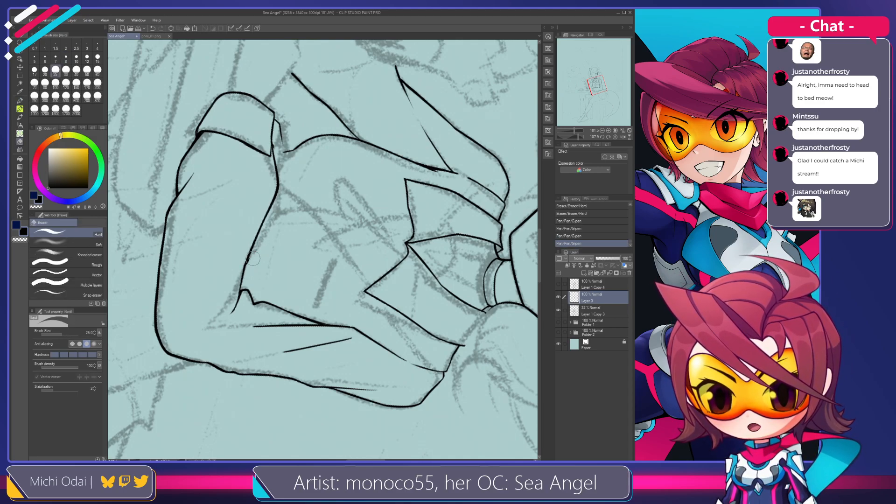
pyautogui.moveTo(256, 251); pyautogui.dragTo(242, 274)
# Erase the far rim lines between the cuff's top edge and the lower end of the chest outline.
pyautogui.press('p')
pyautogui.press('r')
pyautogui.moveTo(252, 176)
pyautogui.mouseDown()
pyautogui.moveTo(221, 253)
pyautogui.moveTo(249, 321)
pyautogui.moveTo(290, 261)
pyautogui.moveTo(280, 260)
pyautogui.mouseUp()
pyautogui.press('e')
pyautogui.click(277, 269)
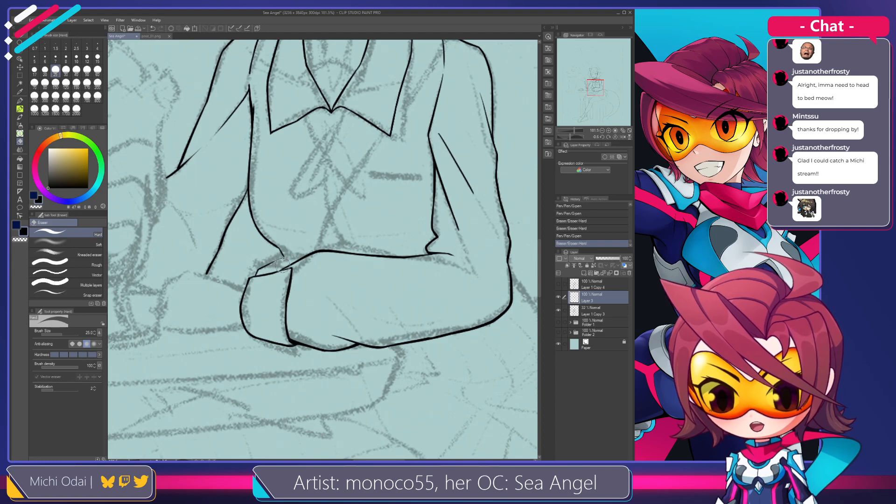
pyautogui.hotkey('ctrl', 'z')
pyautogui.moveTo(279, 266)
pyautogui.mouseDown()
pyautogui.moveTo(311, 250)
pyautogui.moveTo(278, 250)
pyautogui.moveTo(267, 224)
pyautogui.moveTo(259, 280)
pyautogui.moveTo(274, 283)
pyautogui.mouseUp()
pyautogui.press('p')
pyautogui.hotkey('ctrl', 'z')
pyautogui.press('e')
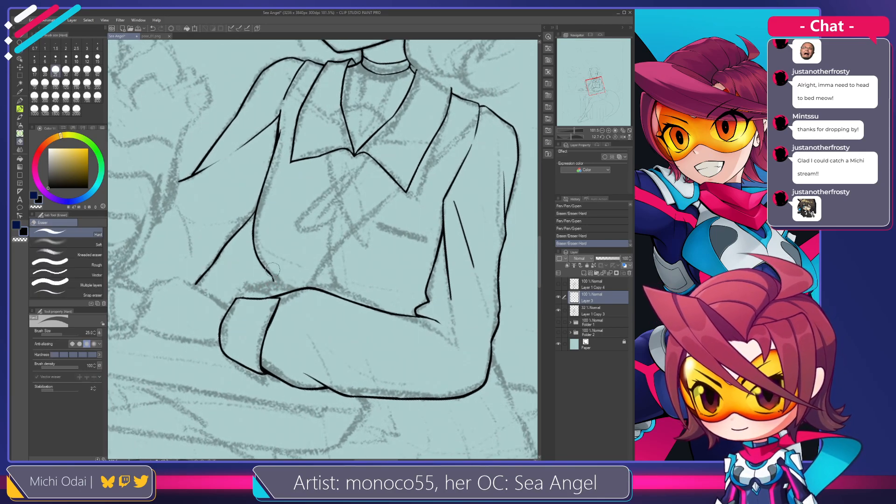
# Try short vertical strokes from the chest outline's lower end down to the forearm's upper edge.
pyautogui.press('p')
pyautogui.moveTo(268, 282); pyautogui.dragTo(269, 295)
pyautogui.hotkey('ctrl', 'z')
pyautogui.hotkey('ctrl', 'z')
pyautogui.hotkey('ctrl', 'z')
pyautogui.hotkey('ctrl', 'z')
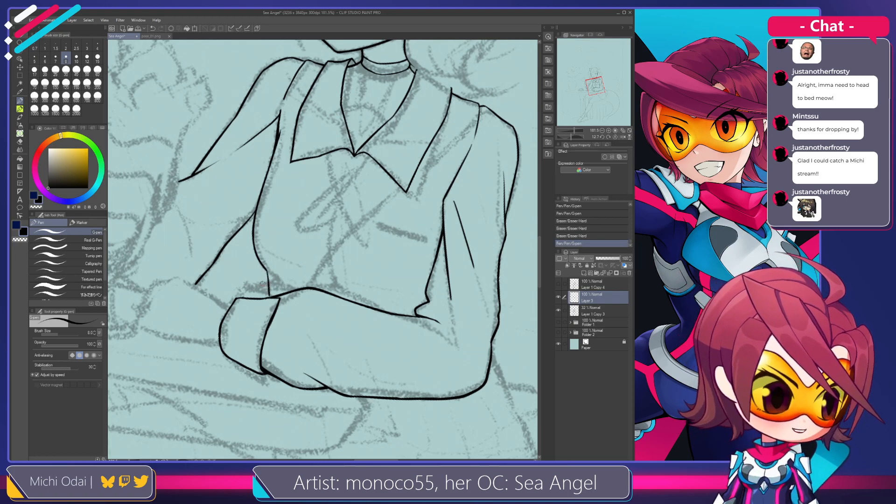
pyautogui.hotkey('ctrl', 'z')
pyautogui.hotkey('ctrl', 'z')
pyautogui.moveTo(267, 273)
pyautogui.mouseDown()
pyautogui.moveTo(274, 304)
pyautogui.moveTo(268, 297)
pyautogui.mouseUp()
pyautogui.hotkey('ctrl', 'z')
pyautogui.hotkey('ctrl', 'z')
pyautogui.hotkey('ctrl', 'z')
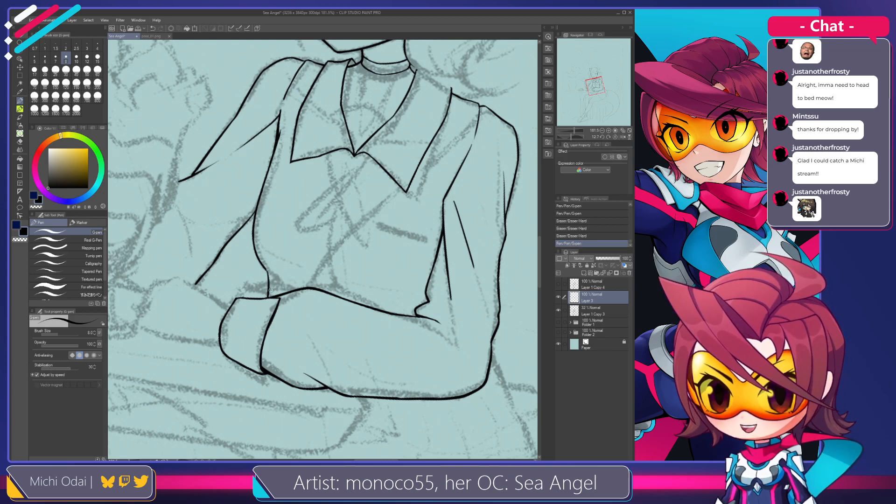
pyautogui.hotkey('ctrl', 'z')
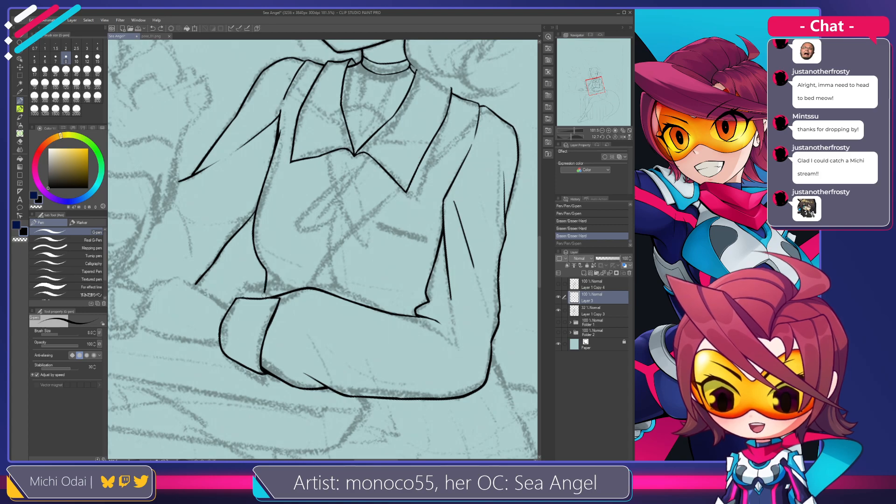
# Ink a short line linking the lower end of the chest outline to the forearm beside the cuff.
pyautogui.moveTo(265, 268)
pyautogui.mouseDown()
pyautogui.moveTo(280, 281)
pyautogui.moveTo(264, 291)
pyautogui.moveTo(275, 297)
pyautogui.mouseUp()
pyautogui.hotkey('ctrl', 'z')
pyautogui.hotkey('ctrl', 'z')
pyautogui.hotkey('ctrl', 'z')
pyautogui.hotkey('ctrl', 'z')
pyautogui.hotkey('ctrl', 'z')
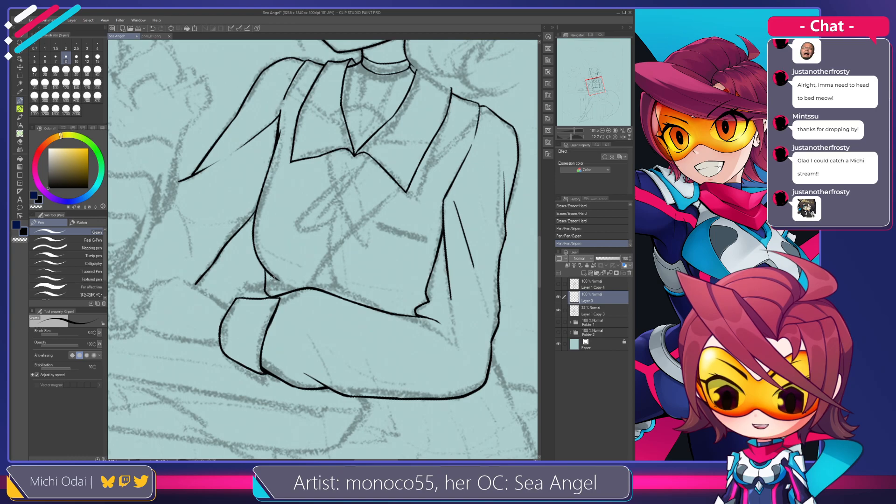
# Trim the chest outline's overshooting tail and rework the corner where it turns down toward the forearm.
pyautogui.press('e')
pyautogui.press('p')
pyautogui.moveTo(271, 265); pyautogui.dragTo(266, 285)
pyautogui.hotkey('ctrl', 'z')
pyautogui.hotkey('ctrl', 'z')
pyautogui.hotkey('ctrl', 'z')
pyautogui.hotkey('ctrl', 'z')
pyautogui.hotkey('ctrl', 'z')
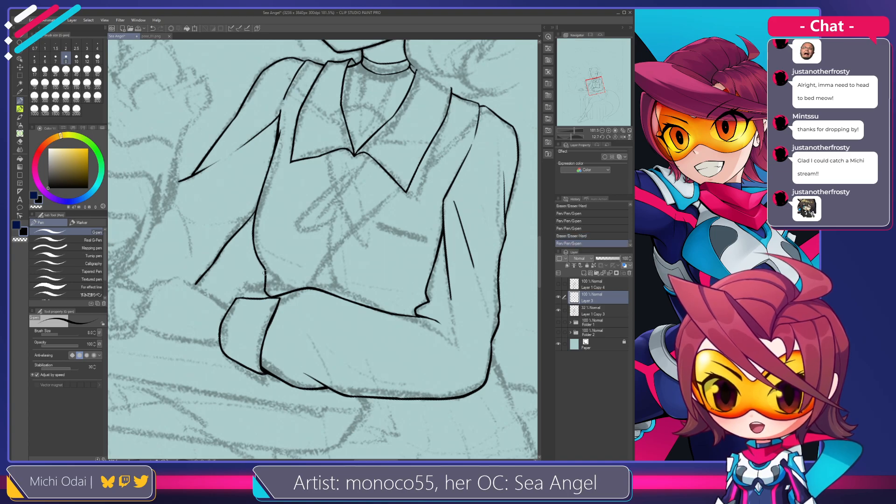
# Erase the stray ink where the short connecting line meets the forearm and cuff.
pyautogui.press('e')
pyautogui.click(321, 180)
pyautogui.hotkey('shift', 'space')
pyautogui.moveTo(265, 290)
pyautogui.mouseDown()
pyautogui.moveTo(273, 299)
pyautogui.moveTo(267, 281)
pyautogui.mouseUp()
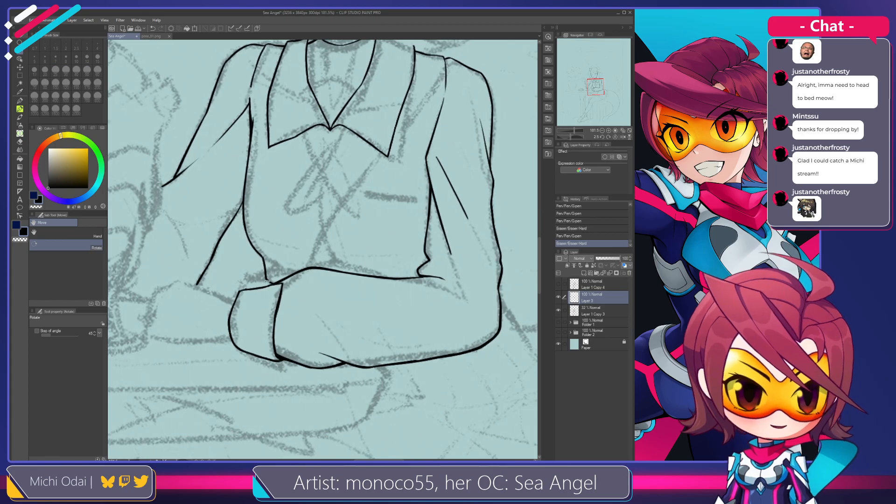
pyautogui.click(264, 280)
pyautogui.press('space')
pyautogui.moveTo(320, 210)
pyautogui.mouseDown()
pyautogui.moveTo(342, 232)
pyautogui.moveTo(297, 219)
pyautogui.moveTo(296, 235)
pyautogui.mouseUp()
pyautogui.press('p')
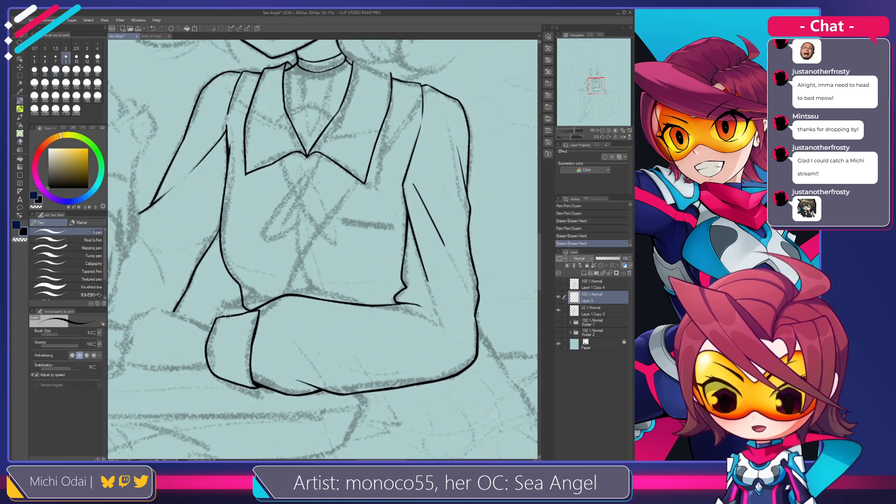
# Ink the cuff's far rim just above its top edge and trim where it meets the forearm.
pyautogui.hotkey('ctrl', 'z')
pyautogui.moveTo(227, 312); pyautogui.dragTo(248, 306)
pyautogui.hotkey('ctrl', 'z')
pyautogui.hotkey('ctrl', 'y')
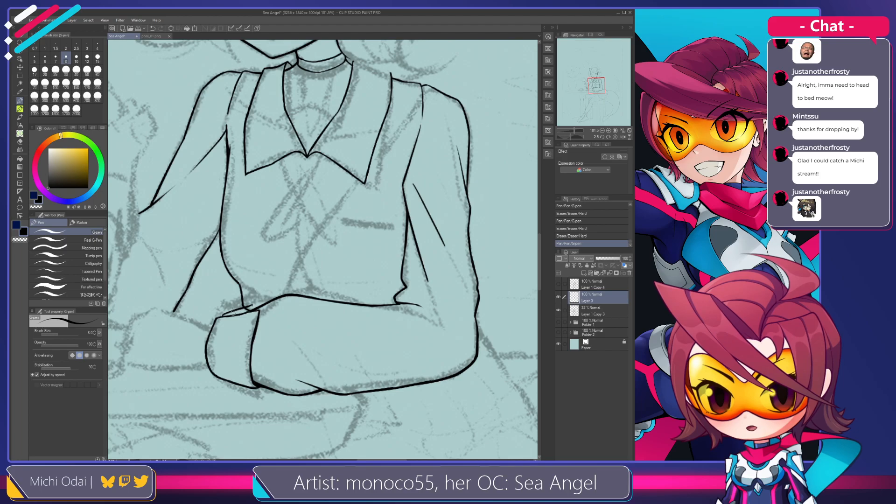
pyautogui.press('e')
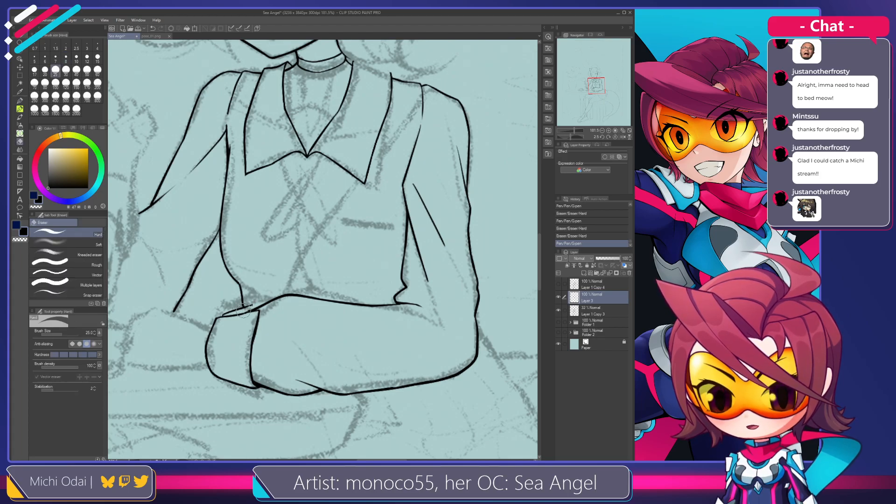
pyautogui.moveTo(245, 309); pyautogui.dragTo(251, 304)
pyautogui.press('p')
pyautogui.hotkey('ctrl', 'z')
pyautogui.hotkey('ctrl', 'y')
pyautogui.hotkey('ctrl', 'z')
pyautogui.hotkey('ctrl', 'y')
# Redraw the cuff's far rim line and compare the drawing with and without the new stroke.
pyautogui.moveTo(222, 316)
pyautogui.mouseDown()
pyautogui.moveTo(250, 307)
pyautogui.moveTo(258, 327)
pyautogui.moveTo(250, 307)
pyautogui.mouseUp()
pyautogui.hotkey('ctrl', 'z')
pyautogui.press('e')
pyautogui.press('p')
pyautogui.hotkey('ctrl', 'z')
pyautogui.hotkey('ctrl', 'y')
pyautogui.hotkey('ctrl', 'z')
pyautogui.hotkey('ctrl', 'y')
pyautogui.hotkey('ctrl', 'z')
pyautogui.hotkey('ctrl', 'y')
pyautogui.hotkey('ctrl', 'z')
pyautogui.hotkey('ctrl', 'y')
pyautogui.hotkey('ctrl', 'z')
pyautogui.hotkey('ctrl', 'y')
pyautogui.hotkey('ctrl', 'z')
pyautogui.hotkey('ctrl', 'y')
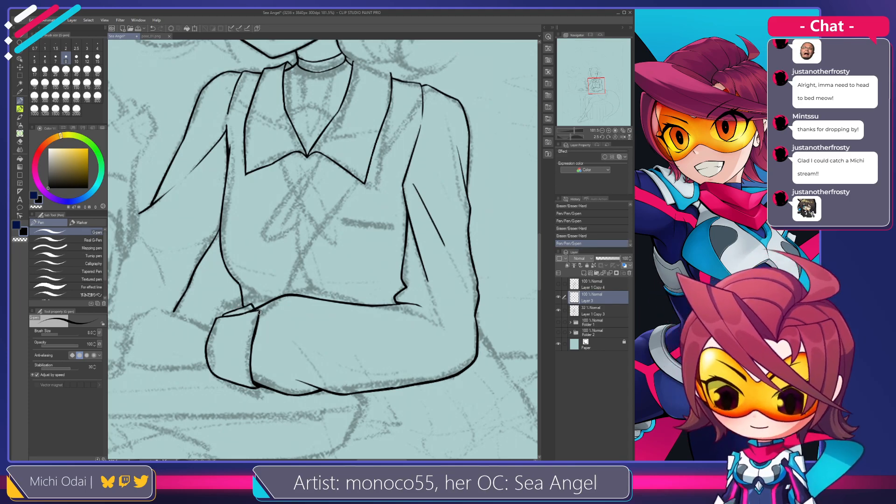
# Clean up around the cuff's far rim in a rotated view and re-ink its short edge.
pyautogui.moveTo(235, 310); pyautogui.dragTo(252, 305)
pyautogui.hotkey('ctrl', 'z')
pyautogui.press('space')
pyautogui.moveTo(325, 279)
pyautogui.mouseDown()
pyautogui.moveTo(383, 232)
pyautogui.moveTo(355, 197)
pyautogui.mouseUp()
pyautogui.press('e')
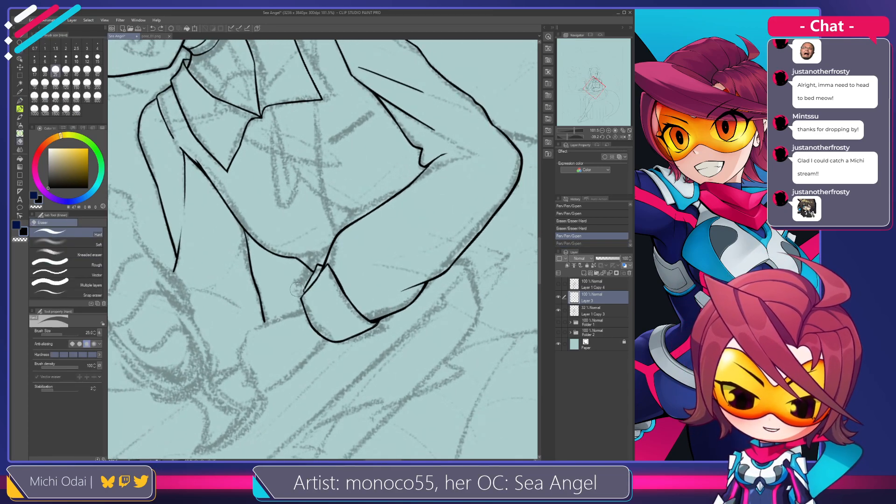
pyautogui.moveTo(310, 277)
pyautogui.mouseDown()
pyautogui.moveTo(301, 285)
pyautogui.moveTo(316, 273)
pyautogui.moveTo(302, 259)
pyautogui.moveTo(275, 282)
pyautogui.mouseUp()
pyautogui.press('p')
pyautogui.hotkey('ctrl', 'z')
pyautogui.hotkey('ctrl', 'z')
pyautogui.hotkey('ctrl', 'z')
pyautogui.hotkey('ctrl', 'y')
pyautogui.moveTo(281, 284)
pyautogui.mouseDown()
pyautogui.moveTo(320, 201)
pyautogui.moveTo(351, 190)
pyautogui.moveTo(264, 213)
pyautogui.moveTo(265, 310)
pyautogui.mouseUp()
# Erase and re-ink the lower curve of the chest outline as it runs down toward the cuff.
pyautogui.press('e')
pyautogui.moveTo(261, 225)
pyautogui.mouseDown()
pyautogui.moveTo(256, 308)
pyautogui.moveTo(248, 278)
pyautogui.moveTo(261, 313)
pyautogui.mouseUp()
pyautogui.press('p')
pyautogui.hotkey('ctrl', 'z')
pyautogui.hotkey('ctrl', 'z')
pyautogui.moveTo(257, 233); pyautogui.dragTo(268, 319)
pyautogui.press('e')
pyautogui.hotkey('ctrl', 'z')
pyautogui.press('p')
pyautogui.moveTo(249, 282)
pyautogui.mouseDown()
pyautogui.moveTo(262, 318)
pyautogui.moveTo(249, 278)
pyautogui.moveTo(251, 303)
pyautogui.moveTo(279, 327)
pyautogui.mouseUp()
pyautogui.hotkey('ctrl', 'z')
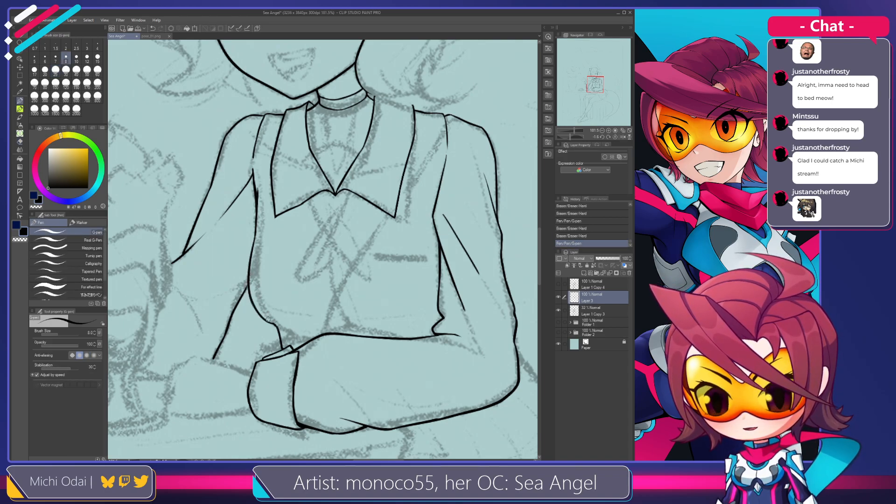
# Trim and retouch the corner at the lower end of the chest outline above the cuff.
pyautogui.press('e')
pyautogui.moveTo(278, 324)
pyautogui.mouseDown()
pyautogui.moveTo(271, 320)
pyautogui.moveTo(277, 327)
pyautogui.mouseUp()
pyautogui.press('p')
pyautogui.hotkey('ctrl', 'z')
pyautogui.hotkey('ctrl', 'z')
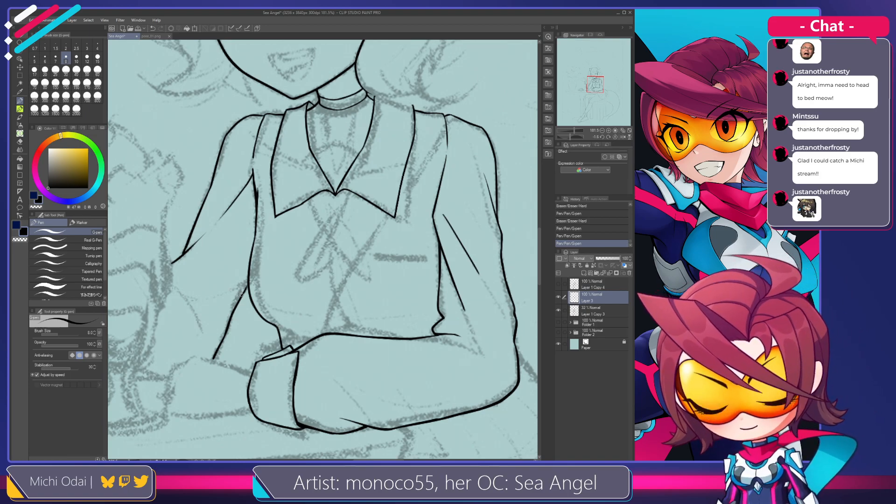
pyautogui.moveTo(283, 272)
pyautogui.mouseDown()
pyautogui.moveTo(262, 254)
pyautogui.moveTo(228, 264)
pyautogui.mouseUp()
pyautogui.hotkey('ctrl', 'z')
pyautogui.hotkey('ctrl', 'z')
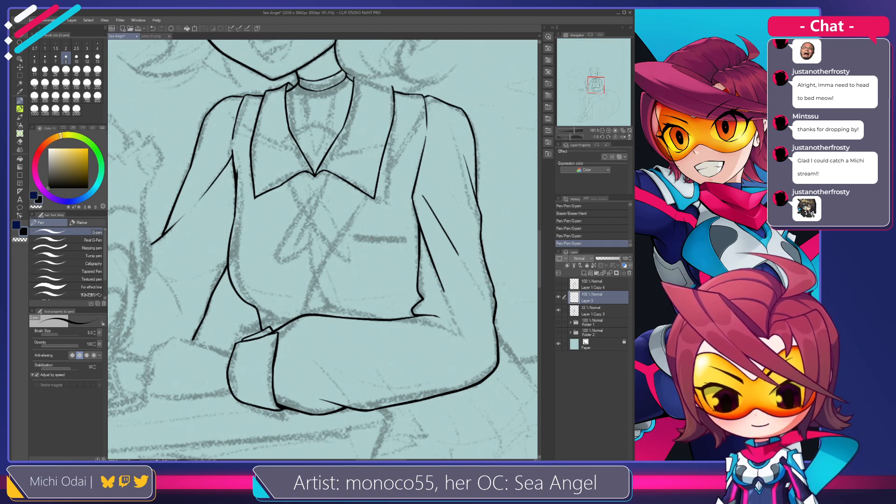
# Ink the left edge of the tie knot inside the collar opening, running down to the collar's point.
pyautogui.moveTo(374, 237)
pyautogui.mouseDown()
pyautogui.moveTo(358, 243)
pyautogui.moveTo(364, 231)
pyautogui.moveTo(383, 252)
pyautogui.mouseUp()
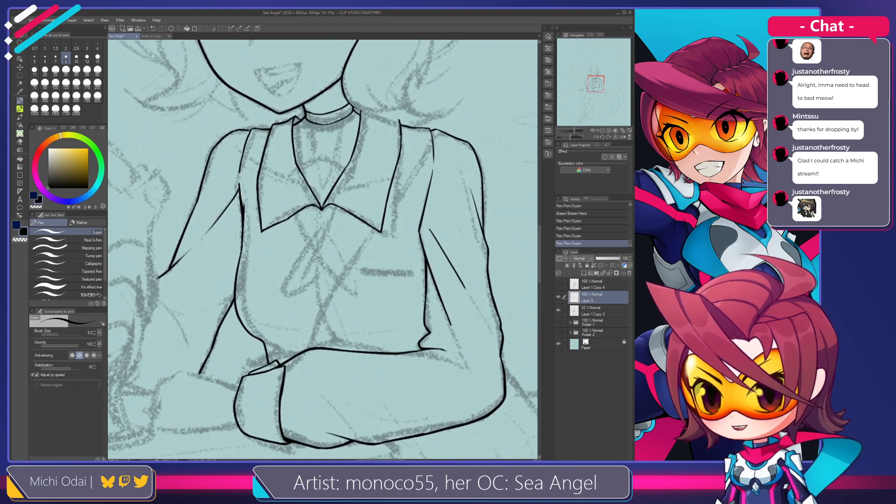
pyautogui.moveTo(321, 202); pyautogui.dragTo(329, 229)
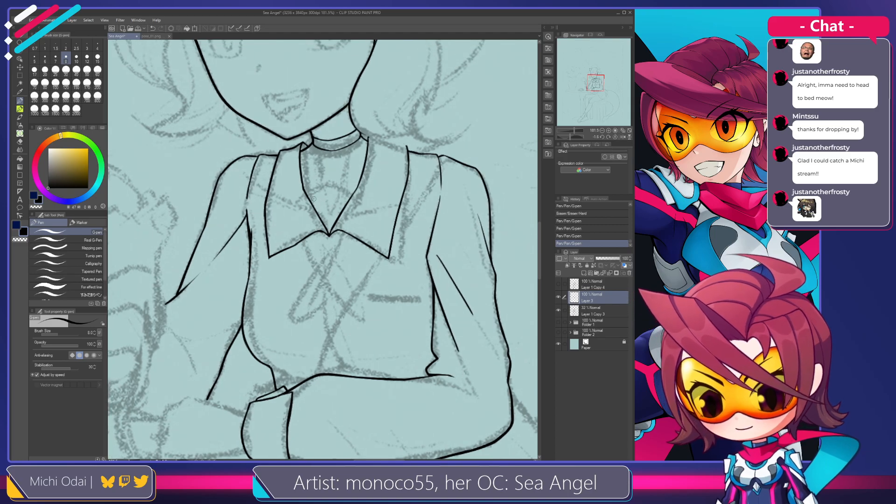
pyautogui.press('p')
pyautogui.moveTo(311, 184); pyautogui.dragTo(323, 215)
pyautogui.hotkey('ctrl', 'z')
pyautogui.press('p')
pyautogui.moveTo(314, 184); pyautogui.dragTo(328, 236)
pyautogui.hotkey('ctrl', 'z')
pyautogui.hotkey('ctrl', 'z')
pyautogui.moveTo(316, 186); pyautogui.dragTo(328, 235)
pyautogui.hotkey('ctrl', 'z')
pyautogui.moveTo(317, 186); pyautogui.dragTo(328, 235)
pyautogui.hotkey('ctrl', 'z')
pyautogui.moveTo(316, 186); pyautogui.dragTo(328, 235)
pyautogui.hotkey('ctrl', 'z')
pyautogui.moveTo(316, 187); pyautogui.dragTo(322, 218)
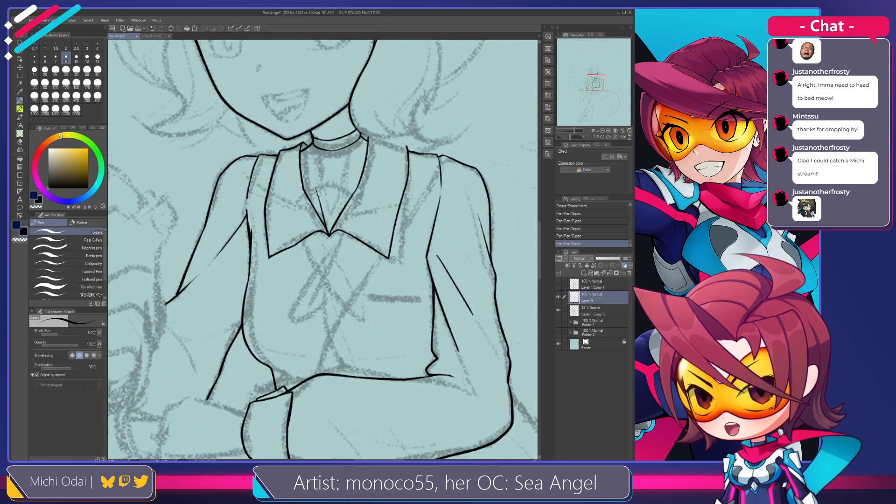
# Add a second stroke alongside the tie knot's left edge, retrying it for a cleaner taper.
pyautogui.moveTo(317, 187)
pyautogui.mouseDown()
pyautogui.moveTo(333, 183)
pyautogui.moveTo(322, 212)
pyautogui.mouseUp()
pyautogui.hotkey('ctrl', 'z')
pyautogui.hotkey('ctrl', 'z')
pyautogui.hotkey('ctrl', 'z')
pyautogui.hotkey('ctrl', 'z')
pyautogui.hotkey('ctrl', 'z')
pyautogui.hotkey('ctrl', 'z')
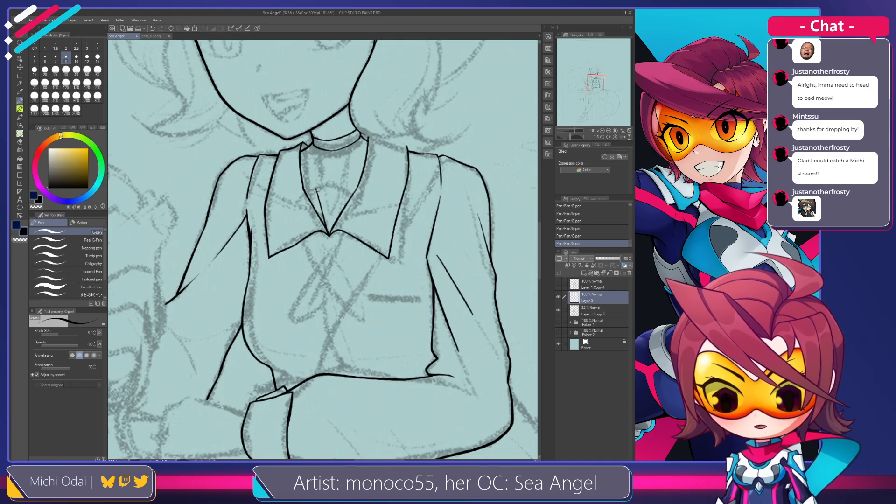
# Trim the upper ends of the tie knot's lines and ink a curved top edge across them.
pyautogui.press('e')
pyautogui.moveTo(312, 181)
pyautogui.mouseDown()
pyautogui.moveTo(336, 187)
pyautogui.moveTo(320, 198)
pyautogui.moveTo(326, 191)
pyautogui.mouseUp()
pyautogui.press('p')
pyautogui.hotkey('ctrl', 'z')
pyautogui.hotkey('ctrl', 'y')
pyautogui.hotkey('ctrl', 'z')
pyautogui.hotkey('ctrl', 'z')
pyautogui.hotkey('ctrl', 'z')
pyautogui.press('e')
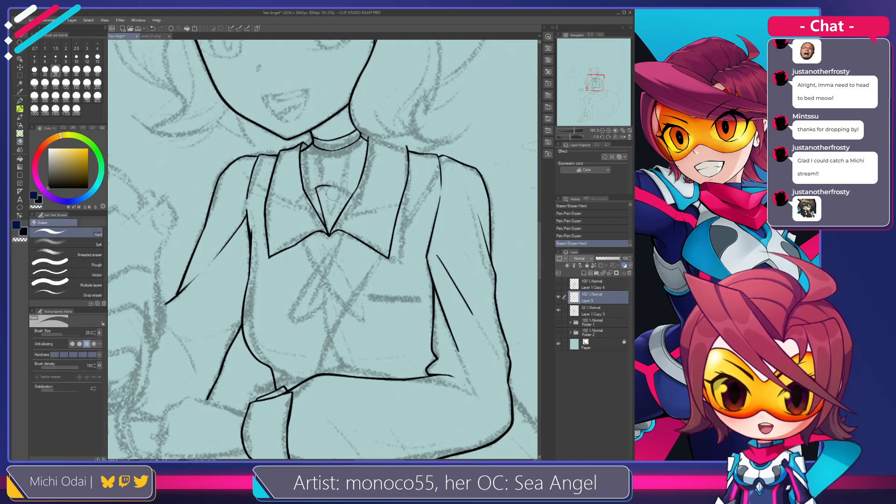
pyautogui.press('p')
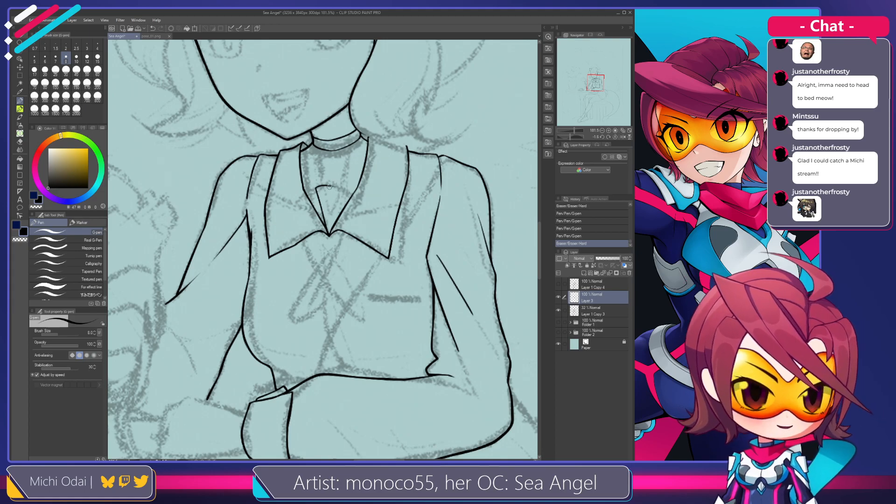
# Ink a small side fold between the tie knot's left edge and the collar opening.
pyautogui.moveTo(317, 189)
pyautogui.mouseDown()
pyautogui.moveTo(321, 203)
pyautogui.moveTo(328, 183)
pyautogui.moveTo(319, 218)
pyautogui.mouseUp()
pyautogui.hotkey('ctrl', 'z')
pyautogui.hotkey('ctrl', 'z')
pyautogui.hotkey('ctrl', 'z')
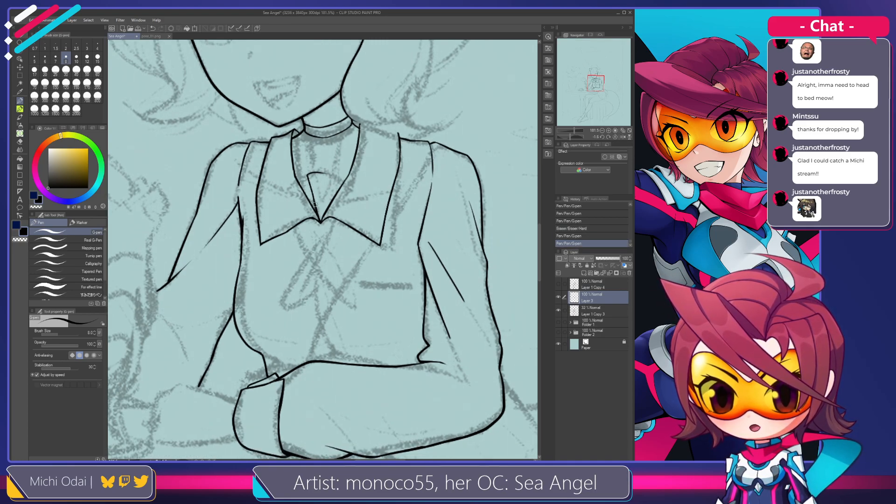
pyautogui.moveTo(302, 181); pyautogui.dragTo(310, 213)
pyautogui.hotkey('ctrl', 'z')
pyautogui.hotkey('ctrl', 'z')
pyautogui.hotkey('ctrl', 'z')
pyautogui.hotkey('ctrl', 'z')
pyautogui.hotkey('ctrl', 'z')
pyautogui.hotkey('ctrl', 'z')
pyautogui.hotkey('ctrl', 'z')
pyautogui.hotkey('ctrl', 'z')
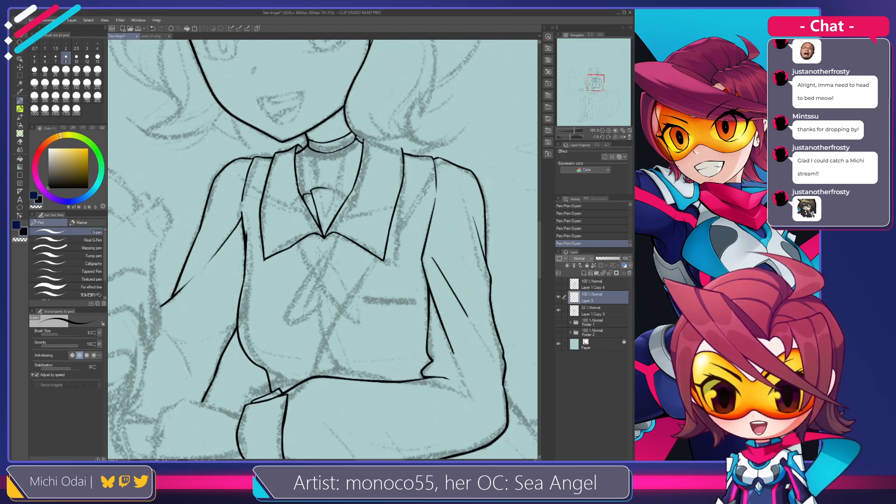
# Reduce the eraser size and clean up the overlapping lines inside the tie knot's left fold.
pyautogui.moveTo(326, 184); pyautogui.dragTo(296, 201)
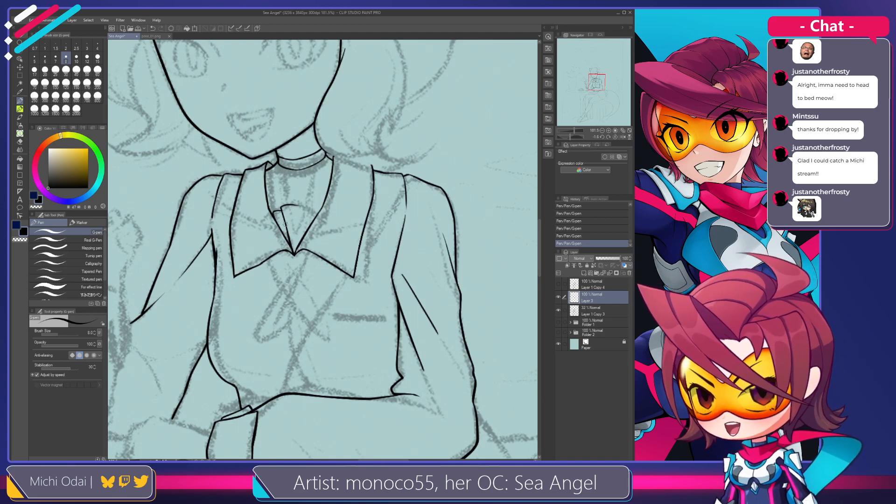
pyautogui.press('e')
pyautogui.moveTo(287, 226)
pyautogui.mouseDown()
pyautogui.moveTo(283, 207)
pyautogui.moveTo(297, 236)
pyautogui.mouseUp()
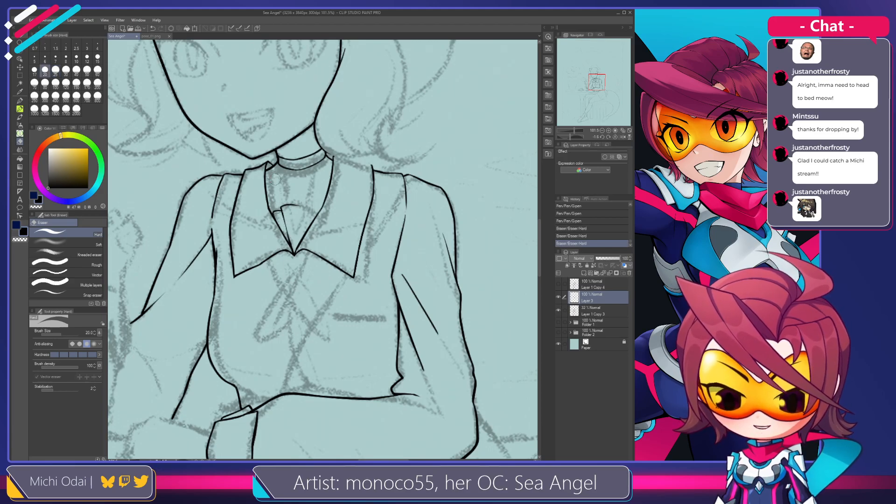
pyautogui.press('[')
pyautogui.press('[')
pyautogui.press('[')
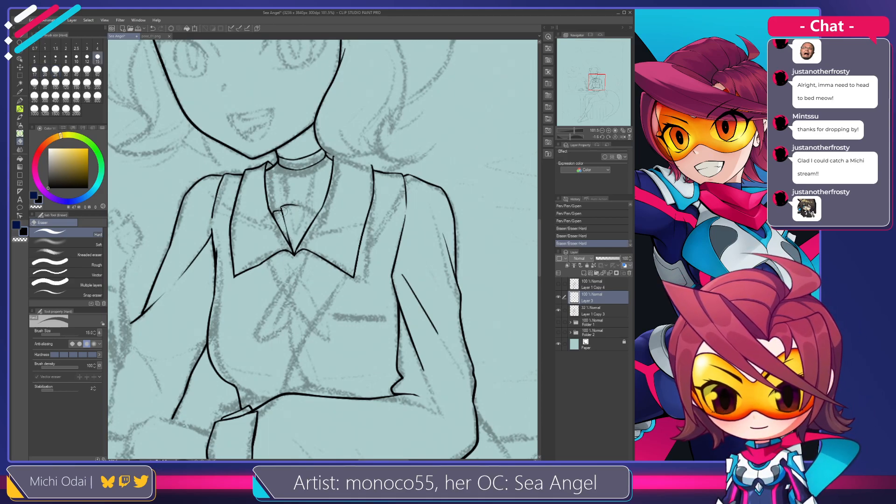
pyautogui.moveTo(286, 217); pyautogui.dragTo(287, 232)
pyautogui.press('p')
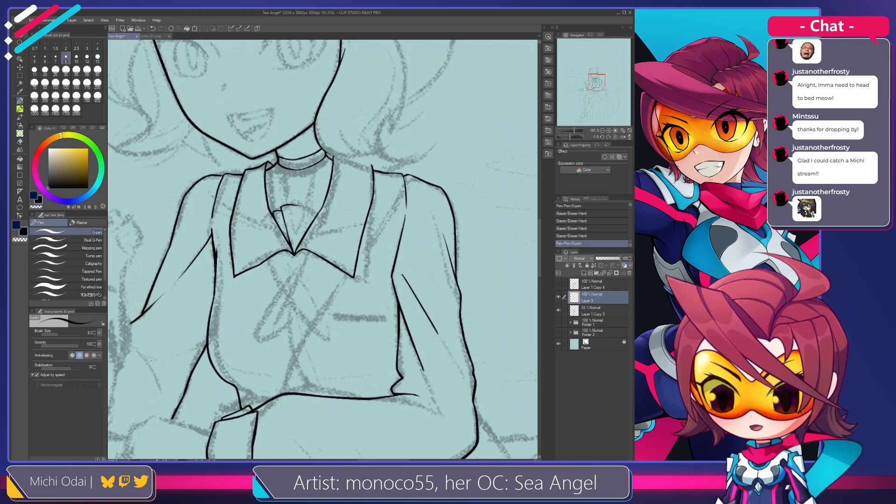
pyautogui.press('e')
pyautogui.moveTo(285, 214); pyautogui.dragTo(291, 239)
# Retouch the tie knot's left fold line and try a stroke along the knot's curved top.
pyautogui.press('p')
pyautogui.hotkey('ctrl', 'z')
pyautogui.moveTo(281, 207); pyautogui.dragTo(289, 241)
pyautogui.hotkey('ctrl', 'z')
pyautogui.hotkey('ctrl', 'z')
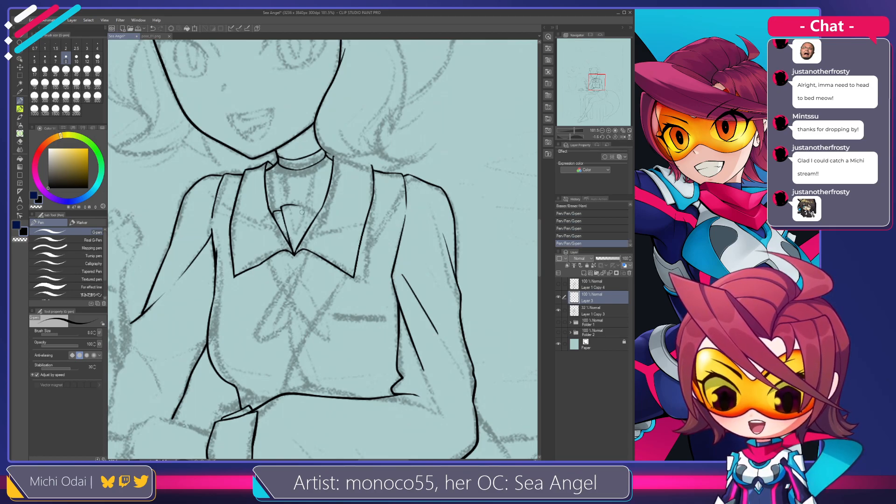
pyautogui.moveTo(296, 204); pyautogui.dragTo(306, 209)
pyautogui.hotkey('ctrl', 'z')
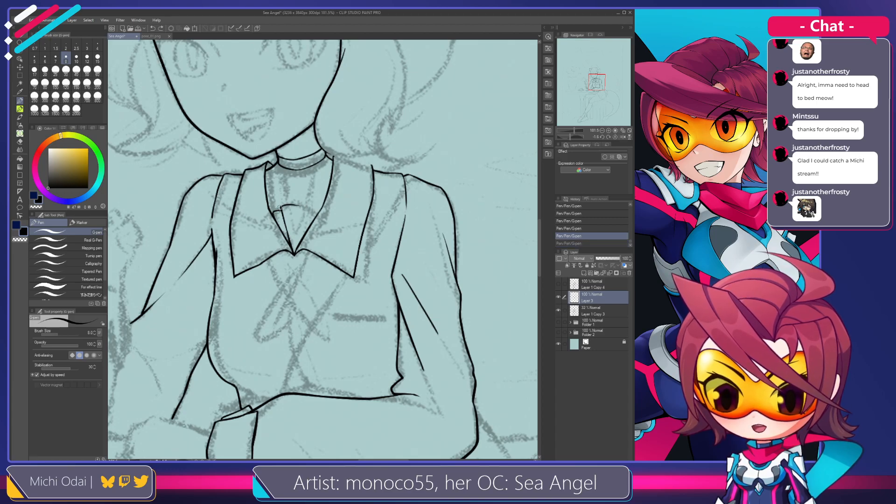
# Clean up the tie knot's curved top edge and retry its line beside the left fold.
pyautogui.press('e')
pyautogui.moveTo(278, 207); pyautogui.dragTo(305, 209)
pyautogui.press('p')
pyautogui.hotkey('ctrl', 'z')
pyautogui.hotkey('ctrl', 'z')
pyautogui.hotkey('ctrl', 'z')
# Erase overlapping lines inside the tie knot and re-ink the middle fold's right edge down to the knot's tip.
pyautogui.press('e')
pyautogui.moveTo(287, 203)
pyautogui.mouseDown()
pyautogui.moveTo(306, 210)
pyautogui.moveTo(296, 250)
pyautogui.mouseUp()
pyautogui.press('p')
pyautogui.hotkey('ctrl', 'z')
pyautogui.hotkey('ctrl', 'z')
pyautogui.hotkey('ctrl', 'z')
pyautogui.hotkey('ctrl', 'z')
pyautogui.hotkey('ctrl', 'z')
pyautogui.hotkey('ctrl', 'z')
pyautogui.moveTo(305, 208); pyautogui.dragTo(296, 252)
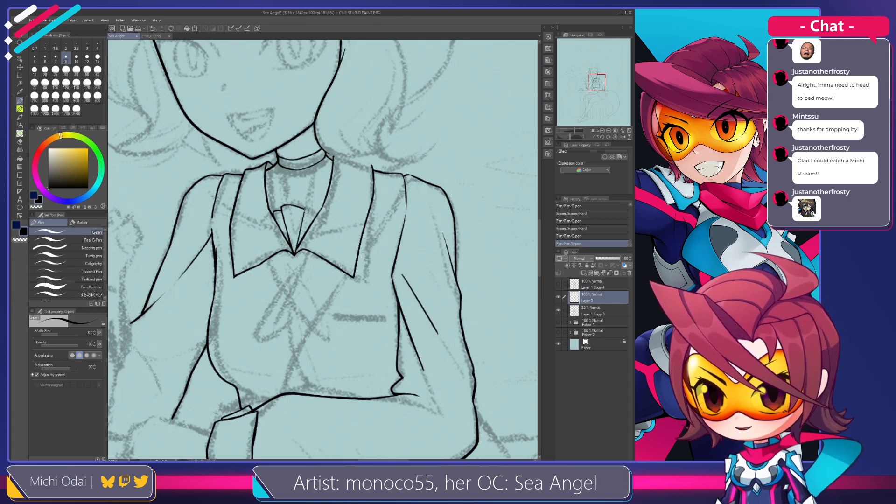
# Ink the tie knot's right fold, reworking the stroke beside the middle fold.
pyautogui.press('e')
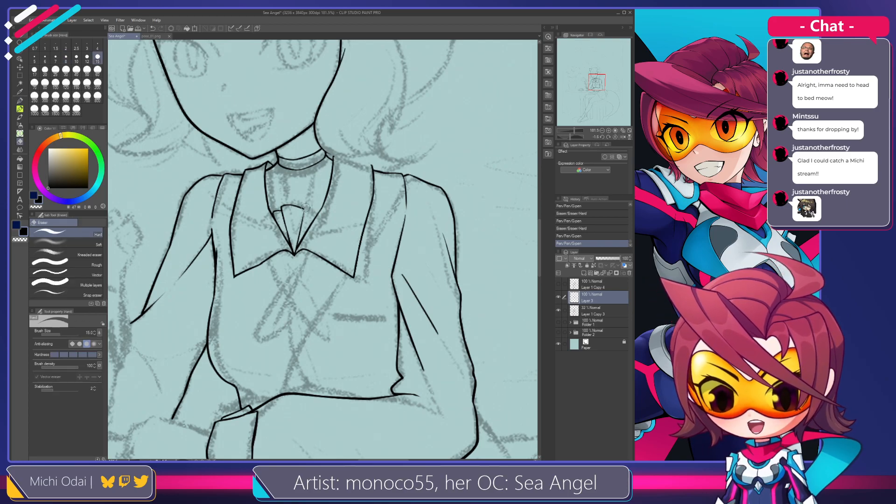
pyautogui.press('p')
pyautogui.moveTo(302, 229)
pyautogui.mouseDown()
pyautogui.moveTo(300, 236)
pyautogui.moveTo(319, 213)
pyautogui.mouseUp()
pyautogui.hotkey('ctrl', 'z')
pyautogui.hotkey('ctrl', 'z')
pyautogui.hotkey('ctrl', 'z')
pyautogui.hotkey('ctrl', 'z')
pyautogui.hotkey('ctrl', 'z')
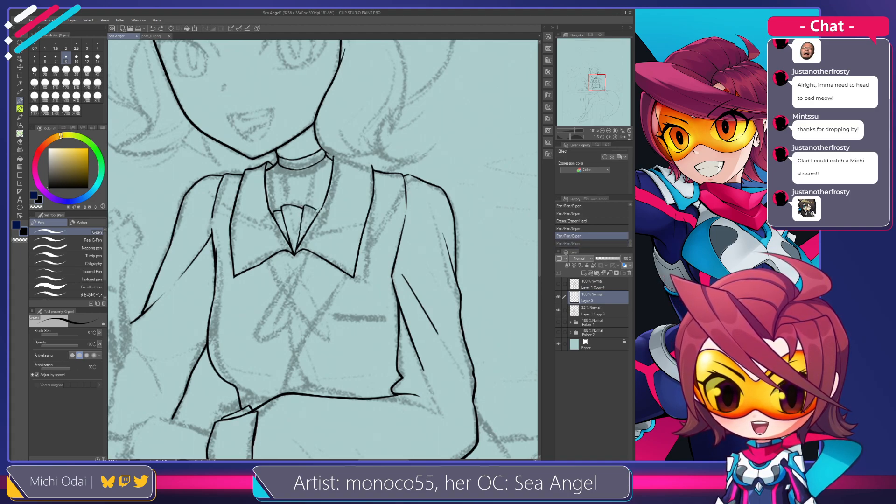
# Redraw the curved top edge of the tie knot's right fold.
pyautogui.hotkey('ctrl', 'z')
pyautogui.moveTo(306, 206); pyautogui.dragTo(319, 213)
pyautogui.press('p')
pyautogui.hotkey('ctrl', 'z')
pyautogui.hotkey('ctrl', 'y')
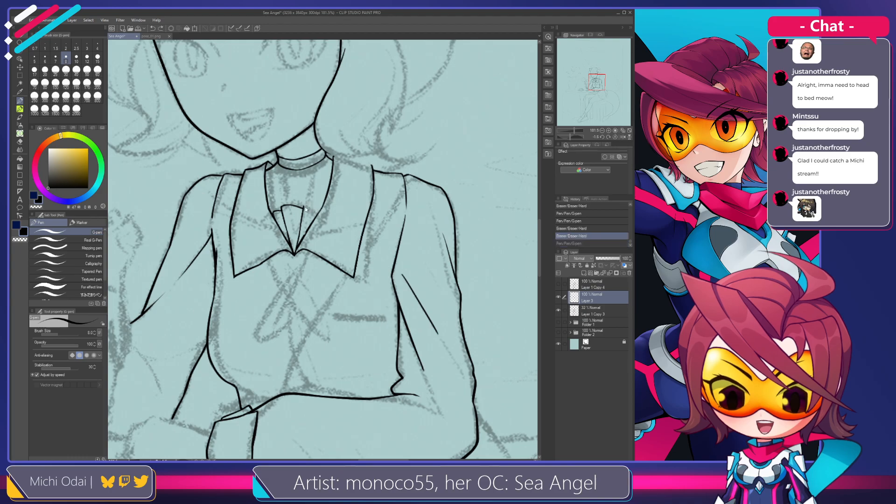
# Retouch the join between the tie knot's middle and right folds and tidy the scalloped top.
pyautogui.hotkey('ctrl', 'z')
pyautogui.moveTo(304, 206)
pyautogui.mouseDown()
pyautogui.moveTo(319, 212)
pyautogui.moveTo(295, 217)
pyautogui.mouseUp()
pyautogui.hotkey('ctrl', 'z')
pyautogui.press('e')
pyautogui.press('p')
pyautogui.hotkey('ctrl', 'z')
pyautogui.hotkey('ctrl', 'z')
pyautogui.hotkey('ctrl', 'z')
pyautogui.hotkey('ctrl', 'z')
pyautogui.hotkey('ctrl', 'z')
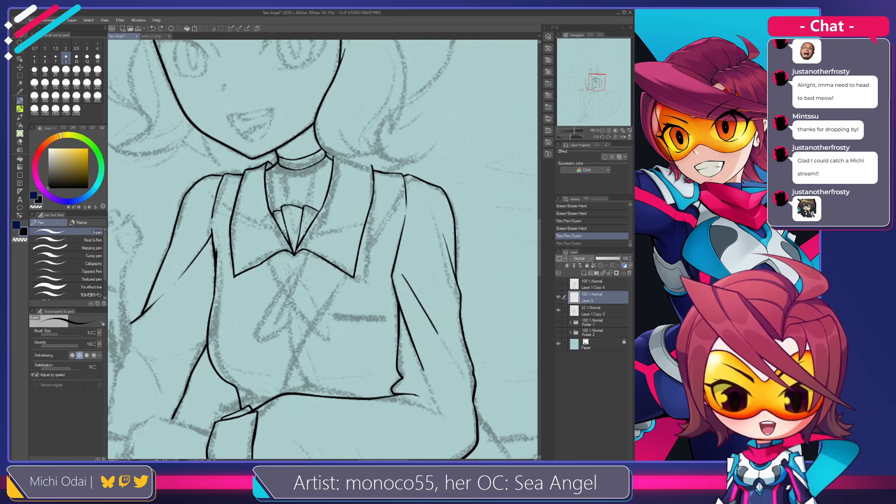
# Try extra lines around the tie knot's tip and the collar opening's left edge, undoing each one.
pyautogui.hotkey('ctrl', 'z')
pyautogui.moveTo(302, 241); pyautogui.dragTo(281, 260)
pyautogui.hotkey('ctrl', 'z')
pyautogui.hotkey('ctrl', 'z')
pyautogui.hotkey('ctrl', 'z')
pyautogui.hotkey('ctrl', 'z')
pyautogui.moveTo(266, 229); pyautogui.dragTo(281, 258)
pyautogui.hotkey('ctrl', 'z')
pyautogui.moveTo(266, 229)
pyautogui.mouseDown()
pyautogui.moveTo(278, 254)
pyautogui.moveTo(305, 211)
pyautogui.moveTo(309, 249)
pyautogui.mouseUp()
pyautogui.hotkey('ctrl', 'z')
pyautogui.hotkey('ctrl', 'y')
pyautogui.hotkey('ctrl', 'z')
pyautogui.hotkey('ctrl', 'z')
pyautogui.hotkey('ctrl', 'z')
pyautogui.hotkey('ctrl', 'z')
pyautogui.hotkey('ctrl', 'z')
pyautogui.hotkey('ctrl', 'z')
# Erase the upper part of the right collar flap's outer edge and ink its top edge outward from the neck.
pyautogui.press('r')
pyautogui.moveTo(369, 171)
pyautogui.mouseDown()
pyautogui.moveTo(377, 176)
pyautogui.moveTo(307, 203)
pyautogui.moveTo(344, 221)
pyautogui.moveTo(305, 205)
pyautogui.mouseUp()
pyautogui.press('e')
pyautogui.press('p')
pyautogui.hotkey('ctrl', 'z')
pyautogui.hotkey('ctrl', 'z')
pyautogui.hotkey('ctrl', 'z')
pyautogui.hotkey('ctrl', 'z')
pyautogui.hotkey('ctrl', 'z')
pyautogui.hotkey('ctrl', 'z')
pyautogui.hotkey('ctrl', 'z')
pyautogui.hotkey('ctrl', 'z')
pyautogui.hotkey('ctrl', 'z')
pyautogui.hotkey('ctrl', 'z')
pyautogui.hotkey('ctrl', 'z')
pyautogui.hotkey('ctrl', 'z')
pyautogui.hotkey('ctrl', 'z')
pyautogui.hotkey('ctrl', 'z')
pyautogui.hotkey('ctrl', 'z')
pyautogui.hotkey('ctrl', 'z')
pyautogui.hotkey('ctrl', 'z')
pyautogui.hotkey('ctrl', 'z')
pyautogui.press('e')
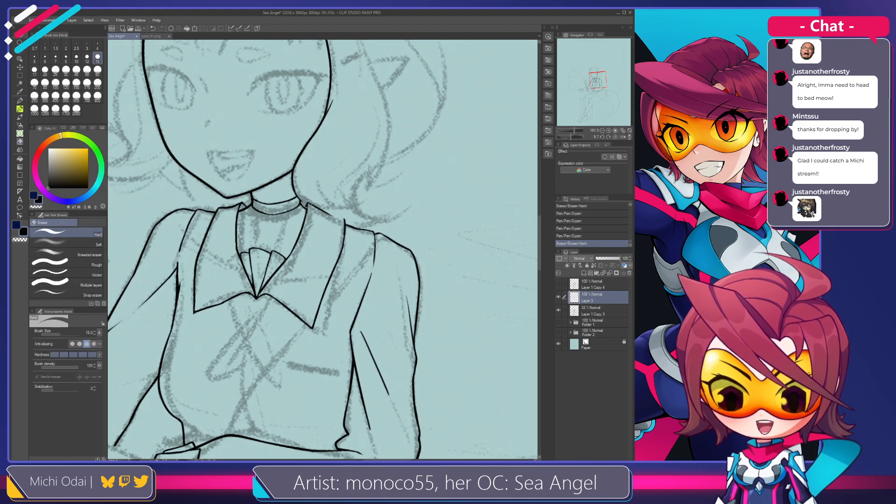
# Retouch and trim the inner corner where the right collar flap meets the neck.
pyautogui.press('p')
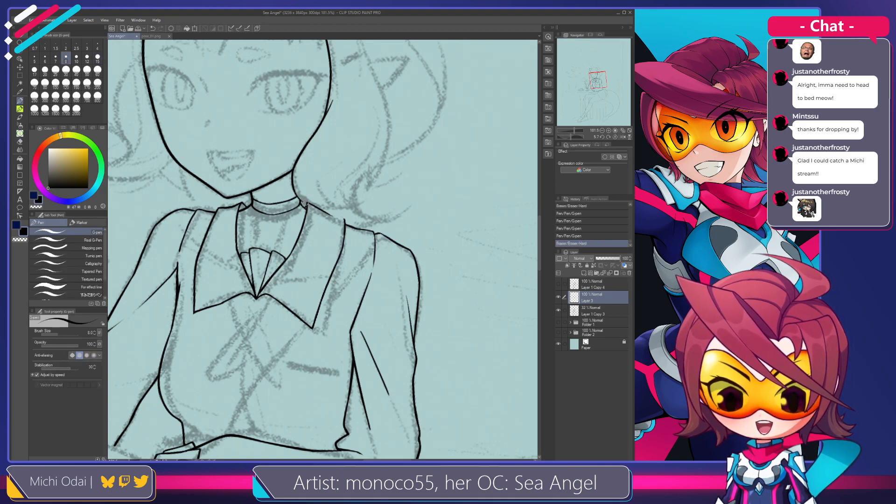
pyautogui.moveTo(306, 206); pyautogui.dragTo(306, 212)
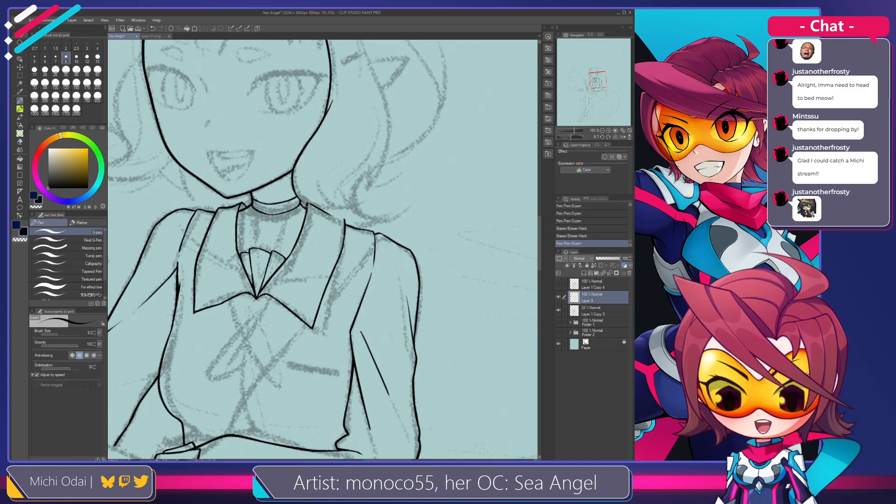
pyautogui.hotkey('ctrl', 'z')
pyautogui.press('e')
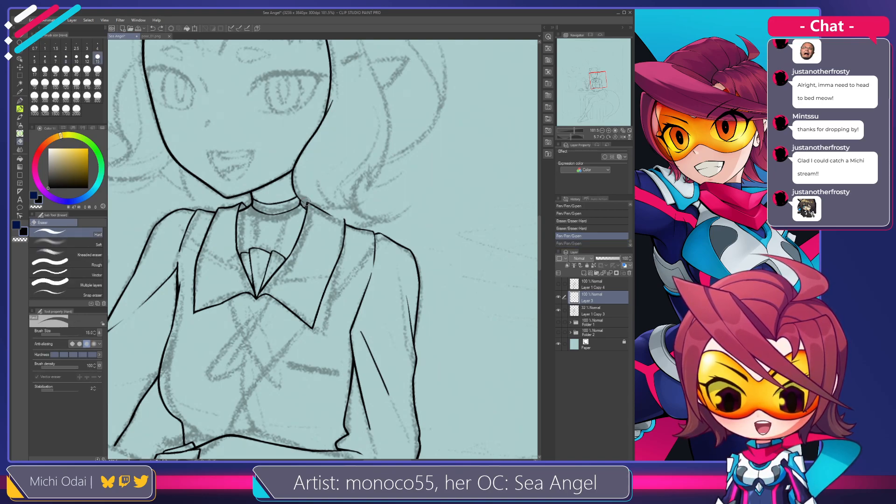
pyautogui.moveTo(306, 204)
pyautogui.mouseDown()
pyautogui.moveTo(332, 216)
pyautogui.moveTo(309, 200)
pyautogui.moveTo(334, 217)
pyautogui.moveTo(306, 210)
pyautogui.mouseUp()
pyautogui.press('p')
pyautogui.press('e')
pyautogui.press('p')
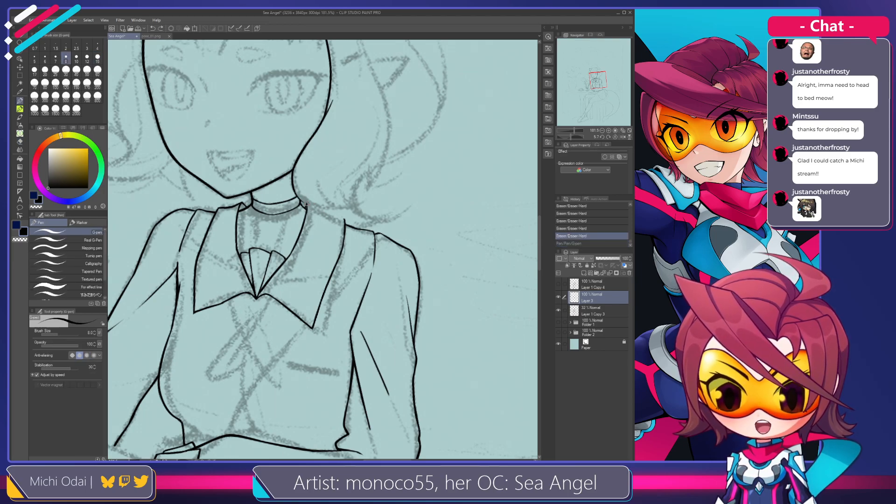
# Try a new outline from the right collar flap's neck corner down to its remaining outer edge.
pyautogui.moveTo(307, 204)
pyautogui.mouseDown()
pyautogui.moveTo(340, 217)
pyautogui.moveTo(326, 211)
pyautogui.moveTo(339, 216)
pyautogui.moveTo(345, 245)
pyautogui.moveTo(336, 271)
pyautogui.mouseUp()
pyautogui.hotkey('ctrl', 'z')
pyautogui.hotkey('ctrl', 'z')
pyautogui.hotkey('ctrl', 'z')
pyautogui.hotkey('ctrl', 'z')
pyautogui.hotkey('ctrl', 'z')
pyautogui.hotkey('ctrl', 'z')
pyautogui.hotkey('ctrl', 'z')
pyautogui.hotkey('ctrl', 'z')
pyautogui.hotkey('ctrl', 'z')
pyautogui.hotkey('ctrl', 'z')
pyautogui.hotkey('ctrl', 'z')
# Try closing the gap in the right collar flap's outer edge with a near-vertical stroke below the shoulder.
pyautogui.press('e')
pyautogui.press('p')
pyautogui.moveTo(337, 215); pyautogui.dragTo(335, 264)
pyautogui.hotkey('ctrl', 'z')
pyautogui.press('e')
pyautogui.moveTo(339, 210); pyautogui.dragTo(335, 260)
pyautogui.press('p')
pyautogui.hotkey('ctrl', 'z')
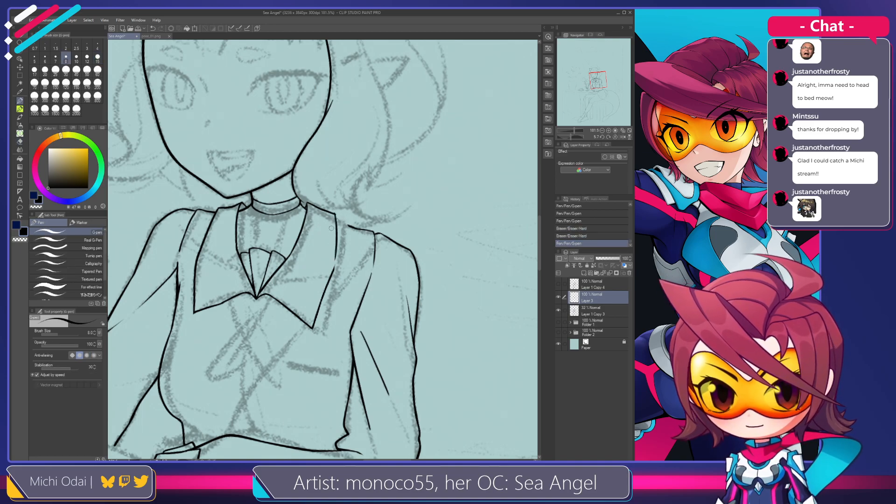
pyautogui.hotkey('ctrl', 'z')
# Erase the upper part of the left collar flap's outer edge.
pyautogui.moveTo(286, 219); pyautogui.dragTo(353, 221)
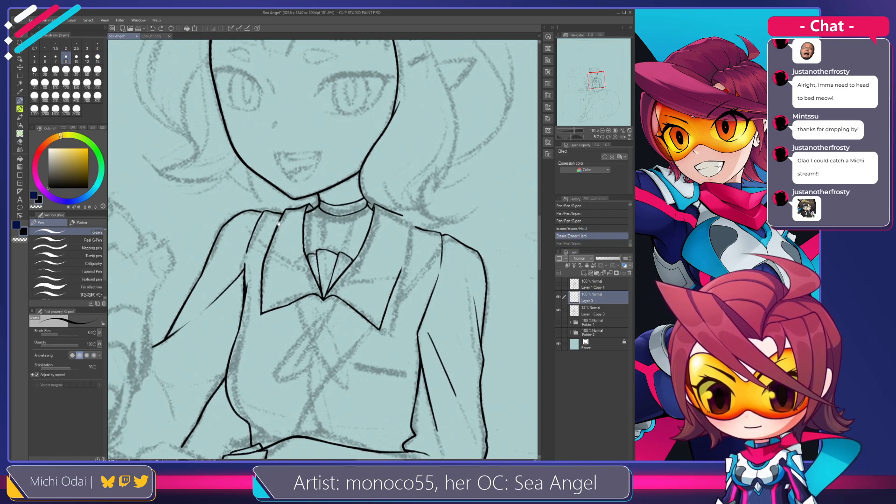
pyautogui.press('e')
pyautogui.moveTo(288, 214)
pyautogui.mouseDown()
pyautogui.moveTo(264, 266)
pyautogui.moveTo(275, 211)
pyautogui.moveTo(264, 268)
pyautogui.mouseUp()
pyautogui.press('p')
pyautogui.hotkey('ctrl', 'z')
# Re-ink the left collar flap's outer edge from the shoulder toward its lower point, redoing the stroke until it fits.
pyautogui.moveTo(275, 210); pyautogui.dragTo(262, 268)
pyautogui.hotkey('ctrl', 'z')
pyautogui.hotkey('ctrl', 'z')
pyautogui.moveTo(275, 209); pyautogui.dragTo(261, 270)
pyautogui.hotkey('ctrl', 'z')
pyautogui.moveTo(276, 210); pyautogui.dragTo(262, 270)
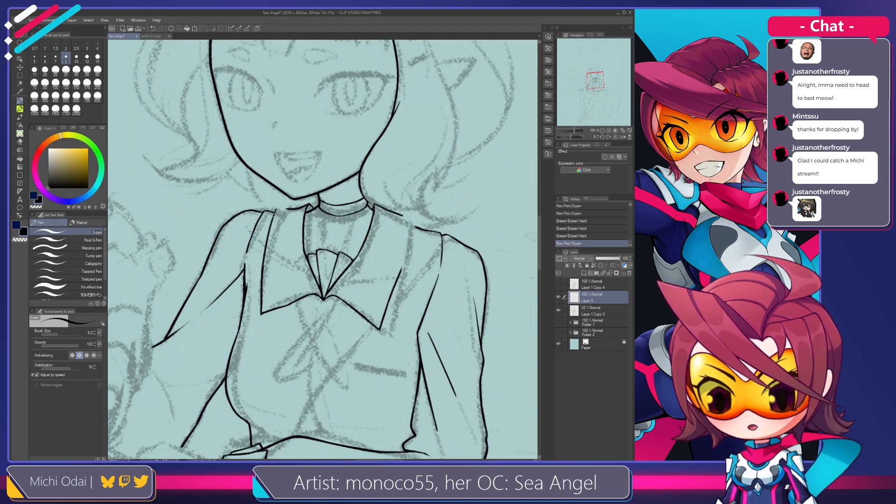
pyautogui.hotkey('ctrl', 'z')
pyautogui.moveTo(276, 210); pyautogui.dragTo(265, 252)
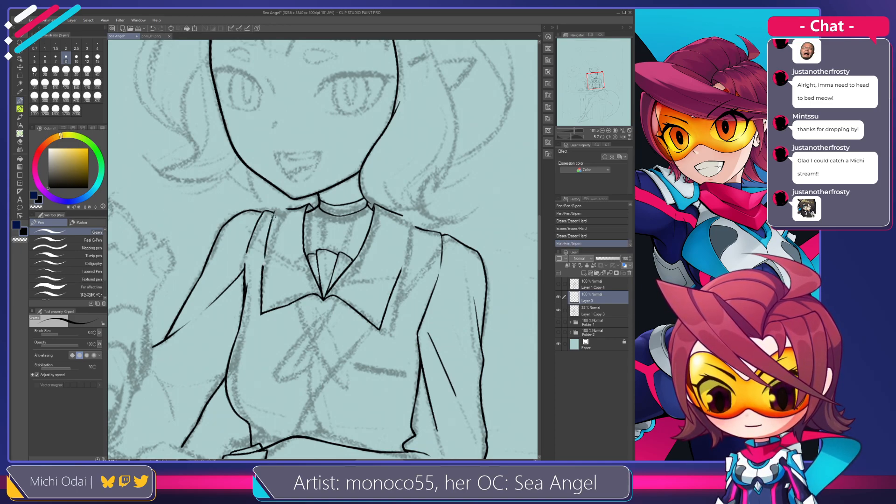
pyautogui.hotkey('ctrl', 'z')
pyautogui.moveTo(276, 210); pyautogui.dragTo(260, 303)
# Clean up the left collar flap's new outer edge and rework its lower end near the point.
pyautogui.press('e')
pyautogui.press('p')
pyautogui.hotkey('ctrl', 'z')
pyautogui.hotkey('ctrl', 'z')
pyautogui.hotkey('ctrl', 'z')
pyautogui.hotkey('ctrl', 'z')
pyautogui.press('e')
pyautogui.hotkey('ctrl', 'z')
pyautogui.hotkey('ctrl', 'z')
pyautogui.press('p')
pyautogui.hotkey('ctrl', 'z')
pyautogui.moveTo(263, 272); pyautogui.dragTo(261, 305)
pyautogui.hotkey('ctrl', 'z')
pyautogui.hotkey('ctrl', 'z')
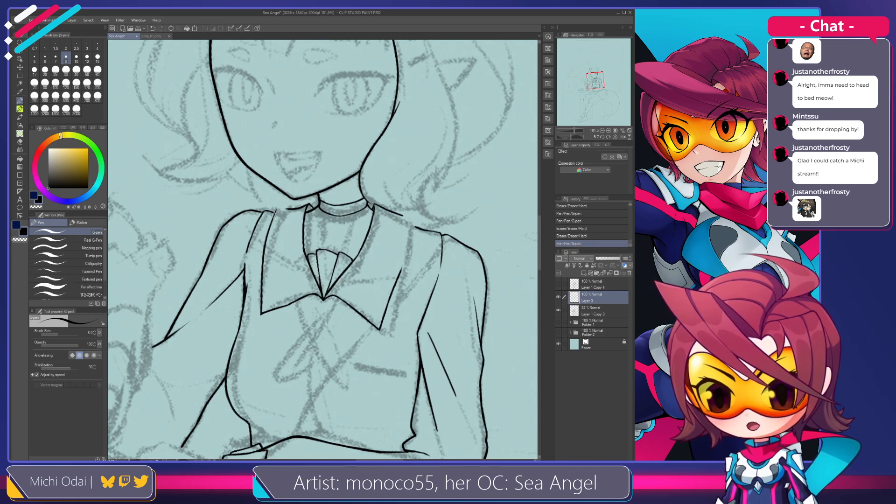
# Ink the left collar flap's top corner and join its outer edge to the top line.
pyautogui.moveTo(273, 210); pyautogui.dragTo(264, 247)
pyautogui.hotkey('ctrl', 'z')
pyautogui.moveTo(275, 211)
pyautogui.mouseDown()
pyautogui.moveTo(267, 238)
pyautogui.moveTo(293, 209)
pyautogui.mouseUp()
pyautogui.hotkey('ctrl', 'z')
pyautogui.hotkey('ctrl', 'y')
pyautogui.hotkey('ctrl', 'z')
pyautogui.hotkey('ctrl', 'z')
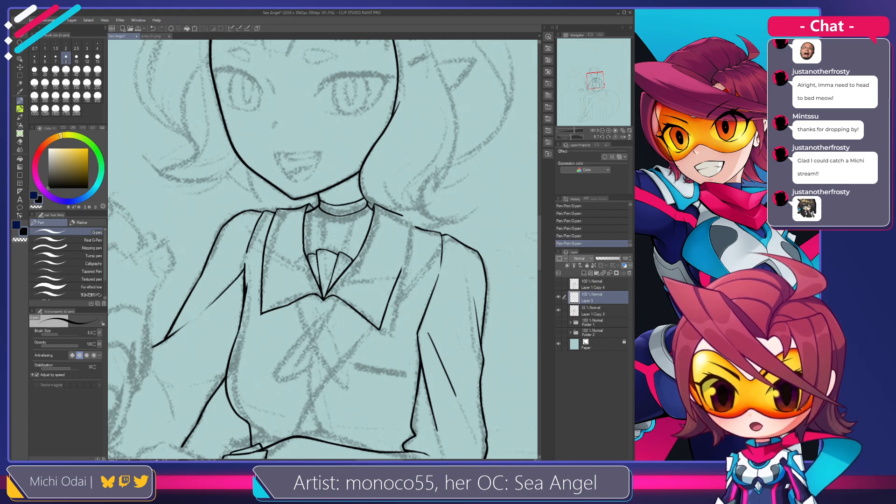
# Trim the left collar flap's top line and retouch the right flap's corner at the neck.
pyautogui.press('e')
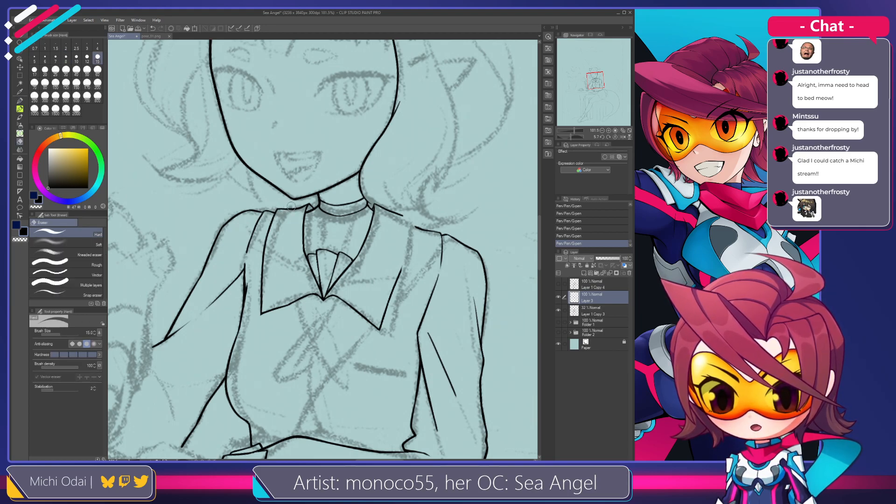
pyautogui.moveTo(289, 206); pyautogui.dragTo(296, 206)
pyautogui.moveTo(374, 204); pyautogui.dragTo(320, 200)
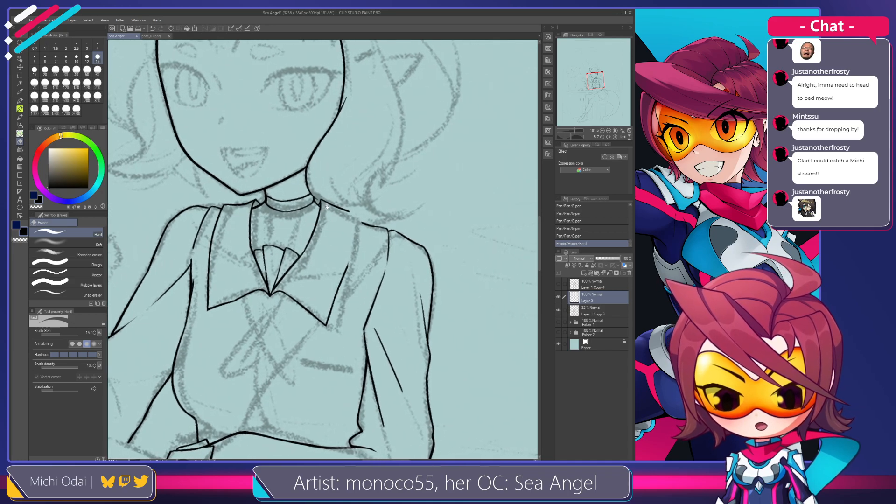
pyautogui.press('p')
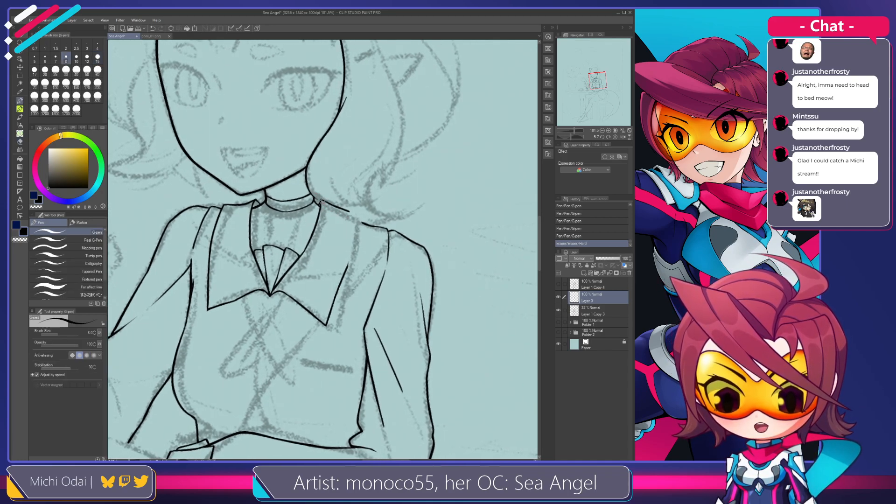
pyautogui.moveTo(320, 203); pyautogui.dragTo(322, 210)
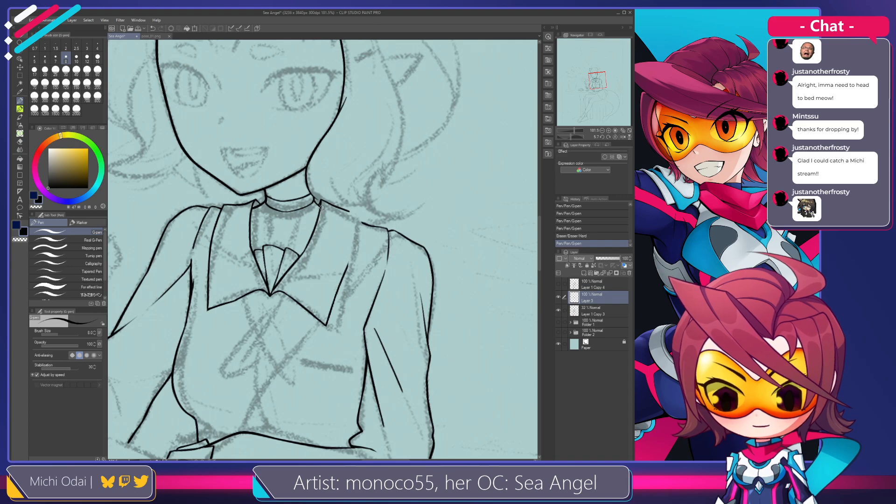
# Redraw and trim the outer end of the right collar flap's top line near the shoulder.
pyautogui.moveTo(349, 209)
pyautogui.mouseDown()
pyautogui.moveTo(363, 216)
pyautogui.moveTo(328, 200)
pyautogui.moveTo(357, 219)
pyautogui.mouseUp()
pyautogui.hotkey('ctrl', 'z')
pyautogui.press('e')
pyautogui.press('p')
pyautogui.hotkey('ctrl', 'z')
pyautogui.hotkey('ctrl', 'z')
pyautogui.hotkey('ctrl', 'z')
pyautogui.press('e')
pyautogui.press('p')
pyautogui.hotkey('ctrl', 'z')
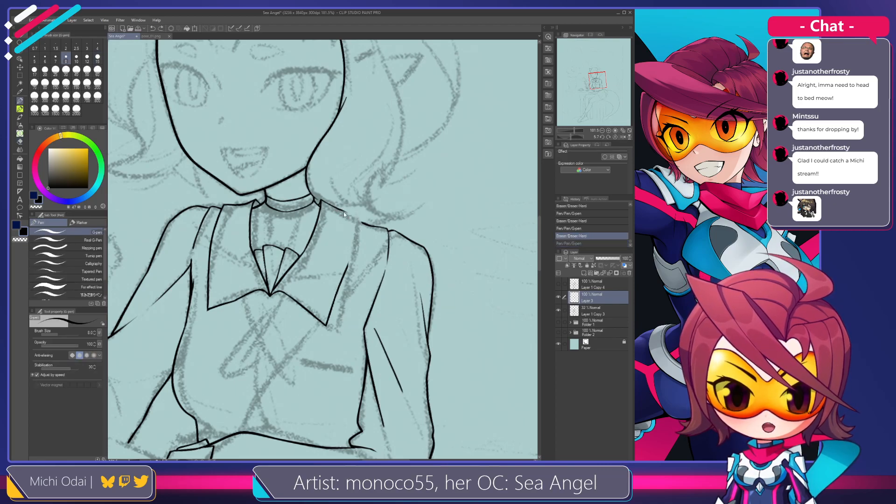
# Extend the right collar flap's top line to its outer corner and tidy the line end.
pyautogui.moveTo(339, 210)
pyautogui.mouseDown()
pyautogui.moveTo(358, 229)
pyautogui.moveTo(355, 255)
pyautogui.moveTo(353, 220)
pyautogui.moveTo(345, 266)
pyautogui.mouseUp()
pyautogui.hotkey('ctrl', 'z')
pyautogui.hotkey('ctrl', 'z')
pyautogui.press('e')
pyautogui.press('p')
pyautogui.hotkey('ctrl', 'z')
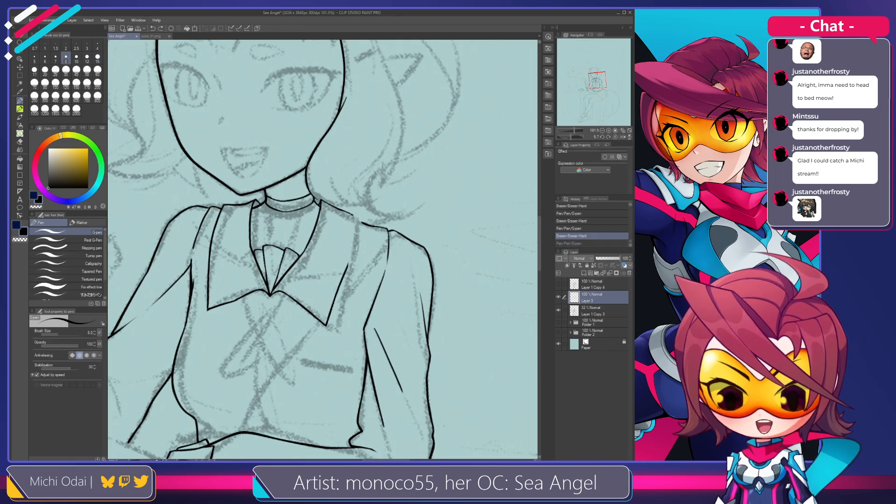
# Ink the right collar flap's outer edge downward from its top corner, redoing the stroke until it fits.
pyautogui.hotkey('ctrl', 'z')
pyautogui.moveTo(356, 219); pyautogui.dragTo(349, 263)
pyautogui.hotkey('ctrl', 'z')
pyautogui.moveTo(355, 217); pyautogui.dragTo(349, 266)
pyautogui.hotkey('ctrl', 'z')
pyautogui.moveTo(355, 219); pyautogui.dragTo(349, 264)
pyautogui.hotkey('ctrl', 'z')
pyautogui.moveTo(354, 219); pyautogui.dragTo(345, 257)
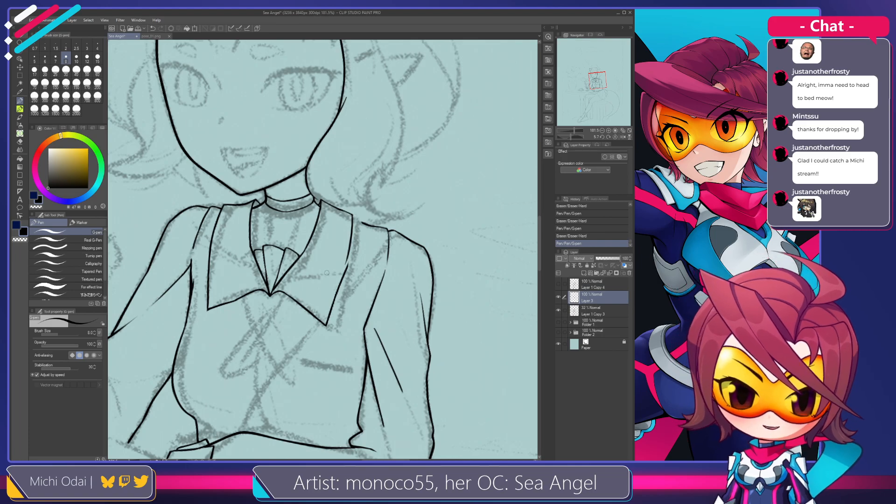
# Erase the misplaced part of the right collar flap's outer edge with a hard eraser at size 20.
pyautogui.press('e')
pyautogui.moveTo(335, 299); pyautogui.dragTo(349, 253)
pyautogui.press(']')
pyautogui.press(']')
pyautogui.moveTo(346, 232); pyautogui.dragTo(342, 262)
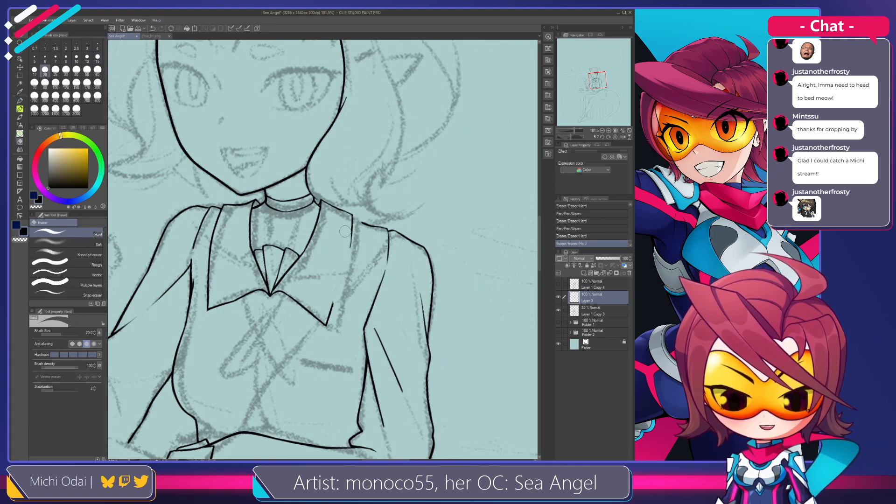
pyautogui.moveTo(346, 228); pyautogui.dragTo(337, 294)
# Clean up around the right collar flap's top corner and join the shoulder line to it.
pyautogui.press('p')
pyautogui.hotkey('ctrl', 'z')
pyautogui.press('e')
pyautogui.moveTo(349, 240)
pyautogui.mouseDown()
pyautogui.moveTo(349, 216)
pyautogui.moveTo(328, 218)
pyautogui.moveTo(338, 228)
pyautogui.mouseUp()
pyautogui.press('p')
pyautogui.hotkey('ctrl', 'z')
pyautogui.hotkey('ctrl', 'z')
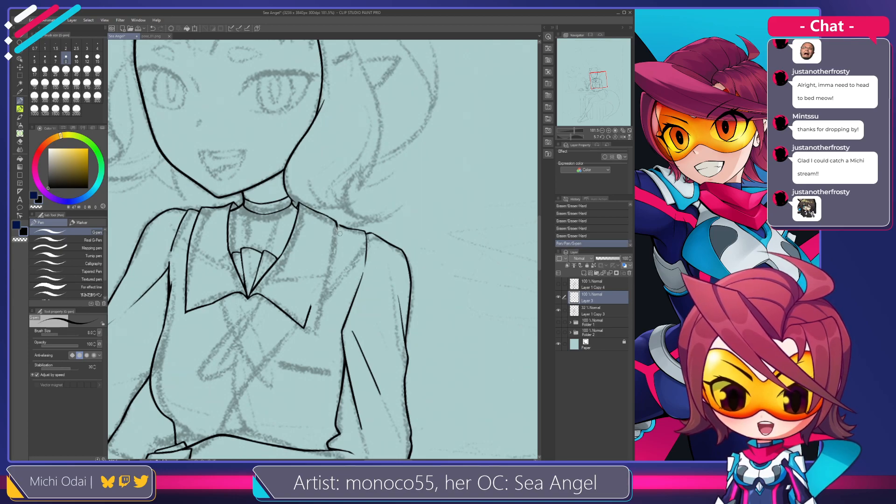
pyautogui.hotkey('ctrl', 'z')
# Ink the right collar flap's outer edge from the top corner down to its lower point.
pyautogui.moveTo(330, 216)
pyautogui.mouseDown()
pyautogui.moveTo(310, 210)
pyautogui.moveTo(320, 272)
pyautogui.moveTo(304, 327)
pyautogui.mouseUp()
pyautogui.hotkey('ctrl', 'z')
pyautogui.hotkey('ctrl', 'z')
pyautogui.hotkey('ctrl', 'z')
pyautogui.hotkey('ctrl', 'z')
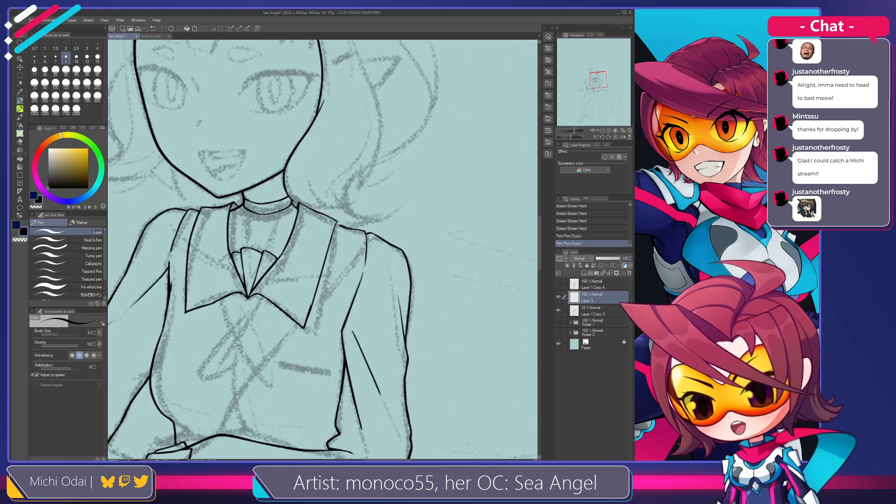
# Erase and re-ink the lower end of the right collar flap's outer edge near the point.
pyautogui.press('e')
pyautogui.moveTo(312, 293); pyautogui.dragTo(304, 323)
pyautogui.moveTo(314, 276); pyautogui.dragTo(305, 321)
pyautogui.press('p')
pyautogui.moveTo(316, 289); pyautogui.dragTo(305, 328)
pyautogui.hotkey('ctrl', 'z')
pyautogui.hotkey('ctrl', 'z')
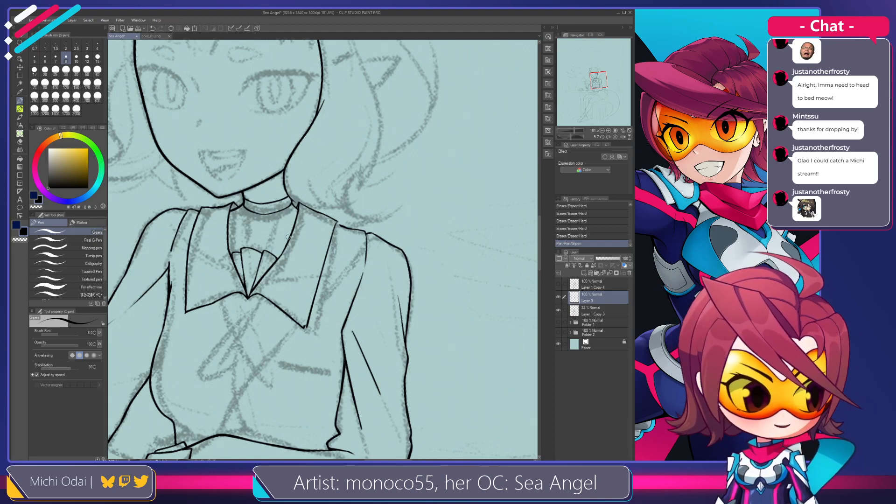
# Erase the lower end of the right collar flap's outer edge and part of its bottom edge.
pyautogui.hotkey('ctrl', 'z')
pyautogui.press('e')
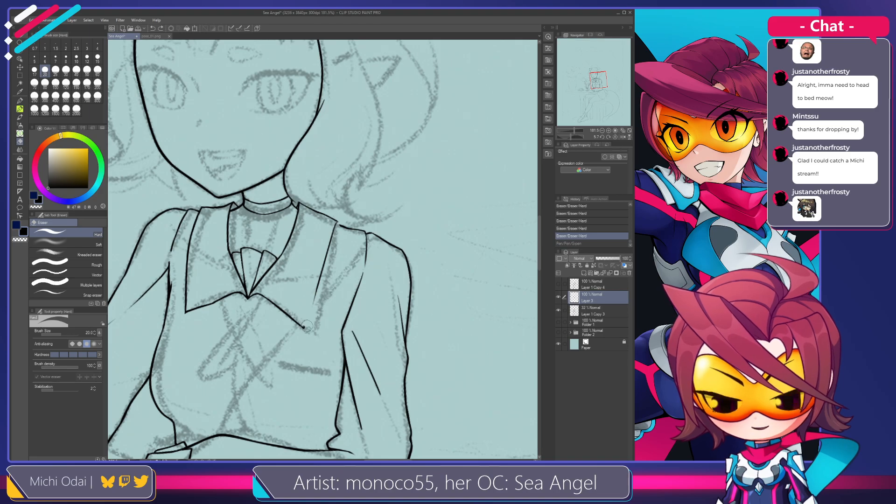
pyautogui.moveTo(304, 325); pyautogui.dragTo(306, 327)
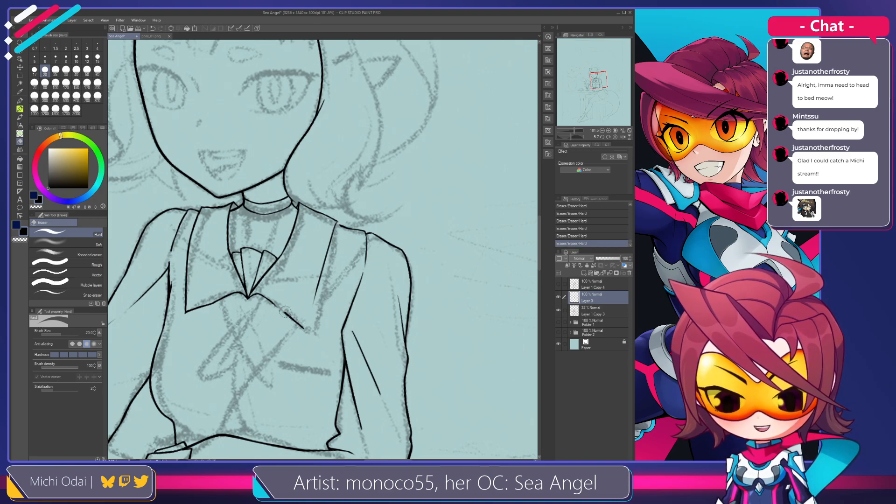
# Re-ink the right collar flap's bottom edge from the tie knot out to the point.
pyautogui.press('p')
pyautogui.moveTo(270, 299); pyautogui.dragTo(313, 328)
pyautogui.hotkey('ctrl', 'z')
pyautogui.hotkey('ctrl', 'z')
pyautogui.hotkey('ctrl', 'z')
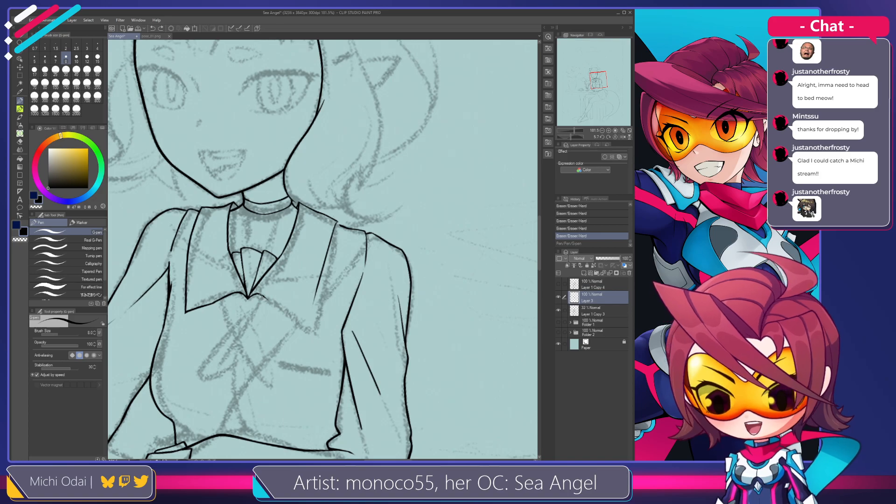
pyautogui.moveTo(260, 297); pyautogui.dragTo(314, 330)
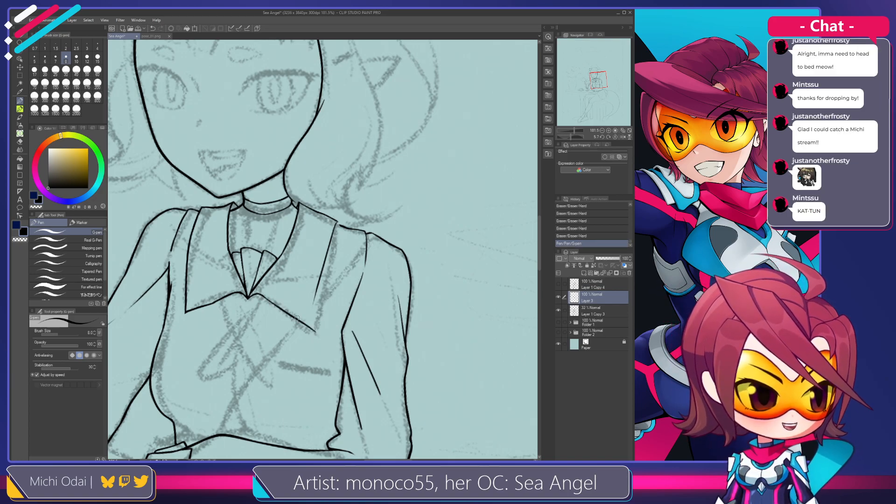
# Trim the overlong outer end of the right collar flap's bottom edge.
pyautogui.moveTo(275, 304); pyautogui.dragTo(277, 305)
pyautogui.hotkey('ctrl', 'z')
pyautogui.press('e')
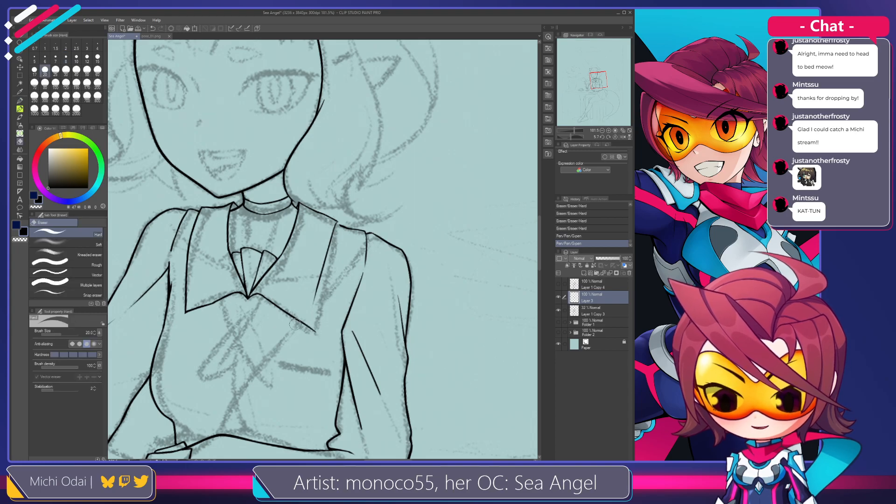
pyautogui.moveTo(320, 332); pyautogui.dragTo(295, 320)
pyautogui.press('p')
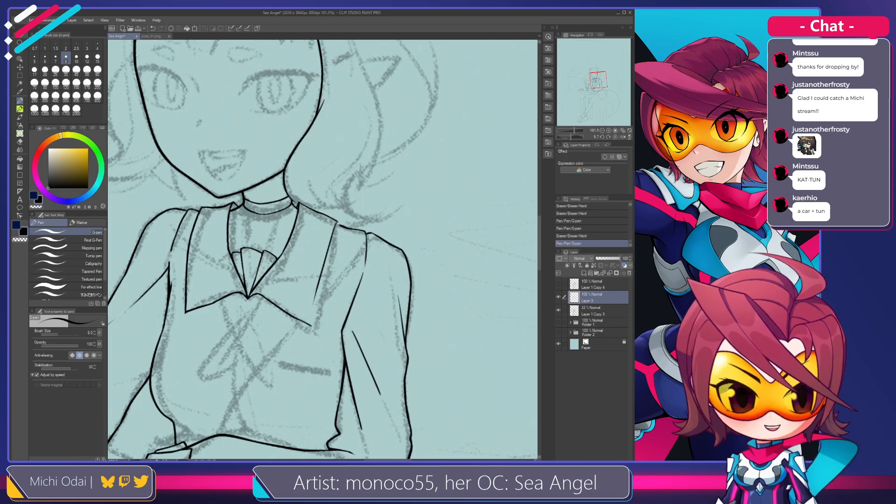
# Ink the lower part of the right collar flap's outer edge so it meets the bottom edge in a clean point.
pyautogui.moveTo(318, 291); pyautogui.dragTo(310, 325)
pyautogui.hotkey('ctrl', 'z')
pyautogui.hotkey('ctrl', 'z')
pyautogui.moveTo(318, 290); pyautogui.dragTo(311, 325)
pyautogui.hotkey('ctrl', 'z')
pyautogui.moveTo(320, 284)
pyautogui.mouseDown()
pyautogui.moveTo(308, 323)
pyautogui.moveTo(313, 305)
pyautogui.moveTo(312, 329)
pyautogui.mouseUp()
pyautogui.press('e')
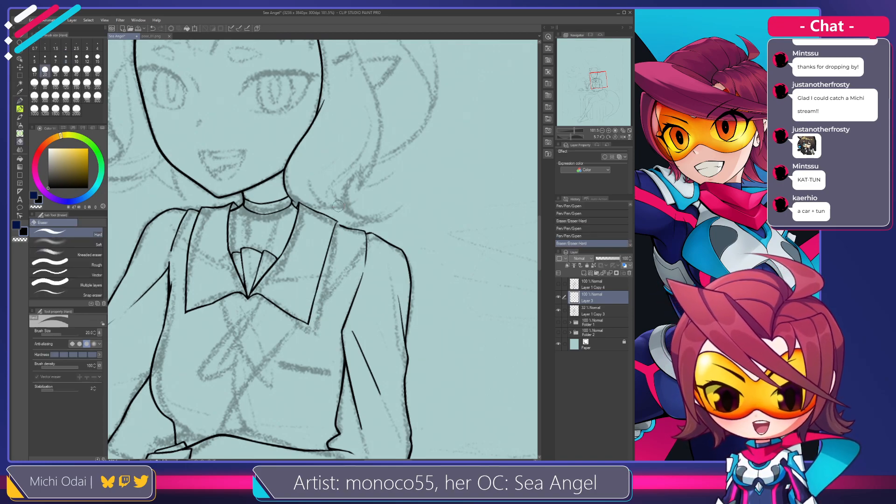
# Erase and redraw the right collar flap's top corner where it meets the shoulder line.
pyautogui.moveTo(334, 221)
pyautogui.mouseDown()
pyautogui.moveTo(338, 213)
pyautogui.moveTo(336, 223)
pyautogui.mouseUp()
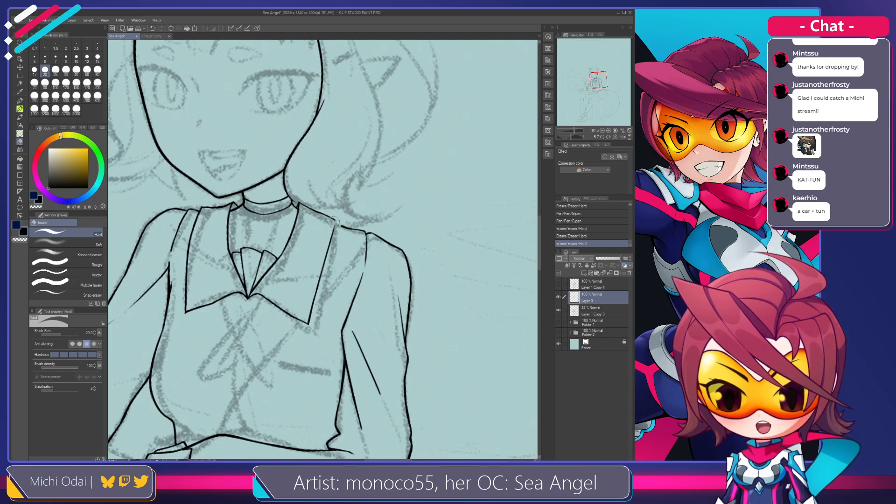
pyautogui.press('p')
pyautogui.moveTo(332, 219)
pyautogui.mouseDown()
pyautogui.moveTo(332, 240)
pyautogui.moveTo(344, 227)
pyautogui.mouseUp()
pyautogui.hotkey('ctrl', 'z')
pyautogui.hotkey('ctrl', 'z')
pyautogui.hotkey('ctrl', 'z')
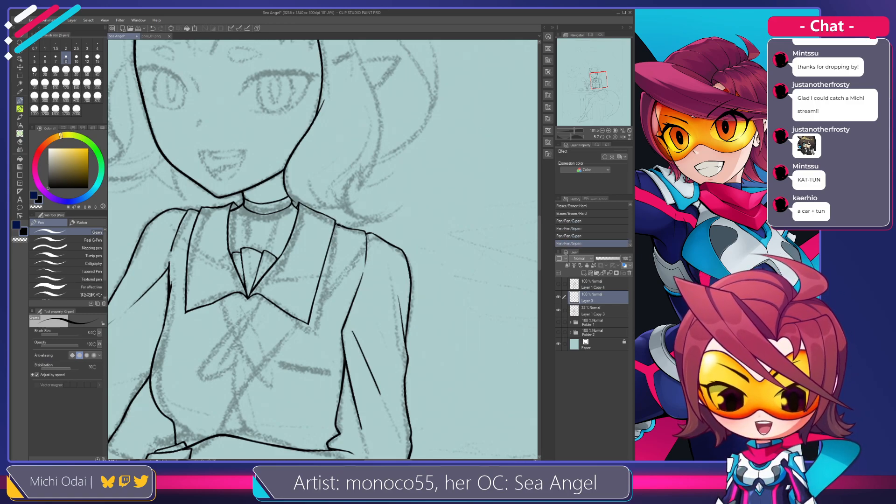
# Trim and retouch the right collar flap's outer edge below its top corner.
pyautogui.press('e')
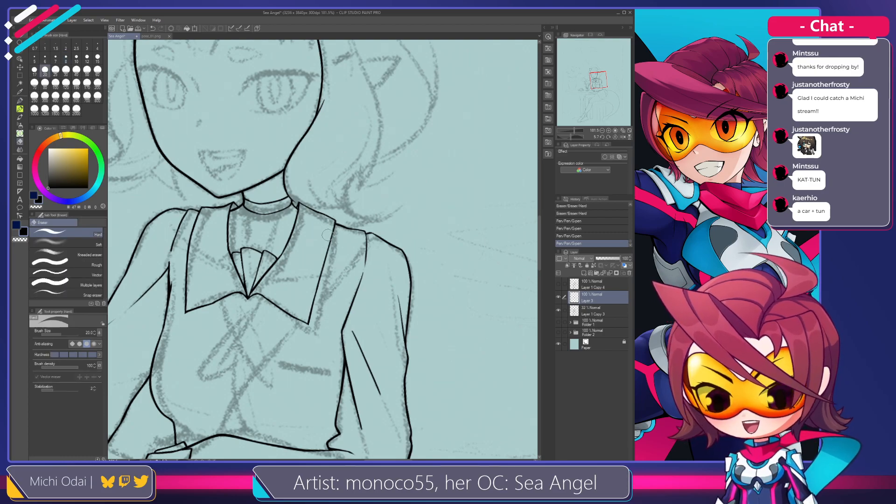
pyautogui.moveTo(332, 221)
pyautogui.mouseDown()
pyautogui.moveTo(312, 289)
pyautogui.moveTo(332, 226)
pyautogui.moveTo(319, 286)
pyautogui.mouseUp()
pyautogui.press('p')
pyautogui.hotkey('ctrl', 'z')
pyautogui.hotkey('ctrl', 'z')
pyautogui.hotkey('ctrl', 'z')
pyautogui.moveTo(329, 255)
pyautogui.mouseDown()
pyautogui.moveTo(314, 300)
pyautogui.moveTo(286, 319)
pyautogui.mouseUp()
pyautogui.hotkey('ctrl', 'z')
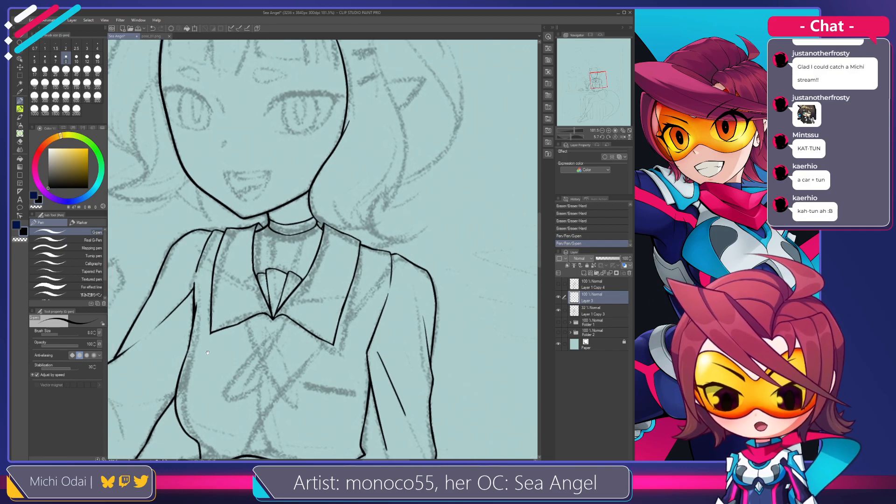
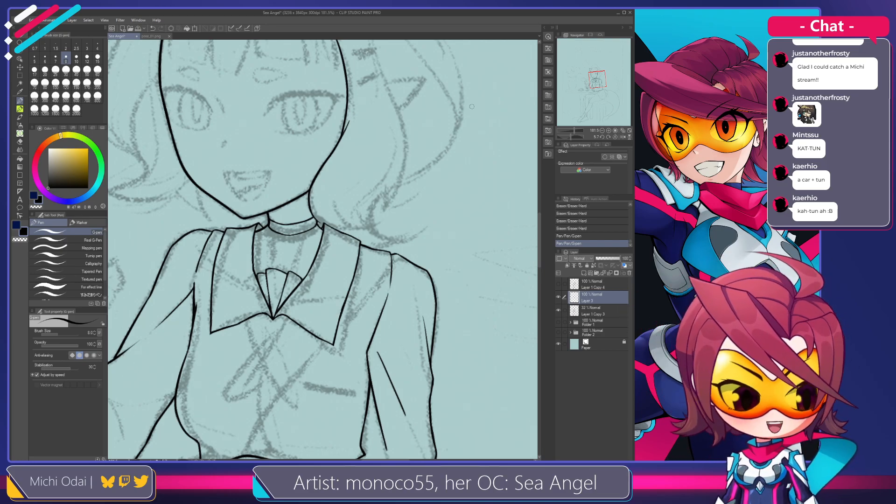
# Ink a short diagonal fold line on the vest beside the right armhole, redoing the stroke until it fits.
pyautogui.moveTo(335, 330); pyautogui.dragTo(319, 269)
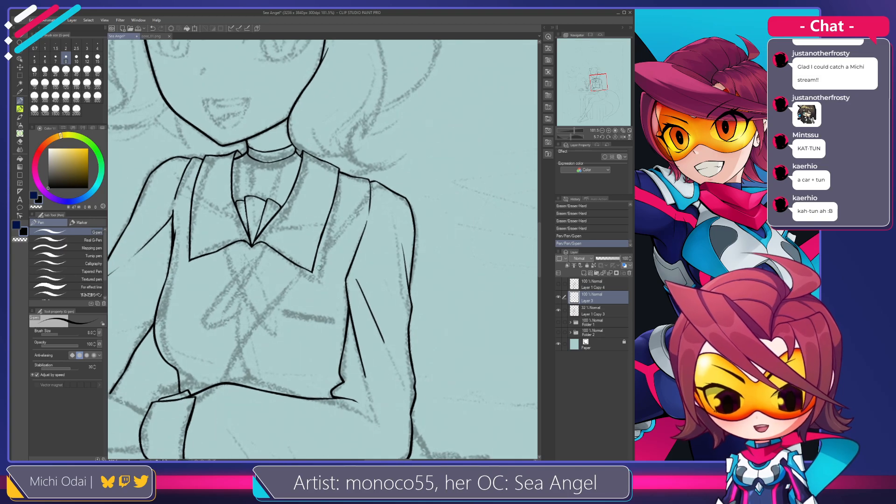
pyautogui.moveTo(342, 309)
pyautogui.mouseDown()
pyautogui.moveTo(360, 281)
pyautogui.moveTo(362, 301)
pyautogui.moveTo(350, 270)
pyautogui.moveTo(357, 278)
pyautogui.mouseUp()
pyautogui.hotkey('ctrl', 'z')
pyautogui.hotkey('ctrl', 'z')
pyautogui.hotkey('ctrl', 'z')
pyautogui.hotkey('ctrl', 'z')
pyautogui.hotkey('ctrl', 'z')
pyautogui.hotkey('ctrl', 'z')
pyautogui.hotkey('ctrl', 'z')
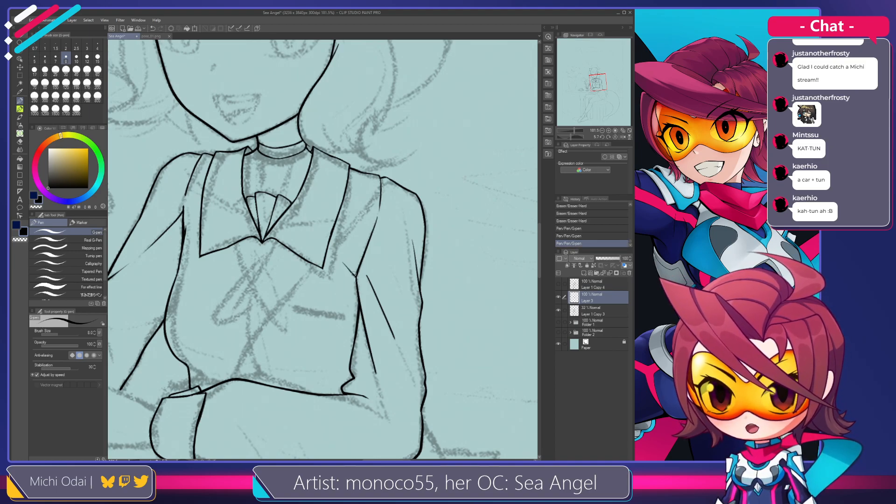
pyautogui.moveTo(354, 277); pyautogui.dragTo(359, 294)
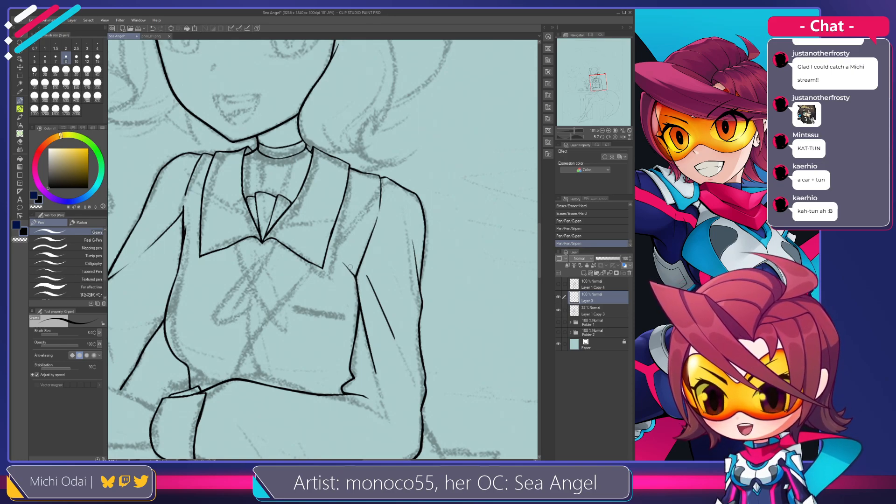
pyautogui.hotkey('ctrl', 'z')
pyautogui.moveTo(354, 276)
pyautogui.mouseDown()
pyautogui.moveTo(357, 292)
pyautogui.moveTo(330, 299)
pyautogui.moveTo(332, 285)
pyautogui.moveTo(345, 283)
pyautogui.moveTo(385, 297)
pyautogui.mouseUp()
pyautogui.hotkey('ctrl', 'z')
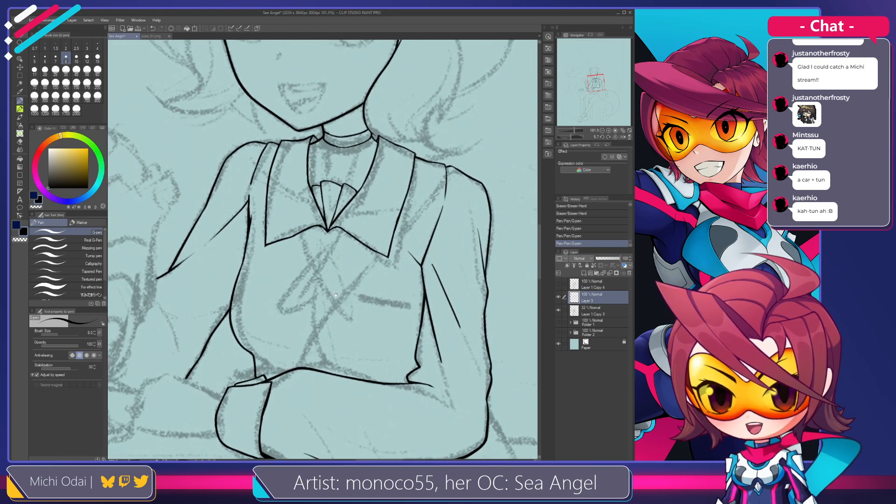
pyautogui.moveTo(246, 335); pyautogui.dragTo(231, 322)
pyautogui.moveTo(297, 237)
pyautogui.mouseDown()
pyautogui.moveTo(308, 272)
pyautogui.moveTo(265, 208)
pyautogui.moveTo(276, 224)
pyautogui.mouseUp()
pyautogui.hotkey('ctrl', 'z')
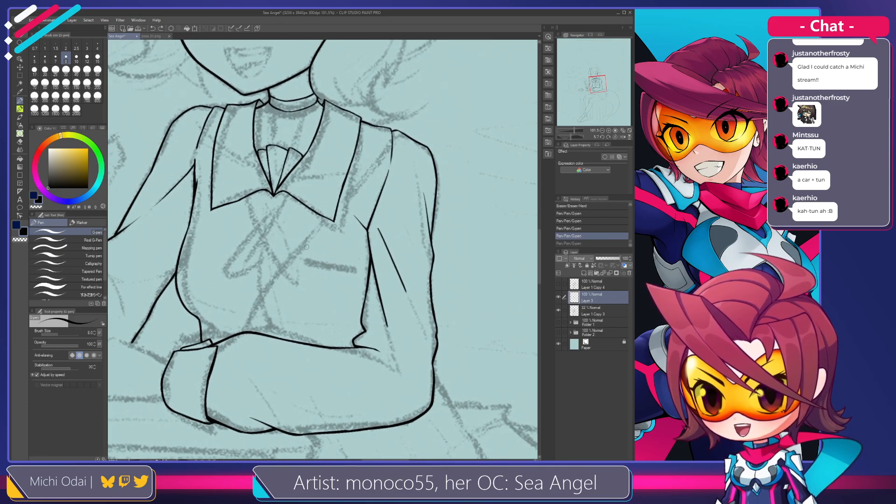
pyautogui.moveTo(306, 255)
pyautogui.mouseDown()
pyautogui.moveTo(353, 269)
pyautogui.moveTo(316, 211)
pyautogui.moveTo(360, 223)
pyautogui.moveTo(368, 209)
pyautogui.mouseUp()
pyautogui.hotkey('ctrl', 'z')
pyautogui.hotkey('ctrl', 'z')
pyautogui.hotkey('ctrl', 'z')
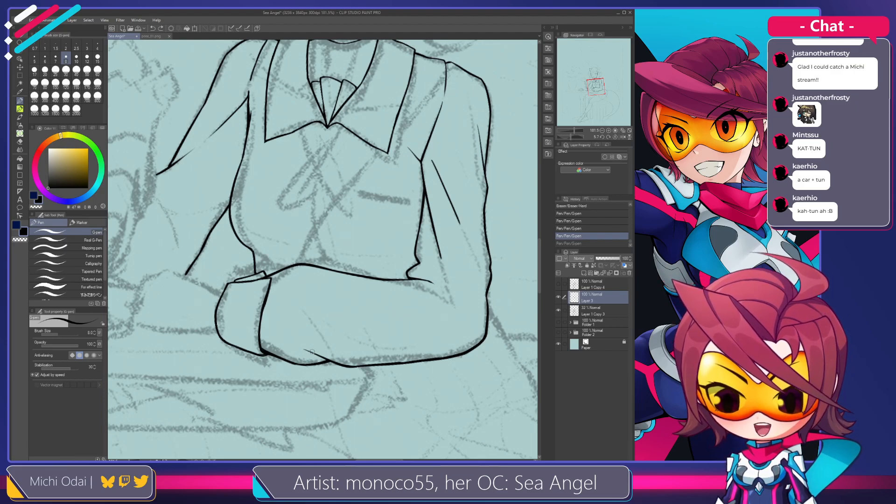
pyautogui.hotkey('ctrl', 'z')
pyautogui.moveTo(329, 360); pyautogui.dragTo(299, 344)
pyautogui.hotkey('ctrl', 'z')
pyautogui.hotkey('ctrl', 'z')
# Ink the line running from below the left sleeve to the folded arm's cuff, redoing strokes as needed.
pyautogui.press('e')
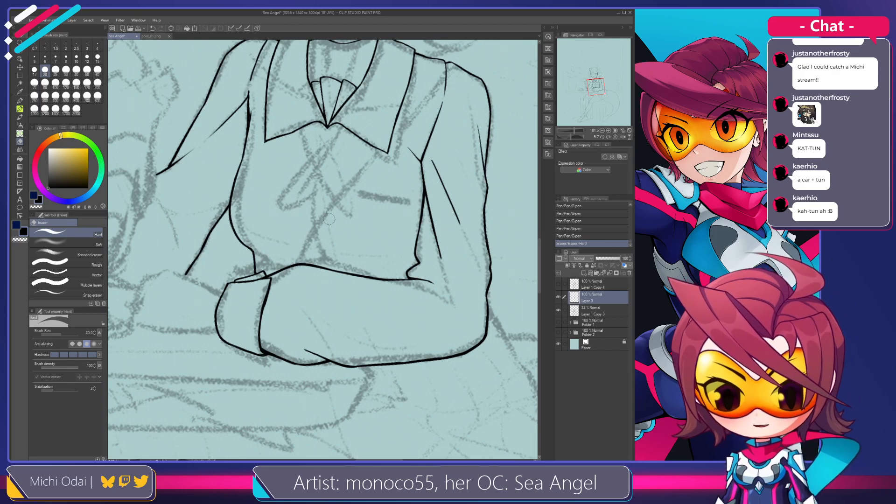
pyautogui.moveTo(251, 252)
pyautogui.mouseDown()
pyautogui.moveTo(305, 260)
pyautogui.moveTo(317, 252)
pyautogui.moveTo(293, 250)
pyautogui.moveTo(280, 284)
pyautogui.moveTo(259, 276)
pyautogui.moveTo(306, 294)
pyautogui.mouseUp()
pyautogui.press('p')
pyautogui.hotkey('ctrl', 'z')
pyautogui.hotkey('ctrl', 'z')
pyautogui.hotkey('ctrl', 'z')
pyautogui.hotkey('ctrl', 'z')
pyautogui.hotkey('ctrl', 'z')
pyautogui.hotkey('ctrl', 'z')
pyautogui.hotkey('ctrl', 'z')
pyautogui.moveTo(269, 180)
pyautogui.mouseDown()
pyautogui.moveTo(276, 233)
pyautogui.moveTo(269, 198)
pyautogui.mouseUp()
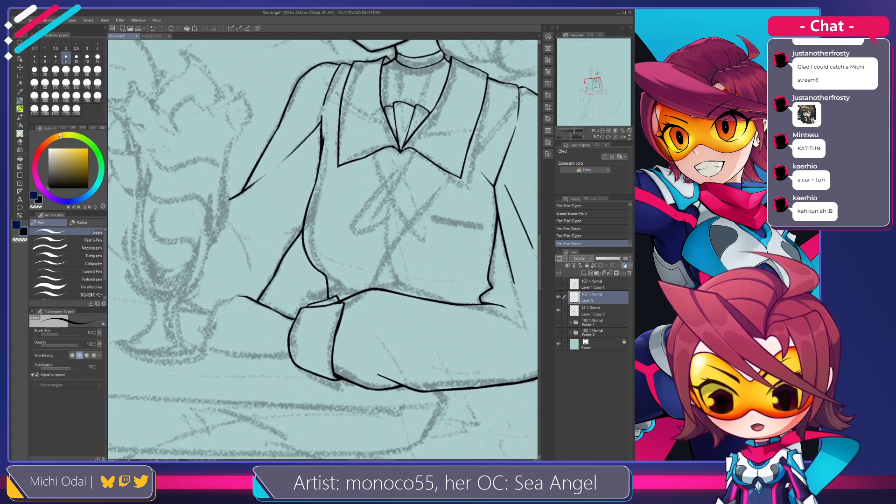
# Ink a short fold line on the left sleeve, extending outward from the torso's edge.
pyautogui.hotkey('ctrl', 'z')
pyautogui.moveTo(261, 243)
pyautogui.mouseDown()
pyautogui.moveTo(303, 229)
pyautogui.moveTo(259, 237)
pyautogui.moveTo(267, 238)
pyautogui.mouseUp()
pyautogui.hotkey('ctrl', 'z')
pyautogui.hotkey('ctrl', 'z')
pyautogui.hotkey('ctrl', 'z')
pyautogui.hotkey('ctrl', 'z')
pyautogui.hotkey('ctrl', 'z')
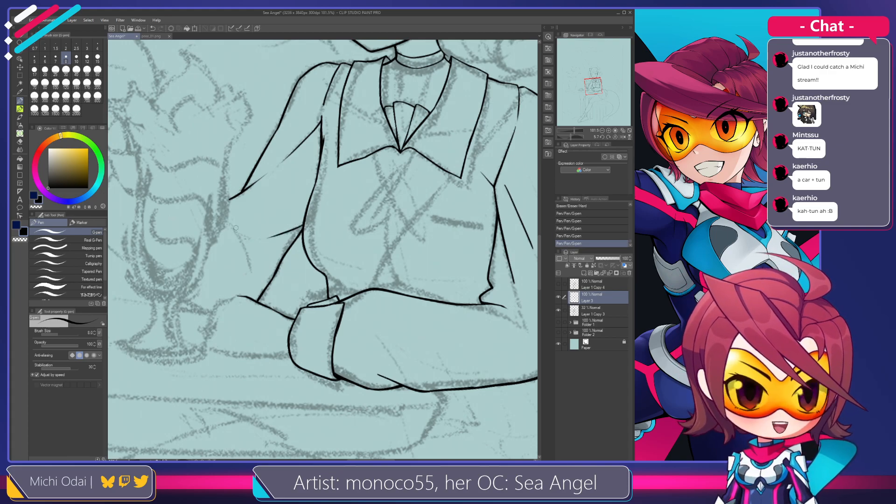
# Ink a curved diagonal line across the left sleeve below the elbow, repeating the stroke to refine its curve.
pyautogui.moveTo(250, 234)
pyautogui.mouseDown()
pyautogui.moveTo(279, 255)
pyautogui.moveTo(284, 280)
pyautogui.mouseUp()
pyautogui.hotkey('ctrl', 'z')
pyautogui.hotkey('ctrl', 'z')
pyautogui.moveTo(244, 217)
pyautogui.mouseDown()
pyautogui.moveTo(268, 241)
pyautogui.moveTo(277, 283)
pyautogui.mouseUp()
pyautogui.hotkey('ctrl', 'z')
pyautogui.moveTo(246, 223); pyautogui.dragTo(271, 283)
pyautogui.hotkey('ctrl', 'z')
pyautogui.moveTo(241, 219)
pyautogui.mouseDown()
pyautogui.moveTo(266, 246)
pyautogui.moveTo(277, 279)
pyautogui.moveTo(261, 237)
pyautogui.moveTo(280, 265)
pyautogui.mouseUp()
pyautogui.hotkey('ctrl', 'z')
pyautogui.hotkey('ctrl', 'z')
pyautogui.moveTo(242, 222); pyautogui.dragTo(283, 263)
pyautogui.hotkey('ctrl', 'z')
pyautogui.moveTo(240, 223); pyautogui.dragTo(284, 266)
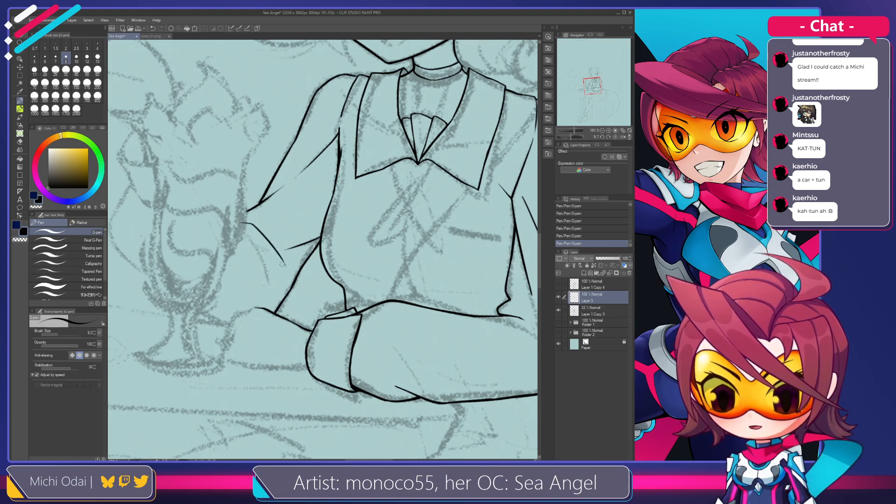
pyautogui.hotkey('ctrl', 'z')
# Try to ink the small outline of the left eyebrow over the face sketch.
pyautogui.moveTo(468, 264)
pyautogui.mouseDown()
pyautogui.moveTo(300, 227)
pyautogui.moveTo(304, 367)
pyautogui.mouseUp()
pyautogui.moveTo(244, 82); pyautogui.dragTo(256, 245)
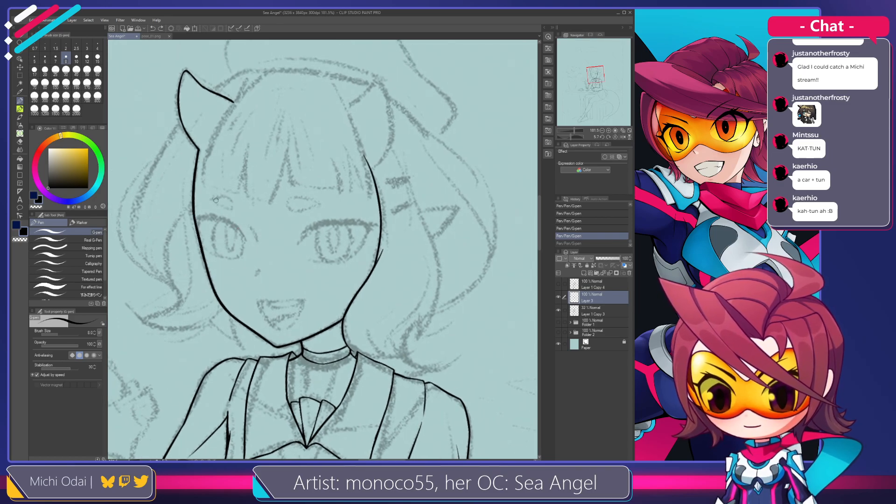
pyautogui.hotkey('ctrl', 'z')
pyautogui.moveTo(212, 200)
pyautogui.mouseDown()
pyautogui.moveTo(235, 210)
pyautogui.moveTo(220, 196)
pyautogui.moveTo(233, 208)
pyautogui.moveTo(224, 195)
pyautogui.moveTo(235, 201)
pyautogui.mouseUp()
pyautogui.hotkey('ctrl', 'z')
pyautogui.hotkey('ctrl', 'z')
pyautogui.hotkey('ctrl', 'z')
pyautogui.hotkey('ctrl', 'z')
pyautogui.hotkey('ctrl', 'z')
pyautogui.hotkey('ctrl', 'z')
pyautogui.hotkey('ctrl', 'z')
pyautogui.hotkey('ctrl', 'z')
pyautogui.hotkey('ctrl', 'z')
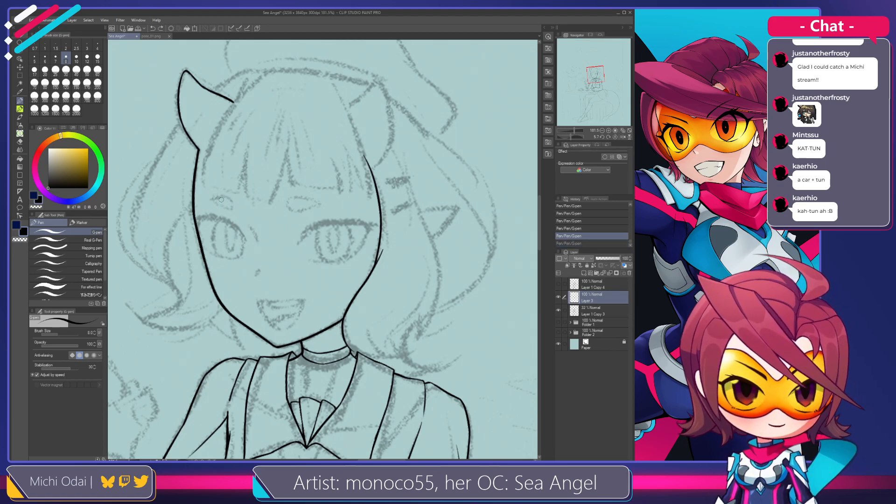
pyautogui.moveTo(223, 193); pyautogui.dragTo(239, 214)
pyautogui.moveTo(243, 181); pyautogui.dragTo(241, 195)
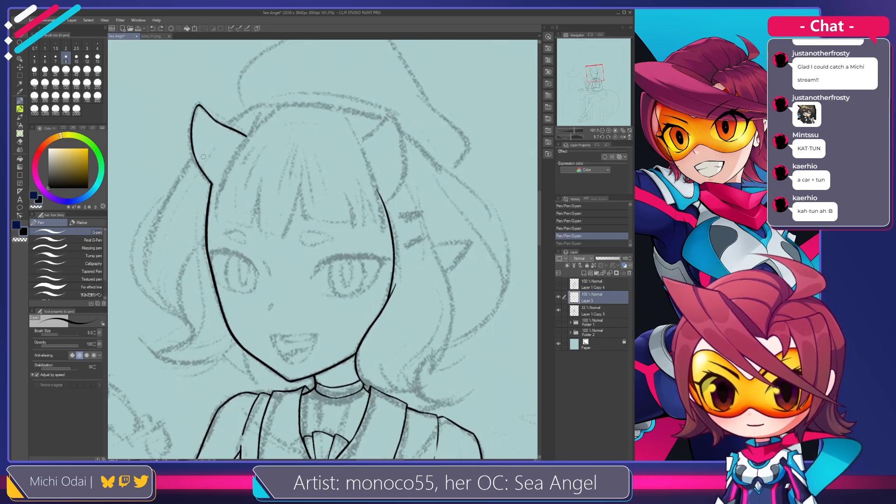
pyautogui.moveTo(193, 146); pyautogui.dragTo(200, 165)
pyautogui.hotkey('ctrl', 'z')
pyautogui.hotkey('ctrl', 'z')
pyautogui.hotkey('ctrl', 'z')
pyautogui.hotkey('ctrl', 'z')
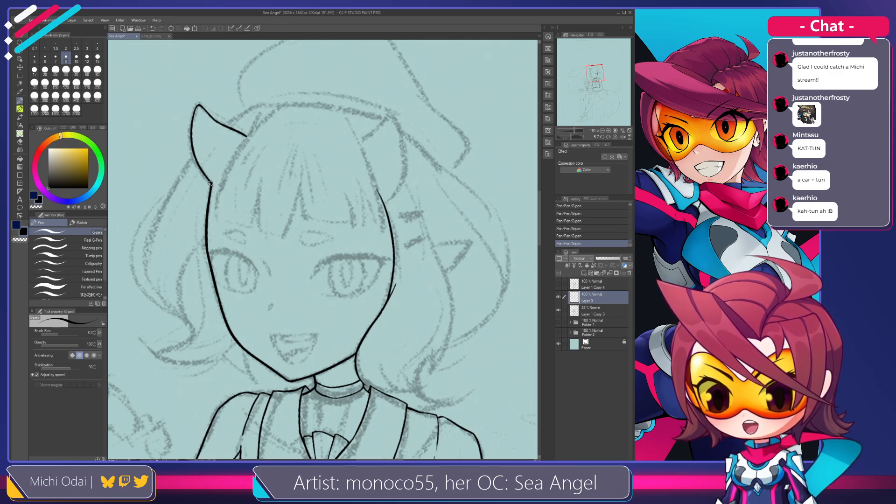
# Ink the short left eyebrow as a small closed outline tapering outward, redoing strokes until the shape fits.
pyautogui.moveTo(231, 205); pyautogui.dragTo(218, 180)
pyautogui.moveTo(247, 225)
pyautogui.mouseDown()
pyautogui.moveTo(228, 208)
pyautogui.moveTo(225, 197)
pyautogui.moveTo(235, 198)
pyautogui.moveTo(234, 210)
pyautogui.moveTo(229, 194)
pyautogui.moveTo(235, 210)
pyautogui.moveTo(235, 198)
pyautogui.moveTo(217, 197)
pyautogui.moveTo(229, 211)
pyautogui.moveTo(235, 201)
pyautogui.moveTo(230, 211)
pyautogui.moveTo(208, 202)
pyautogui.mouseUp()
pyautogui.hotkey('ctrl', 'z')
pyautogui.hotkey('ctrl', 'z')
pyautogui.hotkey('ctrl', 'z')
pyautogui.hotkey('ctrl', 'z')
pyautogui.hotkey('ctrl', 'z')
pyautogui.hotkey('ctrl', 'z')
pyautogui.hotkey('ctrl', 'z')
pyautogui.hotkey('ctrl', 'z')
pyautogui.hotkey('ctrl', 'z')
pyautogui.hotkey('ctrl', 'z')
pyautogui.hotkey('ctrl', 'z')
pyautogui.hotkey('ctrl', 'z')
pyautogui.hotkey('ctrl', 'z')
pyautogui.hotkey('ctrl', 'z')
pyautogui.hotkey('ctrl', 'z')
pyautogui.hotkey('ctrl', 'z')
pyautogui.hotkey('ctrl', 'z')
pyautogui.hotkey('ctrl', 'z')
pyautogui.hotkey('ctrl', 'z')
pyautogui.hotkey('ctrl', 'z')
pyautogui.hotkey('ctrl', 'z')
pyautogui.hotkey('ctrl', 'z')
pyautogui.hotkey('ctrl', 'z')
pyautogui.hotkey('ctrl', 'z')
pyautogui.hotkey('ctrl', 'z')
pyautogui.press('e')
pyautogui.press('p')
pyautogui.hotkey('ctrl', 'z')
pyautogui.hotkey('ctrl', 'z')
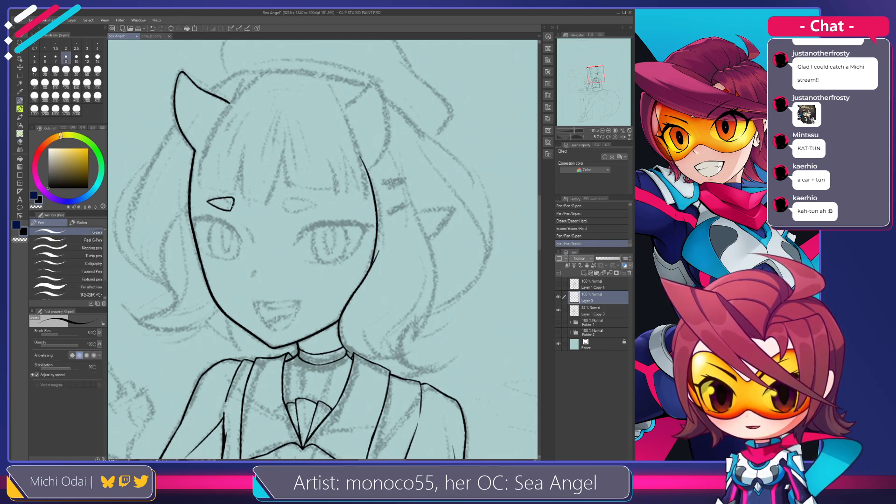
# Erase and clean up the left eyebrow's outline to refine its small tapered shape.
pyautogui.press('e')
pyautogui.moveTo(229, 200); pyautogui.dragTo(234, 200)
pyautogui.moveTo(237, 198)
pyautogui.mouseDown()
pyautogui.moveTo(229, 222)
pyautogui.moveTo(203, 211)
pyautogui.mouseUp()
pyautogui.press('p')
pyautogui.hotkey('ctrl', 'z')
pyautogui.hotkey('ctrl', 'z')
pyautogui.hotkey('ctrl', 'z')
pyautogui.moveTo(265, 203); pyautogui.dragTo(268, 218)
pyautogui.hotkey('ctrl', 'z')
pyautogui.press('e')
pyautogui.moveTo(190, 205)
pyautogui.mouseDown()
pyautogui.moveTo(213, 214)
pyautogui.moveTo(211, 201)
pyautogui.moveTo(222, 203)
pyautogui.moveTo(210, 216)
pyautogui.moveTo(204, 199)
pyautogui.moveTo(210, 213)
pyautogui.moveTo(193, 201)
pyautogui.moveTo(209, 213)
pyautogui.moveTo(205, 200)
pyautogui.moveTo(210, 213)
pyautogui.moveTo(205, 201)
pyautogui.moveTo(208, 216)
pyautogui.moveTo(192, 203)
pyautogui.moveTo(267, 210)
pyautogui.moveTo(251, 205)
pyautogui.moveTo(267, 210)
pyautogui.moveTo(241, 218)
pyautogui.moveTo(264, 218)
pyautogui.moveTo(245, 220)
pyautogui.moveTo(273, 210)
pyautogui.moveTo(259, 217)
pyautogui.mouseUp()
# Ink the right eyebrow as a short closed outline tapering toward the temple, redoing strokes as needed.
pyautogui.press('p')
pyautogui.hotkey('ctrl', 'z')
pyautogui.hotkey('ctrl', 'z')
pyautogui.hotkey('ctrl', 'z')
pyautogui.hotkey('ctrl', 'z')
pyautogui.hotkey('ctrl', 'z')
pyautogui.hotkey('ctrl', 'z')
pyautogui.hotkey('ctrl', 'z')
pyautogui.hotkey('ctrl', 'z')
pyautogui.hotkey('ctrl', 'z')
pyautogui.press('e')
pyautogui.press('p')
pyautogui.hotkey('ctrl', 'z')
pyautogui.hotkey('ctrl', 'z')
pyautogui.hotkey('ctrl', 'z')
pyautogui.hotkey('ctrl', 'z')
pyautogui.hotkey('ctrl', 'z')
pyautogui.hotkey('ctrl', 'z')
pyautogui.hotkey('ctrl', 'z')
pyautogui.hotkey('ctrl', 'z')
pyautogui.hotkey('ctrl', 'z')
pyautogui.hotkey('ctrl', 'z')
pyautogui.hotkey('ctrl', 'z')
pyautogui.hotkey('ctrl', 'z')
pyautogui.hotkey('ctrl', 'z')
pyautogui.hotkey('ctrl', 'z')
pyautogui.hotkey('ctrl', 'z')
pyautogui.hotkey('ctrl', 'z')
pyautogui.hotkey('ctrl', 'z')
# Refine the right eyebrow's edges by alternately erasing and re-inking parts of its outline.
pyautogui.press('e')
pyautogui.press('p')
pyautogui.hotkey('ctrl', 'z')
pyautogui.hotkey('ctrl', 'z')
pyautogui.hotkey('ctrl', 'z')
pyautogui.hotkey('ctrl', 'z')
pyautogui.press('e')
pyautogui.press('p')
pyautogui.hotkey('ctrl', 'z')
pyautogui.hotkey('ctrl', 'z')
pyautogui.hotkey('ctrl', 'z')
pyautogui.hotkey('ctrl', 'z')
pyautogui.press('e')
pyautogui.press('p')
pyautogui.hotkey('ctrl', 'z')
pyautogui.press('e')
pyautogui.press('p')
# Ink the left eye's upper lash line as a thick arc from the face outline to the inner corner.
pyautogui.hotkey('ctrl', 'z')
pyautogui.hotkey('ctrl', 'z')
pyautogui.hotkey('ctrl', 'z')
pyautogui.hotkey('ctrl', 'z')
pyautogui.hotkey('ctrl', 'z')
pyautogui.hotkey('ctrl', 'z')
pyautogui.hotkey('ctrl', 'z')
pyautogui.hotkey('ctrl', 'z')
pyautogui.moveTo(167, 233)
pyautogui.mouseDown()
pyautogui.moveTo(226, 228)
pyautogui.moveTo(245, 245)
pyautogui.mouseUp()
pyautogui.hotkey('ctrl', 'z')
pyautogui.moveTo(197, 231); pyautogui.dragTo(233, 230)
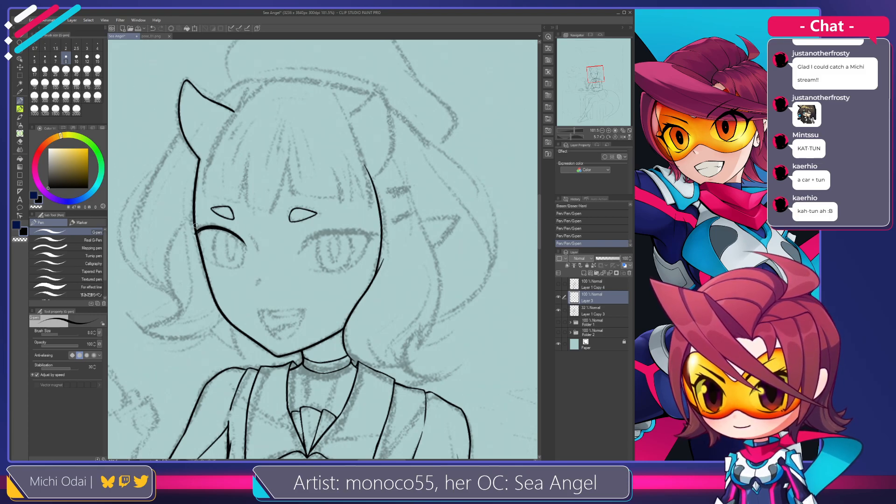
# Try to ink a thin lash flick extending beyond the left eye's outer corner.
pyautogui.moveTo(193, 232)
pyautogui.mouseDown()
pyautogui.moveTo(221, 232)
pyautogui.moveTo(247, 249)
pyautogui.moveTo(219, 227)
pyautogui.moveTo(189, 229)
pyautogui.mouseUp()
pyautogui.hotkey('ctrl', 'z')
pyautogui.hotkey('ctrl', 'z')
pyautogui.hotkey('ctrl', 'z')
pyautogui.hotkey('ctrl', 'z')
pyautogui.press('e')
pyautogui.press('p')
pyautogui.hotkey('ctrl', 'z')
pyautogui.hotkey('ctrl', 'z')
pyautogui.hotkey('ctrl', 'z')
pyautogui.hotkey('ctrl', 'z')
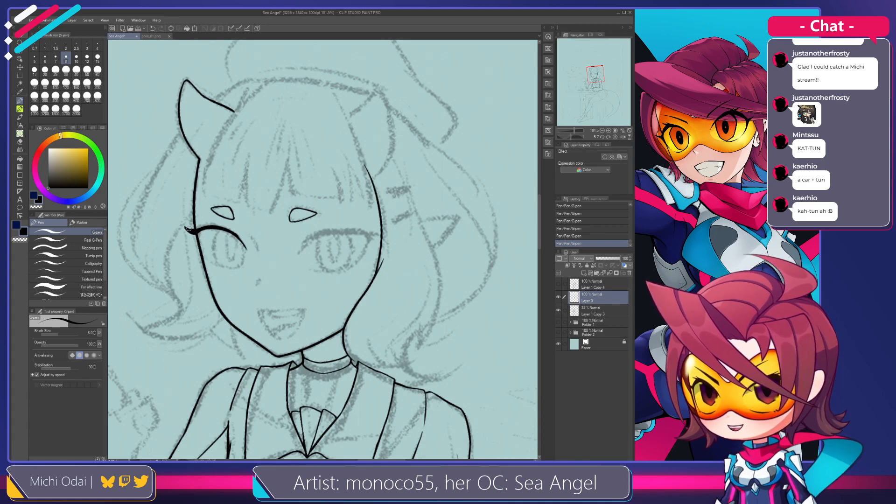
# Replace the left eye's outer lash flick with a shorter corner stroke ending just past the face outline.
pyautogui.hotkey('ctrl', 'z')
pyautogui.hotkey('ctrl', 'z')
pyautogui.hotkey('ctrl', 'z')
pyautogui.hotkey('ctrl', 'z')
pyautogui.moveTo(189, 229); pyautogui.dragTo(200, 242)
pyautogui.hotkey('ctrl', 'z')
pyautogui.press('e')
pyautogui.press('p')
pyautogui.hotkey('ctrl', 'z')
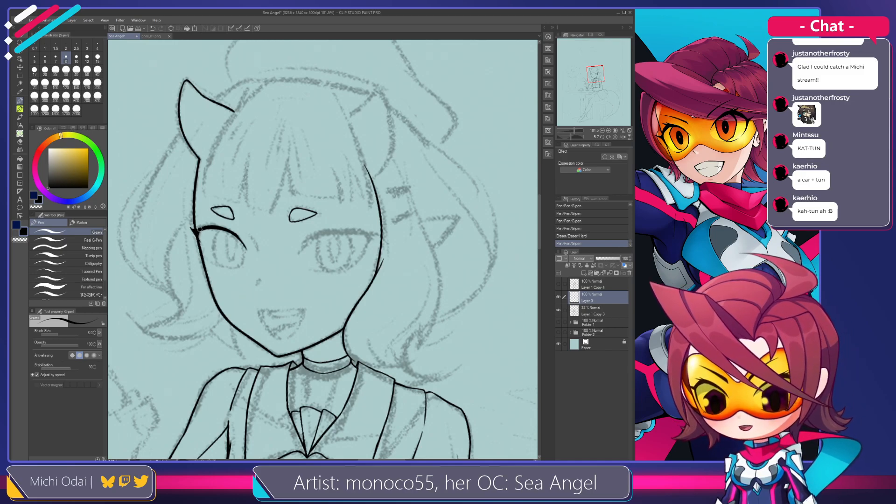
pyautogui.hotkey('ctrl', 'z')
pyautogui.moveTo(198, 233); pyautogui.dragTo(199, 241)
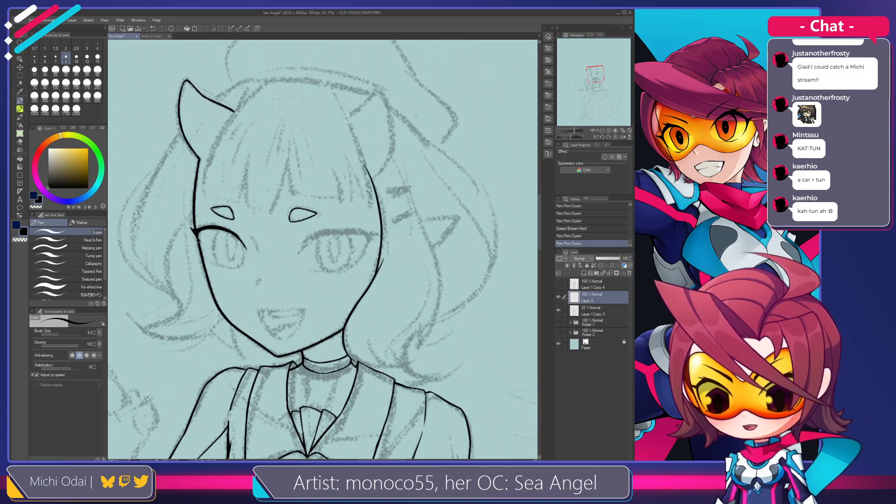
# Touch up the left eye's outer lash corner where it crosses the face outline, erasing and redrawing small strokes.
pyautogui.press('e')
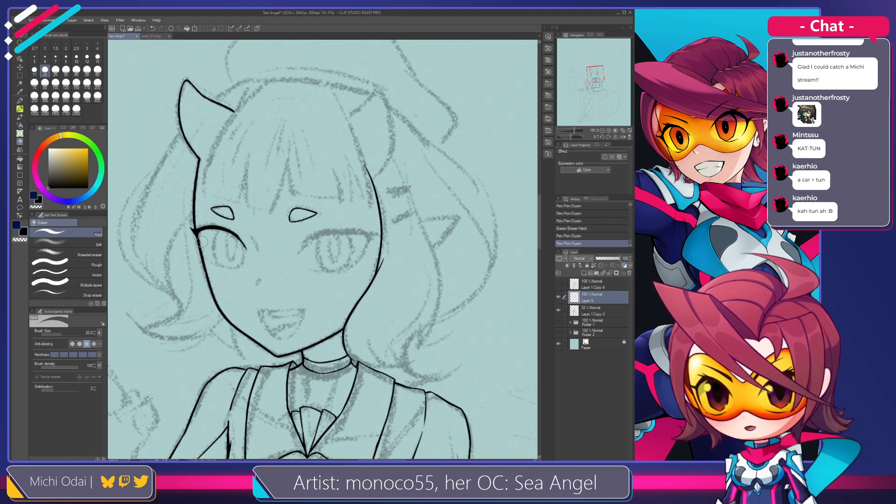
pyautogui.press('p')
pyautogui.moveTo(206, 249)
pyautogui.mouseDown()
pyautogui.moveTo(205, 243)
pyautogui.moveTo(206, 260)
pyautogui.mouseUp()
pyautogui.hotkey('ctrl', 'z')
pyautogui.hotkey('ctrl', 'z')
pyautogui.hotkey('ctrl', 'z')
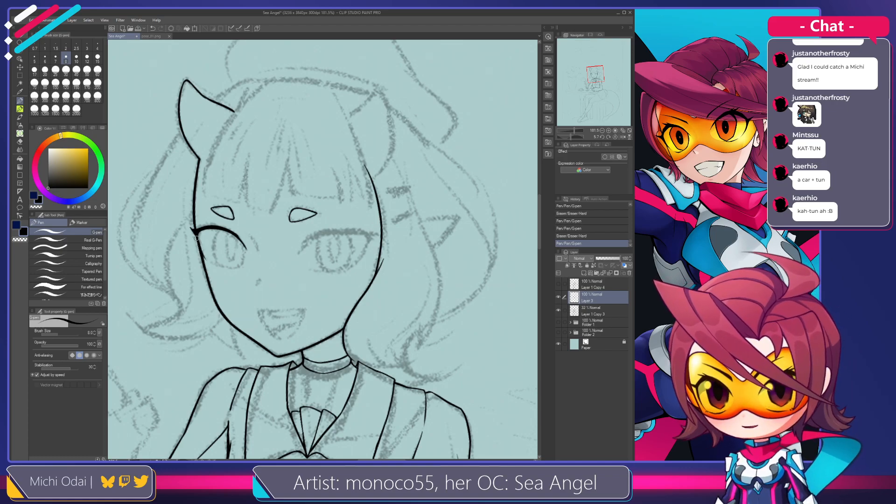
pyautogui.moveTo(193, 231); pyautogui.dragTo(192, 232)
pyautogui.hotkey('ctrl', 'z')
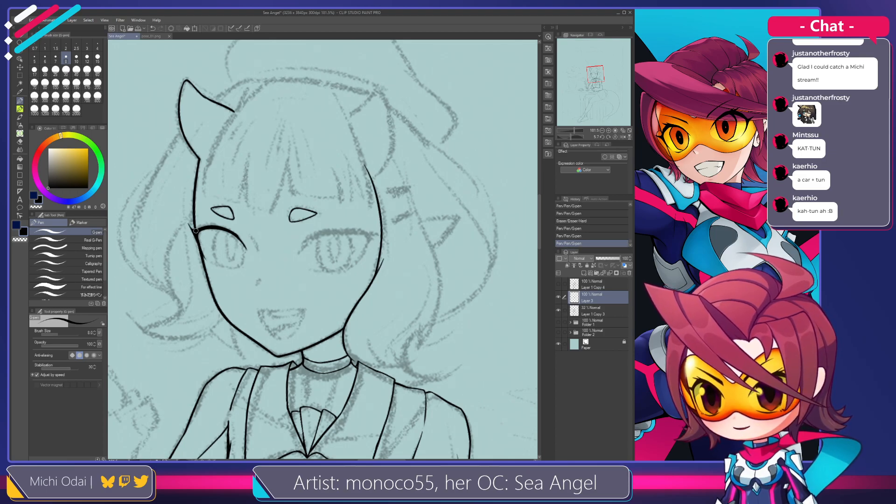
# Ink a thicker pointed lash wing at the left eye's outer corner, extending past the face outline.
pyautogui.moveTo(189, 226)
pyautogui.mouseDown()
pyautogui.moveTo(196, 235)
pyautogui.moveTo(189, 224)
pyautogui.moveTo(192, 233)
pyautogui.moveTo(206, 226)
pyautogui.mouseUp()
pyautogui.hotkey('ctrl', 'z')
pyautogui.hotkey('ctrl', 'z')
pyautogui.press('e')
pyautogui.press('p')
pyautogui.hotkey('ctrl', 'z')
pyautogui.hotkey('ctrl', 'z')
pyautogui.hotkey('ctrl', 'z')
pyautogui.hotkey('ctrl', 'z')
pyautogui.hotkey('ctrl', 'z')
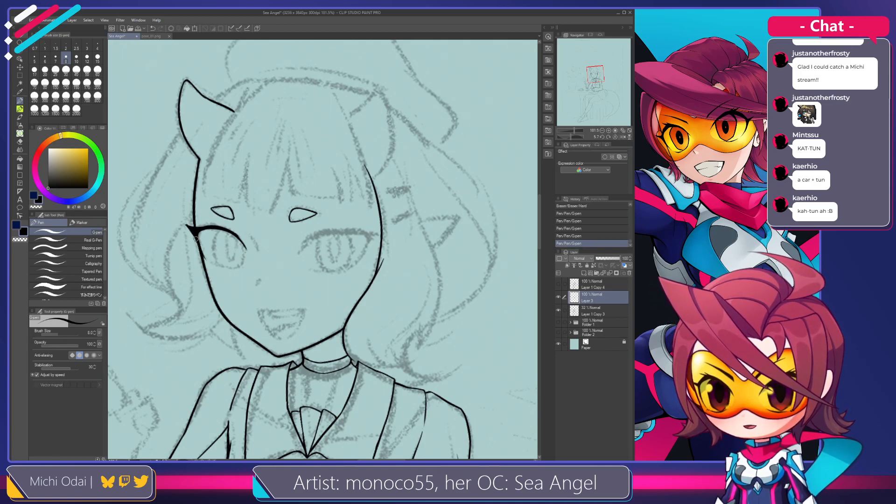
# Trim the outer tip of the left eye's lash wing beyond the face outline.
pyautogui.press('e')
pyautogui.moveTo(184, 221); pyautogui.dragTo(186, 226)
pyautogui.press('p')
pyautogui.hotkey('ctrl', 'z')
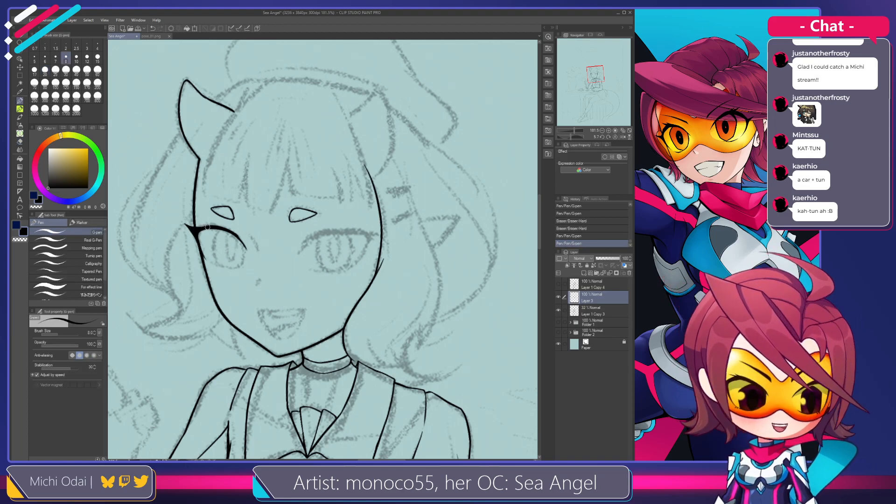
# Thicken the left eye's upper lash where the outer wing meets the face outline.
pyautogui.moveTo(196, 227)
pyautogui.mouseDown()
pyautogui.moveTo(217, 230)
pyautogui.moveTo(192, 226)
pyautogui.moveTo(210, 225)
pyautogui.mouseUp()
pyautogui.hotkey('ctrl', 'z')
pyautogui.hotkey('ctrl', 'z')
pyautogui.hotkey('ctrl', 'z')
pyautogui.hotkey('ctrl', 'z')
pyautogui.hotkey('ctrl', 'z')
pyautogui.hotkey('ctrl', 'z')
pyautogui.hotkey('ctrl', 'z')
pyautogui.hotkey('ctrl', 'z')
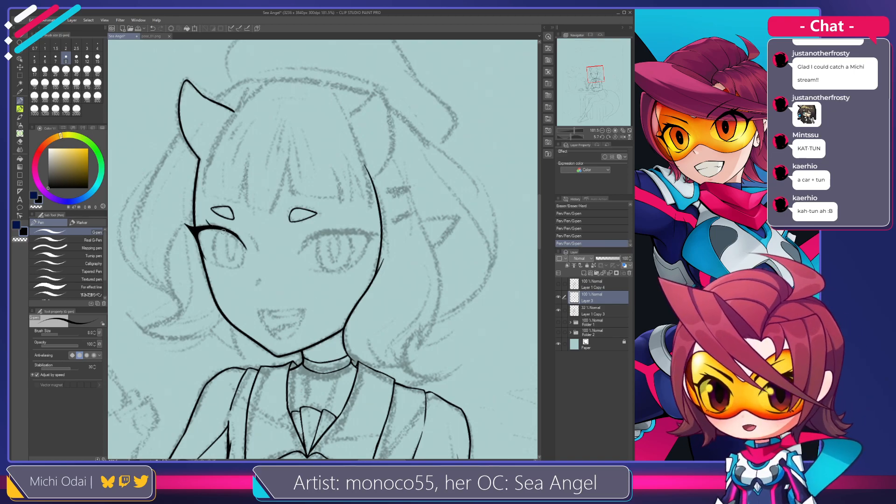
# Rework the inner half of the left eye's upper lash and add thin strokes above its inner end.
pyautogui.moveTo(227, 226); pyautogui.dragTo(244, 239)
pyautogui.hotkey('ctrl', 'z')
pyautogui.hotkey('ctrl', 'z')
pyautogui.hotkey('ctrl', 'z')
pyautogui.hotkey('ctrl', 'z')
pyautogui.hotkey('ctrl', 'z')
pyautogui.hotkey('ctrl', 'z')
pyautogui.moveTo(217, 222); pyautogui.dragTo(245, 242)
pyautogui.hotkey('ctrl', 'z')
pyautogui.hotkey('ctrl', 'z')
pyautogui.hotkey('ctrl', 'z')
pyautogui.hotkey('ctrl', 'z')
pyautogui.hotkey('ctrl', 'z')
pyautogui.hotkey('ctrl', 'z')
# Ink small lower-lash strokes at the left eye's outer corner beside the face outline.
pyautogui.moveTo(231, 227)
pyautogui.mouseDown()
pyautogui.moveTo(246, 243)
pyautogui.moveTo(223, 221)
pyautogui.moveTo(201, 246)
pyautogui.mouseUp()
pyautogui.hotkey('ctrl', 'z')
pyautogui.hotkey('ctrl', 'z')
pyautogui.press('e')
pyautogui.hotkey('ctrl', 'z')
pyautogui.press('p')
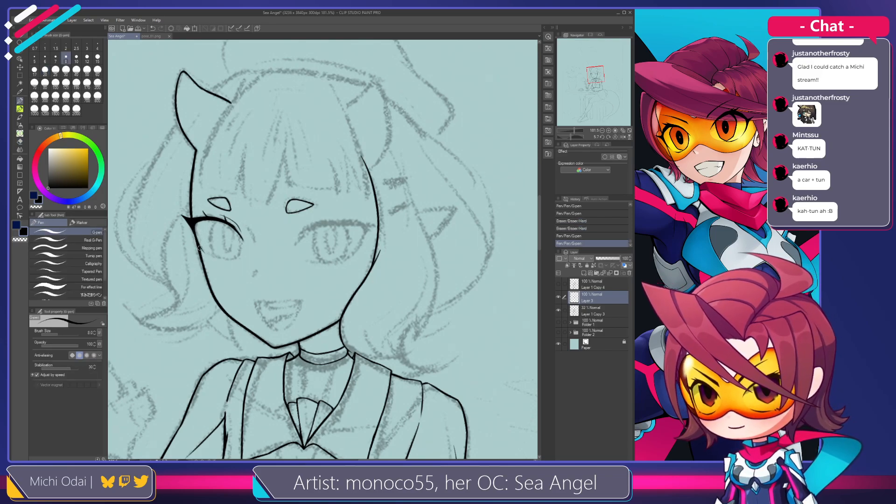
pyautogui.hotkey('ctrl', 'z')
pyautogui.moveTo(194, 229); pyautogui.dragTo(203, 250)
pyautogui.hotkey('ctrl', 'z')
pyautogui.hotkey('ctrl', 'z')
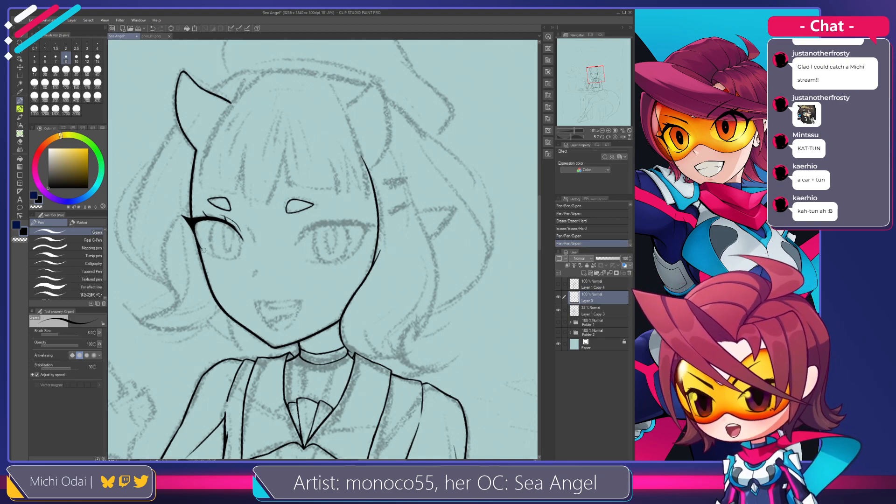
# Ink the left eye's curved lower eyelid line over the sketch, redrawing the stroke until it fits.
pyautogui.hotkey('ctrl', 'z')
pyautogui.moveTo(202, 252)
pyautogui.mouseDown()
pyautogui.moveTo(238, 259)
pyautogui.moveTo(229, 259)
pyautogui.moveTo(234, 237)
pyautogui.moveTo(222, 233)
pyautogui.moveTo(230, 236)
pyautogui.moveTo(215, 241)
pyautogui.moveTo(299, 218)
pyautogui.mouseUp()
pyautogui.hotkey('ctrl', 'z')
pyautogui.hotkey('ctrl', 'z')
pyautogui.hotkey('ctrl', 'z')
pyautogui.hotkey('ctrl', 'z')
pyautogui.hotkey('ctrl', 'z')
pyautogui.hotkey('ctrl', 'z')
pyautogui.hotkey('ctrl', 'z')
pyautogui.hotkey('ctrl', 'z')
pyautogui.hotkey('ctrl', 'z')
pyautogui.hotkey('ctrl', 'z')
pyautogui.hotkey('ctrl', 'z')
pyautogui.hotkey('ctrl', 'z')
# Mirror the canvas view horizontally and ink a thin upper lash arc over the second eye.
pyautogui.moveTo(247, 240); pyautogui.dragTo(293, 216)
pyautogui.hotkey('ctrl', 'z')
pyautogui.hotkey('ctrl', 'z')
pyautogui.moveTo(247, 240)
pyautogui.mouseDown()
pyautogui.moveTo(308, 219)
pyautogui.moveTo(253, 230)
pyautogui.mouseUp()
pyautogui.hotkey('ctrl', 'z')
pyautogui.hotkey('ctrl', 'z')
pyautogui.click(622, 137)
pyautogui.moveTo(374, 234); pyautogui.dragTo(306, 248)
pyautogui.moveTo(467, 166); pyautogui.dragTo(428, 189)
pyautogui.moveTo(218, 258); pyautogui.dragTo(276, 261)
pyautogui.hotkey('ctrl', 'z')
pyautogui.hotkey('ctrl', 'z')
pyautogui.hotkey('ctrl', 'z')
pyautogui.hotkey('ctrl', 'z')
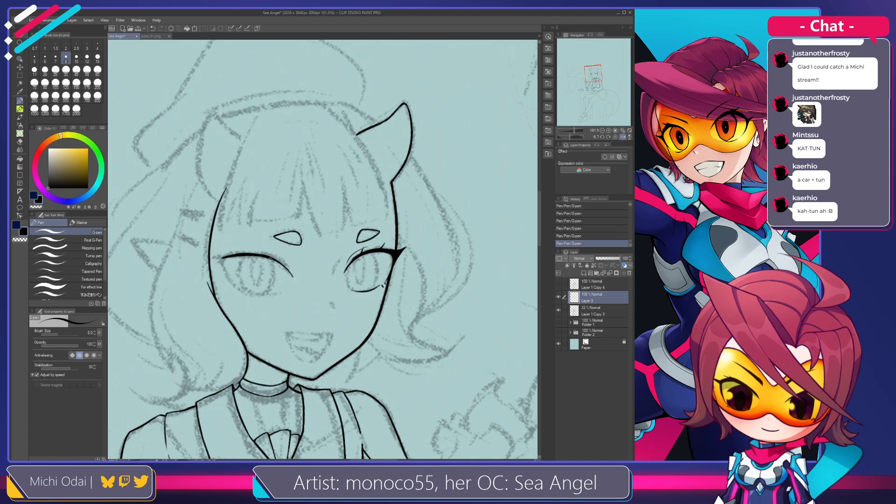
# Thicken the outer end of the second eye's upper lash and extend it to the face outline.
pyautogui.moveTo(244, 254)
pyautogui.mouseDown()
pyautogui.moveTo(209, 247)
pyautogui.moveTo(254, 250)
pyautogui.moveTo(218, 262)
pyautogui.moveTo(257, 255)
pyautogui.moveTo(206, 256)
pyautogui.moveTo(230, 257)
pyautogui.moveTo(227, 266)
pyautogui.mouseUp()
pyautogui.hotkey('ctrl', 'z')
pyautogui.press('e')
pyautogui.press('p')
pyautogui.hotkey('ctrl', 'z')
pyautogui.hotkey('ctrl', 'z')
pyautogui.hotkey('ctrl', 'z')
pyautogui.hotkey('ctrl', 'z')
pyautogui.hotkey('ctrl', 'z')
pyautogui.moveTo(215, 261); pyautogui.dragTo(222, 265)
pyautogui.press('e')
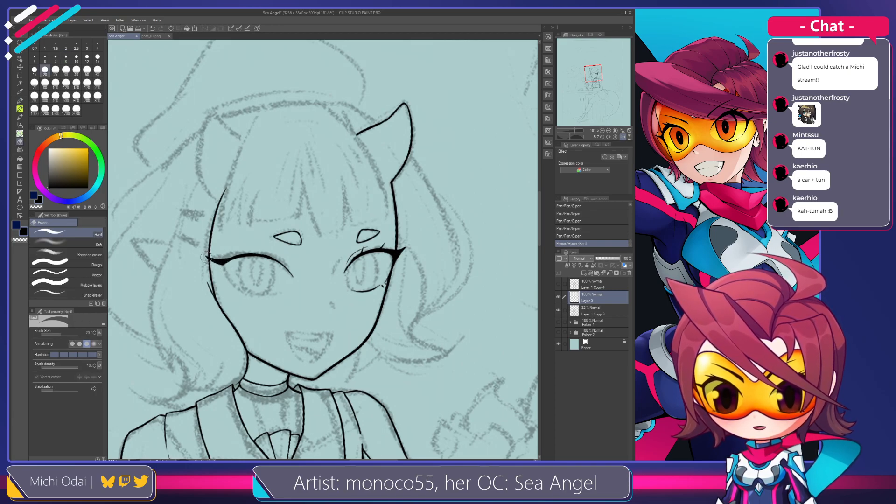
# Fill a downward-pointing wedge at the outer corner of the second eye's upper lash.
pyautogui.press('p')
pyautogui.moveTo(225, 264)
pyautogui.mouseDown()
pyautogui.moveTo(238, 284)
pyautogui.moveTo(225, 270)
pyautogui.mouseUp()
pyautogui.hotkey('ctrl', 'z')
pyautogui.hotkey('ctrl', 'z')
pyautogui.hotkey('ctrl', 'z')
pyautogui.hotkey('ctrl', 'z')
pyautogui.hotkey('ctrl', 'z')
pyautogui.moveTo(219, 263); pyautogui.dragTo(224, 267)
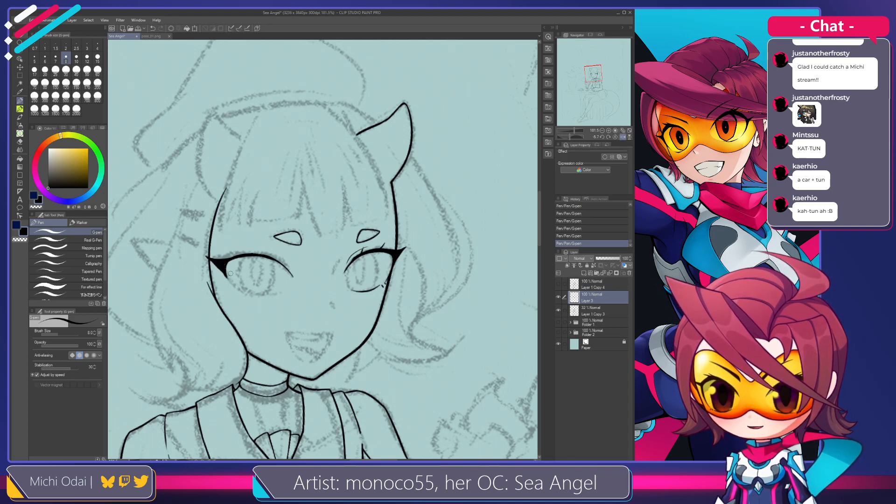
# Trim the first eye's outer lash wing where it crosses the face outline.
pyautogui.hotkey('ctrl', 'z')
pyautogui.press('e')
pyautogui.moveTo(398, 261)
pyautogui.mouseDown()
pyautogui.moveTo(404, 248)
pyautogui.moveTo(396, 255)
pyautogui.mouseUp()
pyautogui.press('p')
pyautogui.hotkey('ctrl', 'z')
pyautogui.hotkey('ctrl', 'z')
pyautogui.press('e')
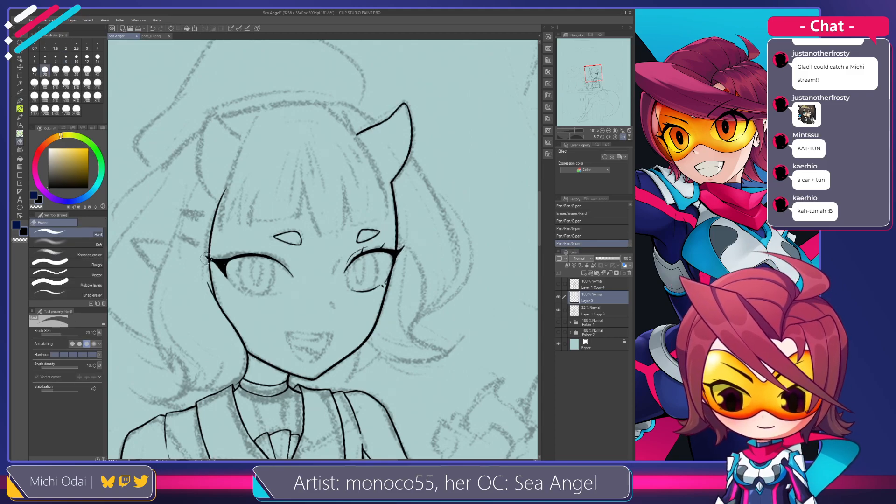
# Refine the second eye's pointed outer lash wing at the face outline, alternately erasing and redrawing small strokes.
pyautogui.press('p')
pyautogui.moveTo(205, 254)
pyautogui.mouseDown()
pyautogui.moveTo(212, 260)
pyautogui.moveTo(199, 249)
pyautogui.moveTo(213, 260)
pyautogui.moveTo(200, 242)
pyautogui.moveTo(208, 248)
pyautogui.moveTo(194, 248)
pyautogui.moveTo(215, 256)
pyautogui.moveTo(214, 234)
pyautogui.moveTo(206, 238)
pyautogui.moveTo(212, 262)
pyautogui.moveTo(241, 271)
pyautogui.mouseUp()
pyautogui.hotkey('ctrl', 'z')
pyautogui.press('e')
pyautogui.press('p')
pyautogui.hotkey('ctrl', 'z')
pyautogui.press('e')
pyautogui.hotkey('ctrl', 'z')
pyautogui.press('p')
pyautogui.hotkey('ctrl', 'z')
pyautogui.hotkey('ctrl', 'y')
pyautogui.hotkey('ctrl', 'z')
pyautogui.hotkey('ctrl', 'y')
pyautogui.press('e')
pyautogui.press('p')
pyautogui.press('e')
pyautogui.press('p')
pyautogui.hotkey('ctrl', 'z')
pyautogui.hotkey('ctrl', 'z')
pyautogui.hotkey('ctrl', 'z')
pyautogui.hotkey('ctrl', 'z')
pyautogui.hotkey('ctrl', 'z')
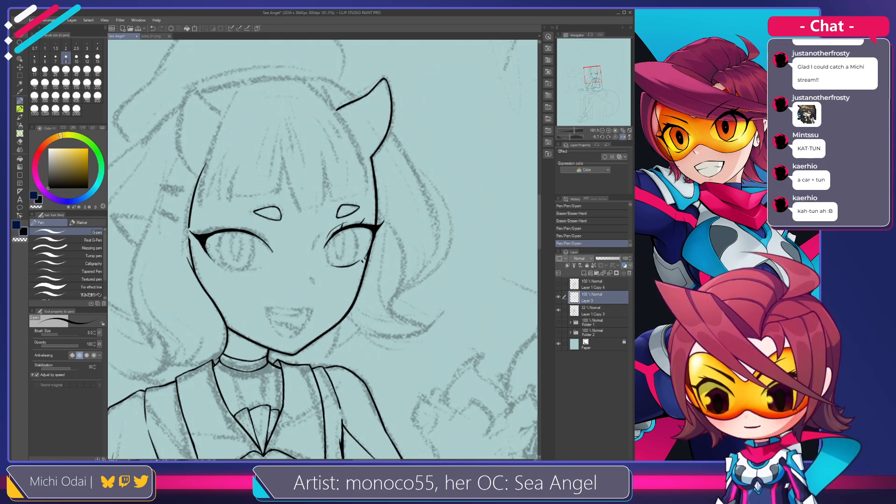
# Thicken the second eye's upper lash from the outer wedge across the arch toward the inner corner.
pyautogui.hotkey('ctrl', 'z')
pyautogui.moveTo(205, 248)
pyautogui.mouseDown()
pyautogui.moveTo(211, 260)
pyautogui.moveTo(218, 228)
pyautogui.moveTo(194, 249)
pyautogui.moveTo(235, 249)
pyautogui.moveTo(226, 245)
pyautogui.mouseUp()
pyautogui.hotkey('ctrl', 'z')
pyautogui.hotkey('ctrl', 'z')
pyautogui.hotkey('ctrl', 'z')
pyautogui.hotkey('ctrl', 'z')
pyautogui.hotkey('ctrl', 'z')
pyautogui.hotkey('ctrl', 'z')
pyautogui.hotkey('ctrl', 'z')
pyautogui.hotkey('ctrl', 'z')
pyautogui.hotkey('ctrl', 'z')
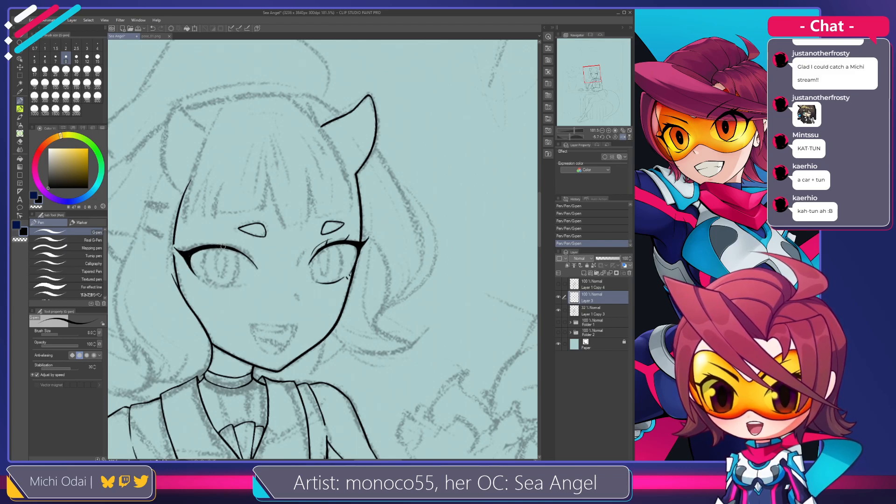
pyautogui.moveTo(217, 245); pyautogui.dragTo(234, 251)
pyautogui.scroll(4, 227, 245)
pyautogui.hotkey('ctrl', 'z')
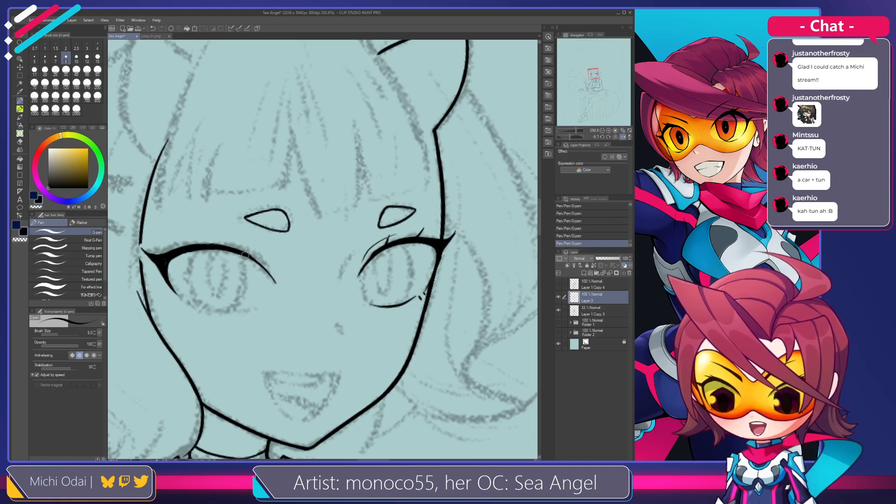
pyautogui.scroll(-2, 243, 257)
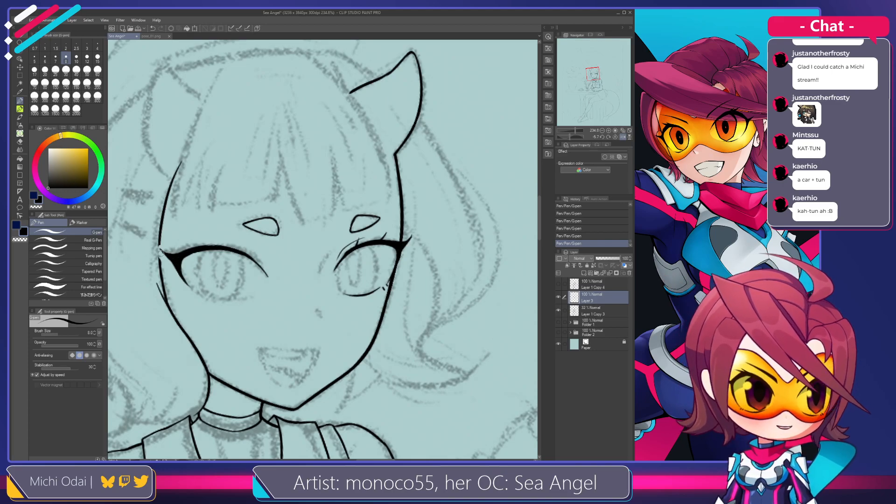
# Erase excess ink beneath the second eye's upper lash at the inner end and along the outer wedge.
pyautogui.moveTo(160, 253); pyautogui.dragTo(192, 230)
pyautogui.press('e')
pyautogui.moveTo(299, 251); pyautogui.dragTo(287, 260)
pyautogui.press('p')
pyautogui.hotkey('ctrl', 'z')
pyautogui.press('e')
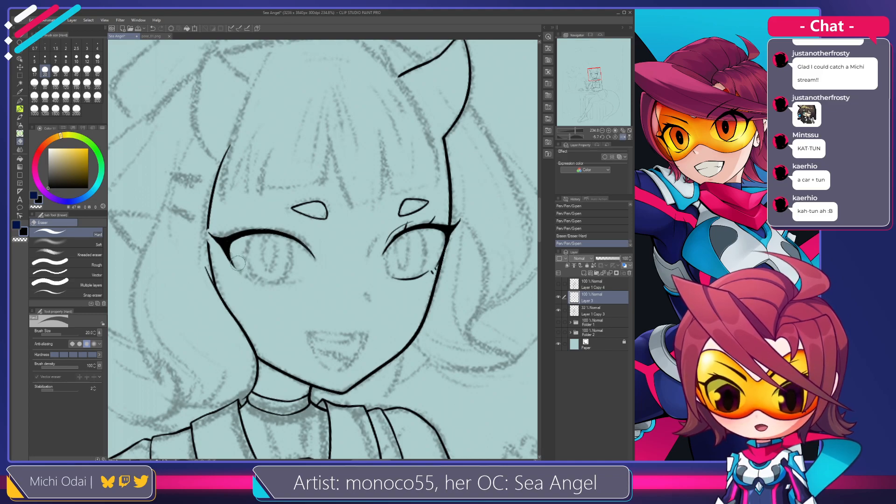
pyautogui.moveTo(237, 258); pyautogui.dragTo(240, 268)
# Ink a short curved lower eyelid line under the second eye and trim its inner end.
pyautogui.moveTo(236, 257)
pyautogui.mouseDown()
pyautogui.moveTo(265, 286)
pyautogui.moveTo(298, 284)
pyautogui.moveTo(254, 279)
pyautogui.moveTo(295, 287)
pyautogui.mouseUp()
pyautogui.press('p')
pyautogui.hotkey('ctrl', 'z')
pyautogui.hotkey('ctrl', 'z')
pyautogui.hotkey('ctrl', 'z')
pyautogui.hotkey('ctrl', 'z')
pyautogui.hotkey('ctrl', 'z')
pyautogui.hotkey('ctrl', 'z')
pyautogui.hotkey('ctrl', 'z')
pyautogui.hotkey('ctrl', 'z')
pyautogui.hotkey('ctrl', 'z')
pyautogui.hotkey('ctrl', 'z')
pyautogui.hotkey('ctrl', 'z')
pyautogui.hotkey('ctrl', 'z')
pyautogui.hotkey('ctrl', 'z')
pyautogui.hotkey('ctrl', 'z')
pyautogui.press('e')
pyautogui.press('p')
pyautogui.hotkey('ctrl', 'z')
pyautogui.press('e')
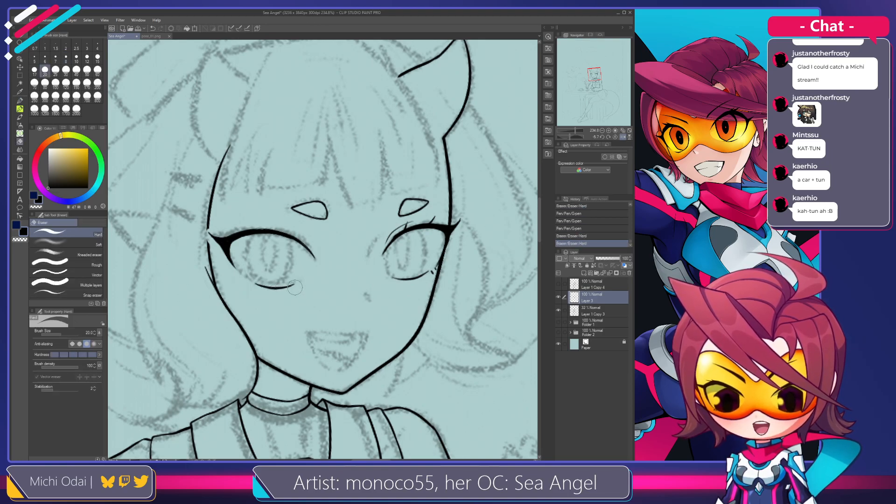
# Clean up the lower edge of the second eye's outer lash wedge with small erasing and pen strokes.
pyautogui.press('p')
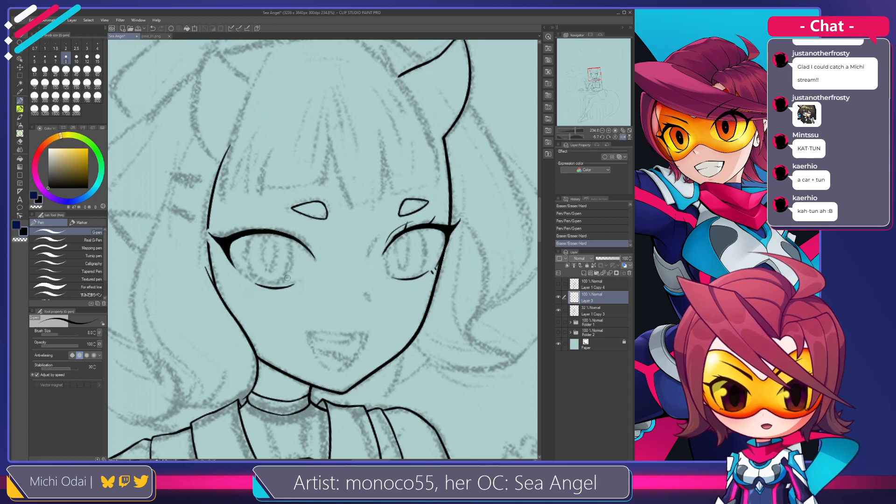
pyautogui.press('e')
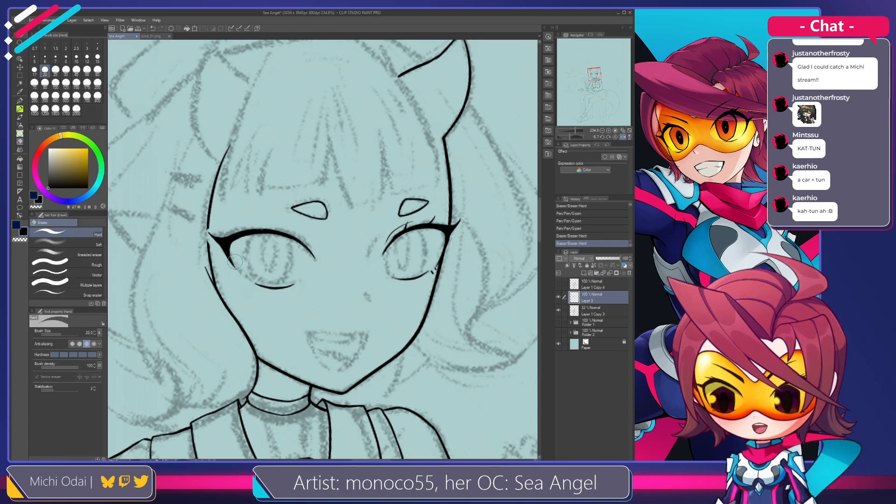
pyautogui.moveTo(233, 259); pyautogui.dragTo(239, 276)
pyautogui.press('p')
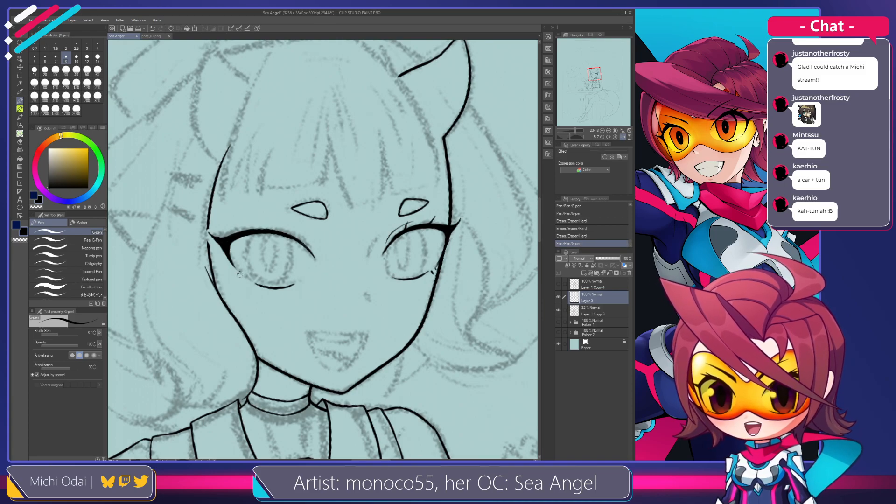
# Ink small lower-lash ticks beside the outer end of the left-hand eye's lower lid.
pyautogui.hotkey('ctrl', 'z')
pyautogui.moveTo(243, 275); pyautogui.dragTo(266, 286)
pyautogui.hotkey('ctrl', 'z')
pyautogui.hotkey('ctrl', 'z')
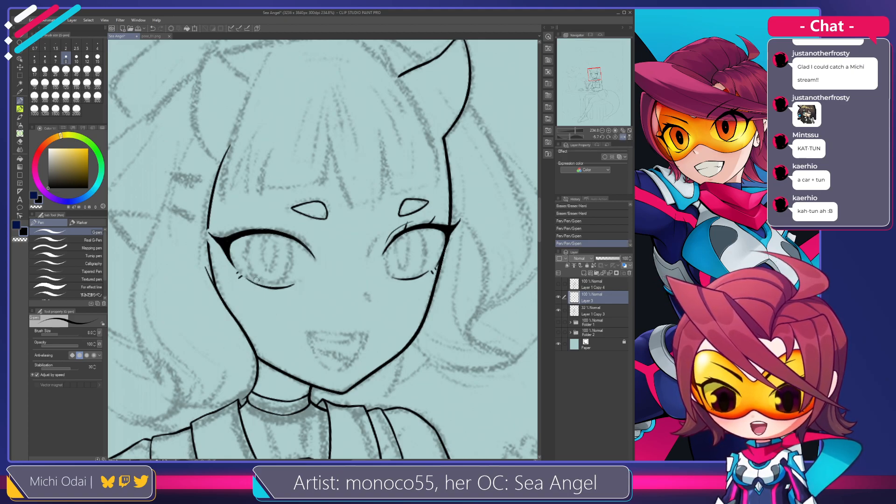
# Trim the underside and inner end of the left-hand eye's lower lid line with the eraser.
pyautogui.press('e')
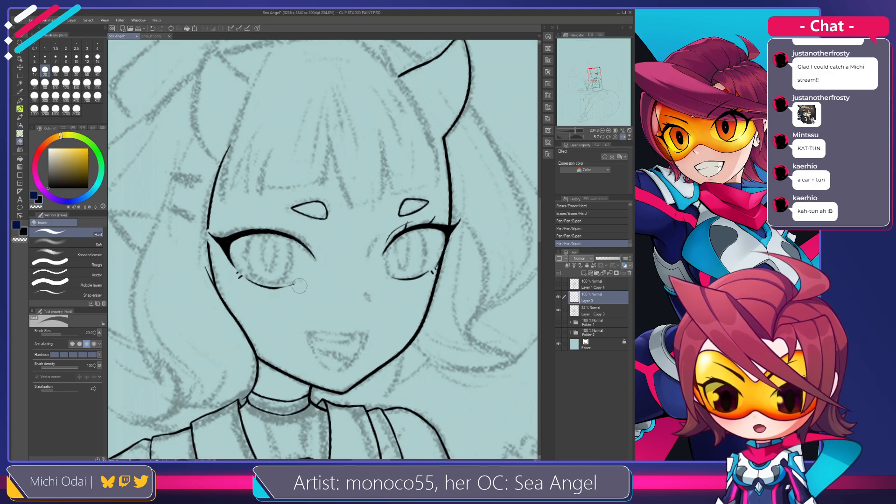
pyautogui.moveTo(272, 292)
pyautogui.mouseDown()
pyautogui.moveTo(289, 291)
pyautogui.moveTo(250, 280)
pyautogui.moveTo(287, 287)
pyautogui.moveTo(266, 286)
pyautogui.moveTo(289, 291)
pyautogui.mouseUp()
pyautogui.press('p')
pyautogui.hotkey('ctrl', 'z')
pyautogui.hotkey('ctrl', 'z')
pyautogui.press('e')
pyautogui.moveTo(297, 288)
pyautogui.mouseDown()
pyautogui.moveTo(290, 291)
pyautogui.moveTo(292, 282)
pyautogui.mouseUp()
# Ink the outer side of the left-hand eye's iris as one curve from the upper lash down to the lower lid.
pyautogui.press('p')
pyautogui.moveTo(256, 232); pyautogui.dragTo(264, 284)
pyautogui.hotkey('ctrl', 'z')
pyautogui.hotkey('ctrl', 'z')
pyautogui.hotkey('ctrl', 'z')
pyautogui.hotkey('ctrl', 'z')
pyautogui.hotkey('ctrl', 'z')
pyautogui.hotkey('ctrl', 'z')
pyautogui.moveTo(257, 232); pyautogui.dragTo(257, 279)
pyautogui.hotkey('ctrl', 'z')
pyautogui.moveTo(255, 233)
pyautogui.mouseDown()
pyautogui.moveTo(253, 280)
pyautogui.moveTo(247, 264)
pyautogui.moveTo(262, 283)
pyautogui.mouseUp()
pyautogui.hotkey('ctrl', 'z')
pyautogui.hotkey('ctrl', 'z')
pyautogui.moveTo(256, 232); pyautogui.dragTo(260, 282)
pyautogui.hotkey('ctrl', 'z')
pyautogui.moveTo(256, 231); pyautogui.dragTo(261, 282)
pyautogui.hotkey('ctrl', 'z')
pyautogui.moveTo(257, 231)
pyautogui.mouseDown()
pyautogui.moveTo(246, 251)
pyautogui.moveTo(266, 280)
pyautogui.mouseUp()
pyautogui.hotkey('ctrl', 'z')
pyautogui.moveTo(256, 231)
pyautogui.mouseDown()
pyautogui.moveTo(245, 254)
pyautogui.moveTo(265, 281)
pyautogui.mouseUp()
pyautogui.hotkey('ctrl', 'z')
pyautogui.moveTo(257, 233); pyautogui.dragTo(273, 283)
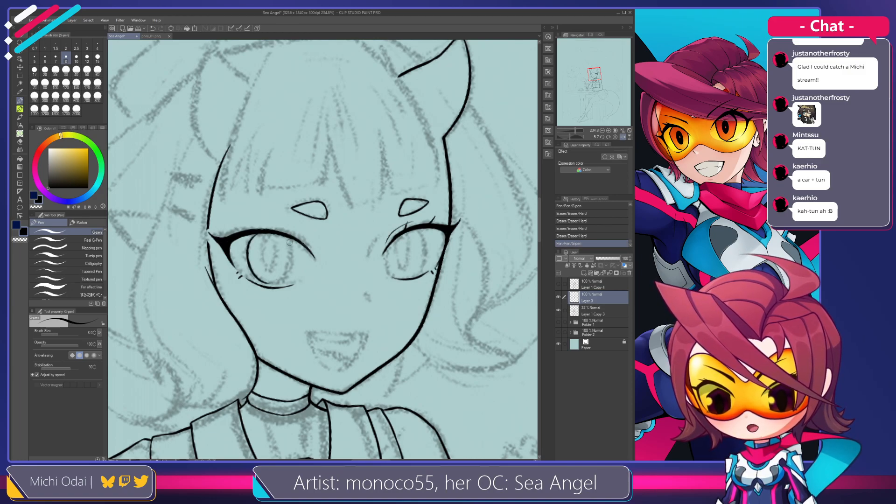
# Ink the inner side of the left-hand eye's iris, curving from the upper lash to the iris bottom.
pyautogui.hotkey('ctrl', 'z')
pyautogui.moveTo(294, 237)
pyautogui.mouseDown()
pyautogui.moveTo(288, 290)
pyautogui.moveTo(287, 278)
pyautogui.mouseUp()
pyautogui.hotkey('ctrl', 'z')
pyautogui.hotkey('ctrl', 'z')
pyautogui.hotkey('ctrl', 'z')
pyautogui.moveTo(296, 240); pyautogui.dragTo(290, 274)
pyautogui.hotkey('ctrl', 'z')
pyautogui.hotkey('ctrl', 'z')
pyautogui.moveTo(294, 240)
pyautogui.mouseDown()
pyautogui.moveTo(283, 282)
pyautogui.moveTo(292, 251)
pyautogui.moveTo(289, 273)
pyautogui.mouseUp()
pyautogui.hotkey('ctrl', 'z')
pyautogui.hotkey('ctrl', 'z')
pyautogui.hotkey('ctrl', 'z')
pyautogui.hotkey('ctrl', 'z')
pyautogui.moveTo(293, 239); pyautogui.dragTo(272, 283)
pyautogui.hotkey('ctrl', 'z')
pyautogui.hotkey('ctrl', 'z')
# Refine the outer edge of the left-hand eye's iris and carry the line around to the bottom.
pyautogui.moveTo(251, 234); pyautogui.dragTo(255, 267)
pyautogui.hotkey('ctrl', 'z')
pyautogui.moveTo(251, 235)
pyautogui.mouseDown()
pyautogui.moveTo(254, 277)
pyautogui.moveTo(245, 258)
pyautogui.moveTo(254, 275)
pyautogui.moveTo(251, 268)
pyautogui.mouseUp()
pyautogui.hotkey('ctrl', 'z')
pyautogui.hotkey('ctrl', 'z')
pyautogui.hotkey('ctrl', 'z')
pyautogui.moveTo(251, 235)
pyautogui.mouseDown()
pyautogui.moveTo(259, 281)
pyautogui.moveTo(270, 285)
pyautogui.mouseUp()
pyautogui.hotkey('ctrl', 'z')
pyautogui.hotkey('ctrl', 'z')
pyautogui.hotkey('ctrl', 'z')
pyautogui.hotkey('ctrl', 'z')
pyautogui.hotkey('ctrl', 'z')
pyautogui.hotkey('ctrl', 'z')
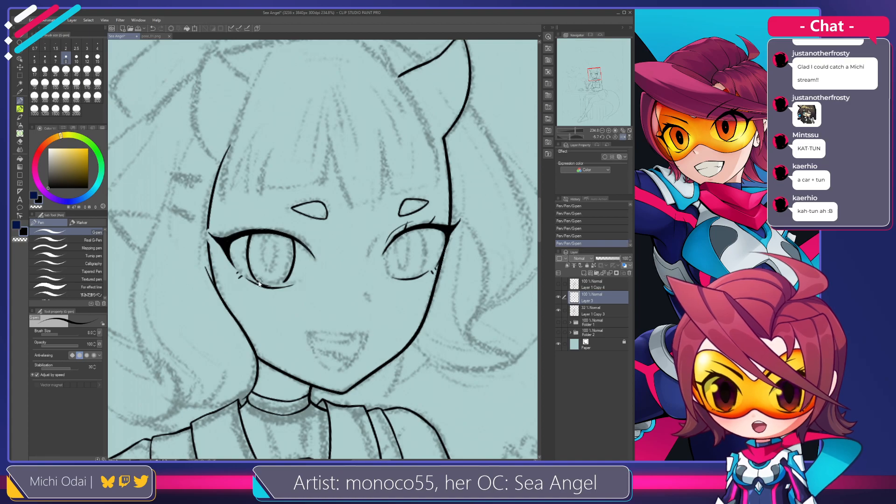
# Clean up the lower and inner curve of the left-hand iris outline with eraser and pen touches.
pyautogui.hotkey('ctrl', 'z')
pyautogui.press('e')
pyautogui.moveTo(264, 276)
pyautogui.mouseDown()
pyautogui.moveTo(293, 283)
pyautogui.moveTo(272, 247)
pyautogui.moveTo(248, 243)
pyautogui.moveTo(248, 256)
pyautogui.moveTo(247, 245)
pyautogui.moveTo(294, 252)
pyautogui.mouseUp()
pyautogui.press('p')
pyautogui.hotkey('ctrl', 'z')
pyautogui.press('e')
pyautogui.press('p')
pyautogui.hotkey('ctrl', 'z')
pyautogui.hotkey('ctrl', 'z')
pyautogui.hotkey('ctrl', 'z')
pyautogui.hotkey('ctrl', 'z')
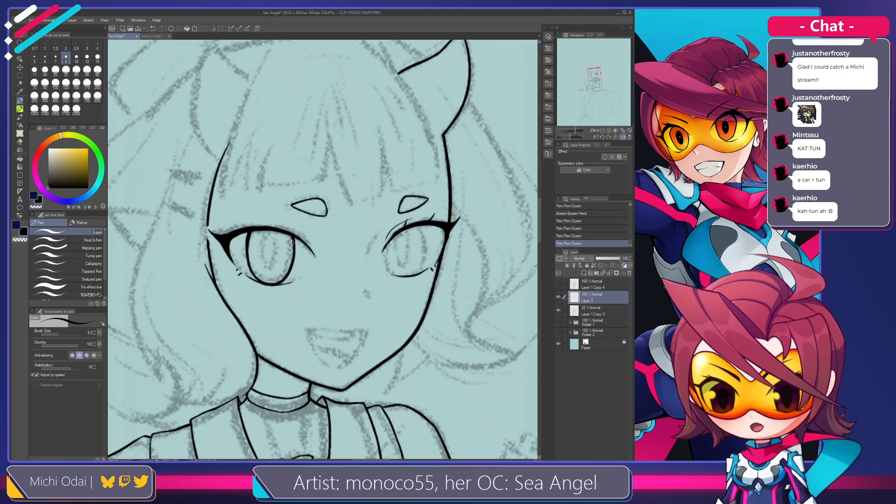
# Add a tiny upward lash flick above the outer part of the left-hand eye's upper lash and trim it.
pyautogui.moveTo(251, 231); pyautogui.dragTo(252, 236)
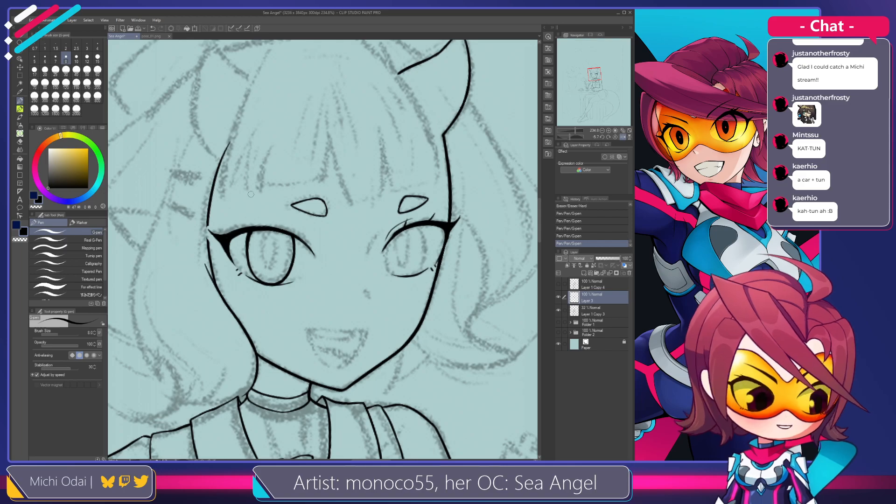
pyautogui.moveTo(247, 227)
pyautogui.mouseDown()
pyautogui.moveTo(267, 231)
pyautogui.moveTo(250, 215)
pyautogui.mouseUp()
pyautogui.press('p')
pyautogui.hotkey('ctrl', 'z')
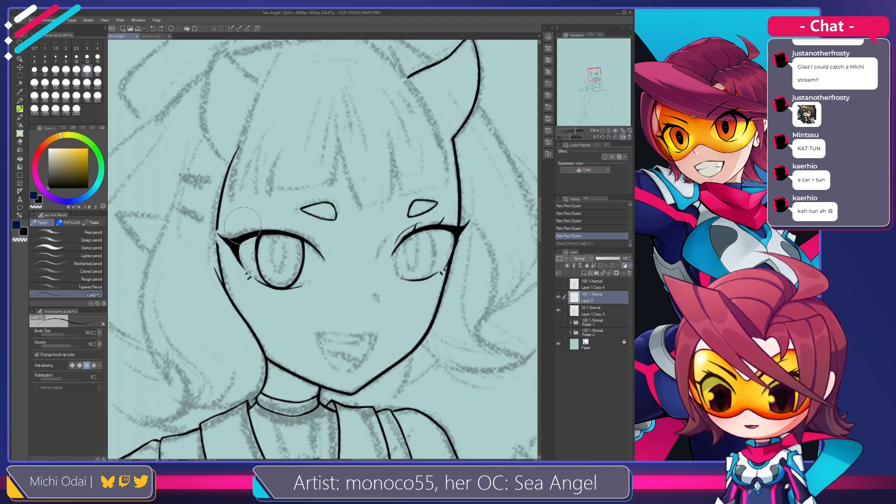
pyautogui.press('p')
pyautogui.moveTo(258, 232); pyautogui.dragTo(256, 229)
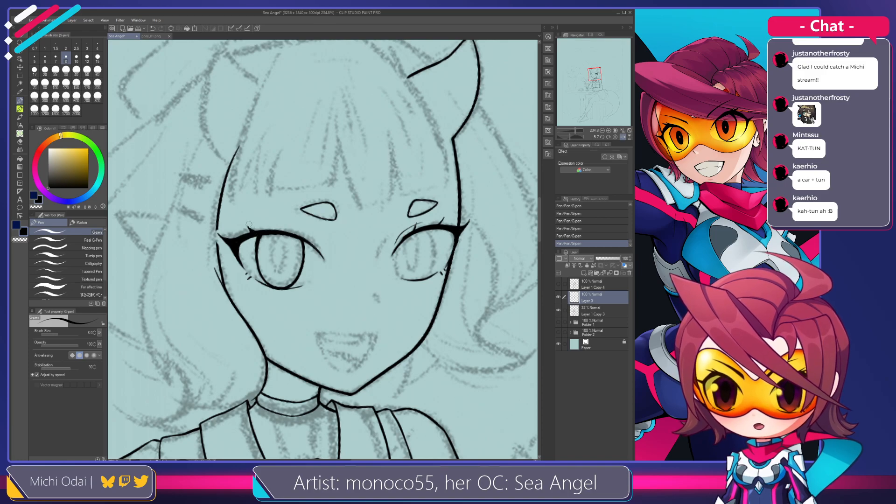
pyautogui.press('e')
pyautogui.moveTo(248, 223); pyautogui.dragTo(259, 233)
pyautogui.press('p')
pyautogui.hotkey('ctrl', 'z')
# Ink a short flick at the outer tip of the right-hand eye's upper lash and tidy its edge.
pyautogui.moveTo(464, 226); pyautogui.dragTo(470, 221)
pyautogui.press('e')
pyautogui.press('p')
pyautogui.press('e')
pyautogui.press('p')
pyautogui.hotkey('ctrl', 'z')
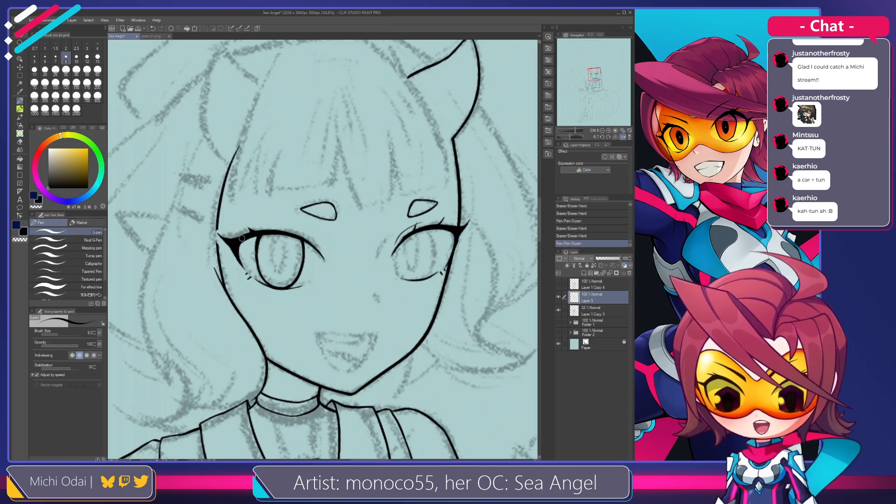
# Reshape the outer lash flick on the left-hand eye and smooth the upper lash line where it joins.
pyautogui.press('e')
pyautogui.moveTo(251, 227); pyautogui.dragTo(253, 233)
pyautogui.press('p')
pyautogui.hotkey('ctrl', 'z')
pyautogui.hotkey('ctrl', 'z')
pyautogui.hotkey('ctrl', 'z')
pyautogui.press('e')
pyautogui.press('p')
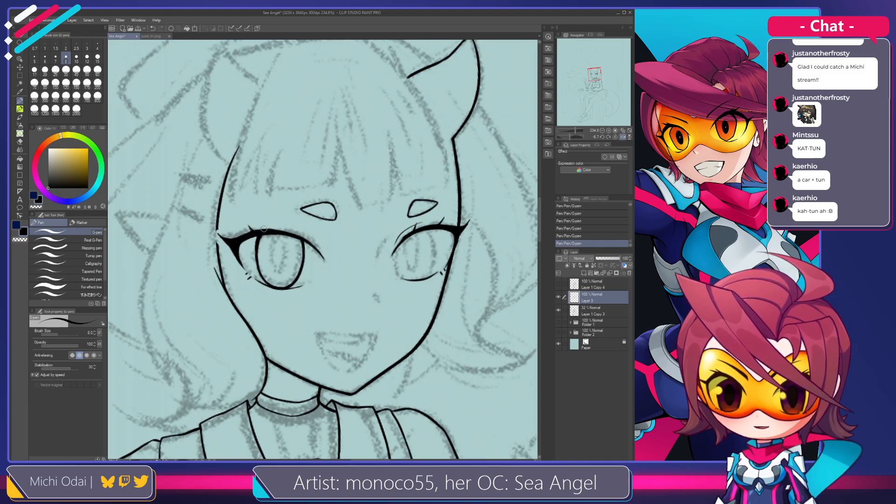
pyautogui.hotkey('ctrl', 'z')
pyautogui.moveTo(255, 231); pyautogui.dragTo(277, 231)
pyautogui.hotkey('ctrl', 'z')
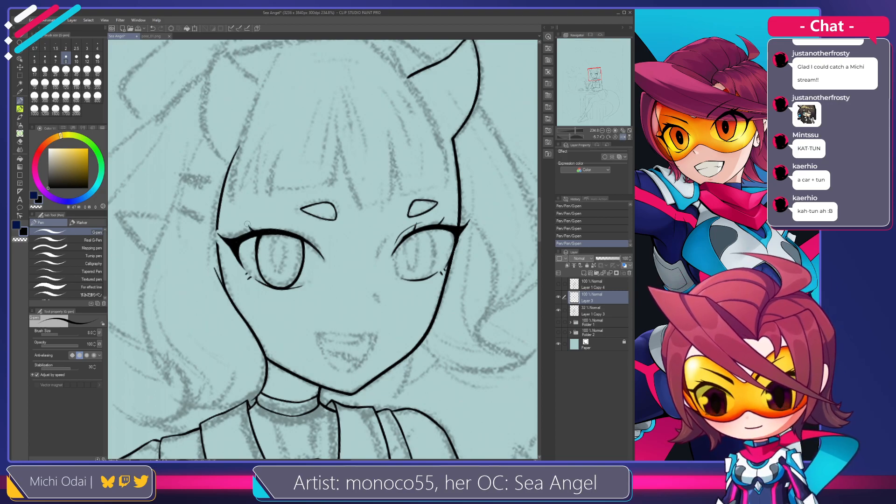
pyautogui.hotkey('ctrl', 'z')
pyautogui.moveTo(247, 222); pyautogui.dragTo(253, 231)
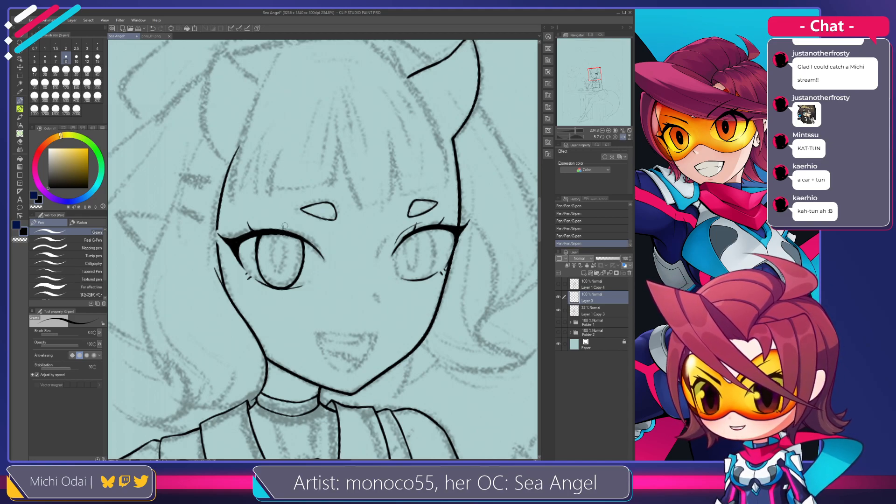
# Ink a second small upward lash flick above the middle of the left-hand eye's upper lash.
pyautogui.hotkey('ctrl', 'z')
pyautogui.moveTo(287, 224)
pyautogui.mouseDown()
pyautogui.moveTo(292, 232)
pyautogui.moveTo(278, 220)
pyautogui.moveTo(287, 232)
pyautogui.mouseUp()
pyautogui.hotkey('ctrl', 'z')
pyautogui.hotkey('ctrl', 'z')
pyautogui.hotkey('ctrl', 'z')
pyautogui.hotkey('ctrl', 'z')
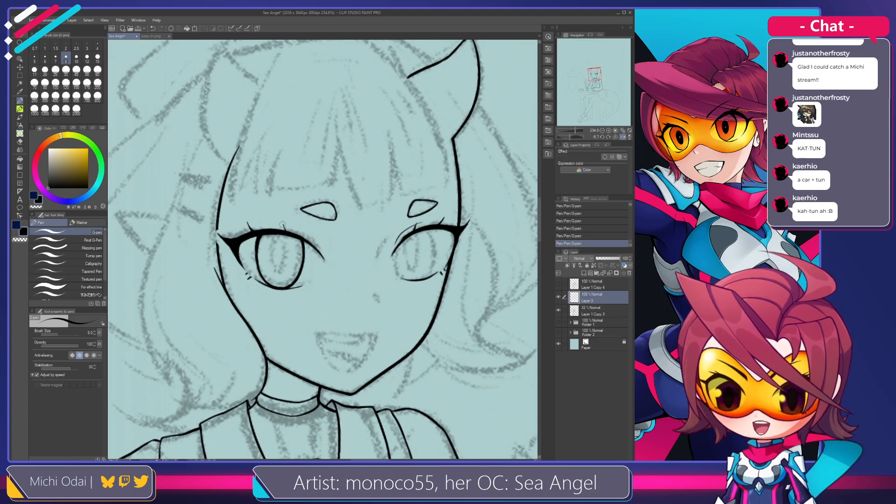
pyautogui.hotkey('ctrl', 'z')
pyautogui.hotkey('ctrl', 'z')
pyautogui.moveTo(283, 225)
pyautogui.mouseDown()
pyautogui.moveTo(288, 235)
pyautogui.moveTo(282, 224)
pyautogui.mouseUp()
pyautogui.hotkey('ctrl', 'z')
# Extend and thicken the left-hand eye's upper lash along its inner slope toward the inner corner.
pyautogui.press('e')
pyautogui.press('p')
pyautogui.moveTo(285, 231)
pyautogui.mouseDown()
pyautogui.moveTo(282, 221)
pyautogui.moveTo(326, 254)
pyautogui.mouseUp()
pyautogui.hotkey('ctrl', 'z')
pyautogui.hotkey('ctrl', 'z')
pyautogui.hotkey('ctrl', 'z')
pyautogui.hotkey('ctrl', 'z')
pyautogui.moveTo(296, 226)
pyautogui.mouseDown()
pyautogui.moveTo(327, 257)
pyautogui.moveTo(316, 242)
pyautogui.mouseUp()
pyautogui.hotkey('ctrl', 'z')
pyautogui.hotkey('ctrl', 'z')
pyautogui.hotkey('ctrl', 'z')
pyautogui.hotkey('ctrl', 'z')
pyautogui.hotkey('ctrl', 'z')
pyautogui.hotkey('ctrl', 'z')
pyautogui.hotkey('ctrl', 'z')
pyautogui.hotkey('ctrl', 'z')
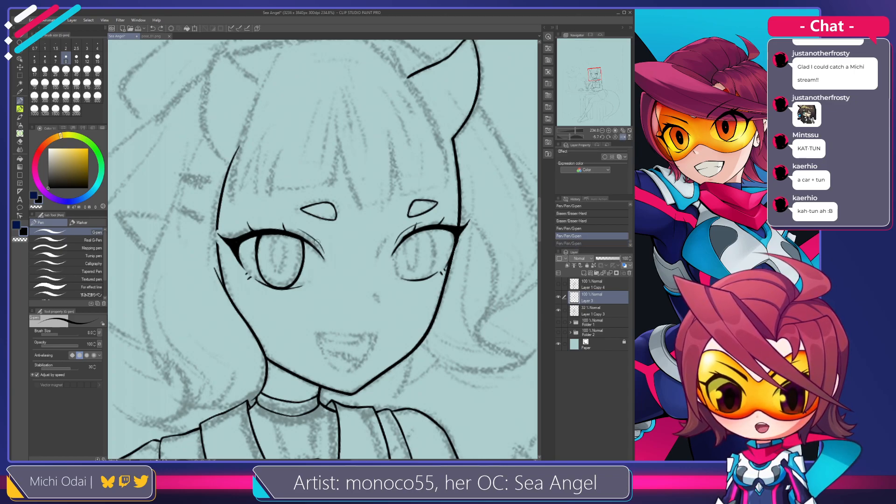
# Trim the inner end of the left-hand eye's upper lash and refine its taper with short pen strokes.
pyautogui.press('e')
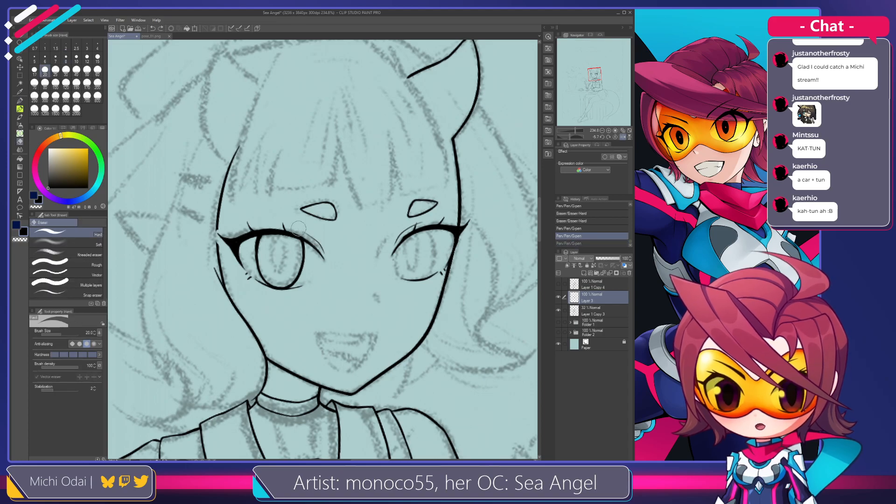
pyautogui.moveTo(321, 246)
pyautogui.mouseDown()
pyautogui.moveTo(327, 260)
pyautogui.moveTo(324, 249)
pyautogui.mouseUp()
pyautogui.press('p')
pyautogui.hotkey('ctrl', 'z')
pyautogui.hotkey('ctrl', 'z')
pyautogui.hotkey('ctrl', 'z')
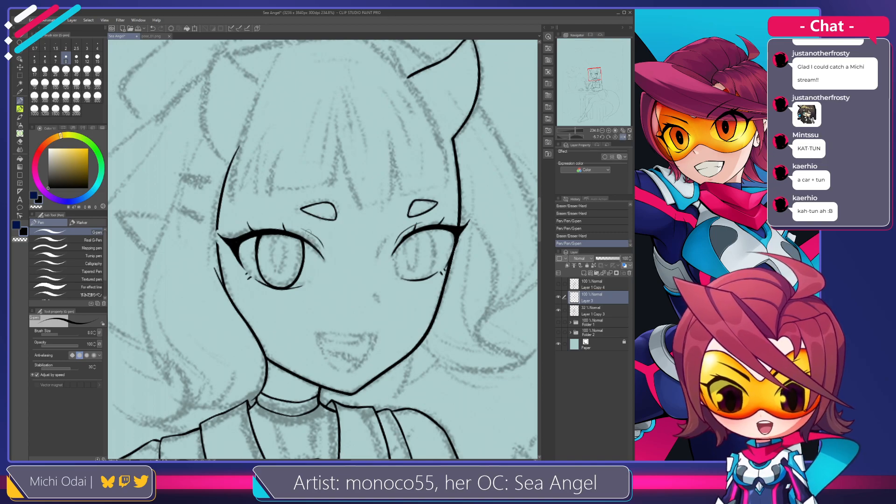
pyautogui.hotkey('ctrl', 'z')
pyautogui.moveTo(308, 236); pyautogui.dragTo(323, 254)
pyautogui.hotkey('ctrl', 'z')
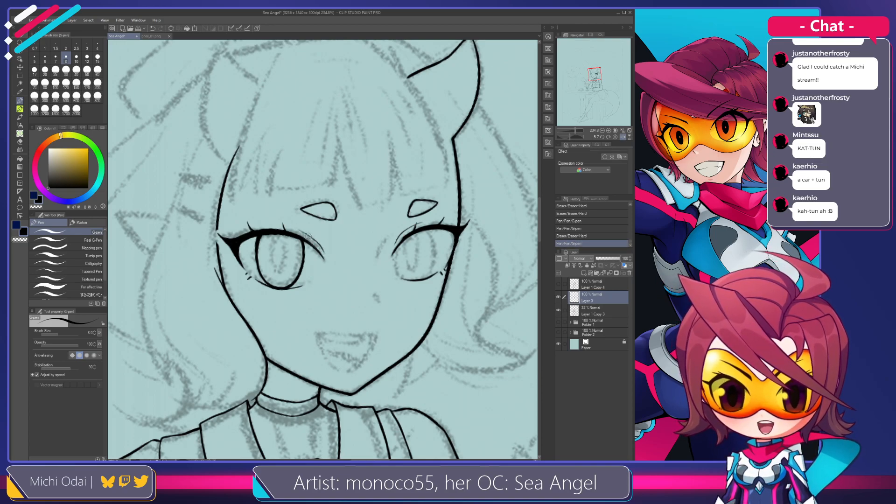
# Ink a short eyelid crease mark above the inner corner of the left-hand eye, retrying strokes until it fits.
pyautogui.press('e')
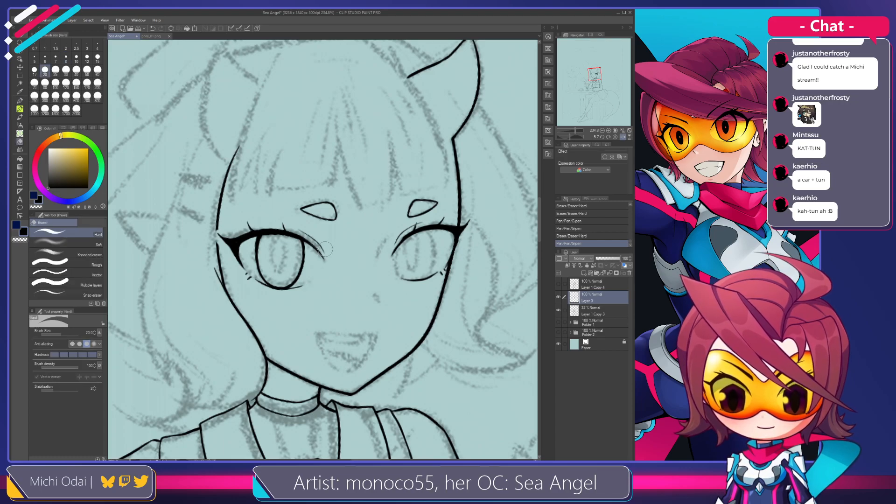
pyautogui.press('p')
pyautogui.moveTo(326, 248)
pyautogui.mouseDown()
pyautogui.moveTo(298, 230)
pyautogui.moveTo(315, 241)
pyautogui.mouseUp()
pyautogui.hotkey('ctrl', 'z')
pyautogui.hotkey('ctrl', 'z')
pyautogui.hotkey('ctrl', 'z')
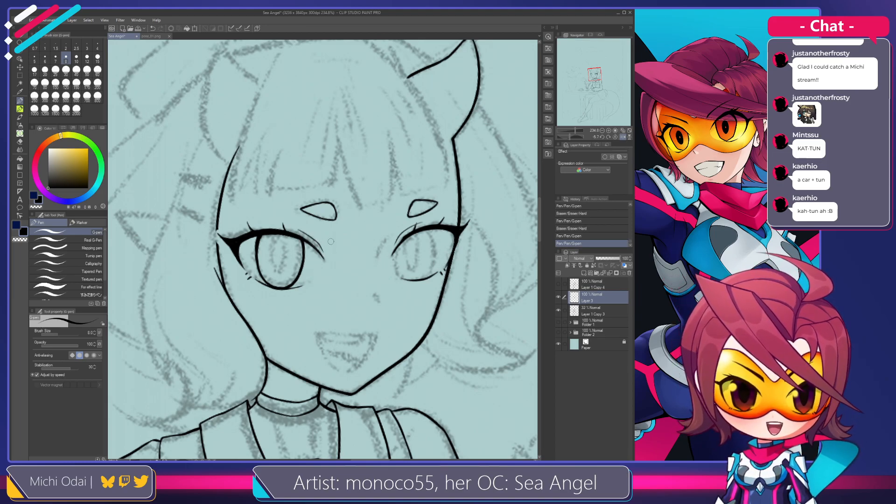
pyautogui.moveTo(320, 246); pyautogui.dragTo(323, 254)
pyautogui.hotkey('ctrl', 'z')
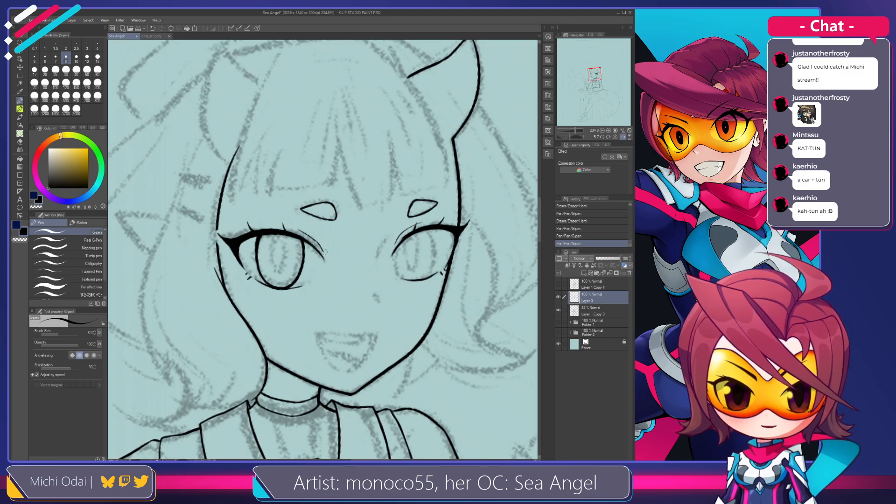
pyautogui.moveTo(400, 236); pyautogui.dragTo(394, 244)
pyautogui.hotkey('ctrl', 'z')
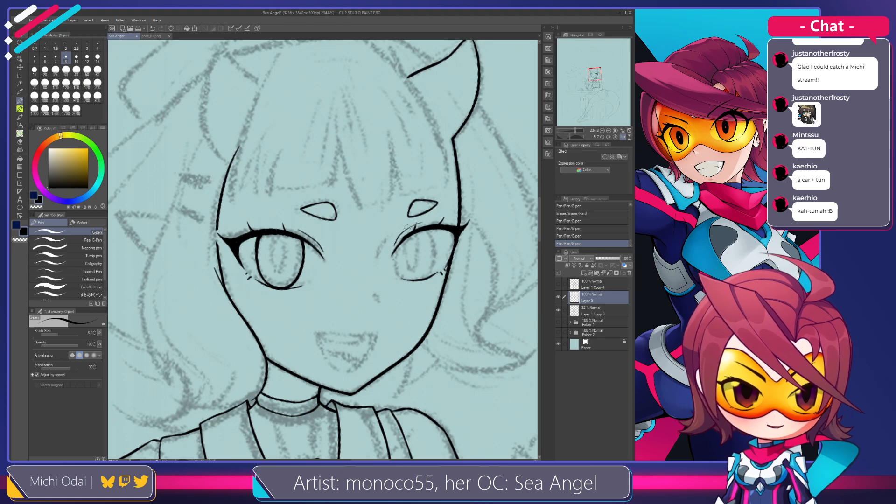
pyautogui.moveTo(314, 239)
pyautogui.mouseDown()
pyautogui.moveTo(323, 249)
pyautogui.moveTo(293, 230)
pyautogui.moveTo(312, 254)
pyautogui.mouseUp()
pyautogui.hotkey('ctrl', 'z')
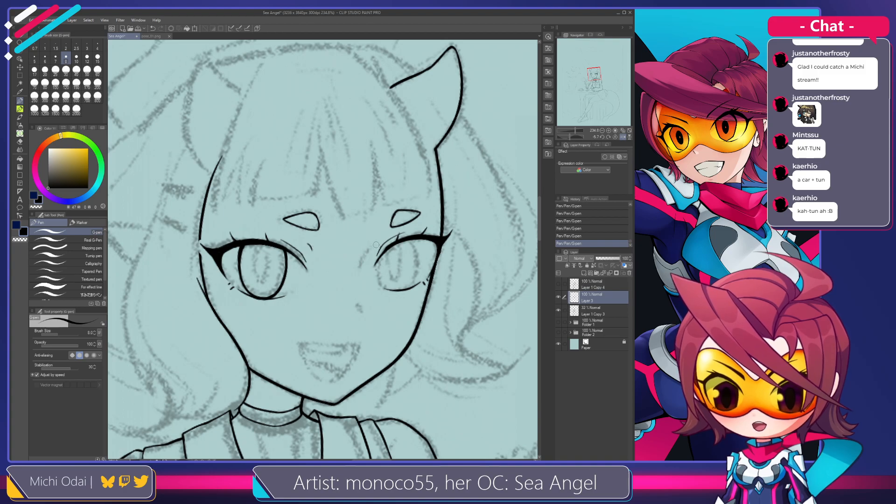
# Ink a matching crease line at the inner corner of the right-hand eye and clean it up with the hard eraser.
pyautogui.hotkey('ctrl', 'z')
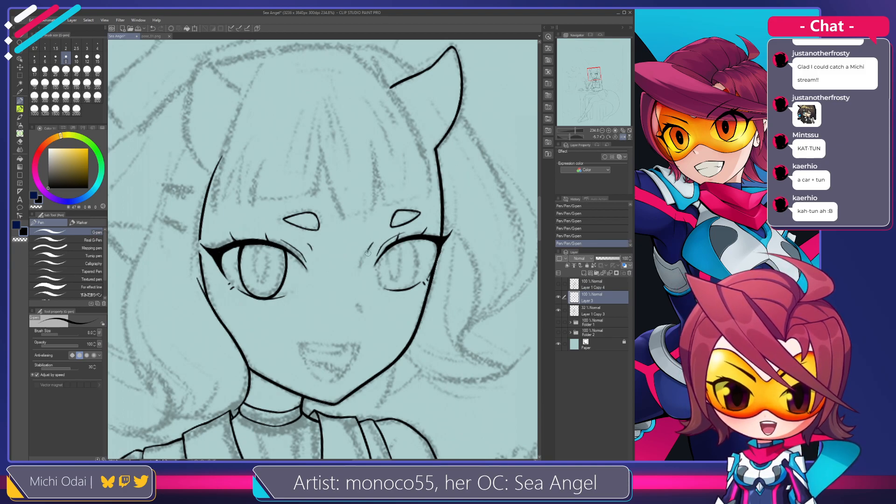
pyautogui.moveTo(368, 250)
pyautogui.mouseDown()
pyautogui.moveTo(357, 273)
pyautogui.moveTo(368, 248)
pyautogui.moveTo(358, 274)
pyautogui.moveTo(360, 252)
pyautogui.mouseUp()
pyautogui.hotkey('ctrl', 'z')
pyautogui.hotkey('ctrl', 'z')
pyautogui.hotkey('ctrl', 'z')
pyautogui.hotkey('ctrl', 'z')
pyautogui.hotkey('ctrl', 'z')
pyautogui.press('e')
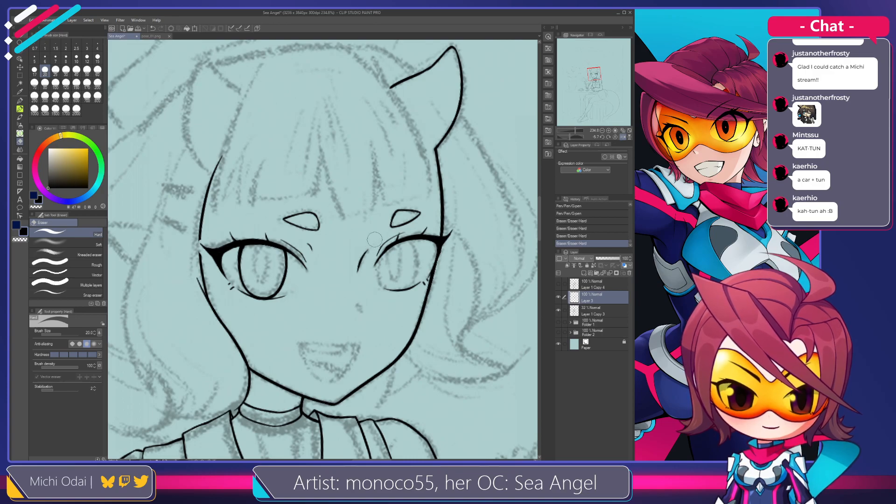
pyautogui.moveTo(398, 216); pyautogui.dragTo(397, 218)
# Lasso the left-hand eyebrow, shift it outward with a slight rotation, and clear the selection.
pyautogui.press('m')
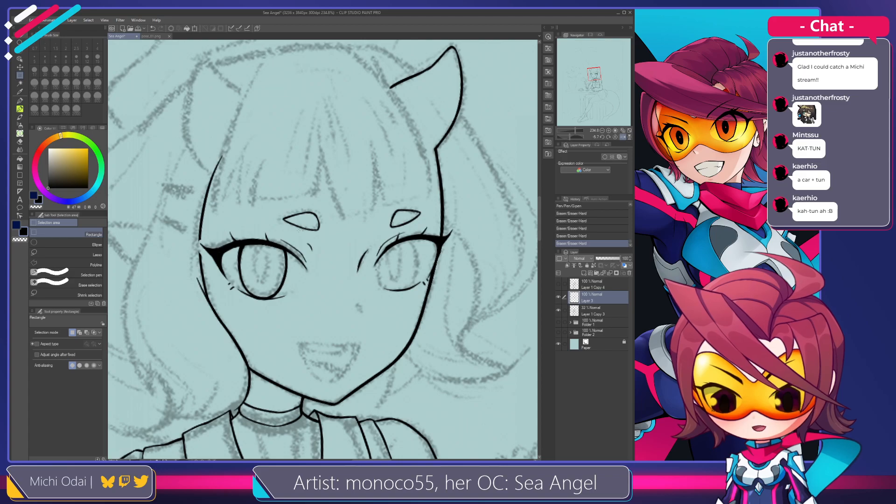
pyautogui.moveTo(321, 237); pyautogui.dragTo(320, 237)
pyautogui.click(65, 253)
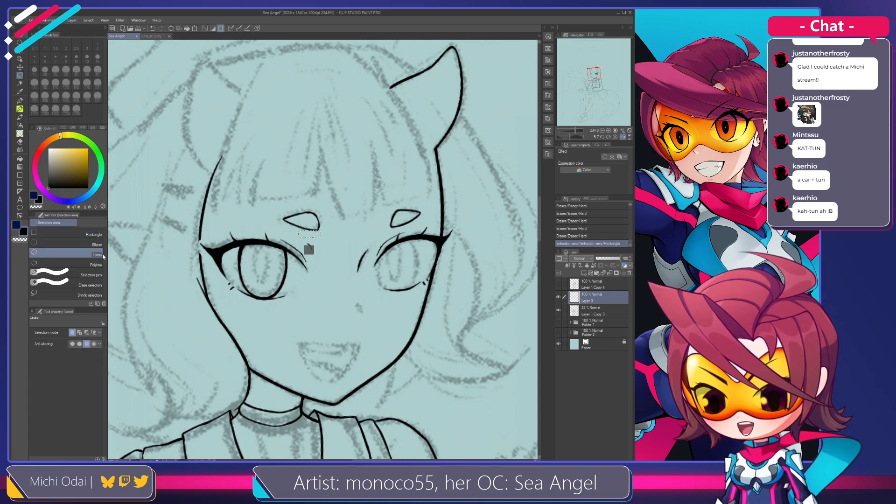
pyautogui.moveTo(295, 196)
pyautogui.mouseDown()
pyautogui.moveTo(290, 236)
pyautogui.moveTo(297, 188)
pyautogui.moveTo(265, 203)
pyautogui.mouseUp()
pyautogui.hotkey('ctrl', 't')
pyautogui.moveTo(266, 142); pyautogui.dragTo(251, 204)
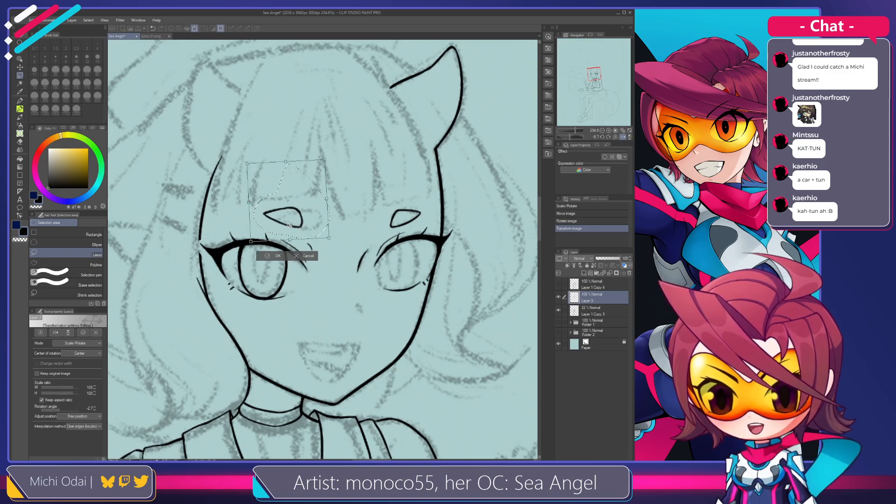
pyautogui.moveTo(292, 227); pyautogui.dragTo(288, 225)
pyautogui.click(275, 254)
pyautogui.hotkey('ctrl', 'd')
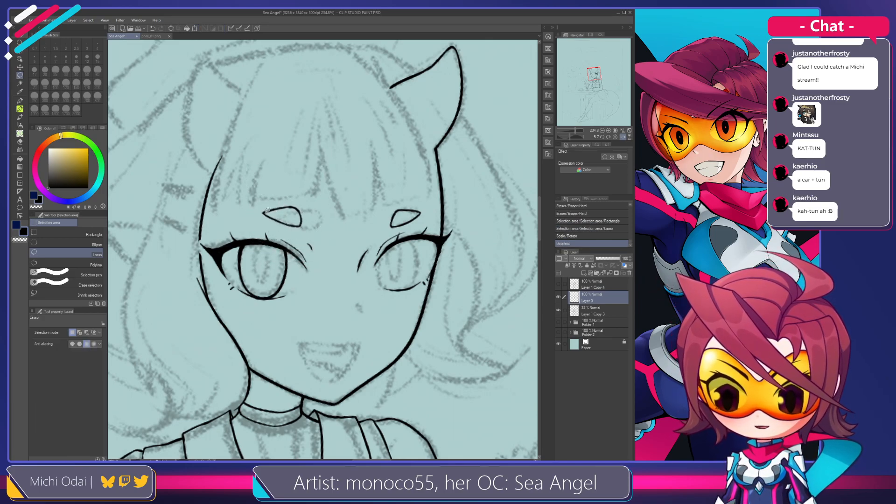
# Refine the upper outline of the left-hand eyebrow by alternately erasing and re-inking it with the G-pen.
pyautogui.press('e')
pyautogui.moveTo(275, 204)
pyautogui.mouseDown()
pyautogui.moveTo(287, 203)
pyautogui.moveTo(265, 213)
pyautogui.mouseUp()
pyautogui.press('p')
pyautogui.hotkey('ctrl', 'z')
pyautogui.hotkey('ctrl', 'z')
pyautogui.hotkey('ctrl', 'z')
pyautogui.press('e')
pyautogui.press('p')
pyautogui.hotkey('ctrl', 'z')
pyautogui.moveTo(289, 207)
pyautogui.mouseDown()
pyautogui.moveTo(260, 216)
pyautogui.moveTo(293, 214)
pyautogui.moveTo(295, 202)
pyautogui.moveTo(307, 224)
pyautogui.moveTo(303, 211)
pyautogui.moveTo(302, 220)
pyautogui.moveTo(278, 204)
pyautogui.moveTo(298, 204)
pyautogui.moveTo(281, 213)
pyautogui.moveTo(290, 208)
pyautogui.mouseUp()
pyautogui.hotkey('ctrl', 'z')
pyautogui.press('e')
pyautogui.press('p')
pyautogui.hotkey('ctrl', 'z')
pyautogui.press('e')
pyautogui.press('p')
pyautogui.hotkey('ctrl', 'z')
pyautogui.press('e')
pyautogui.press('p')
pyautogui.hotkey('ctrl', 'z')
pyautogui.hotkey('ctrl', 'z')
pyautogui.press('e')
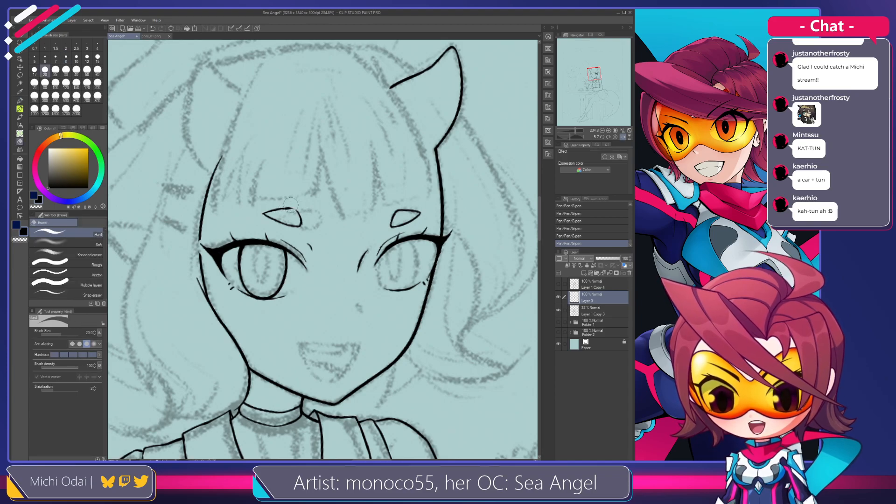
# Erase the inner end of the left-hand eyebrow with the hard eraser.
pyautogui.moveTo(292, 204)
pyautogui.mouseDown()
pyautogui.moveTo(284, 200)
pyautogui.moveTo(301, 220)
pyautogui.mouseUp()
pyautogui.press('p')
pyautogui.moveTo(298, 213); pyautogui.dragTo(304, 229)
pyautogui.press('e')
pyautogui.moveTo(306, 227)
pyautogui.mouseDown()
pyautogui.moveTo(298, 208)
pyautogui.moveTo(301, 226)
pyautogui.mouseUp()
pyautogui.press('p')
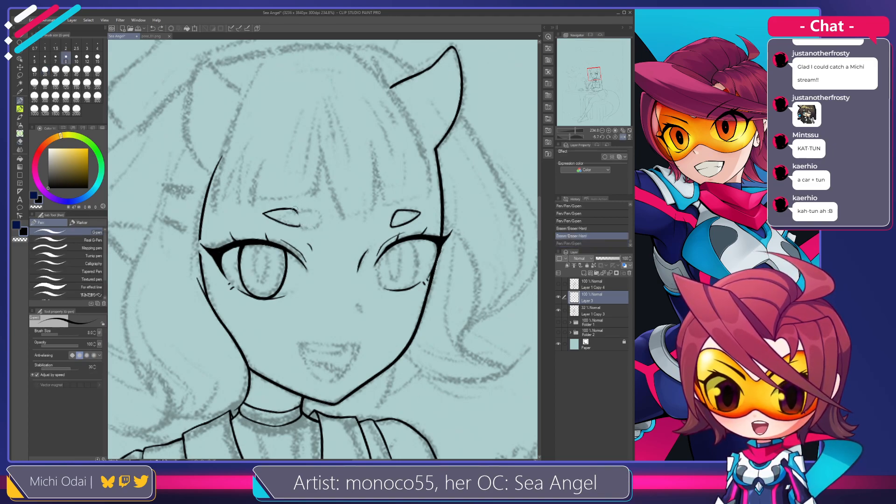
# Re-ink the inner end of the left-hand eyebrow so its outline closes, and trim the stray edges.
pyautogui.press('e')
pyautogui.moveTo(300, 225)
pyautogui.mouseDown()
pyautogui.moveTo(278, 223)
pyautogui.moveTo(302, 226)
pyautogui.mouseUp()
pyautogui.press('p')
pyautogui.press('e')
pyautogui.press('p')
pyautogui.press('e')
pyautogui.press('p')
pyautogui.hotkey('ctrl', 'z')
pyautogui.hotkey('ctrl', 'z')
pyautogui.hotkey('ctrl', 'z')
pyautogui.hotkey('ctrl', 'z')
pyautogui.hotkey('ctrl', 'z')
pyautogui.press('e')
pyautogui.press('p')
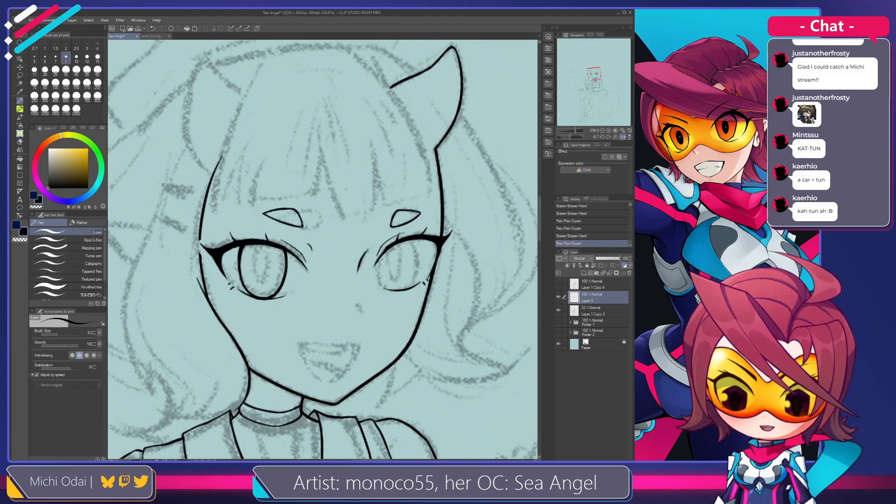
pyautogui.press('e')
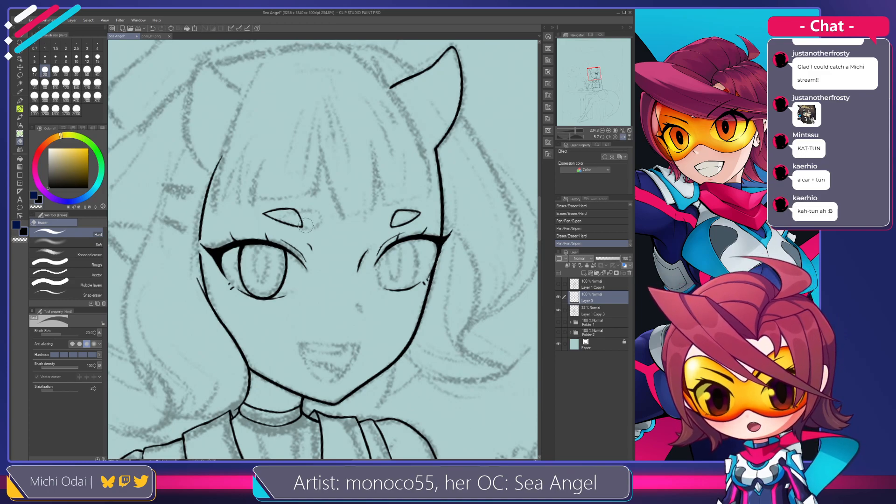
pyautogui.moveTo(305, 217)
pyautogui.mouseDown()
pyautogui.moveTo(304, 225)
pyautogui.moveTo(308, 217)
pyautogui.mouseUp()
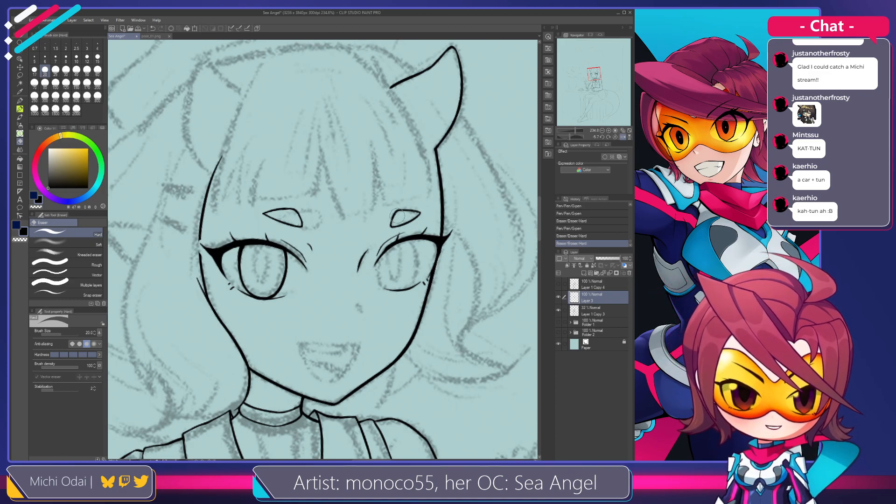
# Trim the right-hand eyebrow's outline with the hard eraser and erase its outer end.
pyautogui.moveTo(396, 218)
pyautogui.mouseDown()
pyautogui.moveTo(391, 225)
pyautogui.moveTo(396, 211)
pyautogui.moveTo(390, 226)
pyautogui.moveTo(400, 226)
pyautogui.mouseUp()
pyautogui.press('p')
pyautogui.hotkey('ctrl', 'z')
pyautogui.hotkey('ctrl', 'z')
pyautogui.hotkey('ctrl', 'z')
pyautogui.press('e')
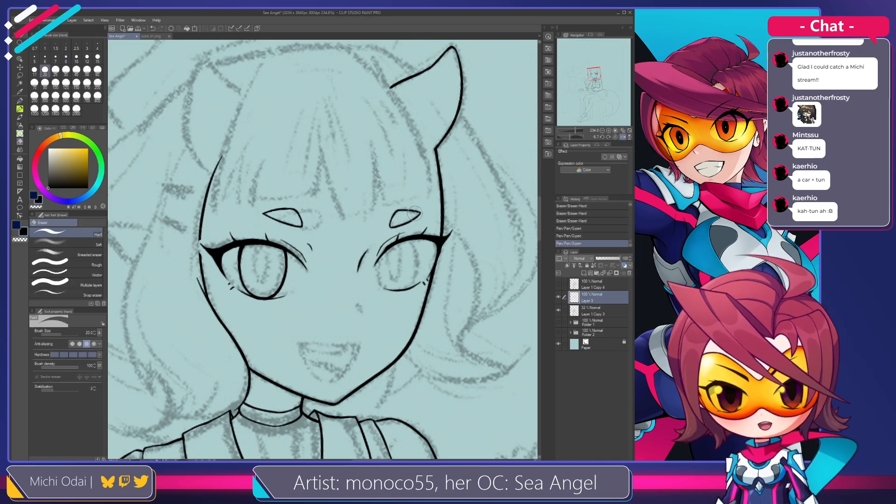
pyautogui.moveTo(410, 214)
pyautogui.mouseDown()
pyautogui.moveTo(402, 208)
pyautogui.moveTo(402, 224)
pyautogui.moveTo(393, 224)
pyautogui.moveTo(414, 217)
pyautogui.mouseUp()
pyautogui.press('p')
pyautogui.hotkey('ctrl', 'z')
pyautogui.press('e')
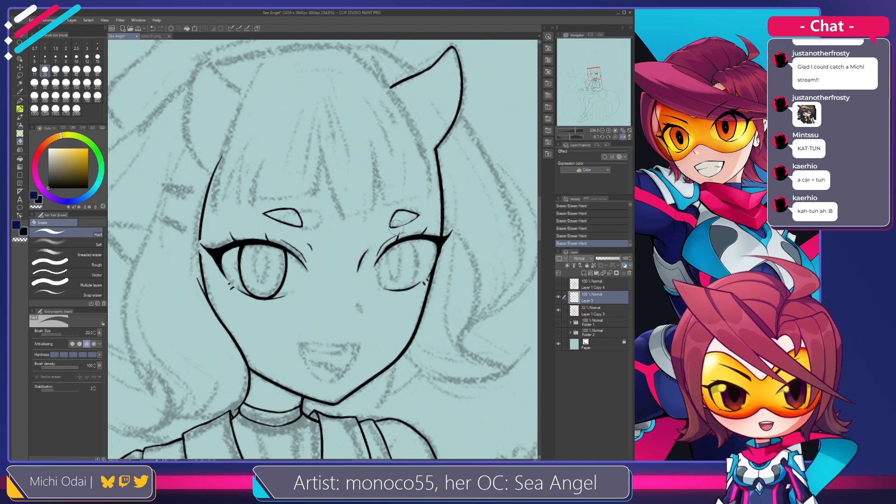
# Re-ink the outer tip and lower edge of the right-hand eyebrow with the G-pen.
pyautogui.press('p')
pyautogui.hotkey('ctrl', 'z')
pyautogui.moveTo(419, 215); pyautogui.dragTo(393, 228)
pyautogui.hotkey('ctrl', 'z')
pyautogui.hotkey('ctrl', 'z')
pyautogui.hotkey('ctrl', 'z')
pyautogui.press('e')
pyautogui.press('p')
pyautogui.hotkey('ctrl', 'z')
pyautogui.hotkey('ctrl', 'z')
pyautogui.hotkey('ctrl', 'y')
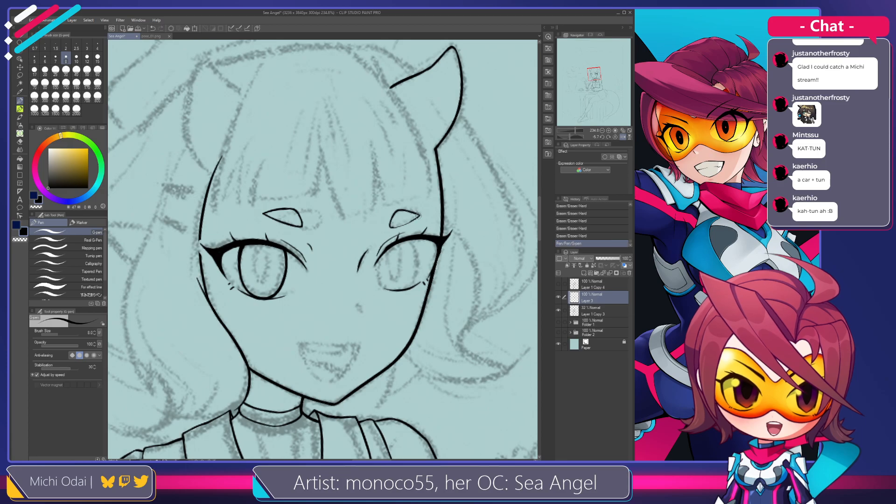
pyautogui.moveTo(419, 215); pyautogui.dragTo(420, 215)
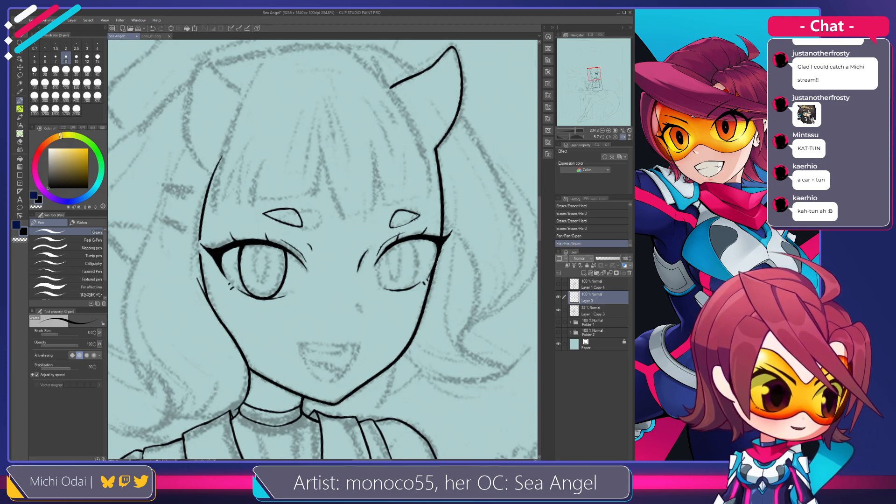
pyautogui.moveTo(394, 224); pyautogui.dragTo(406, 223)
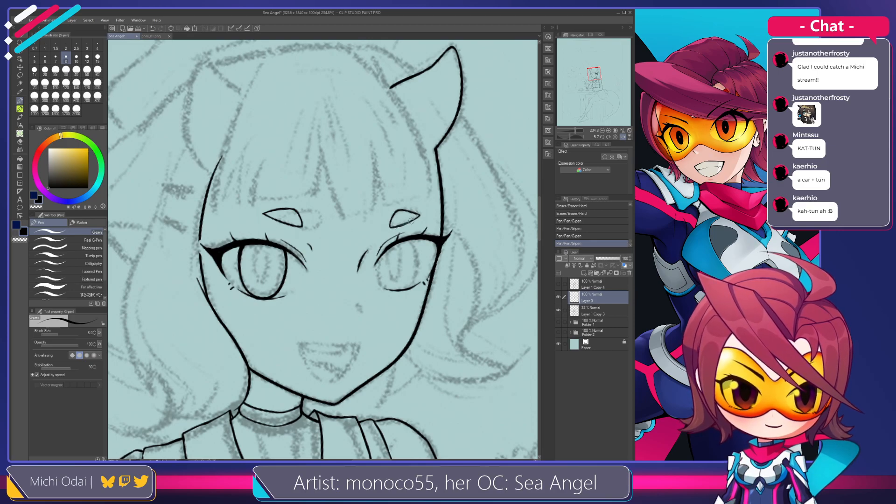
# Touch up the right-hand eyebrow's contour with the pen and the hard eraser.
pyautogui.press('e')
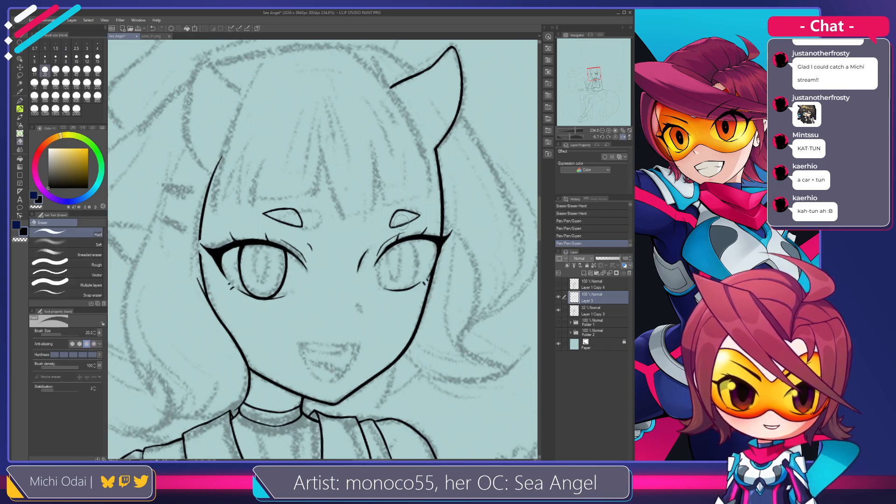
pyautogui.press('p')
pyautogui.moveTo(410, 217); pyautogui.dragTo(395, 227)
pyautogui.hotkey('ctrl', 'z')
pyautogui.hotkey('ctrl', 'z')
pyautogui.press('e')
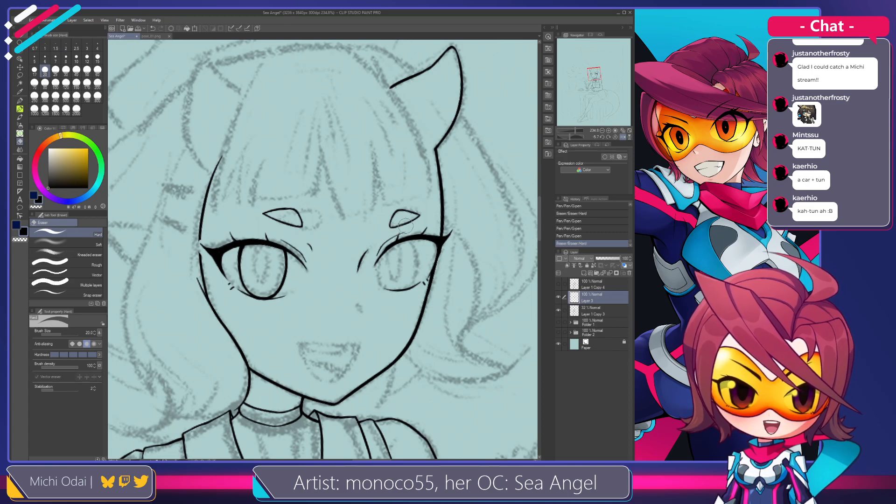
# Ink the small nose mark over the sketched nose.
pyautogui.scroll(-3, 373, 243)
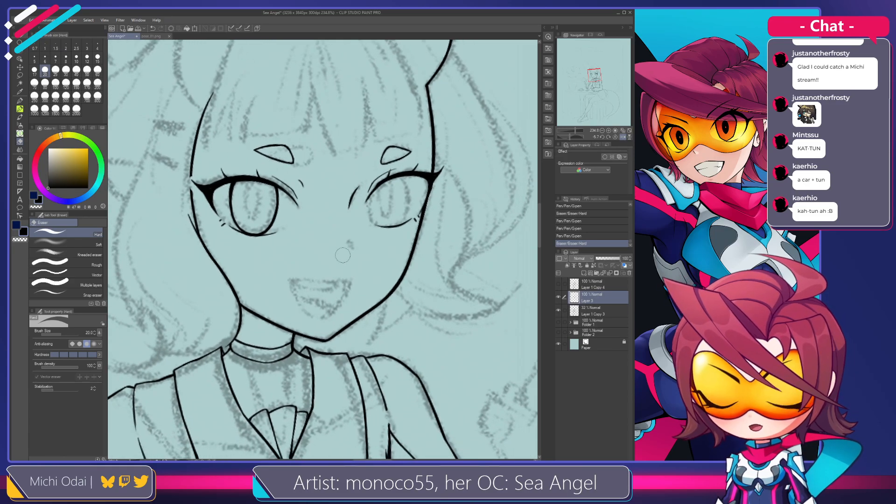
pyautogui.press('p')
pyautogui.moveTo(345, 238); pyautogui.dragTo(353, 249)
pyautogui.hotkey('ctrl', 'z')
pyautogui.hotkey('ctrl', 'z')
pyautogui.hotkey('ctrl', 'z')
pyautogui.hotkey('ctrl', 'z')
pyautogui.moveTo(348, 209); pyautogui.dragTo(339, 237)
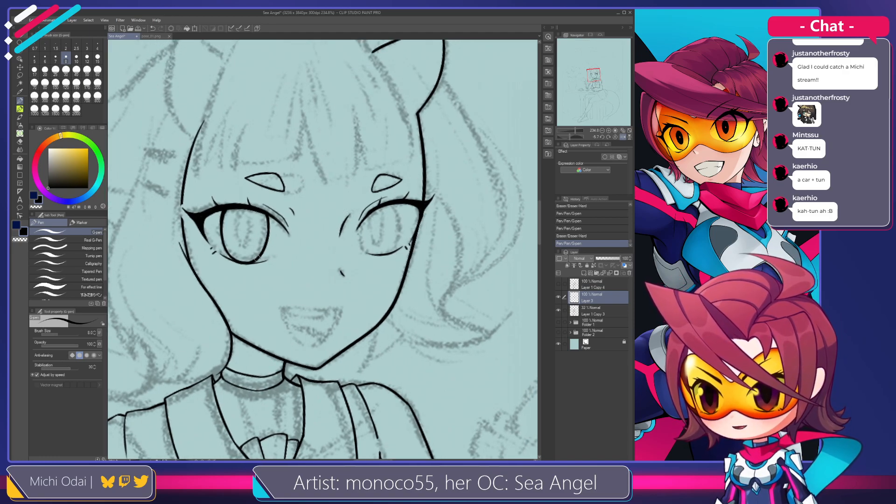
# Ink the narrow oval pupil inside the iris of the left-hand eye.
pyautogui.moveTo(240, 216)
pyautogui.mouseDown()
pyautogui.moveTo(247, 244)
pyautogui.moveTo(238, 232)
pyautogui.moveTo(248, 241)
pyautogui.moveTo(238, 236)
pyautogui.moveTo(245, 242)
pyautogui.moveTo(252, 225)
pyautogui.moveTo(249, 240)
pyautogui.moveTo(249, 218)
pyautogui.moveTo(252, 233)
pyautogui.moveTo(252, 225)
pyautogui.moveTo(217, 213)
pyautogui.mouseUp()
pyautogui.hotkey('ctrl', 'z')
pyautogui.hotkey('ctrl', 'z')
pyautogui.hotkey('ctrl', 'z')
pyautogui.hotkey('ctrl', 'z')
pyautogui.hotkey('ctrl', 'z')
pyautogui.hotkey('ctrl', 'z')
pyautogui.hotkey('ctrl', 'z')
pyautogui.hotkey('ctrl', 'z')
pyautogui.hotkey('ctrl', 'z')
# Flip the canvas view horizontally and start inking the outer side of the remaining sketched iris.
pyautogui.moveTo(333, 209); pyautogui.dragTo(343, 244)
pyautogui.hotkey('ctrl', 'z')
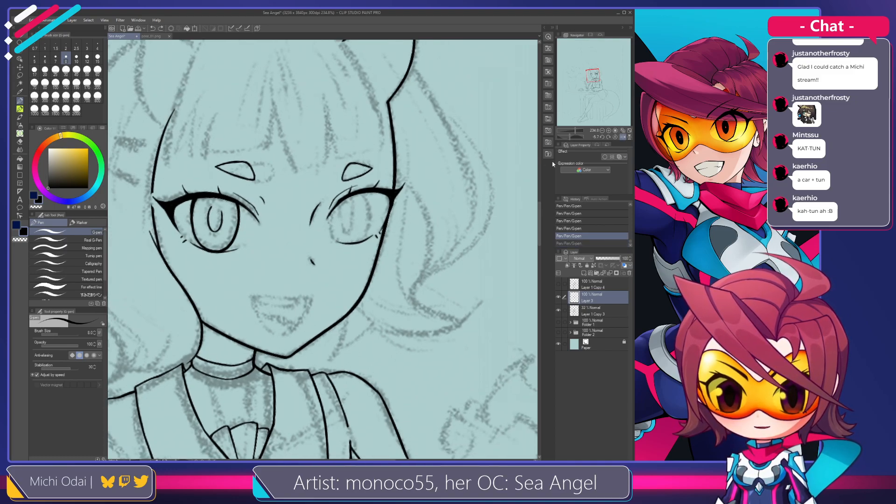
pyautogui.click(613, 138)
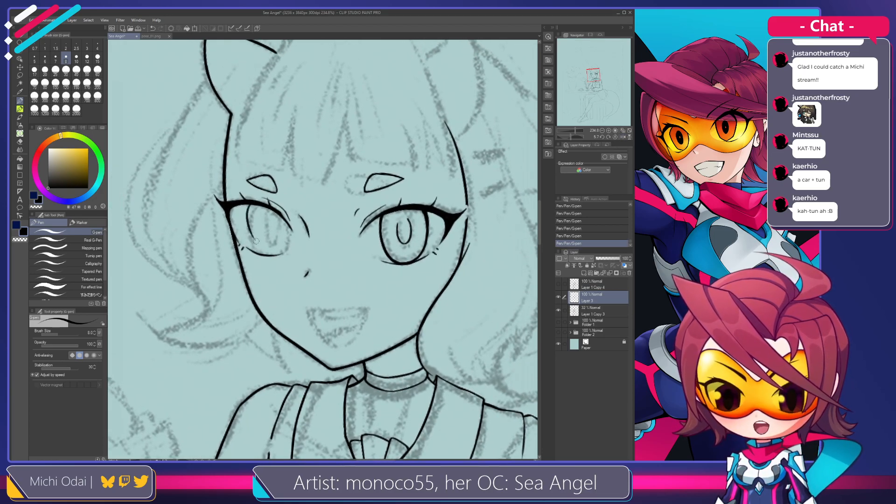
pyautogui.moveTo(250, 204); pyautogui.dragTo(258, 254)
pyautogui.hotkey('ctrl', 'z')
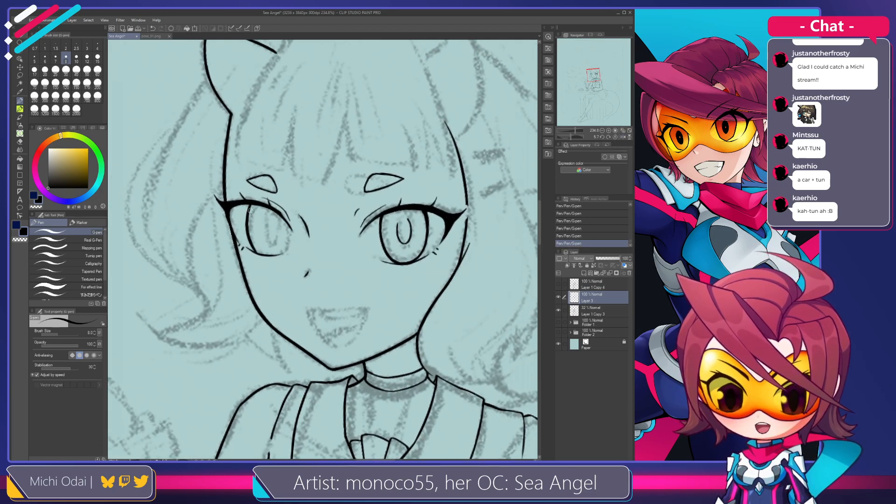
pyautogui.hotkey('ctrl', 'z')
pyautogui.moveTo(250, 205)
pyautogui.mouseDown()
pyautogui.moveTo(259, 249)
pyautogui.moveTo(251, 239)
pyautogui.moveTo(261, 255)
pyautogui.moveTo(257, 246)
pyautogui.mouseUp()
pyautogui.hotkey('ctrl', 'z')
pyautogui.hotkey('ctrl', 'z')
pyautogui.hotkey('ctrl', 'z')
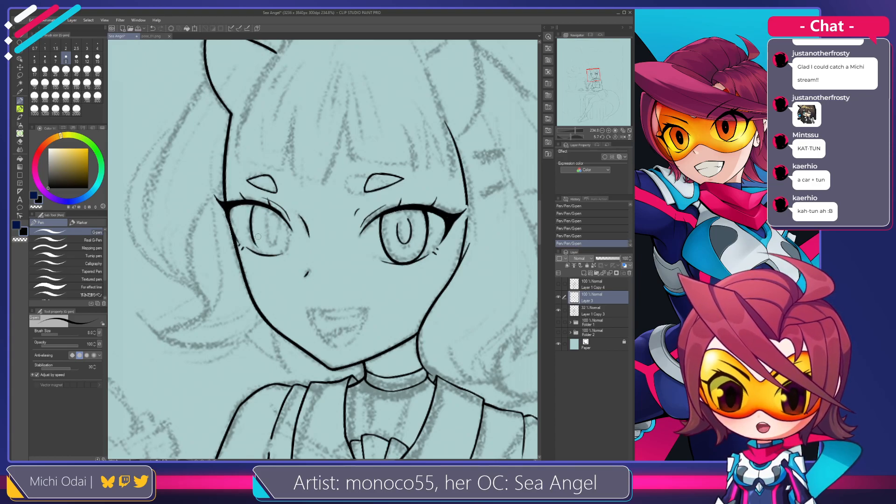
# Redraw the upper part of that iris's outer contour and clean it with the hard eraser.
pyautogui.moveTo(254, 206); pyautogui.dragTo(250, 225)
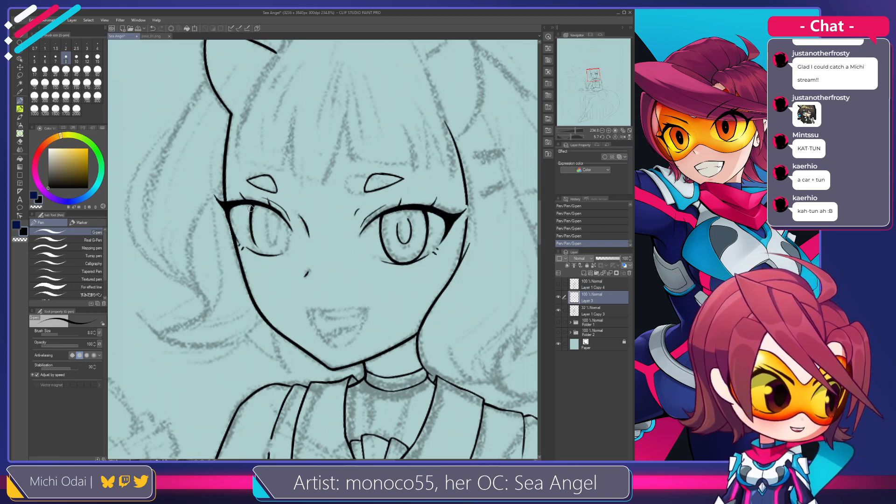
pyautogui.hotkey('ctrl', 'z')
pyautogui.moveTo(254, 206); pyautogui.dragTo(252, 229)
pyautogui.hotkey('ctrl', 'z')
pyautogui.hotkey('ctrl', 'z')
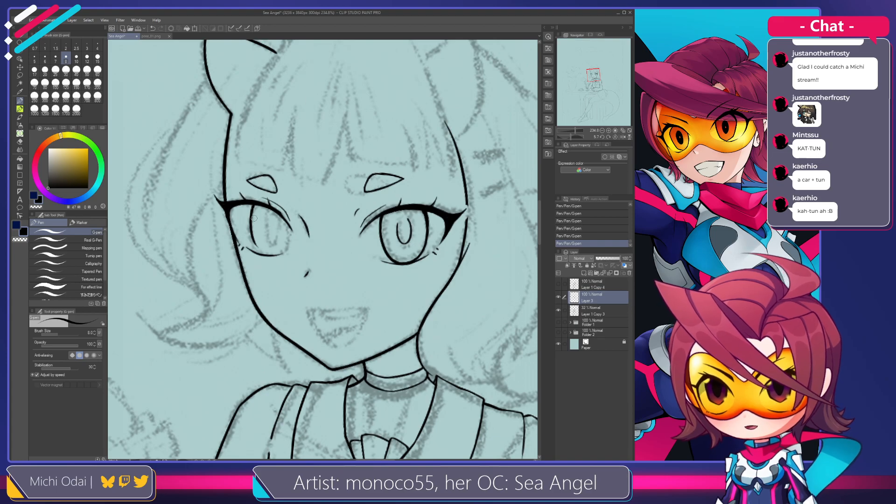
pyautogui.hotkey('ctrl', 'z')
pyautogui.press('e')
pyautogui.moveTo(260, 234)
pyautogui.mouseDown()
pyautogui.moveTo(255, 208)
pyautogui.moveTo(259, 238)
pyautogui.mouseUp()
pyautogui.moveTo(252, 206); pyautogui.dragTo(255, 242)
pyautogui.press('p')
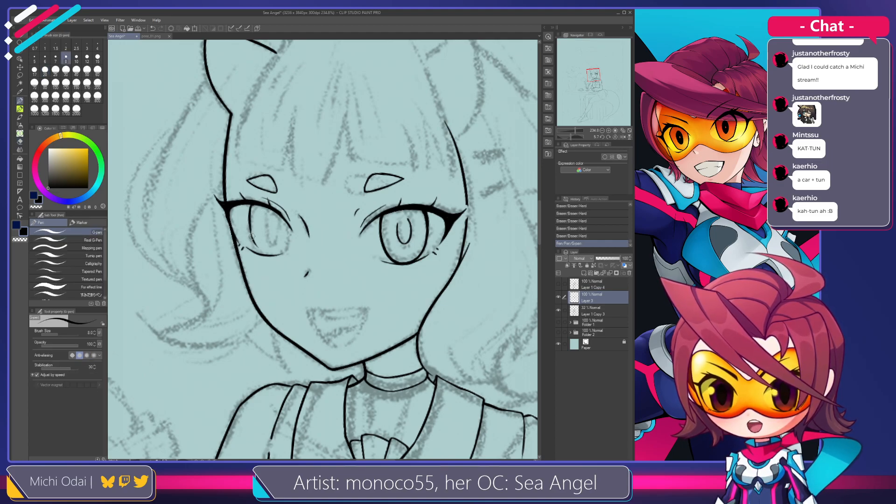
# Redraw the outer side of the left-hand eye's iris along the sketch and clean it with the hard eraser.
pyautogui.hotkey('ctrl', 'z')
pyautogui.moveTo(251, 208); pyautogui.dragTo(256, 246)
pyautogui.hotkey('ctrl', 'z')
pyautogui.moveTo(251, 208); pyautogui.dragTo(256, 244)
pyautogui.hotkey('ctrl', 'z')
pyautogui.moveTo(251, 207); pyautogui.dragTo(262, 254)
pyautogui.hotkey('ctrl', 'z')
pyautogui.hotkey('ctrl', 'z')
pyautogui.hotkey('ctrl', 'z')
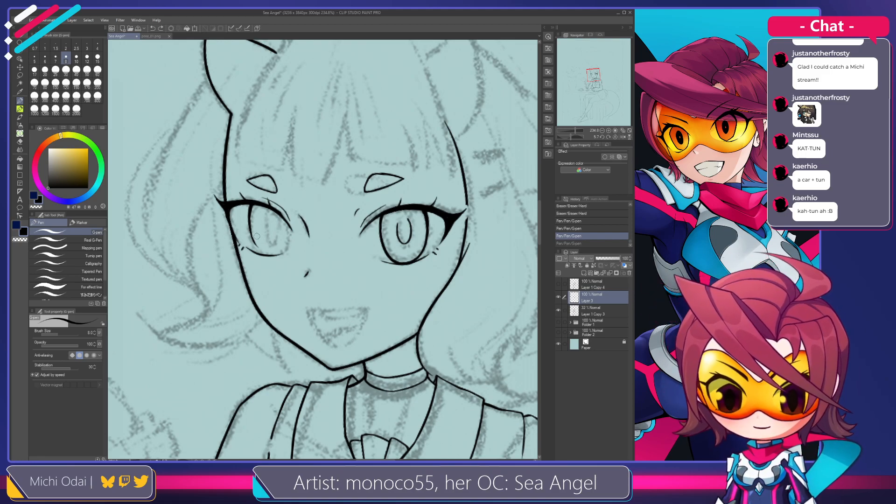
pyautogui.moveTo(249, 219); pyautogui.dragTo(262, 253)
pyautogui.hotkey('ctrl', 'z')
pyautogui.hotkey('ctrl', 'z')
pyautogui.hotkey('ctrl', 'z')
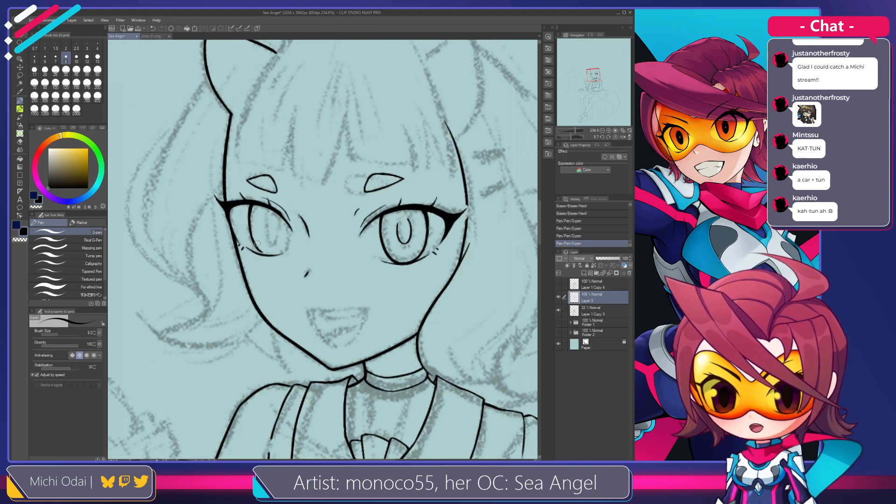
pyautogui.press('e')
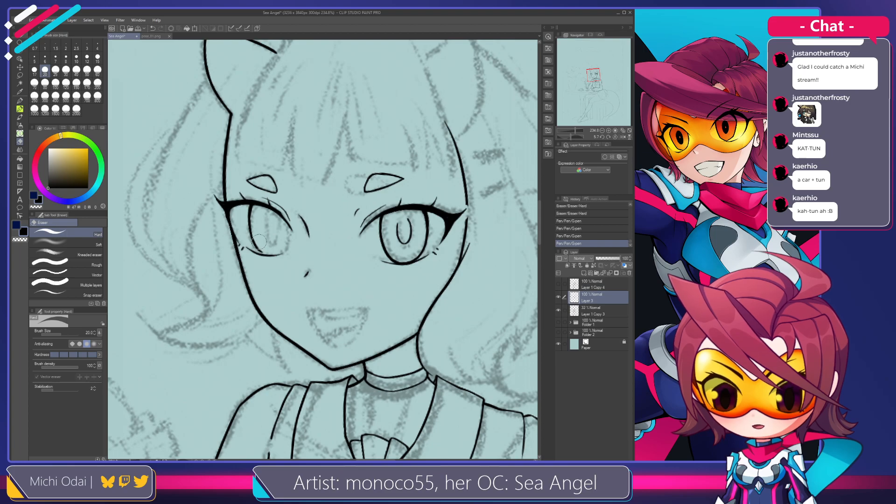
pyautogui.moveTo(255, 235)
pyautogui.mouseDown()
pyautogui.moveTo(264, 254)
pyautogui.moveTo(287, 230)
pyautogui.moveTo(279, 255)
pyautogui.mouseUp()
# Ink the inner side of the left-hand iris with the G-pen, closing its contour at the lower lid.
pyautogui.press('p')
pyautogui.hotkey('ctrl', 'z')
pyautogui.hotkey('ctrl', 'z')
pyautogui.hotkey('ctrl', 'z')
pyautogui.hotkey('ctrl', 'z')
pyautogui.hotkey('ctrl', 'z')
pyautogui.hotkey('ctrl', 'z')
pyautogui.hotkey('ctrl', 'z')
pyautogui.moveTo(288, 223); pyautogui.dragTo(283, 251)
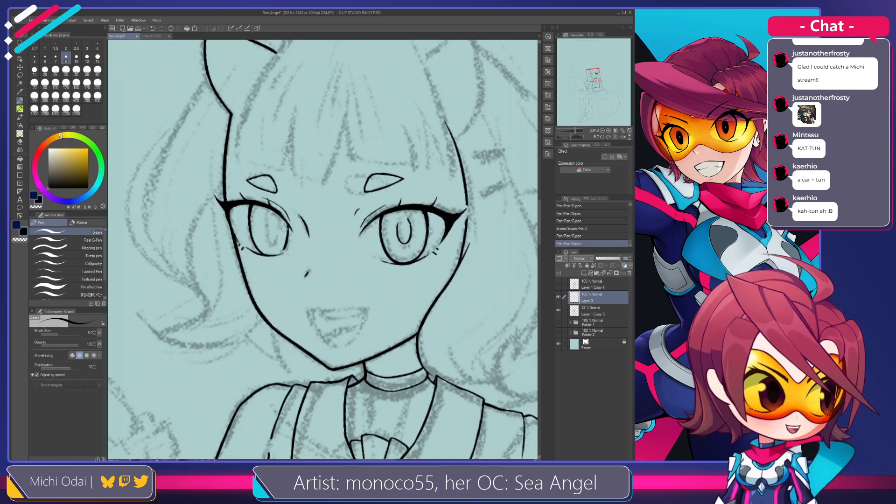
pyautogui.moveTo(288, 223); pyautogui.dragTo(278, 254)
pyautogui.hotkey('ctrl', 'z')
pyautogui.hotkey('ctrl', 'z')
# Erase stray ink inside the left-hand iris and ink the narrow oval pupil in its centre.
pyautogui.press('e')
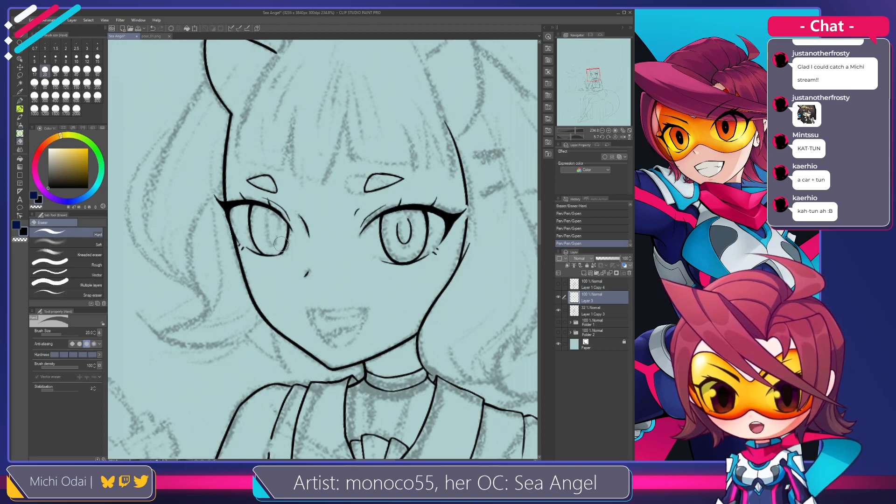
pyautogui.moveTo(282, 237)
pyautogui.mouseDown()
pyautogui.moveTo(266, 256)
pyautogui.moveTo(279, 252)
pyautogui.moveTo(260, 255)
pyautogui.moveTo(286, 256)
pyautogui.moveTo(260, 256)
pyautogui.moveTo(286, 252)
pyautogui.moveTo(261, 255)
pyautogui.moveTo(264, 216)
pyautogui.moveTo(270, 237)
pyautogui.mouseUp()
pyautogui.press('p')
pyautogui.hotkey('ctrl', 'z')
pyautogui.hotkey('ctrl', 'z')
pyautogui.hotkey('ctrl', 'z')
pyautogui.hotkey('ctrl', 'z')
pyautogui.hotkey('ctrl', 'z')
pyautogui.hotkey('ctrl', 'z')
pyautogui.hotkey('ctrl', 'z')
pyautogui.hotkey('ctrl', 'z')
pyautogui.hotkey('ctrl', 'z')
pyautogui.hotkey('ctrl', 'z')
pyautogui.hotkey('ctrl', 'z')
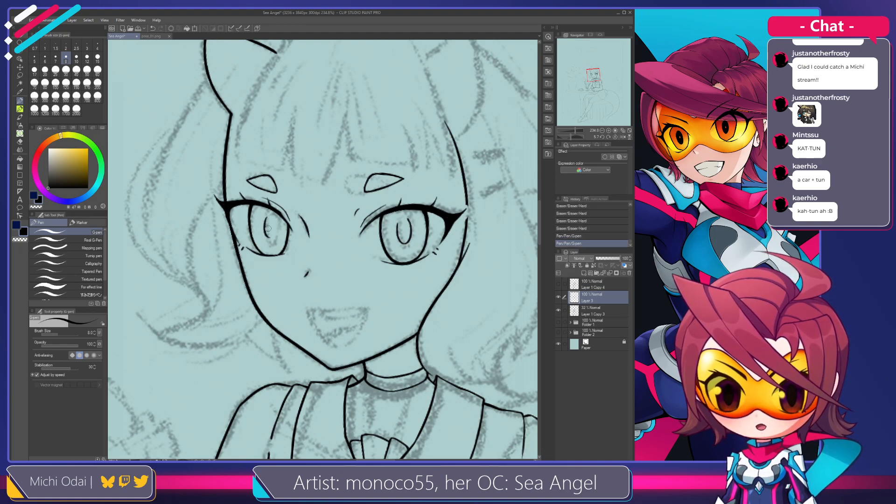
# Erase the upper end of the left-hand pupil and redraw its outline as a cleaner oval.
pyautogui.press('e')
pyautogui.moveTo(268, 222)
pyautogui.mouseDown()
pyautogui.moveTo(265, 230)
pyautogui.moveTo(274, 224)
pyautogui.mouseUp()
pyautogui.press('p')
pyautogui.hotkey('ctrl', 'z')
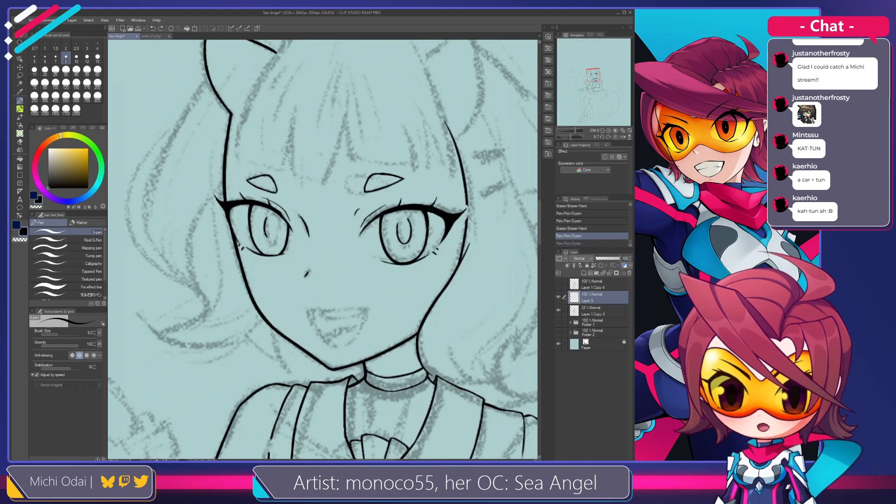
pyautogui.moveTo(266, 236); pyautogui.dragTo(275, 231)
pyautogui.hotkey('ctrl', 'z')
pyautogui.hotkey('ctrl', 'z')
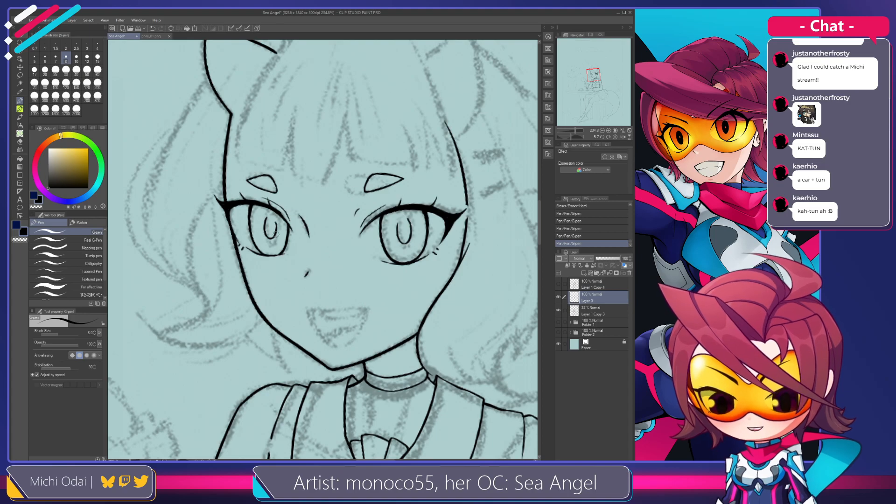
# Lasso the left-hand pupil, move it slightly within the iris and deselect it.
pyautogui.press('m')
pyautogui.moveTo(279, 218)
pyautogui.mouseDown()
pyautogui.moveTo(259, 224)
pyautogui.moveTo(272, 244)
pyautogui.moveTo(279, 217)
pyautogui.moveTo(271, 227)
pyautogui.mouseUp()
pyautogui.press('k')
pyautogui.hotkey('ctrl', 'd')
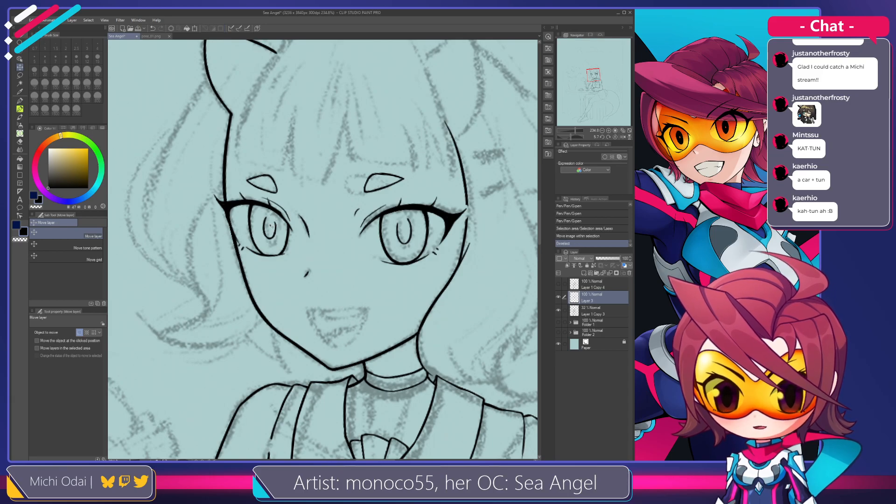
# Retouch the upper part of the moved pupil with the G-pen and hard eraser.
pyautogui.press('p')
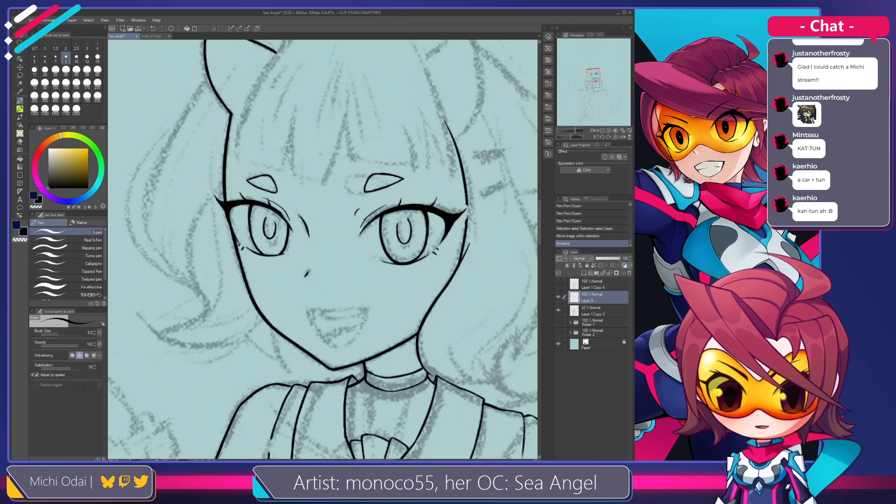
pyautogui.hotkey('ctrl', 'z')
pyautogui.moveTo(273, 220)
pyautogui.mouseDown()
pyautogui.moveTo(275, 229)
pyautogui.moveTo(264, 216)
pyautogui.moveTo(276, 224)
pyautogui.mouseUp()
pyautogui.press('e')
pyautogui.press('p')
pyautogui.press('e')
pyautogui.press('p')
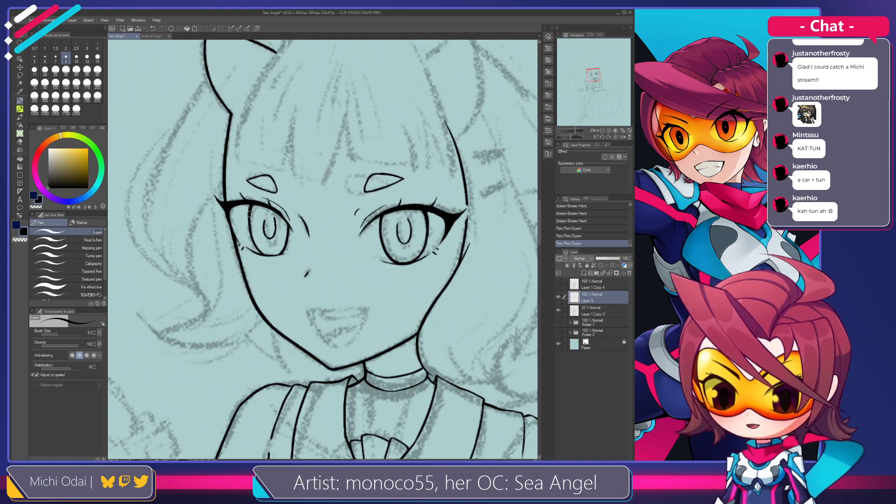
# Refine the inner side of the left-hand eye's line work beside the iris.
pyautogui.moveTo(281, 216); pyautogui.dragTo(294, 235)
pyautogui.hotkey('ctrl', 'z')
pyautogui.hotkey('ctrl', 'z')
pyautogui.hotkey('ctrl', 'z')
pyautogui.hotkey('ctrl', 'z')
pyautogui.hotkey('ctrl', 'z')
pyautogui.hotkey('ctrl', 'z')
pyautogui.hotkey('ctrl', 'z')
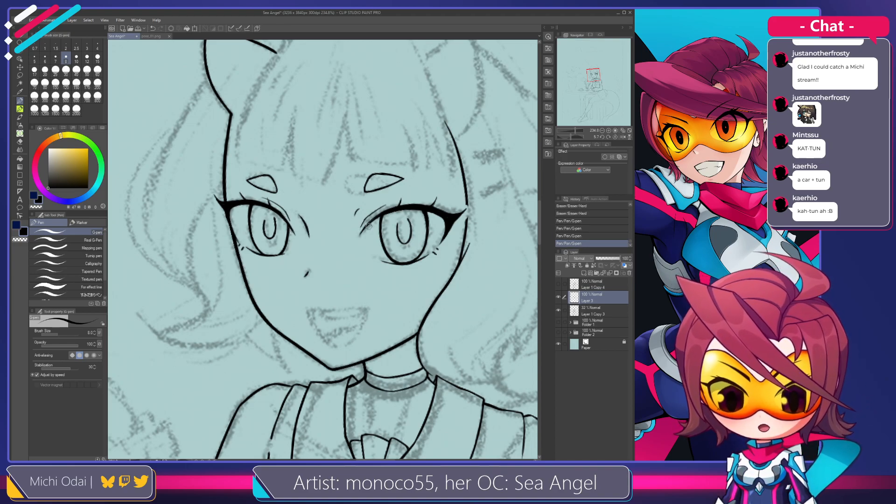
# Trim the lines at the inner corner of the right-hand eye and retouch them with the G-pen.
pyautogui.press('e')
pyautogui.moveTo(370, 220)
pyautogui.mouseDown()
pyautogui.moveTo(366, 229)
pyautogui.moveTo(382, 215)
pyautogui.moveTo(361, 235)
pyautogui.mouseUp()
pyautogui.press('p')
pyautogui.hotkey('ctrl', 'z')
pyautogui.hotkey('ctrl', 'z')
pyautogui.hotkey('ctrl', 'z')
# Ink the upper line of the open mouth over the sketch, redrawing it until it runs cleanly between both corners.
pyautogui.moveTo(343, 267); pyautogui.dragTo(326, 245)
pyautogui.hotkey('ctrl', 'z')
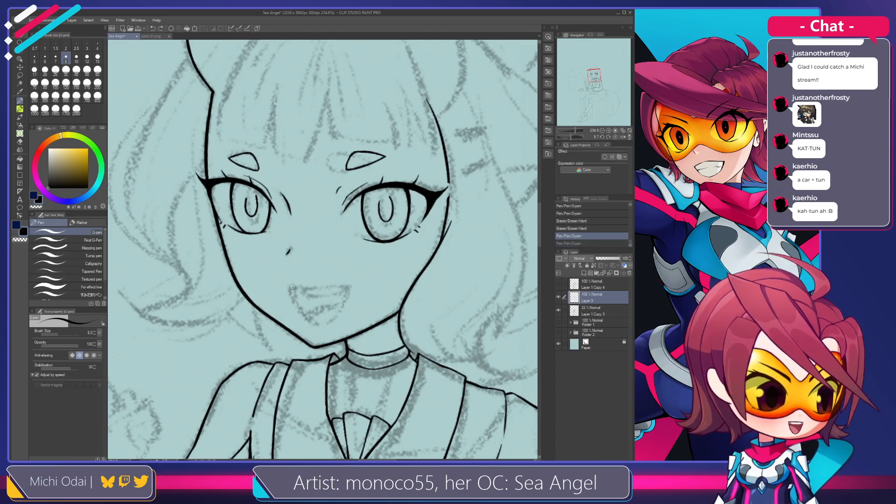
pyautogui.moveTo(292, 287)
pyautogui.mouseDown()
pyautogui.moveTo(334, 286)
pyautogui.moveTo(345, 303)
pyautogui.moveTo(348, 294)
pyautogui.moveTo(334, 318)
pyautogui.moveTo(348, 293)
pyautogui.moveTo(332, 320)
pyautogui.moveTo(348, 292)
pyautogui.moveTo(332, 321)
pyautogui.mouseUp()
pyautogui.hotkey('ctrl', 'z')
pyautogui.hotkey('ctrl', 'z')
pyautogui.hotkey('ctrl', 'z')
pyautogui.hotkey('ctrl', 'z')
pyautogui.hotkey('ctrl', 'z')
pyautogui.hotkey('ctrl', 'z')
pyautogui.hotkey('ctrl', 'z')
pyautogui.hotkey('ctrl', 'z')
pyautogui.hotkey('ctrl', 'z')
pyautogui.hotkey('ctrl', 'z')
pyautogui.hotkey('ctrl', 'z')
pyautogui.hotkey('ctrl', 'z')
pyautogui.hotkey('ctrl', 'z')
pyautogui.hotkey('ctrl', 'z')
pyautogui.hotkey('ctrl', 'z')
pyautogui.hotkey('ctrl', 'z')
# Ink the right-hand side of the mouth, curving from the corner down toward the chin.
pyautogui.moveTo(349, 290); pyautogui.dragTo(332, 321)
pyautogui.hotkey('ctrl', 'z')
pyautogui.hotkey('ctrl', 'z')
pyautogui.moveTo(348, 291); pyautogui.dragTo(333, 321)
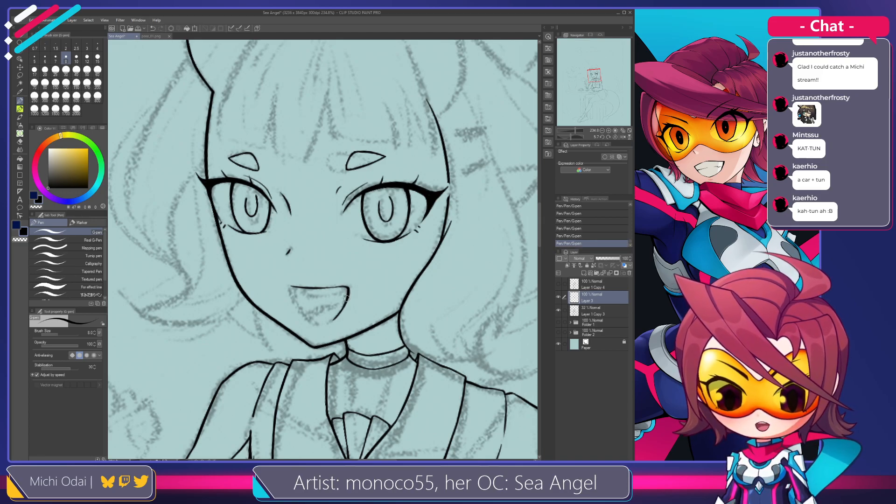
pyautogui.hotkey('ctrl', 'z')
pyautogui.moveTo(348, 290); pyautogui.dragTo(332, 321)
pyautogui.hotkey('ctrl', 'z')
pyautogui.hotkey('ctrl', 'z')
pyautogui.moveTo(348, 291); pyautogui.dragTo(330, 322)
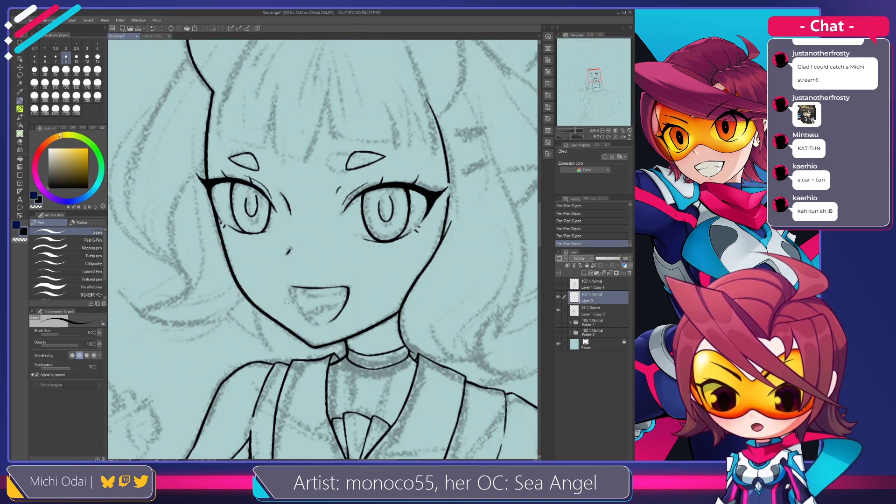
# Ink the left-hand side of the mouth from its corner down toward the lower lip.
pyautogui.hotkey('ctrl', 'z')
pyautogui.moveTo(291, 287); pyautogui.dragTo(302, 312)
pyautogui.hotkey('ctrl', 'z')
pyautogui.hotkey('ctrl', 'z')
pyautogui.hotkey('ctrl', 'z')
pyautogui.hotkey('ctrl', 'z')
pyautogui.hotkey('ctrl', 'z')
pyautogui.hotkey('ctrl', 'z')
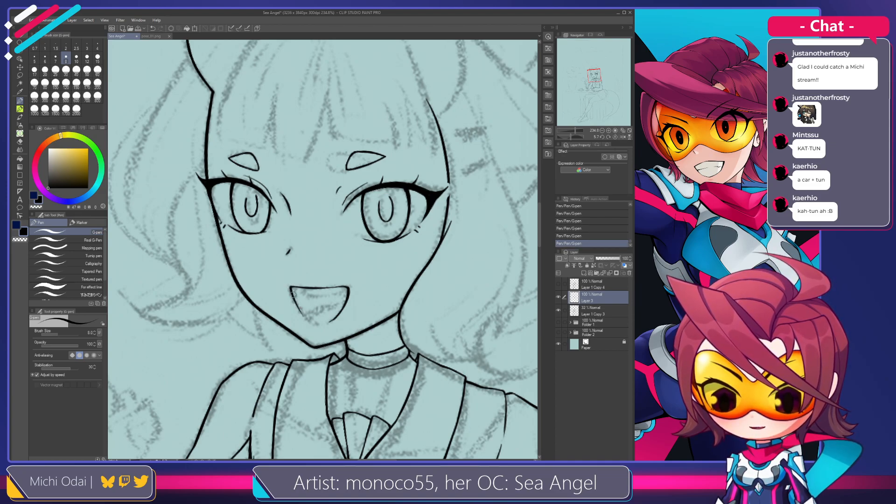
# Ink the curved bottom of the mouth, joining its left and right sides.
pyautogui.press('e')
pyautogui.press('p')
pyautogui.moveTo(301, 317); pyautogui.dragTo(328, 324)
pyautogui.hotkey('ctrl', 'z')
pyautogui.hotkey('ctrl', 'z')
pyautogui.hotkey('ctrl', 'z')
pyautogui.hotkey('ctrl', 'z')
pyautogui.hotkey('ctrl', 'z')
pyautogui.hotkey('ctrl', 'z')
pyautogui.hotkey('ctrl', 'z')
pyautogui.hotkey('ctrl', 'z')
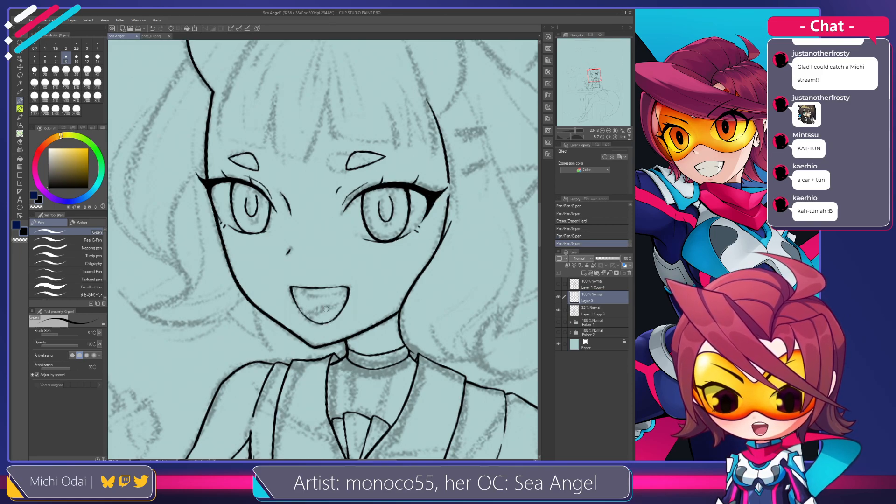
# Clean the lower right curve of the mouth with the hard eraser and re-ink the join.
pyautogui.press('e')
pyautogui.click(331, 328)
pyautogui.click(328, 326)
pyautogui.click(335, 322)
pyautogui.click(338, 322)
pyautogui.click(332, 319)
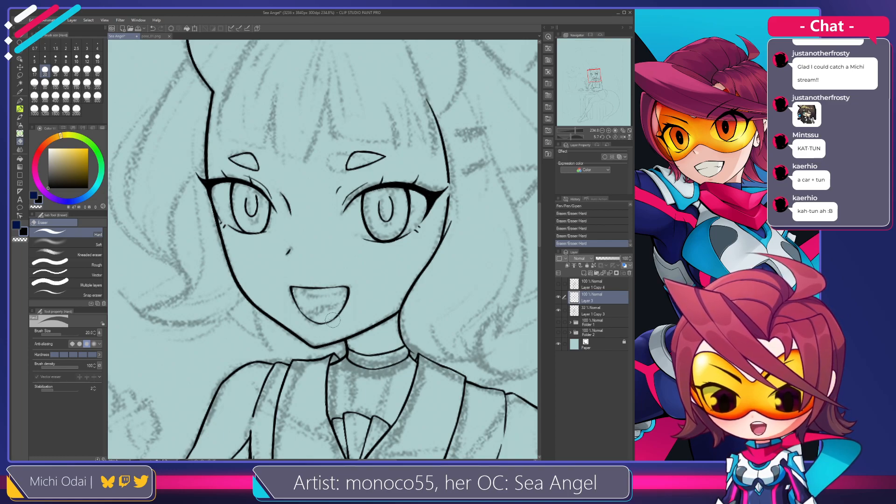
pyautogui.press('p')
pyautogui.click(331, 320)
pyautogui.hotkey('ctrl', 'z')
pyautogui.moveTo(335, 316); pyautogui.dragTo(327, 322)
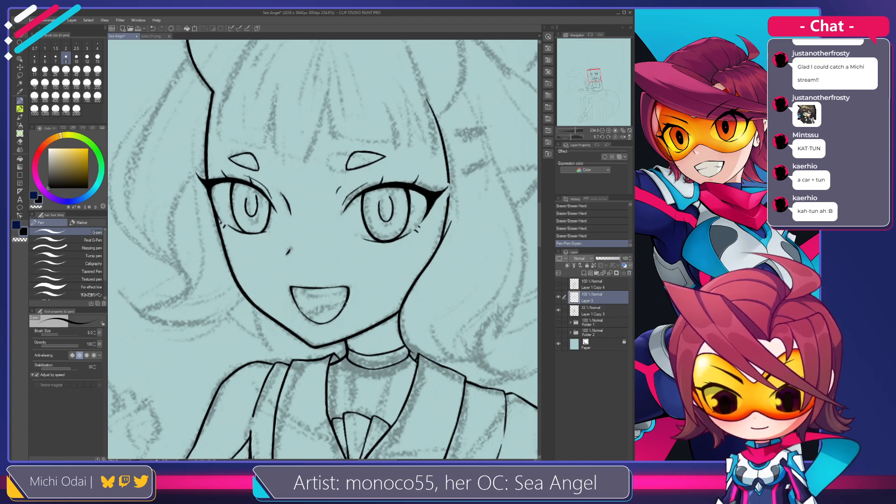
pyautogui.hotkey('ctrl', 'z')
# Try to thicken the mouth's upper line near its right-hand corner.
pyautogui.moveTo(331, 287); pyautogui.dragTo(346, 286)
pyautogui.hotkey('ctrl', 'z')
pyautogui.hotkey('ctrl', 'z')
pyautogui.hotkey('ctrl', 'z')
pyautogui.hotkey('ctrl', 'z')
pyautogui.hotkey('ctrl', 'z')
# Trim the mouth's upper line with the hard eraser and re-ink it with a heavier right-hand corner.
pyautogui.press('e')
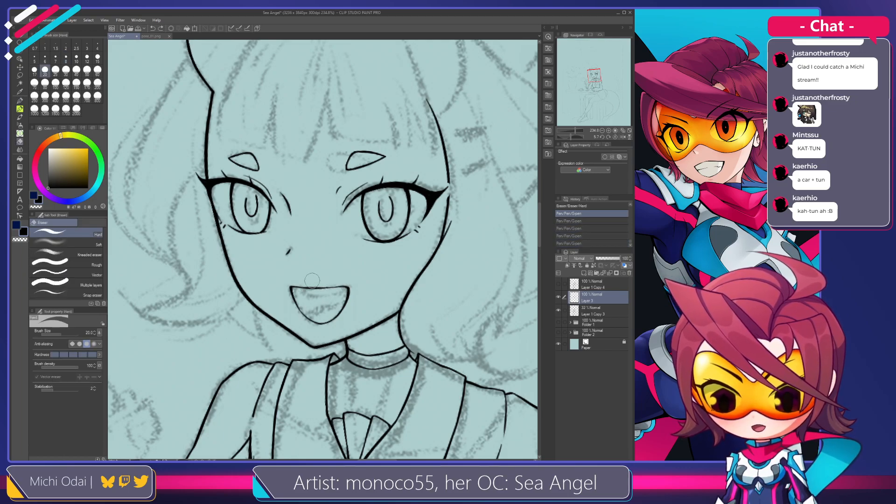
pyautogui.moveTo(308, 281)
pyautogui.mouseDown()
pyautogui.moveTo(327, 283)
pyautogui.moveTo(293, 288)
pyautogui.moveTo(349, 291)
pyautogui.mouseUp()
pyautogui.hotkey('ctrl', 'z')
pyautogui.press('p')
pyautogui.hotkey('ctrl', 'z')
pyautogui.hotkey('ctrl', 'z')
pyautogui.hotkey('ctrl', 'z')
pyautogui.hotkey('ctrl', 'z')
pyautogui.hotkey('ctrl', 'z')
pyautogui.hotkey('ctrl', 'z')
pyautogui.hotkey('ctrl', 'z')
pyautogui.hotkey('ctrl', 'z')
pyautogui.hotkey('ctrl', 'z')
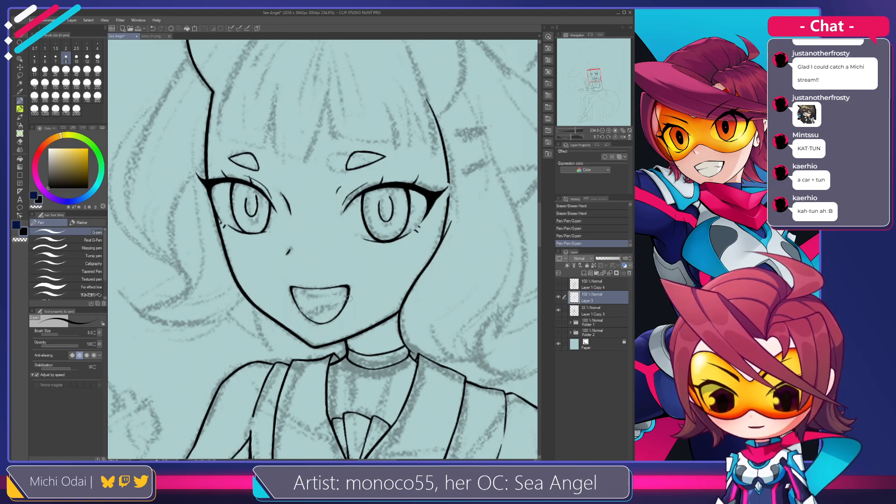
# Retouch the left-hand side of the mouth outline with the G-pen and hard eraser.
pyautogui.moveTo(295, 299)
pyautogui.mouseDown()
pyautogui.moveTo(310, 319)
pyautogui.moveTo(293, 286)
pyautogui.moveTo(300, 306)
pyautogui.moveTo(294, 303)
pyautogui.moveTo(304, 306)
pyautogui.moveTo(297, 300)
pyautogui.mouseUp()
pyautogui.hotkey('ctrl', 'z')
pyautogui.hotkey('ctrl', 'z')
pyautogui.press('e')
pyautogui.hotkey('ctrl', 'z')
pyautogui.hotkey('ctrl', 'z')
pyautogui.press('p')
pyautogui.hotkey('ctrl', 'z')
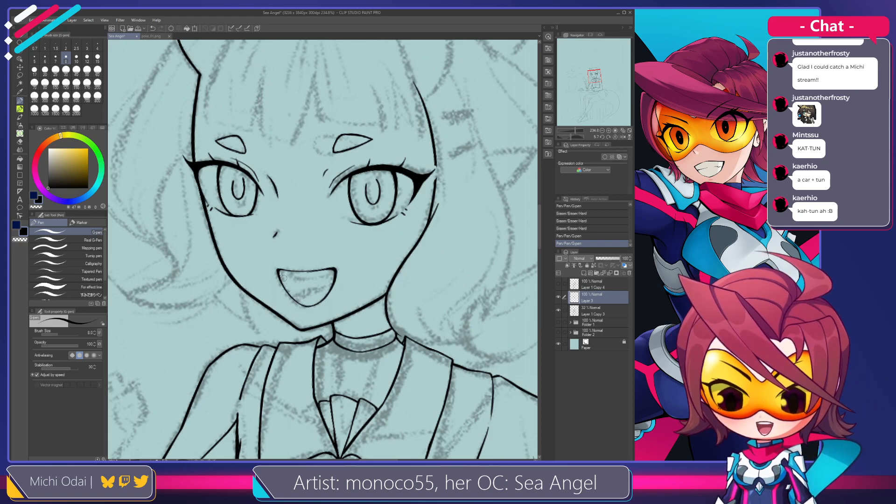
# Ink the first pointed tooth below the left end of the mouth's upper line.
pyautogui.moveTo(289, 272); pyautogui.dragTo(298, 279)
pyautogui.hotkey('ctrl', 'z')
pyautogui.hotkey('ctrl', 'z')
pyautogui.hotkey('ctrl', 'z')
pyautogui.hotkey('ctrl', 'z')
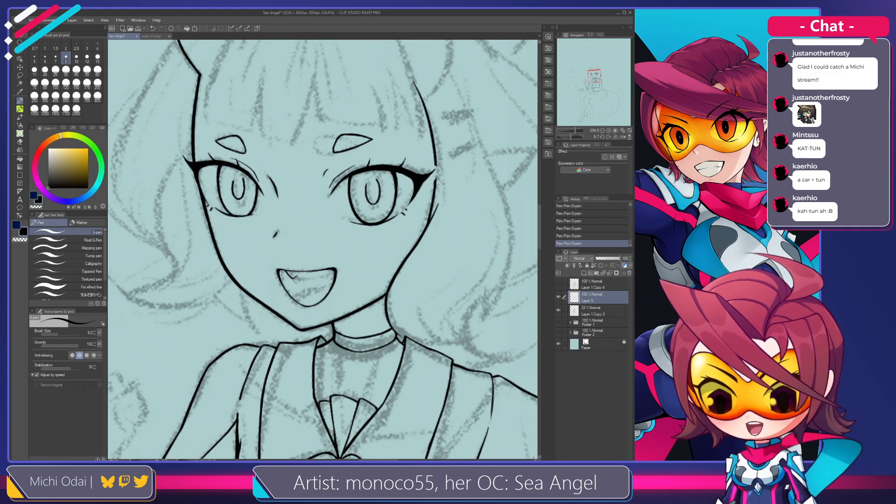
# Trim the first tooth with the hard eraser and ink the second pointed tooth beside it with the G-pen.
pyautogui.press('e')
pyautogui.moveTo(296, 279)
pyautogui.mouseDown()
pyautogui.moveTo(318, 270)
pyautogui.moveTo(310, 279)
pyautogui.mouseUp()
pyautogui.press('p')
pyautogui.hotkey('ctrl', 'z')
pyautogui.hotkey('ctrl', 'z')
pyautogui.hotkey('ctrl', 'z')
pyautogui.hotkey('ctrl', 'z')
pyautogui.press('e')
pyautogui.press('p')
pyautogui.hotkey('ctrl', 'z')
pyautogui.hotkey('ctrl', 'z')
pyautogui.hotkey('ctrl', 'z')
pyautogui.hotkey('ctrl', 'z')
pyautogui.hotkey('ctrl', 'z')
pyautogui.hotkey('ctrl', 'z')
pyautogui.hotkey('ctrl', 'z')
# Sharpen the second tooth's edges with the hard eraser and G-pen and extend the zigzag towards the middle of the mouth.
pyautogui.press('e')
pyautogui.press('p')
pyautogui.hotkey('ctrl', 'z')
pyautogui.hotkey('ctrl', 'z')
pyautogui.press('e')
pyautogui.press('p')
pyautogui.hotkey('ctrl', 'z')
pyautogui.hotkey('ctrl', 'z')
pyautogui.hotkey('ctrl', 'z')
pyautogui.press('e')
pyautogui.press('p')
pyautogui.hotkey('ctrl', 'z')
pyautogui.hotkey('ctrl', 'z')
pyautogui.hotkey('ctrl', 'z')
pyautogui.hotkey('ctrl', 'z')
pyautogui.hotkey('ctrl', 'z')
pyautogui.press('e')
pyautogui.press('p')
pyautogui.hotkey('ctrl', 'z')
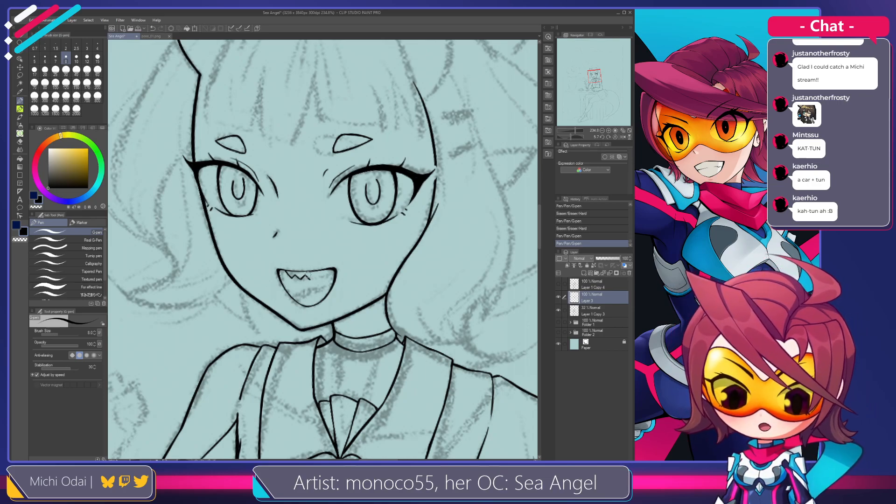
# Clean the open end of the zigzag with the hard eraser and ink the next tooth past the mouth's middle.
pyautogui.press('e')
pyautogui.moveTo(303, 274); pyautogui.dragTo(329, 272)
pyautogui.press('p')
pyautogui.hotkey('ctrl', 'z')
pyautogui.hotkey('ctrl', 'z')
pyautogui.hotkey('ctrl', 'z')
pyautogui.hotkey('ctrl', 'z')
pyautogui.press('e')
pyautogui.press('p')
pyautogui.hotkey('ctrl', 'z')
pyautogui.hotkey('ctrl', 'z')
pyautogui.hotkey('ctrl', 'z')
pyautogui.press('e')
pyautogui.press('p')
pyautogui.hotkey('ctrl', 'z')
pyautogui.hotkey('ctrl', 'z')
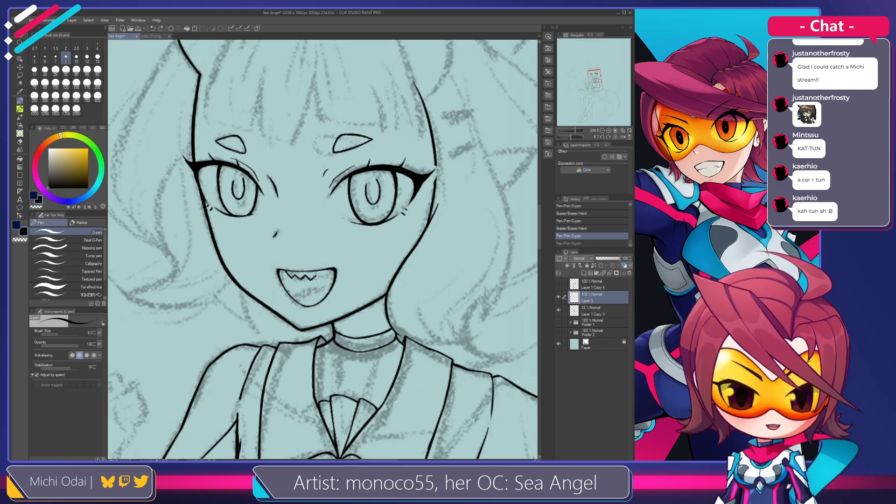
# Ink the teeth line from the middle of the mouth towards its right-hand corner.
pyautogui.press('e')
pyautogui.press('p')
pyautogui.moveTo(318, 275); pyautogui.dragTo(312, 279)
pyautogui.hotkey('ctrl', 'z')
pyautogui.hotkey('ctrl', 'z')
pyautogui.hotkey('ctrl', 'z')
pyautogui.hotkey('ctrl', 'z')
pyautogui.hotkey('ctrl', 'z')
pyautogui.hotkey('ctrl', 'z')
pyautogui.moveTo(315, 275); pyautogui.dragTo(324, 275)
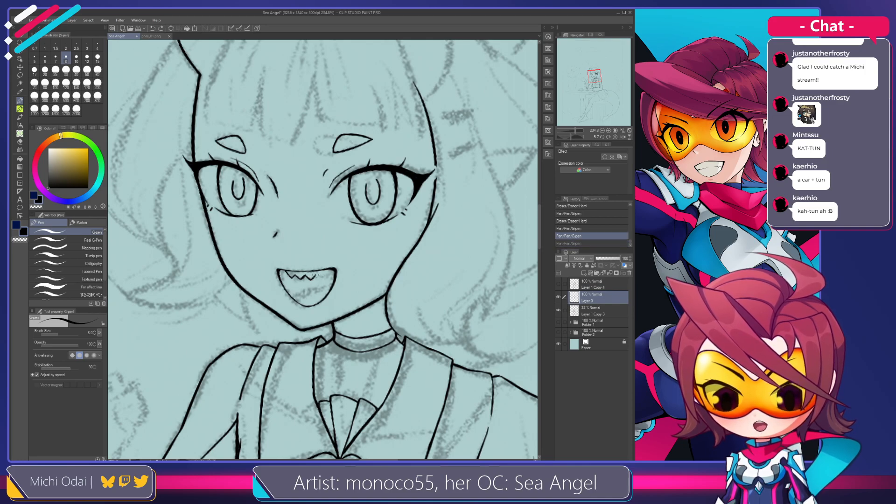
pyautogui.hotkey('ctrl', 'z')
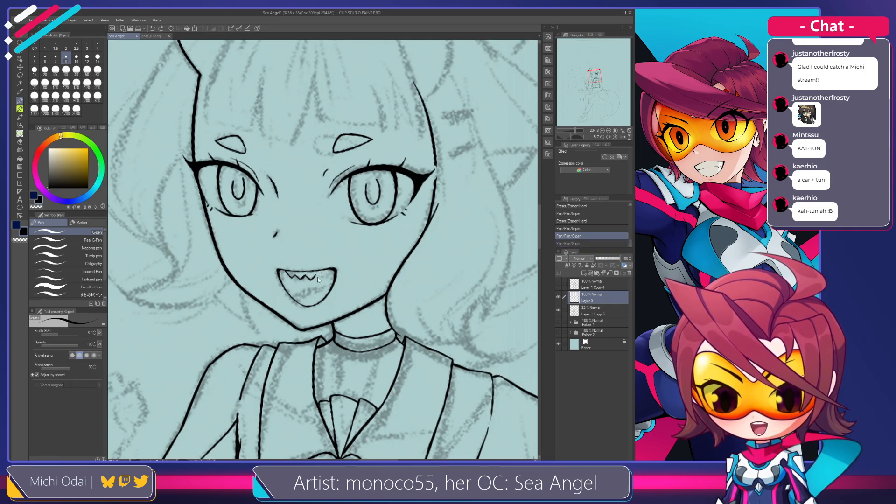
pyautogui.moveTo(322, 278); pyautogui.dragTo(325, 274)
pyautogui.hotkey('ctrl', 'z')
# Tidy the teeth line with the hard eraser and ink the last tooth up to the mouth's right-hand corner.
pyautogui.press('e')
pyautogui.moveTo(325, 275)
pyautogui.mouseDown()
pyautogui.moveTo(293, 279)
pyautogui.moveTo(336, 279)
pyautogui.moveTo(293, 271)
pyautogui.moveTo(308, 271)
pyautogui.moveTo(275, 247)
pyautogui.mouseUp()
pyautogui.press('p')
pyautogui.hotkey('ctrl', 'z')
pyautogui.hotkey('ctrl', 'z')
pyautogui.hotkey('ctrl', 'z')
pyautogui.hotkey('ctrl', 'z')
pyautogui.hotkey('ctrl', 'z')
pyautogui.hotkey('ctrl', 'z')
pyautogui.hotkey('ctrl', 'z')
pyautogui.press('e')
pyautogui.press('p')
# Retouch the joins of the right-hand teeth with the hard eraser and G-pen.
pyautogui.hotkey('ctrl', 'z')
pyautogui.press('e')
pyautogui.press('p')
pyautogui.hotkey('ctrl', 'z')
pyautogui.hotkey('ctrl', 'z')
pyautogui.press('e')
pyautogui.press('p')
pyautogui.hotkey('ctrl', 'z')
pyautogui.hotkey('ctrl', 'z')
pyautogui.hotkey('ctrl', 'z')
# Try to re-ink the face's jawline with the canvas rotated.
pyautogui.moveTo(287, 199); pyautogui.dragTo(257, 222)
pyautogui.press('r')
pyautogui.moveTo(369, 228)
pyautogui.mouseDown()
pyautogui.moveTo(354, 275)
pyautogui.moveTo(285, 261)
pyautogui.moveTo(242, 208)
pyautogui.moveTo(242, 229)
pyautogui.moveTo(256, 205)
pyautogui.moveTo(241, 235)
pyautogui.mouseUp()
pyautogui.press('e')
pyautogui.press('p')
pyautogui.hotkey('ctrl', 'z')
pyautogui.moveTo(268, 170); pyautogui.dragTo(239, 237)
pyautogui.hotkey('ctrl', 'z')
pyautogui.hotkey('ctrl', 'z')
# Rework the chin line and erase its tip with the hard eraser.
pyautogui.press('r')
pyautogui.moveTo(301, 149)
pyautogui.mouseDown()
pyautogui.moveTo(226, 242)
pyautogui.moveTo(231, 263)
pyautogui.moveTo(301, 321)
pyautogui.moveTo(327, 312)
pyautogui.moveTo(298, 329)
pyautogui.moveTo(312, 327)
pyautogui.mouseUp()
pyautogui.press('e')
pyautogui.press('p')
pyautogui.hotkey('ctrl', 'z')
pyautogui.hotkey('ctrl', 'z')
pyautogui.hotkey('ctrl', 'z')
pyautogui.press('e')
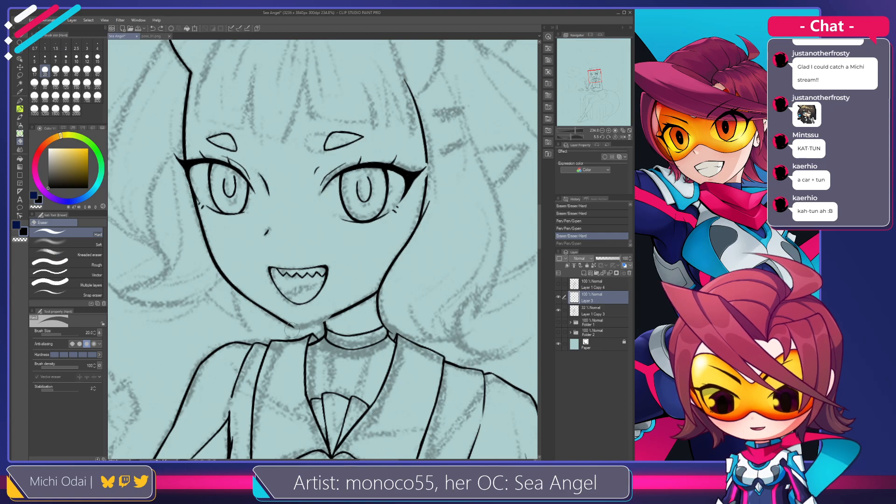
# Try to re-ink the line from the chin up the right-hand jaw.
pyautogui.press('p')
pyautogui.moveTo(280, 324)
pyautogui.mouseDown()
pyautogui.moveTo(301, 331)
pyautogui.moveTo(322, 319)
pyautogui.moveTo(255, 262)
pyautogui.moveTo(267, 227)
pyautogui.moveTo(266, 251)
pyautogui.mouseUp()
pyautogui.hotkey('ctrl', 'z')
pyautogui.hotkey('ctrl', 'z')
pyautogui.hotkey('ctrl', 'z')
pyautogui.hotkey('ctrl', 'z')
pyautogui.press('r')
pyautogui.press('e')
pyautogui.press('p')
pyautogui.moveTo(266, 188); pyautogui.dragTo(259, 248)
pyautogui.hotkey('ctrl', 'z')
# Clean the chin and right-hand jaw with the hard eraser and re-ink the contour with the G-pen.
pyautogui.press('e')
pyautogui.moveTo(264, 196)
pyautogui.mouseDown()
pyautogui.moveTo(260, 254)
pyautogui.moveTo(265, 230)
pyautogui.mouseUp()
pyautogui.moveTo(264, 266); pyautogui.dragTo(264, 271)
pyautogui.moveTo(270, 203); pyautogui.dragTo(258, 267)
pyautogui.press('p')
pyautogui.hotkey('ctrl', 'z')
pyautogui.hotkey('ctrl', 'z')
pyautogui.hotkey('ctrl', 'z')
pyautogui.hotkey('ctrl', 'z')
pyautogui.hotkey('ctrl', 'z')
pyautogui.moveTo(261, 210); pyautogui.dragTo(257, 266)
pyautogui.hotkey('ctrl', 'z')
pyautogui.moveTo(260, 217); pyautogui.dragTo(256, 266)
pyautogui.hotkey('ctrl', 'z')
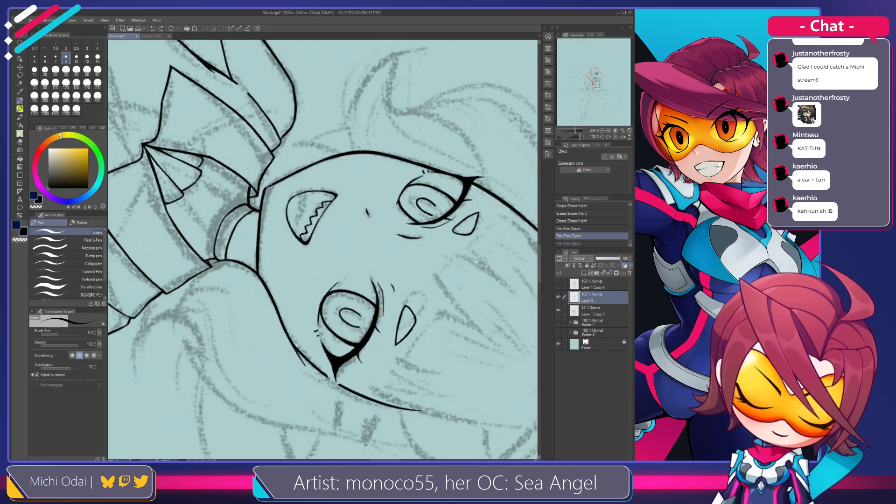
# Touch up the chin's left-hand corner with a short G-pen stroke.
pyautogui.press('r')
pyautogui.moveTo(293, 178)
pyautogui.mouseDown()
pyautogui.moveTo(246, 204)
pyautogui.moveTo(235, 264)
pyautogui.mouseUp()
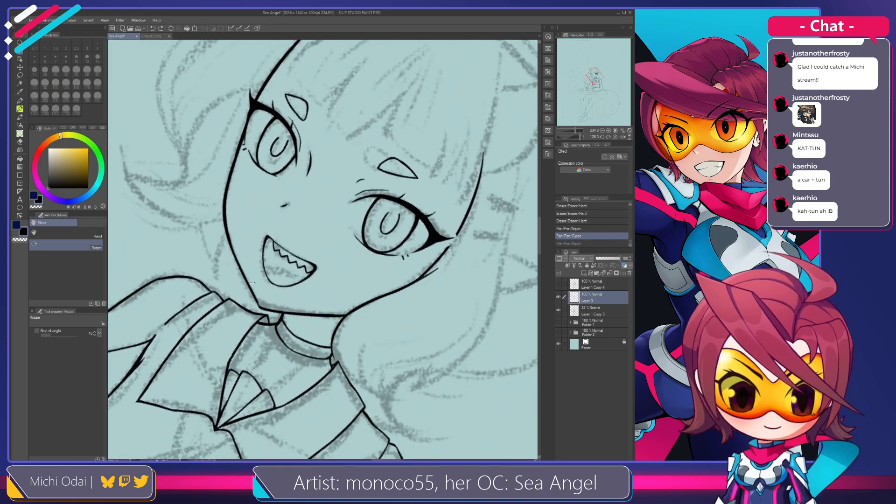
pyautogui.moveTo(255, 300); pyautogui.dragTo(258, 305)
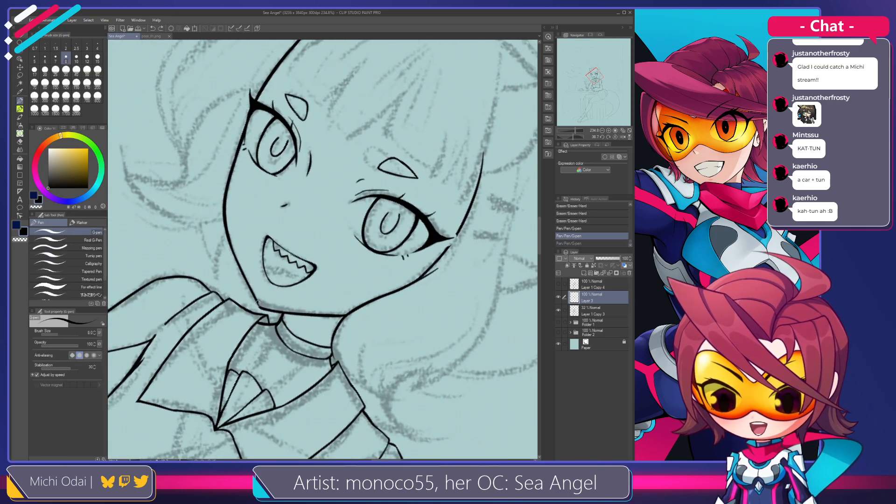
# Smooth and thin the contour from the chin to the right-hand jaw with the hard eraser.
pyautogui.press('r')
pyautogui.moveTo(299, 280); pyautogui.dragTo(279, 257)
pyautogui.moveTo(252, 293); pyautogui.dragTo(258, 203)
pyautogui.press('e')
pyautogui.moveTo(248, 168); pyautogui.dragTo(231, 225)
pyautogui.hotkey('ctrl', 'z')
pyautogui.moveTo(251, 166); pyautogui.dragTo(227, 227)
pyautogui.hotkey('ctrl', 'z')
pyautogui.moveTo(251, 168); pyautogui.dragTo(227, 231)
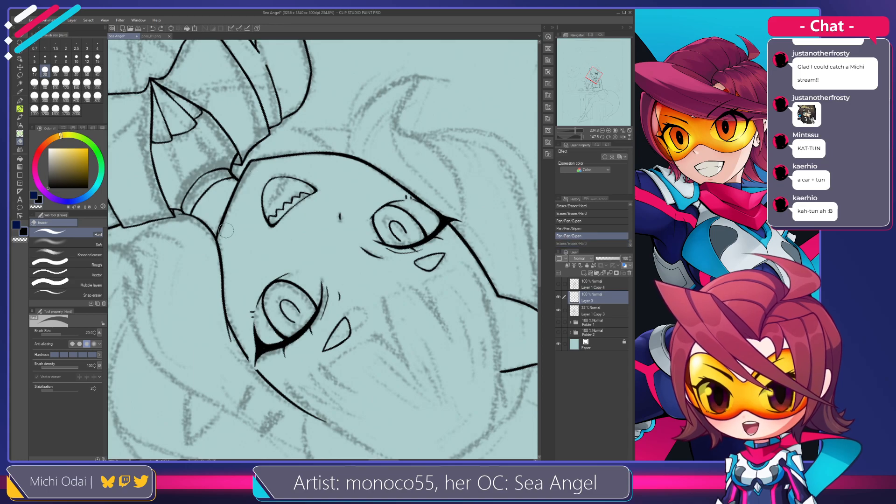
pyautogui.moveTo(243, 188)
pyautogui.mouseDown()
pyautogui.moveTo(228, 223)
pyautogui.moveTo(242, 181)
pyautogui.moveTo(221, 239)
pyautogui.mouseUp()
pyautogui.moveTo(240, 192); pyautogui.dragTo(221, 237)
pyautogui.moveTo(240, 186); pyautogui.dragTo(230, 206)
pyautogui.hotkey('ctrl', 'z')
pyautogui.moveTo(249, 167)
pyautogui.mouseDown()
pyautogui.moveTo(218, 259)
pyautogui.moveTo(224, 292)
pyautogui.mouseUp()
pyautogui.hotkey('ctrl', 'z')
# Refine the outer edge of the left-hand cheek contour with the hard eraser.
pyautogui.hotkey('shift', 'space')
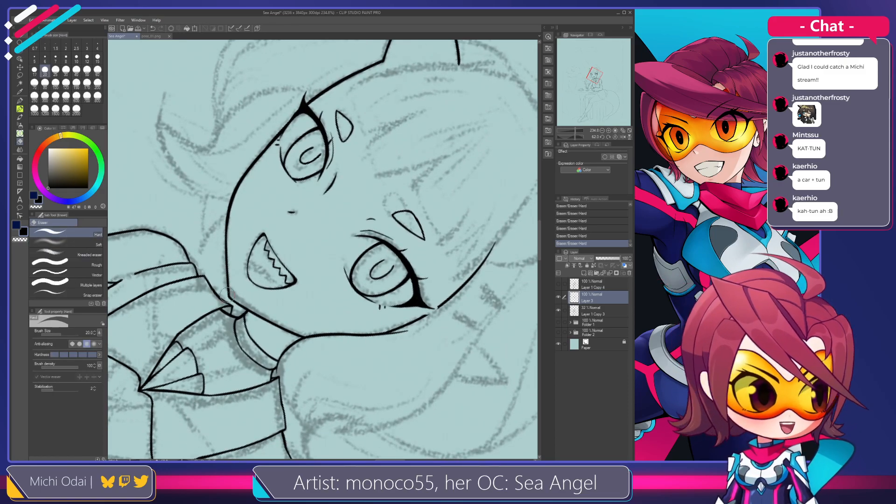
pyautogui.press('space')
pyautogui.moveTo(229, 238); pyautogui.dragTo(238, 257)
pyautogui.moveTo(249, 210); pyautogui.dragTo(240, 254)
pyautogui.hotkey('ctrl', 'z')
pyautogui.moveTo(250, 206); pyautogui.dragTo(240, 258)
pyautogui.hotkey('ctrl', 'z')
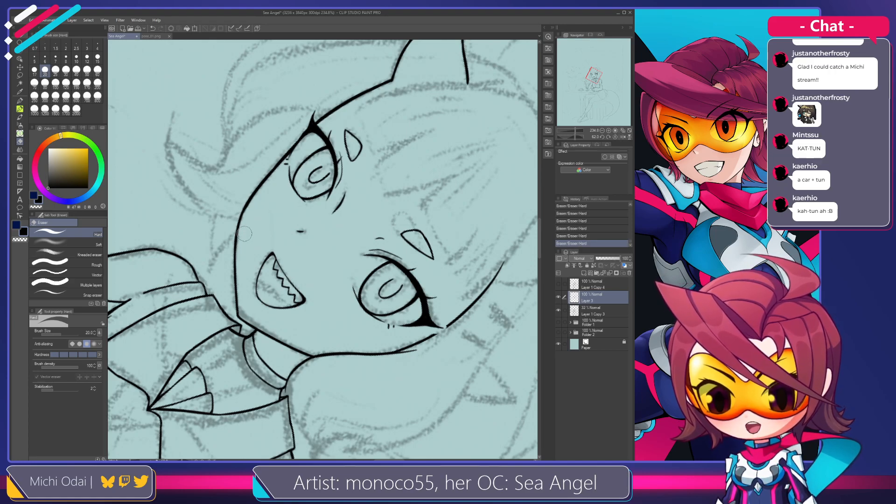
pyautogui.hotkey('shift', 'space')
pyautogui.moveTo(265, 196); pyautogui.dragTo(240, 239)
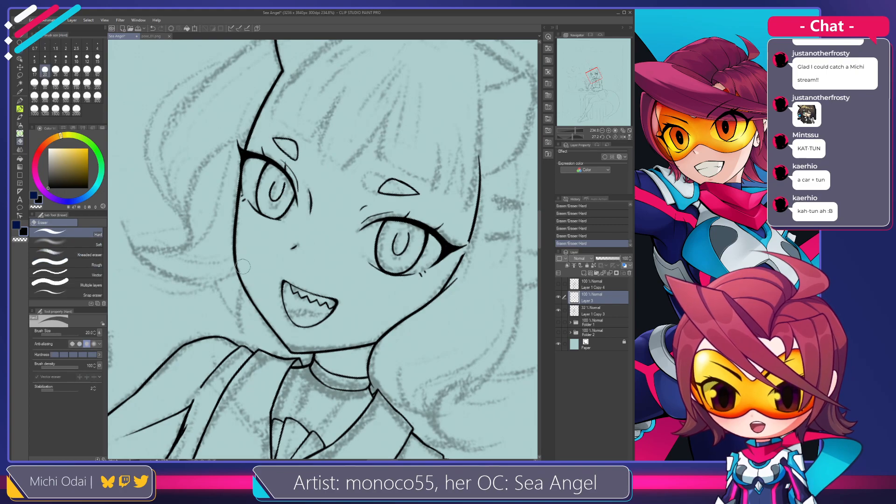
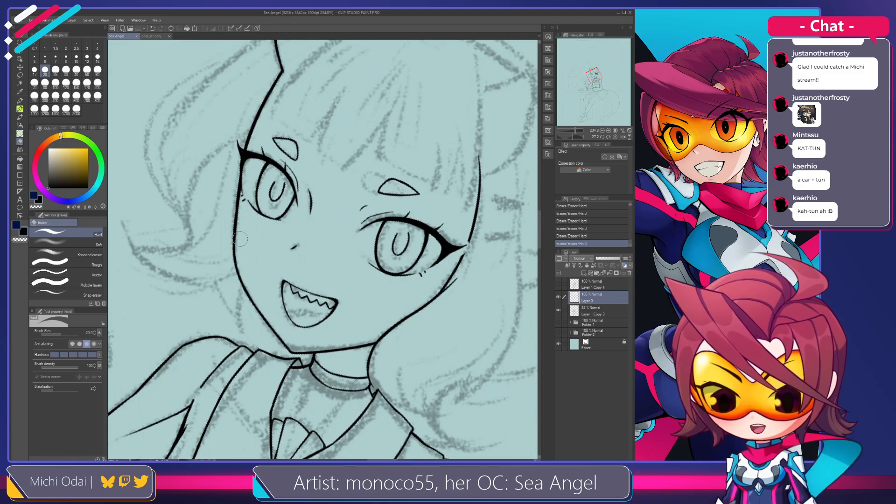
# Retouch the left-hand cheek contour beside the eye with the hard eraser and the G-pen.
pyautogui.scroll(1, 240, 239)
pyautogui.hotkey('ctrl', 'z')
pyautogui.moveTo(245, 221); pyautogui.dragTo(236, 260)
pyautogui.press('p')
pyautogui.hotkey('ctrl', 'z')
pyautogui.hotkey('ctrl', 'z')
pyautogui.hotkey('ctrl', 'z')
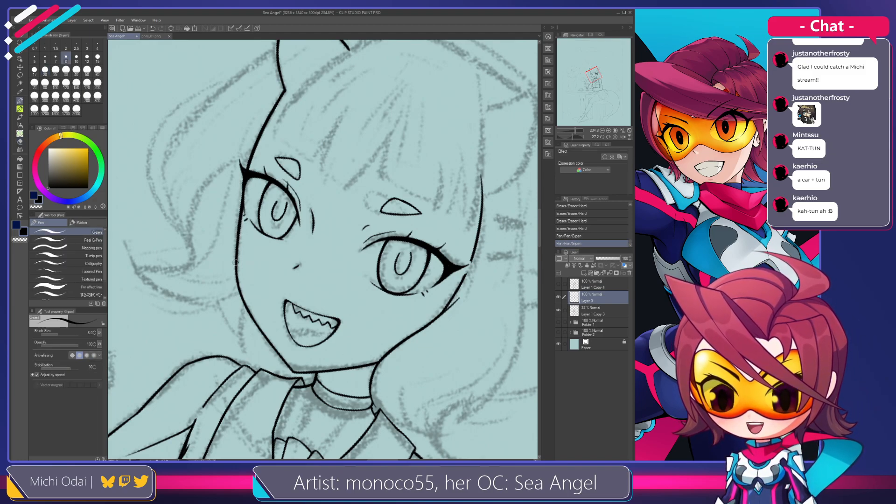
# Straighten the canvas around the upper head and clean the right-hand face contour with the hard eraser.
pyautogui.moveTo(239, 226)
pyautogui.mouseDown()
pyautogui.moveTo(260, 187)
pyautogui.moveTo(264, 201)
pyautogui.mouseUp()
pyautogui.moveTo(303, 140)
pyautogui.mouseDown()
pyautogui.moveTo(273, 161)
pyautogui.moveTo(386, 171)
pyautogui.moveTo(393, 152)
pyautogui.moveTo(396, 171)
pyautogui.mouseUp()
pyautogui.press('e')
pyautogui.moveTo(384, 234); pyautogui.dragTo(395, 249)
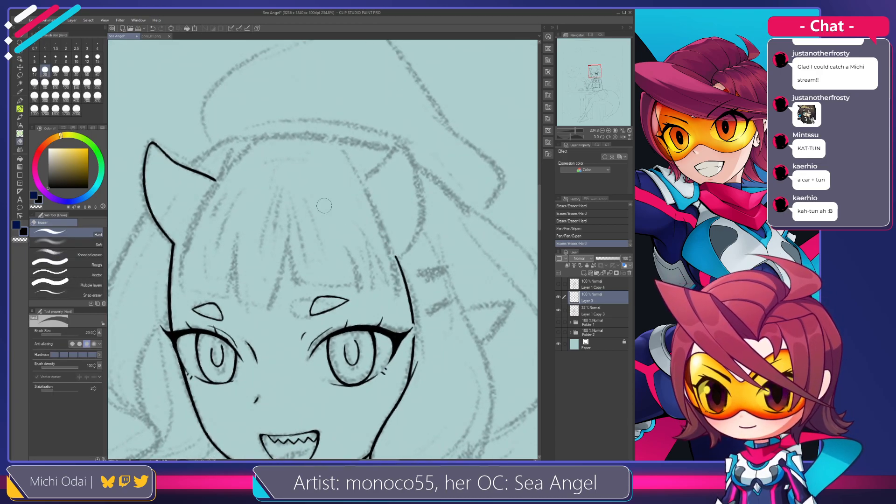
# Ink the inner edge of the right-hand horn over the sketch with the G-pen.
pyautogui.press('p')
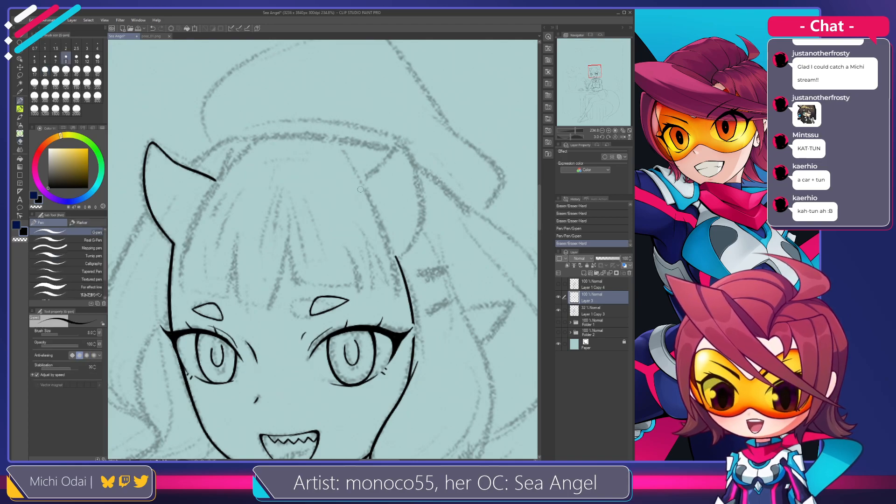
pyautogui.moveTo(343, 190)
pyautogui.mouseDown()
pyautogui.moveTo(388, 153)
pyautogui.moveTo(350, 187)
pyautogui.moveTo(370, 170)
pyautogui.mouseUp()
pyautogui.hotkey('ctrl', 'z')
pyautogui.hotkey('ctrl', 'z')
pyautogui.hotkey('ctrl', 'z')
pyautogui.hotkey('ctrl', 'z')
pyautogui.hotkey('ctrl', 'z')
pyautogui.hotkey('ctrl', 'z')
pyautogui.hotkey('ctrl', 'z')
pyautogui.hotkey('ctrl', 'z')
pyautogui.hotkey('ctrl', 'z')
pyautogui.hotkey('ctrl', 'z')
pyautogui.press('e')
pyautogui.press('p')
pyautogui.hotkey('ctrl', 'z')
pyautogui.moveTo(397, 141); pyautogui.dragTo(382, 165)
pyautogui.hotkey('ctrl', 'z')
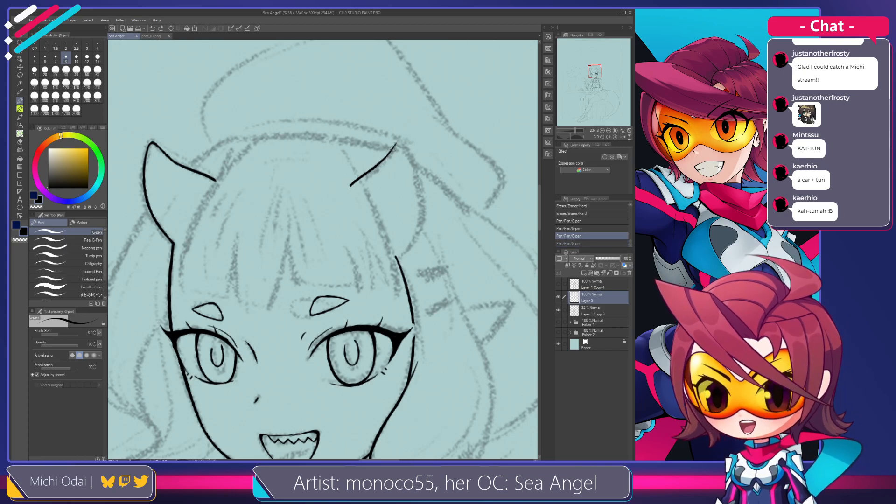
# Trim the upper part of the right-hand horn's inner edge with the hard eraser, leaving a short base segment.
pyautogui.press('e')
pyautogui.moveTo(396, 141); pyautogui.dragTo(381, 161)
pyautogui.press('p')
pyautogui.hotkey('ctrl', 'z')
pyautogui.hotkey('ctrl', 'z')
pyautogui.hotkey('ctrl', 'z')
pyautogui.hotkey('ctrl', 'z')
pyautogui.hotkey('ctrl', 'z')
pyautogui.hotkey('ctrl', 'z')
pyautogui.press('e')
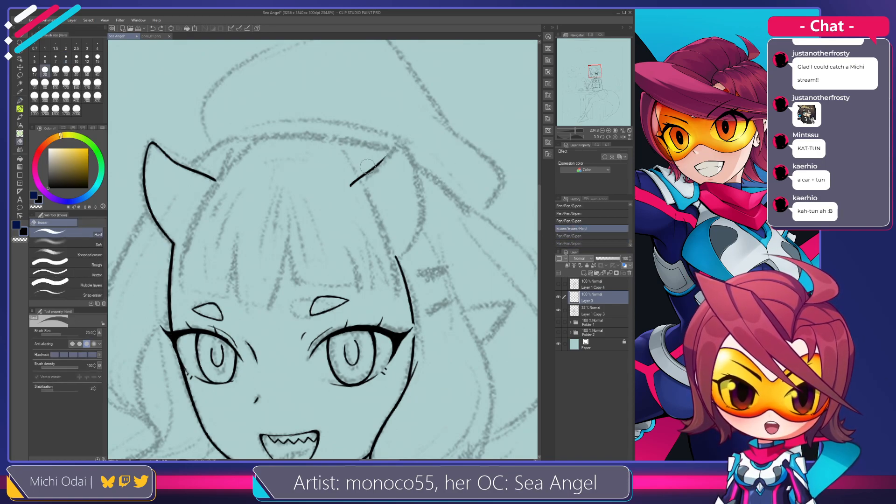
pyautogui.moveTo(385, 155)
pyautogui.mouseDown()
pyautogui.moveTo(361, 181)
pyautogui.moveTo(380, 162)
pyautogui.mouseUp()
pyautogui.press('p')
pyautogui.hotkey('ctrl', 'z')
pyautogui.press('e')
pyautogui.press('p')
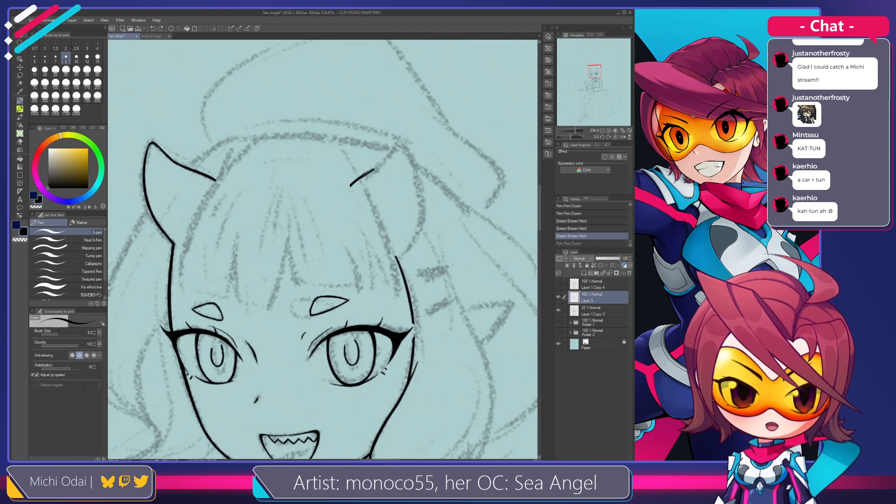
# Re-ink the right-hand horn's inner edge upward from the short base segment with the G-pen.
pyautogui.moveTo(359, 177)
pyautogui.mouseDown()
pyautogui.moveTo(396, 149)
pyautogui.moveTo(366, 173)
pyautogui.moveTo(375, 169)
pyautogui.moveTo(358, 193)
pyautogui.moveTo(381, 158)
pyautogui.moveTo(393, 181)
pyautogui.moveTo(386, 163)
pyautogui.mouseUp()
pyautogui.hotkey('ctrl', 'z')
pyautogui.hotkey('ctrl', 'z')
pyautogui.press('e')
pyautogui.press('p')
pyautogui.hotkey('ctrl', 'z')
pyautogui.hotkey('ctrl', 'z')
pyautogui.hotkey('ctrl', 'z')
pyautogui.hotkey('ctrl', 'z')
pyautogui.hotkey('ctrl', 'z')
pyautogui.hotkey('ctrl', 'z')
pyautogui.hotkey('ctrl', 'z')
# Curve the right-hand horn's inner edge over into a rounded tip with the G-pen.
pyautogui.press('e')
pyautogui.press('p')
pyautogui.hotkey('ctrl', 'z')
pyautogui.hotkey('ctrl', 'z')
pyautogui.hotkey('ctrl', 'z')
pyautogui.hotkey('ctrl', 'z')
pyautogui.hotkey('ctrl', 'z')
pyautogui.hotkey('ctrl', 'z')
pyautogui.hotkey('ctrl', 'z')
pyautogui.hotkey('ctrl', 'z')
pyautogui.hotkey('ctrl', 'z')
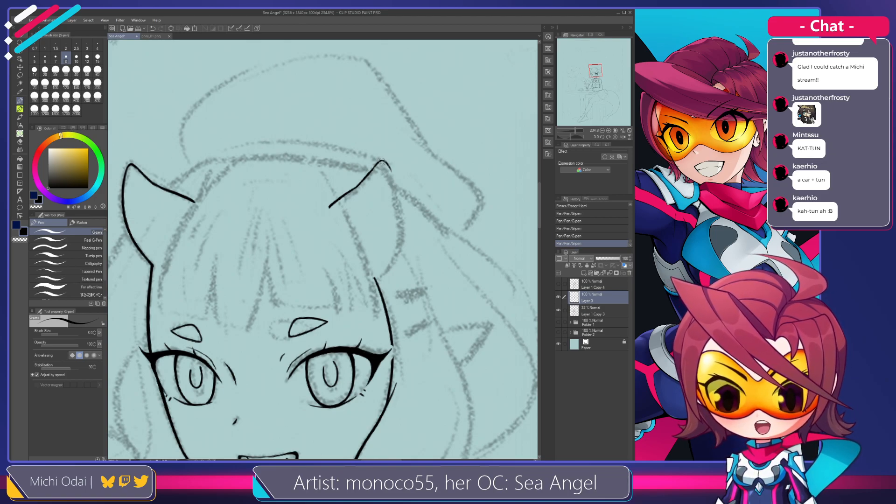
pyautogui.hotkey('ctrl', 'z')
pyautogui.moveTo(130, 166); pyautogui.dragTo(125, 183)
pyautogui.hotkey('ctrl', 'z')
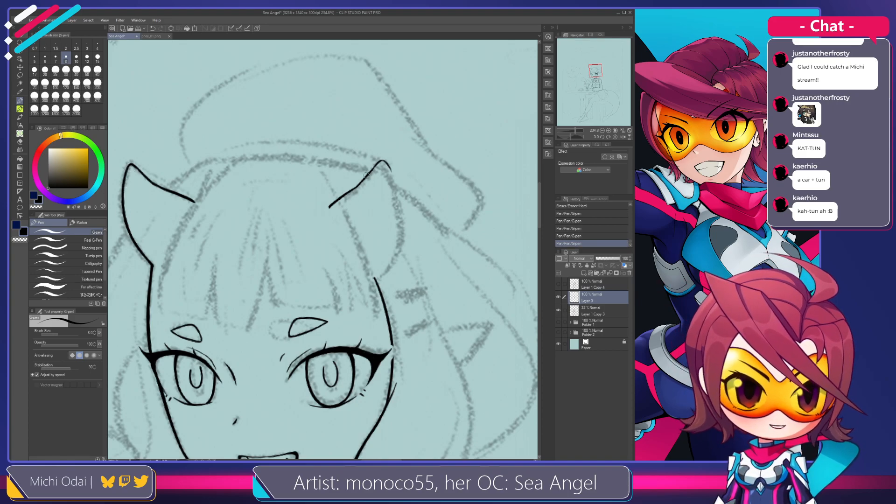
# Touch up the line between the right-hand horn's tip and its inner base with the G-pen.
pyautogui.moveTo(379, 162); pyautogui.dragTo(340, 197)
pyautogui.hotkey('ctrl', 'z')
pyautogui.hotkey('ctrl', 'z')
pyautogui.hotkey('ctrl', 'z')
pyautogui.hotkey('ctrl', 'z')
pyautogui.hotkey('ctrl', 'z')
pyautogui.hotkey('ctrl', 'z')
pyautogui.hotkey('ctrl', 'z')
pyautogui.hotkey('ctrl', 'z')
pyautogui.hotkey('ctrl', 'z')
pyautogui.hotkey('ctrl', 'z')
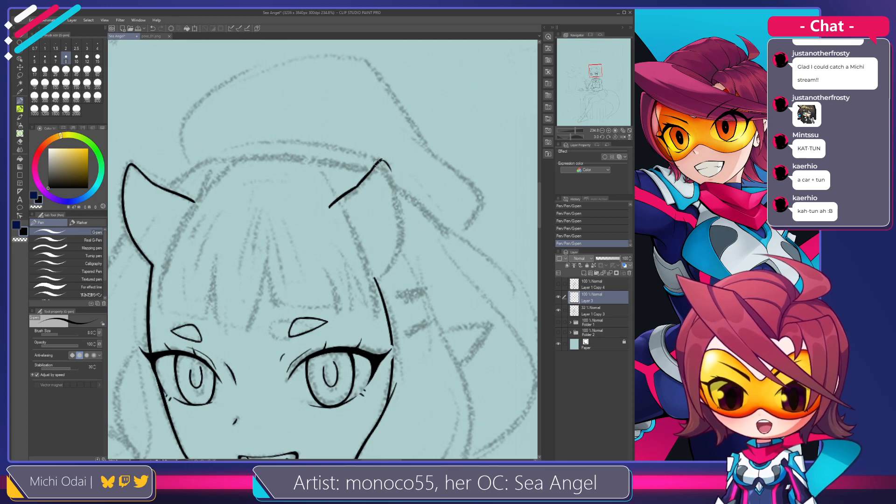
# Clean the area below the right-hand horn's tip and ink the horn's upper outer edge.
pyautogui.press('e')
pyautogui.moveTo(374, 174)
pyautogui.mouseDown()
pyautogui.moveTo(363, 184)
pyautogui.moveTo(383, 161)
pyautogui.moveTo(395, 197)
pyautogui.mouseUp()
pyautogui.hotkey('ctrl', 'z')
pyautogui.press('p')
pyautogui.hotkey('ctrl', 'z')
pyautogui.hotkey('ctrl', 'z')
pyautogui.hotkey('ctrl', 'z')
pyautogui.hotkey('ctrl', 'z')
pyautogui.hotkey('ctrl', 'z')
pyautogui.moveTo(389, 166); pyautogui.dragTo(402, 220)
pyautogui.hotkey('ctrl', 'z')
pyautogui.moveTo(394, 186); pyautogui.dragTo(403, 243)
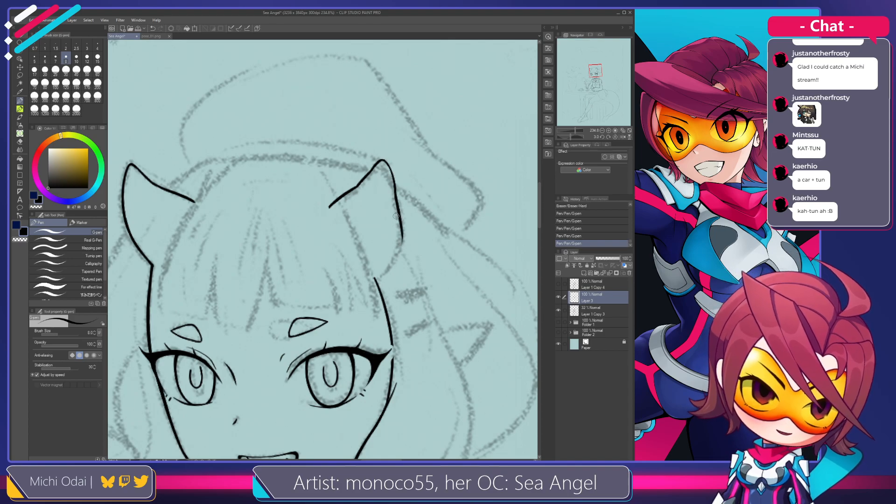
# Rework the right-hand horn's upper outer edge into a tighter curve with the hard eraser and G-pen.
pyautogui.hotkey('ctrl', 'z')
pyautogui.press('e')
pyautogui.moveTo(394, 188); pyautogui.dragTo(394, 201)
pyautogui.press('p')
pyautogui.hotkey('ctrl', 'z')
pyautogui.moveTo(388, 165); pyautogui.dragTo(400, 248)
pyautogui.hotkey('ctrl', 'z')
pyautogui.hotkey('ctrl', 'z')
pyautogui.press('e')
pyautogui.moveTo(394, 199); pyautogui.dragTo(397, 220)
pyautogui.press('p')
pyautogui.hotkey('ctrl', 'z')
pyautogui.hotkey('ctrl', 'z')
pyautogui.hotkey('ctrl', 'z')
# Try to carry the right-hand horn's outer edge down to the top of the face contour with the G-pen.
pyautogui.moveTo(396, 187); pyautogui.dragTo(397, 220)
pyautogui.hotkey('ctrl', 'z')
pyautogui.moveTo(393, 175); pyautogui.dragTo(398, 219)
pyautogui.hotkey('ctrl', 'z')
pyautogui.moveTo(394, 184); pyautogui.dragTo(393, 257)
pyautogui.hotkey('ctrl', 'z')
pyautogui.hotkey('ctrl', 'z')
pyautogui.moveTo(397, 206); pyautogui.dragTo(386, 276)
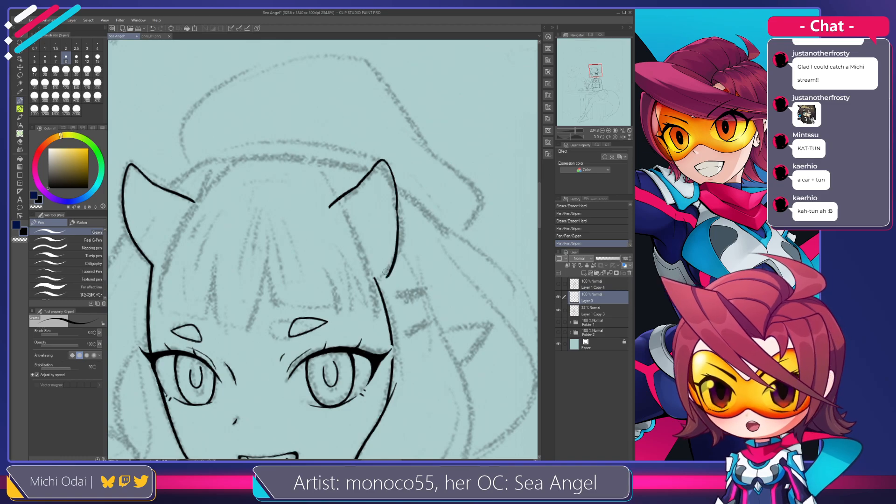
pyautogui.hotkey('ctrl', 'z')
pyautogui.moveTo(397, 207); pyautogui.dragTo(382, 275)
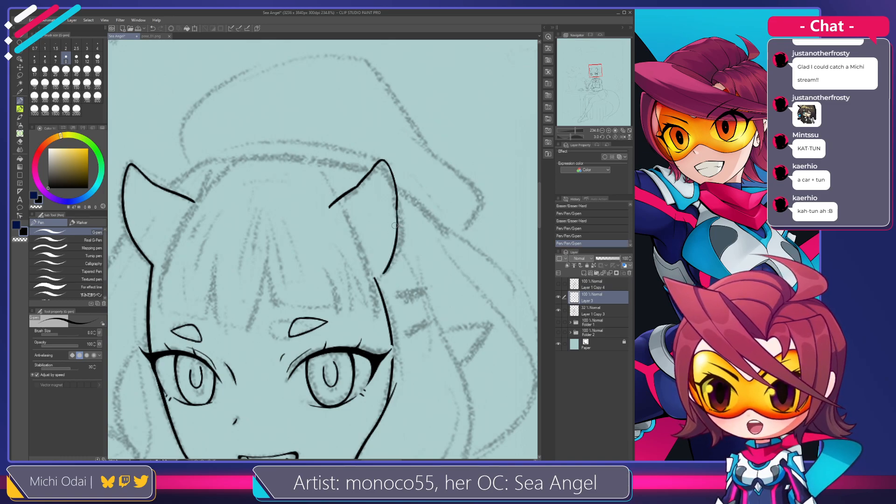
pyautogui.hotkey('ctrl', 'z')
pyautogui.moveTo(397, 206)
pyautogui.mouseDown()
pyautogui.moveTo(383, 271)
pyautogui.moveTo(396, 208)
pyautogui.moveTo(395, 235)
pyautogui.moveTo(376, 275)
pyautogui.mouseUp()
pyautogui.hotkey('ctrl', 'z')
pyautogui.hotkey('ctrl', 'z')
pyautogui.moveTo(397, 207)
pyautogui.mouseDown()
pyautogui.moveTo(395, 234)
pyautogui.moveTo(377, 280)
pyautogui.mouseUp()
pyautogui.hotkey('ctrl', 'z')
pyautogui.moveTo(396, 206); pyautogui.dragTo(376, 280)
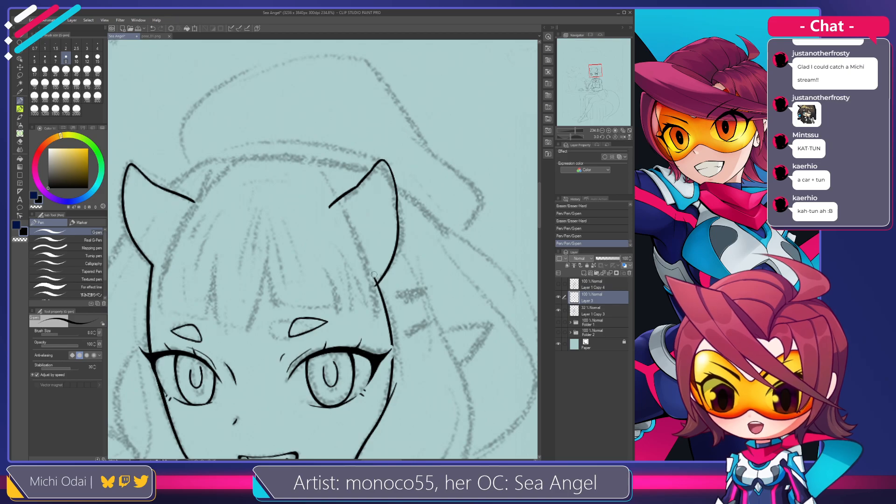
# Ink the right-hand horn's lower outer edge curving inward, ending just above the face contour.
pyautogui.hotkey('ctrl', 'z')
pyautogui.moveTo(395, 206); pyautogui.dragTo(376, 263)
pyautogui.hotkey('ctrl', 'z')
pyautogui.moveTo(397, 208); pyautogui.dragTo(375, 264)
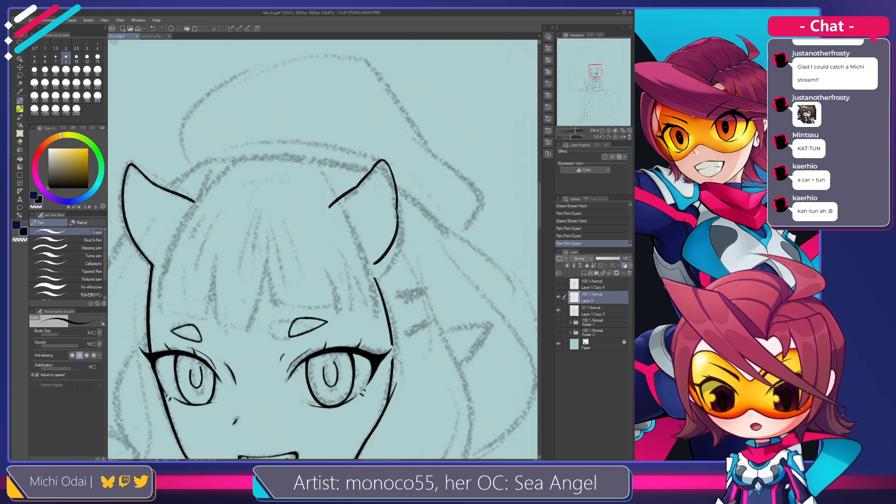
pyautogui.moveTo(396, 211); pyautogui.dragTo(395, 225)
pyautogui.hotkey('ctrl', 'z')
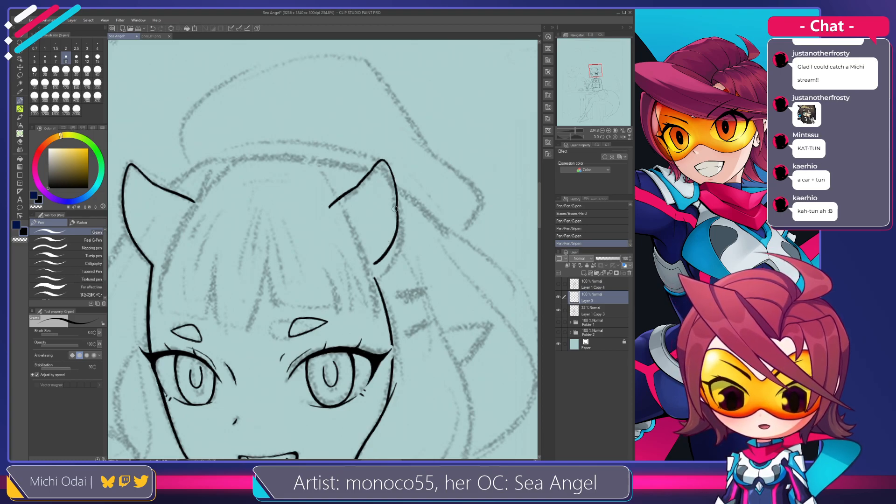
# Refine the right-hand horn's outer edge and trim off its lower end with the hard eraser.
pyautogui.press('e')
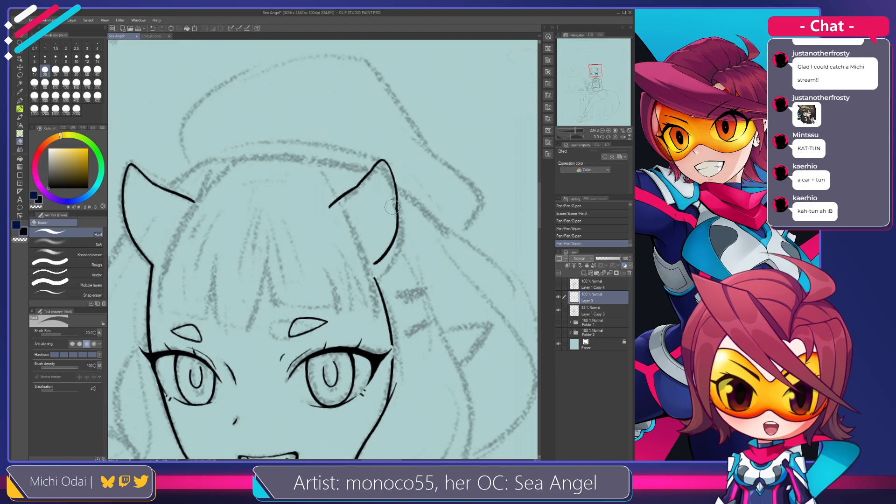
pyautogui.press('p')
pyautogui.moveTo(392, 212)
pyautogui.mouseDown()
pyautogui.moveTo(392, 198)
pyautogui.moveTo(393, 228)
pyautogui.moveTo(376, 249)
pyautogui.moveTo(386, 239)
pyautogui.mouseUp()
pyautogui.hotkey('ctrl', 'z')
pyautogui.hotkey('ctrl', 'z')
pyautogui.hotkey('ctrl', 'z')
pyautogui.hotkey('ctrl', 'z')
pyautogui.press('e')
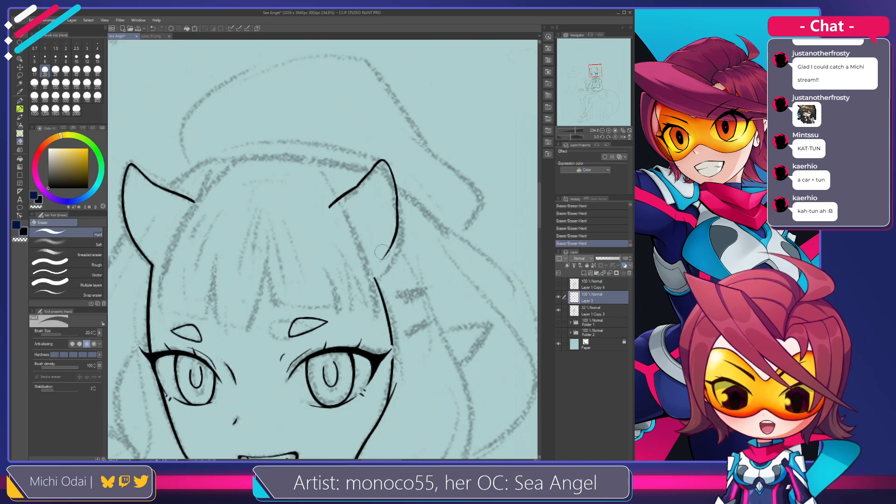
# Re-ink the lower end of the right-hand horn's outer edge with a tapered G-pen stroke toward the face contour.
pyautogui.press('p')
pyautogui.hotkey('ctrl', 'z')
pyautogui.moveTo(397, 234); pyautogui.dragTo(371, 266)
pyautogui.hotkey('ctrl', 'z')
pyautogui.moveTo(396, 234); pyautogui.dragTo(368, 265)
pyautogui.hotkey('ctrl', 'z')
pyautogui.moveTo(395, 237); pyautogui.dragTo(371, 267)
pyautogui.hotkey('ctrl', 'z')
pyautogui.hotkey('ctrl', 'z')
pyautogui.hotkey('ctrl', 'z')
pyautogui.moveTo(395, 238); pyautogui.dragTo(372, 266)
pyautogui.hotkey('ctrl', 'z')
pyautogui.moveTo(396, 237); pyautogui.dragTo(372, 267)
pyautogui.hotkey('ctrl', 'z')
pyautogui.hotkey('ctrl', 'z')
pyautogui.moveTo(396, 237); pyautogui.dragTo(372, 267)
pyautogui.hotkey('ctrl', 'z')
pyautogui.moveTo(395, 237); pyautogui.dragTo(372, 268)
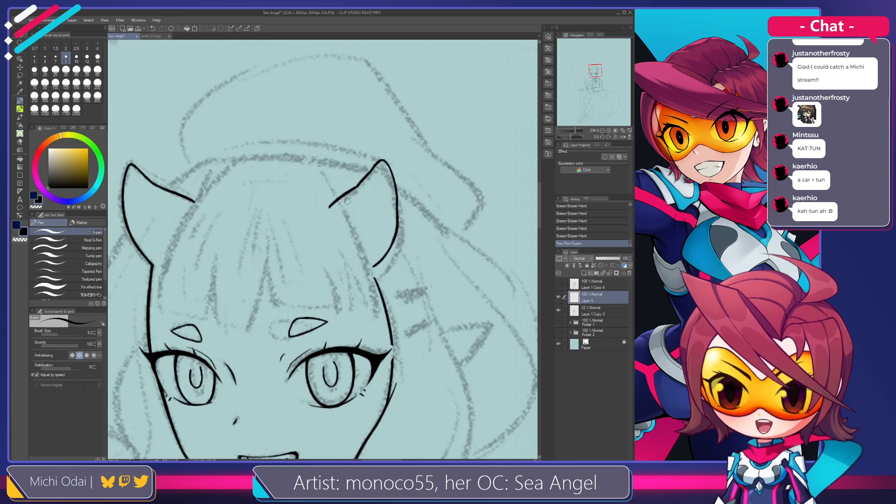
# Shorten and thin the base of the right-hand horn's inner edge with the hard eraser and touch it up with the G-pen.
pyautogui.press('e')
pyautogui.moveTo(356, 194)
pyautogui.mouseDown()
pyautogui.moveTo(329, 212)
pyautogui.moveTo(339, 198)
pyautogui.mouseUp()
pyautogui.press('p')
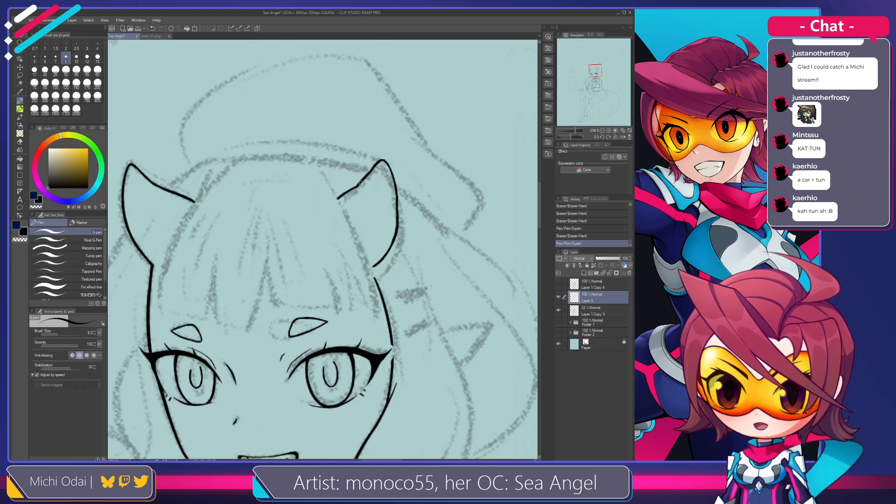
# Thin the right-hand horn's inner edge with the hard eraser and re-ink it as a smooth G-pen line.
pyautogui.press('e')
pyautogui.moveTo(372, 177); pyautogui.dragTo(351, 189)
pyautogui.press('p')
pyautogui.hotkey('ctrl', 'z')
pyautogui.hotkey('ctrl', 'z')
pyautogui.hotkey('ctrl', 'z')
pyautogui.hotkey('ctrl', 'z')
pyautogui.hotkey('ctrl', 'z')
pyautogui.hotkey('ctrl', 'z')
pyautogui.hotkey('ctrl', 'z')
pyautogui.hotkey('ctrl', 'z')
pyautogui.press('e')
pyautogui.hotkey('ctrl', 'z')
pyautogui.press('p')
pyautogui.hotkey('ctrl', 'z')
pyautogui.hotkey('ctrl', 'z')
pyautogui.hotkey('ctrl', 'z')
pyautogui.hotkey('ctrl', 'z')
pyautogui.hotkey('ctrl', 'z')
pyautogui.hotkey('ctrl', 'z')
pyautogui.hotkey('ctrl', 'y')
pyautogui.hotkey('ctrl', 'y')
pyautogui.hotkey('ctrl', 'z')
pyautogui.hotkey('ctrl', 'z')
pyautogui.hotkey('ctrl', 'z')
pyautogui.hotkey('ctrl', 'z')
pyautogui.hotkey('ctrl', 'z')
pyautogui.hotkey('ctrl', 'z')
pyautogui.hotkey('ctrl', 'z')
pyautogui.hotkey('ctrl', 'z')
pyautogui.hotkey('ctrl', 'z')
pyautogui.hotkey('ctrl', 'z')
pyautogui.hotkey('ctrl', 'z')
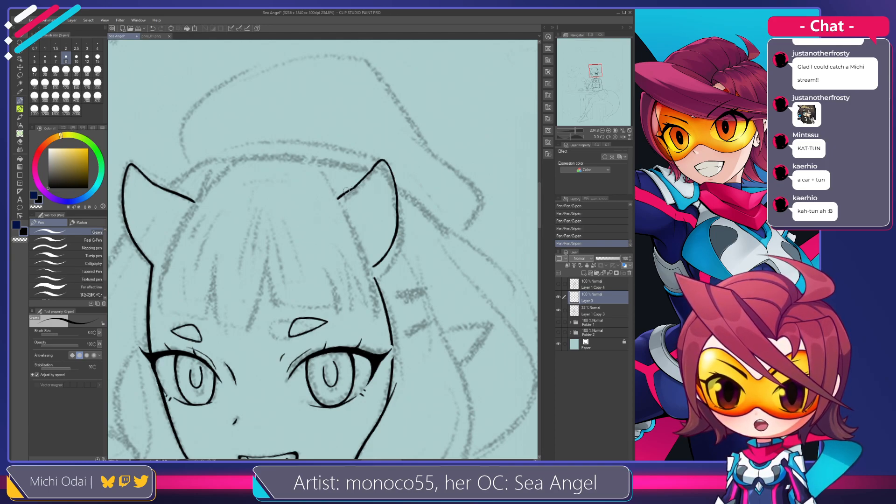
# Erase the right-hand face contour between the horn's base and the eye's outer corner with the hard eraser.
pyautogui.moveTo(365, 236)
pyautogui.mouseDown()
pyautogui.moveTo(346, 210)
pyautogui.moveTo(385, 218)
pyautogui.moveTo(408, 256)
pyautogui.mouseUp()
pyautogui.press('e')
pyautogui.moveTo(414, 216)
pyautogui.mouseDown()
pyautogui.moveTo(410, 258)
pyautogui.moveTo(408, 247)
pyautogui.mouseUp()
pyautogui.moveTo(385, 286); pyautogui.dragTo(379, 235)
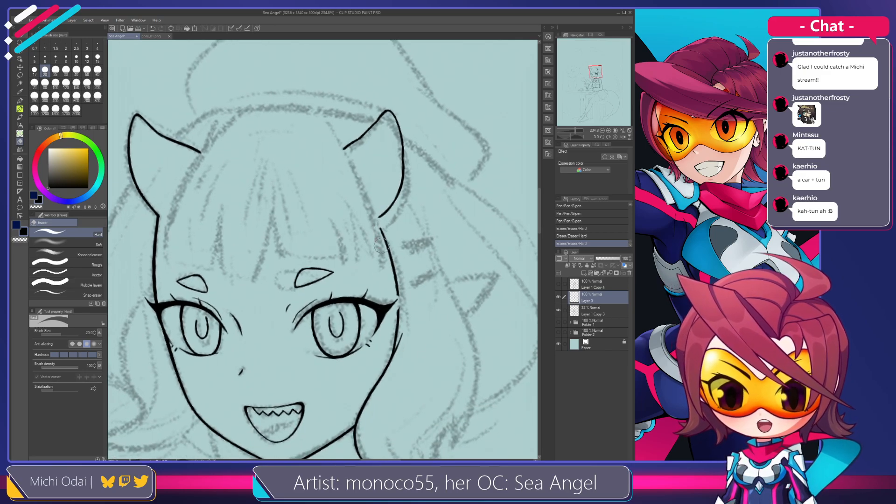
pyautogui.moveTo(378, 233); pyautogui.dragTo(398, 287)
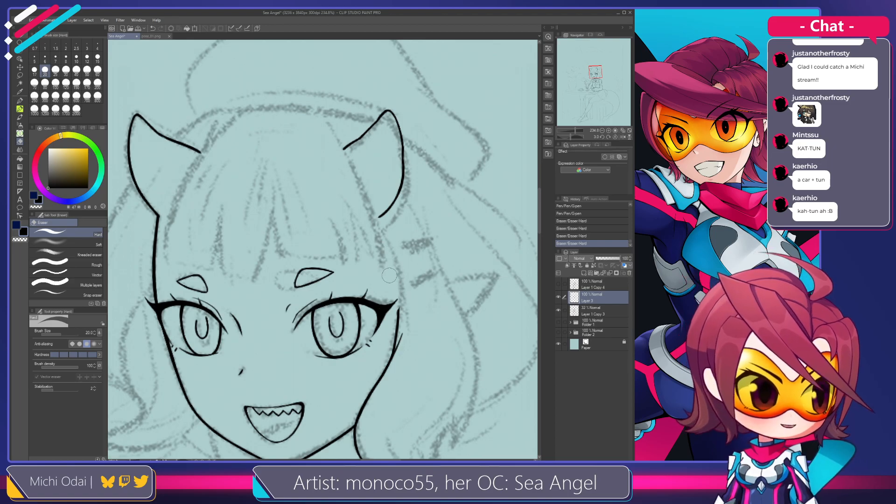
pyautogui.click(400, 298)
# Re-ink the right-hand face contour with the G-pen from the horn's base down to the eye's outer corner.
pyautogui.press('p')
pyautogui.hotkey('ctrl', 'z')
pyautogui.moveTo(390, 306); pyautogui.dragTo(397, 292)
pyautogui.hotkey('ctrl', 'z')
pyautogui.press('e')
pyautogui.press('p')
pyautogui.hotkey('ctrl', 'z')
pyautogui.hotkey('ctrl', 'z')
pyautogui.press('e')
pyautogui.press('p')
pyautogui.moveTo(386, 218); pyautogui.dragTo(400, 322)
pyautogui.hotkey('ctrl', 'z')
pyautogui.hotkey('ctrl', 'z')
pyautogui.hotkey('ctrl', 'z')
pyautogui.moveTo(387, 213); pyautogui.dragTo(399, 312)
pyautogui.moveTo(387, 212); pyautogui.dragTo(399, 305)
pyautogui.hotkey('ctrl', 'z')
pyautogui.hotkey('ctrl', 'z')
pyautogui.hotkey('ctrl', 'z')
pyautogui.moveTo(387, 213); pyautogui.dragTo(399, 310)
pyautogui.hotkey('ctrl', 'z')
pyautogui.moveTo(387, 212); pyautogui.dragTo(404, 311)
pyautogui.hotkey('ctrl', 'z')
pyautogui.moveTo(388, 215); pyautogui.dragTo(400, 311)
pyautogui.hotkey('ctrl', 'z')
pyautogui.moveTo(388, 213); pyautogui.dragTo(401, 309)
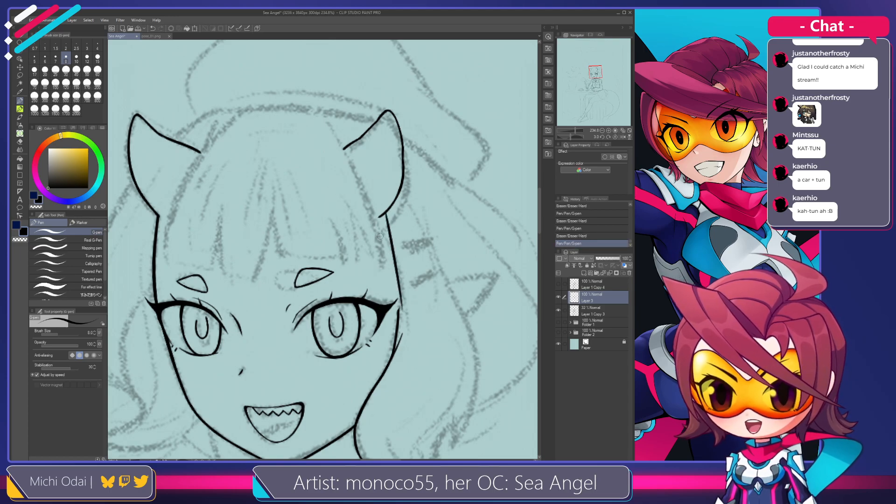
# Touch up the face contour just below the right-hand horn with a short G-pen stroke and trim its outer side.
pyautogui.moveTo(408, 254); pyautogui.dragTo(387, 265)
pyautogui.hotkey('ctrl', 'z')
pyautogui.moveTo(365, 223); pyautogui.dragTo(383, 300)
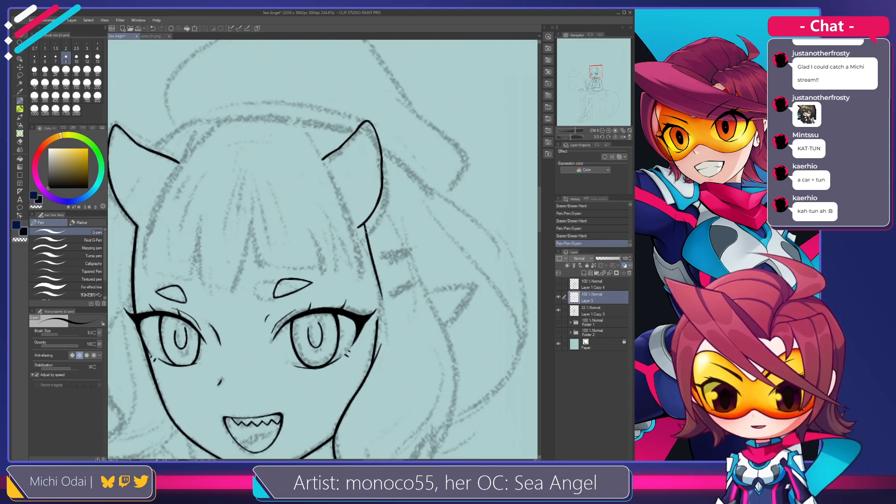
pyautogui.hotkey('ctrl', 'z')
pyautogui.moveTo(365, 224); pyautogui.dragTo(375, 270)
pyautogui.hotkey('ctrl', 'z')
pyautogui.moveTo(363, 224); pyautogui.dragTo(366, 237)
pyautogui.moveTo(383, 282); pyautogui.dragTo(375, 251)
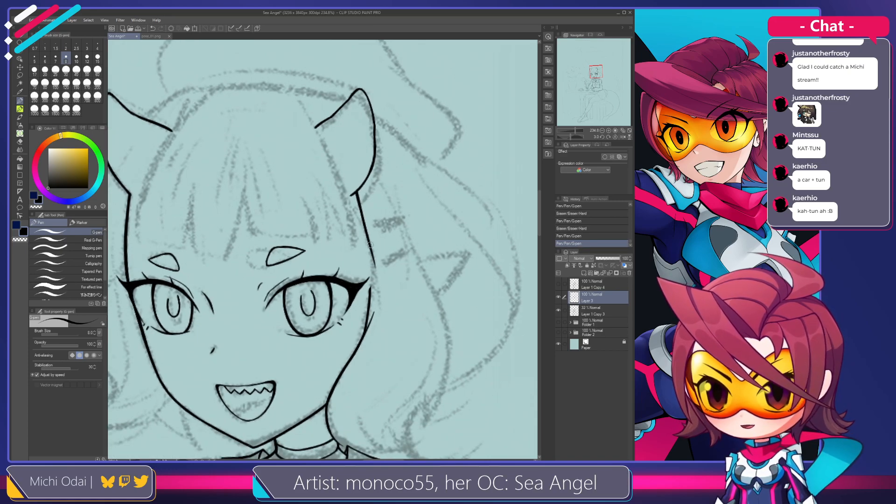
pyautogui.press('e')
pyautogui.moveTo(369, 216); pyautogui.dragTo(377, 260)
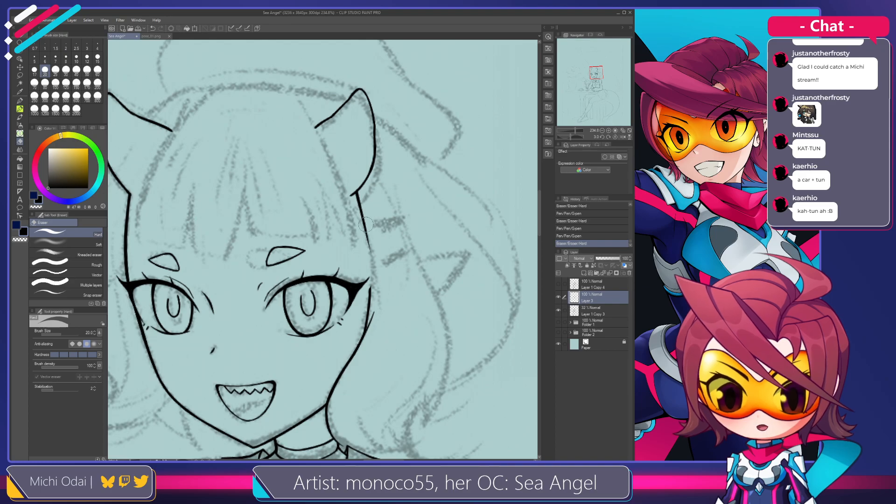
# Extend the upper right-hand face contour toward the eye's outer corner with a thin, tapered G-pen stroke.
pyautogui.press('p')
pyautogui.moveTo(365, 224); pyautogui.dragTo(375, 262)
pyautogui.hotkey('ctrl', 'z')
pyautogui.moveTo(365, 225)
pyautogui.mouseDown()
pyautogui.moveTo(374, 264)
pyautogui.moveTo(374, 268)
pyautogui.mouseUp()
pyautogui.hotkey('ctrl', 'z')
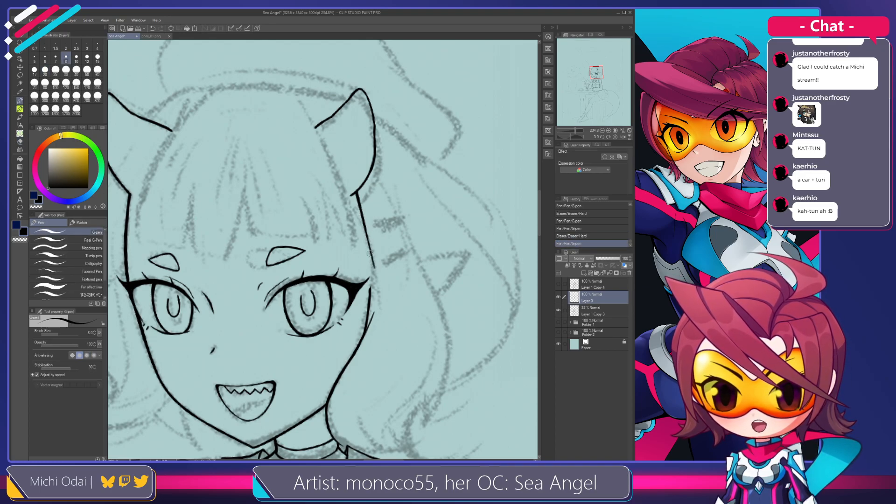
pyautogui.moveTo(369, 222); pyautogui.dragTo(375, 294)
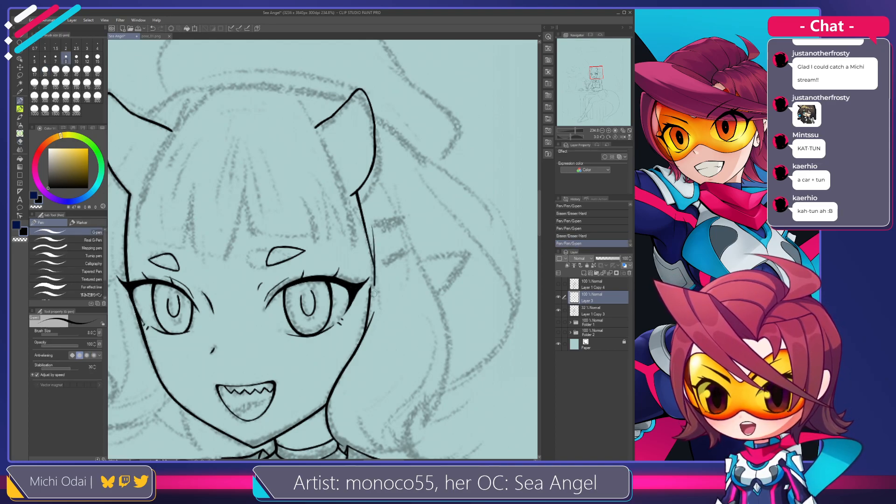
pyautogui.hotkey('ctrl', 'z')
pyautogui.moveTo(373, 232); pyautogui.dragTo(375, 319)
pyautogui.hotkey('ctrl', 'z')
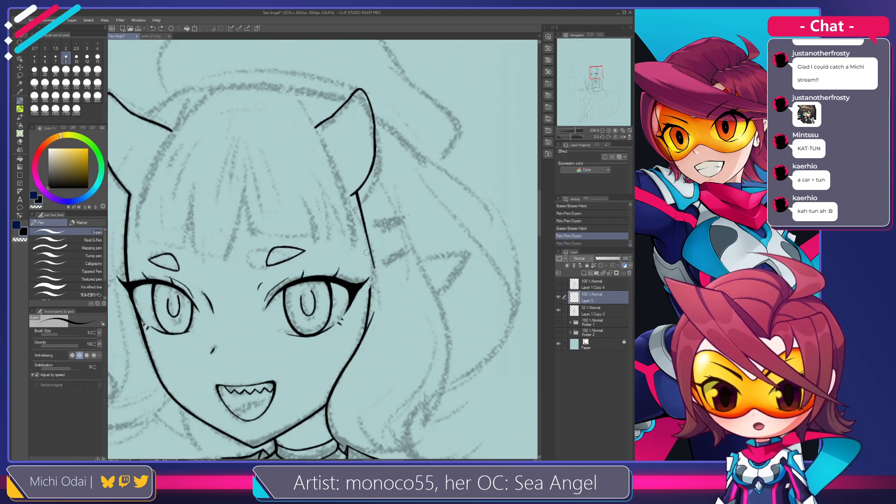
# Erase the upper end of the cheek contour beside the right-hand eye with the hard eraser.
pyautogui.moveTo(376, 273); pyautogui.dragTo(372, 234)
pyautogui.press('e')
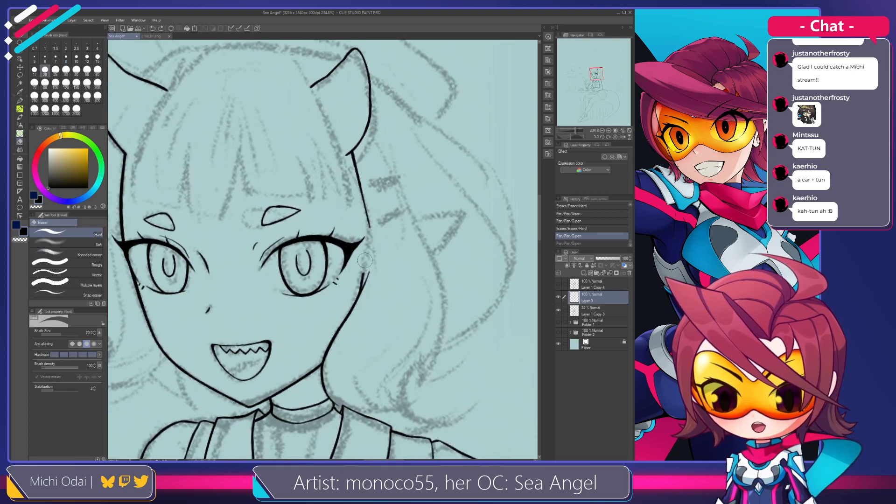
pyautogui.moveTo(368, 267)
pyautogui.mouseDown()
pyautogui.moveTo(352, 290)
pyautogui.moveTo(369, 262)
pyautogui.mouseUp()
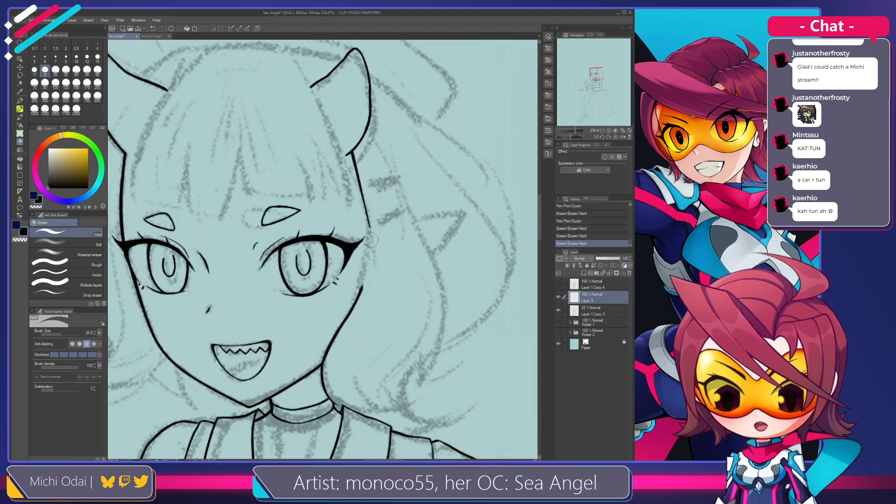
pyautogui.moveTo(368, 220)
pyautogui.mouseDown()
pyautogui.moveTo(365, 187)
pyautogui.moveTo(370, 235)
pyautogui.moveTo(363, 194)
pyautogui.moveTo(371, 231)
pyautogui.moveTo(368, 195)
pyautogui.moveTo(373, 216)
pyautogui.mouseUp()
pyautogui.hotkey('ctrl', 'z')
pyautogui.hotkey('ctrl', 'z')
pyautogui.moveTo(333, 151); pyautogui.dragTo(339, 174)
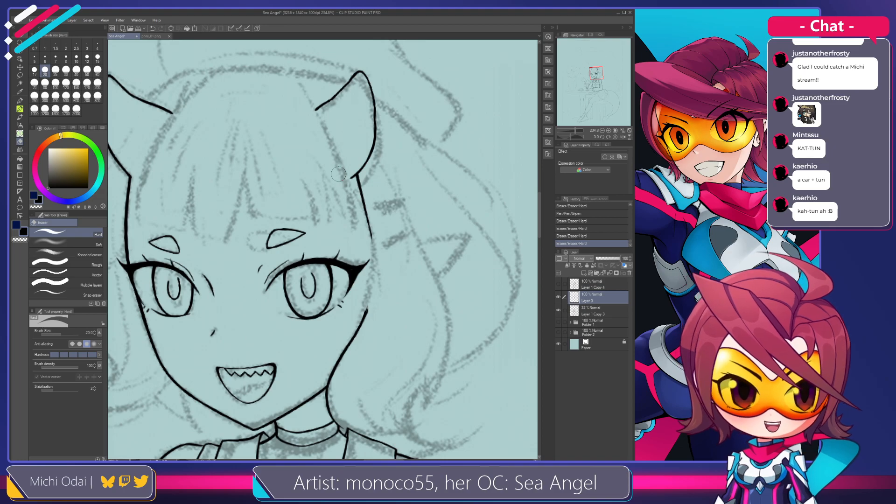
# Ink the contour section beside the right-hand eye, joining the temple line to the cheek line.
pyautogui.press('p')
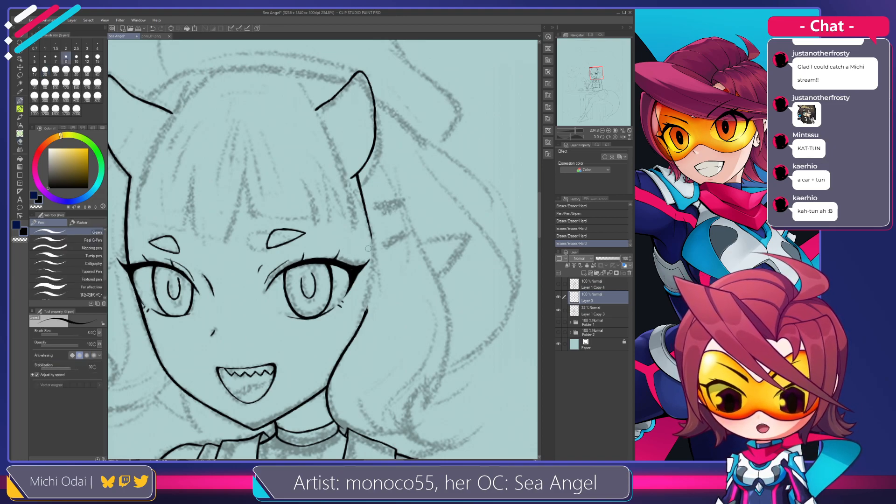
pyautogui.moveTo(372, 249)
pyautogui.mouseDown()
pyautogui.moveTo(370, 229)
pyautogui.moveTo(372, 285)
pyautogui.mouseUp()
pyautogui.hotkey('ctrl', 'z')
pyautogui.hotkey('ctrl', 'z')
pyautogui.moveTo(371, 232)
pyautogui.mouseDown()
pyautogui.moveTo(368, 307)
pyautogui.moveTo(377, 253)
pyautogui.mouseUp()
pyautogui.hotkey('ctrl', 'z')
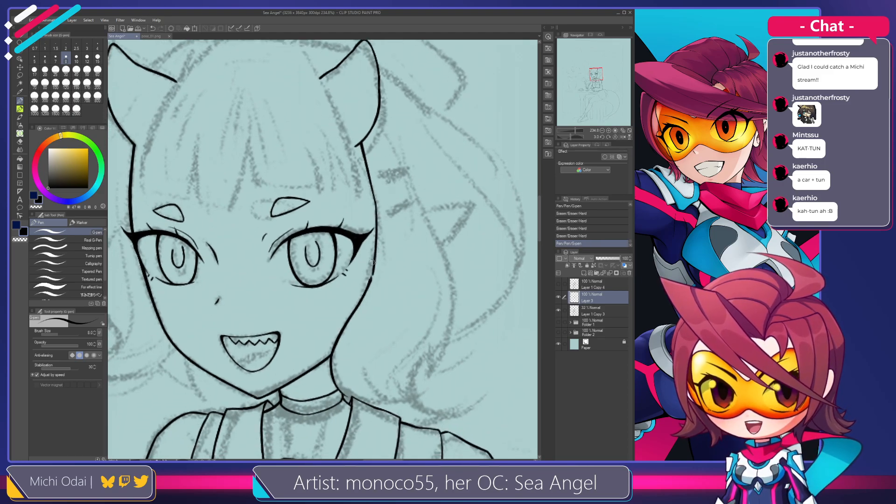
# Clean up the outer side of the joined contour beside the right-hand eye using the hard eraser and G-pen.
pyautogui.press('e')
pyautogui.moveTo(376, 281); pyautogui.dragTo(375, 287)
pyautogui.moveTo(380, 241)
pyautogui.mouseDown()
pyautogui.moveTo(368, 287)
pyautogui.moveTo(374, 244)
pyautogui.moveTo(379, 282)
pyautogui.mouseUp()
pyautogui.press('p')
pyautogui.hotkey('ctrl', 'z')
pyautogui.hotkey('ctrl', 'z')
pyautogui.press('e')
pyautogui.moveTo(383, 254); pyautogui.dragTo(379, 280)
pyautogui.hotkey('ctrl', 'z')
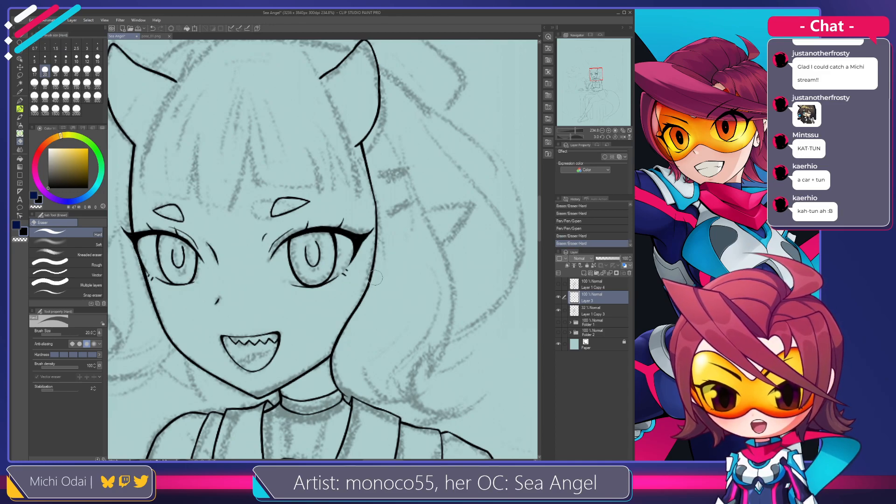
pyautogui.moveTo(380, 247)
pyautogui.mouseDown()
pyautogui.moveTo(377, 218)
pyautogui.moveTo(368, 278)
pyautogui.mouseUp()
pyautogui.press('p')
pyautogui.hotkey('ctrl', 'z')
pyautogui.hotkey('ctrl', 'z')
pyautogui.hotkey('ctrl', 'z')
pyautogui.hotkey('ctrl', 'z')
# Ink the outer edge of the left-hand bangs as a long curve from the hairline past the horn toward the brow.
pyautogui.moveTo(376, 228)
pyautogui.mouseDown()
pyautogui.moveTo(366, 295)
pyautogui.moveTo(380, 219)
pyautogui.moveTo(390, 210)
pyautogui.moveTo(369, 251)
pyautogui.moveTo(400, 178)
pyautogui.moveTo(423, 234)
pyautogui.moveTo(409, 197)
pyautogui.mouseUp()
pyautogui.hotkey('ctrl', 'z')
pyautogui.moveTo(304, 183); pyautogui.dragTo(381, 221)
pyautogui.moveTo(300, 120)
pyautogui.mouseDown()
pyautogui.moveTo(243, 175)
pyautogui.moveTo(226, 248)
pyautogui.mouseUp()
pyautogui.hotkey('ctrl', 'z')
pyautogui.moveTo(269, 146); pyautogui.dragTo(222, 273)
pyautogui.hotkey('ctrl', 'z')
pyautogui.hotkey('ctrl', 'z')
pyautogui.hotkey('ctrl', 'z')
pyautogui.moveTo(284, 141); pyautogui.dragTo(220, 262)
pyautogui.hotkey('ctrl', 'z')
pyautogui.moveTo(275, 149)
pyautogui.mouseDown()
pyautogui.moveTo(220, 262)
pyautogui.moveTo(233, 205)
pyautogui.moveTo(222, 252)
pyautogui.moveTo(226, 223)
pyautogui.mouseUp()
pyautogui.hotkey('ctrl', 'z')
pyautogui.hotkey('ctrl', 'z')
pyautogui.hotkey('ctrl', 'z')
pyautogui.moveTo(278, 139); pyautogui.dragTo(220, 261)
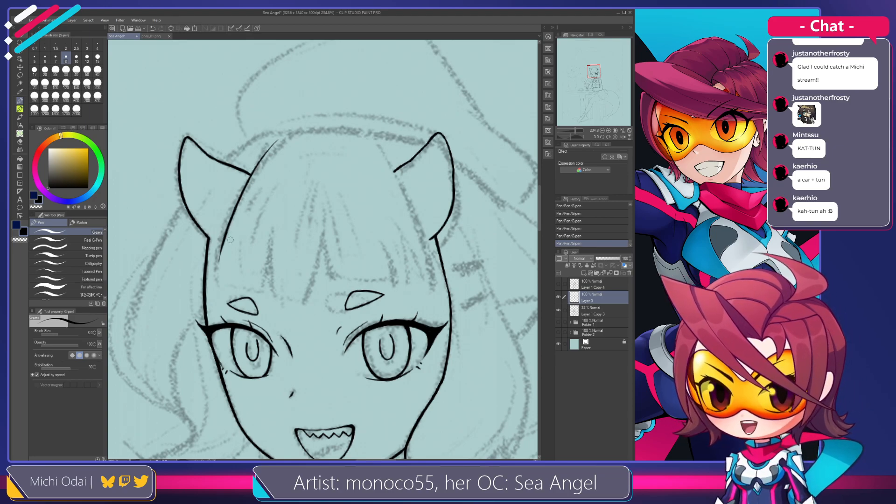
# Ink the lower end of the left-hand bang strand, closing it in a narrow blunt tip above the brow.
pyautogui.moveTo(252, 185)
pyautogui.mouseDown()
pyautogui.moveTo(266, 121)
pyautogui.moveTo(251, 204)
pyautogui.moveTo(276, 124)
pyautogui.mouseUp()
pyautogui.moveTo(230, 205); pyautogui.dragTo(235, 243)
pyautogui.hotkey('ctrl', 'z')
pyautogui.hotkey('ctrl', 'z')
pyautogui.hotkey('ctrl', 'z')
pyautogui.hotkey('ctrl', 'z')
pyautogui.moveTo(228, 200); pyautogui.dragTo(235, 244)
pyautogui.hotkey('ctrl', 'z')
pyautogui.hotkey('ctrl', 'z')
pyautogui.moveTo(229, 208)
pyautogui.mouseDown()
pyautogui.moveTo(227, 236)
pyautogui.moveTo(226, 226)
pyautogui.moveTo(227, 235)
pyautogui.moveTo(253, 244)
pyautogui.moveTo(232, 236)
pyautogui.moveTo(249, 169)
pyautogui.moveTo(233, 237)
pyautogui.mouseUp()
pyautogui.hotkey('ctrl', 'z')
pyautogui.hotkey('ctrl', 'z')
pyautogui.hotkey('ctrl', 'z')
pyautogui.hotkey('ctrl', 'z')
pyautogui.hotkey('ctrl', 'z')
pyautogui.hotkey('ctrl', 'z')
pyautogui.hotkey('ctrl', 'z')
pyautogui.hotkey('ctrl', 'z')
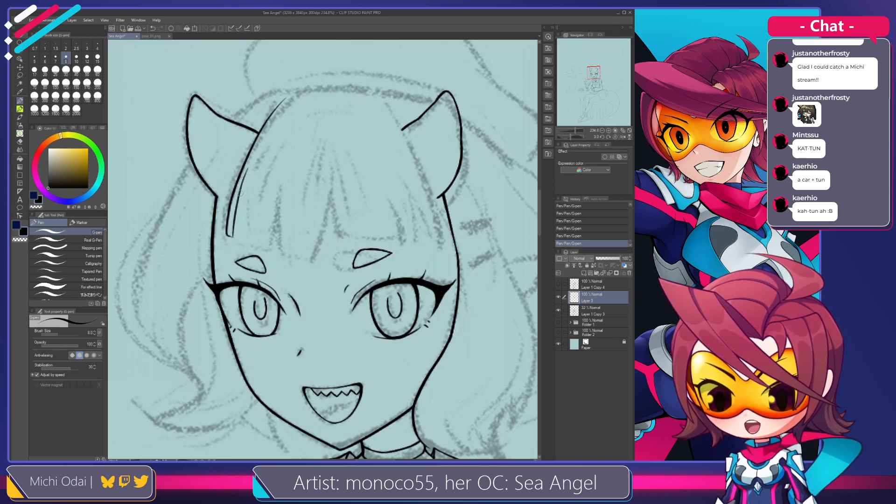
# Ink the inner edge of the left-hand bang strand as a tapered curve running down to its tip.
pyautogui.hotkey('ctrl', 'z')
pyautogui.moveTo(249, 168); pyautogui.dragTo(232, 237)
pyautogui.hotkey('ctrl', 'z')
pyautogui.moveTo(249, 172); pyautogui.dragTo(232, 236)
pyautogui.hotkey('ctrl', 'z')
pyautogui.hotkey('ctrl', 'z')
pyautogui.moveTo(251, 170); pyautogui.dragTo(232, 235)
pyautogui.moveTo(250, 169); pyautogui.dragTo(231, 235)
pyautogui.hotkey('ctrl', 'z')
pyautogui.hotkey('ctrl', 'z')
pyautogui.moveTo(251, 170)
pyautogui.mouseDown()
pyautogui.moveTo(229, 241)
pyautogui.moveTo(235, 222)
pyautogui.mouseUp()
pyautogui.press('e')
pyautogui.press('p')
pyautogui.hotkey('ctrl', 'z')
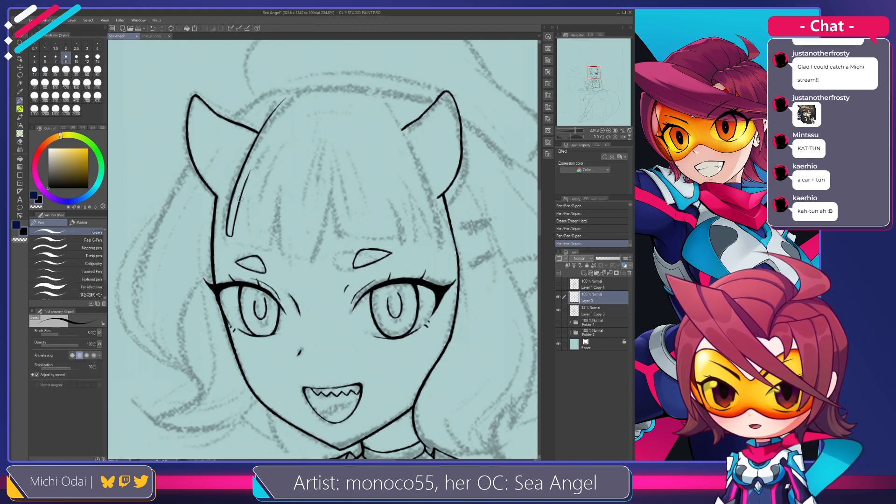
# Clean up the inner edge of the left-hand bang strand with the hard eraser and G-pen.
pyautogui.moveTo(247, 181); pyautogui.dragTo(243, 195)
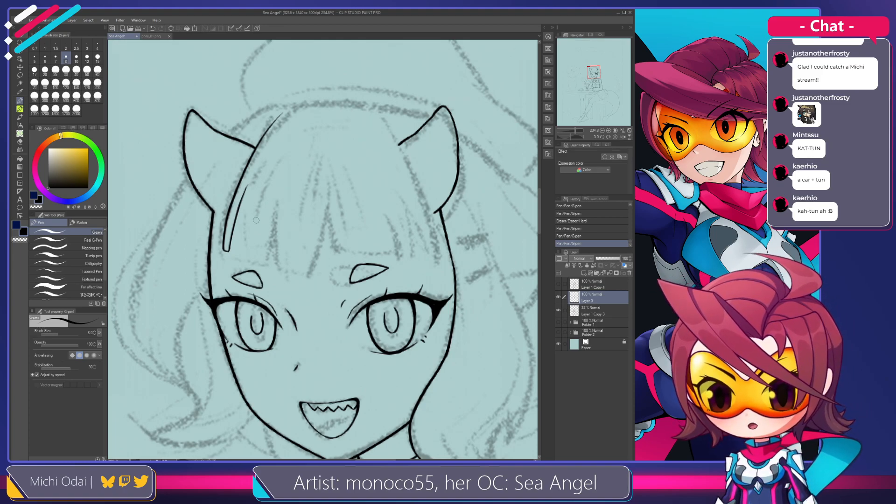
pyautogui.moveTo(254, 228); pyautogui.dragTo(263, 215)
pyautogui.press('e')
pyautogui.moveTo(259, 167); pyautogui.dragTo(244, 200)
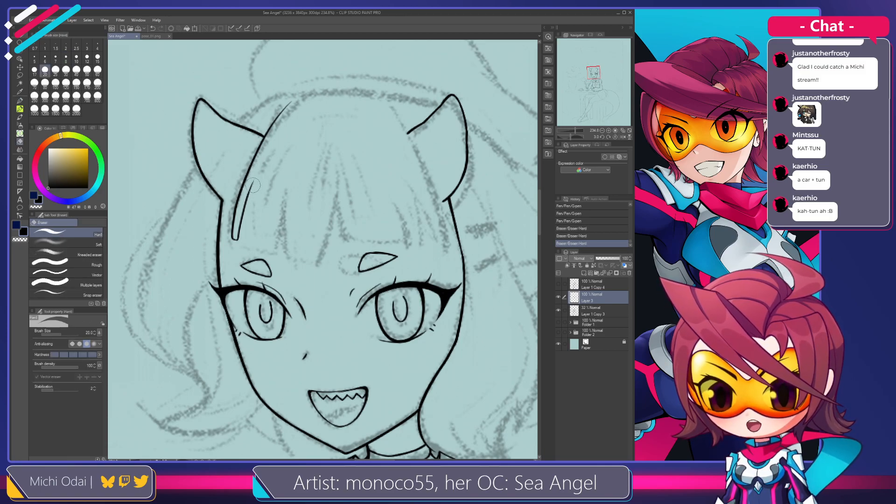
pyautogui.moveTo(260, 171)
pyautogui.mouseDown()
pyautogui.moveTo(256, 183)
pyautogui.moveTo(264, 159)
pyautogui.mouseUp()
pyautogui.press('p')
pyautogui.hotkey('ctrl', 'z')
pyautogui.moveTo(250, 191)
pyautogui.mouseDown()
pyautogui.moveTo(264, 159)
pyautogui.moveTo(253, 174)
pyautogui.moveTo(244, 245)
pyautogui.mouseUp()
pyautogui.hotkey('ctrl', 'z')
pyautogui.moveTo(254, 163); pyautogui.dragTo(238, 254)
pyautogui.hotkey('ctrl', 'z')
pyautogui.hotkey('ctrl', 'z')
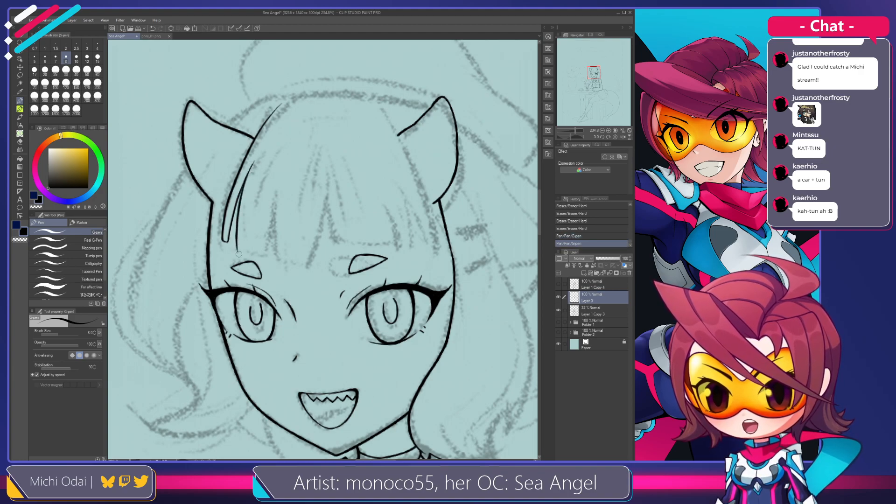
pyautogui.hotkey('ctrl', 'z')
pyautogui.moveTo(254, 164); pyautogui.dragTo(237, 247)
pyautogui.hotkey('ctrl', 'z')
pyautogui.hotkey('ctrl', 'z')
pyautogui.moveTo(254, 163); pyautogui.dragTo(237, 244)
pyautogui.hotkey('ctrl', 'z')
pyautogui.hotkey('ctrl', 'z')
pyautogui.moveTo(254, 161); pyautogui.dragTo(236, 241)
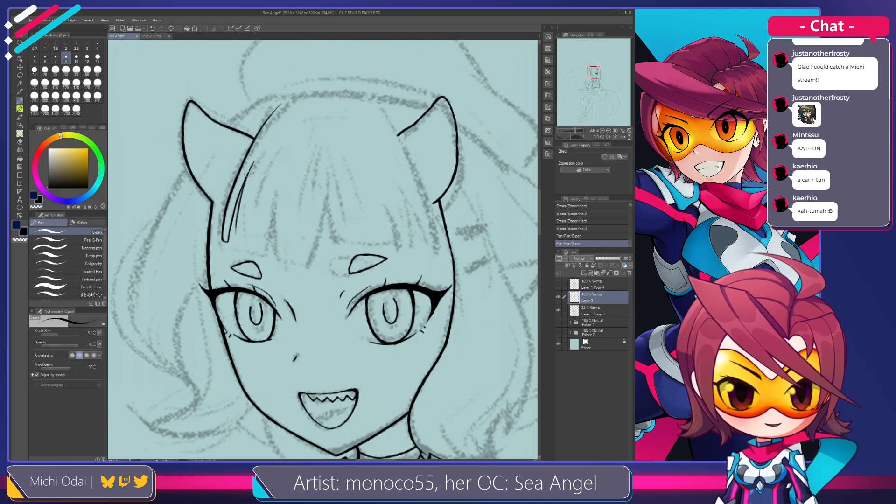
pyautogui.hotkey('ctrl', 'z')
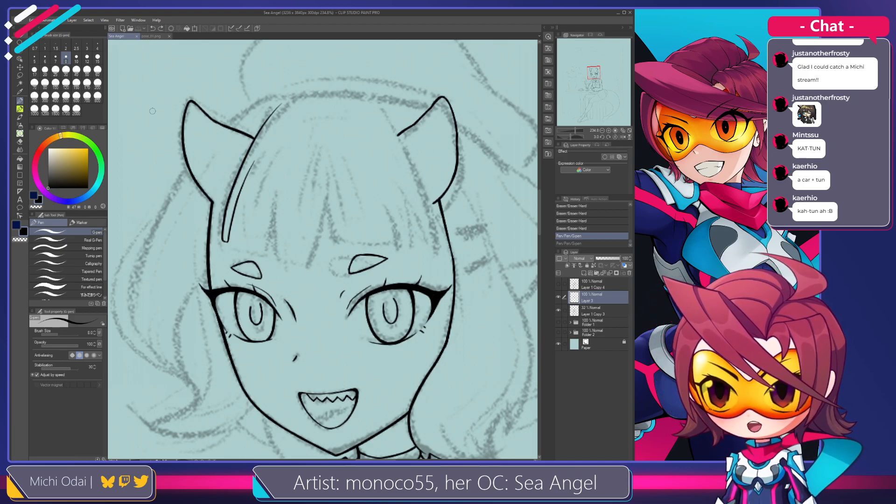
# Ink the left edge of the second bang strand as a curve running down from the first strand's inner edge.
pyautogui.moveTo(240, 176)
pyautogui.mouseDown()
pyautogui.moveTo(248, 161)
pyautogui.moveTo(241, 220)
pyautogui.mouseUp()
pyautogui.hotkey('ctrl', 'z')
pyautogui.hotkey('ctrl', 'z')
pyautogui.moveTo(254, 160); pyautogui.dragTo(244, 236)
pyautogui.hotkey('ctrl', 'z')
pyautogui.hotkey('ctrl', 'z')
pyautogui.hotkey('ctrl', 'z')
pyautogui.hotkey('ctrl', 'z')
pyautogui.moveTo(257, 158); pyautogui.dragTo(243, 230)
pyautogui.hotkey('ctrl', 'z')
pyautogui.moveTo(249, 176); pyautogui.dragTo(242, 229)
pyautogui.hotkey('ctrl', 'z')
pyautogui.hotkey('ctrl', 'z')
pyautogui.moveTo(256, 156); pyautogui.dragTo(244, 221)
pyautogui.hotkey('ctrl', 'z')
pyautogui.moveTo(261, 147); pyautogui.dragTo(243, 232)
pyautogui.hotkey('ctrl', 'z')
pyautogui.moveTo(261, 147); pyautogui.dragTo(243, 230)
pyautogui.hotkey('ctrl', 'z')
pyautogui.moveTo(261, 149); pyautogui.dragTo(243, 228)
pyautogui.hotkey('ctrl', 'z')
pyautogui.moveTo(261, 147); pyautogui.dragTo(245, 228)
pyautogui.hotkey('ctrl', 'z')
pyautogui.moveTo(260, 151); pyautogui.dragTo(244, 235)
pyautogui.hotkey('ctrl', 'z')
pyautogui.moveTo(260, 150); pyautogui.dragTo(244, 226)
# Extend and strengthen the lower part of the second bang strand's left edge down to its tip.
pyautogui.moveTo(246, 195); pyautogui.dragTo(243, 230)
pyautogui.hotkey('ctrl', 'z')
pyautogui.moveTo(247, 196); pyautogui.dragTo(245, 233)
pyautogui.hotkey('ctrl', 'z')
pyautogui.hotkey('ctrl', 'z')
pyautogui.hotkey('ctrl', 'z')
pyautogui.moveTo(248, 188); pyautogui.dragTo(245, 232)
pyautogui.hotkey('ctrl', 'z')
pyautogui.hotkey('ctrl', 'z')
pyautogui.hotkey('ctrl', 'z')
# Ink the nearly straight lower edge of the second bang strand above the left-hand brow, cleaning its corner with the hard eraser.
pyautogui.moveTo(248, 190)
pyautogui.mouseDown()
pyautogui.moveTo(244, 229)
pyautogui.moveTo(274, 233)
pyautogui.mouseUp()
pyautogui.press('e')
pyautogui.press('p')
pyautogui.hotkey('ctrl', 'z')
pyautogui.moveTo(249, 230)
pyautogui.mouseDown()
pyautogui.moveTo(308, 236)
pyautogui.moveTo(260, 231)
pyautogui.moveTo(274, 235)
pyautogui.moveTo(276, 217)
pyautogui.moveTo(269, 235)
pyautogui.moveTo(233, 230)
pyautogui.moveTo(255, 238)
pyautogui.moveTo(259, 201)
pyautogui.mouseUp()
pyautogui.hotkey('ctrl', 'z')
pyautogui.hotkey('ctrl', 'z')
pyautogui.hotkey('ctrl', 'z')
pyautogui.hotkey('ctrl', 'z')
pyautogui.hotkey('ctrl', 'z')
pyautogui.hotkey('ctrl', 'z')
pyautogui.press('e')
pyautogui.press('p')
pyautogui.hotkey('ctrl', 'z')
pyautogui.hotkey('ctrl', 'z')
# Ink the right edge of the second bang strand as a slightly curved line down to the end of its lower edge.
pyautogui.moveTo(255, 239); pyautogui.dragTo(265, 196)
pyautogui.hotkey('ctrl', 'z')
pyautogui.hotkey('ctrl', 'z')
pyautogui.hotkey('ctrl', 'z')
pyautogui.moveTo(256, 239)
pyautogui.mouseDown()
pyautogui.moveTo(263, 192)
pyautogui.moveTo(256, 237)
pyautogui.mouseUp()
pyautogui.hotkey('ctrl', 'z')
pyautogui.hotkey('ctrl', 'z')
pyautogui.moveTo(265, 187); pyautogui.dragTo(256, 237)
pyautogui.hotkey('ctrl', 'z')
pyautogui.moveTo(265, 188); pyautogui.dragTo(256, 237)
pyautogui.hotkey('ctrl', 'z')
pyautogui.moveTo(266, 183); pyautogui.dragTo(256, 236)
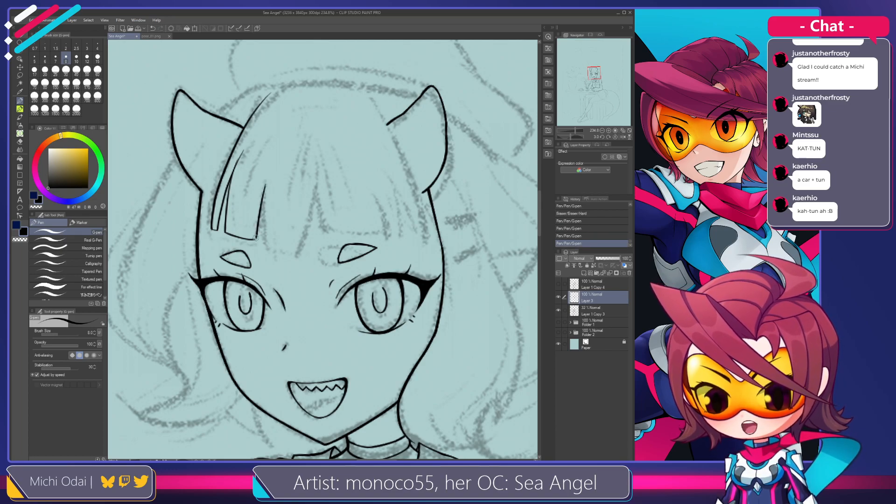
pyautogui.moveTo(265, 184)
pyautogui.mouseDown()
pyautogui.moveTo(255, 238)
pyautogui.moveTo(245, 224)
pyautogui.moveTo(248, 264)
pyautogui.mouseUp()
pyautogui.hotkey('ctrl', 'z')
pyautogui.hotkey('ctrl', 'z')
pyautogui.hotkey('ctrl', 'z')
pyautogui.moveTo(249, 191); pyautogui.dragTo(245, 254)
pyautogui.hotkey('ctrl', 'z')
pyautogui.moveTo(249, 192); pyautogui.dragTo(245, 213)
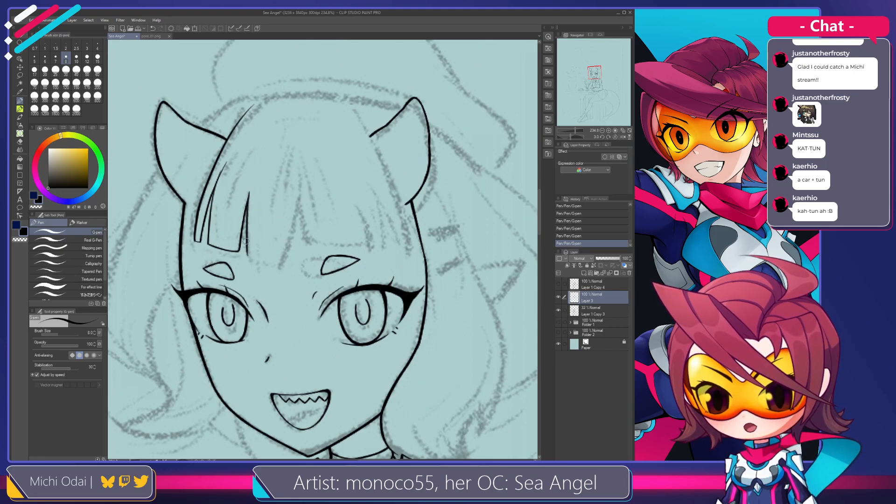
pyautogui.hotkey('ctrl', 'z')
pyautogui.hotkey('ctrl', 'z')
pyautogui.moveTo(247, 255)
pyautogui.mouseDown()
pyautogui.moveTo(277, 259)
pyautogui.moveTo(240, 249)
pyautogui.mouseUp()
pyautogui.hotkey('ctrl', 'z')
# Tidy the lower right corner of the second bang strand with the hard eraser and G-pen.
pyautogui.press('e')
pyautogui.press('p')
pyautogui.hotkey('ctrl', 'z')
pyautogui.press('e')
pyautogui.press('p')
pyautogui.hotkey('ctrl', 'z')
pyautogui.hotkey('ctrl', 'z')
pyautogui.hotkey('ctrl', 'z')
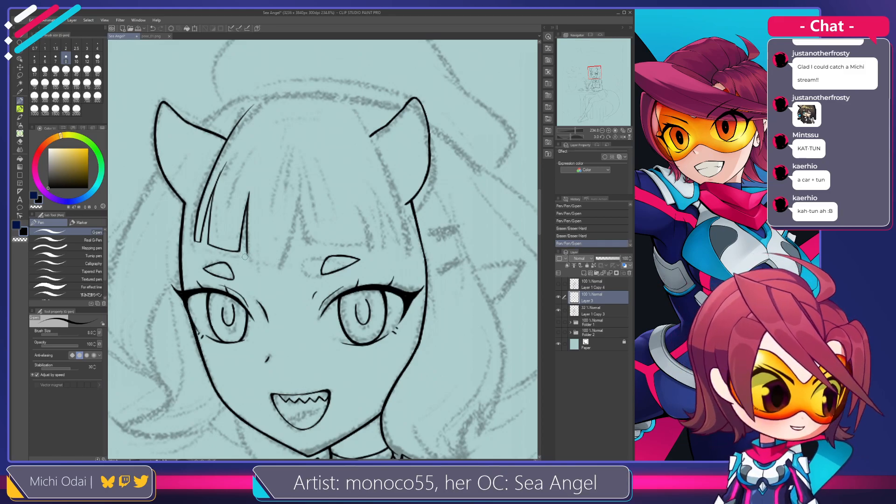
pyautogui.moveTo(254, 259)
pyautogui.mouseDown()
pyautogui.moveTo(262, 246)
pyautogui.moveTo(250, 218)
pyautogui.moveTo(247, 246)
pyautogui.moveTo(248, 237)
pyautogui.moveTo(290, 252)
pyautogui.moveTo(266, 250)
pyautogui.mouseUp()
pyautogui.press('e')
pyautogui.hotkey('ctrl', 'z')
pyautogui.press('p')
pyautogui.hotkey('ctrl', 'z')
pyautogui.hotkey('ctrl', 'z')
pyautogui.hotkey('ctrl', 'z')
pyautogui.hotkey('ctrl', 'z')
pyautogui.hotkey('ctrl', 'z')
pyautogui.hotkey('ctrl', 'z')
pyautogui.hotkey('ctrl', 'z')
pyautogui.press('e')
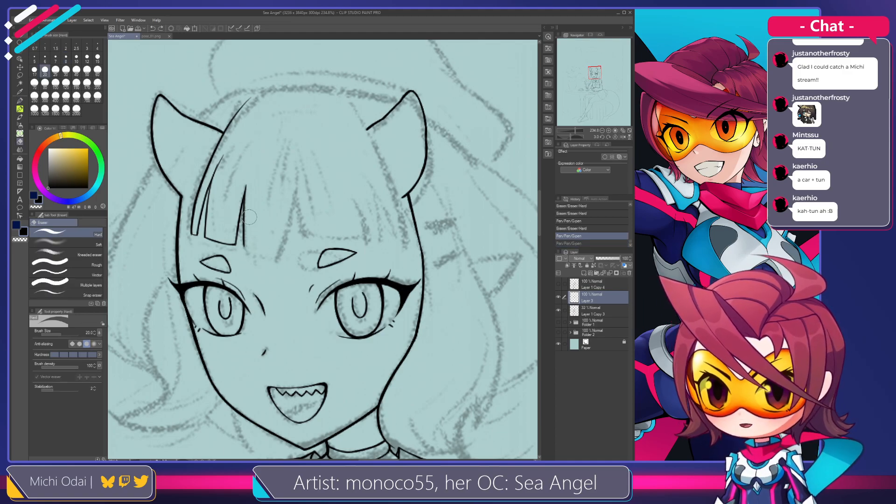
pyautogui.moveTo(243, 252)
pyautogui.mouseDown()
pyautogui.moveTo(242, 222)
pyautogui.moveTo(246, 255)
pyautogui.mouseUp()
pyautogui.hotkey('ctrl', 'z')
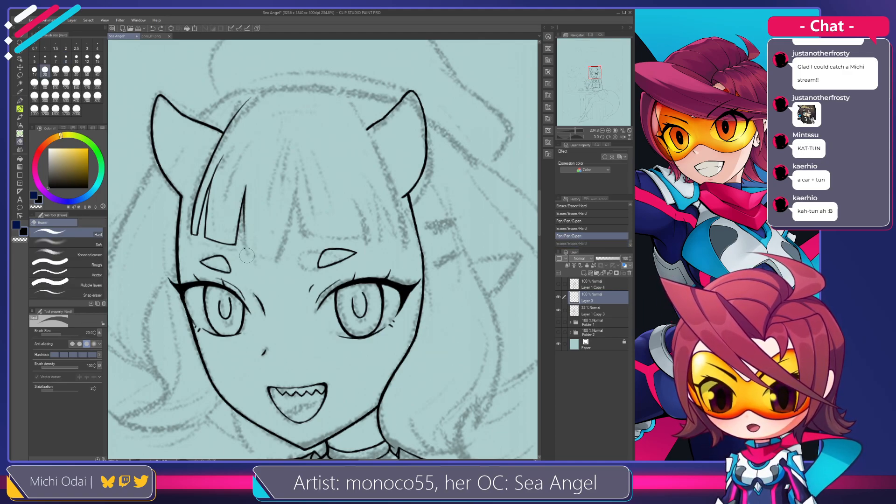
# Ink the left edge of the third bang strand, branching from the second strand's right edge and running down toward the brow.
pyautogui.press('p')
pyautogui.moveTo(244, 205); pyautogui.dragTo(248, 253)
pyautogui.hotkey('ctrl', 'z')
pyautogui.moveTo(244, 203)
pyautogui.mouseDown()
pyautogui.moveTo(248, 249)
pyautogui.moveTo(245, 210)
pyautogui.moveTo(246, 245)
pyautogui.moveTo(246, 222)
pyautogui.moveTo(246, 248)
pyautogui.mouseUp()
pyautogui.hotkey('ctrl', 'z')
pyautogui.hotkey('ctrl', 'z')
pyautogui.hotkey('ctrl', 'z')
pyautogui.moveTo(245, 204); pyautogui.dragTo(248, 248)
pyautogui.hotkey('ctrl', 'z')
pyautogui.hotkey('ctrl', 'z')
pyautogui.hotkey('ctrl', 'z')
pyautogui.moveTo(244, 204); pyautogui.dragTo(247, 247)
pyautogui.hotkey('ctrl', 'z')
pyautogui.moveTo(244, 205); pyautogui.dragTo(248, 245)
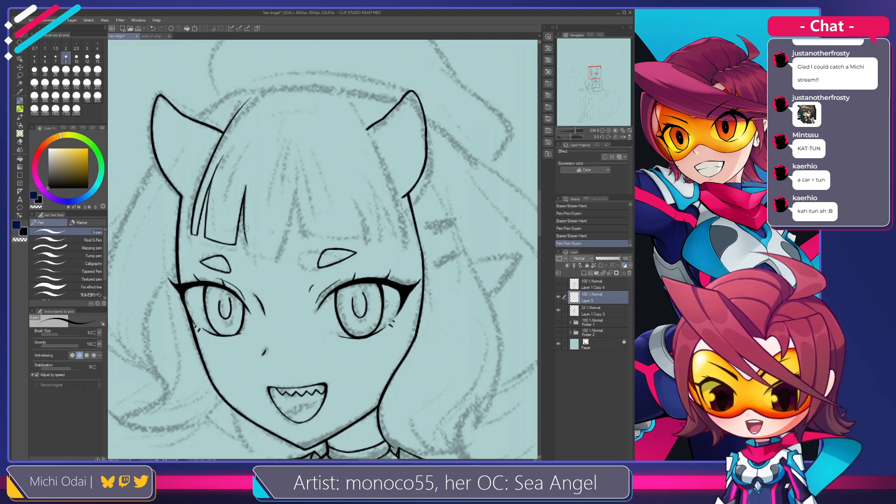
pyautogui.moveTo(244, 214); pyautogui.dragTo(249, 249)
pyautogui.hotkey('ctrl', 'z')
pyautogui.moveTo(244, 216)
pyautogui.mouseDown()
pyautogui.moveTo(248, 249)
pyautogui.moveTo(260, 250)
pyautogui.moveTo(249, 249)
pyautogui.mouseUp()
pyautogui.hotkey('ctrl', 'z')
# Ink the short lower edge and right edge of the third bang strand, trimming the overshoot with the hard eraser.
pyautogui.press('e')
pyautogui.moveTo(252, 249)
pyautogui.mouseDown()
pyautogui.moveTo(268, 247)
pyautogui.moveTo(262, 216)
pyautogui.moveTo(266, 251)
pyautogui.mouseUp()
pyautogui.press('p')
pyautogui.hotkey('ctrl', 'z')
pyautogui.hotkey('ctrl', 'z')
pyautogui.hotkey('ctrl', 'z')
pyautogui.hotkey('ctrl', 'z')
pyautogui.hotkey('ctrl', 'z')
pyautogui.hotkey('ctrl', 'z')
pyautogui.hotkey('ctrl', 'z')
pyautogui.hotkey('ctrl', 'z')
pyautogui.hotkey('ctrl', 'z')
pyautogui.hotkey('ctrl', 'y')
pyautogui.hotkey('ctrl', 'z')
pyautogui.press('e')
pyautogui.press('p')
pyautogui.hotkey('ctrl', 'z')
# Ink a short line branching down from the third bang strand's right edge as the start of the next strand.
pyautogui.moveTo(259, 204); pyautogui.dragTo(267, 248)
pyautogui.hotkey('ctrl', 'z')
pyautogui.hotkey('ctrl', 'z')
pyautogui.moveTo(262, 216); pyautogui.dragTo(265, 246)
pyautogui.hotkey('ctrl', 'z')
pyautogui.hotkey('ctrl', 'z')
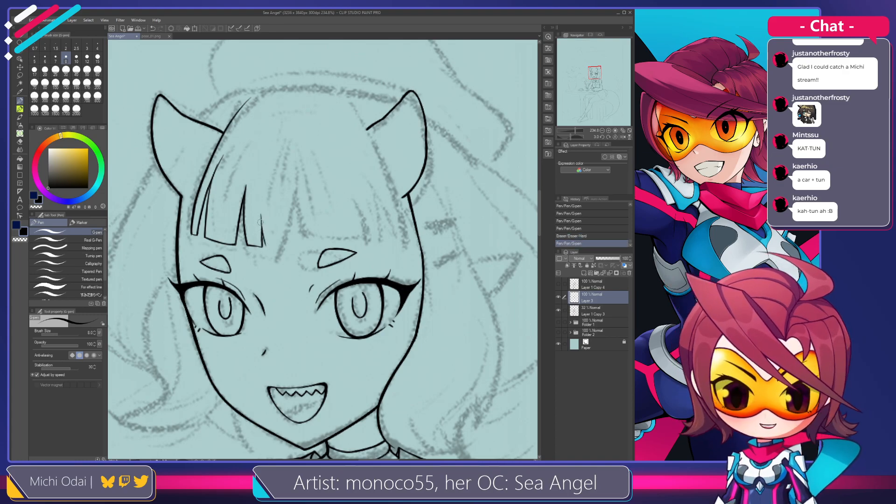
# Ink the narrow pointed tuft beside the third bang strand, retrying its short edges and trimming them with the hard eraser.
pyautogui.press('e')
pyautogui.moveTo(256, 210); pyautogui.dragTo(265, 245)
pyautogui.press('p')
pyautogui.hotkey('ctrl', 'z')
pyautogui.hotkey('ctrl', 'z')
pyautogui.hotkey('ctrl', 'z')
pyautogui.hotkey('ctrl', 'z')
pyautogui.moveTo(268, 213); pyautogui.dragTo(265, 245)
pyautogui.hotkey('ctrl', 'z')
pyautogui.hotkey('ctrl', 'z')
pyautogui.moveTo(267, 213)
pyautogui.mouseDown()
pyautogui.moveTo(266, 244)
pyautogui.moveTo(282, 253)
pyautogui.moveTo(268, 217)
pyautogui.moveTo(272, 245)
pyautogui.moveTo(283, 249)
pyautogui.moveTo(268, 228)
pyautogui.moveTo(270, 245)
pyautogui.moveTo(258, 230)
pyautogui.moveTo(256, 241)
pyautogui.moveTo(290, 260)
pyautogui.moveTo(274, 269)
pyautogui.mouseUp()
pyautogui.hotkey('ctrl', 'z')
pyautogui.hotkey('ctrl', 'z')
pyautogui.hotkey('ctrl', 'z')
pyautogui.hotkey('ctrl', 'z')
pyautogui.hotkey('ctrl', 'z')
pyautogui.hotkey('ctrl', 'z')
# Ink the lower edge and straight right edge of a wider fourth bang strand beside the narrow tuft.
pyautogui.press('e')
pyautogui.press('p')
pyautogui.hotkey('ctrl', 'z')
pyautogui.hotkey('ctrl', 'z')
pyautogui.hotkey('ctrl', 'z')
pyautogui.press('e')
pyautogui.hotkey('ctrl', 'z')
pyautogui.press('p')
pyautogui.hotkey('ctrl', 'z')
pyautogui.press('e')
pyautogui.press('p')
pyautogui.hotkey('ctrl', 'z')
pyautogui.hotkey('ctrl', 'z')
pyautogui.hotkey('ctrl', 'z')
pyautogui.hotkey('ctrl', 'z')
pyautogui.moveTo(280, 233)
pyautogui.mouseDown()
pyautogui.moveTo(278, 261)
pyautogui.moveTo(282, 239)
pyautogui.mouseUp()
pyautogui.hotkey('ctrl', 'z')
pyautogui.hotkey('ctrl', 'z')
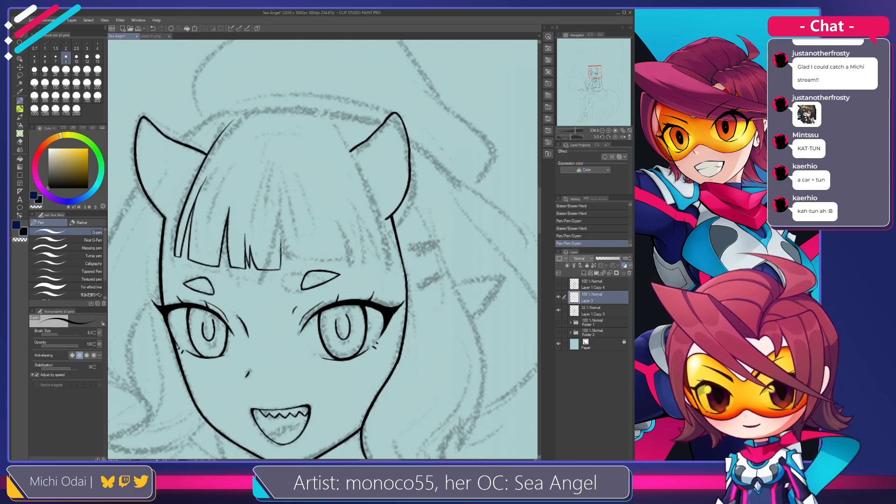
# Erase the right and lower edges of the wide fourth bang strand with the hard eraser, keeping the narrow tuft.
pyautogui.press('r')
pyautogui.moveTo(352, 210)
pyautogui.mouseDown()
pyautogui.moveTo(368, 216)
pyautogui.moveTo(287, 238)
pyautogui.mouseUp()
pyautogui.press('e')
pyautogui.moveTo(276, 270); pyautogui.dragTo(286, 227)
pyautogui.moveTo(255, 259)
pyautogui.mouseDown()
pyautogui.moveTo(280, 261)
pyautogui.moveTo(272, 259)
pyautogui.mouseUp()
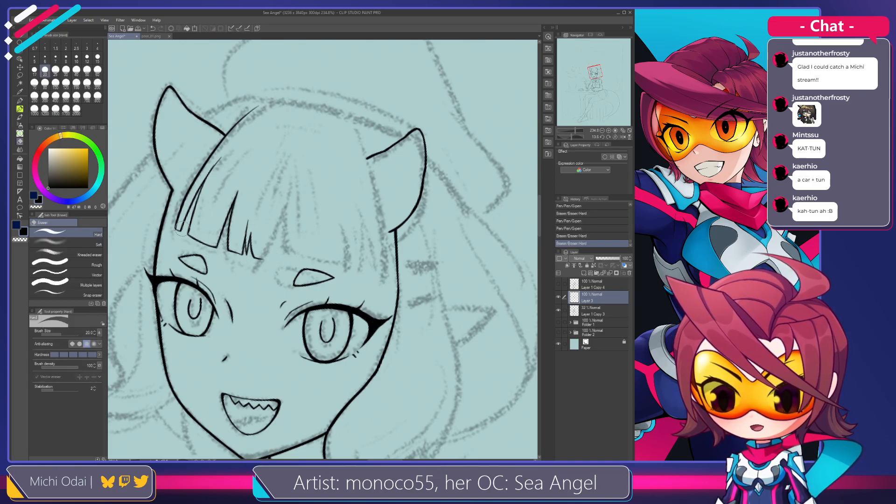
# Add a new raster layer above the line art and try a long guide curve across the lower ends of the bangs.
pyautogui.press('p')
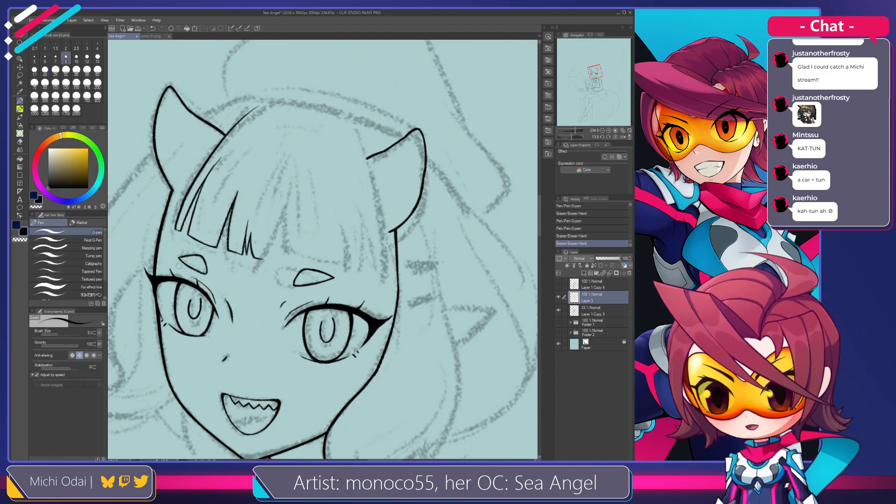
pyautogui.click(583, 273)
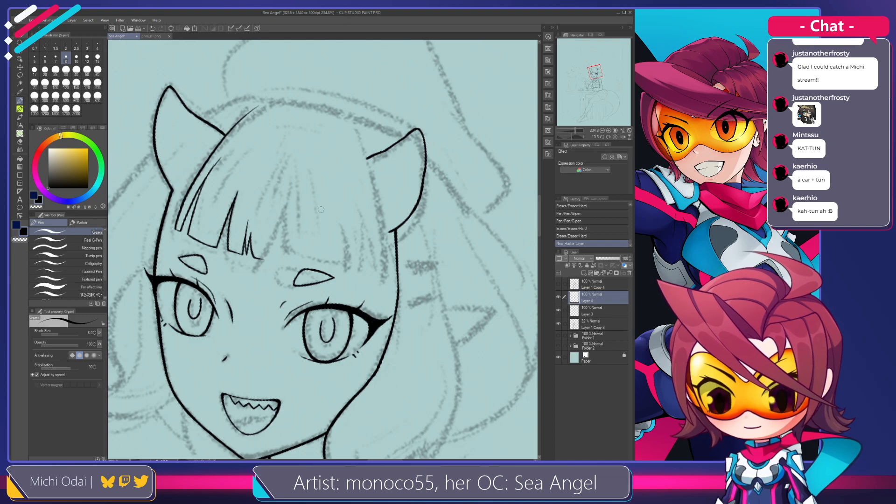
pyautogui.moveTo(317, 211); pyautogui.dragTo(341, 187)
pyautogui.moveTo(201, 206)
pyautogui.mouseDown()
pyautogui.moveTo(293, 234)
pyautogui.moveTo(397, 239)
pyautogui.mouseUp()
pyautogui.hotkey('ctrl', 'z')
pyautogui.moveTo(258, 211)
pyautogui.mouseDown()
pyautogui.moveTo(221, 246)
pyautogui.moveTo(372, 280)
pyautogui.mouseUp()
pyautogui.hotkey('ctrl', 'z')
pyautogui.moveTo(174, 248); pyautogui.dragTo(391, 293)
pyautogui.hotkey('ctrl', 'z')
pyautogui.moveTo(153, 243); pyautogui.dragTo(358, 277)
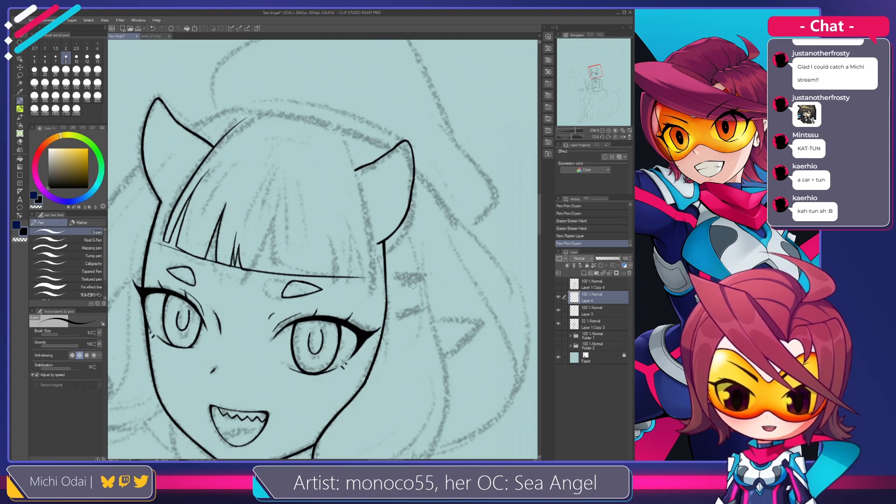
pyautogui.hotkey('ctrl', 'z')
# Erase the lower edges of the inked bang strands on Layer 3 with the hard eraser.
pyautogui.click(586, 314)
pyautogui.click(558, 310)
pyautogui.click(559, 310)
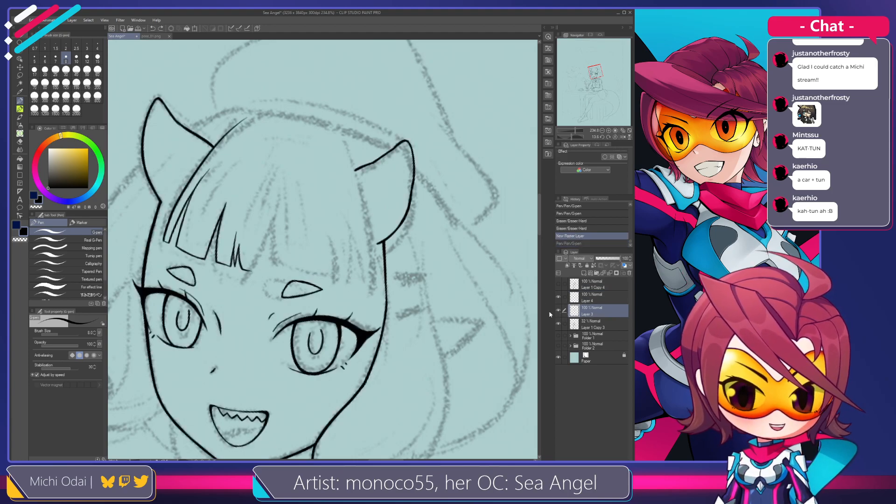
pyautogui.press('e')
pyautogui.moveTo(201, 256)
pyautogui.mouseDown()
pyautogui.moveTo(165, 242)
pyautogui.moveTo(251, 270)
pyautogui.mouseUp()
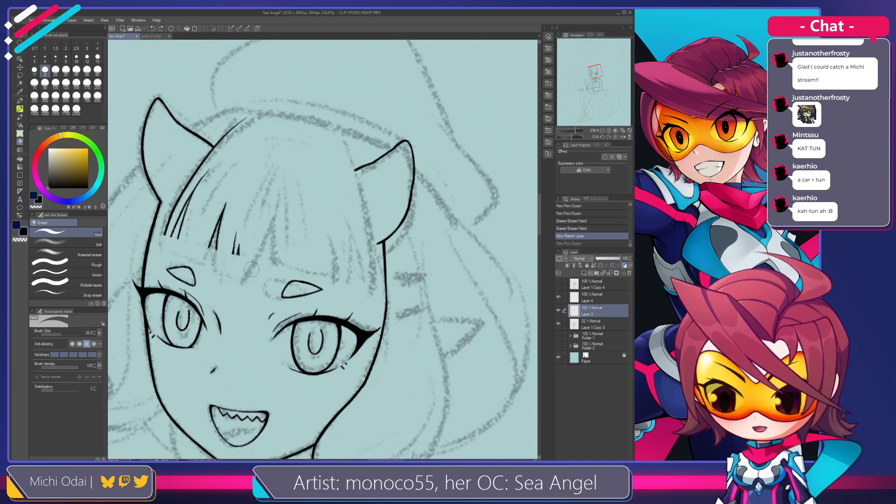
# Ink one long smooth curve on Layer 4 along the lower ends of the bangs, redrawing it until it sweeps across the forehead.
pyautogui.click(589, 299)
pyautogui.press('p')
pyautogui.moveTo(161, 243)
pyautogui.mouseDown()
pyautogui.moveTo(337, 273)
pyautogui.moveTo(163, 245)
pyautogui.moveTo(338, 281)
pyautogui.moveTo(183, 245)
pyautogui.moveTo(351, 272)
pyautogui.mouseUp()
pyautogui.hotkey('ctrl', 'z')
pyautogui.hotkey('ctrl', 'z')
pyautogui.hotkey('ctrl', 'z')
pyautogui.moveTo(176, 230)
pyautogui.mouseDown()
pyautogui.moveTo(356, 259)
pyautogui.moveTo(172, 240)
pyautogui.moveTo(366, 268)
pyautogui.mouseUp()
pyautogui.hotkey('ctrl', 'z')
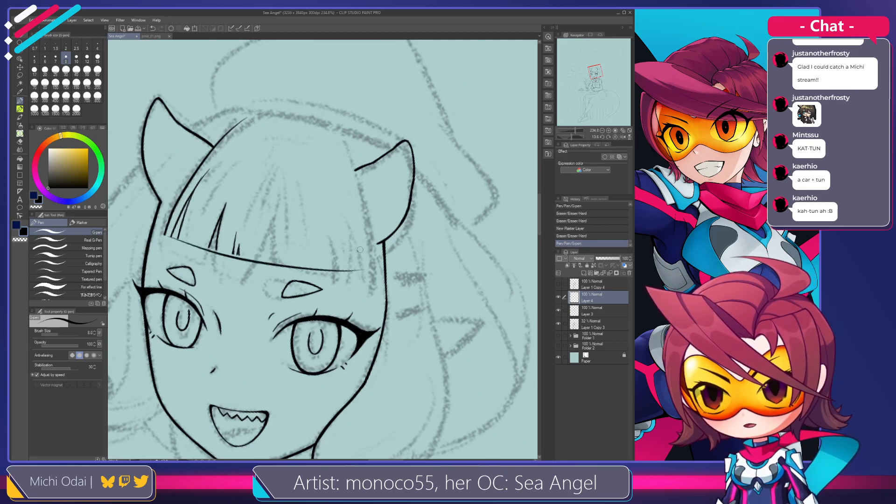
pyautogui.moveTo(343, 287)
pyautogui.mouseDown()
pyautogui.moveTo(491, 200)
pyautogui.moveTo(351, 254)
pyautogui.moveTo(339, 278)
pyautogui.mouseUp()
pyautogui.hotkey('ctrl', 'z')
pyautogui.moveTo(159, 227); pyautogui.dragTo(367, 256)
pyautogui.hotkey('ctrl', 'z')
pyautogui.moveTo(156, 226); pyautogui.dragTo(367, 258)
pyautogui.hotkey('ctrl', 'z')
pyautogui.moveTo(154, 225); pyautogui.dragTo(351, 258)
pyautogui.hotkey('ctrl', 'z')
pyautogui.moveTo(161, 224)
pyautogui.mouseDown()
pyautogui.moveTo(283, 252)
pyautogui.moveTo(357, 247)
pyautogui.mouseUp()
pyautogui.hotkey('ctrl', 'z')
pyautogui.moveTo(158, 226); pyautogui.dragTo(355, 256)
pyautogui.hotkey('ctrl', 'z')
pyautogui.moveTo(159, 224); pyautogui.dragTo(357, 252)
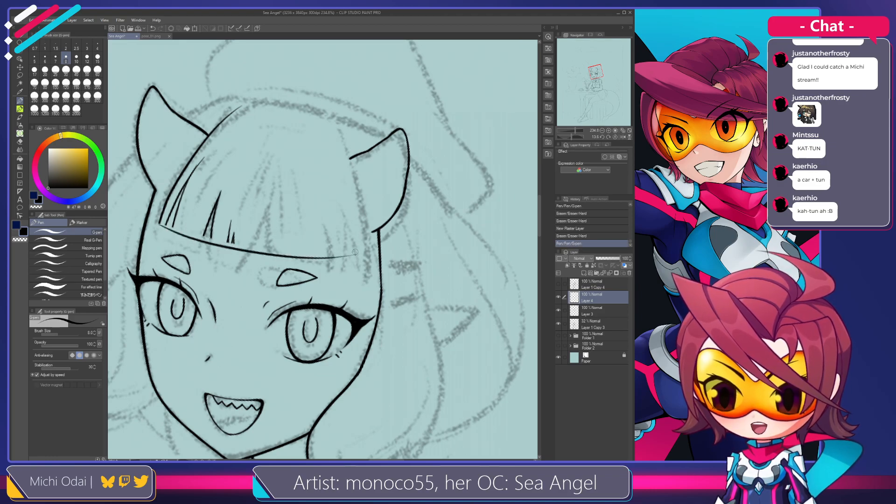
pyautogui.hotkey('ctrl', 'z')
pyautogui.moveTo(159, 224); pyautogui.dragTo(343, 255)
pyautogui.hotkey('ctrl', 'z')
pyautogui.moveTo(161, 225)
pyautogui.mouseDown()
pyautogui.moveTo(319, 250)
pyautogui.moveTo(359, 244)
pyautogui.mouseUp()
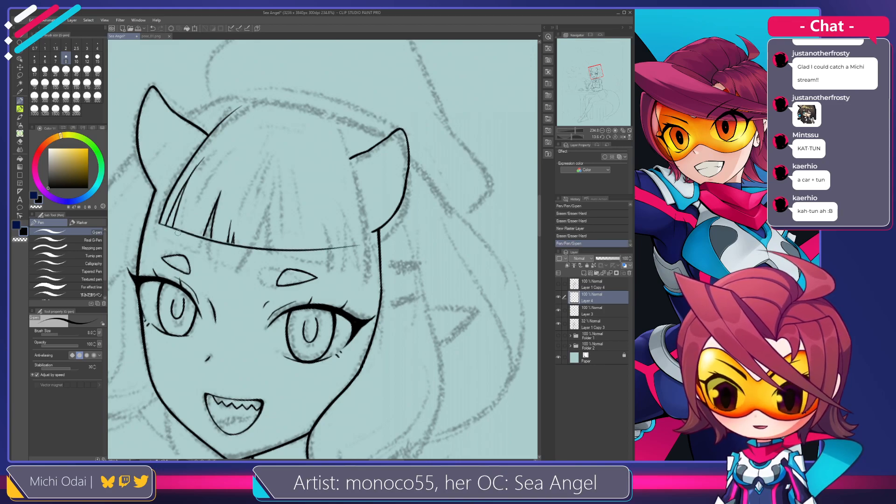
# Erase the right part of the bangs' lower curve and redraw it flatter with the G-pen.
pyautogui.moveTo(185, 232); pyautogui.dragTo(200, 245)
pyautogui.press('e')
pyautogui.moveTo(376, 258)
pyautogui.mouseDown()
pyautogui.moveTo(338, 252)
pyautogui.moveTo(361, 258)
pyautogui.moveTo(350, 254)
pyautogui.moveTo(361, 240)
pyautogui.moveTo(306, 280)
pyautogui.mouseUp()
pyautogui.press('r')
pyautogui.press('p')
pyautogui.hotkey('ctrl', 'z')
pyautogui.moveTo(368, 239); pyautogui.dragTo(303, 279)
pyautogui.hotkey('ctrl', 'z')
# Merge Layer 4 with the line art layer below it.
pyautogui.press('r')
pyautogui.moveTo(490, 176); pyautogui.dragTo(560, 302)
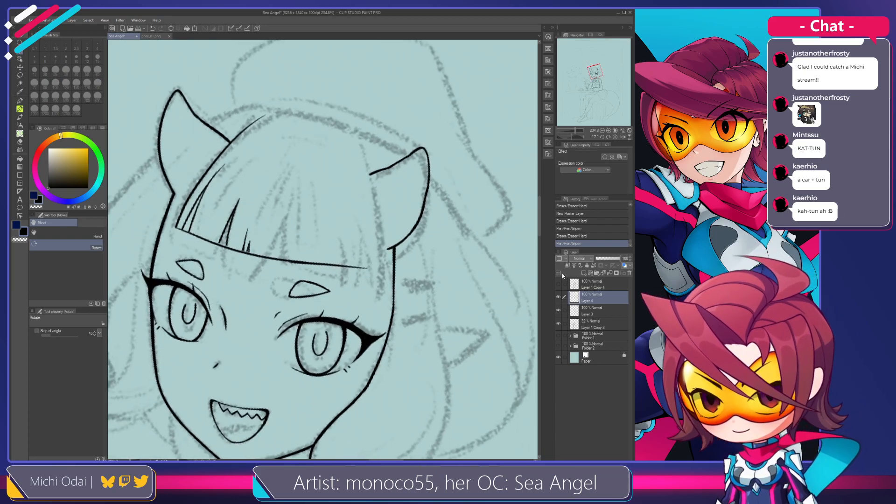
pyautogui.hotkey('ctrl', 'e')
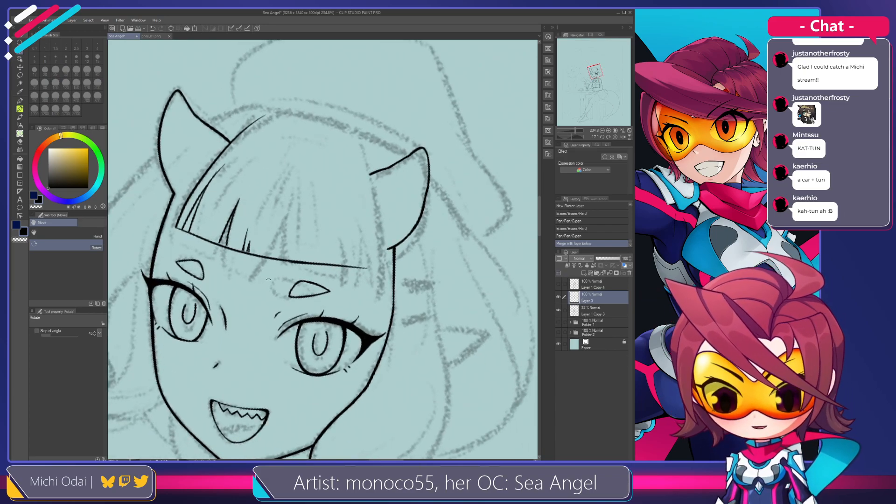
pyautogui.moveTo(250, 246); pyautogui.dragTo(267, 264)
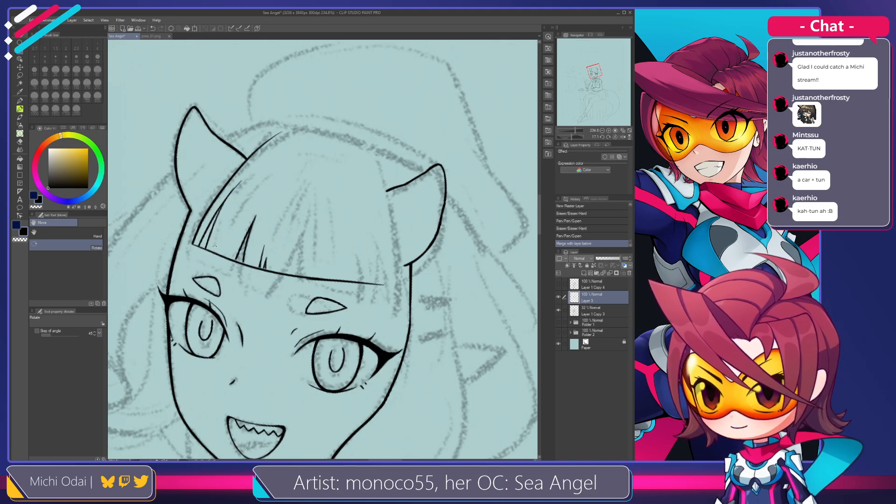
# Ink a small notch between the bang strands above the lower curve and erase the curve where the strands separate.
pyautogui.press('p')
pyautogui.moveTo(229, 256)
pyautogui.mouseDown()
pyautogui.moveTo(232, 244)
pyautogui.moveTo(227, 251)
pyautogui.mouseUp()
pyautogui.press('e')
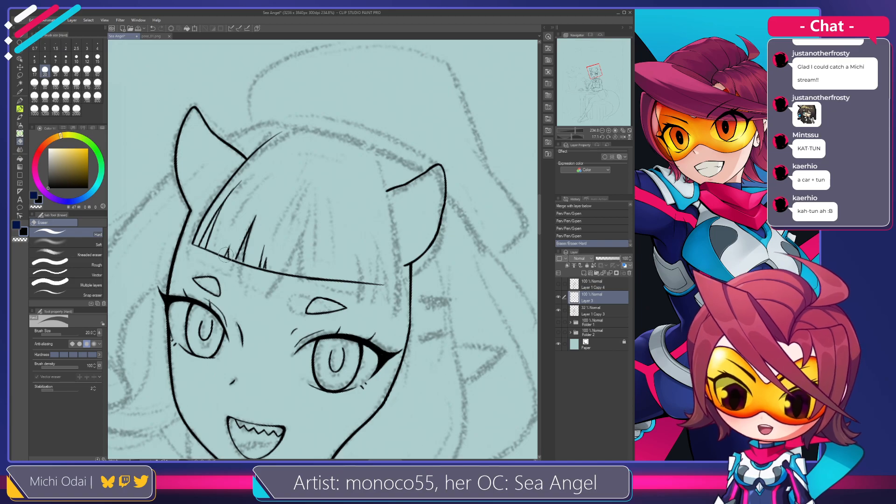
pyautogui.hotkey('ctrl', 'z')
pyautogui.moveTo(226, 255)
pyautogui.mouseDown()
pyautogui.moveTo(221, 263)
pyautogui.moveTo(227, 251)
pyautogui.mouseUp()
pyautogui.press('p')
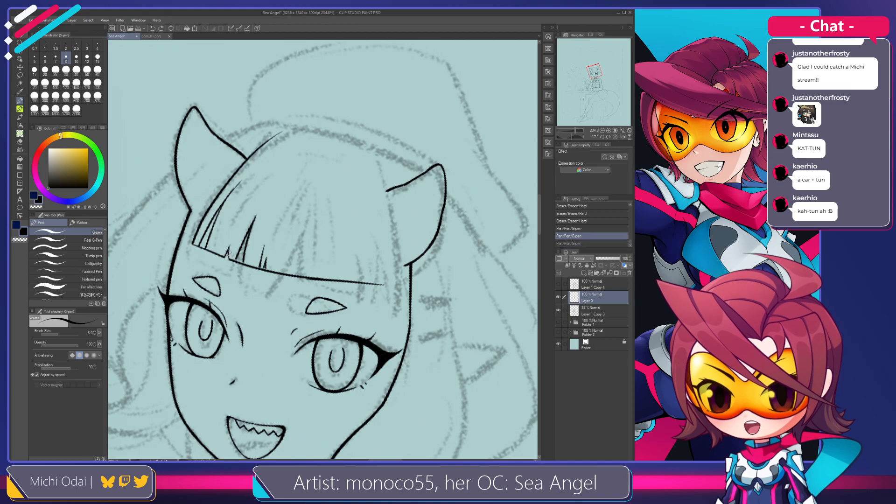
pyautogui.press('e')
pyautogui.moveTo(199, 241)
pyautogui.mouseDown()
pyautogui.moveTo(199, 254)
pyautogui.moveTo(230, 260)
pyautogui.mouseUp()
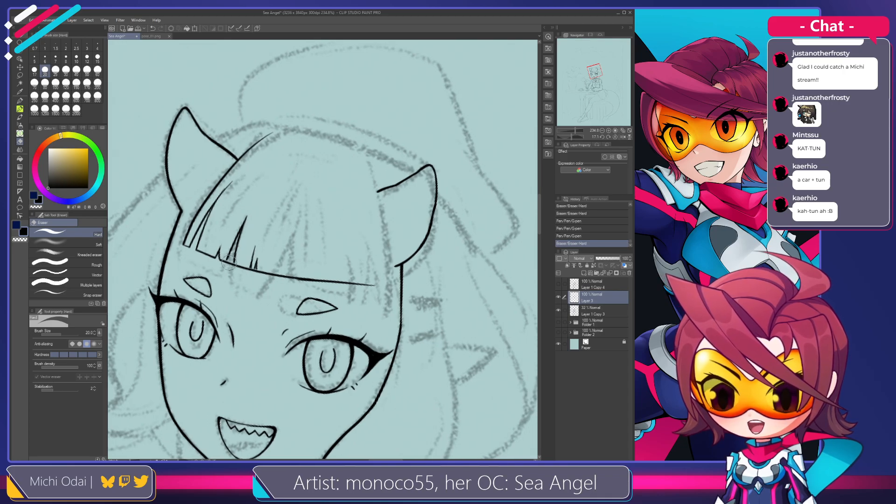
pyautogui.moveTo(230, 264)
pyautogui.mouseDown()
pyautogui.moveTo(220, 250)
pyautogui.moveTo(241, 267)
pyautogui.moveTo(244, 252)
pyautogui.moveTo(245, 267)
pyautogui.mouseUp()
# Refine the lower tips of the second and third bang strands with short G-pen strokes and the hard eraser.
pyautogui.press('p')
pyautogui.hotkey('ctrl', 'z')
pyautogui.hotkey('ctrl', 'z')
pyautogui.hotkey('ctrl', 'z')
pyautogui.hotkey('ctrl', 'z')
pyautogui.hotkey('ctrl', 'z')
pyautogui.press('e')
pyautogui.press('p')
pyautogui.hotkey('ctrl', 'z')
pyautogui.hotkey('ctrl', 'z')
pyautogui.hotkey('ctrl', 'z')
pyautogui.hotkey('ctrl', 'z')
pyautogui.hotkey('ctrl', 'z')
pyautogui.hotkey('ctrl', 'z')
pyautogui.hotkey('ctrl', 'z')
# Erase the lower curve beneath the narrow tuft beside the third strand and touch up the tuft with the G-pen.
pyautogui.press('e')
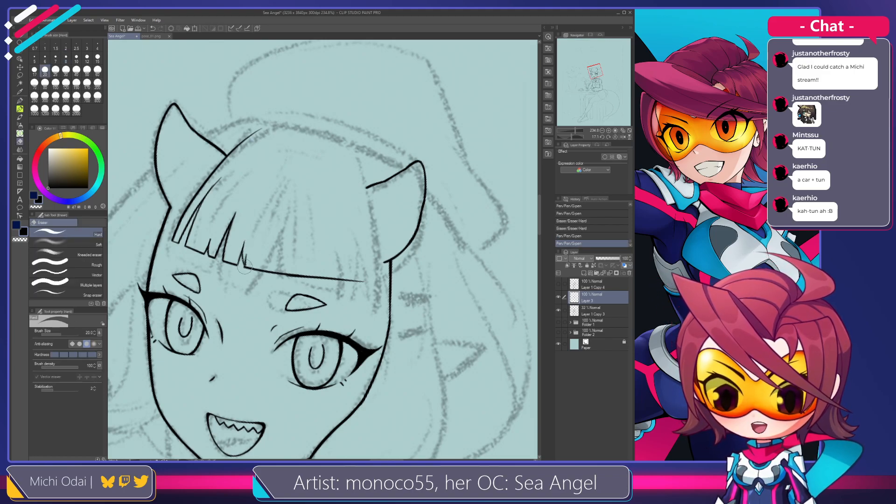
pyautogui.moveTo(249, 255); pyautogui.dragTo(250, 271)
pyautogui.press('p')
pyautogui.hotkey('ctrl', 'z')
pyautogui.hotkey('ctrl', 'z')
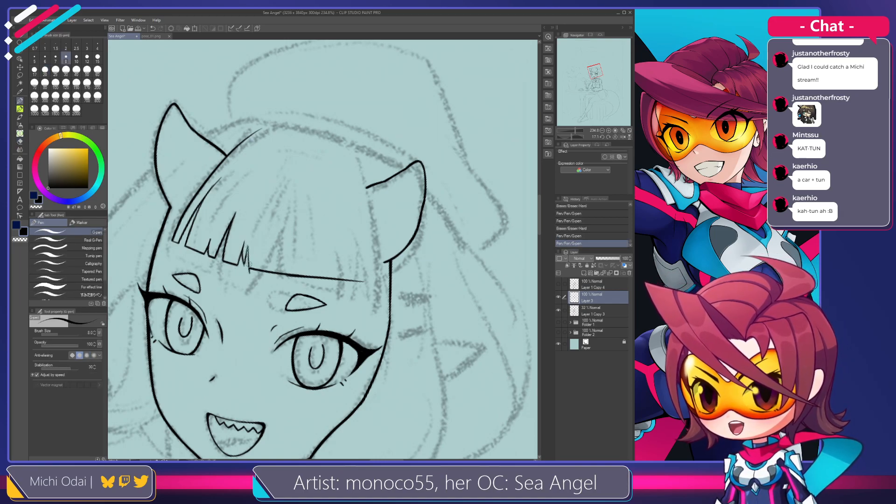
# Try several short downward strokes for the right side of the narrow tuft, ending at the bangs' lower curve.
pyautogui.hotkey('ctrl', 'z')
pyautogui.moveTo(248, 234); pyautogui.dragTo(250, 271)
pyautogui.hotkey('ctrl', 'z')
pyautogui.hotkey('ctrl', 'z')
pyautogui.moveTo(247, 240); pyautogui.dragTo(248, 270)
pyautogui.hotkey('ctrl', 'z')
pyautogui.hotkey('ctrl', 'z')
pyautogui.hotkey('ctrl', 'z')
pyautogui.hotkey('ctrl', 'z')
pyautogui.hotkey('ctrl', 'z')
pyautogui.moveTo(248, 237); pyautogui.dragTo(247, 269)
pyautogui.hotkey('ctrl', 'z')
pyautogui.press('e')
pyautogui.press('p')
pyautogui.moveTo(248, 237); pyautogui.dragTo(249, 268)
pyautogui.hotkey('ctrl', 'z')
pyautogui.moveTo(248, 237); pyautogui.dragTo(246, 273)
pyautogui.hotkey('ctrl', 'z')
pyautogui.hotkey('ctrl', 'z')
pyautogui.press('e')
pyautogui.press('p')
pyautogui.moveTo(249, 236); pyautogui.dragTo(248, 269)
pyautogui.hotkey('ctrl', 'z')
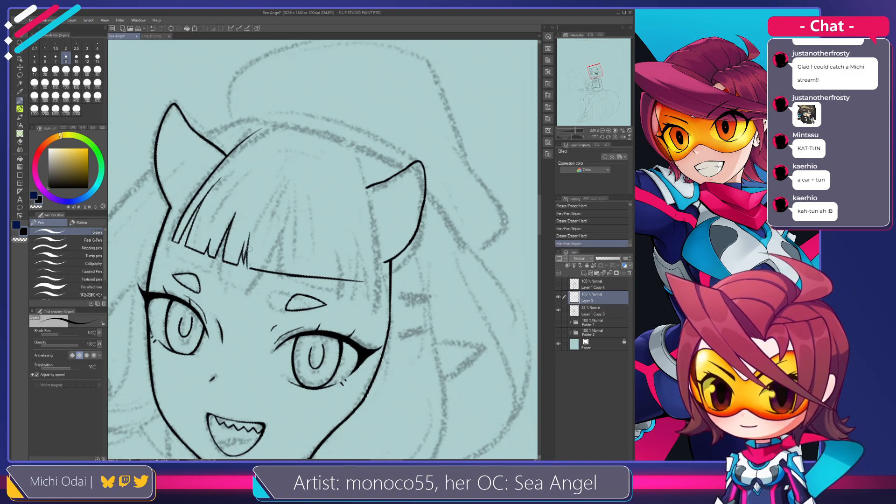
# Redraw the short right edge of the narrow tuft with the G-pen and clean around its tip with the hard eraser.
pyautogui.hotkey('ctrl', 'z')
pyautogui.moveTo(249, 237); pyautogui.dragTo(248, 272)
pyautogui.hotkey('ctrl', 'z')
pyautogui.hotkey('ctrl', 'z')
pyautogui.press('e')
pyautogui.moveTo(248, 237); pyautogui.dragTo(248, 271)
pyautogui.press('p')
pyautogui.hotkey('ctrl', 'z')
pyautogui.press('e')
pyautogui.press('p')
pyautogui.hotkey('ctrl', 'z')
pyautogui.moveTo(250, 238); pyautogui.dragTo(247, 270)
pyautogui.hotkey('ctrl', 'z')
pyautogui.moveTo(250, 238); pyautogui.dragTo(247, 268)
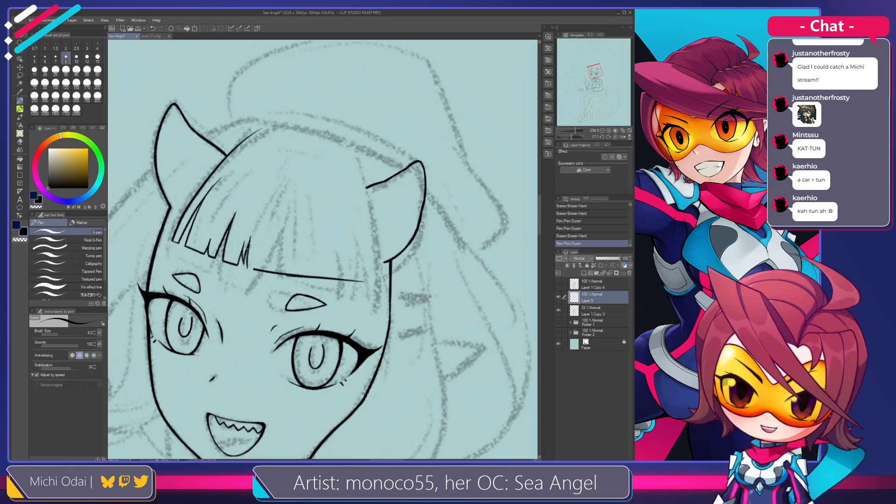
# Try reshaping the tuft's tip and inking a short edge for the next bang strand up from the lower curve.
pyautogui.press('e')
pyautogui.moveTo(250, 234)
pyautogui.mouseDown()
pyautogui.moveTo(260, 270)
pyautogui.moveTo(248, 268)
pyautogui.moveTo(259, 275)
pyautogui.moveTo(254, 251)
pyautogui.mouseUp()
pyautogui.press('p')
pyautogui.hotkey('ctrl', 'z')
pyautogui.hotkey('ctrl', 'z')
pyautogui.hotkey('ctrl', 'z')
pyautogui.hotkey('ctrl', 'z')
pyautogui.hotkey('ctrl', 'z')
pyautogui.hotkey('ctrl', 'z')
pyautogui.moveTo(245, 285); pyautogui.dragTo(256, 249)
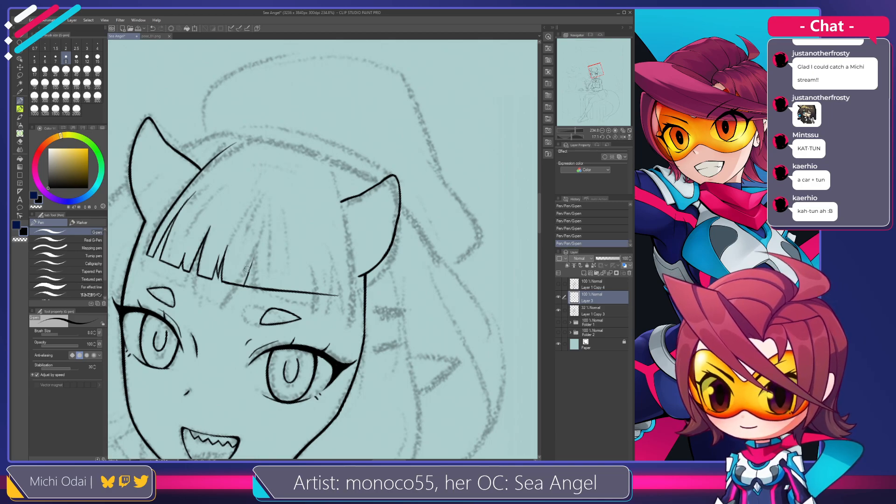
pyautogui.hotkey('ctrl', 'z')
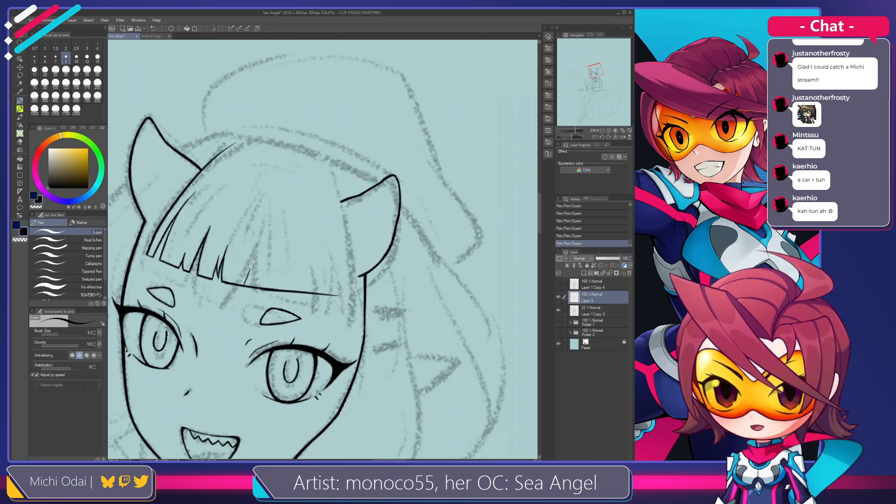
# Ink a short pointed notch on the bangs' lower curve beside the narrow tuft, cleaning it with the hard eraser.
pyautogui.moveTo(244, 285)
pyautogui.mouseDown()
pyautogui.moveTo(247, 270)
pyautogui.moveTo(254, 283)
pyautogui.moveTo(248, 288)
pyautogui.moveTo(250, 270)
pyautogui.moveTo(250, 286)
pyautogui.mouseUp()
pyautogui.press('e')
pyautogui.press('p')
pyautogui.hotkey('ctrl', 'z')
pyautogui.hotkey('ctrl', 'z')
pyautogui.press('e')
pyautogui.press('p')
pyautogui.hotkey('ctrl', 'z')
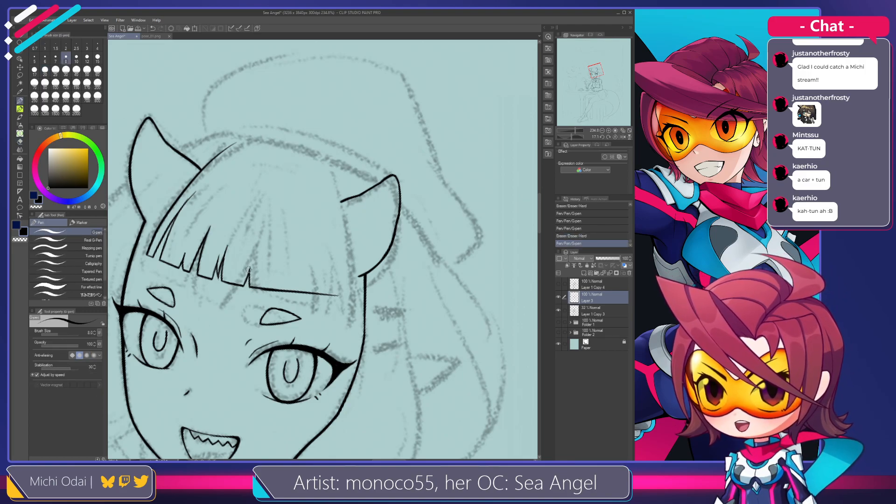
# Ink a long, slightly slanted strand edge up from the notch's right end and erase the lower curve just beside its tip.
pyautogui.moveTo(249, 274); pyautogui.dragTo(266, 236)
pyautogui.hotkey('ctrl', 'z')
pyautogui.hotkey('ctrl', 'z')
pyautogui.moveTo(258, 286); pyautogui.dragTo(270, 218)
pyautogui.hotkey('ctrl', 'z')
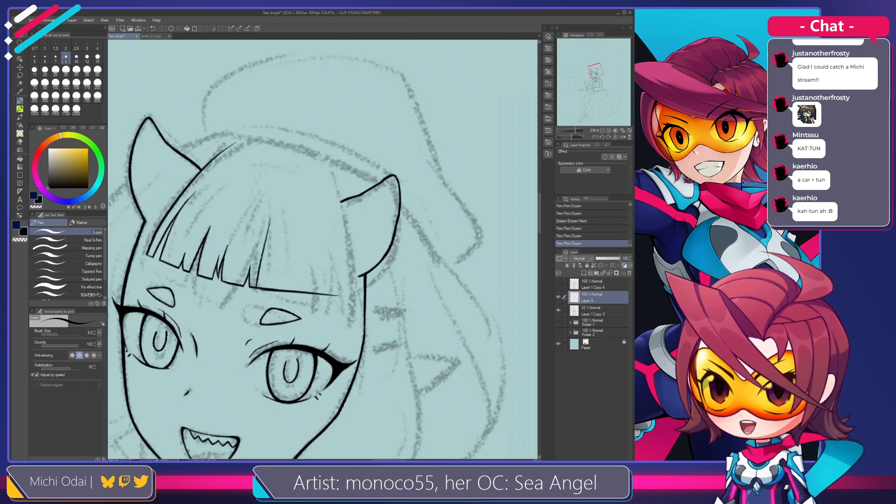
pyautogui.hotkey('ctrl', 'z')
pyautogui.moveTo(256, 286); pyautogui.dragTo(268, 222)
pyautogui.hotkey('ctrl', 'z')
pyautogui.moveTo(256, 285); pyautogui.dragTo(269, 223)
pyautogui.hotkey('ctrl', 'z')
pyautogui.moveTo(257, 285); pyautogui.dragTo(269, 224)
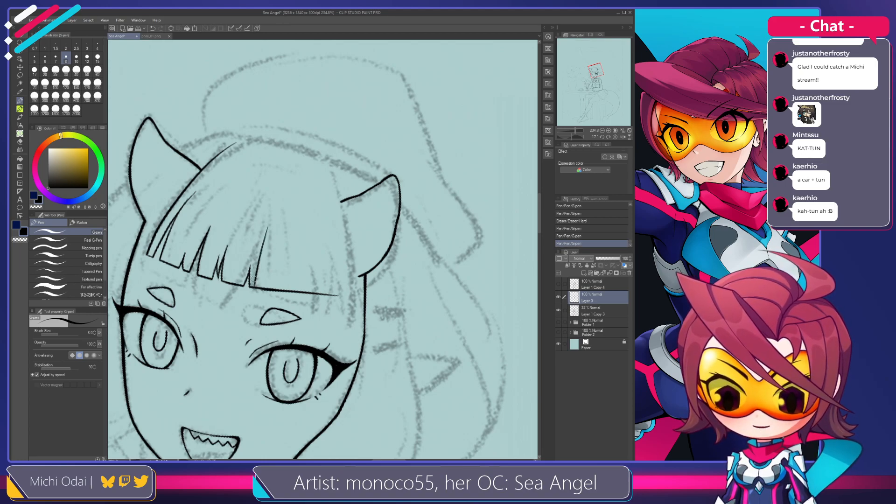
pyautogui.hotkey('ctrl', 'z')
pyautogui.moveTo(256, 286); pyautogui.dragTo(269, 224)
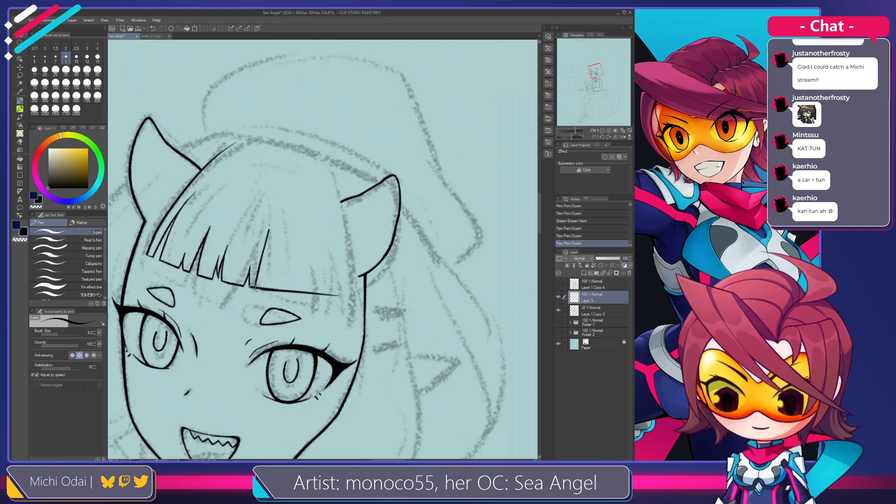
pyautogui.press('e')
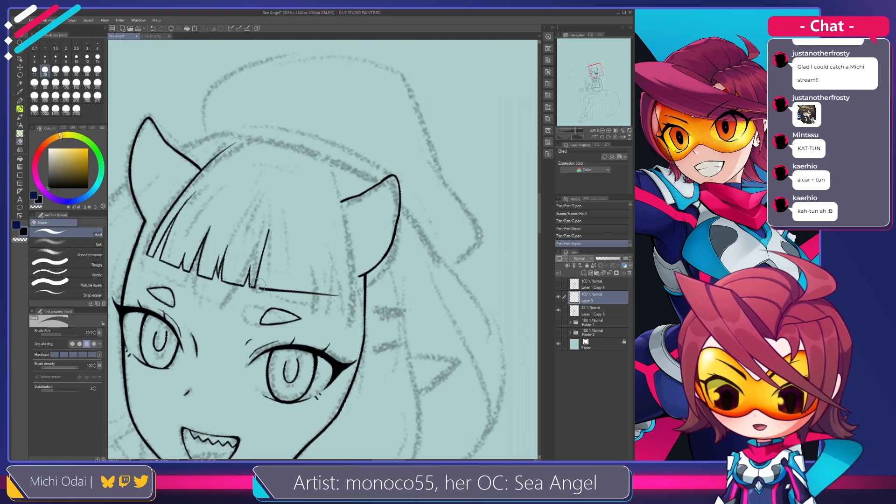
pyautogui.moveTo(259, 292); pyautogui.dragTo(253, 293)
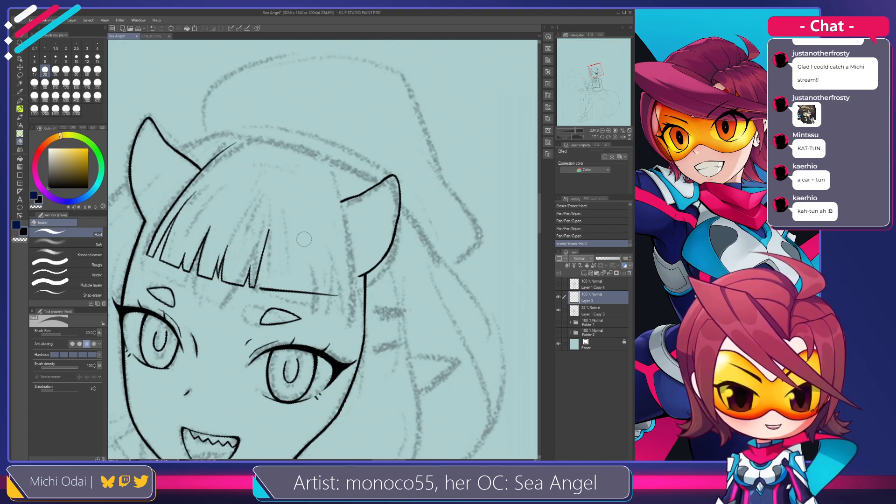
# Rotate the canvas nearly upright and erase all inner bang strands, keeping the outer left contour.
pyautogui.press('r')
pyautogui.moveTo(343, 242)
pyautogui.mouseDown()
pyautogui.moveTo(343, 218)
pyautogui.moveTo(326, 211)
pyautogui.moveTo(349, 217)
pyautogui.mouseUp()
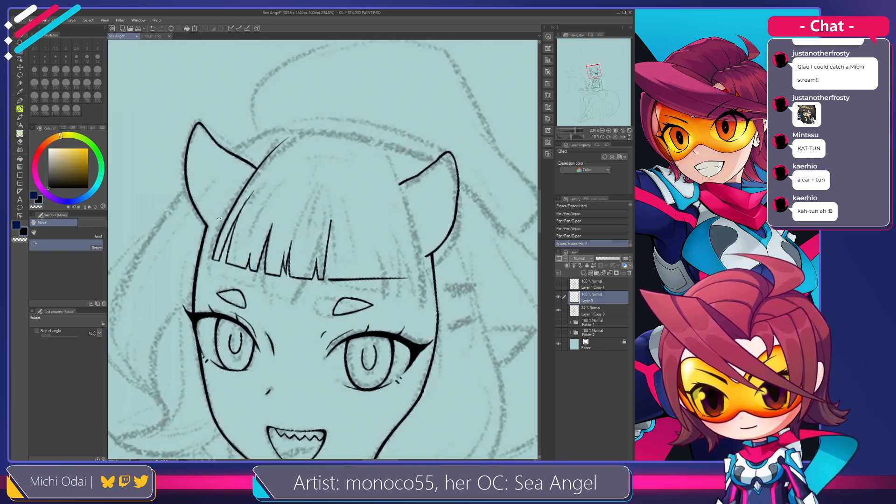
pyautogui.press('e')
pyautogui.moveTo(245, 233)
pyautogui.mouseDown()
pyautogui.moveTo(251, 193)
pyautogui.moveTo(223, 248)
pyautogui.moveTo(243, 214)
pyautogui.moveTo(260, 241)
pyautogui.moveTo(252, 264)
pyautogui.moveTo(260, 282)
pyautogui.moveTo(284, 259)
pyautogui.moveTo(289, 233)
pyautogui.moveTo(313, 248)
pyautogui.moveTo(313, 279)
pyautogui.moveTo(329, 245)
pyautogui.moveTo(324, 276)
pyautogui.moveTo(293, 282)
pyautogui.mouseUp()
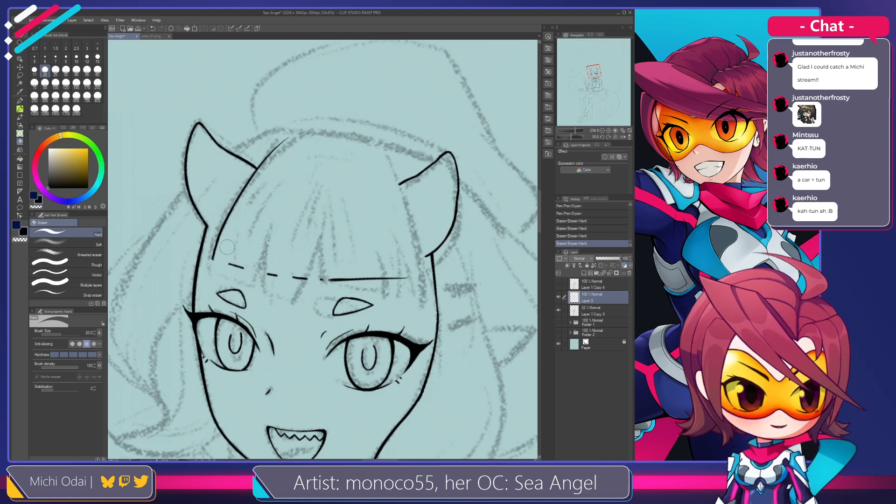
# Try several curved G-pen strokes for the inner edge of the leftmost bang strand, parallel to the outer contour.
pyautogui.press('p')
pyautogui.moveTo(216, 259); pyautogui.dragTo(247, 201)
pyautogui.hotkey('ctrl', 'z')
pyautogui.moveTo(214, 261); pyautogui.dragTo(241, 207)
pyautogui.hotkey('ctrl', 'z')
pyautogui.moveTo(212, 260); pyautogui.dragTo(242, 203)
pyautogui.hotkey('ctrl', 'z')
pyautogui.moveTo(213, 261); pyautogui.dragTo(241, 197)
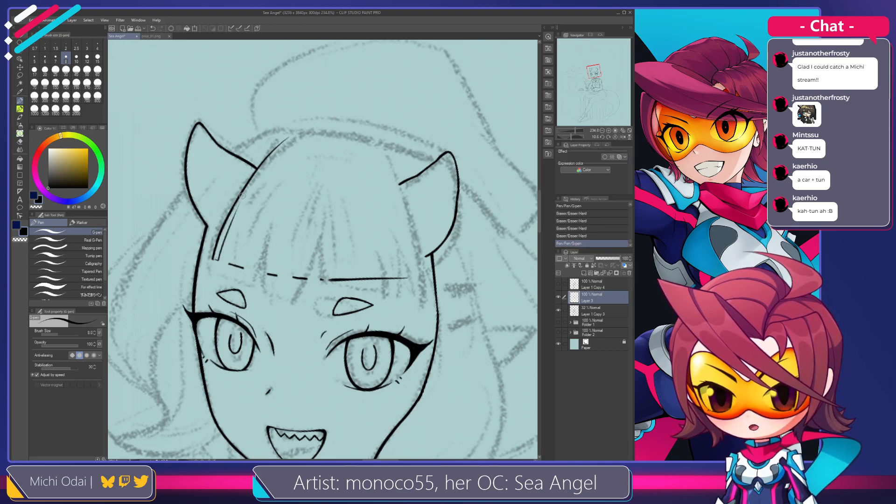
pyautogui.hotkey('ctrl', 'z')
pyautogui.hotkey('ctrl', 'z')
# Ink the leftmost bang strand's inner edge tapering up from the lower curve, comparing the drawing with and without it.
pyautogui.moveTo(215, 261); pyautogui.dragTo(240, 207)
pyautogui.hotkey('ctrl', 'z')
pyautogui.hotkey('ctrl', 'y')
pyautogui.hotkey('ctrl', 'z')
pyautogui.hotkey('ctrl', 'y')
pyautogui.hotkey('ctrl', 'z')
pyautogui.hotkey('ctrl', 'y')
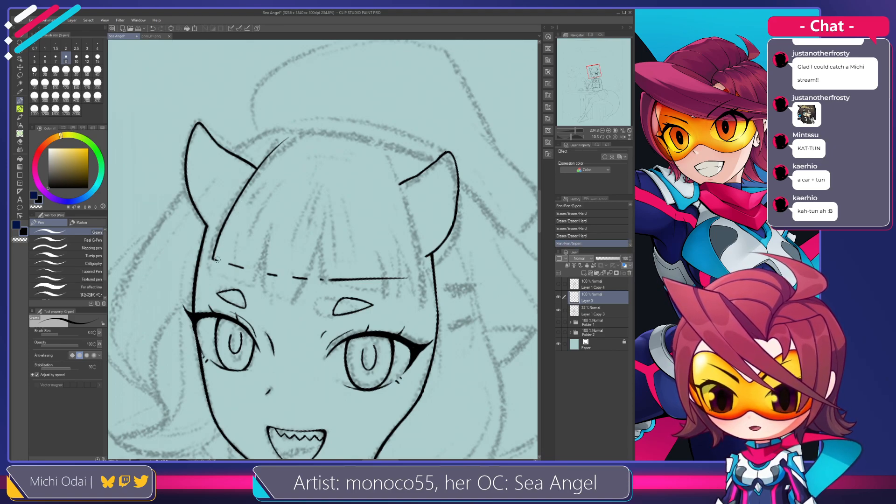
pyautogui.hotkey('ctrl', 'z')
pyautogui.hotkey('ctrl', 'y')
pyautogui.hotkey('ctrl', 'z')
pyautogui.hotkey('ctrl', 'y')
pyautogui.hotkey('ctrl', 'z')
pyautogui.hotkey('ctrl', 'y')
pyautogui.moveTo(233, 221); pyautogui.dragTo(218, 258)
pyautogui.hotkey('ctrl', 'z')
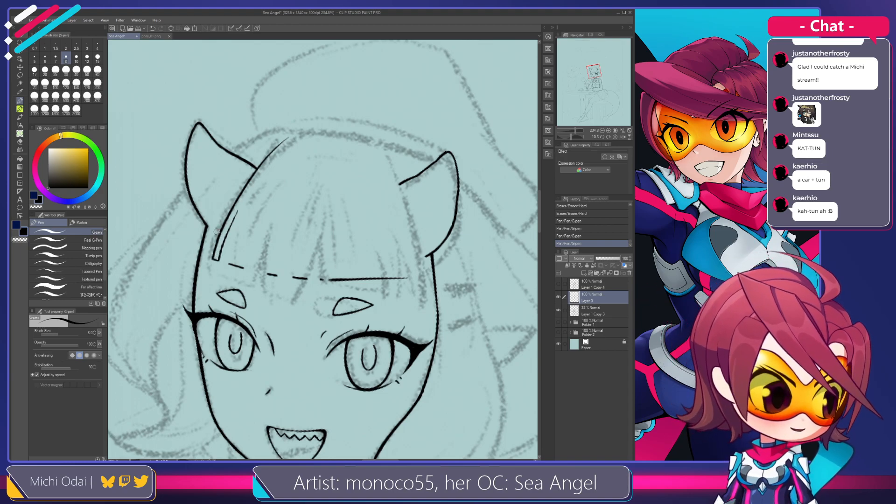
# Try long downward strokes for the second strand's left edge and touch up the lower curve where it starts.
pyautogui.scroll(-1, 216, 230)
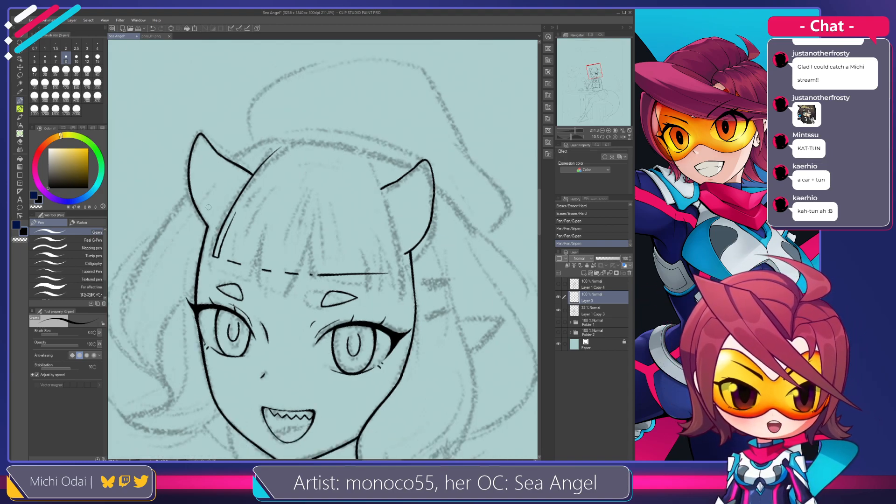
pyautogui.scroll(3, 209, 208)
pyautogui.moveTo(252, 223)
pyautogui.mouseDown()
pyautogui.moveTo(255, 195)
pyautogui.moveTo(238, 255)
pyautogui.mouseUp()
pyautogui.press('e')
pyautogui.press('p')
pyautogui.hotkey('ctrl', 'z')
pyautogui.moveTo(252, 188); pyautogui.dragTo(237, 255)
pyautogui.hotkey('ctrl', 'z')
pyautogui.hotkey('ctrl', 'z')
pyautogui.moveTo(255, 186); pyautogui.dragTo(236, 252)
pyautogui.hotkey('ctrl', 'z')
pyautogui.moveTo(254, 184); pyautogui.dragTo(232, 254)
pyautogui.hotkey('ctrl', 'z')
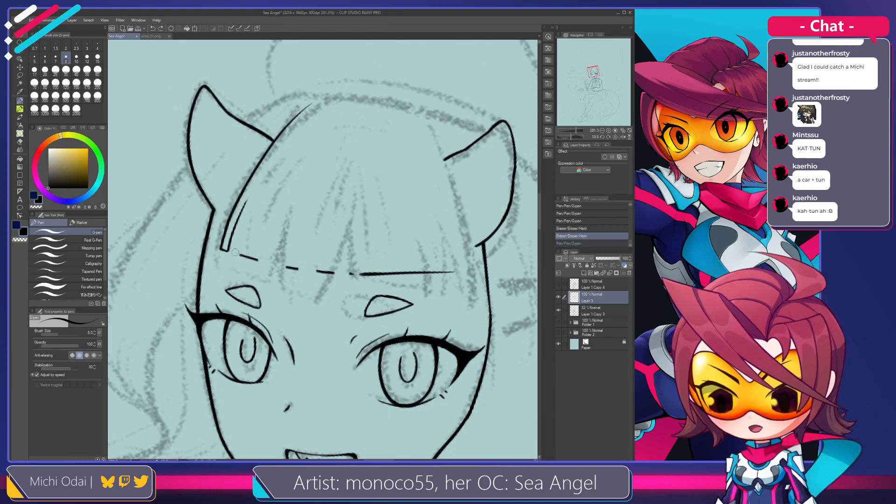
pyautogui.moveTo(236, 252); pyautogui.dragTo(241, 255)
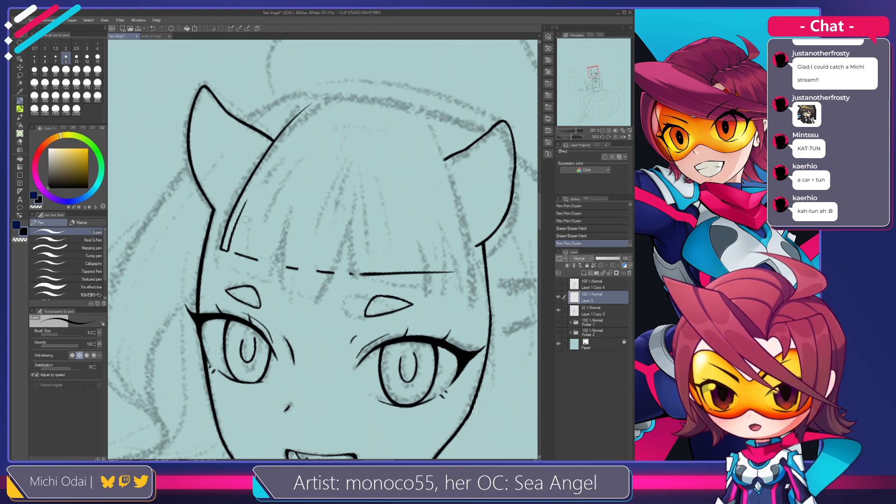
# Ink the second strand's left edge down to the lower curve and extend its upper end to a fine point.
pyautogui.moveTo(248, 194); pyautogui.dragTo(234, 249)
pyautogui.hotkey('ctrl', 'z')
pyautogui.hotkey('ctrl', 'z')
pyautogui.moveTo(247, 201)
pyautogui.mouseDown()
pyautogui.moveTo(234, 254)
pyautogui.moveTo(264, 262)
pyautogui.moveTo(230, 256)
pyautogui.moveTo(248, 258)
pyautogui.mouseUp()
pyautogui.hotkey('ctrl', 'y')
pyautogui.press('e')
pyautogui.press('p')
pyautogui.hotkey('ctrl', 'z')
pyautogui.press('e')
pyautogui.press('p')
pyautogui.moveTo(252, 190); pyautogui.dragTo(241, 221)
pyautogui.hotkey('ctrl', 'z')
pyautogui.moveTo(251, 190)
pyautogui.mouseDown()
pyautogui.moveTo(240, 220)
pyautogui.moveTo(248, 198)
pyautogui.mouseUp()
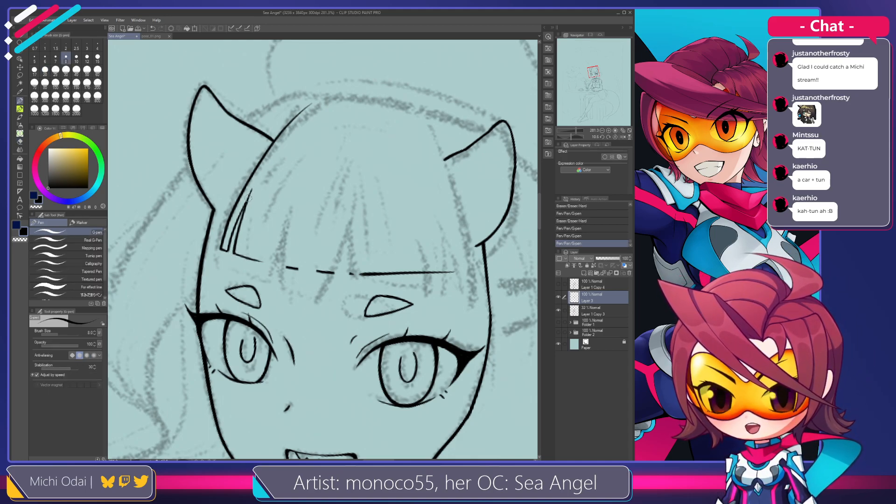
# Ink the right edge of the wide second strand as a long stroke rising from the lower curve.
pyautogui.moveTo(264, 230)
pyautogui.mouseDown()
pyautogui.moveTo(252, 215)
pyautogui.moveTo(259, 249)
pyautogui.moveTo(271, 205)
pyautogui.mouseUp()
pyautogui.hotkey('ctrl', 'z')
pyautogui.hotkey('ctrl', 'z')
pyautogui.moveTo(246, 246); pyautogui.dragTo(282, 192)
pyautogui.hotkey('ctrl', 'z')
pyautogui.hotkey('ctrl', 'z')
pyautogui.moveTo(249, 247)
pyautogui.mouseDown()
pyautogui.moveTo(279, 193)
pyautogui.moveTo(264, 246)
pyautogui.moveTo(282, 182)
pyautogui.mouseUp()
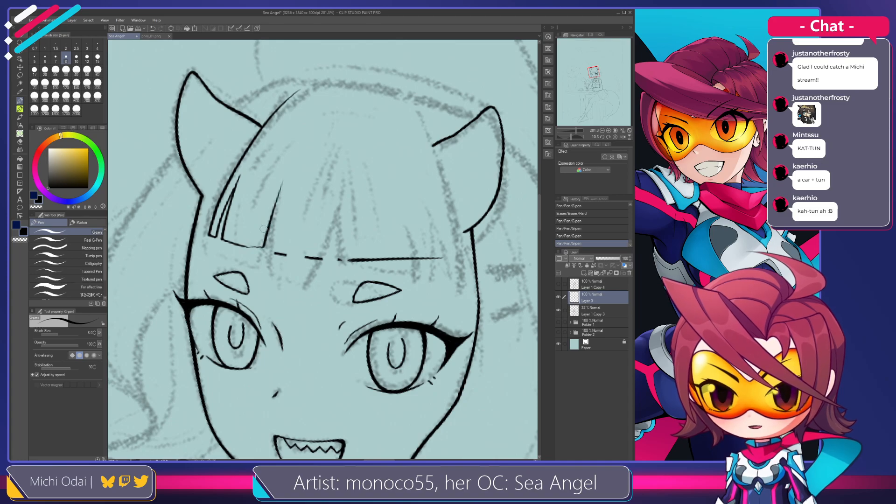
# Add a second stroke just inside that right edge to split off a narrow third strand.
pyautogui.moveTo(253, 247); pyautogui.dragTo(266, 193)
pyautogui.hotkey('ctrl', 'z')
pyautogui.moveTo(253, 246)
pyautogui.mouseDown()
pyautogui.moveTo(267, 188)
pyautogui.moveTo(253, 245)
pyautogui.moveTo(257, 222)
pyautogui.mouseUp()
pyautogui.hotkey('ctrl', 'z')
pyautogui.hotkey('ctrl', 'z')
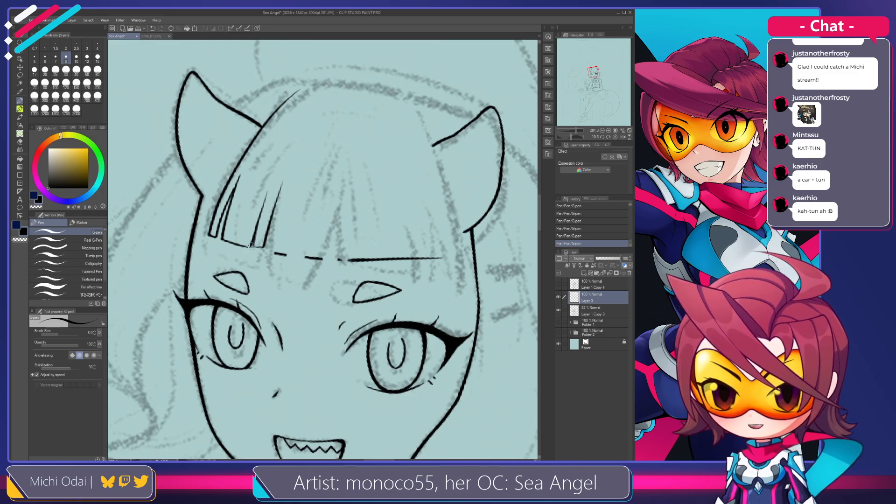
# Erase leftover line work around the narrow third strand and try new strokes for its right edge.
pyautogui.press('e')
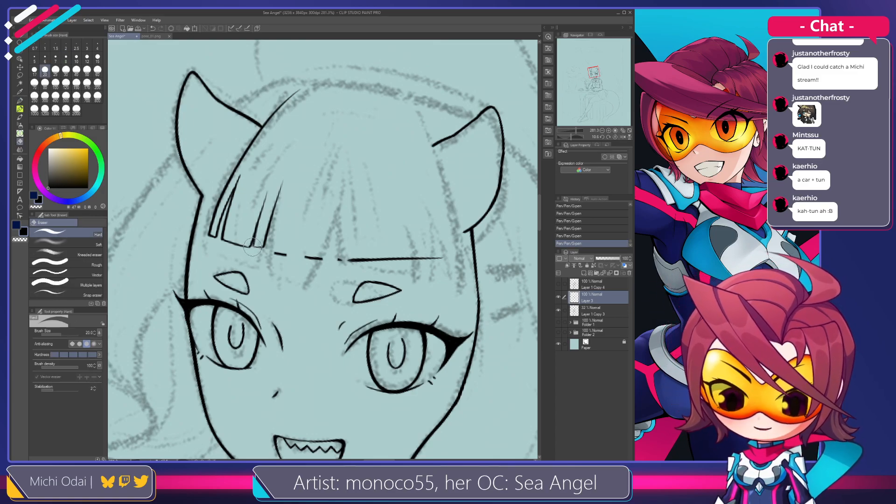
pyautogui.moveTo(253, 248); pyautogui.dragTo(252, 247)
pyautogui.moveTo(281, 194)
pyautogui.mouseDown()
pyautogui.moveTo(258, 201)
pyautogui.moveTo(246, 256)
pyautogui.mouseUp()
pyautogui.press('p')
pyautogui.hotkey('ctrl', 'z')
pyautogui.moveTo(260, 188); pyautogui.dragTo(250, 262)
pyautogui.hotkey('ctrl', 'z')
pyautogui.hotkey('ctrl', 'z')
pyautogui.moveTo(261, 182)
pyautogui.mouseDown()
pyautogui.moveTo(249, 262)
pyautogui.moveTo(319, 266)
pyautogui.mouseUp()
pyautogui.hotkey('ctrl', 'z')
# Redraw the narrow third strand's right edge as one long downward stroke and clean it with the hard eraser.
pyautogui.press('e')
pyautogui.press('p')
pyautogui.press('e')
pyautogui.press('p')
pyautogui.moveTo(261, 181); pyautogui.dragTo(246, 264)
pyautogui.hotkey('ctrl', 'z')
pyautogui.moveTo(262, 186); pyautogui.dragTo(245, 245)
pyautogui.hotkey('ctrl', 'z')
pyautogui.moveTo(261, 185); pyautogui.dragTo(248, 261)
pyautogui.hotkey('ctrl', 'z')
pyautogui.moveTo(259, 184)
pyautogui.mouseDown()
pyautogui.moveTo(248, 260)
pyautogui.moveTo(240, 257)
pyautogui.mouseUp()
pyautogui.press('e')
pyautogui.press('p')
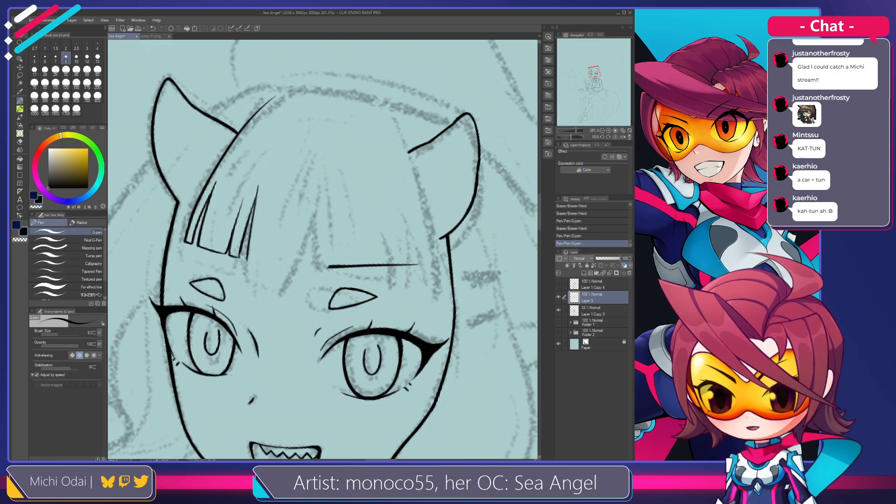
# Refine the narrow third strand's lower tip with short G-pen strokes and erase stray line work along its edge.
pyautogui.press('e')
pyautogui.moveTo(233, 255)
pyautogui.mouseDown()
pyautogui.moveTo(241, 259)
pyautogui.moveTo(225, 252)
pyautogui.mouseUp()
pyautogui.press('p')
pyautogui.hotkey('ctrl', 'z')
pyautogui.press('e')
pyautogui.press('p')
pyautogui.hotkey('ctrl', 'z')
pyautogui.moveTo(227, 243); pyautogui.dragTo(217, 267)
pyautogui.press('e')
pyautogui.moveTo(229, 211); pyautogui.dragTo(223, 242)
# Redraw the bangs' lower curve from the third strand's tip toward the middle of the forehead.
pyautogui.press('p')
pyautogui.moveTo(223, 279); pyautogui.dragTo(283, 282)
pyautogui.hotkey('ctrl', 'z')
pyautogui.hotkey('ctrl', 'z')
pyautogui.hotkey('ctrl', 'z')
pyautogui.moveTo(223, 279); pyautogui.dragTo(275, 283)
pyautogui.hotkey('ctrl', 'z')
pyautogui.moveTo(283, 223)
pyautogui.mouseDown()
pyautogui.moveTo(279, 280)
pyautogui.moveTo(294, 206)
pyautogui.mouseUp()
pyautogui.hotkey('ctrl', 'z')
pyautogui.hotkey('ctrl', 'z')
pyautogui.hotkey('ctrl', 'z')
# Trim the upper end of the third strand's right edge with the hard eraser.
pyautogui.press('e')
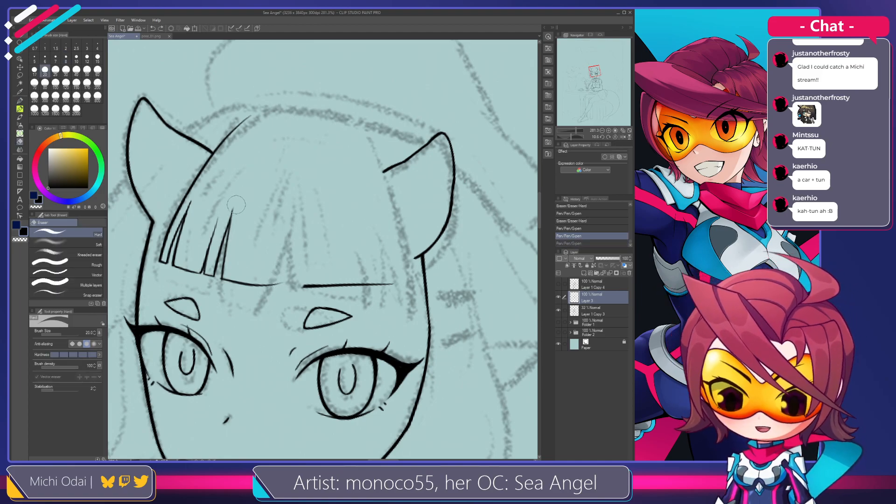
pyautogui.moveTo(239, 200); pyautogui.dragTo(234, 248)
pyautogui.hotkey('ctrl', 'z')
pyautogui.moveTo(237, 205); pyautogui.dragTo(232, 211)
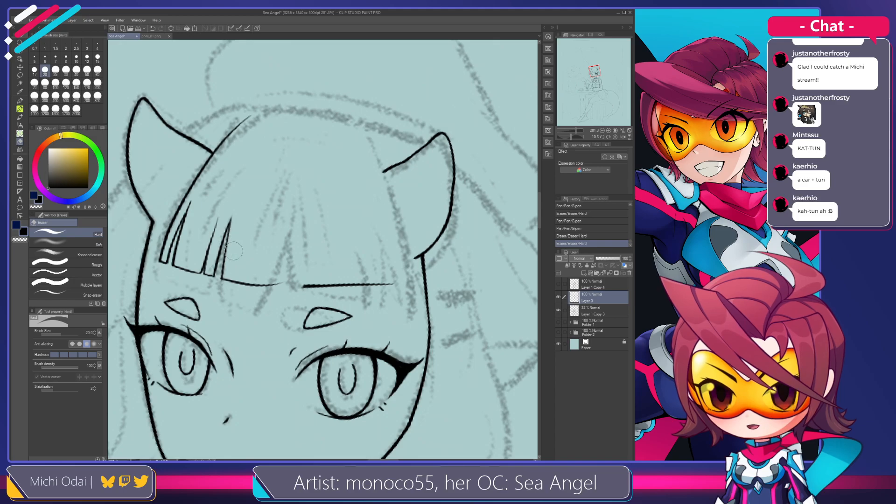
# Ink a short pointed notch in the lower curve right of the third strand, cleaning it with the hard eraser.
pyautogui.press('p')
pyautogui.moveTo(247, 283)
pyautogui.mouseDown()
pyautogui.moveTo(255, 267)
pyautogui.moveTo(249, 286)
pyautogui.moveTo(221, 278)
pyautogui.moveTo(258, 283)
pyautogui.moveTo(256, 268)
pyautogui.moveTo(256, 286)
pyautogui.moveTo(259, 261)
pyautogui.mouseUp()
pyautogui.hotkey('ctrl', 'z')
pyautogui.press('e')
pyautogui.press('p')
pyautogui.hotkey('ctrl', 'z')
pyautogui.hotkey('ctrl', 'z')
pyautogui.press('e')
pyautogui.press('p')
pyautogui.moveTo(291, 287); pyautogui.dragTo(299, 245)
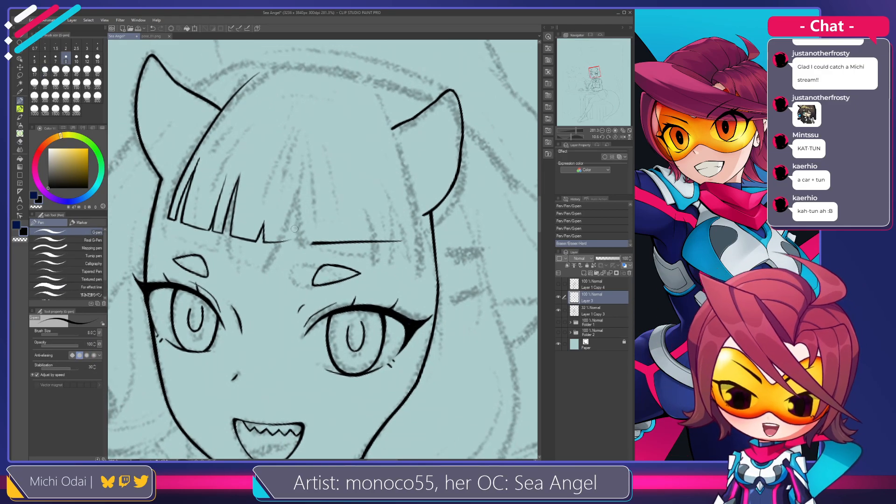
pyautogui.moveTo(303, 277); pyautogui.dragTo(297, 207)
pyautogui.hotkey('ctrl', 'z')
pyautogui.moveTo(241, 376)
pyautogui.mouseDown()
pyautogui.moveTo(274, 364)
pyautogui.moveTo(289, 367)
pyautogui.moveTo(245, 374)
pyautogui.moveTo(294, 367)
pyautogui.moveTo(261, 373)
pyautogui.moveTo(285, 369)
pyautogui.mouseUp()
pyautogui.hotkey('ctrl', 'z')
pyautogui.hotkey('ctrl', 'z')
pyautogui.hotkey('ctrl', 'z')
pyautogui.hotkey('ctrl', 'z')
pyautogui.hotkey('ctrl', 'z')
pyautogui.hotkey('ctrl', 'z')
pyautogui.hotkey('ctrl', 'z')
pyautogui.hotkey('ctrl', 'z')
pyautogui.hotkey('ctrl', 'z')
pyautogui.hotkey('ctrl', 'z')
# Ink a nearly vertical strand edge with the G-pen down to the lower curve at the middle of the bangs.
pyautogui.moveTo(281, 160)
pyautogui.mouseDown()
pyautogui.moveTo(281, 225)
pyautogui.moveTo(267, 250)
pyautogui.moveTo(301, 257)
pyautogui.moveTo(281, 177)
pyautogui.moveTo(267, 257)
pyautogui.mouseUp()
pyautogui.press('e')
pyautogui.press('p')
pyautogui.hotkey('ctrl', 'z')
pyautogui.hotkey('ctrl', 'z')
pyautogui.moveTo(281, 184); pyautogui.dragTo(264, 258)
pyautogui.press('e')
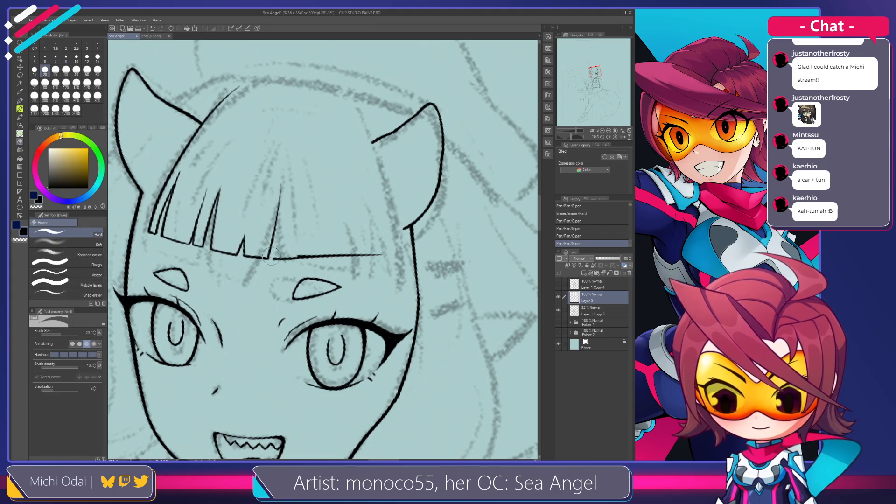
# Join the middle strand edge to the lower curve as a narrow pointed gap and trim its upper end with the hard eraser.
pyautogui.moveTo(271, 264)
pyautogui.mouseDown()
pyautogui.moveTo(275, 257)
pyautogui.moveTo(258, 283)
pyautogui.moveTo(261, 228)
pyautogui.mouseUp()
pyautogui.press('p')
pyautogui.hotkey('ctrl', 'z')
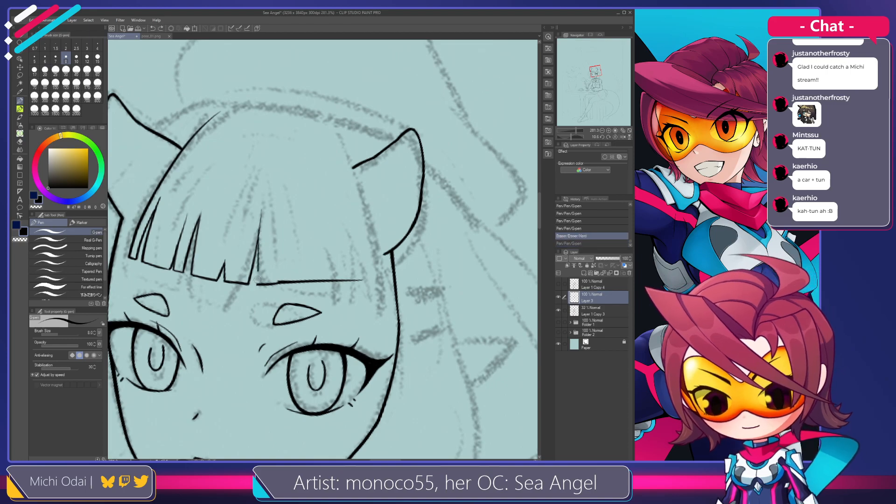
pyautogui.hotkey('ctrl', 'y')
pyautogui.hotkey('ctrl', 'z')
pyautogui.hotkey('ctrl', 'y')
pyautogui.hotkey('ctrl', 'z')
pyautogui.hotkey('ctrl', 'y')
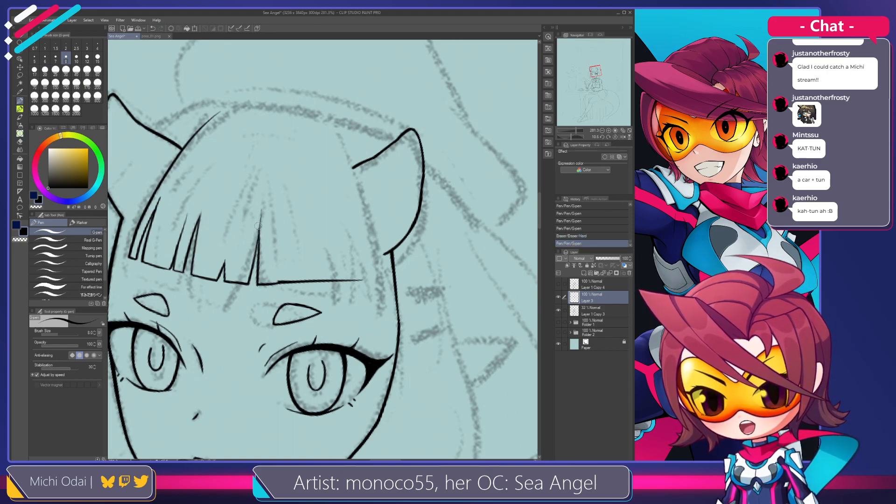
pyautogui.press('e')
pyautogui.moveTo(265, 226)
pyautogui.mouseDown()
pyautogui.moveTo(259, 212)
pyautogui.moveTo(256, 246)
pyautogui.mouseUp()
pyautogui.press('p')
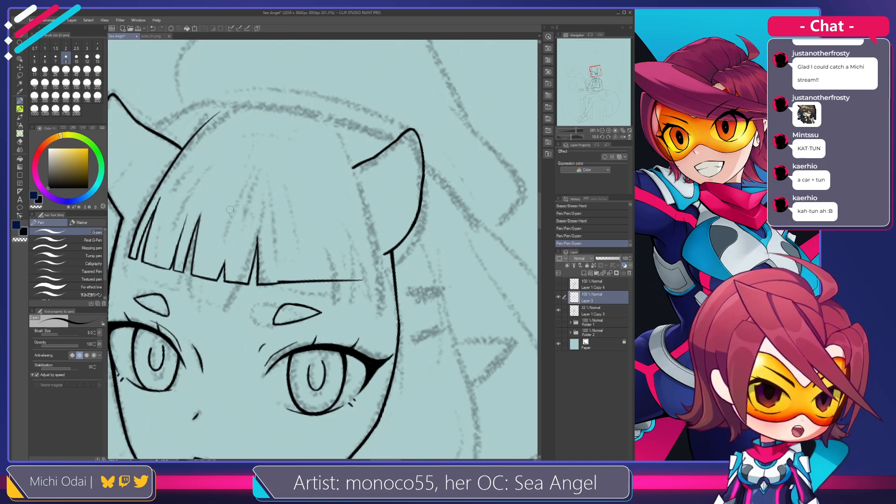
# Erase part of the bangs' lower curve right of the middle gap with the hard eraser.
pyautogui.keyDown('space'); pyautogui.moveTo(230, 210); pyautogui.dragTo(275, 182); pyautogui.keyUp('space')
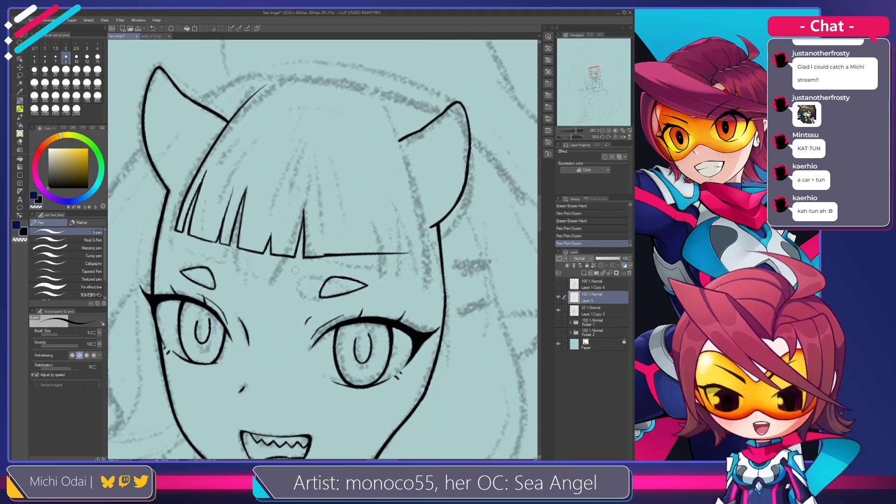
pyautogui.press('e')
pyautogui.moveTo(303, 263); pyautogui.dragTo(371, 244)
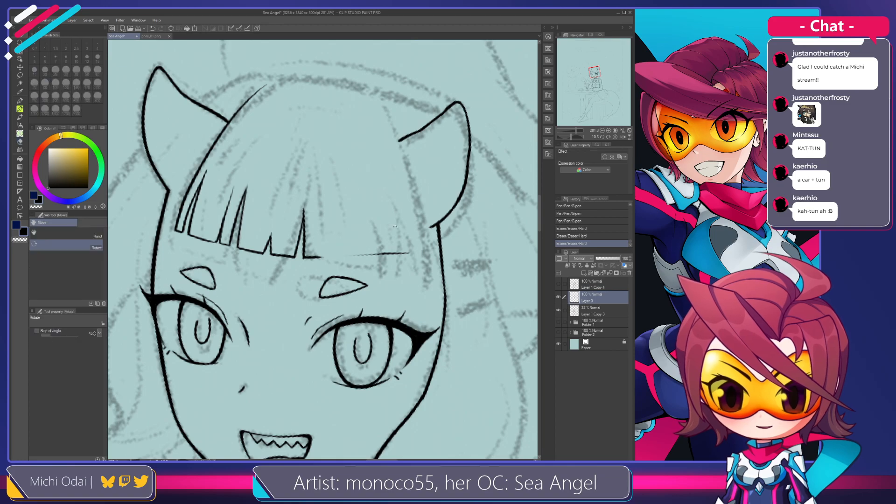
# Re-ink the lower curve right of the middle gap and draw a long strand edge rising from it.
pyautogui.keyDown('shift'); pyautogui.keyDown('space'); pyautogui.moveTo(373, 280); pyautogui.dragTo(380, 265); pyautogui.keyUp('space'); pyautogui.keyUp('shift')
pyautogui.press('p')
pyautogui.moveTo(316, 260)
pyautogui.mouseDown()
pyautogui.moveTo(358, 246)
pyautogui.moveTo(307, 270)
pyautogui.moveTo(298, 221)
pyautogui.mouseUp()
pyautogui.hotkey('ctrl', 'z')
pyautogui.hotkey('ctrl', 'z')
pyautogui.press('r')
pyautogui.hotkey('ctrl', 'z')
pyautogui.moveTo(294, 280); pyautogui.dragTo(295, 199)
pyautogui.hotkey('ctrl', 'z')
pyautogui.hotkey('ctrl', 'z')
pyautogui.moveTo(301, 280); pyautogui.dragTo(295, 202)
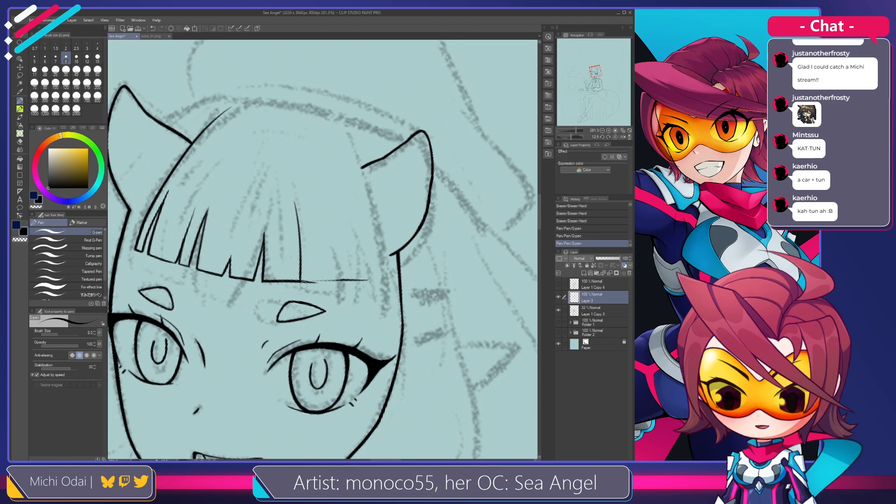
# Ink the lower tip of a narrow sliver of hair beside the long strand edge, cleaning it with the hard eraser.
pyautogui.press('e')
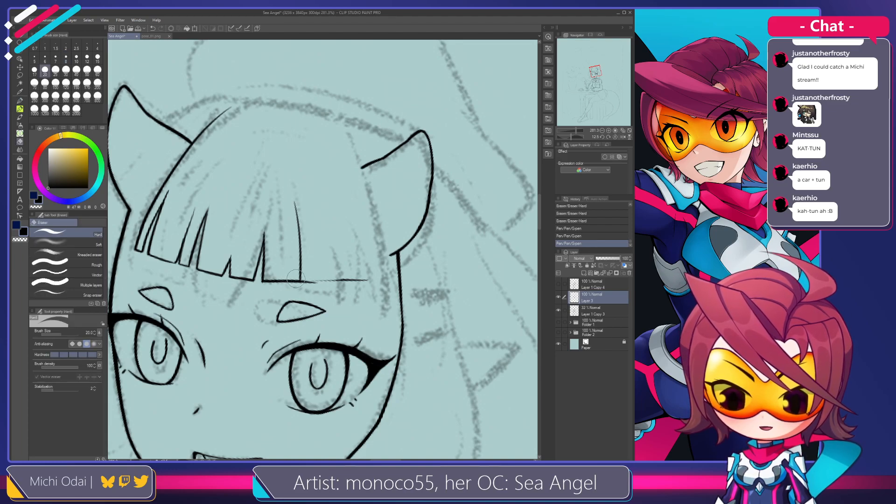
pyautogui.press('p')
pyautogui.hotkey('ctrl', 'z')
pyautogui.moveTo(294, 281)
pyautogui.mouseDown()
pyautogui.moveTo(296, 256)
pyautogui.moveTo(298, 282)
pyautogui.moveTo(297, 262)
pyautogui.moveTo(293, 276)
pyautogui.moveTo(299, 267)
pyautogui.moveTo(268, 287)
pyautogui.moveTo(298, 287)
pyautogui.mouseUp()
pyautogui.press('e')
pyautogui.press('p')
pyautogui.press('e')
pyautogui.press('p')
pyautogui.hotkey('ctrl', 'z')
pyautogui.press('e')
pyautogui.press('p')
# Ink the slanted right side of the sliver gap from its upper point down to the lower curve.
pyautogui.moveTo(280, 227)
pyautogui.mouseDown()
pyautogui.moveTo(289, 282)
pyautogui.moveTo(285, 254)
pyautogui.moveTo(290, 287)
pyautogui.moveTo(301, 286)
pyautogui.mouseUp()
pyautogui.hotkey('ctrl', 'z')
pyautogui.hotkey('ctrl', 'z')
pyautogui.hotkey('ctrl', 'z')
pyautogui.press('e')
pyautogui.press('p')
pyautogui.moveTo(291, 287)
pyautogui.mouseDown()
pyautogui.moveTo(311, 287)
pyautogui.moveTo(301, 287)
pyautogui.mouseUp()
pyautogui.hotkey('ctrl', 'z')
pyautogui.hotkey('ctrl', 'z')
# Trim the sliver gap's upper point with the hard eraser and touch up the lower curve beside it.
pyautogui.press('e')
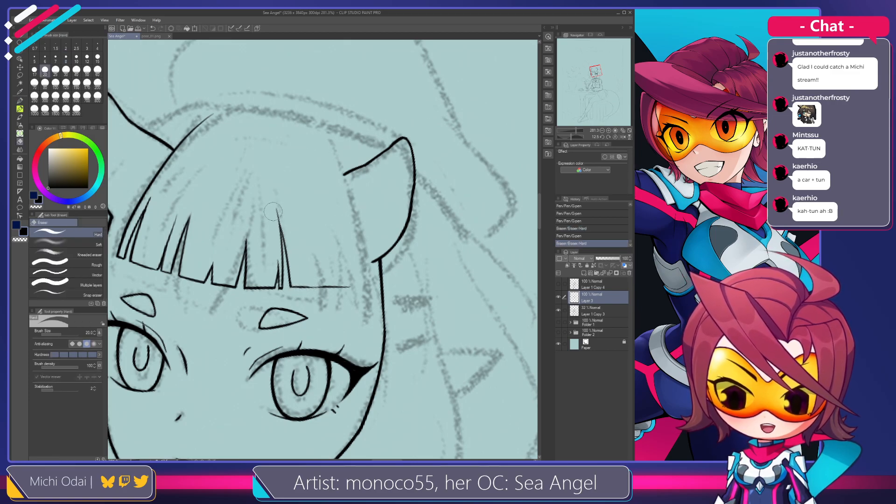
pyautogui.moveTo(275, 206)
pyautogui.mouseDown()
pyautogui.moveTo(287, 225)
pyautogui.moveTo(279, 224)
pyautogui.moveTo(283, 240)
pyautogui.mouseUp()
pyautogui.press('p')
pyautogui.moveTo(288, 282); pyautogui.dragTo(331, 287)
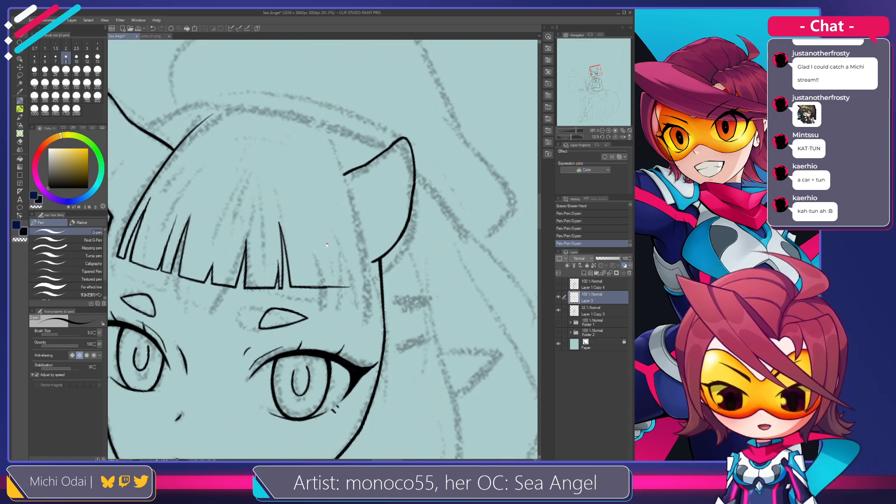
pyautogui.moveTo(325, 248); pyautogui.dragTo(352, 229)
pyautogui.press('e')
pyautogui.moveTo(301, 205); pyautogui.dragTo(299, 206)
pyautogui.moveTo(226, 207)
pyautogui.mouseDown()
pyautogui.moveTo(217, 204)
pyautogui.moveTo(224, 220)
pyautogui.moveTo(213, 215)
pyautogui.mouseUp()
pyautogui.press('p')
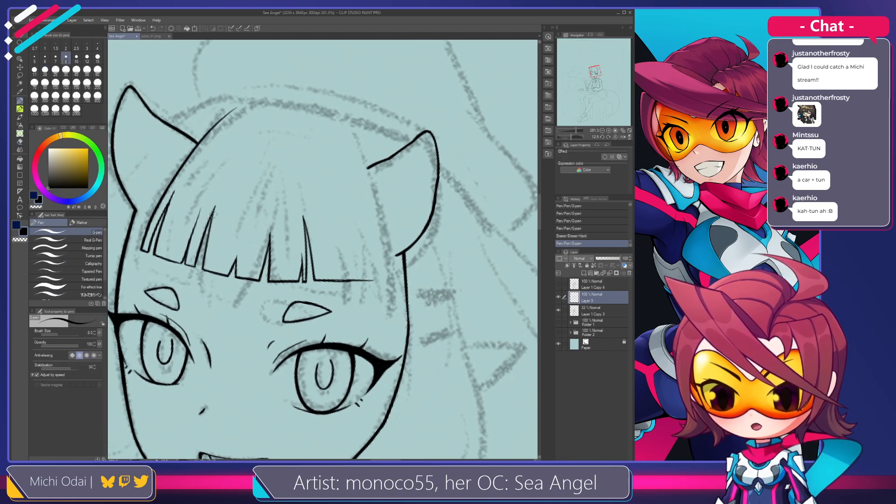
# Ink short pointed notches into the lower curve on the right side of the bangs.
pyautogui.moveTo(327, 252)
pyautogui.mouseDown()
pyautogui.moveTo(274, 234)
pyautogui.moveTo(283, 243)
pyautogui.mouseUp()
pyautogui.press('r')
pyautogui.press('e')
pyautogui.press('p')
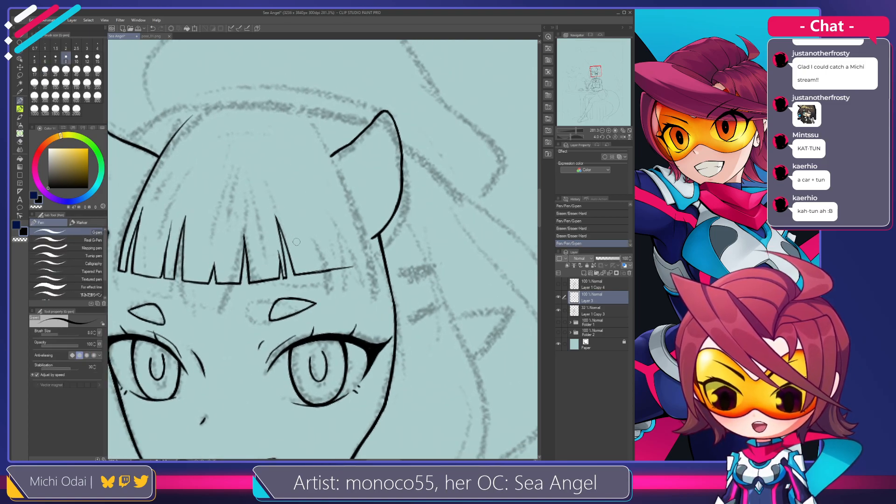
pyautogui.moveTo(295, 242); pyautogui.dragTo(309, 258)
pyautogui.moveTo(316, 223); pyautogui.dragTo(335, 289)
pyautogui.hotkey('ctrl', 'z')
pyautogui.moveTo(325, 220); pyautogui.dragTo(342, 286)
pyautogui.hotkey('ctrl', 'z')
pyautogui.hotkey('ctrl', 'z')
# Ink the long outer right edge of the bangs, running from below the right horn down to the lower curve.
pyautogui.moveTo(334, 214); pyautogui.dragTo(359, 286)
pyautogui.hotkey('ctrl', 'z')
pyautogui.hotkey('ctrl', 'z')
pyautogui.hotkey('ctrl', 'z')
pyautogui.moveTo(342, 206)
pyautogui.mouseDown()
pyautogui.moveTo(361, 288)
pyautogui.moveTo(332, 287)
pyautogui.moveTo(328, 269)
pyautogui.moveTo(332, 290)
pyautogui.moveTo(325, 280)
pyautogui.moveTo(326, 260)
pyautogui.moveTo(332, 286)
pyautogui.moveTo(341, 258)
pyautogui.moveTo(346, 287)
pyautogui.mouseUp()
pyautogui.hotkey('ctrl', 'z')
pyautogui.hotkey('ctrl', 'z')
pyautogui.hotkey('ctrl', 'z')
pyautogui.hotkey('ctrl', 'z')
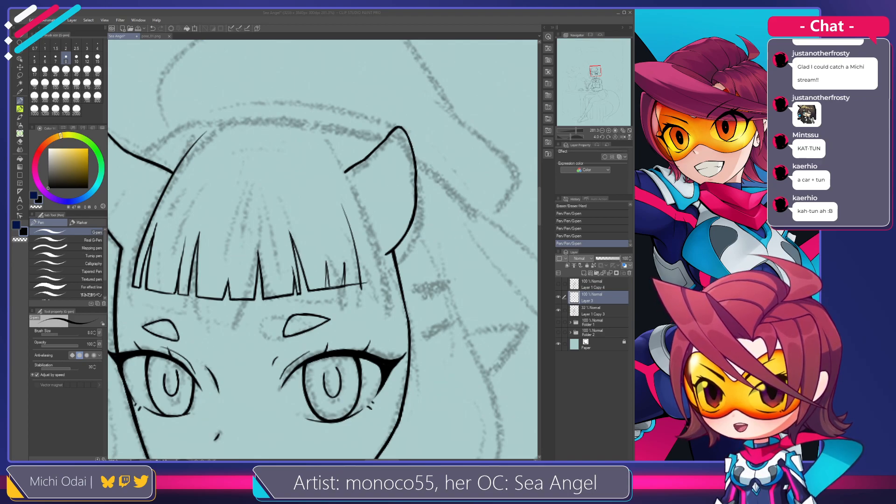
pyautogui.click(340, 139)
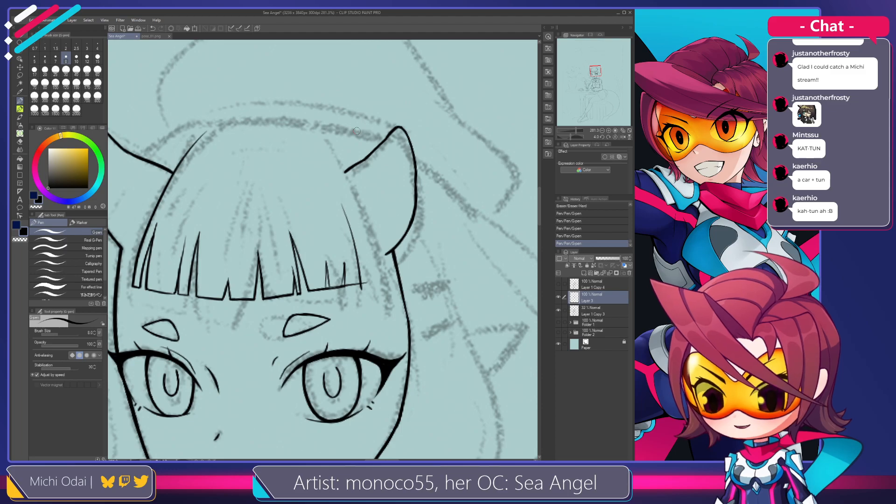
pyautogui.moveTo(356, 131)
pyautogui.mouseDown()
pyautogui.moveTo(324, 121)
pyautogui.moveTo(336, 132)
pyautogui.mouseUp()
pyautogui.press('p')
pyautogui.press('p')
pyautogui.moveTo(236, 191); pyautogui.dragTo(274, 283)
pyautogui.hotkey('ctrl', 'z')
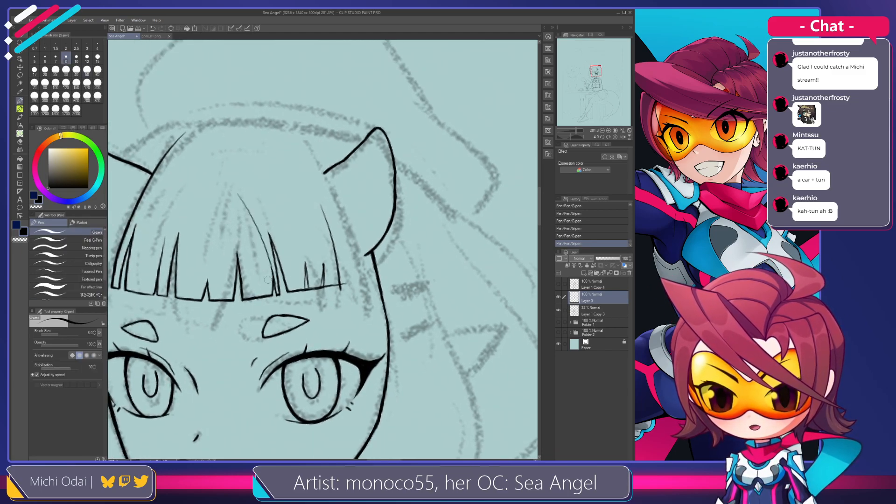
pyautogui.moveTo(264, 246)
pyautogui.mouseDown()
pyautogui.moveTo(300, 212)
pyautogui.moveTo(329, 247)
pyautogui.mouseUp()
pyautogui.moveTo(262, 175)
pyautogui.mouseDown()
pyautogui.moveTo(290, 308)
pyautogui.moveTo(268, 222)
pyautogui.moveTo(279, 302)
pyautogui.moveTo(260, 188)
pyautogui.moveTo(280, 309)
pyautogui.mouseUp()
pyautogui.hotkey('ctrl', 'z')
pyautogui.hotkey('ctrl', 'z')
pyautogui.hotkey('ctrl', 'z')
pyautogui.moveTo(262, 181); pyautogui.dragTo(273, 295)
pyautogui.hotkey('ctrl', 'z')
pyautogui.moveTo(277, 163)
pyautogui.mouseDown()
pyautogui.moveTo(273, 284)
pyautogui.moveTo(272, 247)
pyautogui.mouseUp()
pyautogui.hotkey('ctrl', 'z')
pyautogui.hotkey('ctrl', 'z')
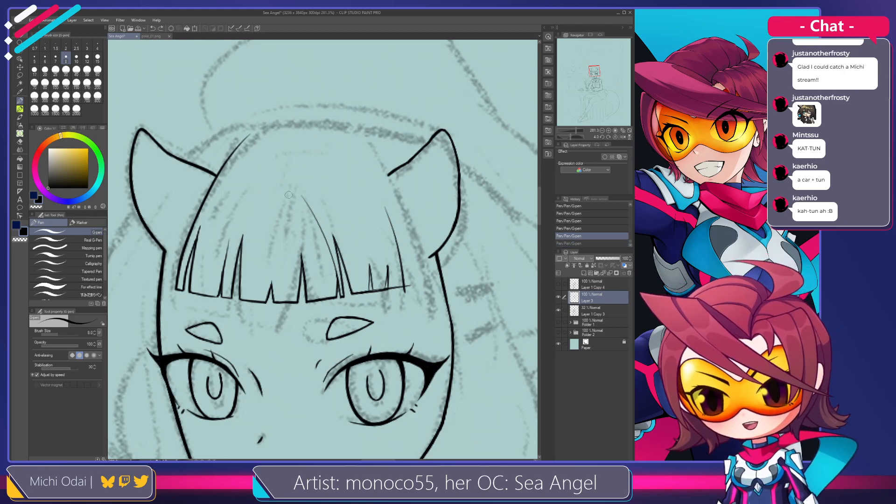
pyautogui.hotkey('ctrl', 'z')
# Ink a long, nearly straight strand line from the upper bangs down to the sliver gap.
pyautogui.moveTo(332, 240)
pyautogui.mouseDown()
pyautogui.moveTo(271, 231)
pyautogui.moveTo(283, 241)
pyautogui.moveTo(287, 277)
pyautogui.mouseUp()
pyautogui.press('e')
pyautogui.press('p')
pyautogui.moveTo(275, 198); pyautogui.dragTo(292, 284)
pyautogui.hotkey('ctrl', 'z')
pyautogui.moveTo(270, 176); pyautogui.dragTo(293, 283)
pyautogui.hotkey('ctrl', 'z')
pyautogui.moveTo(273, 195); pyautogui.dragTo(295, 292)
pyautogui.hotkey('ctrl', 'z')
pyautogui.moveTo(273, 195); pyautogui.dragTo(295, 293)
pyautogui.moveTo(309, 198); pyautogui.dragTo(303, 188)
# Clean up the strand edges around the middle of the bangs with the hard eraser and short G-pen strokes.
pyautogui.press('e')
pyautogui.moveTo(281, 262)
pyautogui.mouseDown()
pyautogui.moveTo(283, 276)
pyautogui.moveTo(281, 256)
pyautogui.moveTo(281, 266)
pyautogui.mouseUp()
pyautogui.hotkey('ctrl', 'z')
pyautogui.hotkey('ctrl', 'z')
pyautogui.hotkey('ctrl', 'z')
pyautogui.press('p')
pyautogui.hotkey('ctrl', 'z')
pyautogui.moveTo(279, 234); pyautogui.dragTo(280, 267)
pyautogui.moveTo(276, 205)
pyautogui.mouseDown()
pyautogui.moveTo(284, 243)
pyautogui.moveTo(281, 209)
pyautogui.moveTo(287, 221)
pyautogui.mouseUp()
pyautogui.press('e')
pyautogui.moveTo(227, 291)
pyautogui.mouseDown()
pyautogui.moveTo(249, 266)
pyautogui.moveTo(252, 239)
pyautogui.mouseUp()
pyautogui.press('p')
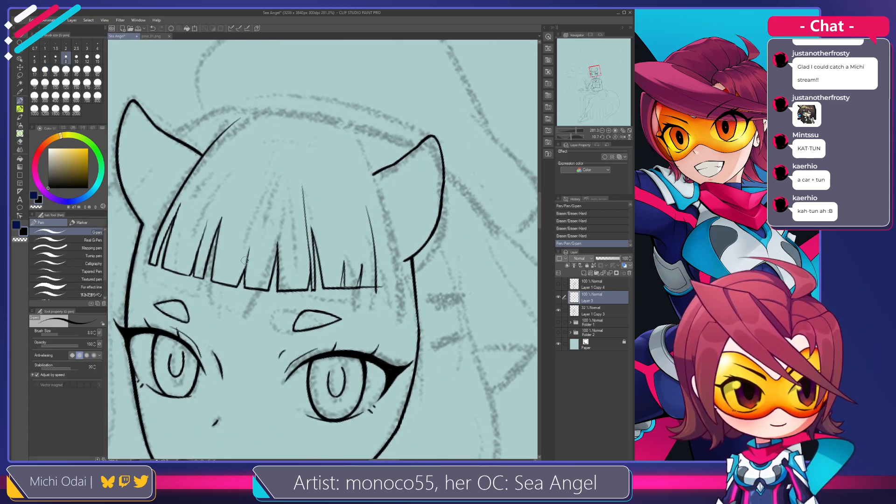
pyautogui.hotkey('ctrl', 'z')
pyautogui.hotkey('ctrl', 'z')
pyautogui.moveTo(244, 275); pyautogui.dragTo(249, 248)
pyautogui.hotkey('ctrl', 'z')
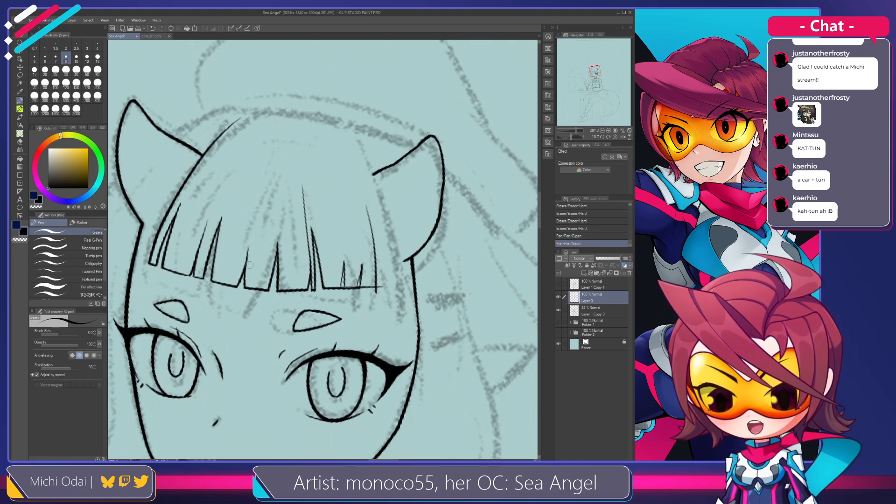
pyautogui.hotkey('ctrl', 'z')
pyautogui.hotkey('ctrl', 'z')
pyautogui.moveTo(244, 270)
pyautogui.mouseDown()
pyautogui.moveTo(249, 255)
pyautogui.moveTo(277, 248)
pyautogui.moveTo(280, 230)
pyautogui.mouseUp()
pyautogui.hotkey('ctrl', 'z')
pyautogui.hotkey('ctrl', 'z')
pyautogui.hotkey('ctrl', 'z')
pyautogui.press('e')
pyautogui.press('p')
pyautogui.hotkey('ctrl', 'z')
# Redraw the middle gap's edge as a taller tapered point and clean it with the hard eraser.
pyautogui.moveTo(279, 273); pyautogui.dragTo(280, 234)
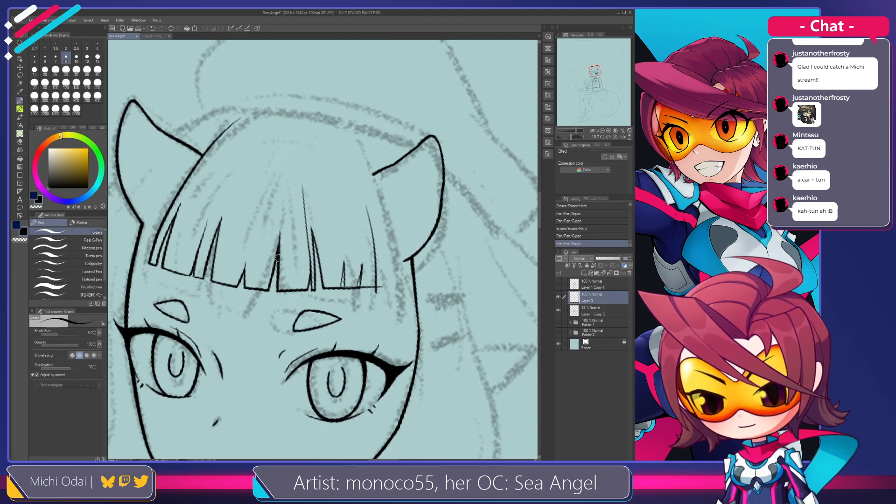
pyautogui.press('e')
pyautogui.moveTo(283, 255); pyautogui.dragTo(280, 290)
pyautogui.press('p')
pyautogui.hotkey('ctrl', 'z')
pyautogui.hotkey('ctrl', 'z')
pyautogui.hotkey('ctrl', 'z')
pyautogui.hotkey('ctrl', 'z')
pyautogui.moveTo(278, 272); pyautogui.dragTo(279, 289)
pyautogui.moveTo(277, 238)
pyautogui.mouseDown()
pyautogui.moveTo(281, 263)
pyautogui.moveTo(292, 263)
pyautogui.moveTo(292, 241)
pyautogui.moveTo(293, 256)
pyautogui.mouseUp()
pyautogui.hotkey('ctrl', 'z')
pyautogui.hotkey('ctrl', 'z')
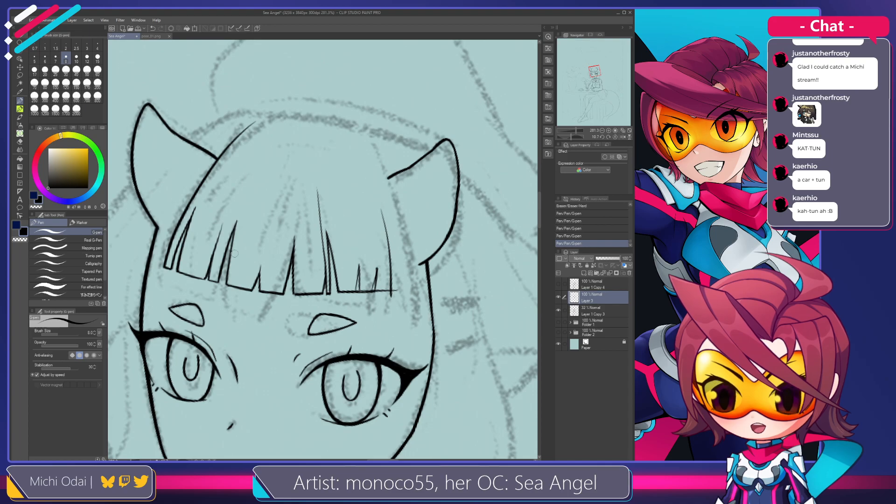
pyautogui.moveTo(267, 161); pyautogui.dragTo(245, 289)
pyautogui.hotkey('ctrl', 'z')
pyautogui.moveTo(292, 138)
pyautogui.mouseDown()
pyautogui.moveTo(243, 292)
pyautogui.moveTo(239, 260)
pyautogui.moveTo(241, 273)
pyautogui.moveTo(272, 177)
pyautogui.moveTo(256, 269)
pyautogui.mouseUp()
pyautogui.hotkey('ctrl', 'z')
pyautogui.hotkey('ctrl', 'z')
pyautogui.hotkey('ctrl', 'z')
pyautogui.hotkey('ctrl', 'z')
pyautogui.hotkey('ctrl', 'z')
pyautogui.hotkey('ctrl', 'z')
pyautogui.hotkey('ctrl', 'z')
pyautogui.moveTo(285, 140)
pyautogui.mouseDown()
pyautogui.moveTo(255, 269)
pyautogui.moveTo(278, 153)
pyautogui.moveTo(262, 294)
pyautogui.mouseUp()
pyautogui.hotkey('ctrl', 'z')
pyautogui.hotkey('ctrl', 'z')
pyautogui.hotkey('ctrl', 'z')
# Ink a long curved strand line from the upper bangs down the middle-left section, then clean its lower part with the hard eraser.
pyautogui.moveTo(290, 133)
pyautogui.mouseDown()
pyautogui.moveTo(262, 293)
pyautogui.moveTo(257, 247)
pyautogui.mouseUp()
pyautogui.press('e')
pyautogui.moveTo(259, 299); pyautogui.dragTo(256, 256)
pyautogui.moveTo(255, 225); pyautogui.dragTo(256, 261)
pyautogui.moveTo(256, 295); pyautogui.dragTo(255, 233)
# Ink a second long line beside the new strand down to the bangs' lower edge, forming a narrow tapered gap.
pyautogui.press('p')
pyautogui.moveTo(261, 191); pyautogui.dragTo(258, 294)
pyautogui.hotkey('ctrl', 'z')
pyautogui.moveTo(274, 162)
pyautogui.mouseDown()
pyautogui.moveTo(253, 251)
pyautogui.moveTo(259, 297)
pyautogui.mouseUp()
pyautogui.moveTo(260, 266); pyautogui.dragTo(260, 299)
pyautogui.press('e')
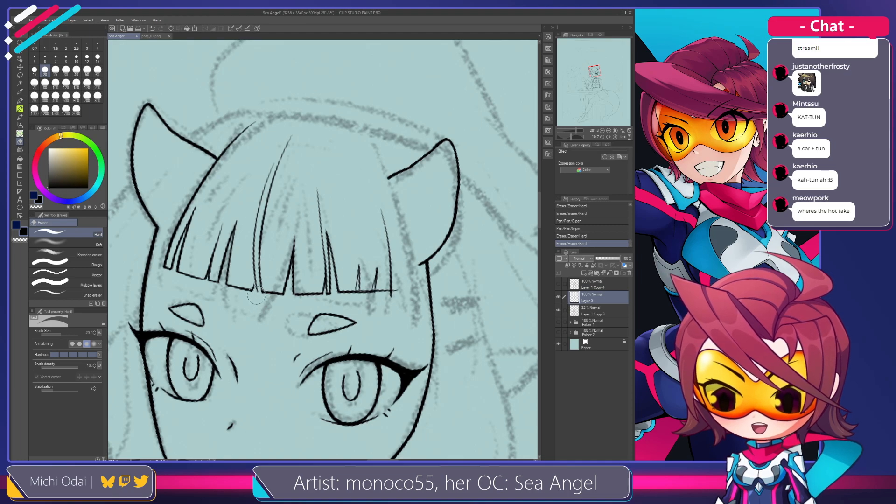
pyautogui.press('p')
pyautogui.moveTo(261, 297); pyautogui.dragTo(258, 291)
pyautogui.moveTo(256, 220); pyautogui.dragTo(255, 257)
pyautogui.hotkey('ctrl', 'z')
pyautogui.moveTo(267, 187); pyautogui.dragTo(255, 275)
pyautogui.hotkey('ctrl', 'z')
pyautogui.hotkey('ctrl', 'z')
pyautogui.press('e')
pyautogui.moveTo(265, 245)
pyautogui.mouseDown()
pyautogui.moveTo(253, 267)
pyautogui.moveTo(255, 294)
pyautogui.moveTo(268, 286)
pyautogui.mouseUp()
pyautogui.hotkey('ctrl', 'z')
pyautogui.hotkey('ctrl', 'z')
pyautogui.press('p')
pyautogui.press('e')
pyautogui.hotkey('ctrl', 'z')
pyautogui.press('p')
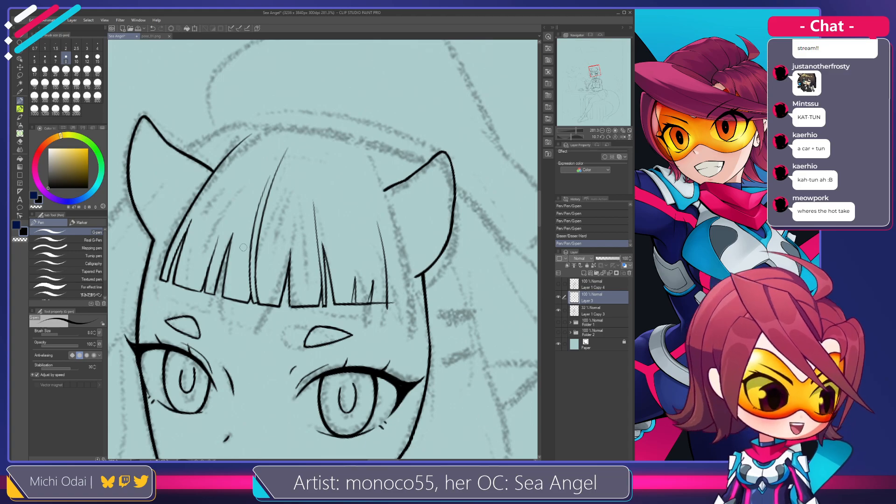
# Refine the lower ends of the middle strands with short G-pen strokes and the hard eraser.
pyautogui.moveTo(252, 298); pyautogui.dragTo(252, 273)
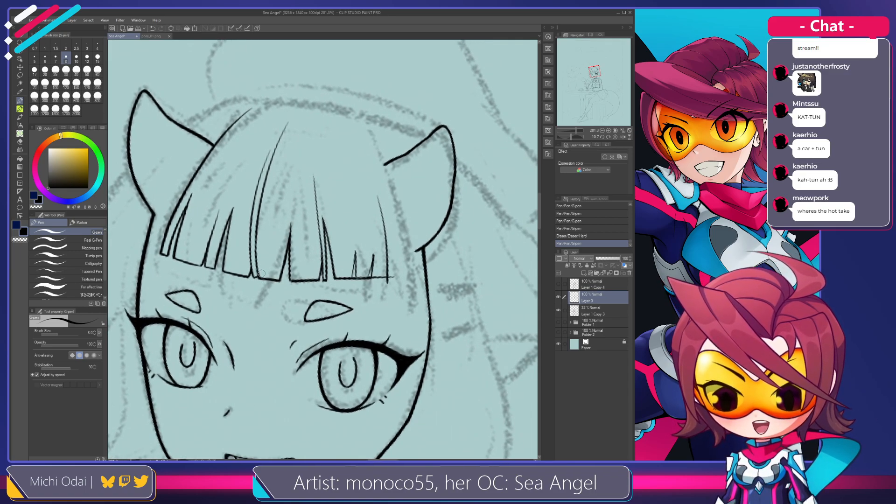
pyautogui.press('e')
pyautogui.moveTo(262, 272); pyautogui.dragTo(267, 280)
pyautogui.press('p')
pyautogui.press('e')
pyautogui.press('p')
pyautogui.moveTo(340, 239); pyautogui.dragTo(328, 275)
pyautogui.moveTo(266, 221); pyautogui.dragTo(274, 202)
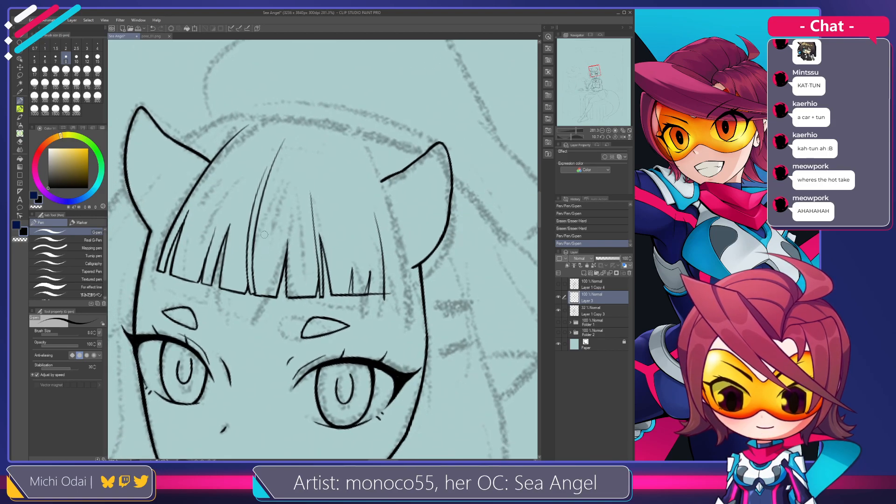
# Erase the faint upper tip and stray edges of the long middle-left strand line.
pyautogui.press('e')
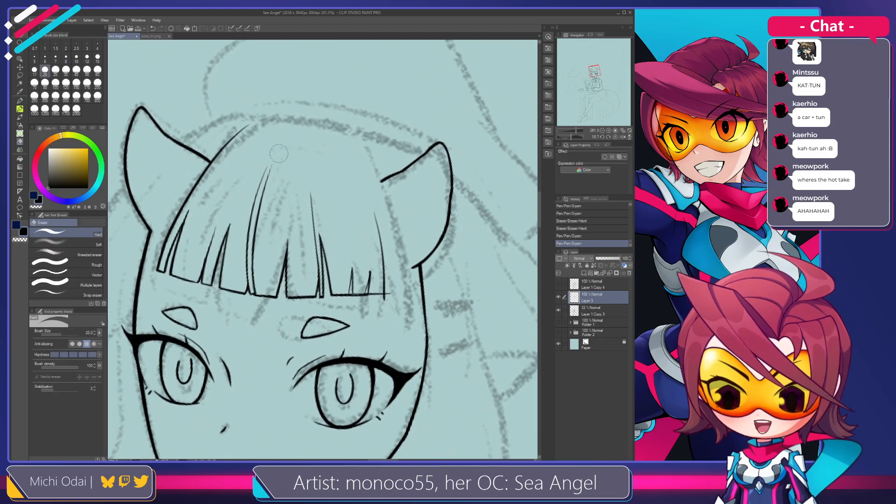
pyautogui.moveTo(262, 193)
pyautogui.mouseDown()
pyautogui.moveTo(257, 228)
pyautogui.moveTo(310, 177)
pyautogui.moveTo(274, 217)
pyautogui.moveTo(188, 198)
pyautogui.mouseUp()
pyautogui.moveTo(262, 229)
pyautogui.mouseDown()
pyautogui.moveTo(286, 251)
pyautogui.moveTo(268, 239)
pyautogui.moveTo(264, 262)
pyautogui.mouseUp()
pyautogui.press('p')
pyautogui.hotkey('ctrl', 'z')
pyautogui.moveTo(261, 231); pyautogui.dragTo(266, 261)
pyautogui.hotkey('ctrl', 'z')
pyautogui.hotkey('ctrl', 'z')
pyautogui.hotkey('ctrl', 'z')
pyautogui.moveTo(259, 224); pyautogui.dragTo(266, 256)
pyautogui.hotkey('ctrl', 'z')
pyautogui.moveTo(306, 204); pyautogui.dragTo(320, 292)
pyautogui.hotkey('ctrl', 'z')
pyautogui.moveTo(308, 198)
pyautogui.mouseDown()
pyautogui.moveTo(316, 308)
pyautogui.moveTo(315, 235)
pyautogui.moveTo(313, 301)
pyautogui.mouseUp()
pyautogui.hotkey('ctrl', 'z')
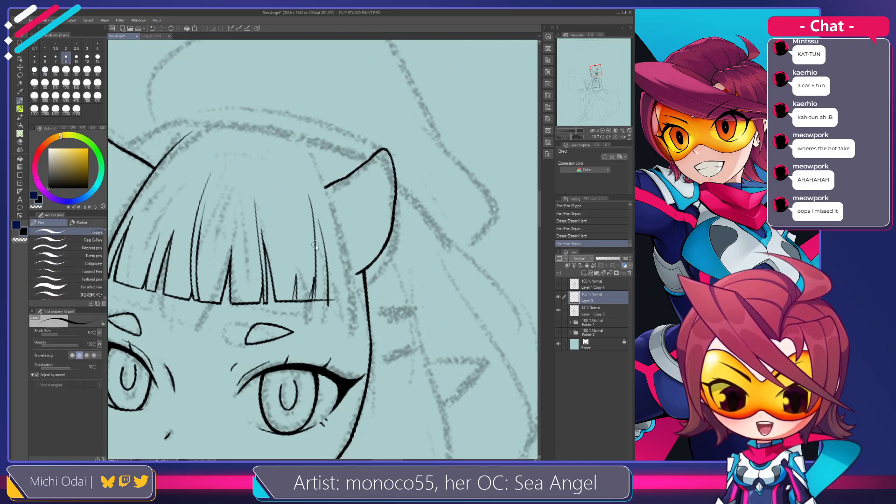
pyautogui.hotkey('ctrl', 'z')
# Erase the long outer right edge of the bangs and trim the short strand points beside it.
pyautogui.press('e')
pyautogui.moveTo(317, 213); pyautogui.dragTo(330, 303)
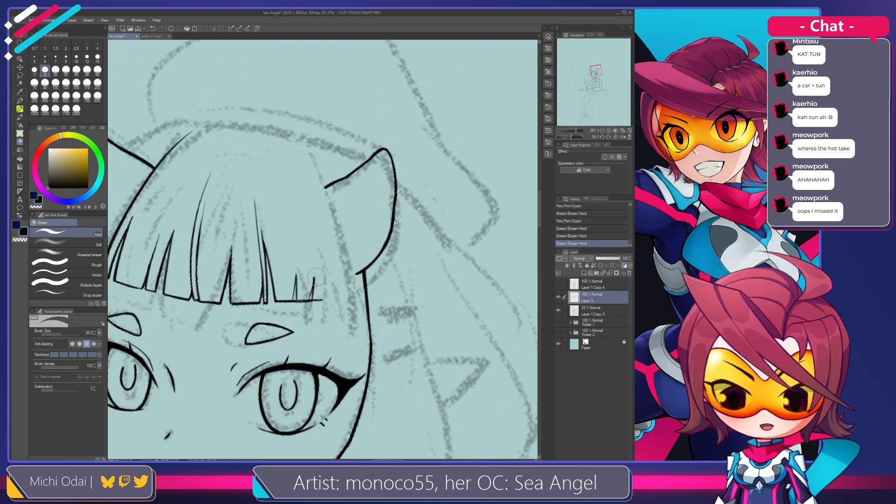
pyautogui.moveTo(312, 265)
pyautogui.mouseDown()
pyautogui.moveTo(317, 286)
pyautogui.moveTo(296, 301)
pyautogui.mouseUp()
pyautogui.press('p')
pyautogui.press('e')
pyautogui.moveTo(297, 305)
pyautogui.mouseDown()
pyautogui.moveTo(294, 281)
pyautogui.moveTo(296, 307)
pyautogui.moveTo(301, 294)
pyautogui.moveTo(308, 299)
pyautogui.mouseUp()
# Tidy the small notch at the bangs' lower right with alternating G-pen and hard eraser dabs.
pyautogui.press('p')
pyautogui.hotkey('ctrl', 'z')
pyautogui.press('e')
pyautogui.press('p')
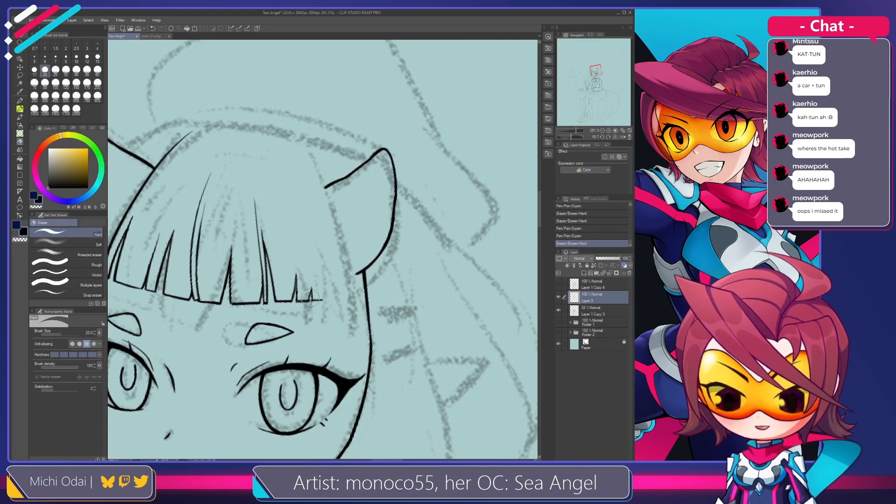
pyautogui.press('p')
pyautogui.click(308, 299)
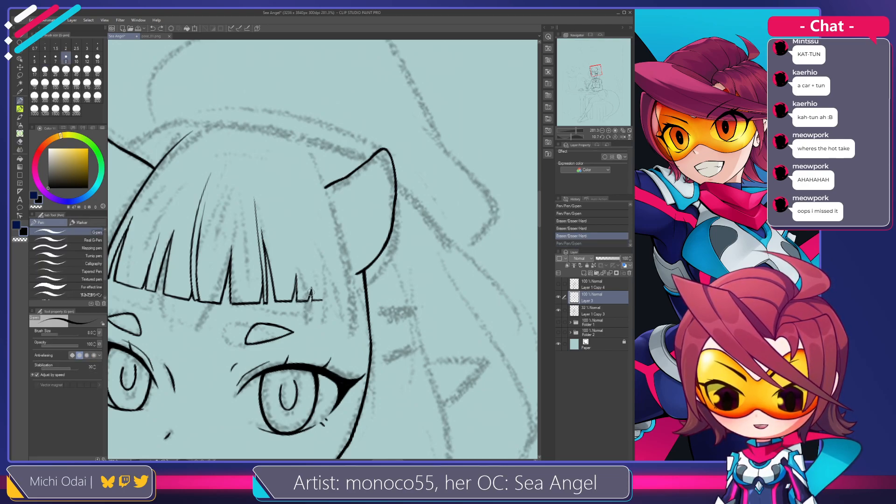
pyautogui.press('e')
pyautogui.click(308, 299)
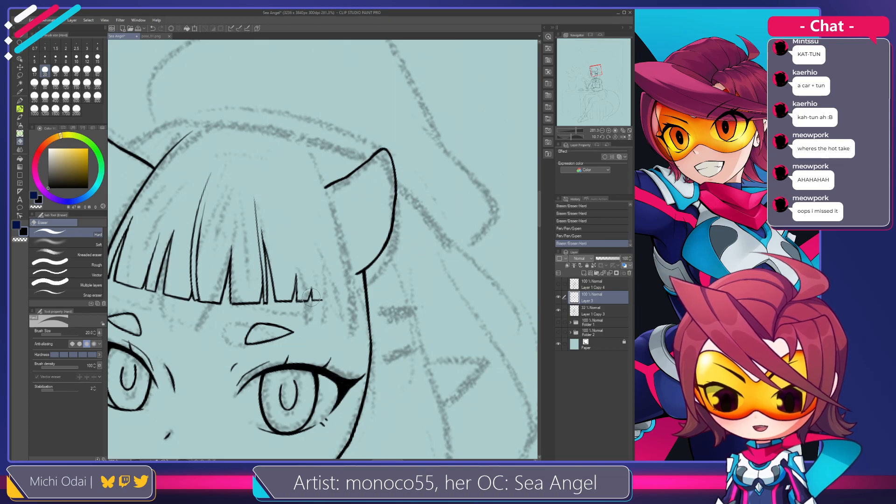
pyautogui.press('p')
pyautogui.click(312, 298)
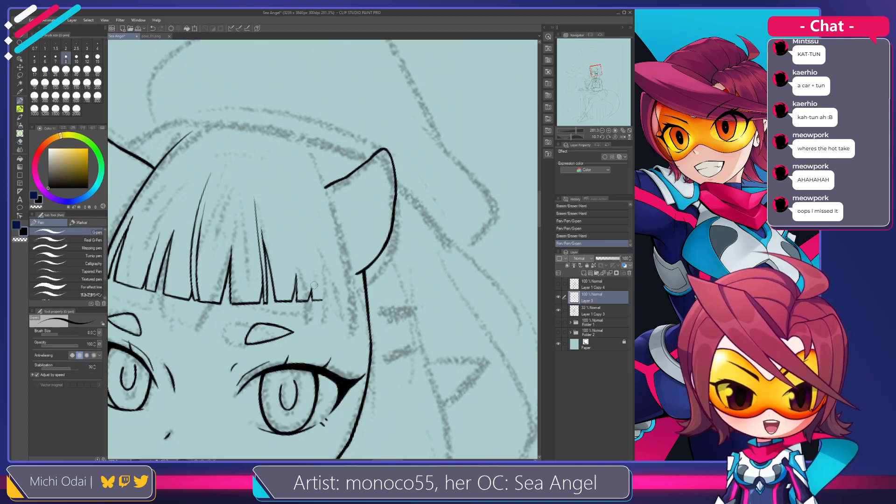
pyautogui.moveTo(311, 292)
pyautogui.mouseDown()
pyautogui.moveTo(318, 228)
pyautogui.moveTo(324, 301)
pyautogui.mouseUp()
pyautogui.hotkey('ctrl', 'z')
pyautogui.hotkey('ctrl', 'z')
pyautogui.hotkey('ctrl', 'z')
pyautogui.moveTo(322, 218); pyautogui.dragTo(323, 305)
pyautogui.hotkey('ctrl', 'z')
pyautogui.moveTo(320, 214); pyautogui.dragTo(323, 301)
pyautogui.hotkey('ctrl', 'z')
pyautogui.moveTo(266, 262)
pyautogui.mouseDown()
pyautogui.moveTo(290, 258)
pyautogui.moveTo(295, 283)
pyautogui.mouseUp()
pyautogui.press('e')
pyautogui.moveTo(288, 249); pyautogui.dragTo(293, 313)
pyautogui.hotkey('ctrl', 'z')
pyautogui.moveTo(287, 269); pyautogui.dragTo(292, 308)
pyautogui.hotkey('ctrl', 'z')
pyautogui.moveTo(286, 238); pyautogui.dragTo(296, 283)
pyautogui.hotkey('ctrl', 'z')
pyautogui.moveTo(342, 245)
pyautogui.mouseDown()
pyautogui.moveTo(319, 218)
pyautogui.moveTo(303, 251)
pyautogui.mouseUp()
pyautogui.press('p')
pyautogui.moveTo(307, 212); pyautogui.dragTo(299, 305)
pyautogui.hotkey('ctrl', 'z')
pyautogui.moveTo(306, 217)
pyautogui.mouseDown()
pyautogui.moveTo(298, 305)
pyautogui.moveTo(311, 260)
pyautogui.moveTo(301, 300)
pyautogui.mouseUp()
pyautogui.hotkey('ctrl', 'z')
pyautogui.hotkey('ctrl', 'z')
pyautogui.hotkey('ctrl', 'z')
# Ink a new outer right edge of the bangs, curving from the right horn's upper base down past its lower base.
pyautogui.moveTo(299, 188); pyautogui.dragTo(327, 313)
pyautogui.hotkey('ctrl', 'z')
pyautogui.moveTo(299, 186); pyautogui.dragTo(332, 321)
pyautogui.hotkey('ctrl', 'z')
pyautogui.moveTo(302, 185); pyautogui.dragTo(332, 321)
pyautogui.hotkey('ctrl', 'z')
pyautogui.moveTo(301, 186)
pyautogui.mouseDown()
pyautogui.moveTo(328, 264)
pyautogui.moveTo(333, 312)
pyautogui.mouseUp()
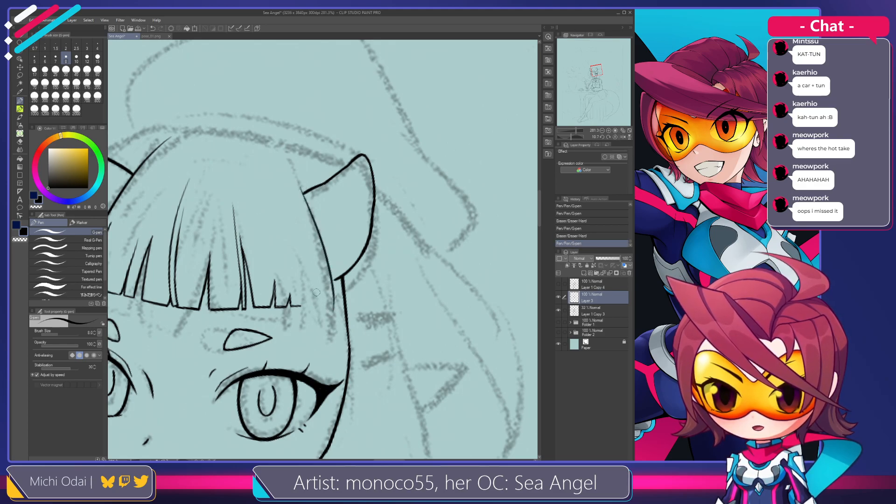
pyautogui.hotkey('ctrl', 'z')
pyautogui.moveTo(302, 186); pyautogui.dragTo(336, 311)
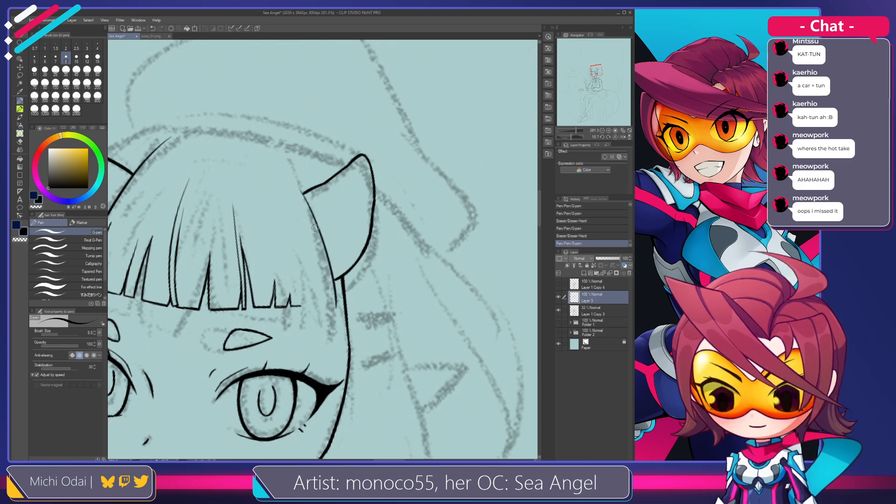
pyautogui.scroll(1, 309, 225)
pyautogui.hotkey('ctrl', 'z')
pyautogui.moveTo(300, 209); pyautogui.dragTo(315, 249)
pyautogui.hotkey('ctrl', 'z')
pyautogui.press('e')
pyautogui.moveTo(294, 205)
pyautogui.mouseDown()
pyautogui.moveTo(318, 247)
pyautogui.moveTo(291, 252)
pyautogui.moveTo(332, 285)
pyautogui.moveTo(357, 249)
pyautogui.moveTo(352, 267)
pyautogui.mouseUp()
pyautogui.hotkey('ctrl', 'z')
pyautogui.press('p')
pyautogui.hotkey('ctrl', 'z')
pyautogui.hotkey('ctrl', 'z')
pyautogui.hotkey('ctrl', 'z')
pyautogui.hotkey('ctrl', 'z')
pyautogui.hotkey('ctrl', 'z')
pyautogui.hotkey('ctrl', 'z')
# Clean the bangs' outer edge along the right horn's base with the hard eraser and re-ink that segment in a rotated view.
pyautogui.press('r')
pyautogui.hotkey('ctrl', 'z')
pyautogui.press('e')
pyautogui.moveTo(298, 244)
pyautogui.mouseDown()
pyautogui.moveTo(311, 172)
pyautogui.moveTo(305, 185)
pyautogui.mouseUp()
pyautogui.moveTo(289, 263)
pyautogui.mouseDown()
pyautogui.moveTo(297, 198)
pyautogui.moveTo(287, 239)
pyautogui.mouseUp()
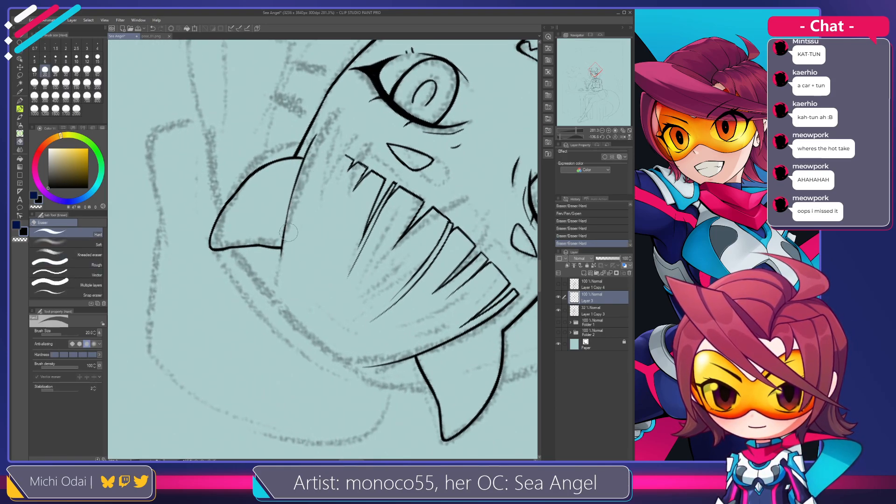
pyautogui.press('p')
pyautogui.moveTo(299, 167)
pyautogui.mouseDown()
pyautogui.moveTo(283, 245)
pyautogui.moveTo(297, 174)
pyautogui.moveTo(282, 238)
pyautogui.mouseUp()
pyautogui.hotkey('ctrl', 'z')
pyautogui.hotkey('ctrl', 'z')
pyautogui.hotkey('ctrl', 'z')
pyautogui.moveTo(299, 172); pyautogui.dragTo(285, 227)
pyautogui.press('r')
pyautogui.moveTo(325, 189)
pyautogui.mouseDown()
pyautogui.moveTo(379, 255)
pyautogui.moveTo(344, 302)
pyautogui.moveTo(387, 242)
pyautogui.moveTo(321, 188)
pyautogui.moveTo(327, 199)
pyautogui.mouseUp()
pyautogui.press('p')
pyautogui.hotkey('ctrl', 'z')
pyautogui.hotkey('ctrl', 'z')
pyautogui.moveTo(343, 307)
pyautogui.mouseDown()
pyautogui.moveTo(325, 268)
pyautogui.moveTo(395, 264)
pyautogui.moveTo(350, 268)
pyautogui.mouseUp()
pyautogui.hotkey('ctrl', 'z')
pyautogui.press('e')
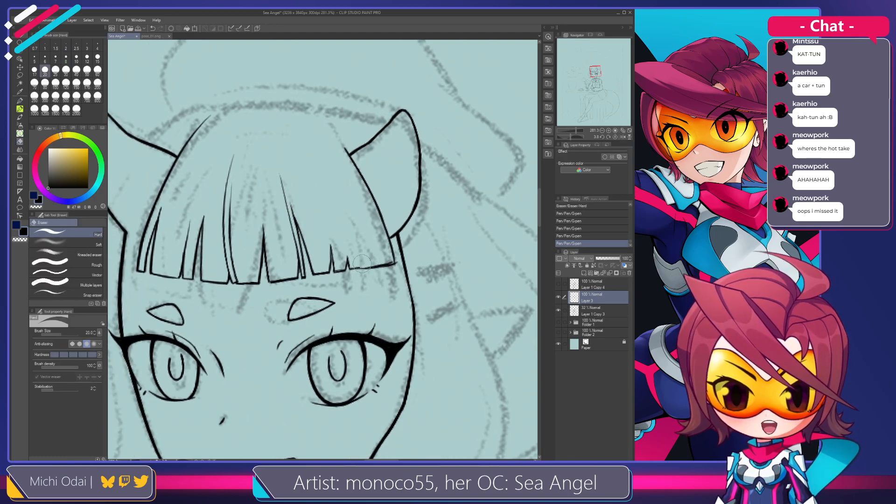
pyautogui.moveTo(383, 260)
pyautogui.mouseDown()
pyautogui.moveTo(396, 261)
pyautogui.moveTo(371, 267)
pyautogui.moveTo(347, 208)
pyautogui.moveTo(366, 249)
pyautogui.mouseUp()
pyautogui.press('p')
pyautogui.hotkey('ctrl', 'z')
pyautogui.hotkey('ctrl', 'z')
pyautogui.hotkey('ctrl', 'z')
# Touch up the lower end of the bangs' outer right edge with short G-pen strokes and the hard eraser.
pyautogui.moveTo(346, 203); pyautogui.dragTo(366, 245)
pyautogui.hotkey('ctrl', 'z')
pyautogui.moveTo(346, 205); pyautogui.dragTo(363, 231)
pyautogui.moveTo(372, 276); pyautogui.dragTo(341, 240)
pyautogui.press('e')
pyautogui.moveTo(321, 190)
pyautogui.mouseDown()
pyautogui.moveTo(341, 273)
pyautogui.moveTo(343, 233)
pyautogui.mouseUp()
pyautogui.press('p')
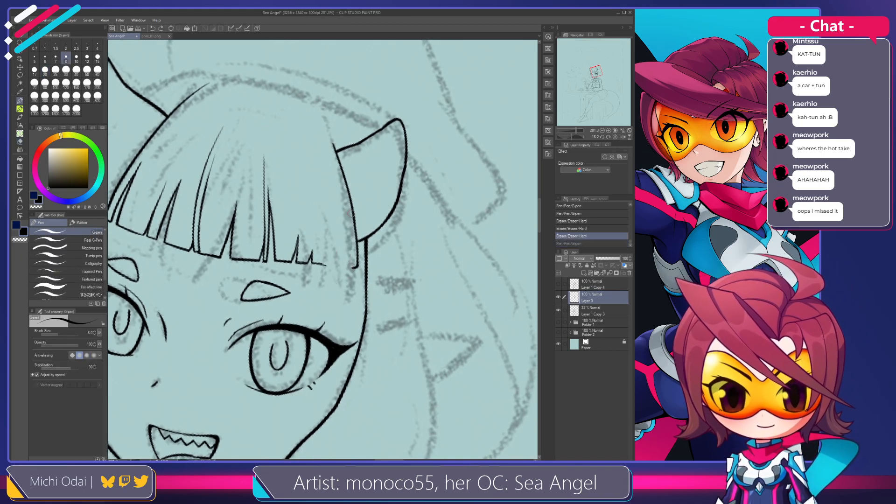
# Clean the area inside the bangs' rightmost strand, beside the horn base, with the hard eraser.
pyautogui.press('e')
pyautogui.moveTo(347, 184); pyautogui.dragTo(347, 213)
pyautogui.hotkey('ctrl', 'z')
pyautogui.moveTo(339, 181)
pyautogui.mouseDown()
pyautogui.moveTo(356, 251)
pyautogui.moveTo(336, 171)
pyautogui.moveTo(353, 253)
pyautogui.mouseUp()
pyautogui.hotkey('ctrl', 'z')
pyautogui.hotkey('ctrl', 'z')
pyautogui.moveTo(346, 217); pyautogui.dragTo(350, 251)
# Try several G-pen strokes for the inner line of the bangs' rightmost strand.
pyautogui.press('p')
pyautogui.moveTo(345, 182); pyautogui.dragTo(358, 240)
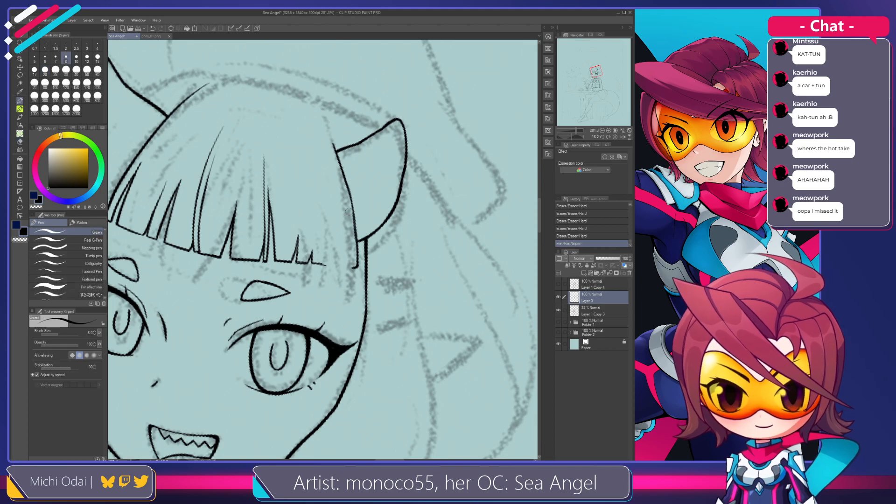
pyautogui.hotkey('ctrl', 'z')
pyautogui.hotkey('ctrl', 'z')
pyautogui.moveTo(345, 182); pyautogui.dragTo(358, 240)
pyautogui.hotkey('ctrl', 'z')
pyautogui.moveTo(351, 202)
pyautogui.mouseDown()
pyautogui.moveTo(358, 256)
pyautogui.moveTo(342, 215)
pyautogui.moveTo(346, 246)
pyautogui.mouseUp()
pyautogui.hotkey('ctrl', 'z')
pyautogui.moveTo(337, 181); pyautogui.dragTo(350, 252)
pyautogui.hotkey('ctrl', 'z')
pyautogui.moveTo(341, 193); pyautogui.dragTo(349, 259)
pyautogui.hotkey('ctrl', 'z')
pyautogui.moveTo(325, 164); pyautogui.dragTo(344, 257)
pyautogui.hotkey('ctrl', 'z')
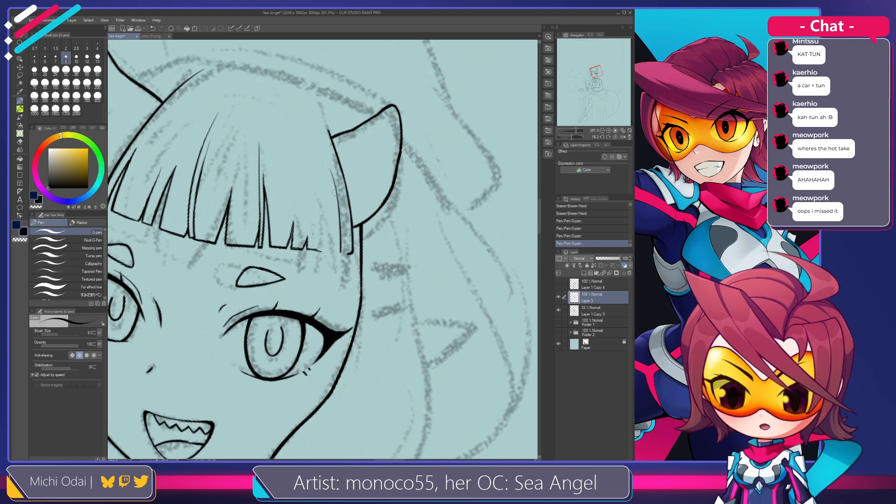
pyautogui.hotkey('ctrl', 'z')
pyautogui.moveTo(330, 168); pyautogui.dragTo(344, 255)
pyautogui.hotkey('ctrl', 'z')
pyautogui.moveTo(329, 168); pyautogui.dragTo(344, 258)
pyautogui.hotkey('ctrl', 'z')
# Ink the inner line of the bangs' rightmost strand down to its tip in a rotated view, trimming with the hard eraser.
pyautogui.press('r')
pyautogui.moveTo(339, 224); pyautogui.dragTo(266, 266)
pyautogui.press('e')
pyautogui.moveTo(297, 235)
pyautogui.mouseDown()
pyautogui.moveTo(243, 301)
pyautogui.moveTo(278, 242)
pyautogui.moveTo(303, 253)
pyautogui.moveTo(315, 235)
pyautogui.moveTo(272, 286)
pyautogui.mouseUp()
pyautogui.press('p')
pyautogui.hotkey('ctrl', 'z')
pyautogui.hotkey('ctrl', 'z')
pyautogui.moveTo(312, 224)
pyautogui.mouseDown()
pyautogui.moveTo(315, 247)
pyautogui.moveTo(282, 274)
pyautogui.mouseUp()
pyautogui.hotkey('ctrl', 'z')
pyautogui.press('r')
pyautogui.moveTo(322, 234)
pyautogui.mouseDown()
pyautogui.moveTo(357, 260)
pyautogui.moveTo(360, 237)
pyautogui.moveTo(380, 225)
pyautogui.moveTo(353, 237)
pyautogui.moveTo(352, 252)
pyautogui.moveTo(315, 267)
pyautogui.moveTo(300, 250)
pyautogui.moveTo(319, 204)
pyautogui.moveTo(295, 281)
pyautogui.mouseUp()
pyautogui.press('e')
pyautogui.press('p')
pyautogui.hotkey('ctrl', 'z')
pyautogui.hotkey('ctrl', 'z')
pyautogui.hotkey('ctrl', 'z')
pyautogui.press('r')
pyautogui.hotkey('ctrl', 'z')
pyautogui.hotkey('ctrl', 'z')
pyautogui.moveTo(319, 176); pyautogui.dragTo(295, 279)
pyautogui.hotkey('ctrl', 'z')
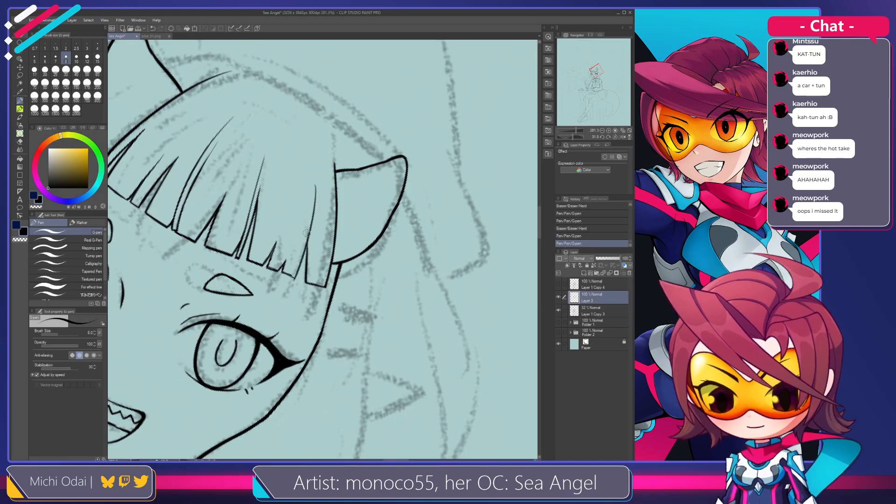
# Tidy the notches at the bangs' lower right with the hard eraser and re-ink their bottom edge.
pyautogui.press('r')
pyautogui.moveTo(313, 185)
pyautogui.mouseDown()
pyautogui.moveTo(289, 192)
pyautogui.moveTo(302, 262)
pyautogui.mouseUp()
pyautogui.press('e')
pyautogui.press('p')
pyautogui.press('e')
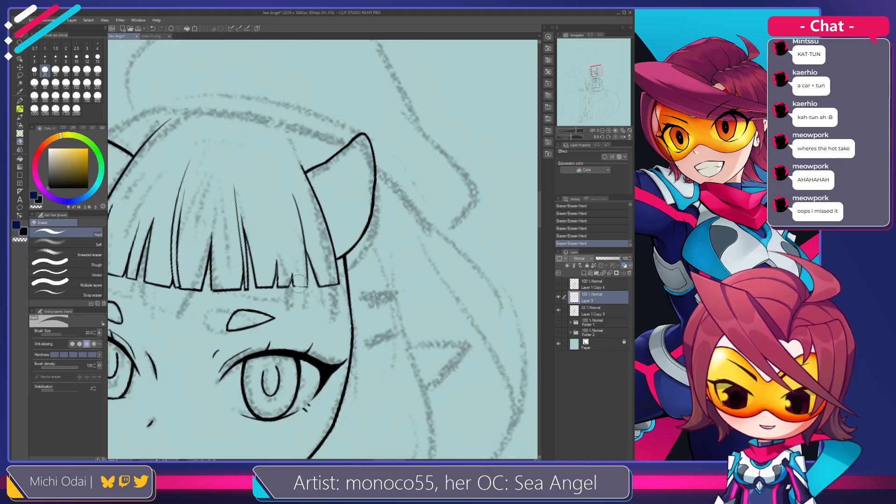
pyautogui.press('p')
pyautogui.hotkey('ctrl', 'z')
pyautogui.moveTo(295, 286)
pyautogui.mouseDown()
pyautogui.moveTo(308, 286)
pyautogui.moveTo(293, 287)
pyautogui.moveTo(296, 297)
pyautogui.moveTo(310, 298)
pyautogui.moveTo(307, 285)
pyautogui.moveTo(336, 306)
pyautogui.moveTo(307, 273)
pyautogui.moveTo(314, 293)
pyautogui.mouseUp()
pyautogui.hotkey('ctrl', 'z')
pyautogui.press('e')
pyautogui.press('p')
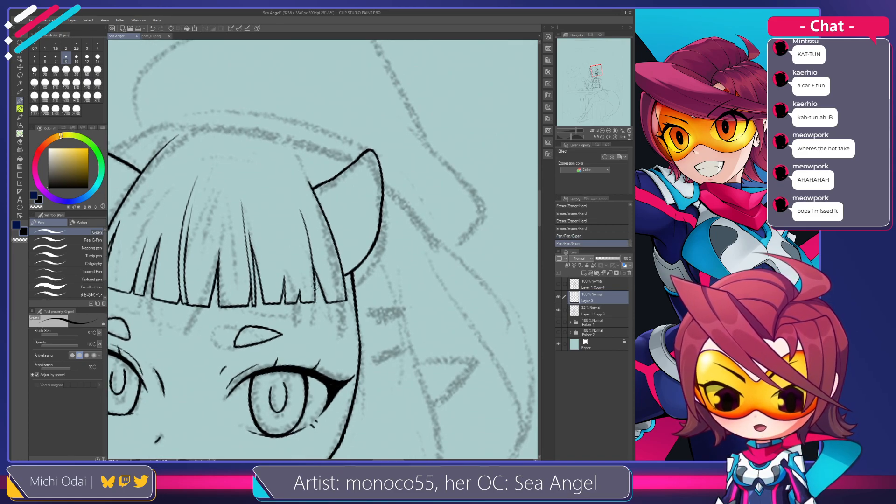
# Touch up the strand lines on the right half of the bangs with short G-pen strokes, undoing the unwanted ones.
pyautogui.moveTo(298, 260); pyautogui.dragTo(382, 266)
pyautogui.moveTo(244, 247)
pyautogui.mouseDown()
pyautogui.moveTo(234, 275)
pyautogui.moveTo(261, 276)
pyautogui.moveTo(236, 263)
pyautogui.mouseUp()
pyautogui.moveTo(382, 278)
pyautogui.mouseDown()
pyautogui.moveTo(297, 254)
pyautogui.moveTo(300, 269)
pyautogui.mouseUp()
pyautogui.hotkey('ctrl', 'z')
pyautogui.hotkey('ctrl', 'z')
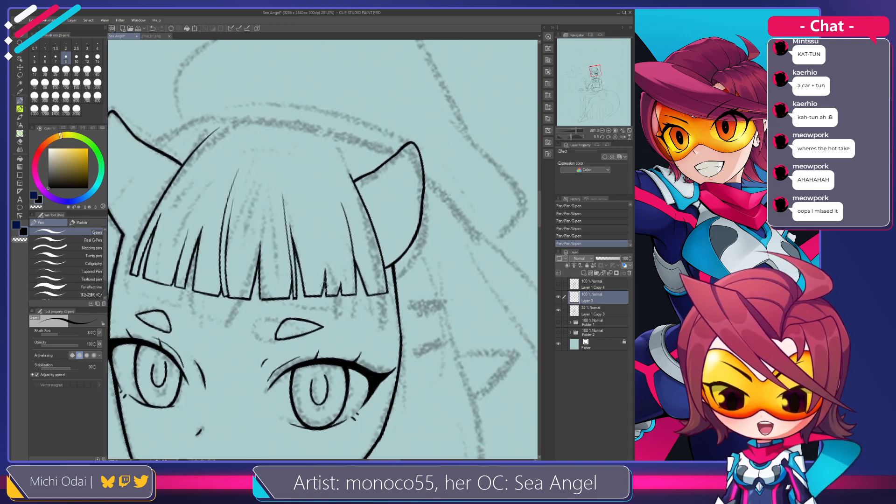
pyautogui.hotkey('ctrl', 'z')
pyautogui.moveTo(341, 286)
pyautogui.mouseDown()
pyautogui.moveTo(342, 296)
pyautogui.moveTo(311, 284)
pyautogui.moveTo(319, 295)
pyautogui.mouseUp()
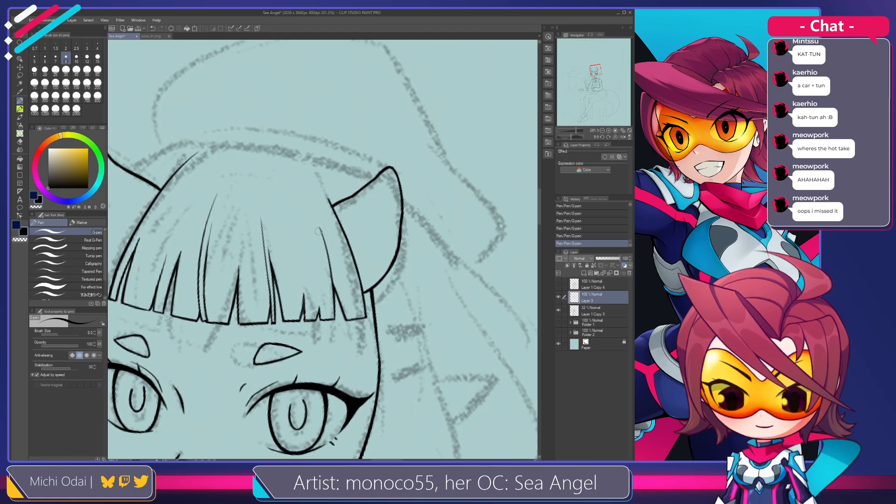
pyautogui.moveTo(270, 229); pyautogui.dragTo(302, 245)
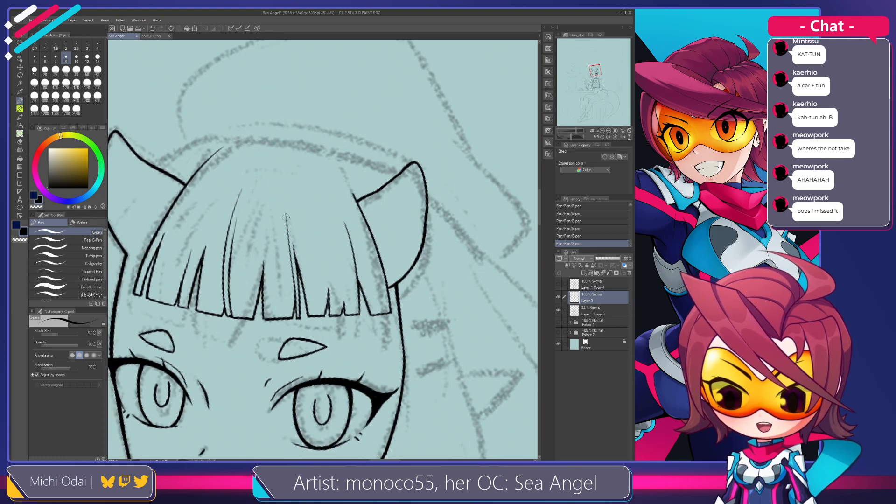
# Thin the long strand line right of the bangs' center with the hard eraser and re-ink it with the G-pen.
pyautogui.press('e')
pyautogui.moveTo(294, 231); pyautogui.dragTo(295, 304)
pyautogui.hotkey('ctrl', 'z')
pyautogui.moveTo(293, 254)
pyautogui.mouseDown()
pyautogui.moveTo(295, 286)
pyautogui.moveTo(294, 276)
pyautogui.mouseUp()
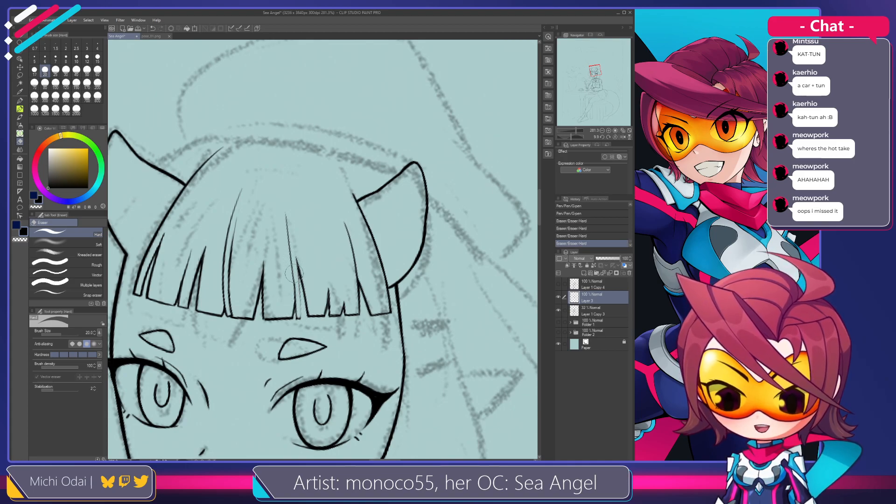
pyautogui.press('p')
pyautogui.hotkey('ctrl', 'z')
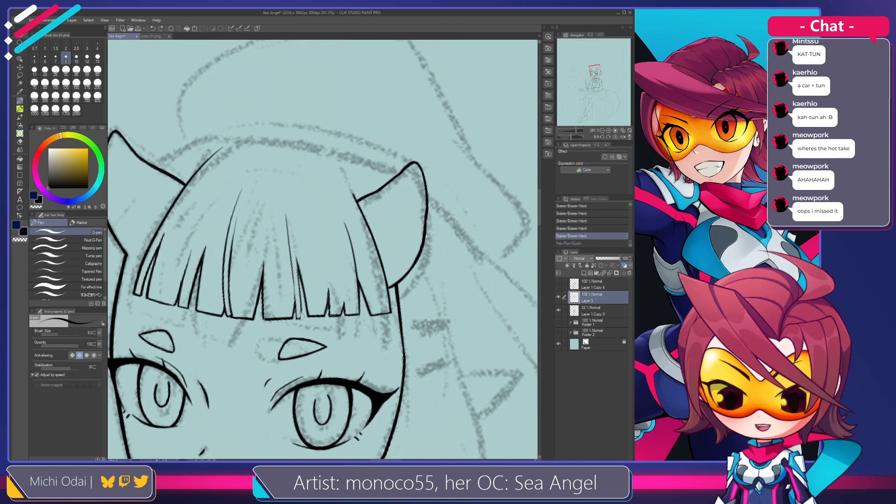
pyautogui.hotkey('ctrl', 'y')
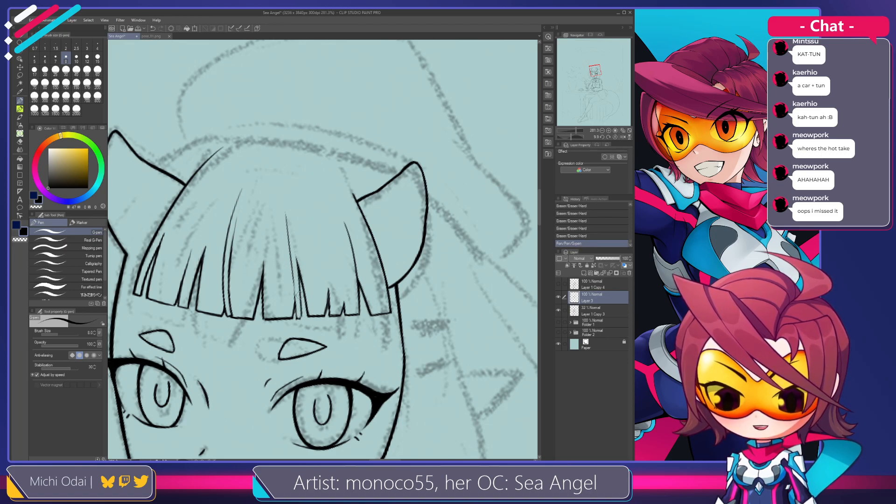
# Clean the lower tip of the strand right of the bangs' center with eraser dabs and refine its line with the G-pen.
pyautogui.press('e')
pyautogui.click(299, 312)
pyautogui.moveTo(301, 318); pyautogui.dragTo(301, 312)
pyautogui.press('p')
pyautogui.moveTo(298, 280); pyautogui.dragTo(303, 318)
pyautogui.hotkey('ctrl', 'z')
pyautogui.moveTo(299, 282)
pyautogui.mouseDown()
pyautogui.moveTo(302, 318)
pyautogui.moveTo(287, 215)
pyautogui.mouseUp()
pyautogui.hotkey('ctrl', 'z')
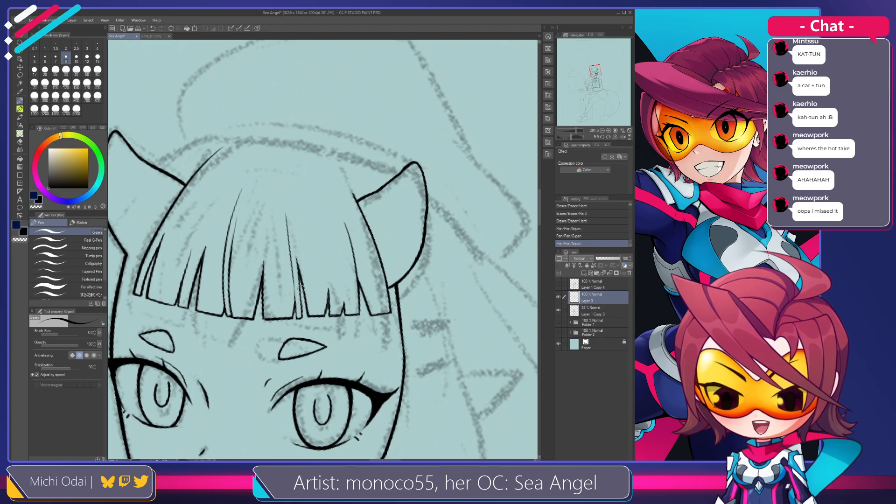
pyautogui.hotkey('ctrl', 'z')
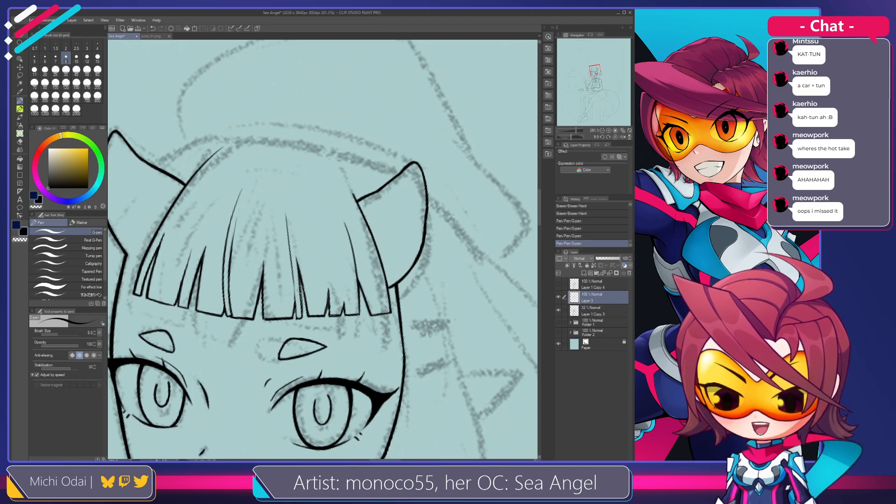
pyautogui.hotkey('ctrl', 'y')
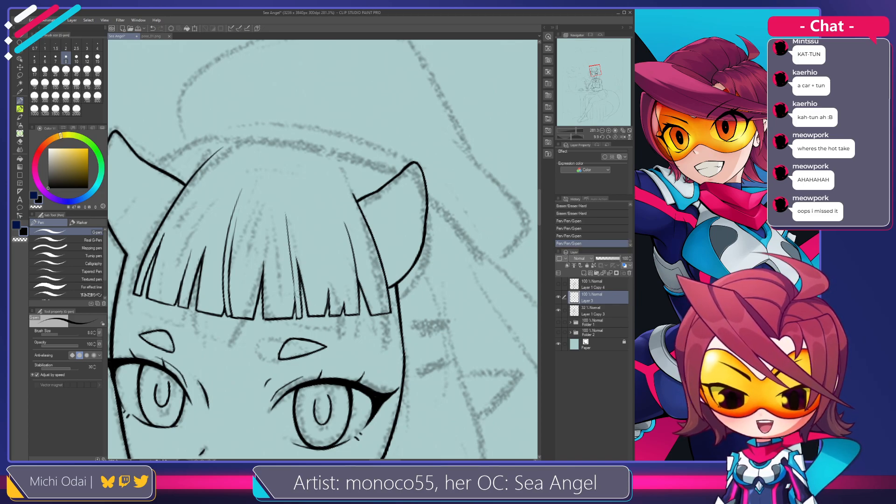
pyautogui.moveTo(302, 288)
pyautogui.mouseDown()
pyautogui.moveTo(299, 311)
pyautogui.moveTo(300, 290)
pyautogui.mouseUp()
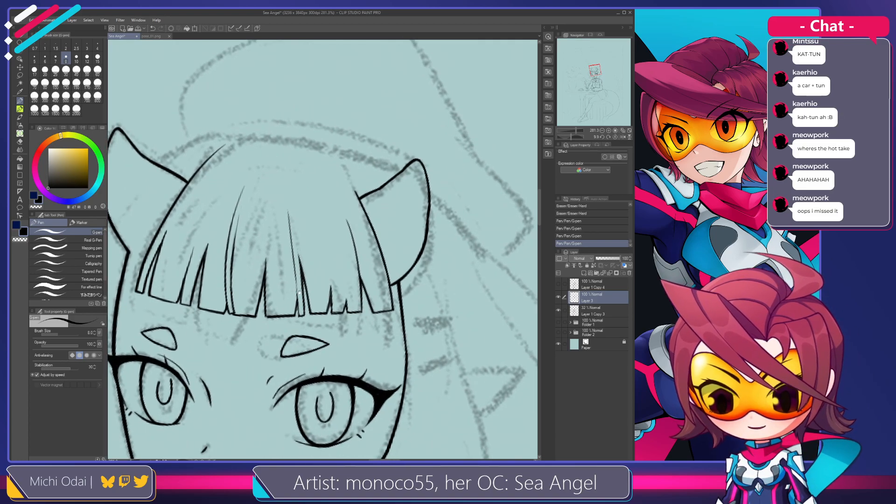
pyautogui.moveTo(311, 255); pyautogui.dragTo(309, 263)
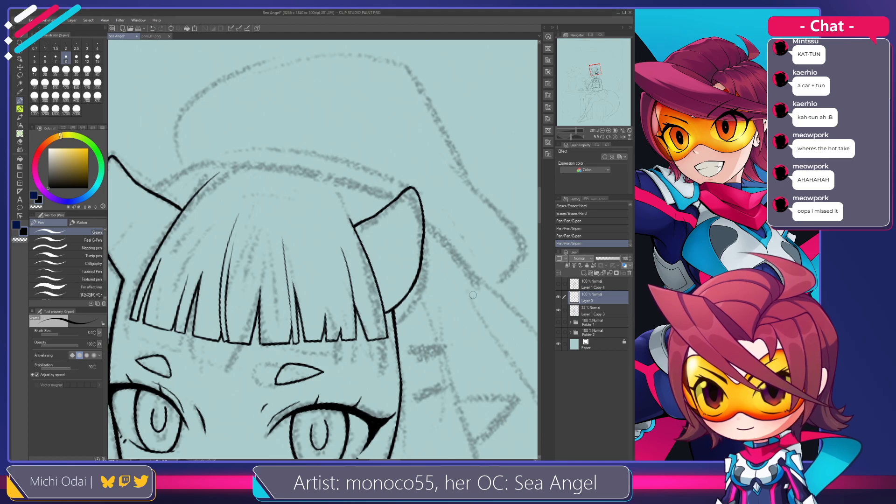
pyautogui.moveTo(359, 277); pyautogui.dragTo(344, 258)
pyautogui.moveTo(337, 254); pyautogui.dragTo(316, 253)
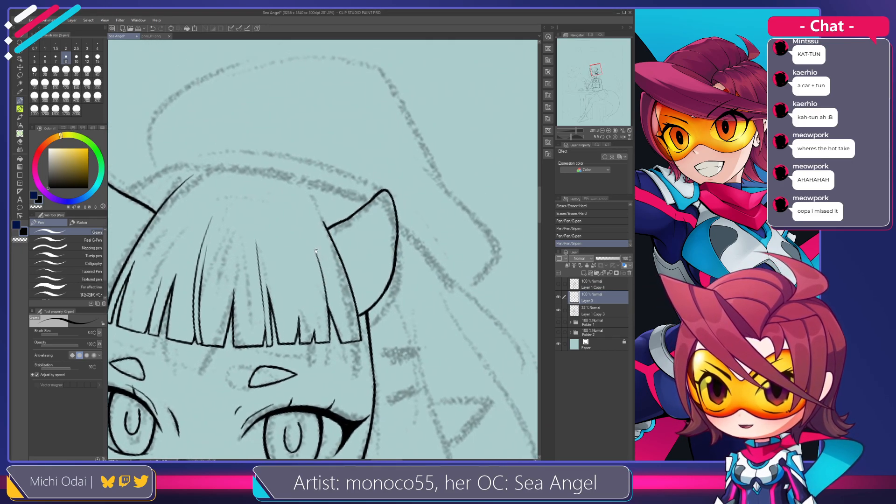
pyautogui.moveTo(310, 189)
pyautogui.mouseDown()
pyautogui.moveTo(346, 210)
pyautogui.moveTo(348, 272)
pyautogui.mouseUp()
pyautogui.hotkey('ctrl', 'z')
pyautogui.moveTo(314, 198); pyautogui.dragTo(344, 259)
pyautogui.hotkey('ctrl', 'z')
# Hide the rough sketch layer Layer 1 Copy 3 and mirror the canvas view horizontally to check the face's line art.
pyautogui.moveTo(281, 457); pyautogui.dragTo(431, 216)
pyautogui.scroll(-5, 431, 216)
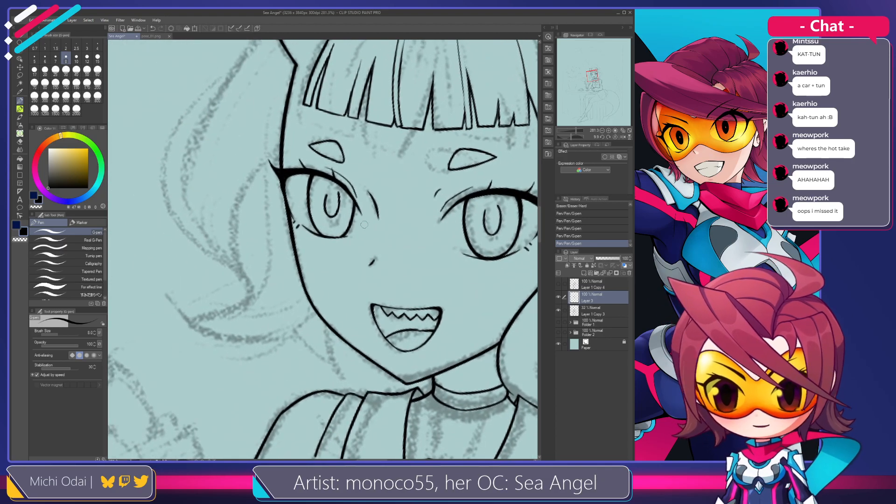
pyautogui.moveTo(351, 234); pyautogui.dragTo(306, 221)
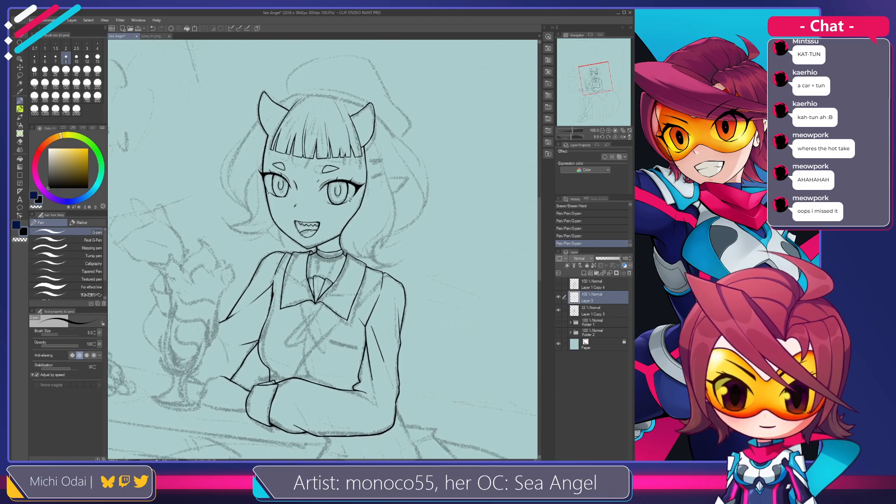
pyautogui.scroll(4, 335, 140)
pyautogui.press('r')
pyautogui.moveTo(334, 140); pyautogui.dragTo(316, 140)
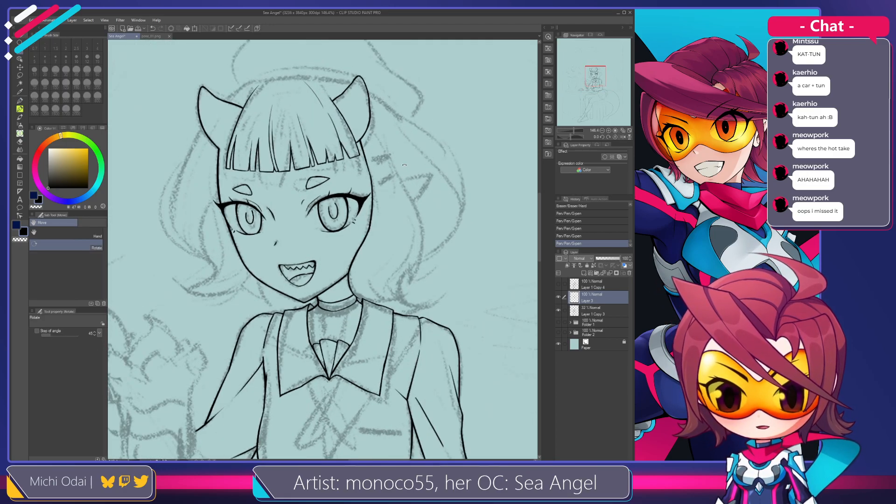
pyautogui.click(559, 311)
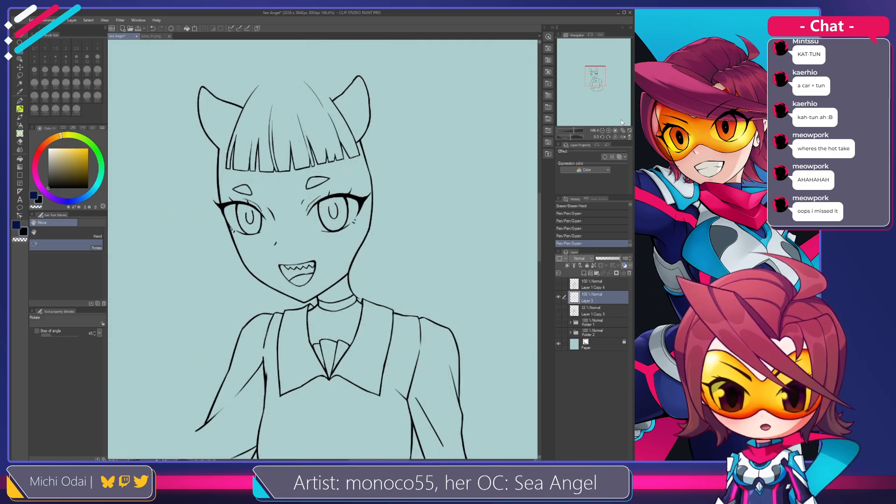
pyautogui.click(622, 138)
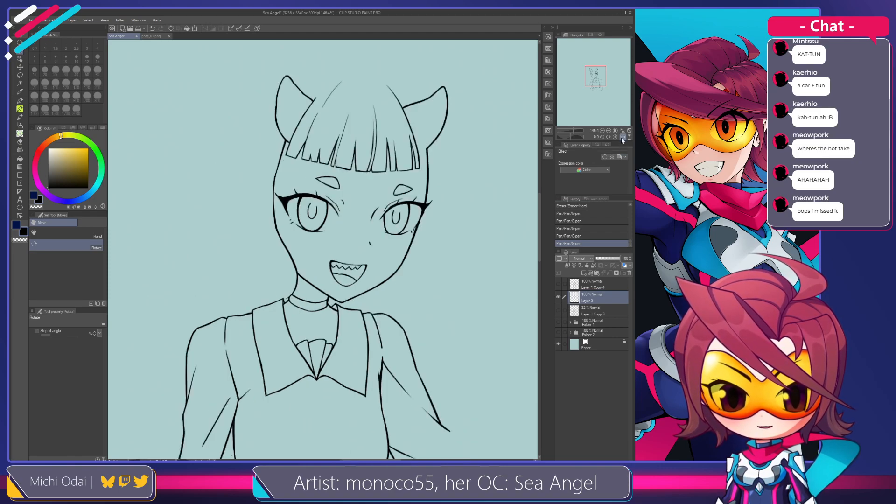
pyautogui.scroll(2, 398, 218)
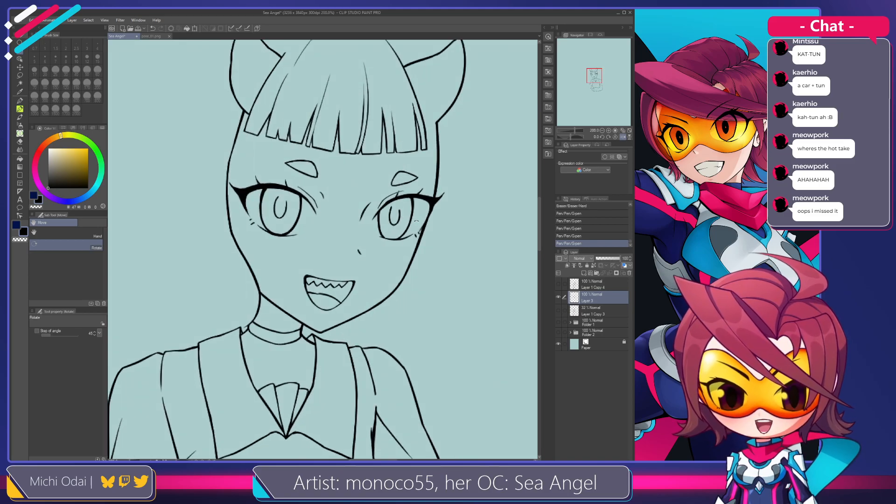
pyautogui.moveTo(363, 171); pyautogui.dragTo(326, 195)
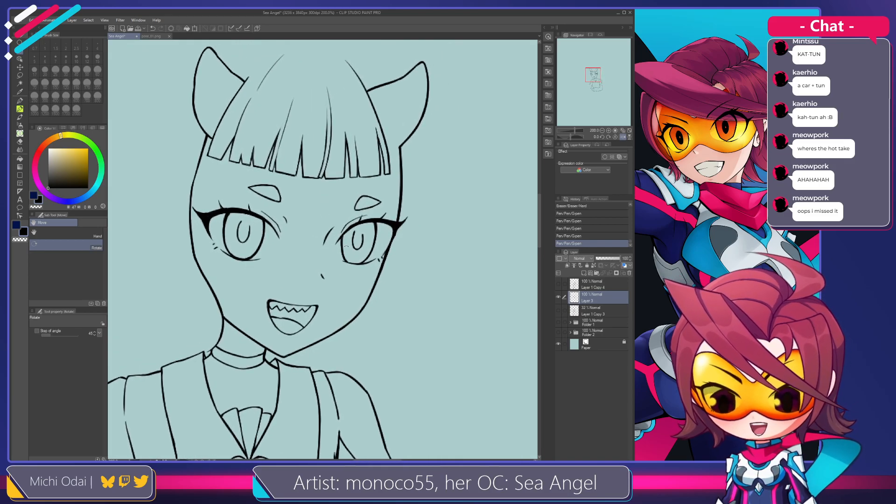
pyautogui.press('m')
pyautogui.moveTo(382, 262)
pyautogui.mouseDown()
pyautogui.moveTo(415, 234)
pyautogui.moveTo(418, 207)
pyautogui.moveTo(325, 221)
pyautogui.moveTo(310, 260)
pyautogui.moveTo(360, 282)
pyautogui.mouseUp()
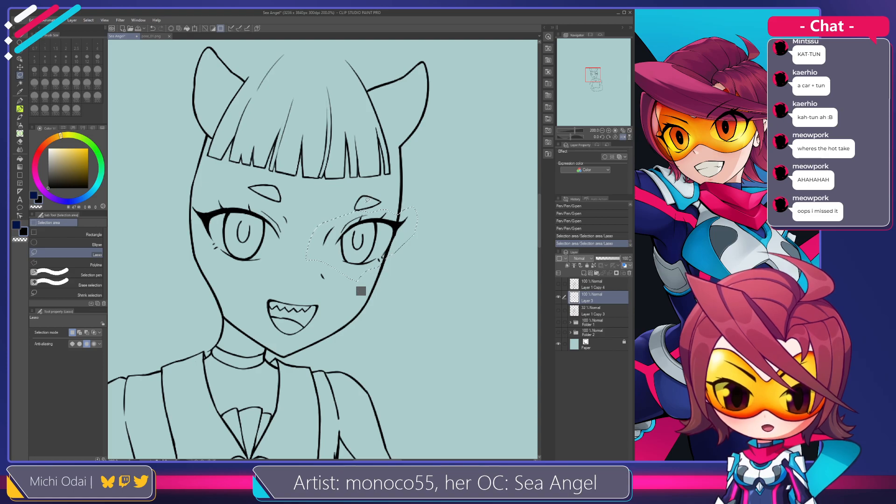
pyautogui.moveTo(378, 208)
pyautogui.mouseDown()
pyautogui.moveTo(335, 230)
pyautogui.moveTo(335, 214)
pyautogui.moveTo(317, 259)
pyautogui.mouseUp()
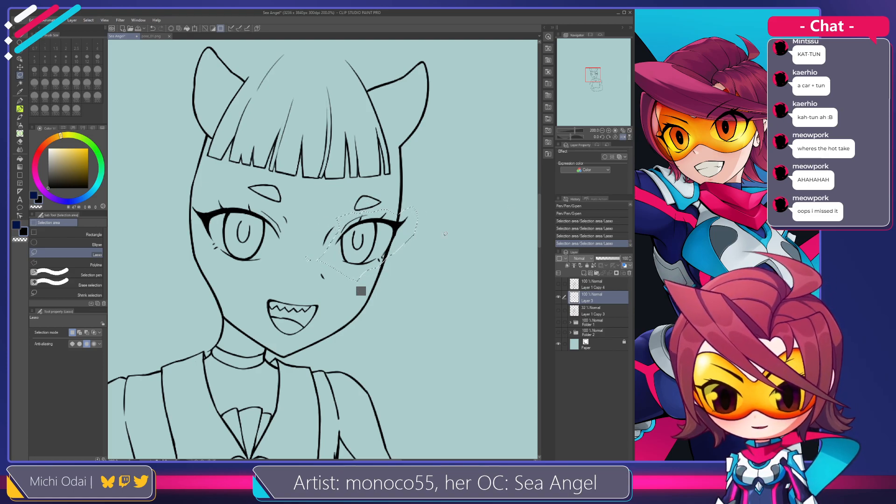
pyautogui.hotkey('ctrl', '+')
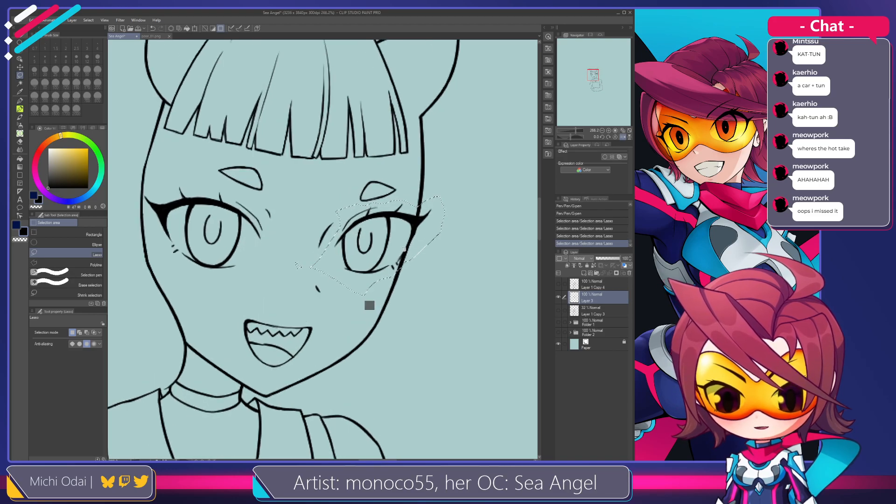
pyautogui.hotkey('ctrl', 'd')
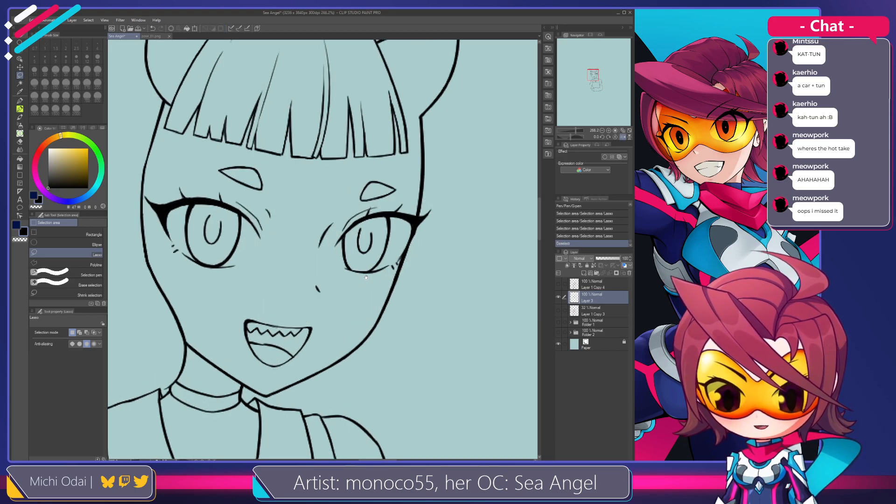
# Lasso the iris and pupil of the eye on the mirrored view's right, nudge them slightly downward, and deselect.
pyautogui.moveTo(366, 278); pyautogui.dragTo(351, 270)
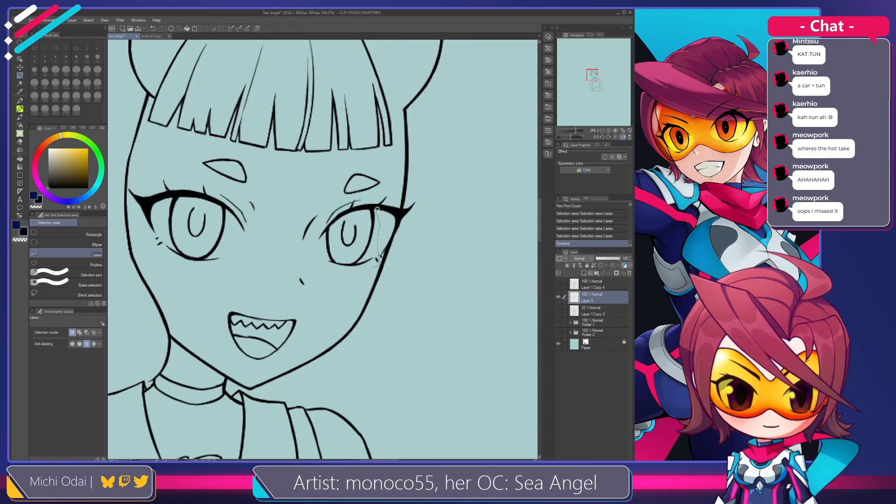
pyautogui.moveTo(365, 230)
pyautogui.mouseDown()
pyautogui.moveTo(379, 208)
pyautogui.moveTo(362, 221)
pyautogui.moveTo(359, 251)
pyautogui.moveTo(376, 234)
pyautogui.moveTo(364, 219)
pyautogui.mouseUp()
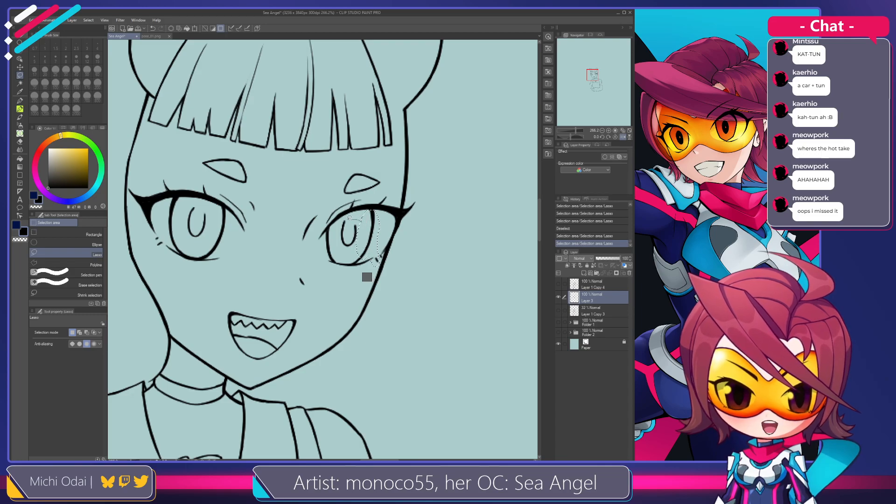
pyautogui.moveTo(367, 276); pyautogui.dragTo(349, 286)
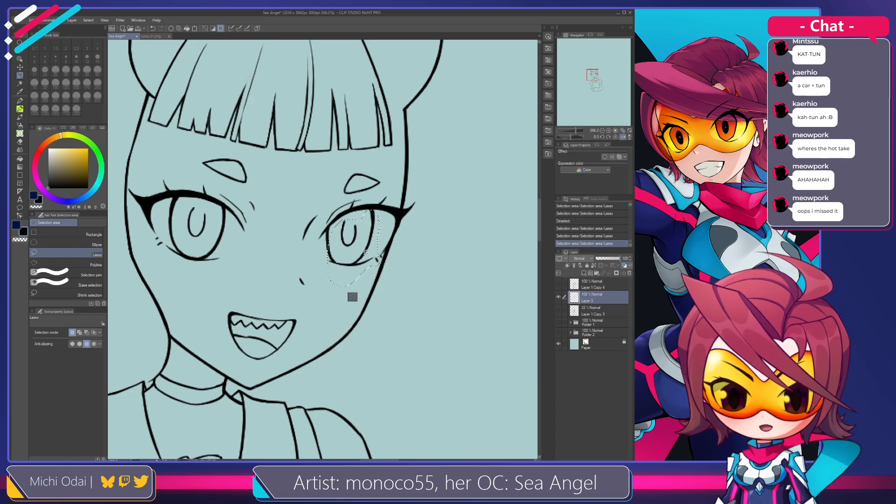
pyautogui.moveTo(334, 233)
pyautogui.mouseDown()
pyautogui.moveTo(322, 245)
pyautogui.moveTo(348, 265)
pyautogui.moveTo(327, 235)
pyautogui.moveTo(335, 232)
pyautogui.moveTo(324, 242)
pyautogui.moveTo(334, 229)
pyautogui.moveTo(368, 244)
pyautogui.mouseUp()
pyautogui.press('k')
pyautogui.hotkey('ctrl', 'd')
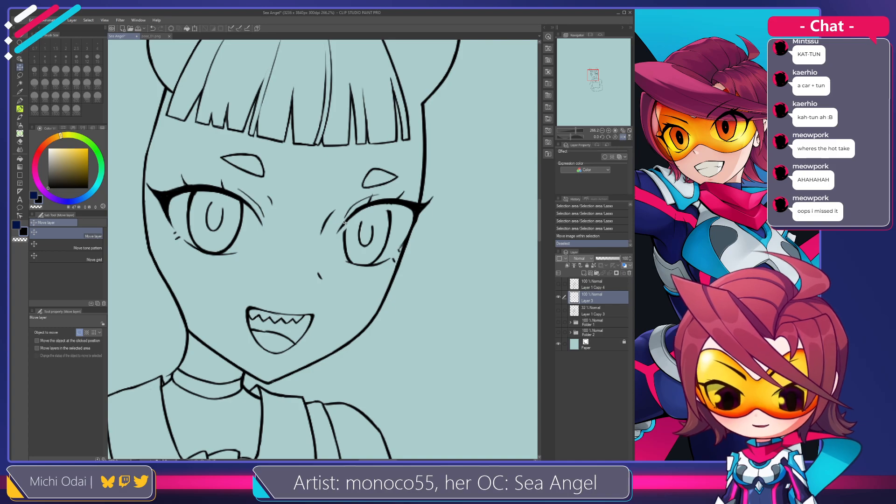
# Clean the moved iris's edge and the right side of its pupil with the hard eraser.
pyautogui.press('p')
pyautogui.moveTo(350, 218)
pyautogui.mouseDown()
pyautogui.moveTo(344, 229)
pyautogui.moveTo(358, 238)
pyautogui.moveTo(369, 226)
pyautogui.moveTo(365, 247)
pyautogui.mouseUp()
pyautogui.hotkey('ctrl', 'z')
pyautogui.hotkey('ctrl', 'z')
pyautogui.press('e')
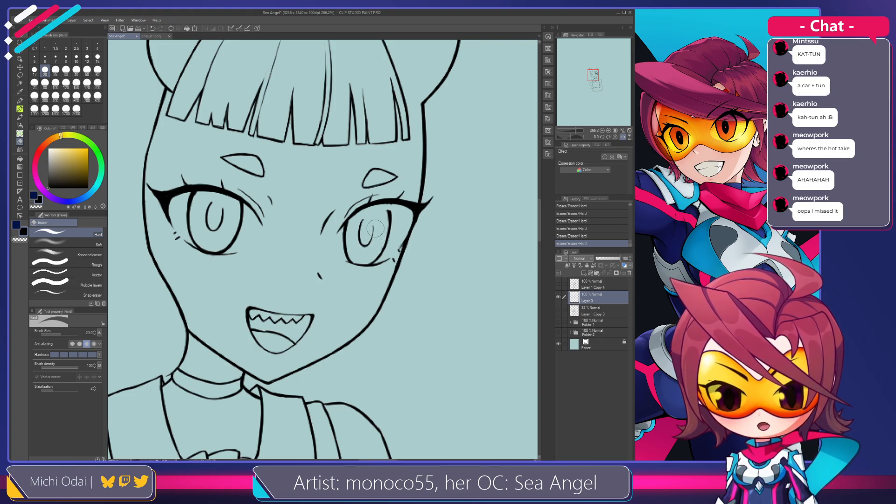
# Re-ink the right side of the moved eye's pupil with the G-pen, toggling the stroke to compare and keeping it.
pyautogui.press('p')
pyautogui.moveTo(372, 224); pyautogui.dragTo(371, 239)
pyautogui.hotkey('ctrl', 'z')
pyautogui.hotkey('ctrl', 'y')
pyautogui.hotkey('ctrl', 'z')
pyautogui.hotkey('ctrl', 'y')
pyautogui.hotkey('ctrl', 'z')
pyautogui.hotkey('ctrl', 'y')
pyautogui.hotkey('ctrl', 'z')
pyautogui.hotkey('ctrl', 'y')
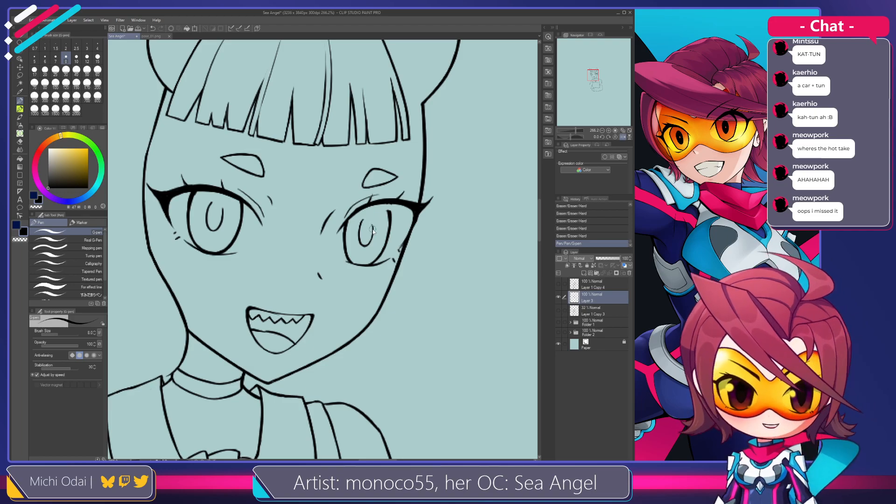
# Reconnect the moved iris's upper right edge to the upper lash line with G-pen strokes and hard eraser dabs.
pyautogui.moveTo(372, 224)
pyautogui.mouseDown()
pyautogui.moveTo(386, 207)
pyautogui.moveTo(390, 221)
pyautogui.moveTo(386, 204)
pyautogui.moveTo(390, 222)
pyautogui.moveTo(391, 206)
pyautogui.moveTo(391, 215)
pyautogui.moveTo(383, 207)
pyautogui.moveTo(385, 225)
pyautogui.mouseUp()
pyautogui.press('e')
pyautogui.press('p')
pyautogui.hotkey('ctrl', 'z')
pyautogui.press('e')
pyautogui.press('p')
pyautogui.press('e')
pyautogui.moveTo(384, 210)
pyautogui.mouseDown()
pyautogui.moveTo(385, 224)
pyautogui.moveTo(382, 204)
pyautogui.mouseUp()
pyautogui.press('p')
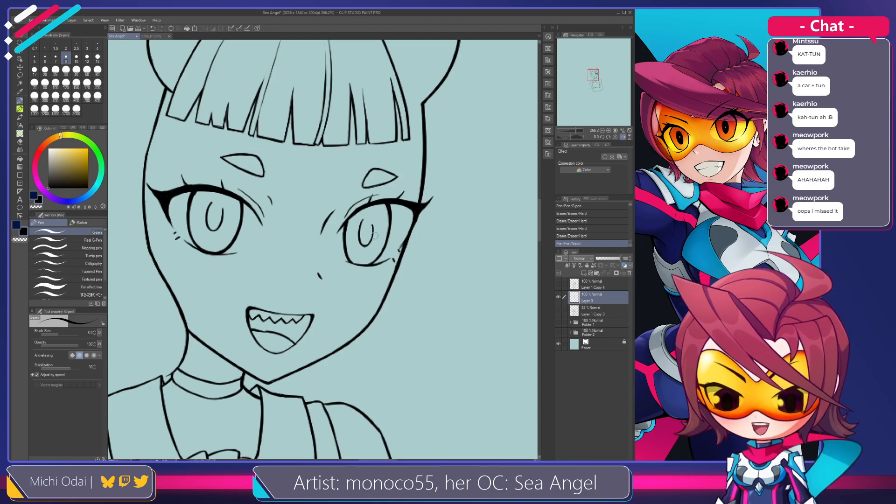
# Lasso the pupil of the eye on the mirrored view's right and nudge it in two passes, deselecting after each.
pyautogui.press('m')
pyautogui.moveTo(374, 212)
pyautogui.mouseDown()
pyautogui.moveTo(354, 240)
pyautogui.moveTo(374, 252)
pyautogui.moveTo(377, 218)
pyautogui.moveTo(375, 237)
pyautogui.mouseUp()
pyautogui.press('k')
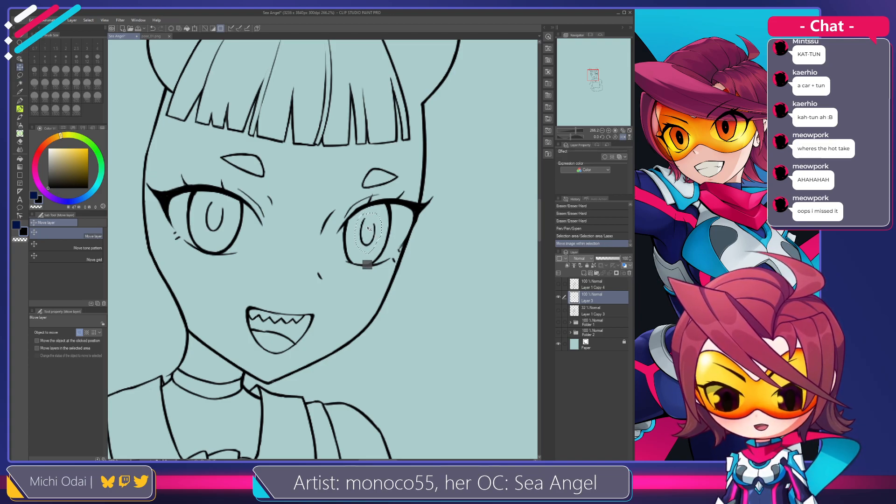
pyautogui.hotkey('ctrl', 'd')
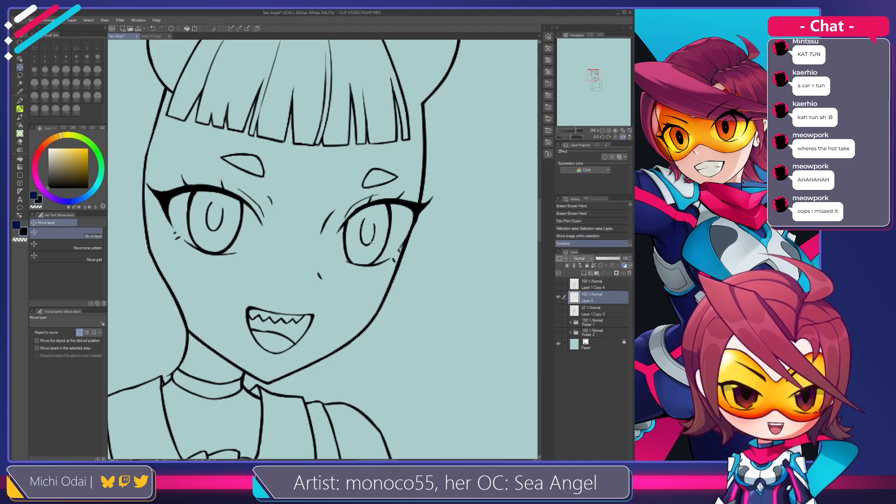
pyautogui.press('m')
pyautogui.moveTo(378, 223)
pyautogui.mouseDown()
pyautogui.moveTo(360, 214)
pyautogui.moveTo(359, 252)
pyautogui.moveTo(368, 248)
pyautogui.mouseUp()
pyautogui.press('k')
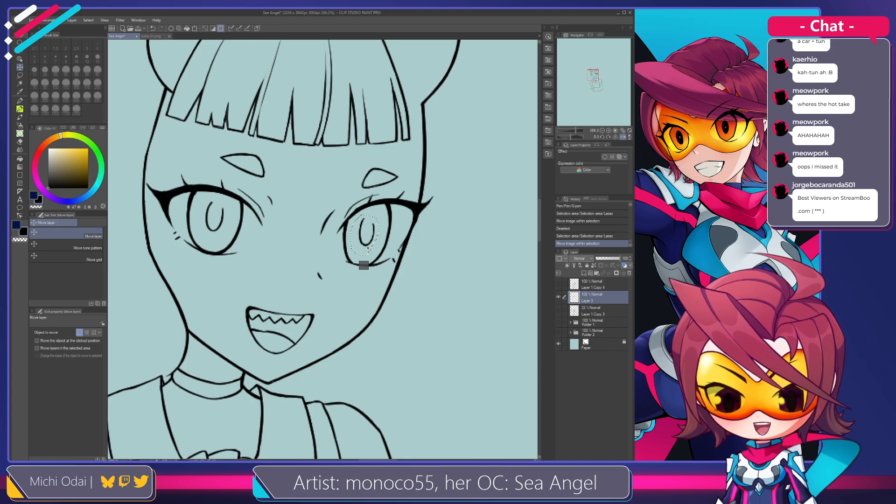
pyautogui.hotkey('ctrl', 'd')
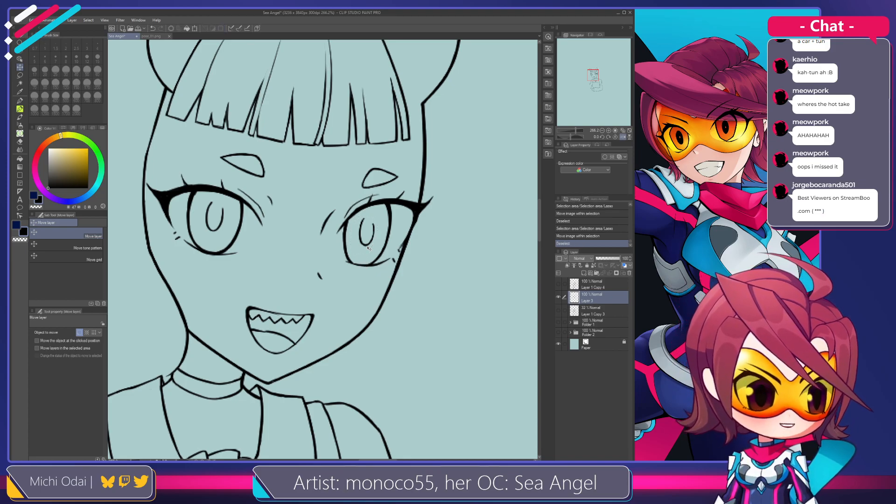
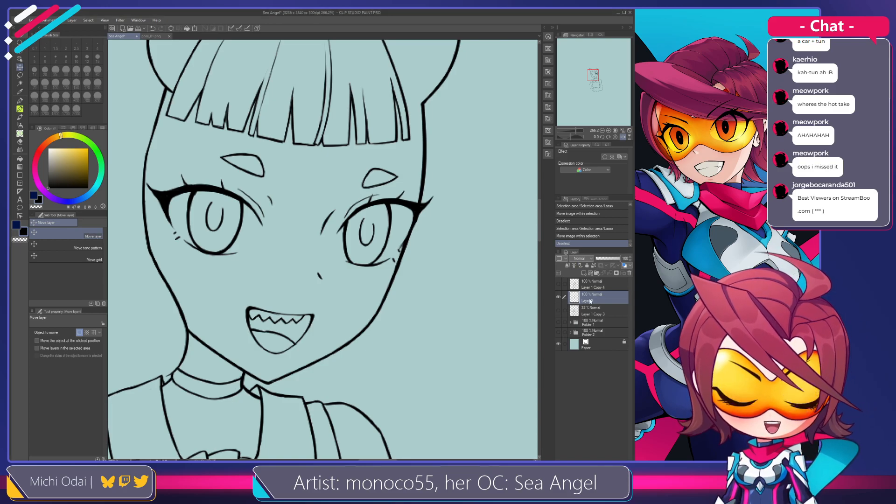
# Try G-pen touch-ups along the left edge of the same eye's iris.
pyautogui.moveTo(348, 264)
pyautogui.mouseDown()
pyautogui.moveTo(337, 279)
pyautogui.moveTo(328, 264)
pyautogui.mouseUp()
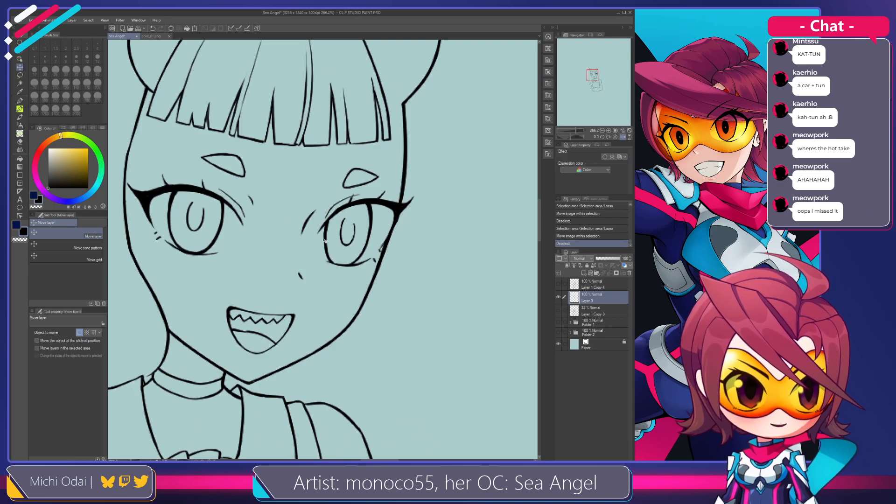
pyautogui.press('p')
pyautogui.moveTo(331, 219); pyautogui.dragTo(326, 245)
pyautogui.hotkey('ctrl', 'z')
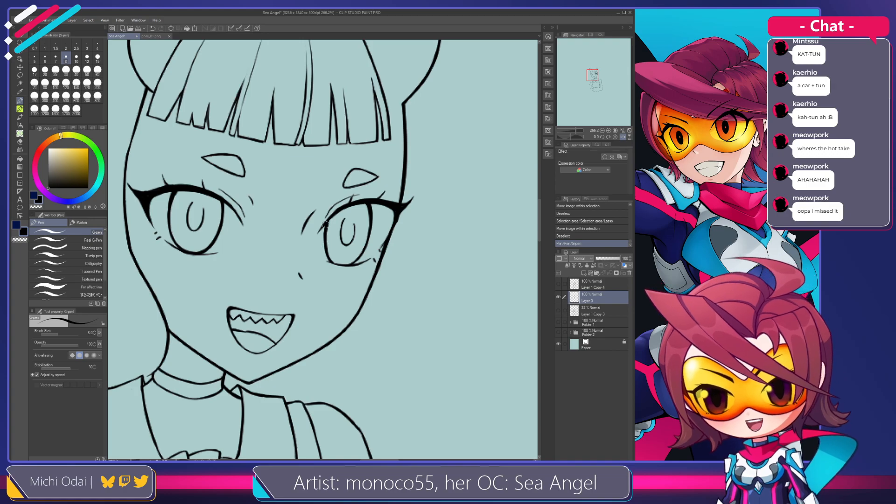
# Lasso the same eye's pupil again, shift it slightly left within the iris, and deselect.
pyautogui.press('m')
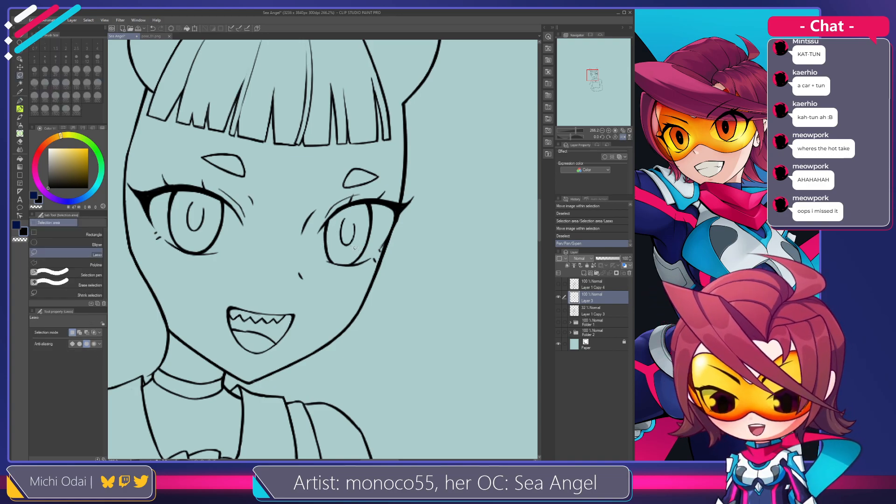
pyautogui.moveTo(344, 261)
pyautogui.mouseDown()
pyautogui.moveTo(351, 271)
pyautogui.moveTo(337, 266)
pyautogui.moveTo(349, 241)
pyautogui.moveTo(333, 230)
pyautogui.mouseUp()
pyautogui.press('k')
pyautogui.hotkey('ctrl', 'd')
# Trim the iris's left and lower left outline with the hard eraser.
pyautogui.press('e')
pyautogui.hotkey('ctrl', 'z')
pyautogui.hotkey('ctrl', 'y')
pyautogui.hotkey('ctrl', 'z')
pyautogui.moveTo(332, 223); pyautogui.dragTo(340, 260)
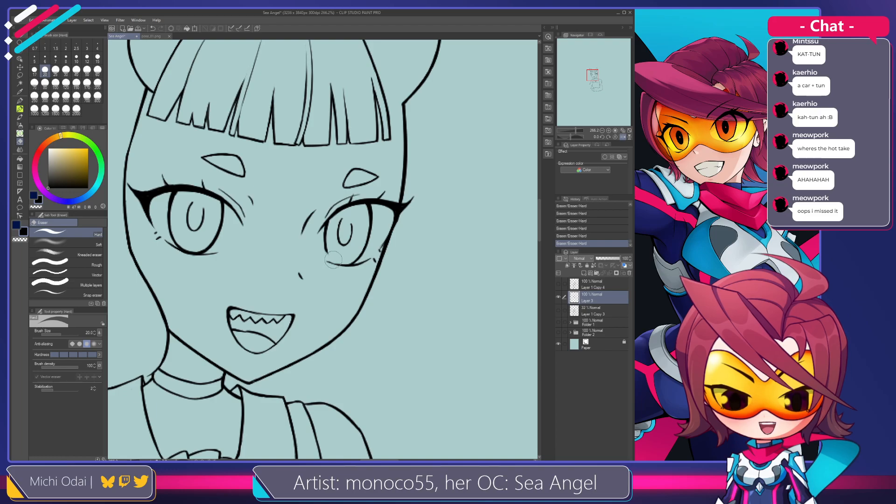
# Re-ink the iris's lower left outline with the G-pen, undoing unsatisfactory strokes.
pyautogui.press('p')
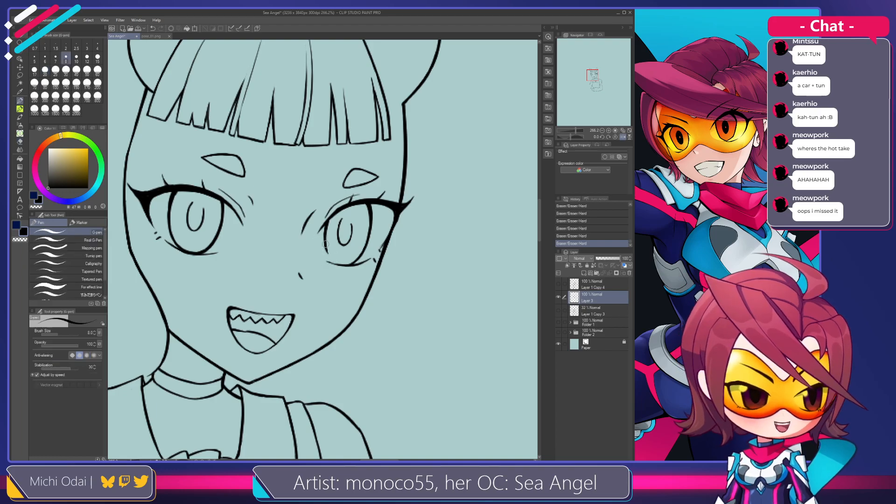
pyautogui.moveTo(324, 241); pyautogui.dragTo(343, 264)
pyautogui.hotkey('ctrl', 'z')
pyautogui.hotkey('ctrl', 'z')
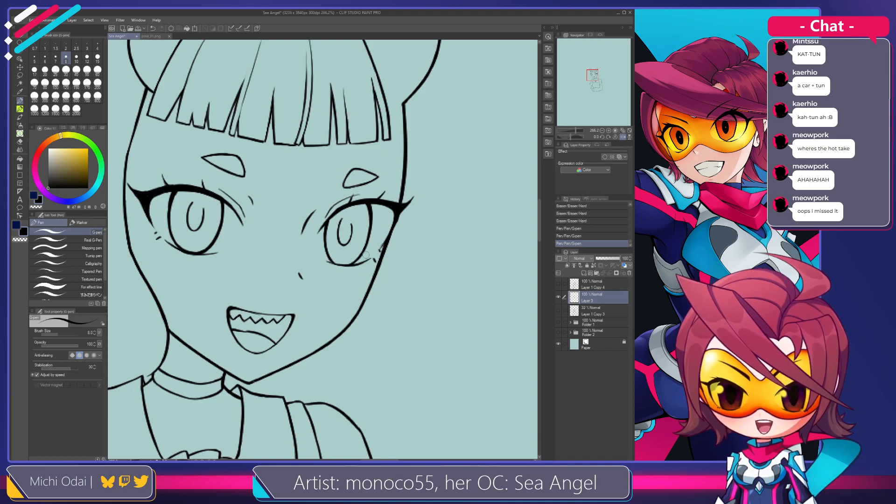
# Erase the iris's right outline and start redrawing it slightly further inward from the upper lash line with the G-pen.
pyautogui.press('e')
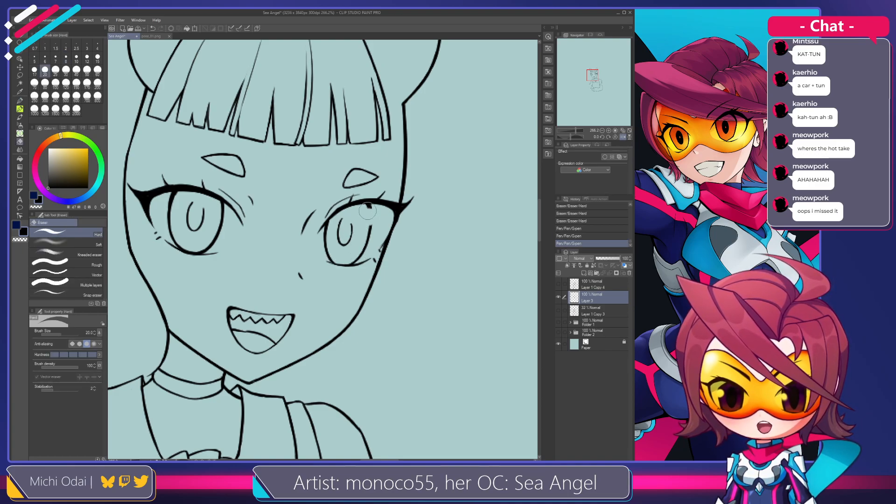
pyautogui.moveTo(369, 210); pyautogui.dragTo(363, 249)
pyautogui.press('p')
pyautogui.moveTo(367, 206); pyautogui.dragTo(357, 255)
pyautogui.moveTo(364, 207); pyautogui.dragTo(364, 237)
pyautogui.hotkey('ctrl', 'z')
pyautogui.hotkey('ctrl', 'z')
pyautogui.hotkey('ctrl', 'z')
pyautogui.hotkey('ctrl', 'z')
pyautogui.moveTo(363, 206)
pyautogui.mouseDown()
pyautogui.moveTo(366, 231)
pyautogui.moveTo(367, 222)
pyautogui.mouseUp()
pyautogui.moveTo(364, 206); pyautogui.dragTo(367, 220)
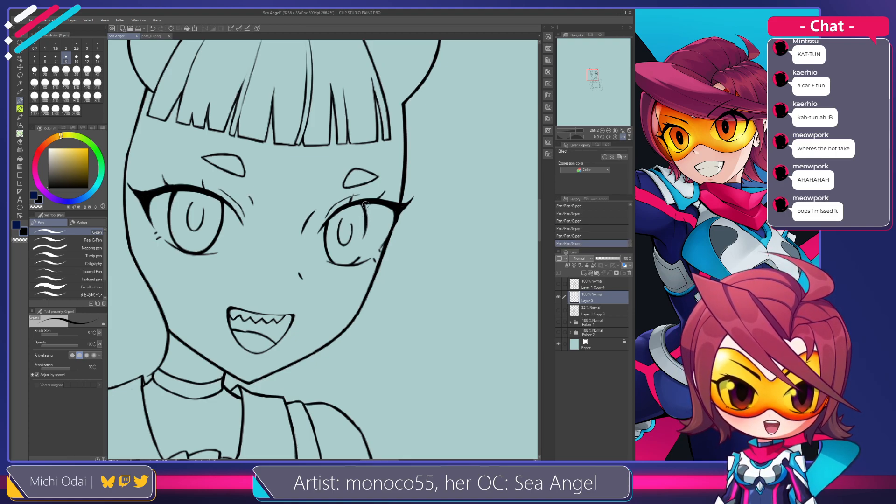
# Trim the new right outline and retry one G-pen stroke from the upper lash line down to the iris's base.
pyautogui.press('e')
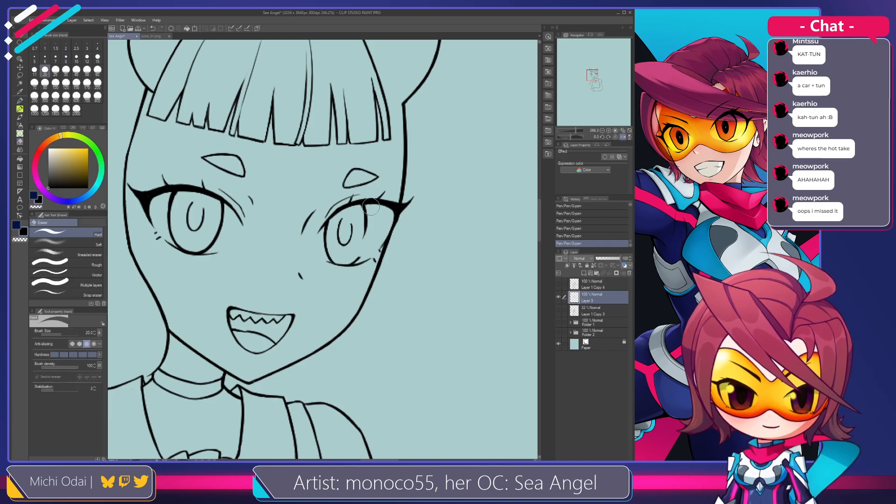
pyautogui.moveTo(366, 207)
pyautogui.mouseDown()
pyautogui.moveTo(367, 225)
pyautogui.moveTo(360, 209)
pyautogui.moveTo(357, 259)
pyautogui.mouseUp()
pyautogui.press('p')
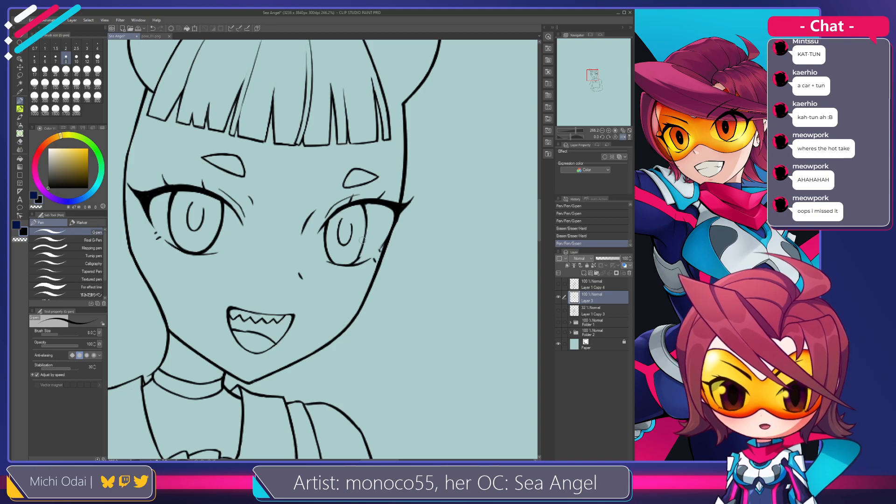
pyautogui.hotkey('ctrl', 'z')
pyautogui.moveTo(365, 207); pyautogui.dragTo(357, 255)
pyautogui.hotkey('ctrl', 'z')
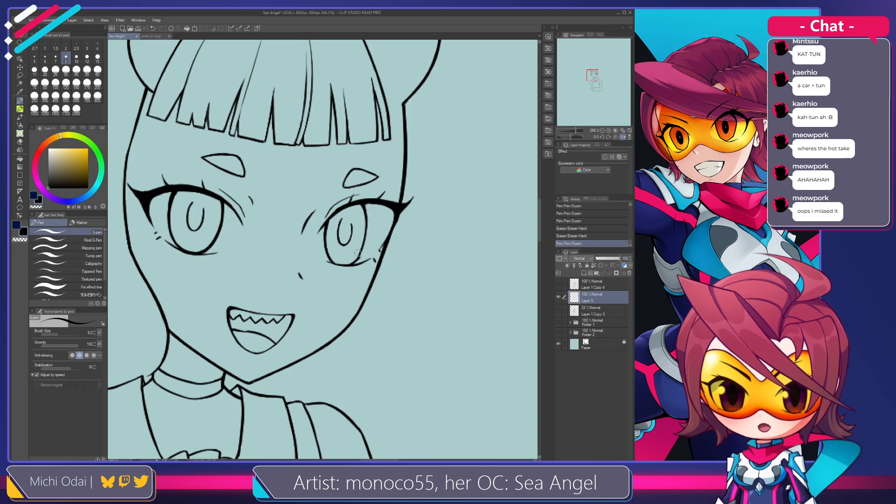
pyautogui.hotkey('ctrl', 'z')
pyautogui.moveTo(366, 207); pyautogui.dragTo(358, 260)
pyautogui.hotkey('ctrl', 'z')
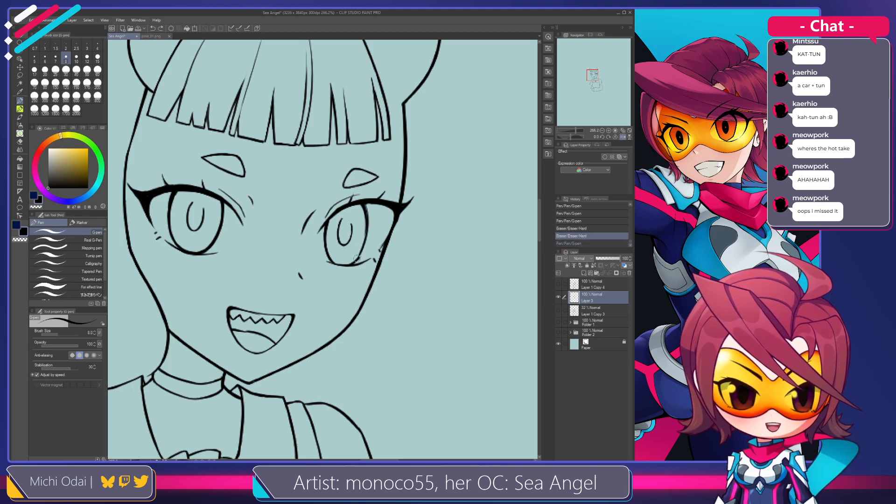
# Thin the inner side of the iris's right outline with the hard eraser and re-ink it with the G-pen.
pyautogui.press('e')
pyautogui.moveTo(360, 222)
pyautogui.mouseDown()
pyautogui.moveTo(357, 251)
pyautogui.moveTo(362, 235)
pyautogui.moveTo(361, 244)
pyautogui.mouseUp()
pyautogui.press('p')
pyautogui.moveTo(366, 207); pyautogui.dragTo(362, 254)
pyautogui.hotkey('ctrl', 'z')
pyautogui.hotkey('ctrl', 'z')
pyautogui.moveTo(367, 222); pyautogui.dragTo(361, 252)
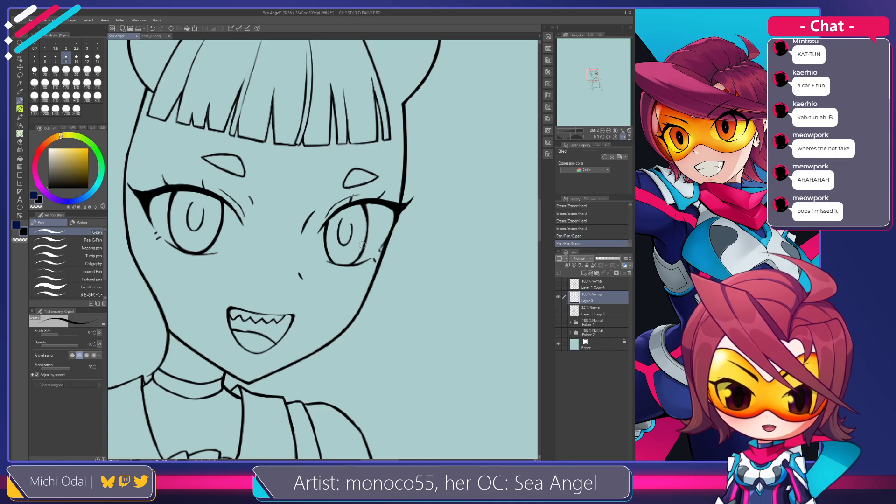
# Smooth the middle of the iris's right outline with small G-pen touches and hard eraser dabs.
pyautogui.moveTo(367, 221)
pyautogui.mouseDown()
pyautogui.moveTo(350, 261)
pyautogui.moveTo(373, 225)
pyautogui.mouseUp()
pyautogui.press('e')
pyautogui.moveTo(372, 221); pyautogui.dragTo(371, 224)
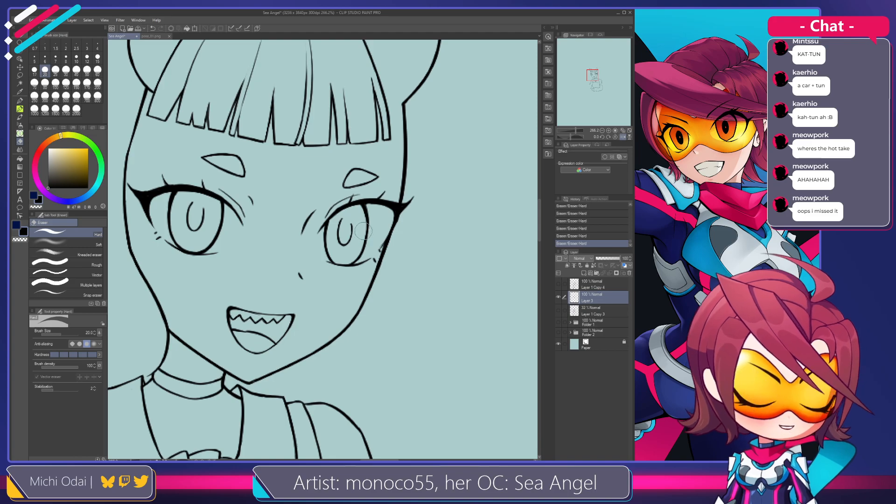
pyautogui.press('p')
pyautogui.click(366, 237)
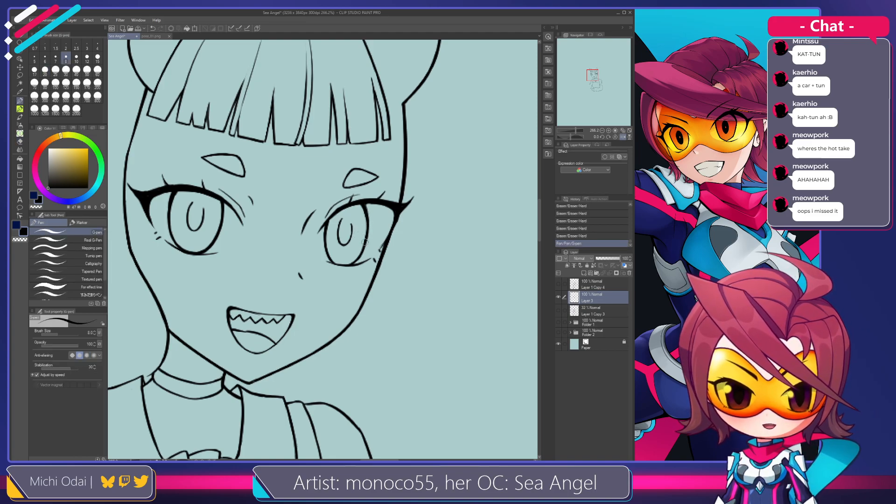
# Clean the iris's upper right edge and erase the small marks beside the eye's outer corner with the hard eraser.
pyautogui.press('e')
pyautogui.moveTo(363, 205)
pyautogui.mouseDown()
pyautogui.moveTo(361, 228)
pyautogui.moveTo(361, 203)
pyautogui.moveTo(367, 225)
pyautogui.moveTo(349, 251)
pyautogui.moveTo(374, 259)
pyautogui.moveTo(351, 230)
pyautogui.moveTo(397, 258)
pyautogui.mouseUp()
pyautogui.press('p')
pyautogui.hotkey('ctrl', 'z')
pyautogui.press('e')
pyautogui.moveTo(401, 260)
pyautogui.mouseDown()
pyautogui.moveTo(400, 249)
pyautogui.moveTo(414, 246)
pyautogui.mouseUp()
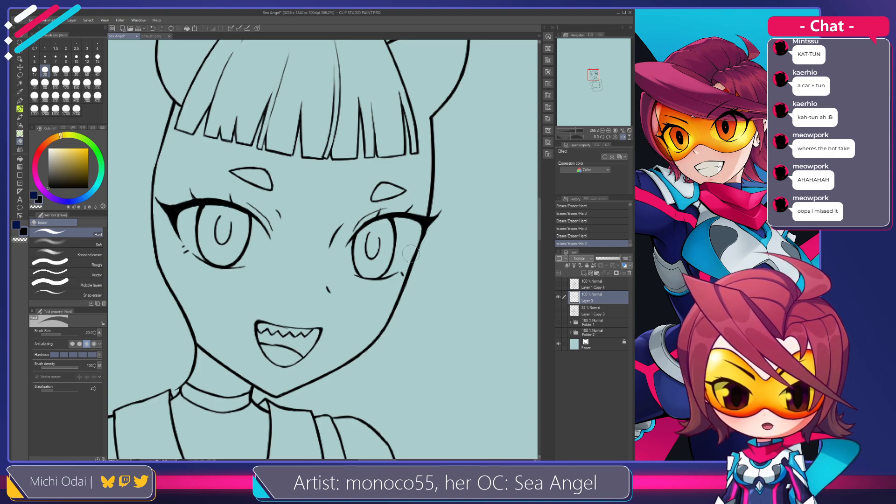
# Try G-pen strokes on the face contour beside the eye's outer corner, undoing unsatisfactory ones.
pyautogui.press('p')
pyautogui.hotkey('ctrl', 'z')
pyautogui.moveTo(416, 250); pyautogui.dragTo(407, 265)
pyautogui.hotkey('ctrl', 'z')
pyautogui.hotkey('ctrl', 'z')
pyautogui.hotkey('ctrl', 'z')
pyautogui.hotkey('ctrl', 'z')
pyautogui.hotkey('ctrl', 'z')
pyautogui.hotkey('ctrl', 'z')
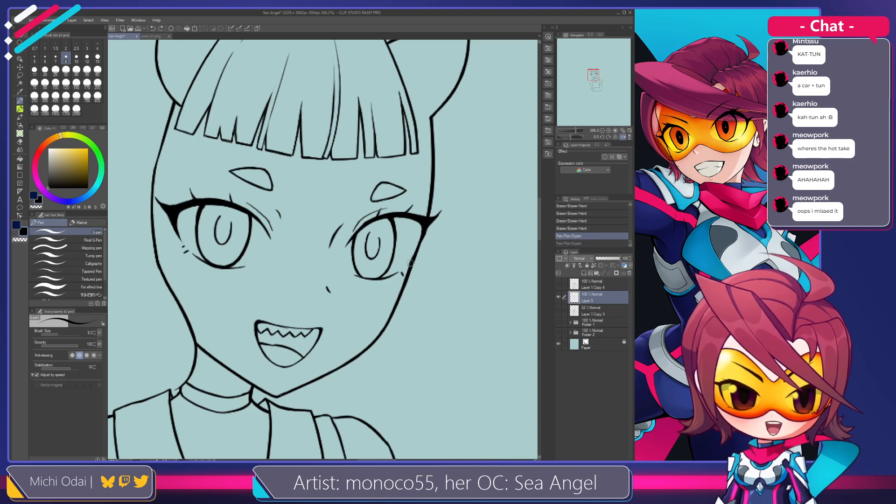
# Redraw the small lower lash ticks beside the eye's outer corner with repeated G-pen strokes and hard eraser trims.
pyautogui.press('e')
pyautogui.moveTo(407, 264); pyautogui.dragTo(407, 270)
pyautogui.press('p')
pyautogui.hotkey('ctrl', 'z')
pyautogui.hotkey('ctrl', 'z')
pyautogui.hotkey('ctrl', 'z')
pyautogui.hotkey('ctrl', 'z')
pyautogui.hotkey('ctrl', 'z')
pyautogui.hotkey('ctrl', 'z')
pyautogui.hotkey('ctrl', 'z')
pyautogui.hotkey('ctrl', 'z')
pyautogui.hotkey('ctrl', 'z')
pyautogui.hotkey('ctrl', 'z')
pyautogui.hotkey('ctrl', 'z')
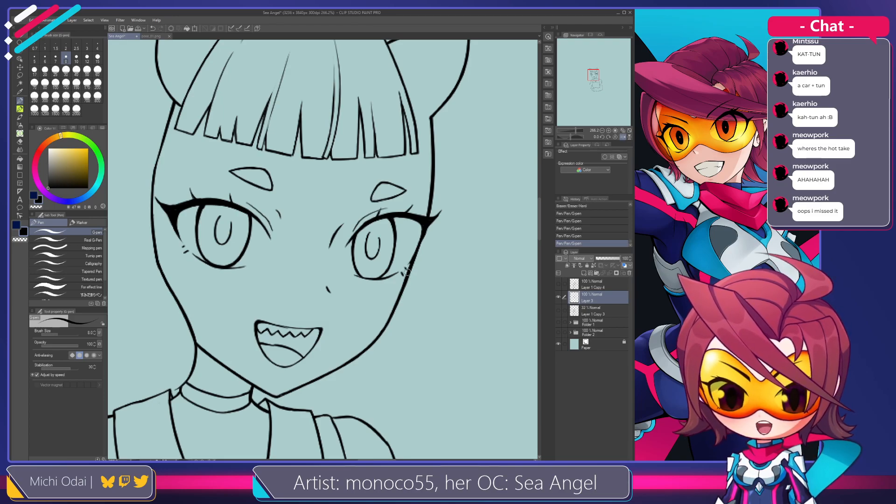
pyautogui.press('e')
pyautogui.moveTo(404, 268); pyautogui.dragTo(406, 270)
pyautogui.press('p')
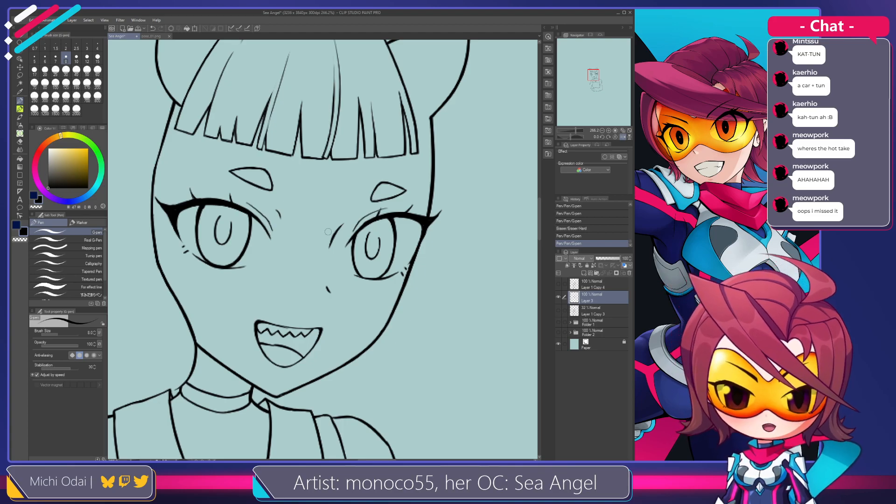
# Lasso the eyebrow on the mirrored view's right, nudge it slightly, and deselect.
pyautogui.scroll(2, 353, 253)
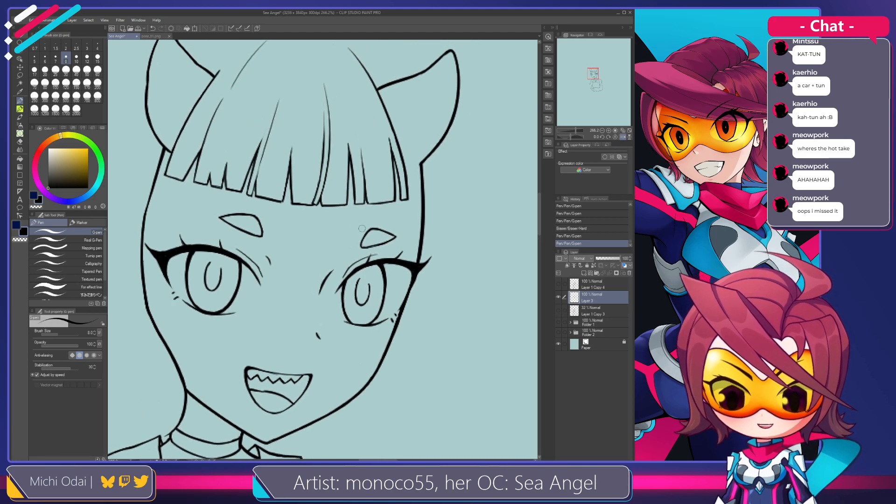
pyautogui.press('m')
pyautogui.moveTo(366, 223)
pyautogui.mouseDown()
pyautogui.moveTo(358, 252)
pyautogui.moveTo(396, 244)
pyautogui.moveTo(406, 221)
pyautogui.moveTo(371, 241)
pyautogui.mouseUp()
pyautogui.press('k')
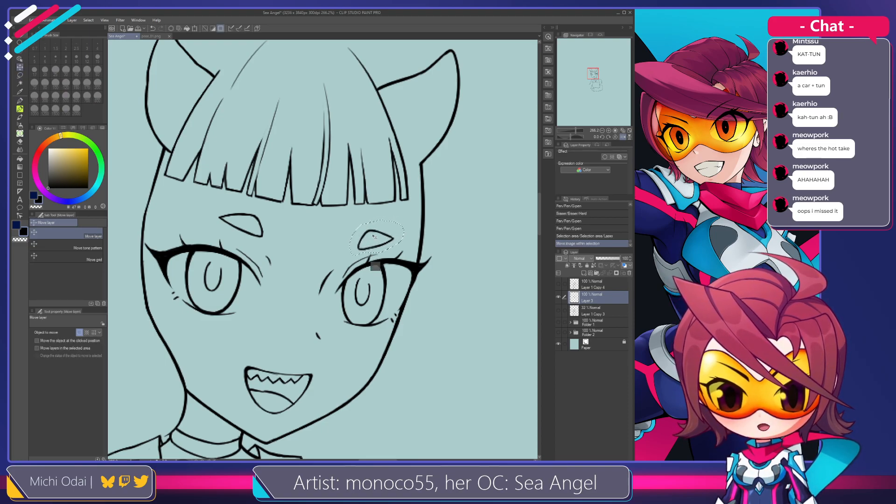
pyautogui.hotkey('ctrl', 'd')
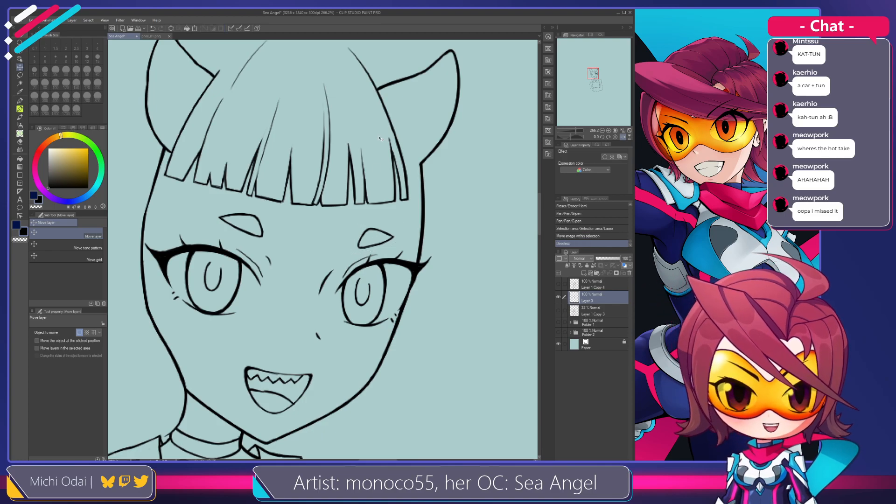
# Show the sketch layer Layer 1 Copy 3 and flip the canvas view back to its unmirrored orientation.
pyautogui.scroll(-5, 363, 151)
pyautogui.moveTo(323, 171); pyautogui.dragTo(364, 217)
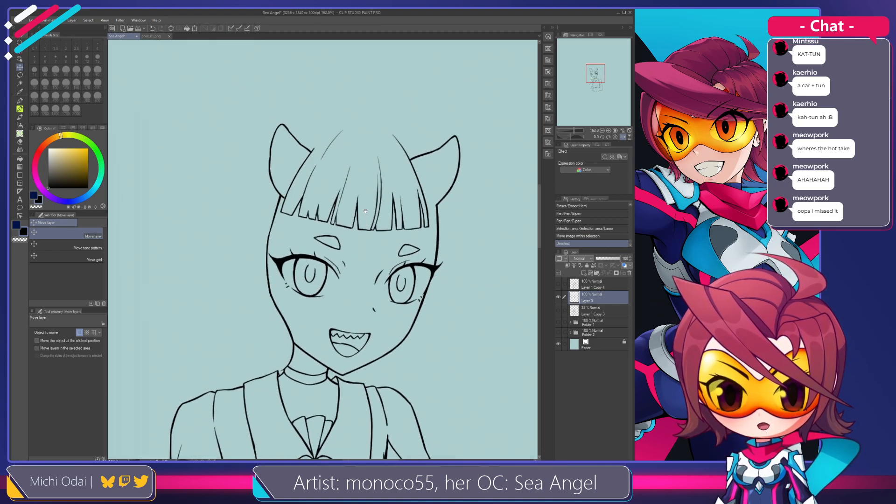
pyautogui.scroll(1, 309, 203)
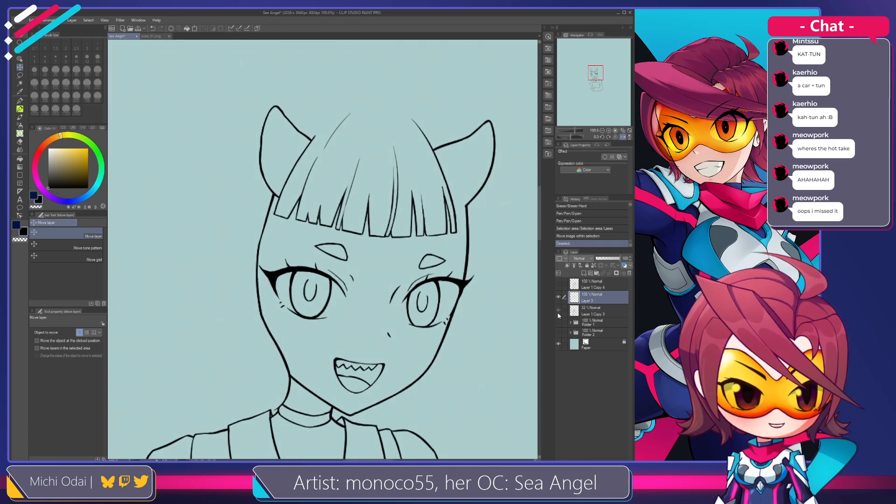
pyautogui.click(558, 310)
pyautogui.click(623, 138)
pyautogui.scroll(-2, 382, 169)
pyautogui.moveTo(269, 265); pyautogui.dragTo(276, 224)
pyautogui.scroll(2, 275, 224)
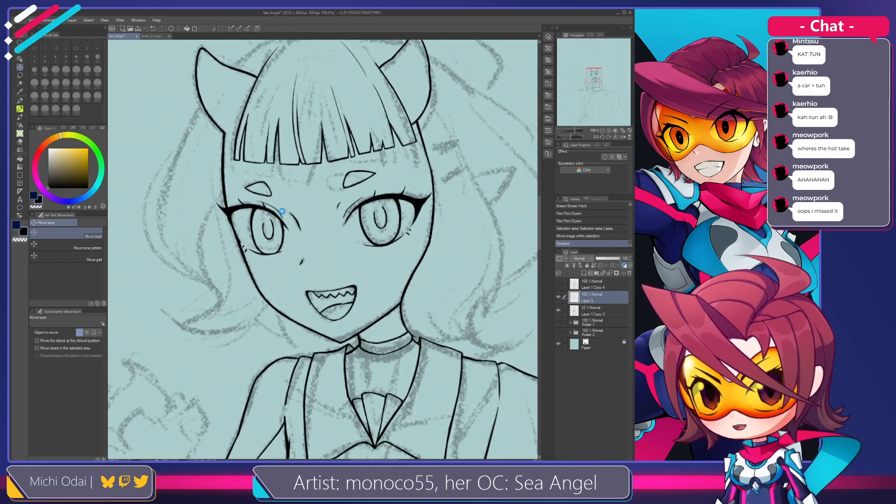
# Rework the crease at the bent elbow beside the torso with repeated G-pen strokes, undoing unsatisfactory ones.
pyautogui.scroll(-3, 302, 249)
pyautogui.moveTo(302, 249); pyautogui.dragTo(290, 88)
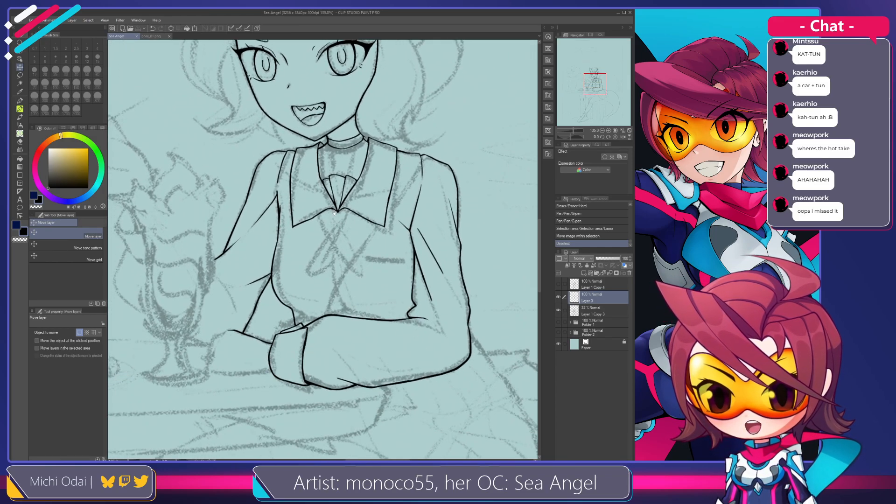
pyautogui.scroll(5, 380, 237)
pyautogui.moveTo(415, 267); pyautogui.dragTo(273, 177)
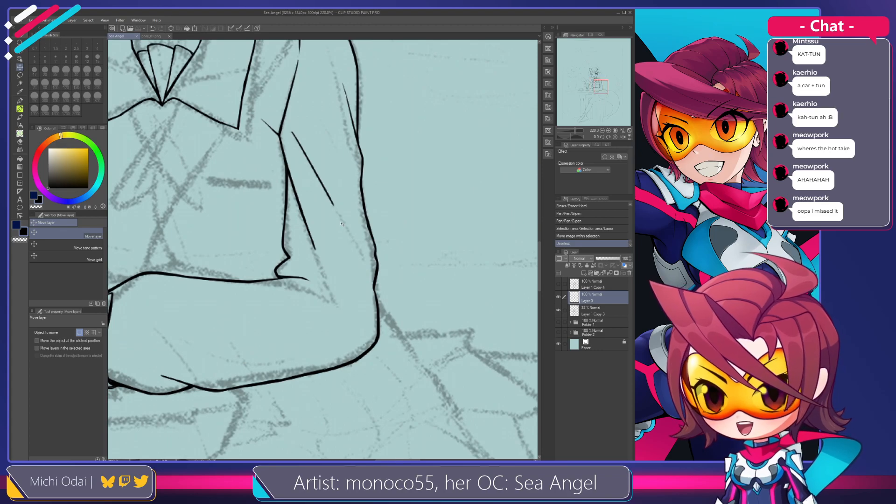
pyautogui.scroll(1, 336, 219)
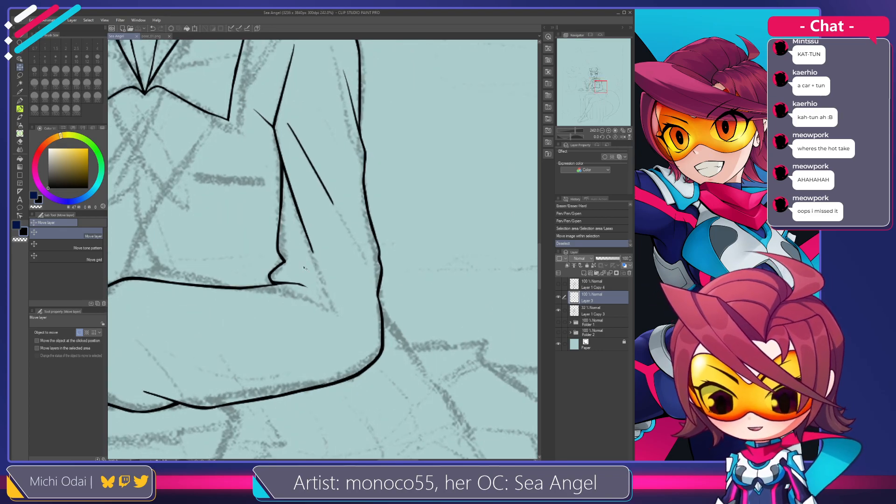
pyautogui.press('p')
pyautogui.moveTo(309, 270); pyautogui.dragTo(326, 278)
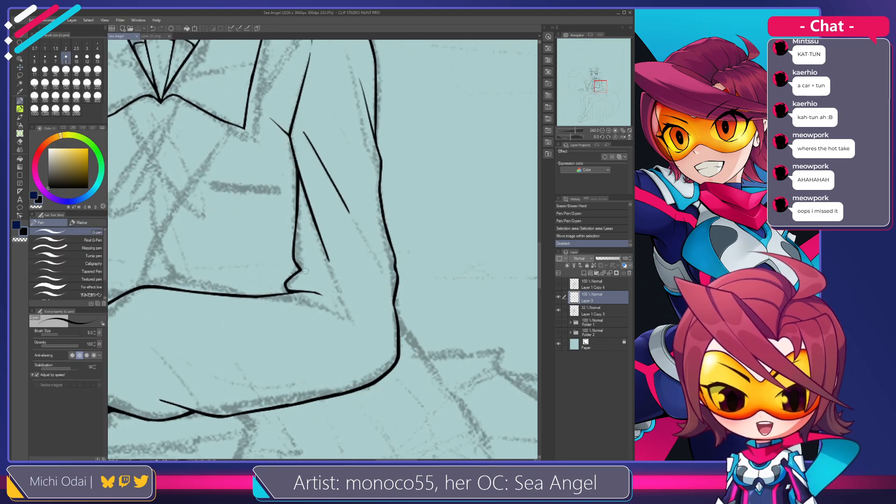
pyautogui.moveTo(326, 290)
pyautogui.mouseDown()
pyautogui.moveTo(296, 245)
pyautogui.moveTo(304, 248)
pyautogui.moveTo(311, 259)
pyautogui.moveTo(293, 247)
pyautogui.moveTo(310, 255)
pyautogui.moveTo(304, 250)
pyautogui.moveTo(296, 276)
pyautogui.moveTo(325, 280)
pyautogui.moveTo(319, 290)
pyautogui.moveTo(354, 306)
pyautogui.moveTo(372, 248)
pyautogui.moveTo(320, 237)
pyautogui.moveTo(309, 256)
pyautogui.moveTo(317, 241)
pyautogui.mouseUp()
pyautogui.hotkey('ctrl', 'z')
pyautogui.hotkey('ctrl', 'z')
pyautogui.hotkey('ctrl', 'z')
pyautogui.hotkey('ctrl', 'z')
pyautogui.hotkey('ctrl', 'z')
pyautogui.hotkey('ctrl', 'z')
pyautogui.hotkey('ctrl', 'z')
pyautogui.hotkey('ctrl', 'z')
pyautogui.hotkey('ctrl', 'z')
pyautogui.hotkey('ctrl', 'z')
pyautogui.hotkey('ctrl', 'z')
pyautogui.hotkey('ctrl', 'z')
pyautogui.hotkey('ctrl', 'z')
pyautogui.hotkey('ctrl', 'z')
pyautogui.hotkey('ctrl', 'z')
pyautogui.hotkey('ctrl', 'z')
pyautogui.hotkey('ctrl', 'z')
pyautogui.hotkey('ctrl', 'z')
pyautogui.hotkey('ctrl', 'z')
pyautogui.hotkey('ctrl', 'z')
pyautogui.hotkey('ctrl', 'z')
pyautogui.hotkey('ctrl', 'z')
# Erase and redraw the small notch at the lower end of the elbow crease, undoing unsatisfactory G-pen strokes.
pyautogui.press('e')
pyautogui.press('p')
pyautogui.press('e')
pyautogui.press('p')
pyautogui.hotkey('ctrl', 'z')
pyautogui.hotkey('ctrl', 'z')
pyautogui.hotkey('ctrl', 'z')
pyautogui.press('e')
pyautogui.press('p')
pyautogui.hotkey('ctrl', 'z')
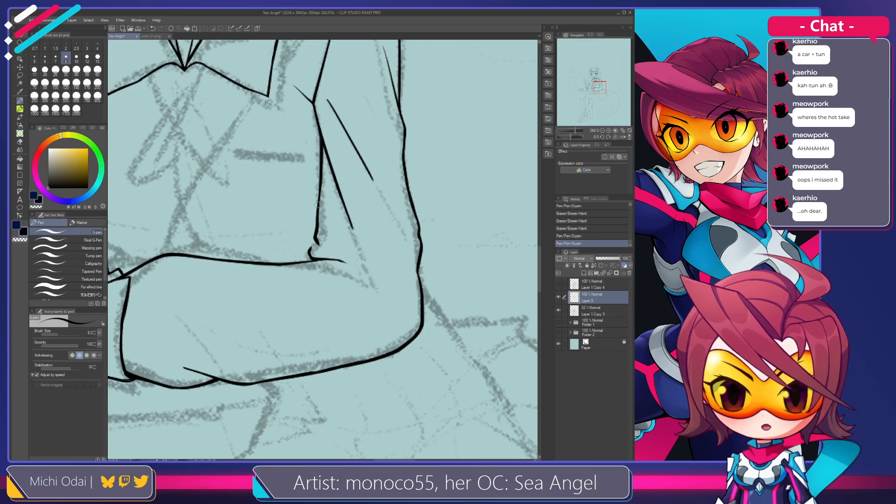
pyautogui.hotkey('ctrl', 'z')
# Trim the crease's tip where it meets the forearm line with the hard eraser and re-ink the connection.
pyautogui.press('e')
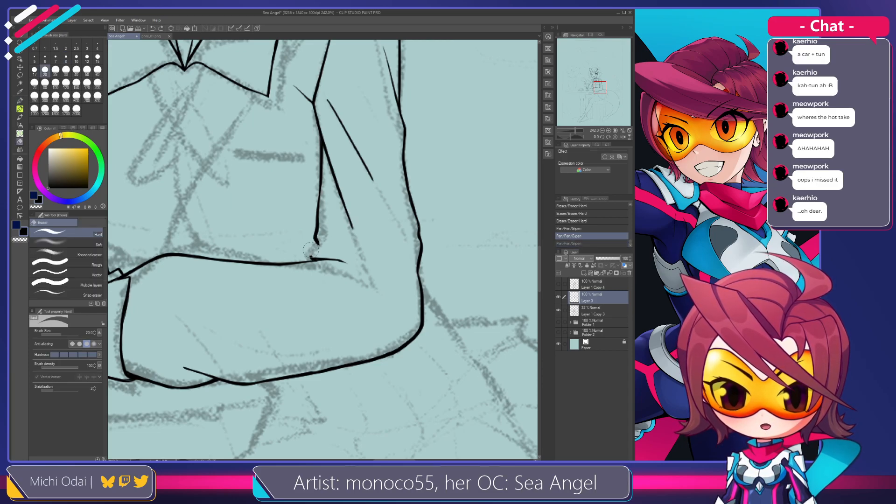
pyautogui.moveTo(309, 253)
pyautogui.mouseDown()
pyautogui.moveTo(317, 248)
pyautogui.moveTo(312, 258)
pyautogui.mouseUp()
pyautogui.press('p')
pyautogui.hotkey('ctrl', 'z')
pyautogui.hotkey('ctrl', 'z')
pyautogui.press('e')
pyautogui.press('p')
pyautogui.hotkey('ctrl', 'z')
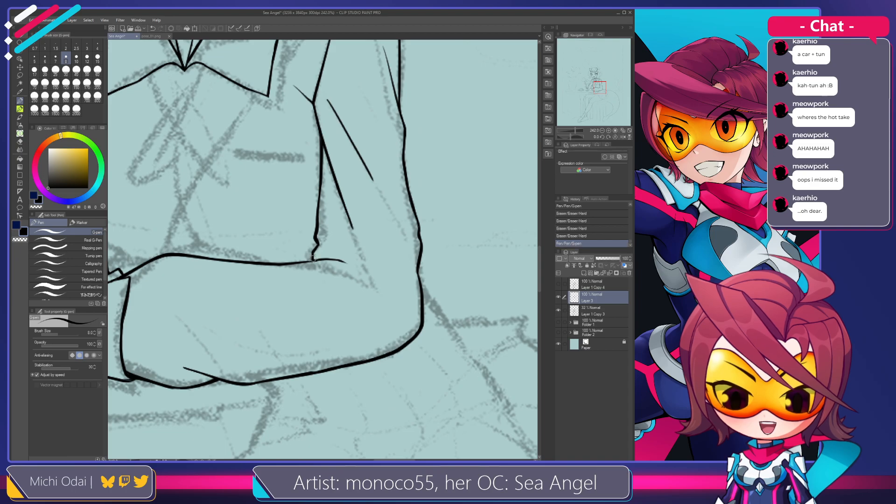
# Refine the short hooked line joining the sleeve crease to the forearm with G-pen strokes, undoing rejected attempts.
pyautogui.press('e')
pyautogui.press('p')
pyautogui.moveTo(314, 256); pyautogui.dragTo(309, 262)
pyautogui.hotkey('ctrl', 'z')
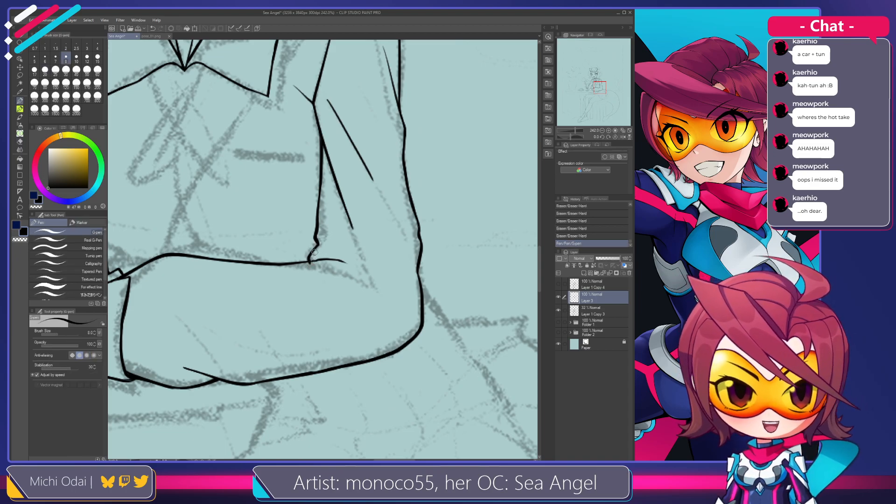
pyautogui.hotkey('ctrl', 'z')
pyautogui.hotkey('ctrl', 'y')
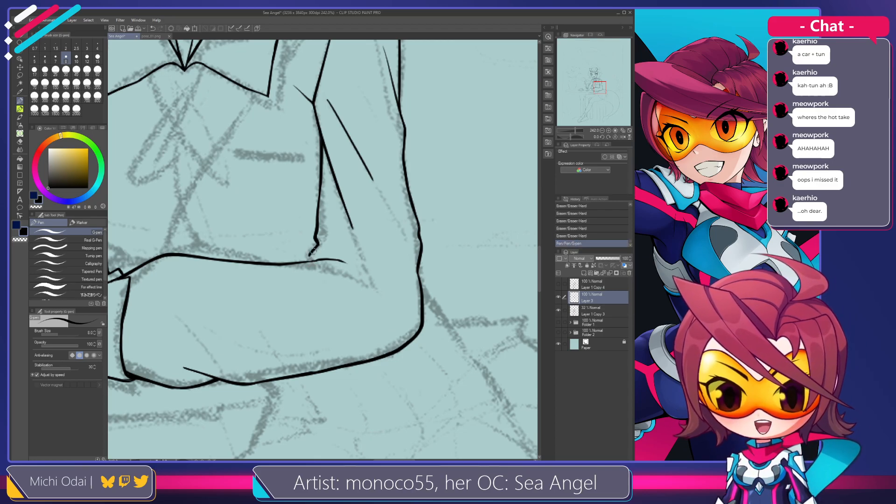
pyautogui.moveTo(313, 252)
pyautogui.mouseDown()
pyautogui.moveTo(337, 287)
pyautogui.moveTo(311, 284)
pyautogui.moveTo(345, 288)
pyautogui.moveTo(358, 234)
pyautogui.moveTo(341, 227)
pyautogui.moveTo(366, 249)
pyautogui.moveTo(393, 252)
pyautogui.mouseUp()
pyautogui.hotkey('ctrl', 'z')
pyautogui.hotkey('ctrl', 'z')
# Try G-pen strokes on the forearm nearer the parfait glass, undo them, and save the document.
pyautogui.moveTo(206, 285)
pyautogui.mouseDown()
pyautogui.moveTo(337, 226)
pyautogui.moveTo(400, 240)
pyautogui.mouseUp()
pyautogui.moveTo(264, 335); pyautogui.dragTo(338, 329)
pyautogui.hotkey('ctrl', 'z')
pyautogui.moveTo(261, 334)
pyautogui.mouseDown()
pyautogui.moveTo(354, 332)
pyautogui.moveTo(348, 321)
pyautogui.moveTo(372, 332)
pyautogui.moveTo(376, 359)
pyautogui.moveTo(348, 383)
pyautogui.mouseUp()
pyautogui.hotkey('ctrl', 'z')
pyautogui.hotkey('ctrl', 'z')
pyautogui.hotkey('ctrl', 'z')
pyautogui.hotkey('ctrl', 's')
pyautogui.moveTo(281, 215); pyautogui.dragTo(277, 242)
pyautogui.press('[')
pyautogui.press('[')
pyautogui.press('[')
pyautogui.press('[')
pyautogui.press('[')
pyautogui.press('[')
pyautogui.press('[')
pyautogui.hotkey('ctrl', 'z')
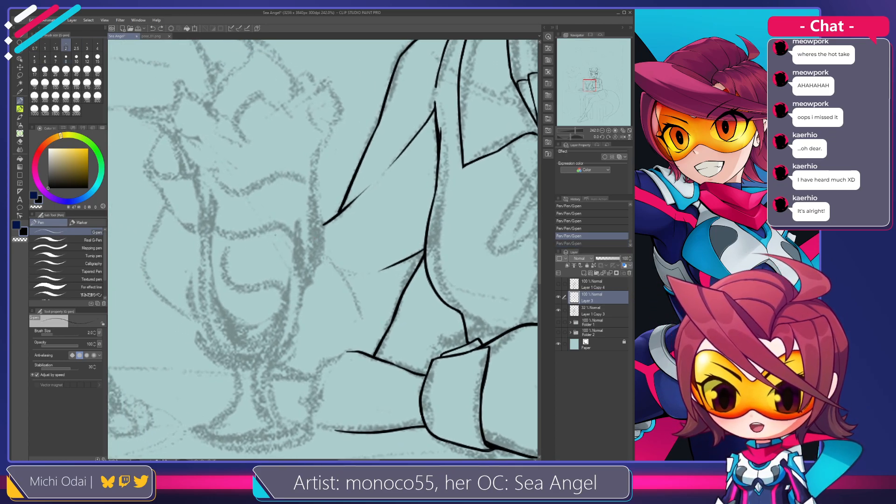
pyautogui.press(']')
pyautogui.press(']')
pyautogui.press(']')
pyautogui.press(']')
pyautogui.press(']')
pyautogui.press(']')
pyautogui.press(']')
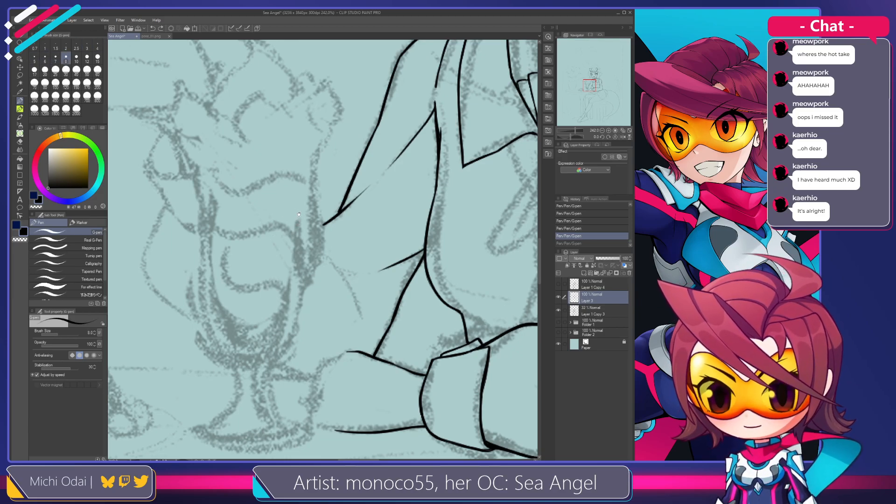
pyautogui.moveTo(298, 214); pyautogui.dragTo(313, 242)
pyautogui.press('[')
pyautogui.press('[')
pyautogui.press('[')
pyautogui.press('[')
pyautogui.press('[')
pyautogui.press('[')
pyautogui.press('[')
pyautogui.press('[')
pyautogui.press(']')
pyautogui.press(']')
pyautogui.press(']')
pyautogui.press(']')
pyautogui.press(']')
pyautogui.press(']')
pyautogui.press(']')
pyautogui.press(']')
pyautogui.press(']')
pyautogui.press('[')
pyautogui.press('[')
pyautogui.press(']')
pyautogui.press(']')
pyautogui.press('[')
pyautogui.press('[')
pyautogui.press(']')
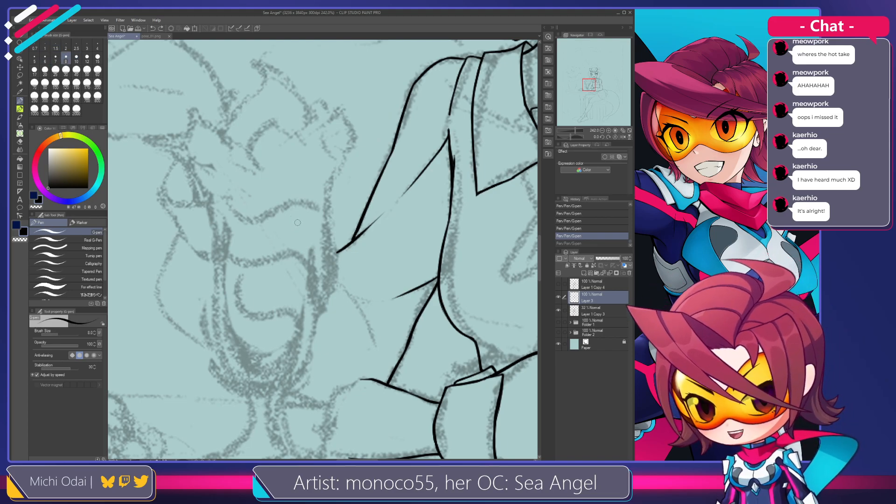
pyautogui.moveTo(302, 241); pyautogui.dragTo(310, 272)
pyautogui.hotkey('ctrl', 'z')
# Try long G-pen strokes for the side hair falling beside the face on the glass side, undoing unsatisfactory ones.
pyautogui.scroll(-2, 297, 224)
pyautogui.moveTo(329, 219); pyautogui.dragTo(238, 234)
pyautogui.moveTo(349, 82); pyautogui.dragTo(289, 235)
pyautogui.scroll(2, 289, 234)
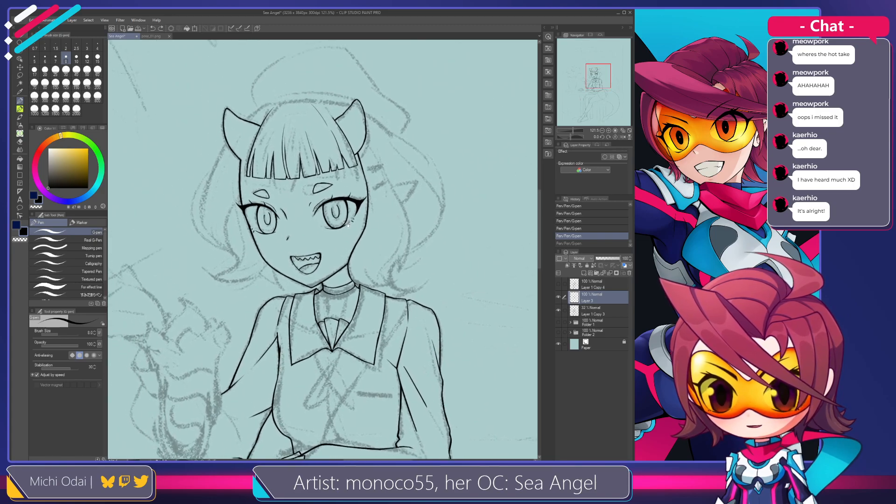
pyautogui.moveTo(239, 206)
pyautogui.mouseDown()
pyautogui.moveTo(287, 183)
pyautogui.moveTo(247, 245)
pyautogui.mouseUp()
pyautogui.hotkey('ctrl', 'z')
pyautogui.moveTo(275, 120)
pyautogui.mouseDown()
pyautogui.moveTo(235, 228)
pyautogui.moveTo(281, 275)
pyautogui.mouseUp()
pyautogui.hotkey('ctrl', 'z')
pyautogui.moveTo(277, 121)
pyautogui.mouseDown()
pyautogui.moveTo(245, 235)
pyautogui.moveTo(293, 278)
pyautogui.mouseUp()
pyautogui.hotkey('ctrl', 'z')
pyautogui.moveTo(275, 117)
pyautogui.mouseDown()
pyautogui.moveTo(273, 258)
pyautogui.moveTo(293, 275)
pyautogui.mouseUp()
pyautogui.hotkey('ctrl', 'z')
pyautogui.moveTo(274, 116); pyautogui.dragTo(271, 258)
pyautogui.hotkey('ctrl', 'z')
pyautogui.moveTo(262, 141)
pyautogui.mouseDown()
pyautogui.moveTo(242, 182)
pyautogui.moveTo(280, 263)
pyautogui.mouseUp()
pyautogui.hotkey('ctrl', 'z')
pyautogui.hotkey('ctrl', 'z')
pyautogui.moveTo(255, 162)
pyautogui.mouseDown()
pyautogui.moveTo(266, 254)
pyautogui.moveTo(283, 270)
pyautogui.mouseUp()
# Ink the long curve of the side hair falling beside the face on the glass side with the G-pen, undoing rejected attempts.
pyautogui.scroll(2, 248, 193)
pyautogui.moveTo(270, 175)
pyautogui.mouseDown()
pyautogui.moveTo(261, 209)
pyautogui.moveTo(257, 149)
pyautogui.mouseUp()
pyautogui.moveTo(294, 194)
pyautogui.mouseDown()
pyautogui.moveTo(270, 204)
pyautogui.moveTo(278, 222)
pyautogui.mouseUp()
pyautogui.hotkey('ctrl', 'z')
pyautogui.moveTo(230, 134)
pyautogui.mouseDown()
pyautogui.moveTo(216, 177)
pyautogui.moveTo(255, 287)
pyautogui.moveTo(206, 235)
pyautogui.moveTo(257, 292)
pyautogui.mouseUp()
pyautogui.hotkey('ctrl', 'z')
pyautogui.hotkey('ctrl', 'z')
pyautogui.moveTo(228, 141)
pyautogui.mouseDown()
pyautogui.moveTo(206, 243)
pyautogui.moveTo(268, 304)
pyautogui.mouseUp()
pyautogui.hotkey('ctrl', 'z')
pyautogui.moveTo(228, 143)
pyautogui.mouseDown()
pyautogui.moveTo(210, 261)
pyautogui.moveTo(279, 321)
pyautogui.moveTo(220, 259)
pyautogui.moveTo(272, 307)
pyautogui.moveTo(215, 266)
pyautogui.moveTo(271, 305)
pyautogui.mouseUp()
pyautogui.hotkey('ctrl', 'z')
pyautogui.hotkey('ctrl', 'z')
pyautogui.hotkey('ctrl', 'z')
pyautogui.moveTo(230, 145)
pyautogui.mouseDown()
pyautogui.moveTo(239, 282)
pyautogui.moveTo(257, 299)
pyautogui.moveTo(221, 263)
pyautogui.moveTo(269, 304)
pyautogui.mouseUp()
pyautogui.hotkey('ctrl', 'z')
pyautogui.hotkey('ctrl', 'z')
pyautogui.moveTo(229, 143)
pyautogui.mouseDown()
pyautogui.moveTo(222, 267)
pyautogui.moveTo(267, 298)
pyautogui.moveTo(214, 244)
pyautogui.moveTo(249, 281)
pyautogui.moveTo(212, 202)
pyautogui.moveTo(259, 294)
pyautogui.mouseUp()
pyautogui.hotkey('ctrl', 'z')
pyautogui.hotkey('ctrl', 'z')
pyautogui.hotkey('ctrl', 'z')
pyautogui.moveTo(229, 143)
pyautogui.mouseDown()
pyautogui.moveTo(214, 245)
pyautogui.moveTo(258, 296)
pyautogui.mouseUp()
# Reinforce the upper and lower ends of the long side hair curve with short G-pen strokes, undoing rejected ones.
pyautogui.moveTo(233, 136)
pyautogui.mouseDown()
pyautogui.moveTo(212, 220)
pyautogui.moveTo(229, 143)
pyautogui.moveTo(214, 203)
pyautogui.mouseUp()
pyautogui.hotkey('ctrl', 'z')
pyautogui.hotkey('ctrl', 'z')
pyautogui.hotkey('ctrl', 'z')
pyautogui.hotkey('ctrl', 'z')
pyautogui.moveTo(231, 138); pyautogui.dragTo(222, 167)
pyautogui.moveTo(256, 281); pyautogui.dragTo(237, 259)
# Trim the lower end of the side hair curve with the hard eraser on a rotated canvas and re-ink it with the G-pen.
pyautogui.hotkey('shift', 'space')
pyautogui.moveTo(310, 209)
pyautogui.mouseDown()
pyautogui.moveTo(353, 256)
pyautogui.moveTo(333, 233)
pyautogui.mouseUp()
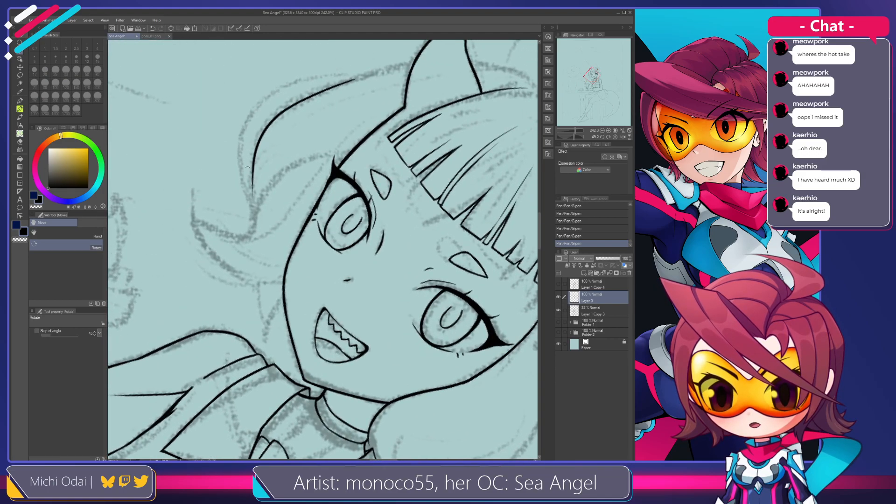
pyautogui.press('e')
pyautogui.moveTo(262, 146); pyautogui.dragTo(256, 218)
pyautogui.press('p')
pyautogui.moveTo(255, 154); pyautogui.dragTo(250, 214)
pyautogui.hotkey('ctrl', 'z')
pyautogui.moveTo(258, 141); pyautogui.dragTo(251, 221)
pyautogui.hotkey('ctrl', 'z')
pyautogui.hotkey('ctrl', 'z')
pyautogui.moveTo(253, 172); pyautogui.dragTo(251, 214)
pyautogui.hotkey('ctrl', 'z')
pyautogui.moveTo(253, 163); pyautogui.dragTo(253, 210)
pyautogui.hotkey('ctrl', 'z')
pyautogui.moveTo(253, 163); pyautogui.dragTo(251, 208)
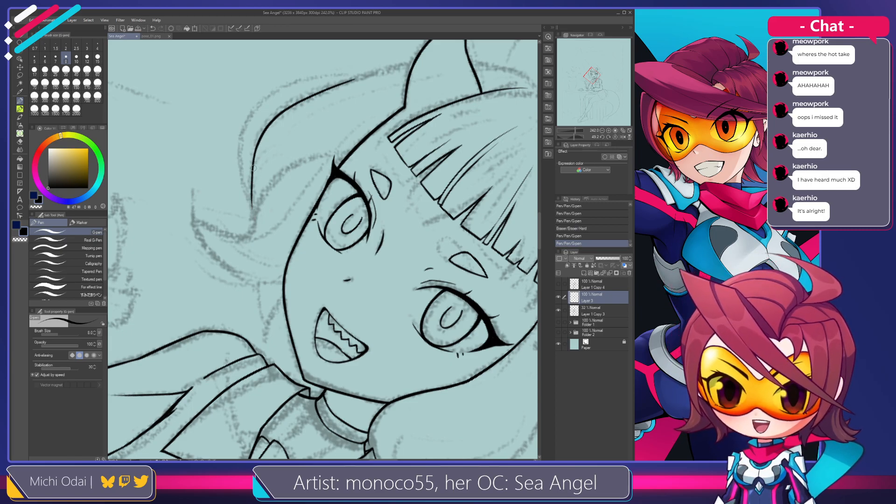
# Rotate the canvas back upright and try G-pen strokes for an inner hair line between the long curve and the face.
pyautogui.hotkey('shift', 'space')
pyautogui.moveTo(366, 159); pyautogui.dragTo(258, 213)
pyautogui.press('space')
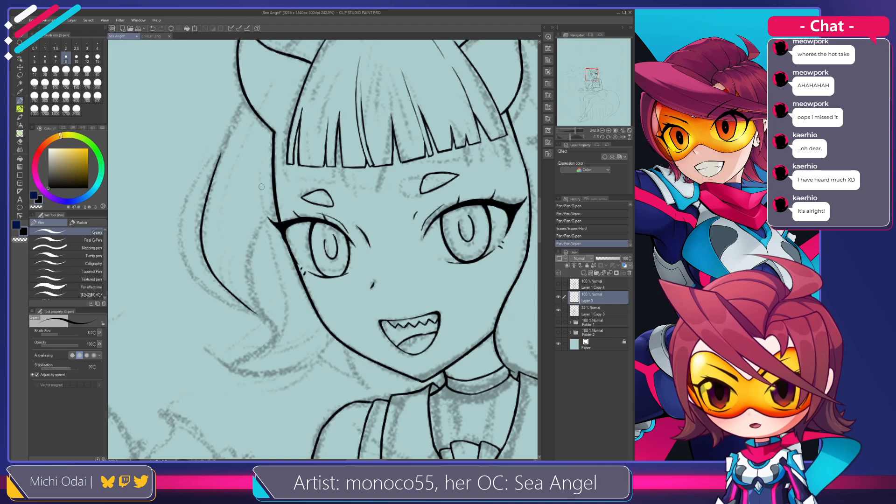
pyautogui.moveTo(256, 162)
pyautogui.mouseDown()
pyautogui.moveTo(276, 248)
pyautogui.moveTo(262, 180)
pyautogui.mouseUp()
pyautogui.hotkey('ctrl', 'z')
pyautogui.press('space')
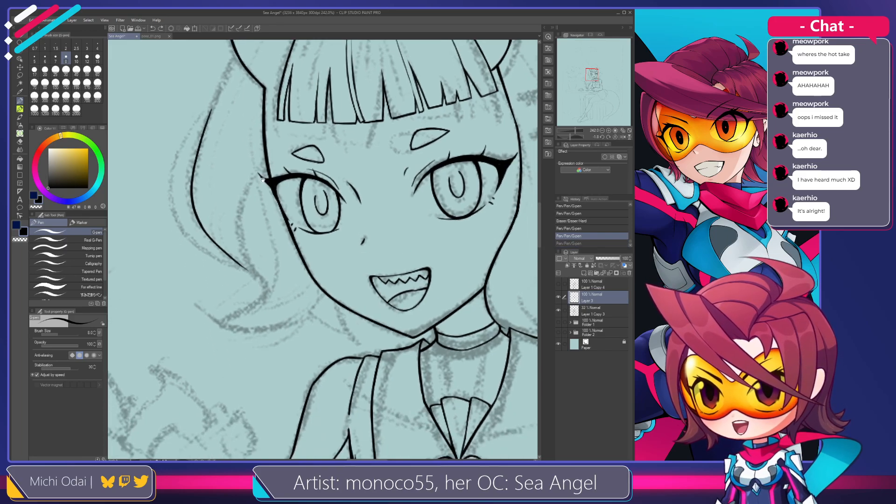
pyautogui.moveTo(250, 131)
pyautogui.mouseDown()
pyautogui.moveTo(273, 227)
pyautogui.moveTo(260, 207)
pyautogui.moveTo(266, 220)
pyautogui.mouseUp()
pyautogui.hotkey('ctrl', 'z')
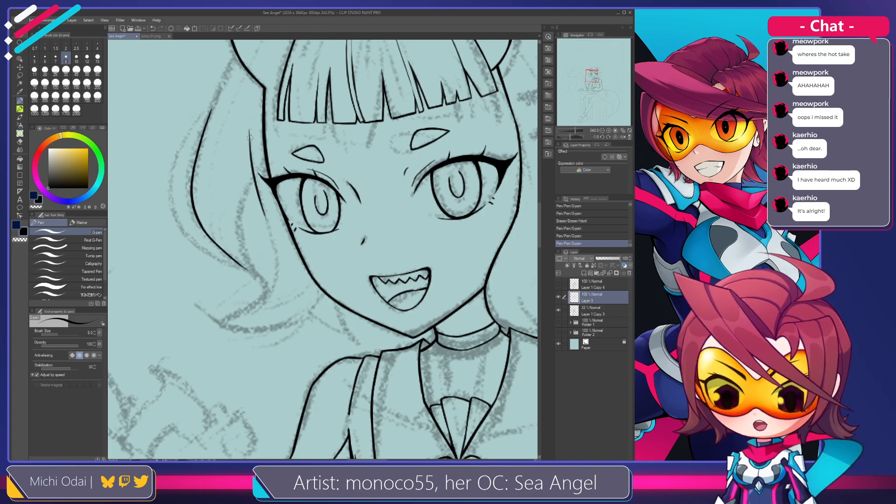
# Redraw the thin inner hair line beside the eye with a slightly curved G-pen stroke, undoing rejected versions.
pyautogui.press('r')
pyautogui.moveTo(257, 137)
pyautogui.mouseDown()
pyautogui.moveTo(265, 133)
pyautogui.moveTo(249, 182)
pyautogui.moveTo(252, 253)
pyautogui.mouseUp()
pyautogui.press('space')
pyautogui.hotkey('ctrl', 'z')
pyautogui.press('p')
pyautogui.hotkey('ctrl', 'z')
pyautogui.moveTo(242, 154); pyautogui.dragTo(247, 255)
pyautogui.hotkey('ctrl', 'z')
pyautogui.hotkey('ctrl', 'z')
pyautogui.moveTo(243, 156); pyautogui.dragTo(248, 258)
pyautogui.hotkey('ctrl', 'z')
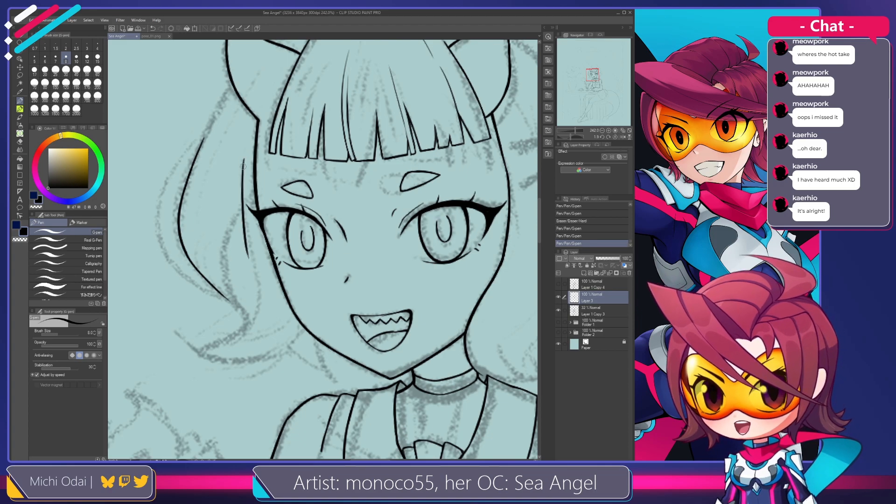
pyautogui.hotkey('ctrl', 'z')
pyautogui.moveTo(243, 159); pyautogui.dragTo(249, 257)
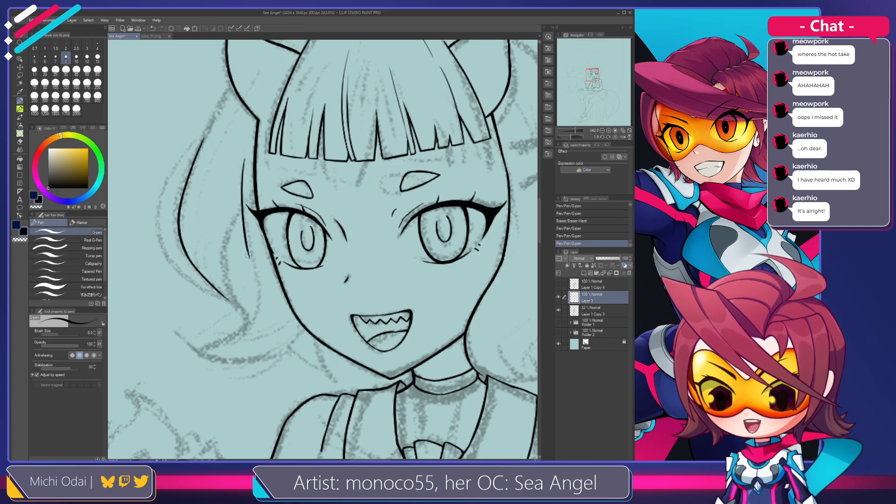
# Trim the upper tip of the inner hair line with the hard eraser and try re-inking it, undoing the rejected strokes.
pyautogui.hotkey('ctrl', 'z')
pyautogui.moveTo(245, 157)
pyautogui.mouseDown()
pyautogui.moveTo(242, 191)
pyautogui.moveTo(243, 171)
pyautogui.moveTo(254, 205)
pyautogui.mouseUp()
pyautogui.hotkey('ctrl', 'z')
pyautogui.hotkey('ctrl', 'z')
pyautogui.press('e')
pyautogui.click(244, 155)
pyautogui.press('p')
pyautogui.hotkey('ctrl', 'z')
pyautogui.hotkey('ctrl', 'z')
pyautogui.hotkey('ctrl', 'z')
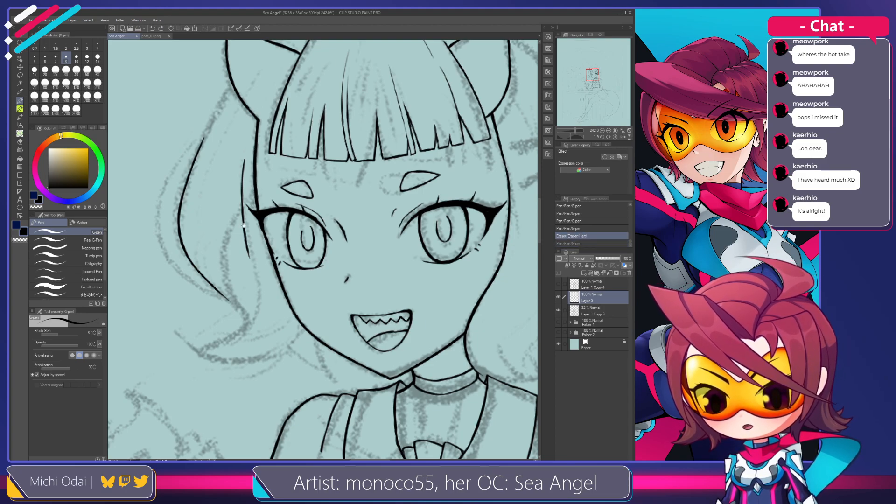
# Clean up the lower part of the inner hair line with the hard eraser and retouch its end with the G-pen.
pyautogui.scroll(-3, 252, 184)
pyautogui.press('e')
pyautogui.scroll(2, 252, 183)
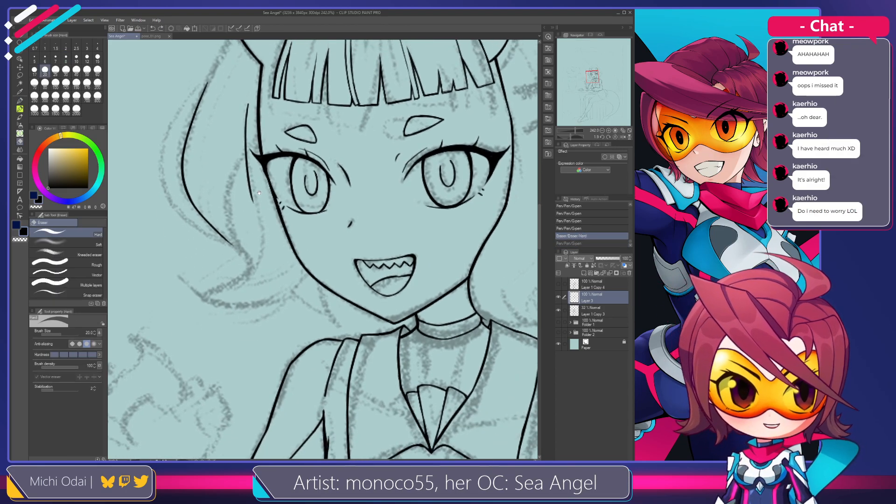
pyautogui.moveTo(250, 203); pyautogui.dragTo(248, 303)
pyautogui.press('p')
pyautogui.hotkey('ctrl', 'z')
pyautogui.hotkey('ctrl', 'z')
pyautogui.hotkey('ctrl', 'z')
pyautogui.hotkey('ctrl', 'z')
pyautogui.hotkey('ctrl', 'z')
pyautogui.moveTo(245, 206)
pyautogui.mouseDown()
pyautogui.moveTo(254, 270)
pyautogui.moveTo(243, 304)
pyautogui.mouseUp()
pyautogui.hotkey('ctrl', 'z')
pyautogui.moveTo(245, 216); pyautogui.dragTo(254, 295)
pyautogui.hotkey('ctrl', 'z')
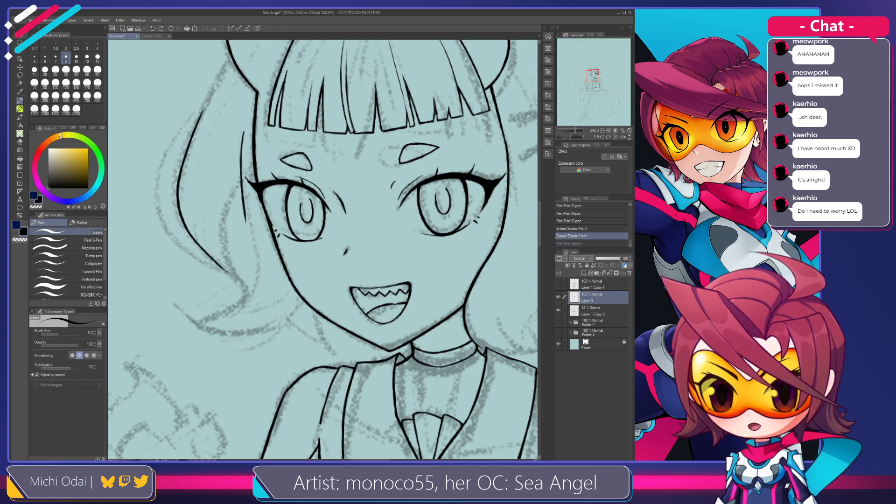
pyautogui.moveTo(247, 209); pyautogui.dragTo(242, 242)
# Ink the upper part of a second, outer side hair curve that starts at the long curve's upper tip, undoing rejected strokes.
pyautogui.moveTo(222, 197); pyautogui.dragTo(261, 231)
pyautogui.moveTo(235, 181); pyautogui.dragTo(192, 289)
pyautogui.hotkey('ctrl', 'z')
pyautogui.moveTo(233, 188); pyautogui.dragTo(215, 307)
pyautogui.hotkey('ctrl', 'z')
pyautogui.moveTo(224, 200); pyautogui.dragTo(202, 292)
pyautogui.hotkey('ctrl', 'z')
pyautogui.moveTo(237, 178)
pyautogui.mouseDown()
pyautogui.moveTo(211, 212)
pyautogui.moveTo(191, 286)
pyautogui.moveTo(231, 191)
pyautogui.moveTo(191, 289)
pyautogui.mouseUp()
pyautogui.hotkey('ctrl', 'z')
pyautogui.hotkey('ctrl', 'z')
pyautogui.moveTo(235, 183); pyautogui.dragTo(206, 296)
pyautogui.press('e')
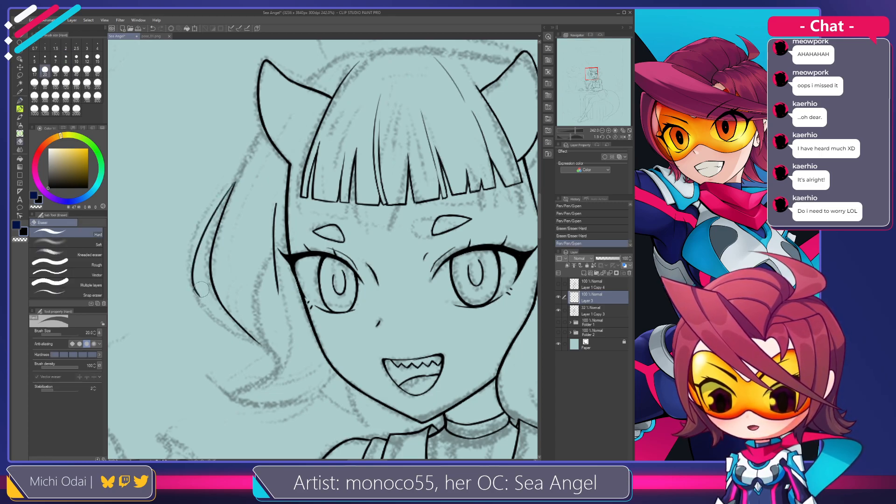
# Continue the outer hair curve down to the long curve's lower end with the G-pen, erasing and undoing rough joins.
pyautogui.press('p')
pyautogui.moveTo(198, 285)
pyautogui.mouseDown()
pyautogui.moveTo(259, 344)
pyautogui.moveTo(200, 294)
pyautogui.moveTo(240, 332)
pyautogui.mouseUp()
pyautogui.hotkey('ctrl', 'z')
pyautogui.hotkey('ctrl', 'z')
pyautogui.hotkey('ctrl', 'z')
pyautogui.hotkey('ctrl', 'z')
pyautogui.hotkey('ctrl', 'z')
pyautogui.hotkey('ctrl', 'z')
pyautogui.press('e')
pyautogui.press('p')
pyautogui.hotkey('ctrl', 'z')
pyautogui.hotkey('ctrl', 'z')
pyautogui.moveTo(193, 285)
pyautogui.mouseDown()
pyautogui.moveTo(247, 334)
pyautogui.moveTo(196, 290)
pyautogui.moveTo(242, 329)
pyautogui.moveTo(201, 303)
pyautogui.moveTo(255, 343)
pyautogui.mouseUp()
pyautogui.hotkey('ctrl', 'z')
pyautogui.hotkey('ctrl', 'z')
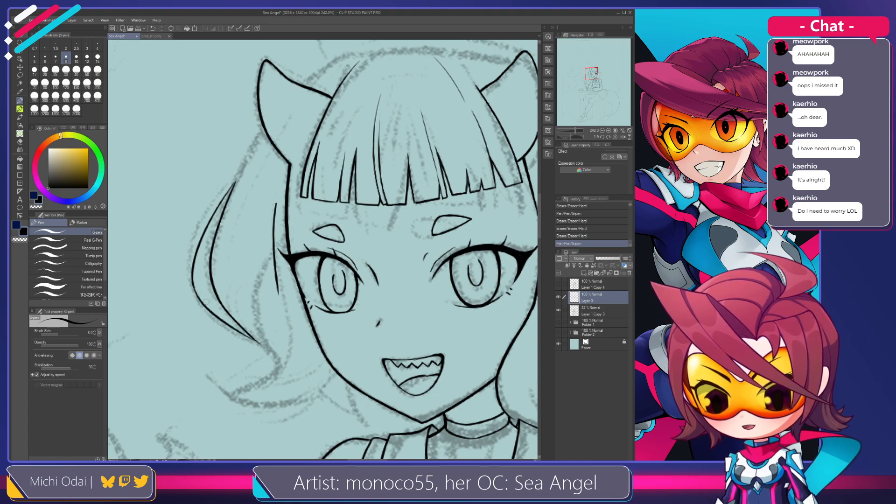
pyautogui.moveTo(193, 284); pyautogui.dragTo(208, 307)
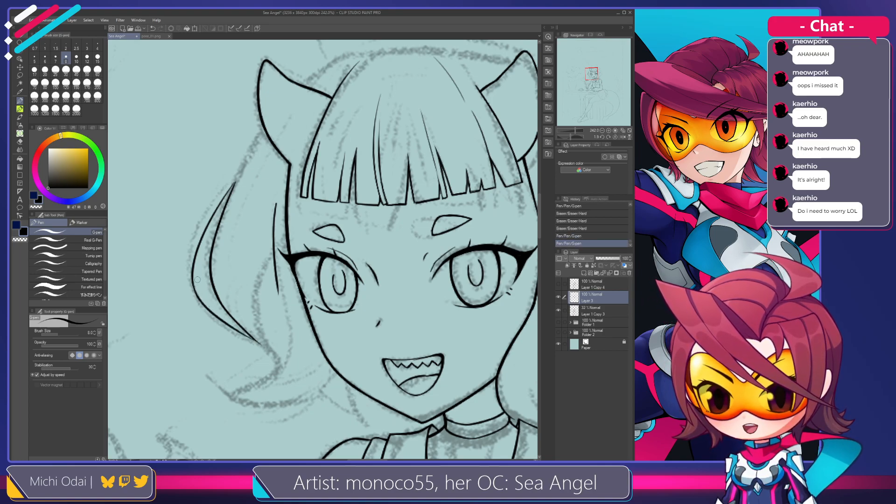
# Refine the upper tip where the two side hair curves meet with G-pen strokes, undoing rejected attempts.
pyautogui.moveTo(237, 178)
pyautogui.mouseDown()
pyautogui.moveTo(221, 201)
pyautogui.moveTo(241, 182)
pyautogui.moveTo(228, 212)
pyautogui.moveTo(247, 189)
pyautogui.moveTo(227, 214)
pyautogui.mouseUp()
pyautogui.hotkey('ctrl', 'z')
pyautogui.hotkey('ctrl', 'z')
pyautogui.hotkey('ctrl', 'z')
pyautogui.hotkey('ctrl', 'z')
pyautogui.hotkey('ctrl', 'z')
pyautogui.hotkey('ctrl', 'z')
pyautogui.hotkey('ctrl', 'z')
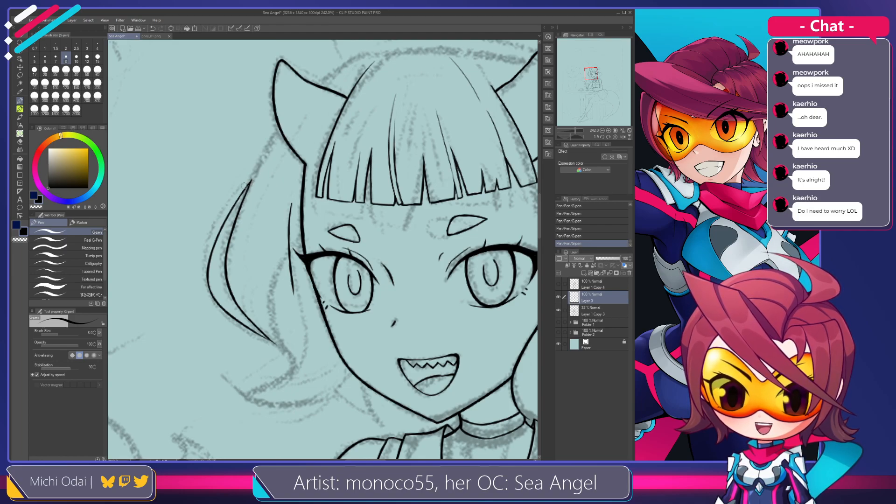
# Ink the upper part of an outermost side hair curve starting from the shared upper tip with the G-pen, undoing rejected strokes.
pyautogui.hotkey('ctrl', 'z')
pyautogui.moveTo(252, 171); pyautogui.dragTo(204, 255)
pyautogui.hotkey('ctrl', 'z')
pyautogui.moveTo(250, 175); pyautogui.dragTo(199, 267)
pyautogui.hotkey('ctrl', 'z')
pyautogui.hotkey('ctrl', 'z')
pyautogui.moveTo(249, 175)
pyautogui.mouseDown()
pyautogui.moveTo(199, 276)
pyautogui.moveTo(205, 247)
pyautogui.moveTo(205, 281)
pyautogui.moveTo(211, 234)
pyautogui.moveTo(206, 275)
pyautogui.moveTo(246, 185)
pyautogui.moveTo(201, 280)
pyautogui.mouseUp()
pyautogui.hotkey('ctrl', 'z')
pyautogui.hotkey('ctrl', 'z')
pyautogui.hotkey('ctrl', 'z')
pyautogui.hotkey('ctrl', 'z')
pyautogui.moveTo(250, 181); pyautogui.dragTo(201, 279)
pyautogui.hotkey('ctrl', 'z')
pyautogui.moveTo(250, 180); pyautogui.dragTo(199, 278)
pyautogui.hotkey('ctrl', 'z')
pyautogui.moveTo(250, 181); pyautogui.dragTo(200, 287)
pyautogui.hotkey('ctrl', 'z')
pyautogui.moveTo(253, 171); pyautogui.dragTo(200, 282)
pyautogui.hotkey('ctrl', 'z')
pyautogui.moveTo(251, 178); pyautogui.dragTo(198, 285)
pyautogui.hotkey('ctrl', 'z')
pyautogui.moveTo(251, 179)
pyautogui.mouseDown()
pyautogui.moveTo(198, 276)
pyautogui.moveTo(198, 263)
pyautogui.mouseUp()
pyautogui.hotkey('ctrl', 'z')
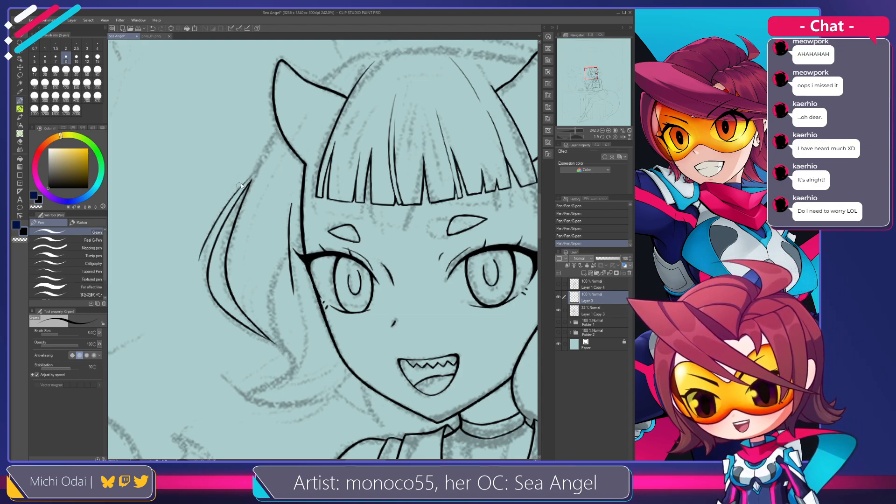
pyautogui.hotkey('ctrl', 'z')
pyautogui.moveTo(251, 179)
pyautogui.mouseDown()
pyautogui.moveTo(206, 231)
pyautogui.moveTo(202, 255)
pyautogui.mouseUp()
pyautogui.hotkey('ctrl', 'z')
pyautogui.hotkey('ctrl', 'z')
pyautogui.moveTo(251, 179)
pyautogui.mouseDown()
pyautogui.moveTo(230, 201)
pyautogui.moveTo(200, 270)
pyautogui.mouseUp()
pyautogui.hotkey('ctrl', 'z')
pyautogui.moveTo(251, 179); pyautogui.dragTo(200, 271)
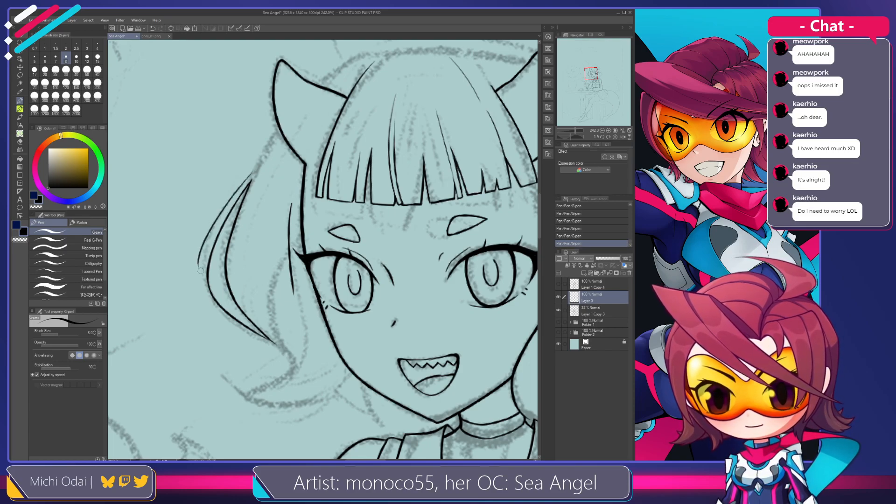
# Continue the outermost hair curve around its bulge toward the strand's lower end, undoing rejected strokes.
pyautogui.moveTo(252, 172); pyautogui.dragTo(210, 231)
pyautogui.hotkey('ctrl', 'z')
pyautogui.moveTo(252, 172)
pyautogui.mouseDown()
pyautogui.moveTo(202, 246)
pyautogui.moveTo(209, 287)
pyautogui.mouseUp()
pyautogui.hotkey('ctrl', 'z')
pyautogui.hotkey('ctrl', 'z')
pyautogui.moveTo(199, 256); pyautogui.dragTo(216, 298)
pyautogui.hotkey('ctrl', 'z')
pyautogui.hotkey('ctrl', 'z')
pyautogui.moveTo(198, 259); pyautogui.dragTo(215, 302)
pyautogui.hotkey('ctrl', 'z')
pyautogui.moveTo(198, 258); pyautogui.dragTo(217, 304)
pyautogui.hotkey('ctrl', 'z')
pyautogui.moveTo(198, 255); pyautogui.dragTo(203, 280)
pyautogui.hotkey('ctrl', 'z')
pyautogui.moveTo(201, 250)
pyautogui.mouseDown()
pyautogui.moveTo(211, 296)
pyautogui.moveTo(210, 233)
pyautogui.moveTo(202, 263)
pyautogui.moveTo(242, 289)
pyautogui.mouseUp()
pyautogui.hotkey('ctrl', 'z')
pyautogui.hotkey('ctrl', 'z')
pyautogui.hotkey('ctrl', 'z')
pyautogui.hotkey('ctrl', 'z')
pyautogui.moveTo(201, 260); pyautogui.dragTo(242, 291)
pyautogui.hotkey('ctrl', 'z')
pyautogui.moveTo(202, 261); pyautogui.dragTo(250, 295)
pyautogui.hotkey('ctrl', 'z')
pyautogui.moveTo(202, 261); pyautogui.dragTo(245, 289)
pyautogui.hotkey('ctrl', 'z')
pyautogui.hotkey('ctrl', 'z')
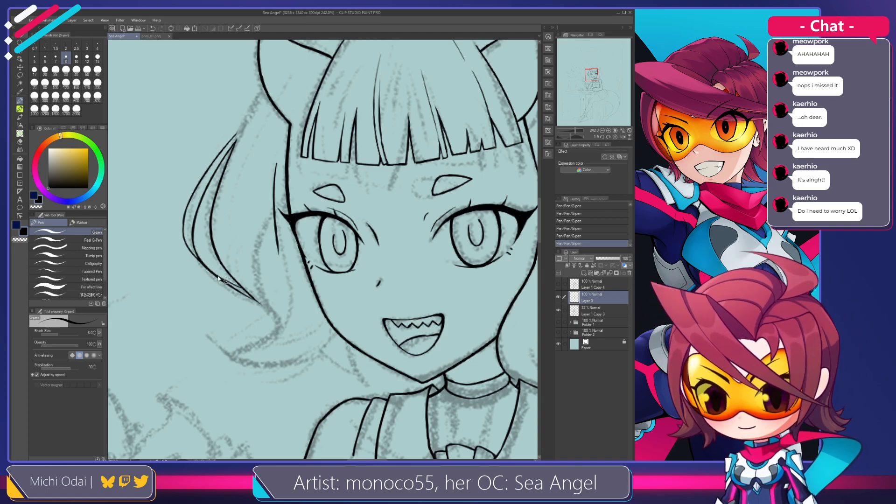
pyautogui.hotkey('ctrl', 'z')
pyautogui.moveTo(202, 260); pyautogui.dragTo(242, 289)
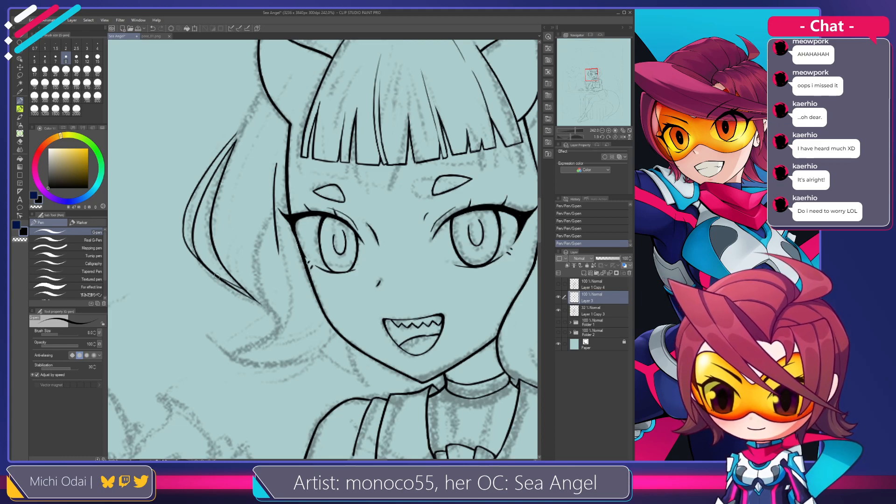
# Redraw the join where the outermost curve merges into the lower end of the side hair strand.
pyautogui.moveTo(256, 304)
pyautogui.mouseDown()
pyautogui.moveTo(219, 270)
pyautogui.moveTo(229, 278)
pyautogui.mouseUp()
pyautogui.hotkey('ctrl', 'z')
pyautogui.hotkey('ctrl', 'z')
pyautogui.hotkey('ctrl', 'z')
pyautogui.hotkey('ctrl', 'z')
pyautogui.hotkey('ctrl', 'z')
pyautogui.moveTo(195, 253); pyautogui.dragTo(229, 278)
pyautogui.hotkey('ctrl', 'z')
pyautogui.moveTo(195, 254); pyautogui.dragTo(222, 270)
pyautogui.hotkey('ctrl', 'y')
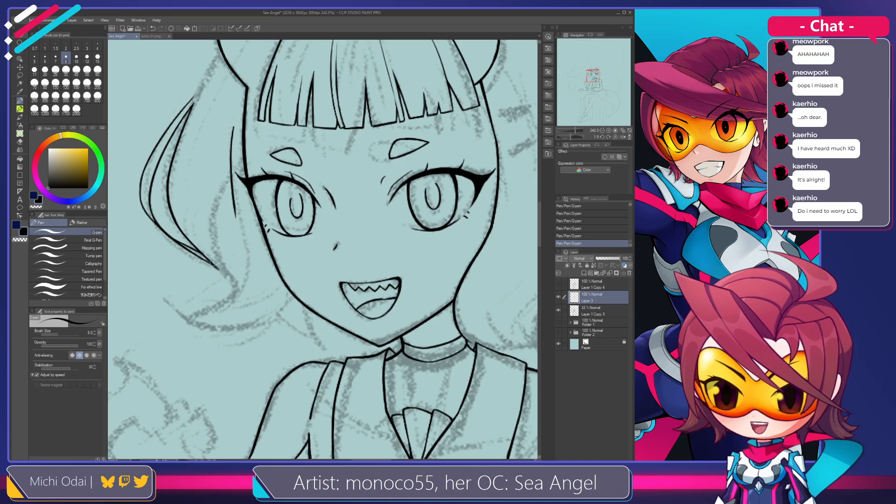
# Trim the side hair's lower end with the hard eraser and extend it into a downward-curving tip with the G-pen.
pyautogui.hotkey('shift', 'space')
pyautogui.moveTo(311, 158)
pyautogui.mouseDown()
pyautogui.moveTo(273, 326)
pyautogui.moveTo(338, 155)
pyautogui.moveTo(376, 164)
pyautogui.moveTo(303, 161)
pyautogui.mouseUp()
pyautogui.press('e')
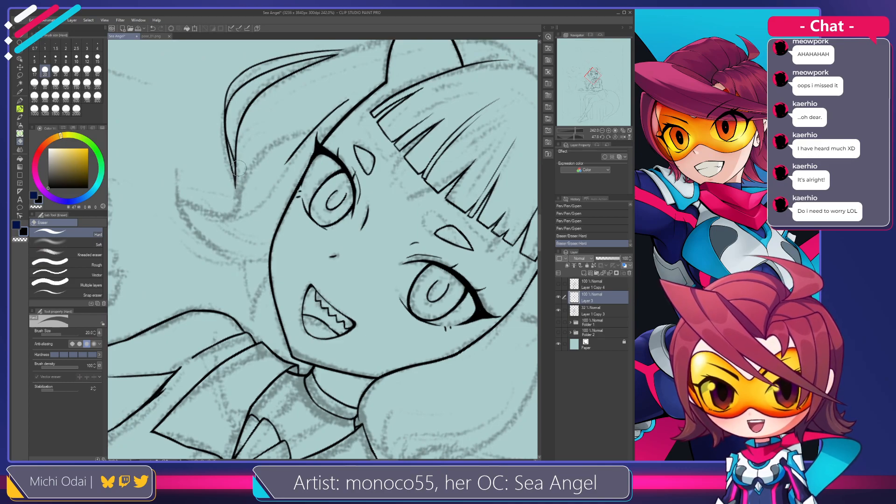
pyautogui.press('p')
pyautogui.moveTo(236, 169); pyautogui.dragTo(228, 216)
pyautogui.hotkey('ctrl', 'z')
pyautogui.hotkey('shift', 'space')
pyautogui.moveTo(270, 146); pyautogui.dragTo(235, 253)
pyautogui.press('space')
pyautogui.moveTo(235, 253)
pyautogui.mouseDown()
pyautogui.moveTo(252, 203)
pyautogui.moveTo(248, 251)
pyautogui.moveTo(252, 244)
pyautogui.mouseUp()
pyautogui.hotkey('shift', 'space')
pyautogui.hotkey('ctrl', 'z')
pyautogui.hotkey('ctrl', 'z')
pyautogui.hotkey('ctrl', 'z')
pyautogui.hotkey('ctrl', 'z')
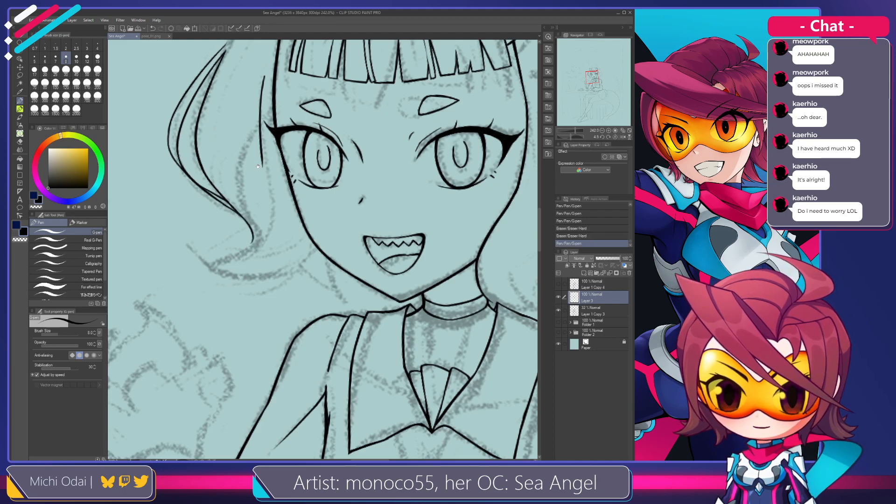
# Erase the short inner hair line beside the face with the hard eraser.
pyautogui.moveTo(258, 167); pyautogui.dragTo(249, 223)
pyautogui.press('e')
pyautogui.moveTo(252, 135)
pyautogui.mouseDown()
pyautogui.moveTo(246, 171)
pyautogui.moveTo(253, 149)
pyautogui.moveTo(249, 223)
pyautogui.mouseUp()
pyautogui.moveTo(250, 169); pyautogui.dragTo(232, 255)
pyautogui.press('p')
pyautogui.hotkey('ctrl', 'z')
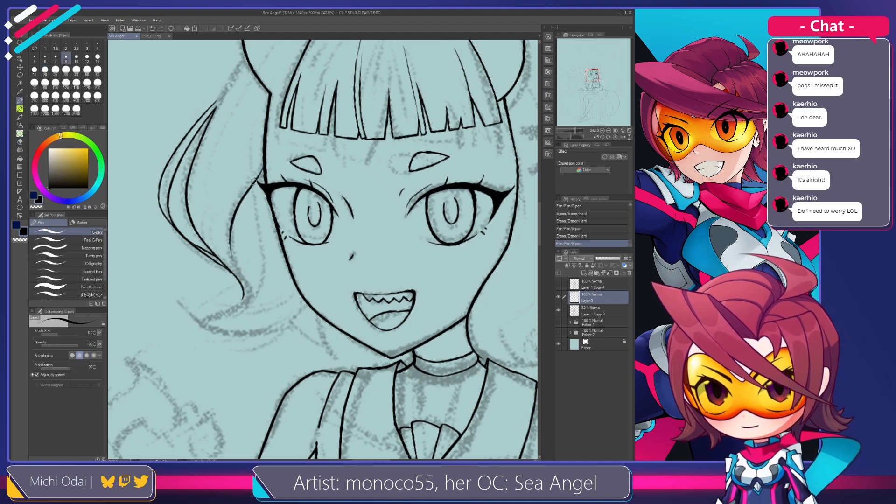
# Ink a new inner side hair edge curving from the outer eye corner down toward the strand's lower tip, undoing rejected strokes.
pyautogui.hotkey('ctrl', 'z')
pyautogui.moveTo(263, 167); pyautogui.dragTo(232, 256)
pyautogui.hotkey('ctrl', 'z')
pyautogui.moveTo(264, 164)
pyautogui.mouseDown()
pyautogui.moveTo(236, 199)
pyautogui.moveTo(248, 274)
pyautogui.mouseUp()
pyautogui.hotkey('ctrl', 'z')
pyautogui.moveTo(263, 165)
pyautogui.mouseDown()
pyautogui.moveTo(234, 211)
pyautogui.moveTo(246, 281)
pyautogui.mouseUp()
pyautogui.hotkey('ctrl', 'z')
pyautogui.moveTo(263, 166)
pyautogui.mouseDown()
pyautogui.moveTo(230, 225)
pyautogui.moveTo(246, 283)
pyautogui.mouseUp()
pyautogui.hotkey('ctrl', 'z')
pyautogui.moveTo(263, 168); pyautogui.dragTo(243, 288)
pyautogui.moveTo(254, 180)
pyautogui.mouseDown()
pyautogui.moveTo(247, 253)
pyautogui.moveTo(263, 264)
pyautogui.mouseUp()
# Ink the hair line running from the base of the horn down to the side hair's upper tip, undoing rejected strokes.
pyautogui.moveTo(254, 136); pyautogui.dragTo(226, 180)
pyautogui.hotkey('ctrl', 'z')
pyautogui.moveTo(256, 133)
pyautogui.mouseDown()
pyautogui.moveTo(220, 190)
pyautogui.moveTo(257, 132)
pyautogui.mouseUp()
pyautogui.hotkey('ctrl', 'z')
pyautogui.hotkey('ctrl', 'z')
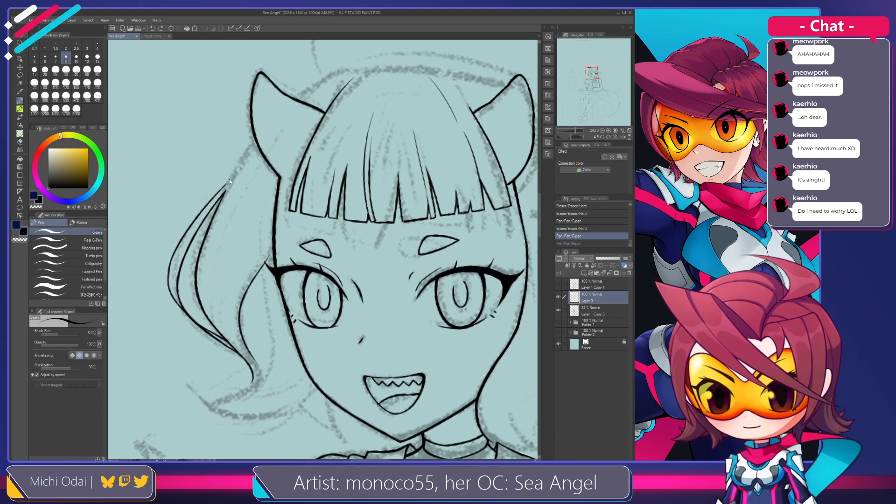
pyautogui.hotkey('ctrl', 'z')
pyautogui.moveTo(241, 163)
pyautogui.mouseDown()
pyautogui.moveTo(210, 210)
pyautogui.moveTo(215, 203)
pyautogui.mouseUp()
pyautogui.hotkey('ctrl', 'z')
pyautogui.hotkey('ctrl', 'z')
pyautogui.hotkey('ctrl', 'z')
pyautogui.hotkey('ctrl', 'z')
pyautogui.hotkey('ctrl', 'z')
pyautogui.hotkey('ctrl', 'z')
pyautogui.moveTo(240, 161); pyautogui.dragTo(211, 209)
pyautogui.hotkey('ctrl', 'z')
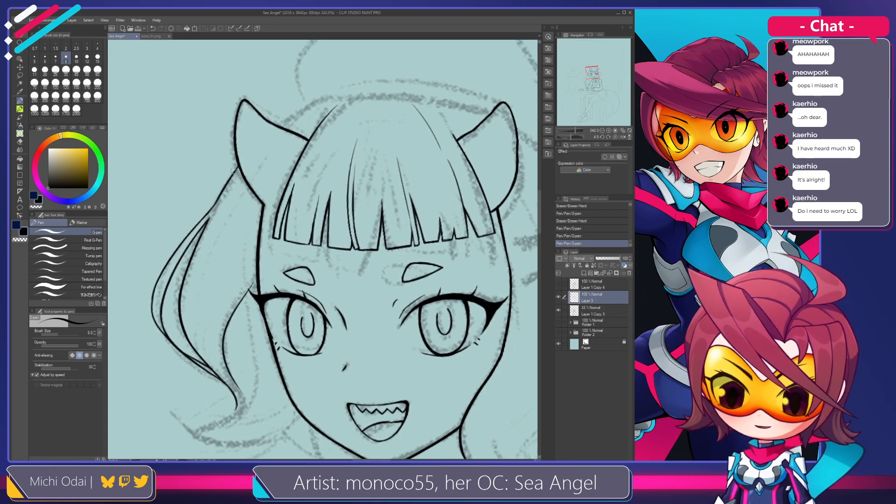
# Refine the hair line between the horn and the side strand with the G-pen, undoing rejected strokes.
pyautogui.moveTo(238, 165); pyautogui.dragTo(237, 168)
pyautogui.moveTo(213, 220)
pyautogui.mouseDown()
pyautogui.moveTo(193, 250)
pyautogui.moveTo(226, 168)
pyautogui.moveTo(179, 237)
pyautogui.moveTo(183, 230)
pyautogui.mouseUp()
pyautogui.hotkey('ctrl', 'z')
pyautogui.hotkey('ctrl', 'z')
pyautogui.hotkey('ctrl', 'z')
pyautogui.hotkey('ctrl', 'z')
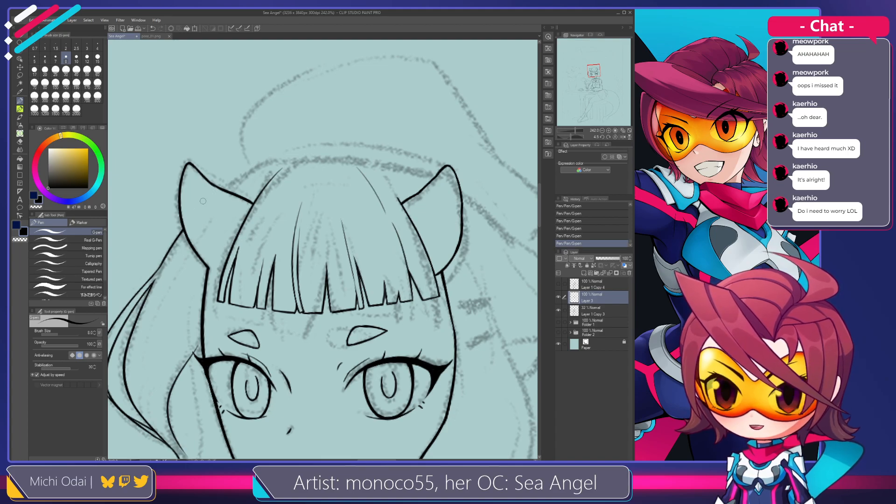
# Try to ink the head's upper contour from the horn over the bangs in one long G-pen curve.
pyautogui.hotkey('ctrl', 'z')
pyautogui.moveTo(220, 187); pyautogui.dragTo(288, 154)
pyautogui.hotkey('ctrl', 'z')
pyautogui.hotkey('ctrl', 'z')
pyautogui.moveTo(220, 187); pyautogui.dragTo(288, 154)
pyautogui.hotkey('ctrl', 'z')
pyautogui.moveTo(219, 187); pyautogui.dragTo(288, 154)
pyautogui.hotkey('ctrl', 'z')
pyautogui.moveTo(220, 188); pyautogui.dragTo(292, 154)
pyautogui.hotkey('ctrl', 'z')
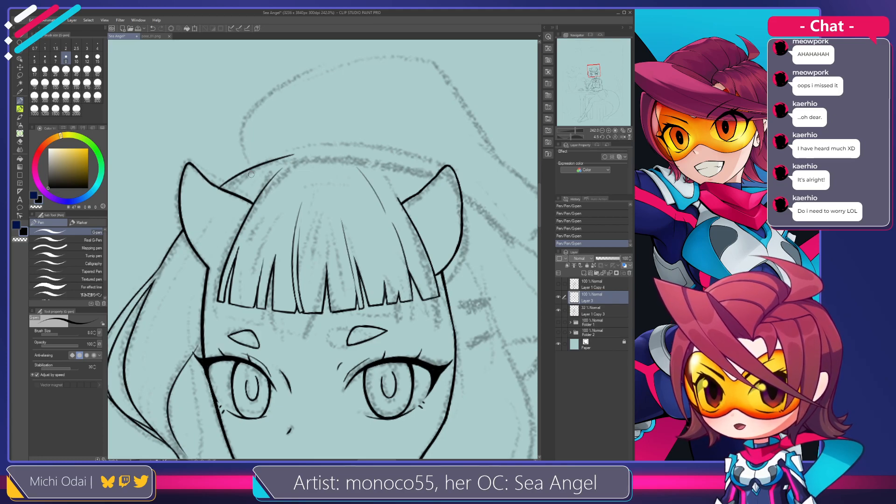
pyautogui.hotkey('ctrl', 'z')
pyautogui.moveTo(271, 164); pyautogui.dragTo(283, 162)
pyautogui.hotkey('ctrl', 'z')
pyautogui.moveTo(185, 226); pyautogui.dragTo(285, 157)
pyautogui.hotkey('ctrl', 'z')
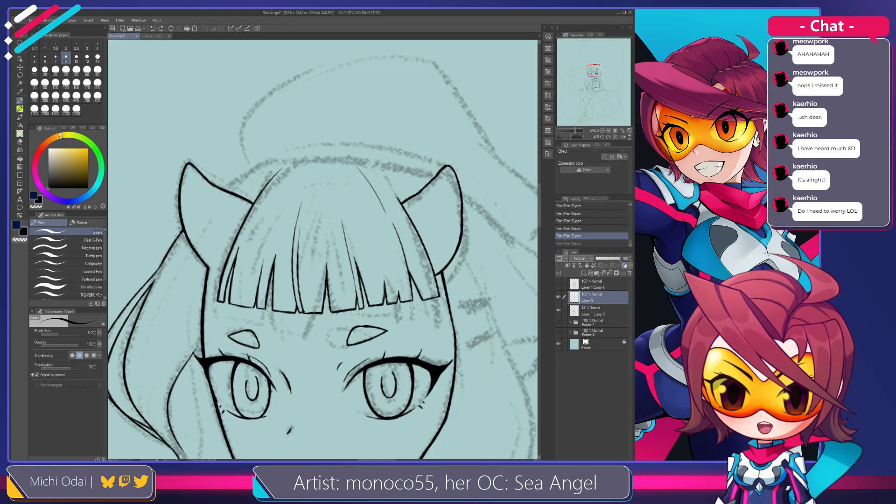
pyautogui.moveTo(186, 226); pyautogui.dragTo(219, 194)
pyautogui.hotkey('ctrl', 'z')
pyautogui.hotkey('ctrl', 'z')
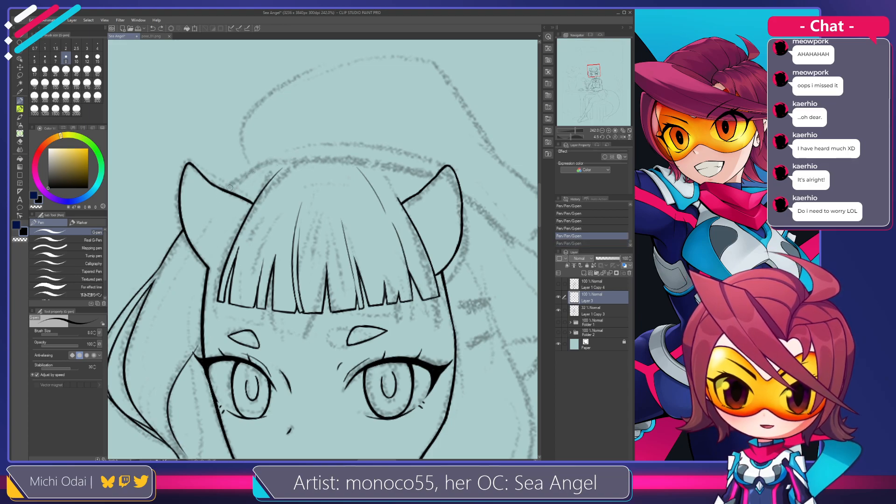
# Ink a short head contour curve from the horn to the top of the bangs and trim it with the hard eraser.
pyautogui.moveTo(260, 168); pyautogui.dragTo(275, 164)
pyautogui.hotkey('ctrl', 'z')
pyautogui.moveTo(221, 190); pyautogui.dragTo(281, 159)
pyautogui.hotkey('ctrl', 'z')
pyautogui.hotkey('ctrl', 'z')
pyautogui.moveTo(223, 188)
pyautogui.mouseDown()
pyautogui.moveTo(252, 170)
pyautogui.moveTo(232, 185)
pyautogui.mouseUp()
pyautogui.press('e')
pyautogui.hotkey('ctrl', 'z')
pyautogui.moveTo(275, 162)
pyautogui.mouseDown()
pyautogui.moveTo(239, 181)
pyautogui.moveTo(276, 164)
pyautogui.mouseUp()
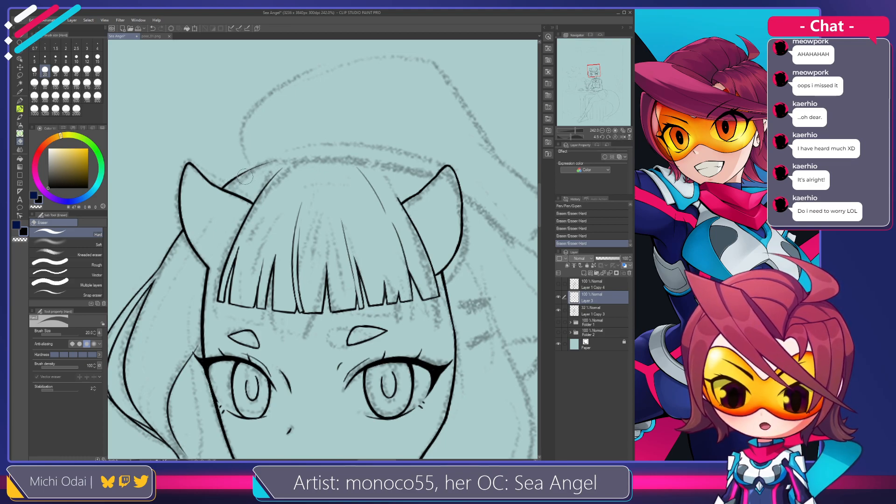
# Retouch the head contour between the horn and the bangs with the G-pen, undoing rejected strokes.
pyautogui.scroll(2, 245, 176)
pyautogui.press('p')
pyautogui.hotkey('ctrl', 'z')
pyautogui.moveTo(270, 163)
pyautogui.mouseDown()
pyautogui.moveTo(281, 156)
pyautogui.moveTo(252, 169)
pyautogui.mouseUp()
pyautogui.hotkey('ctrl', 'z')
pyautogui.hotkey('ctrl', 'z')
# Touch up the side hair lines beside the face with the G-pen and trim the overlap near the eye with the hard eraser.
pyautogui.moveTo(154, 265); pyautogui.dragTo(222, 182)
pyautogui.scroll(-3, 215, 256)
pyautogui.moveTo(234, 331)
pyautogui.mouseDown()
pyautogui.moveTo(248, 227)
pyautogui.moveTo(247, 256)
pyautogui.moveTo(249, 236)
pyautogui.mouseUp()
pyautogui.press('e')
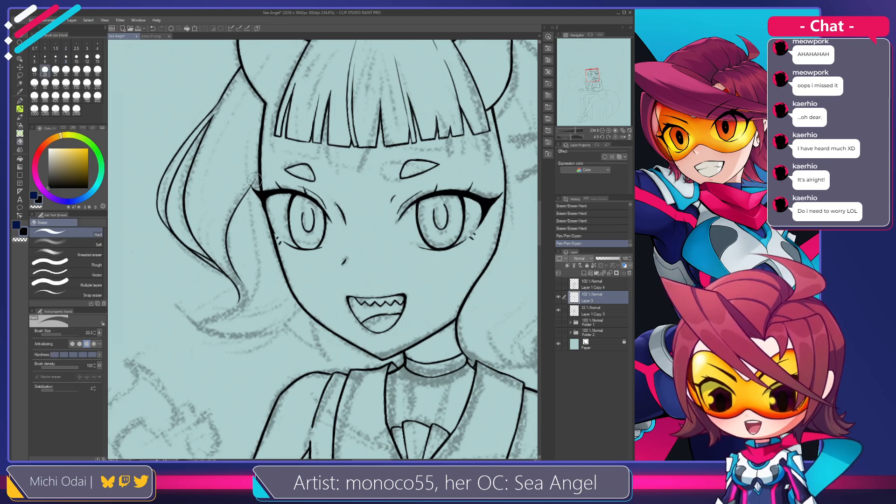
pyautogui.moveTo(252, 182); pyautogui.dragTo(243, 190)
pyautogui.press('p')
# Try to ink the side strand's inner edge from beside the eye down toward its curl.
pyautogui.moveTo(247, 141); pyautogui.dragTo(252, 234)
pyautogui.hotkey('ctrl', 'z')
pyautogui.moveTo(247, 141)
pyautogui.mouseDown()
pyautogui.moveTo(259, 289)
pyautogui.moveTo(256, 240)
pyautogui.moveTo(251, 262)
pyautogui.moveTo(248, 161)
pyautogui.moveTo(263, 289)
pyautogui.moveTo(257, 246)
pyautogui.moveTo(250, 265)
pyautogui.moveTo(251, 149)
pyautogui.moveTo(252, 238)
pyautogui.mouseUp()
pyautogui.hotkey('ctrl', 'z')
pyautogui.hotkey('ctrl', 'z')
pyautogui.hotkey('ctrl', 'z')
pyautogui.hotkey('ctrl', 'z')
pyautogui.hotkey('ctrl', 'z')
pyautogui.hotkey('ctrl', 'z')
pyautogui.hotkey('ctrl', 'z')
pyautogui.hotkey('ctrl', 'z')
# Ink the lower part of the side strand toward its outward curl, undoing rejected G-pen strokes.
pyautogui.moveTo(247, 145); pyautogui.dragTo(255, 262)
pyautogui.moveTo(250, 227)
pyautogui.mouseDown()
pyautogui.moveTo(253, 282)
pyautogui.moveTo(238, 306)
pyautogui.mouseUp()
pyautogui.hotkey('ctrl', 'z')
pyautogui.moveTo(254, 250); pyautogui.dragTo(233, 304)
pyautogui.hotkey('ctrl', 'z')
pyautogui.moveTo(254, 247)
pyautogui.mouseDown()
pyautogui.moveTo(234, 309)
pyautogui.moveTo(250, 293)
pyautogui.moveTo(234, 311)
pyautogui.mouseUp()
pyautogui.hotkey('ctrl', 'z')
pyautogui.hotkey('ctrl', 'z')
# Rework the side strand's inner edge next to the cheek on a rotated canvas, undoing rejected G-pen strokes.
pyautogui.press('r')
pyautogui.moveTo(329, 191)
pyautogui.mouseDown()
pyautogui.moveTo(334, 315)
pyautogui.moveTo(276, 298)
pyautogui.moveTo(356, 313)
pyautogui.moveTo(277, 327)
pyautogui.mouseUp()
pyautogui.press('p')
pyautogui.moveTo(308, 131)
pyautogui.mouseDown()
pyautogui.moveTo(280, 175)
pyautogui.moveTo(290, 217)
pyautogui.mouseUp()
pyautogui.hotkey('ctrl', 'z')
pyautogui.moveTo(308, 132); pyautogui.dragTo(290, 214)
pyautogui.hotkey('ctrl', 'z')
pyautogui.moveTo(308, 132); pyautogui.dragTo(291, 213)
pyautogui.hotkey('ctrl', 'z')
pyautogui.moveTo(317, 132)
pyautogui.mouseDown()
pyautogui.moveTo(296, 143)
pyautogui.moveTo(290, 211)
pyautogui.moveTo(314, 134)
pyautogui.moveTo(289, 204)
pyautogui.moveTo(304, 140)
pyautogui.moveTo(283, 201)
pyautogui.mouseUp()
pyautogui.hotkey('ctrl', 'z')
pyautogui.hotkey('ctrl', 'z')
pyautogui.moveTo(283, 166)
pyautogui.mouseDown()
pyautogui.moveTo(291, 184)
pyautogui.moveTo(288, 177)
pyautogui.moveTo(280, 253)
pyautogui.moveTo(335, 286)
pyautogui.moveTo(310, 277)
pyautogui.moveTo(285, 201)
pyautogui.mouseUp()
pyautogui.hotkey('ctrl', 'z')
pyautogui.hotkey('ctrl', 'z')
pyautogui.hotkey('ctrl', 'z')
pyautogui.press('r')
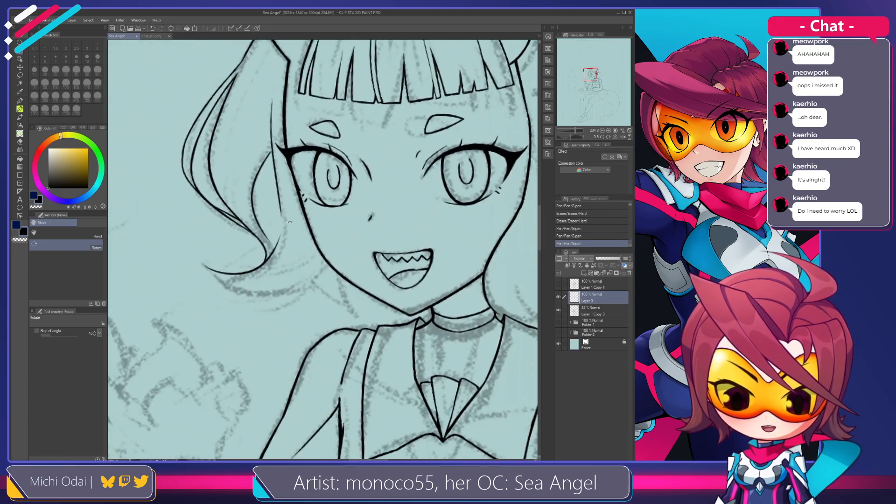
# Trim the end of the side strand's inner line with the hard eraser and retry its join to the curl, undoing rejected strokes.
pyautogui.press('e')
pyautogui.moveTo(284, 236); pyautogui.dragTo(279, 243)
pyautogui.press('p')
pyautogui.hotkey('ctrl', 'z')
pyautogui.hotkey('ctrl', 'y')
pyautogui.hotkey('ctrl', 'z')
pyautogui.hotkey('ctrl', 'y')
pyautogui.hotkey('ctrl', 'z')
pyautogui.hotkey('ctrl', 'z')
pyautogui.moveTo(281, 201); pyautogui.dragTo(279, 241)
pyautogui.hotkey('ctrl', 'z')
pyautogui.hotkey('ctrl', 'z')
pyautogui.hotkey('ctrl', 'z')
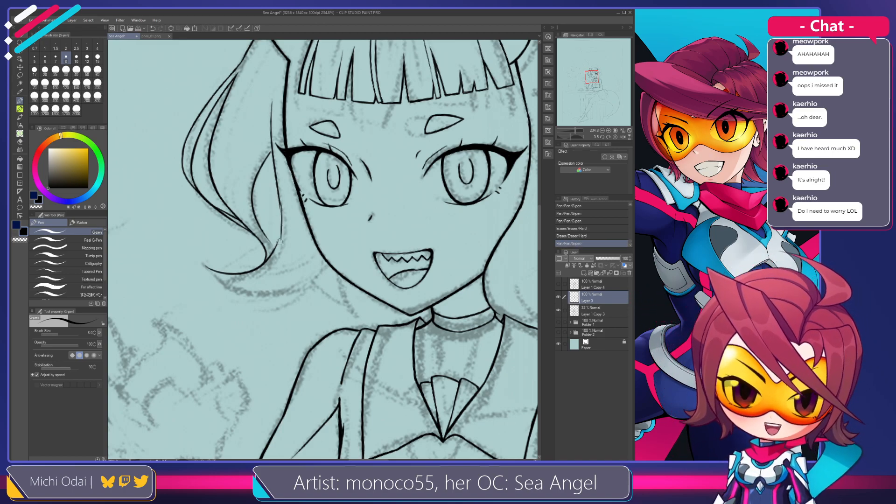
pyautogui.hotkey('ctrl', 'z')
pyautogui.moveTo(280, 199)
pyautogui.mouseDown()
pyautogui.moveTo(279, 237)
pyautogui.moveTo(281, 230)
pyautogui.mouseUp()
pyautogui.hotkey('ctrl', 'z')
# Redraw the short join between the side strand's inner edge and its curl, undoing rejected G-pen strokes.
pyautogui.press('r')
pyautogui.moveTo(289, 193)
pyautogui.mouseDown()
pyautogui.moveTo(307, 185)
pyautogui.moveTo(283, 176)
pyautogui.moveTo(266, 220)
pyautogui.mouseUp()
pyautogui.hotkey('ctrl', 'z')
pyautogui.press('p')
pyautogui.hotkey('ctrl', 'z')
pyautogui.hotkey('ctrl', 'z')
pyautogui.moveTo(270, 183); pyautogui.dragTo(265, 220)
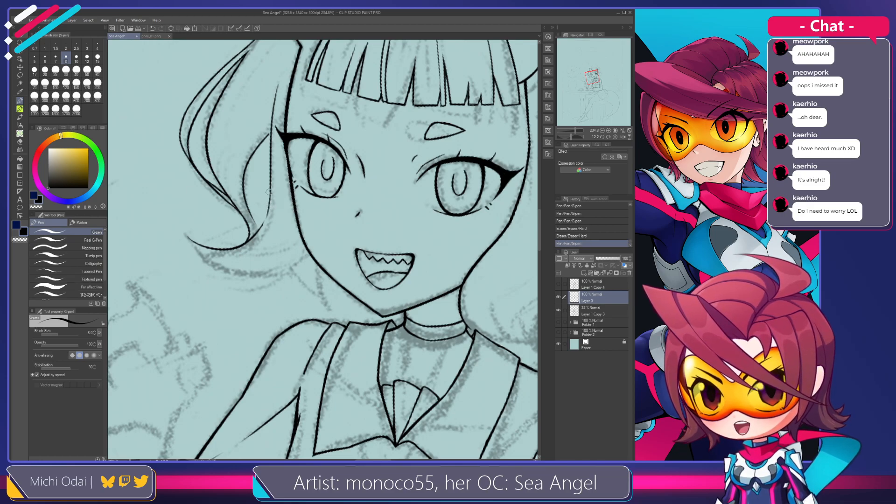
pyautogui.hotkey('ctrl', 'z')
pyautogui.moveTo(270, 184); pyautogui.dragTo(262, 225)
pyautogui.hotkey('ctrl', 'z')
pyautogui.moveTo(270, 192); pyautogui.dragTo(257, 228)
pyautogui.moveTo(270, 187)
pyautogui.mouseDown()
pyautogui.moveTo(264, 222)
pyautogui.moveTo(271, 176)
pyautogui.moveTo(265, 230)
pyautogui.moveTo(273, 215)
pyautogui.mouseUp()
pyautogui.hotkey('ctrl', 'z')
# Try to ink the side strand's inner edge in one long G-pen curve from beside the eye to the curl.
pyautogui.moveTo(297, 144); pyautogui.dragTo(270, 215)
pyautogui.hotkey('ctrl', 'z')
pyautogui.moveTo(299, 138); pyautogui.dragTo(268, 217)
pyautogui.hotkey('ctrl', 'z')
pyautogui.moveTo(301, 137)
pyautogui.mouseDown()
pyautogui.moveTo(266, 219)
pyautogui.moveTo(292, 153)
pyautogui.moveTo(268, 210)
pyautogui.mouseUp()
pyautogui.hotkey('ctrl', 'z')
pyautogui.hotkey('ctrl', 'z')
pyautogui.hotkey('ctrl', 'z')
pyautogui.moveTo(300, 138); pyautogui.dragTo(270, 205)
pyautogui.hotkey('ctrl', 'z')
pyautogui.moveTo(301, 137); pyautogui.dragTo(265, 223)
pyautogui.hotkey('ctrl', 'z')
pyautogui.hotkey('ctrl', 'z')
pyautogui.hotkey('ctrl', 'z')
pyautogui.hotkey('ctrl', 'z')
# Ink the side strand's inner edge below the eye with short G-pen strokes and clean it up with the hard eraser.
pyautogui.moveTo(279, 187); pyautogui.dragTo(265, 237)
pyautogui.hotkey('ctrl', 'z')
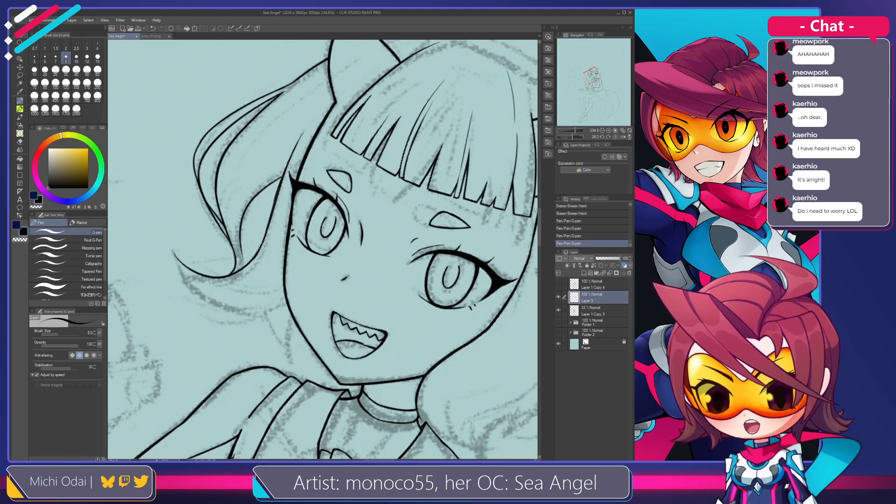
pyautogui.moveTo(277, 188); pyautogui.dragTo(259, 245)
pyautogui.hotkey('ctrl', 'z')
pyautogui.moveTo(276, 198); pyautogui.dragTo(261, 243)
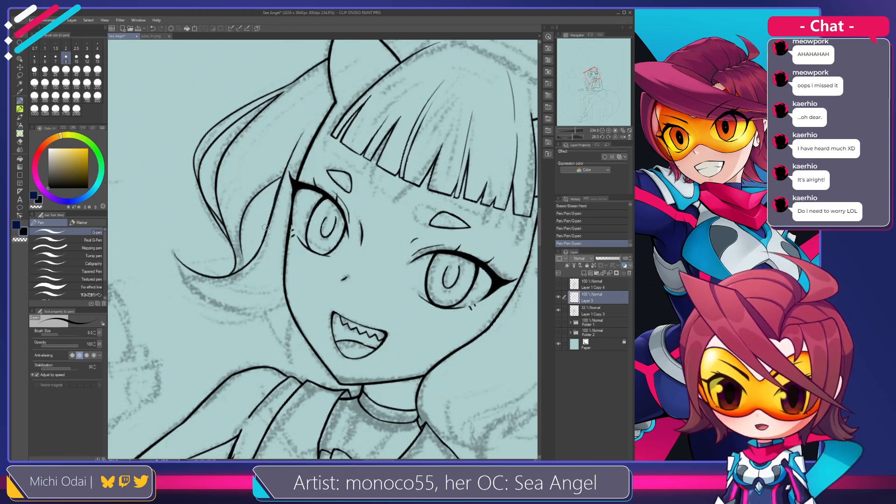
pyautogui.moveTo(275, 199)
pyautogui.mouseDown()
pyautogui.moveTo(266, 226)
pyautogui.moveTo(281, 214)
pyautogui.mouseUp()
pyautogui.press('r')
pyautogui.moveTo(315, 148)
pyautogui.mouseDown()
pyautogui.moveTo(271, 161)
pyautogui.moveTo(272, 219)
pyautogui.mouseUp()
pyautogui.press('p')
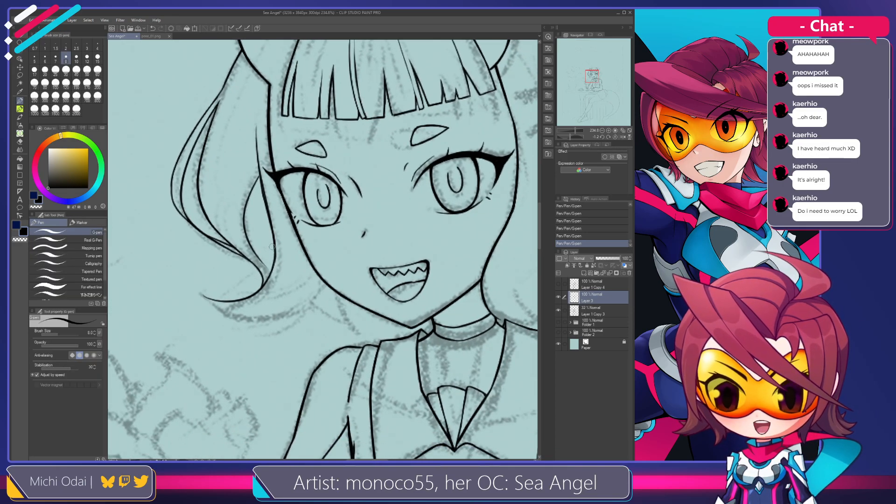
pyautogui.press('e')
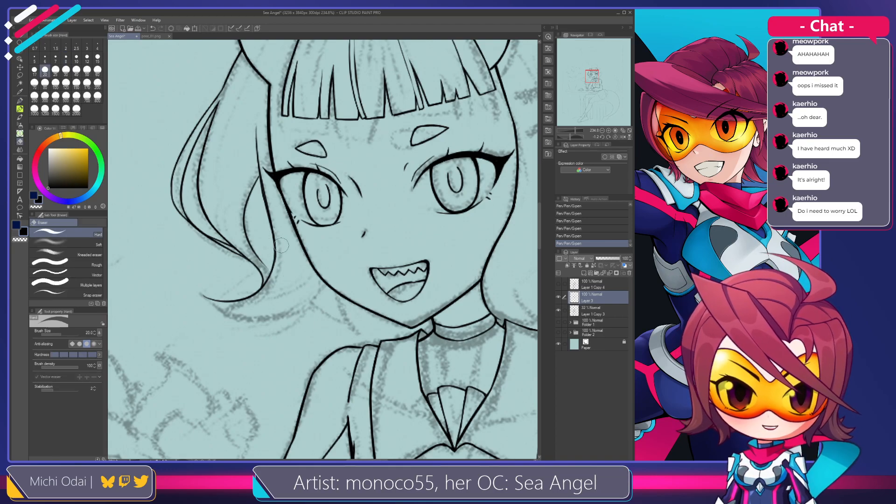
pyautogui.moveTo(283, 247); pyautogui.dragTo(280, 250)
pyautogui.press('p')
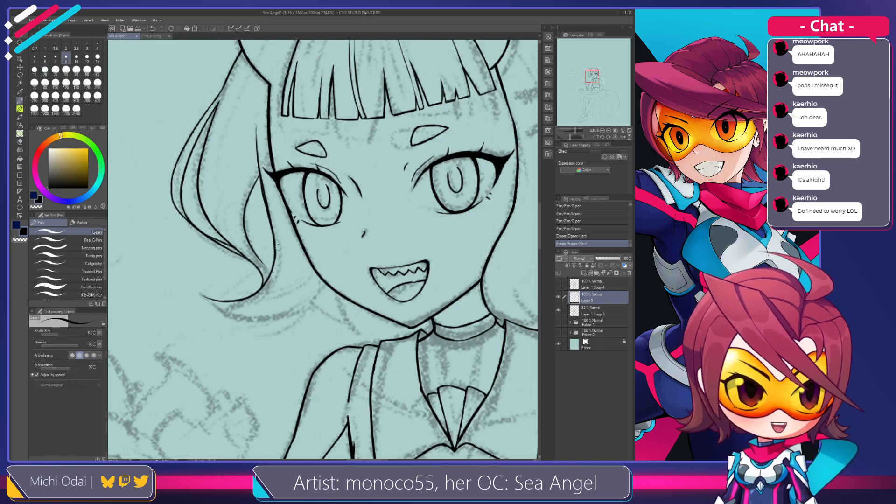
# Try to ink the underside of the side strand's curl from its outer tip on a rotated canvas.
pyautogui.moveTo(324, 221)
pyautogui.mouseDown()
pyautogui.moveTo(259, 143)
pyautogui.moveTo(245, 177)
pyautogui.mouseUp()
pyautogui.hotkey('ctrl', 'z')
pyautogui.moveTo(259, 136); pyautogui.dragTo(267, 235)
pyautogui.hotkey('ctrl', 'z')
pyautogui.moveTo(260, 137); pyautogui.dragTo(276, 231)
pyautogui.hotkey('ctrl', 'z')
pyautogui.moveTo(260, 136); pyautogui.dragTo(257, 216)
pyautogui.hotkey('ctrl', 'z')
pyautogui.moveTo(267, 129)
pyautogui.mouseDown()
pyautogui.moveTo(250, 200)
pyautogui.moveTo(250, 147)
pyautogui.moveTo(244, 180)
pyautogui.mouseUp()
pyautogui.hotkey('ctrl', 'z')
pyautogui.hotkey('ctrl', 'z')
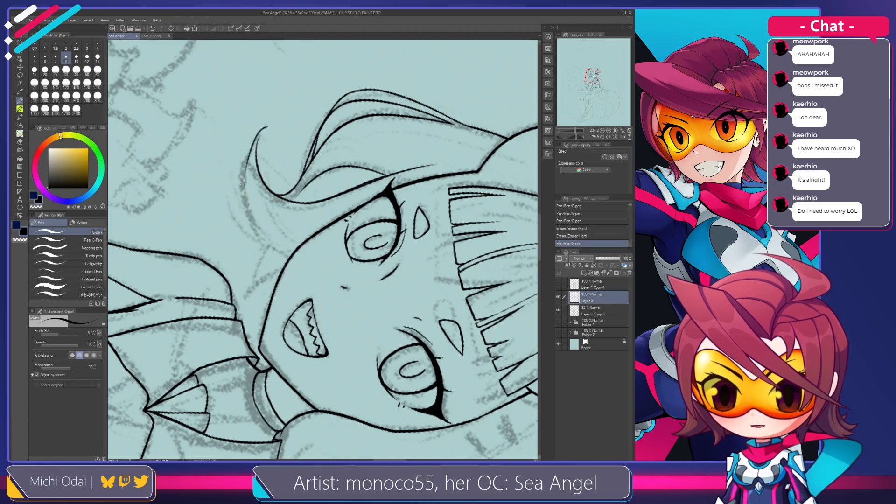
pyautogui.hotkey('ctrl', 'z')
pyautogui.moveTo(266, 127); pyautogui.dragTo(244, 191)
pyautogui.moveTo(271, 124)
pyautogui.mouseDown()
pyautogui.moveTo(255, 155)
pyautogui.moveTo(256, 145)
pyautogui.moveTo(253, 211)
pyautogui.mouseUp()
pyautogui.hotkey('ctrl', 'z')
pyautogui.hotkey('ctrl', 'z')
pyautogui.hotkey('ctrl', 'z')
pyautogui.hotkey('ctrl', 'z')
pyautogui.hotkey('ctrl', 'z')
pyautogui.hotkey('ctrl', 'z')
# Ink the underside of the side strand's curl in a G-pen curve, rotating the canvas and undoing rejected strokes.
pyautogui.hotkey('shift', 'space')
pyautogui.moveTo(282, 157); pyautogui.dragTo(241, 186)
pyautogui.hotkey('ctrl', 'z')
pyautogui.moveTo(273, 248)
pyautogui.mouseDown()
pyautogui.moveTo(248, 304)
pyautogui.moveTo(229, 308)
pyautogui.moveTo(262, 309)
pyautogui.mouseUp()
pyautogui.press('e')
pyautogui.press('p')
pyautogui.hotkey('ctrl', 'z')
pyautogui.press('r')
pyautogui.moveTo(312, 240)
pyautogui.mouseDown()
pyautogui.moveTo(379, 235)
pyautogui.moveTo(372, 220)
pyautogui.mouseUp()
pyautogui.hotkey('ctrl', 'z')
pyautogui.press('p')
pyautogui.moveTo(312, 130)
pyautogui.mouseDown()
pyautogui.moveTo(279, 172)
pyautogui.moveTo(284, 157)
pyautogui.moveTo(279, 210)
pyautogui.mouseUp()
pyautogui.hotkey('ctrl', 'z')
pyautogui.hotkey('ctrl', 'z')
pyautogui.moveTo(311, 129)
pyautogui.mouseDown()
pyautogui.moveTo(284, 160)
pyautogui.moveTo(280, 203)
pyautogui.mouseUp()
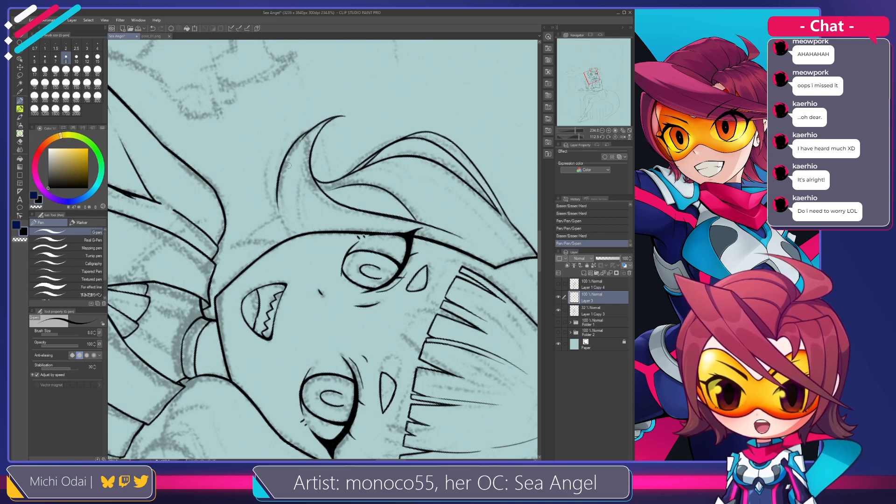
# Ink a small pointed hair tip below the side strand's curl and trim its end with the hard eraser.
pyautogui.press('r')
pyautogui.moveTo(288, 165); pyautogui.dragTo(275, 263)
pyautogui.moveTo(349, 275); pyautogui.dragTo(345, 280)
pyautogui.press('e')
pyautogui.moveTo(313, 311)
pyautogui.mouseDown()
pyautogui.moveTo(278, 344)
pyautogui.moveTo(317, 294)
pyautogui.moveTo(279, 343)
pyautogui.mouseUp()
pyautogui.press('p')
pyautogui.hotkey('ctrl', 'z')
pyautogui.hotkey('ctrl', 'z')
pyautogui.hotkey('ctrl', 'z')
pyautogui.moveTo(316, 295); pyautogui.dragTo(278, 343)
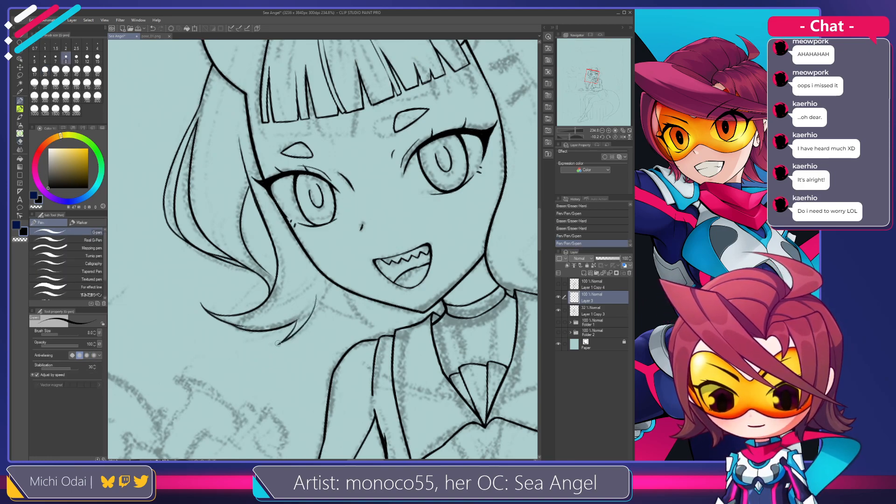
pyautogui.press('e')
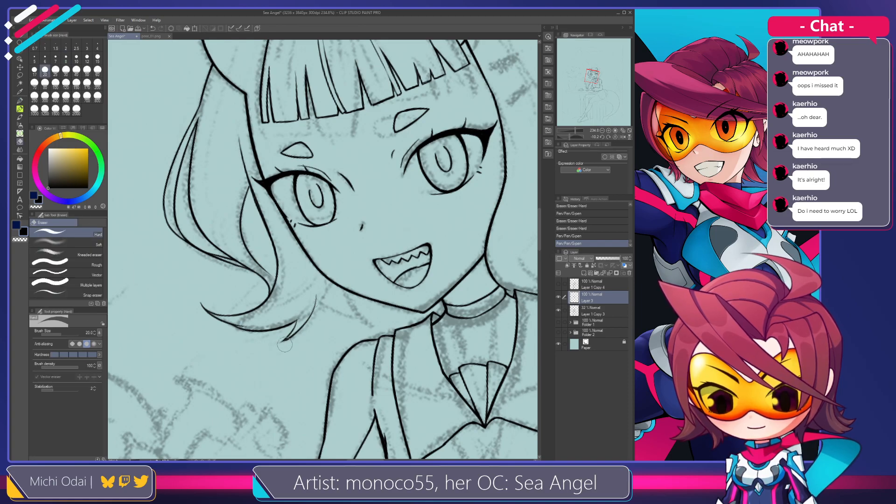
pyautogui.hotkey('ctrl', 'z')
pyautogui.moveTo(280, 348)
pyautogui.mouseDown()
pyautogui.moveTo(297, 336)
pyautogui.moveTo(272, 349)
pyautogui.moveTo(292, 338)
pyautogui.moveTo(277, 347)
pyautogui.mouseUp()
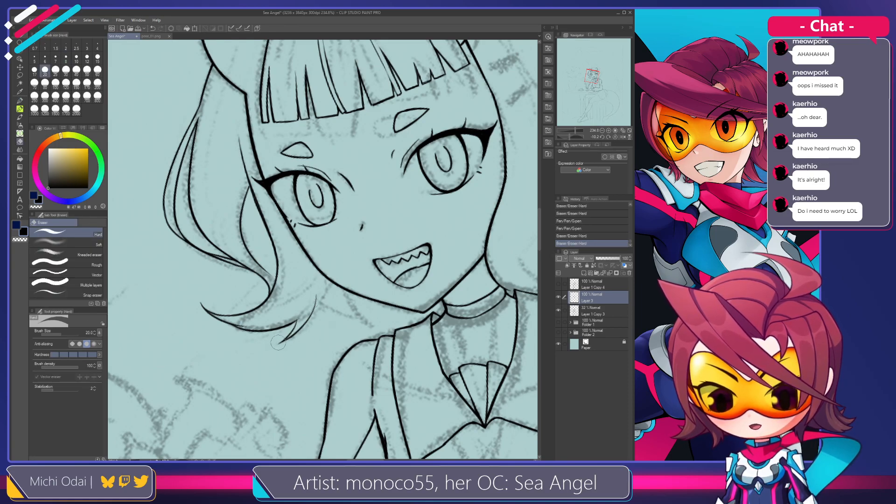
# Refine the lines meeting at the small pointed hair tip below the cheek with the G-pen and hard eraser.
pyautogui.press('r')
pyautogui.moveTo(325, 319)
pyautogui.mouseDown()
pyautogui.moveTo(285, 330)
pyautogui.moveTo(286, 313)
pyautogui.moveTo(270, 339)
pyautogui.moveTo(282, 321)
pyautogui.mouseUp()
pyautogui.scroll(3, 283, 326)
pyautogui.press('p')
pyautogui.hotkey('ctrl', 'z')
pyautogui.hotkey('ctrl', 'z')
pyautogui.press('e')
pyautogui.press('p')
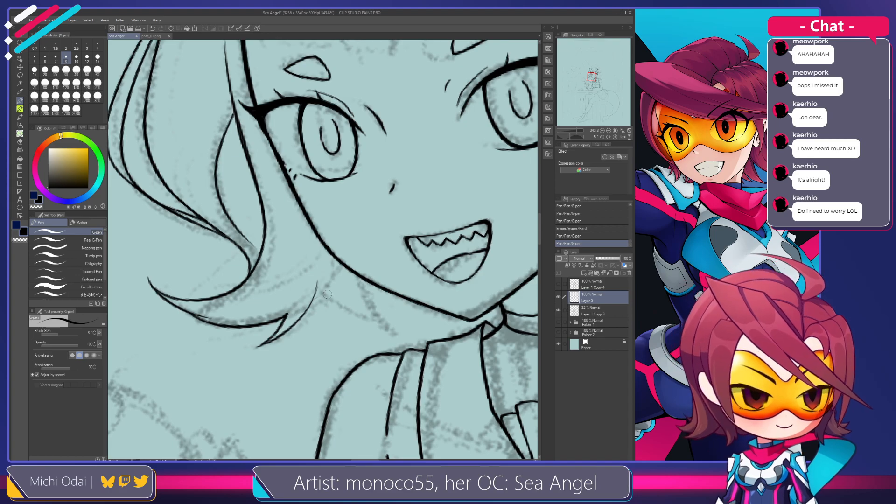
# Touch up the end of the small pointed hair tip under the side strand's curl with the G-pen and hard eraser.
pyautogui.scroll(-2, 327, 295)
pyautogui.scroll(3, 327, 296)
pyautogui.moveTo(325, 298)
pyautogui.mouseDown()
pyautogui.moveTo(287, 322)
pyautogui.moveTo(312, 305)
pyautogui.moveTo(304, 298)
pyautogui.moveTo(286, 328)
pyautogui.moveTo(303, 302)
pyautogui.moveTo(292, 321)
pyautogui.mouseUp()
pyautogui.press('e')
pyautogui.press('p')
pyautogui.hotkey('ctrl', 'z')
pyautogui.hotkey('ctrl', 'z')
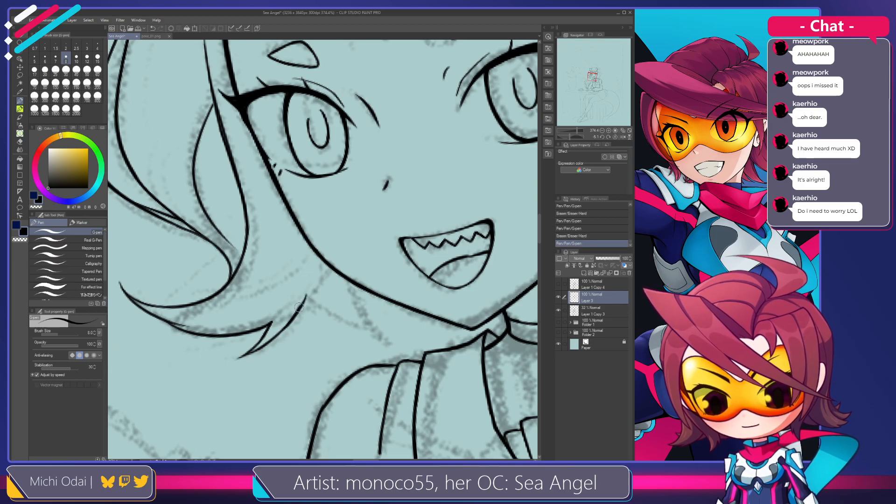
pyautogui.hotkey('ctrl', 'z')
pyautogui.hotkey('ctrl', 'y')
pyautogui.hotkey('ctrl', 'z')
pyautogui.hotkey('ctrl', 'y')
pyautogui.hotkey('ctrl', 'z')
# Shorten the inner edge of the small pointed hair tip with the hard eraser on a slightly rotated canvas.
pyautogui.moveTo(303, 303)
pyautogui.mouseDown()
pyautogui.moveTo(292, 323)
pyautogui.moveTo(323, 332)
pyautogui.moveTo(311, 319)
pyautogui.moveTo(347, 276)
pyautogui.moveTo(337, 292)
pyautogui.moveTo(384, 345)
pyautogui.mouseUp()
pyautogui.hotkey('ctrl', 'z')
pyautogui.hotkey('shift', 'space')
pyautogui.press('e')
pyautogui.press('p')
pyautogui.press('e')
pyautogui.press('p')
pyautogui.hotkey('ctrl', 'z')
pyautogui.hotkey('ctrl', 'z')
pyautogui.hotkey('ctrl', 'z')
pyautogui.hotkey('ctrl', 'z')
# Try to ink the outer edge of a new hair tuft between the curl's pointed tip and the jaw.
pyautogui.moveTo(316, 278)
pyautogui.mouseDown()
pyautogui.moveTo(384, 352)
pyautogui.moveTo(362, 337)
pyautogui.moveTo(388, 344)
pyautogui.mouseUp()
pyautogui.hotkey('ctrl', 'z')
pyautogui.hotkey('ctrl', 'z')
pyautogui.hotkey('ctrl', 'z')
pyautogui.moveTo(317, 283); pyautogui.dragTo(391, 349)
pyautogui.hotkey('ctrl', 'z')
pyautogui.moveTo(309, 275); pyautogui.dragTo(391, 343)
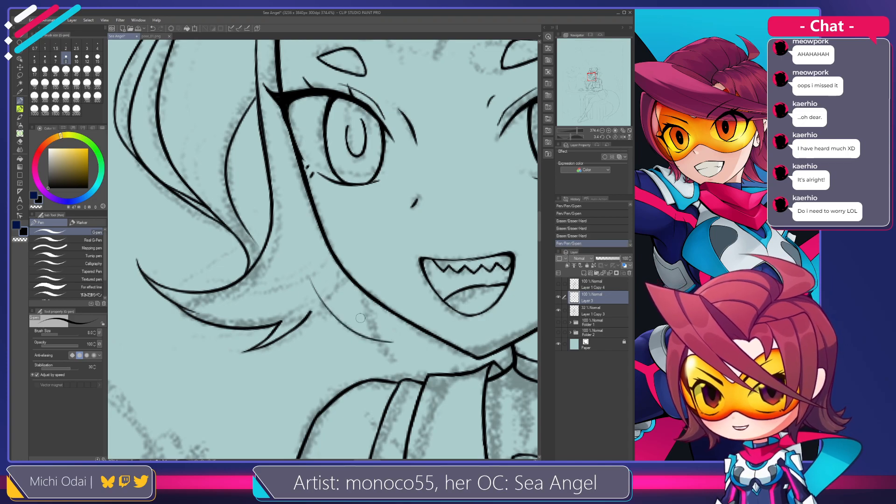
pyautogui.moveTo(360, 318); pyautogui.dragTo(325, 305)
pyautogui.press('r')
pyautogui.moveTo(420, 252); pyautogui.dragTo(398, 314)
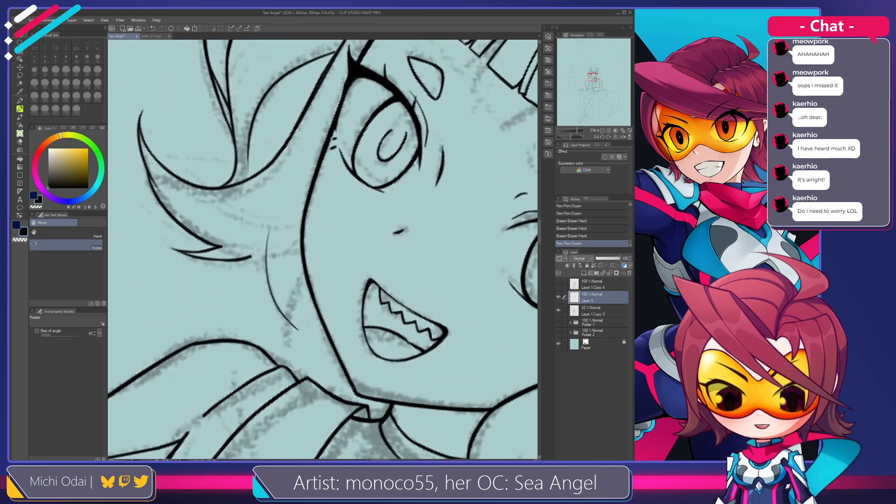
pyautogui.hotkey('ctrl', 'z')
pyautogui.moveTo(268, 249); pyautogui.dragTo(289, 332)
pyautogui.hotkey('ctrl', 'z')
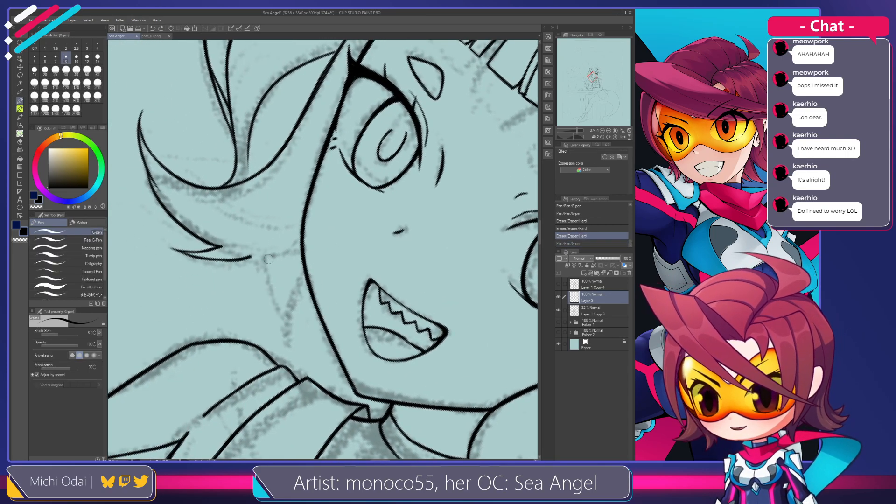
pyautogui.moveTo(268, 260); pyautogui.dragTo(289, 333)
pyautogui.hotkey('ctrl', 'z')
# Ink the underside of the side strand from its pointed tip to the cheek outline on a rotated canvas.
pyautogui.press('r')
pyautogui.moveTo(344, 206)
pyautogui.mouseDown()
pyautogui.moveTo(283, 241)
pyautogui.moveTo(298, 225)
pyautogui.moveTo(327, 234)
pyautogui.moveTo(306, 277)
pyautogui.moveTo(319, 254)
pyautogui.mouseUp()
pyautogui.press('p')
pyautogui.hotkey('ctrl', 'z')
pyautogui.hotkey('ctrl', 'z')
pyautogui.hotkey('ctrl', 'z')
pyautogui.moveTo(344, 213)
pyautogui.mouseDown()
pyautogui.moveTo(320, 252)
pyautogui.moveTo(343, 232)
pyautogui.moveTo(359, 247)
pyautogui.moveTo(333, 259)
pyautogui.moveTo(324, 325)
pyautogui.mouseUp()
pyautogui.press('r')
pyautogui.press('p')
pyautogui.hotkey('ctrl', 'z')
pyautogui.hotkey('ctrl', 'z')
pyautogui.hotkey('ctrl', 'z')
pyautogui.press('space')
pyautogui.hotkey('ctrl', 'z')
# Ink the outer edge of a small hair tuft hanging below the side strand, undoing rejected G-pen strokes.
pyautogui.moveTo(299, 265); pyautogui.dragTo(330, 327)
pyautogui.hotkey('ctrl', 'z')
pyautogui.hotkey('ctrl', 'z')
pyautogui.moveTo(300, 265); pyautogui.dragTo(323, 319)
pyautogui.hotkey('ctrl', 'z')
pyautogui.moveTo(300, 265)
pyautogui.mouseDown()
pyautogui.moveTo(329, 329)
pyautogui.moveTo(309, 290)
pyautogui.moveTo(321, 317)
pyautogui.mouseUp()
pyautogui.hotkey('ctrl', 'z')
pyautogui.hotkey('ctrl', 'z')
pyautogui.hotkey('ctrl', 'z')
pyautogui.hotkey('ctrl', 'z')
pyautogui.hotkey('ctrl', 'z')
pyautogui.moveTo(300, 265); pyautogui.dragTo(320, 316)
pyautogui.hotkey('ctrl', 'z')
pyautogui.moveTo(300, 265); pyautogui.dragTo(320, 313)
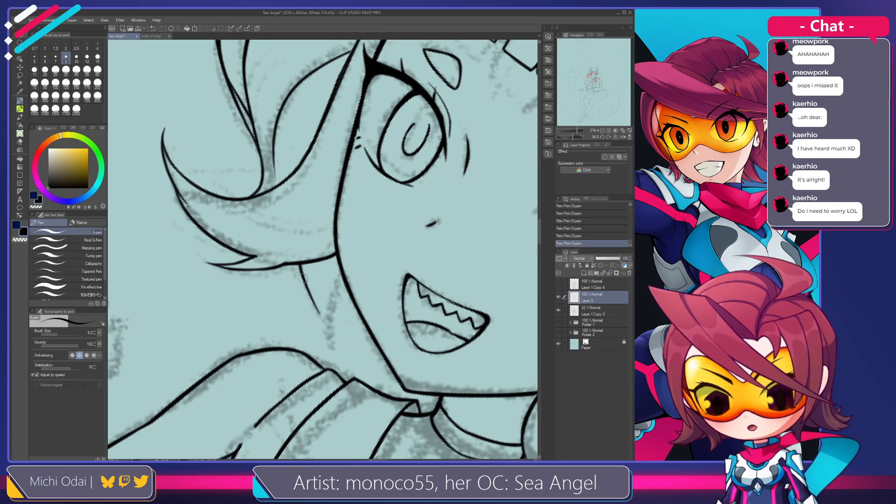
pyautogui.hotkey('ctrl', 'z')
pyautogui.moveTo(300, 265); pyautogui.dragTo(320, 314)
pyautogui.hotkey('ctrl', 'z')
pyautogui.moveTo(300, 265); pyautogui.dragTo(324, 315)
pyautogui.hotkey('ctrl', 'z')
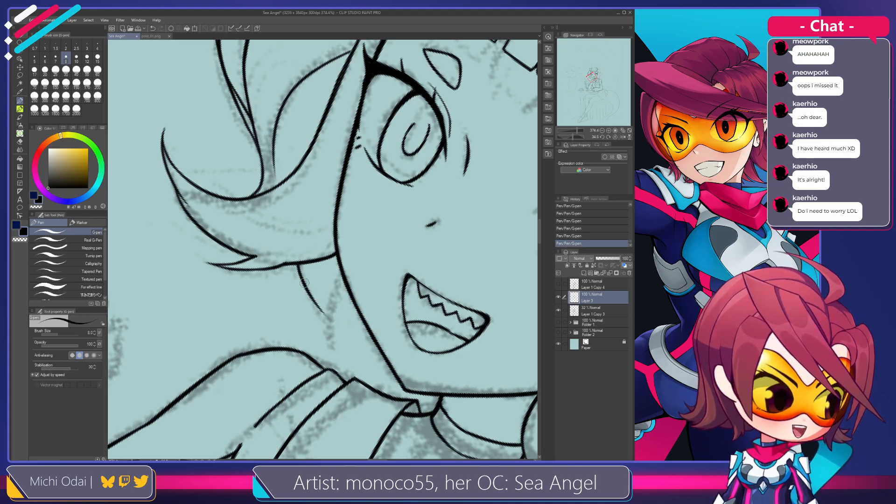
pyautogui.moveTo(321, 320); pyautogui.dragTo(308, 292)
# Ink the inner edge of the small hair tuft from the jawline down to its tip, undoing rejected strokes.
pyautogui.moveTo(329, 241); pyautogui.dragTo(322, 319)
pyautogui.hotkey('ctrl', 'z')
pyautogui.hotkey('ctrl', 'z')
pyautogui.hotkey('ctrl', 'z')
pyautogui.hotkey('ctrl', 'z')
pyautogui.moveTo(329, 243); pyautogui.dragTo(321, 318)
pyautogui.hotkey('ctrl', 'z')
pyautogui.moveTo(329, 241); pyautogui.dragTo(319, 320)
pyautogui.hotkey('ctrl', 'z')
pyautogui.hotkey('ctrl', 'z')
pyautogui.moveTo(329, 255); pyautogui.dragTo(319, 282)
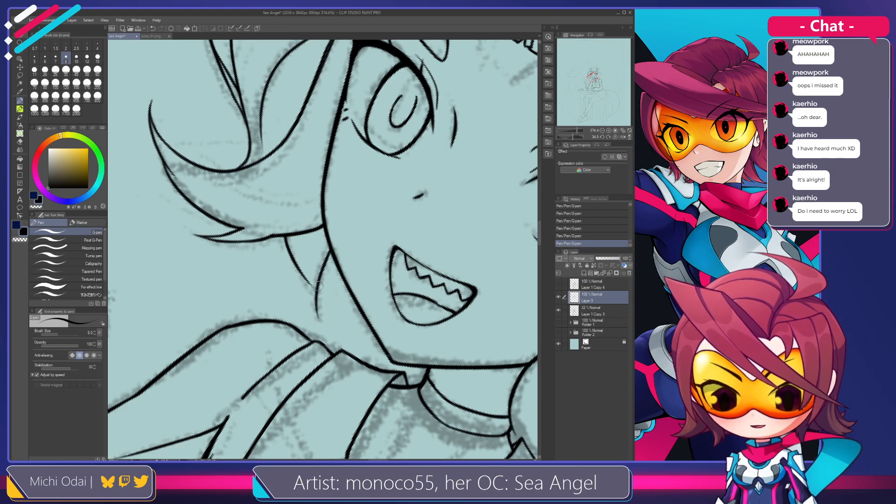
pyautogui.hotkey('ctrl', 'z')
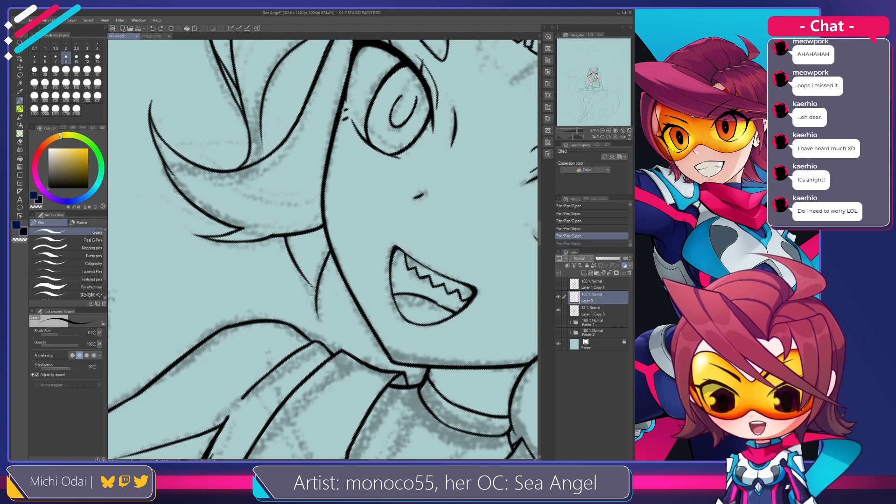
# Trim the tuft's outer edge with the hard eraser and ink a curved line inside it down to the tip.
pyautogui.press('e')
pyautogui.moveTo(309, 266); pyautogui.dragTo(308, 303)
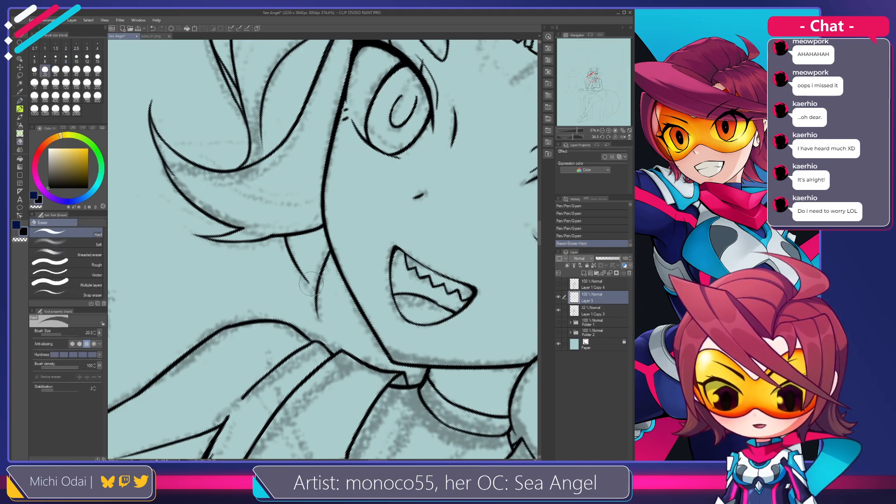
pyautogui.press('p')
pyautogui.moveTo(312, 249); pyautogui.dragTo(318, 323)
pyautogui.hotkey('ctrl', 'z')
pyautogui.press('e')
pyautogui.press('p')
pyautogui.moveTo(320, 280); pyautogui.dragTo(318, 315)
pyautogui.hotkey('ctrl', 'z')
pyautogui.hotkey('ctrl', 'z')
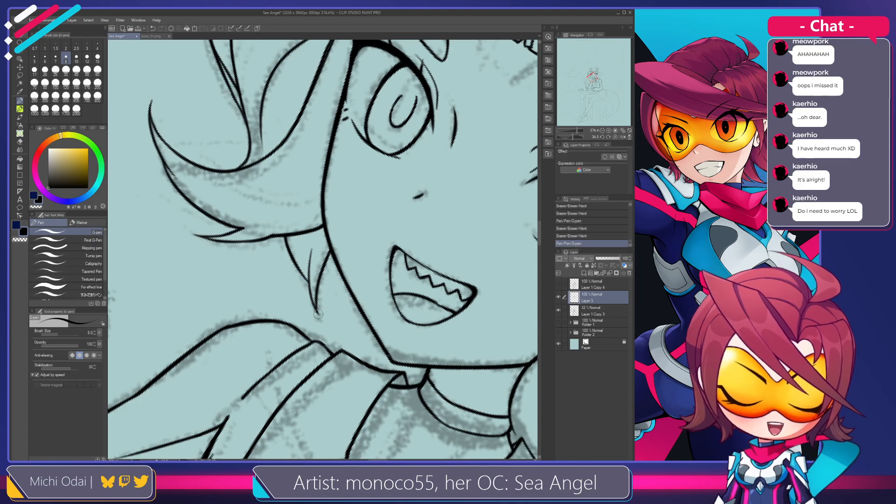
pyautogui.moveTo(308, 280); pyautogui.dragTo(308, 285)
# Try further G-pen strokes around the side hair and small tuft with the canvas rotated back near upright.
pyautogui.hotkey('shift', 'space')
pyautogui.moveTo(321, 196); pyautogui.dragTo(340, 255)
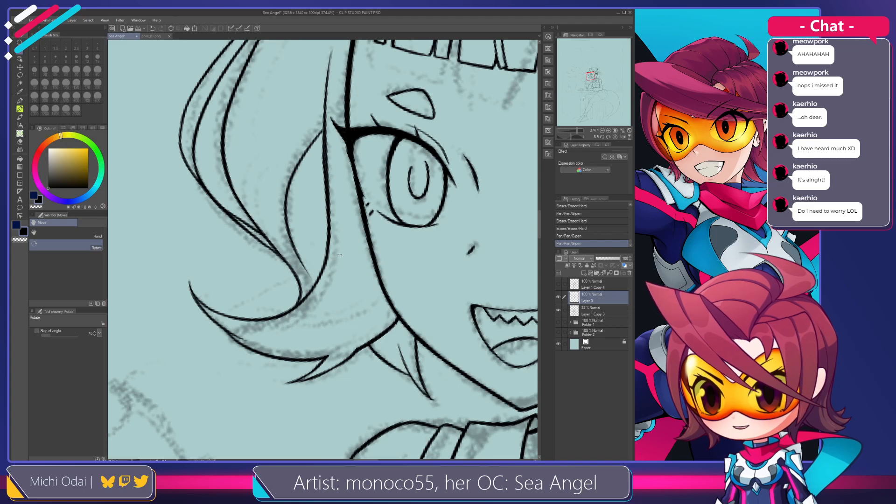
pyautogui.scroll(-2, 333, 257)
pyautogui.moveTo(291, 217)
pyautogui.mouseDown()
pyautogui.moveTo(358, 290)
pyautogui.moveTo(333, 314)
pyautogui.moveTo(344, 258)
pyautogui.moveTo(302, 299)
pyautogui.moveTo(333, 306)
pyautogui.moveTo(312, 311)
pyautogui.moveTo(311, 303)
pyautogui.moveTo(332, 306)
pyautogui.moveTo(332, 316)
pyautogui.moveTo(340, 305)
pyautogui.moveTo(322, 320)
pyautogui.mouseUp()
pyautogui.hotkey('ctrl', 'z')
pyautogui.hotkey('ctrl', 'y')
pyautogui.hotkey('ctrl', 'z')
pyautogui.hotkey('ctrl', 'z')
pyautogui.hotkey('ctrl', 'z')
pyautogui.hotkey('ctrl', 'z')
pyautogui.hotkey('ctrl', 'z')
pyautogui.hotkey('ctrl', 'z')
pyautogui.hotkey('ctrl', 'z')
pyautogui.hotkey('ctrl', 'z')
pyautogui.moveTo(345, 286); pyautogui.dragTo(334, 316)
pyautogui.hotkey('ctrl', 'z')
pyautogui.moveTo(331, 236)
pyautogui.mouseDown()
pyautogui.moveTo(333, 285)
pyautogui.moveTo(349, 300)
pyautogui.moveTo(330, 269)
pyautogui.mouseUp()
pyautogui.scroll(-2, 330, 269)
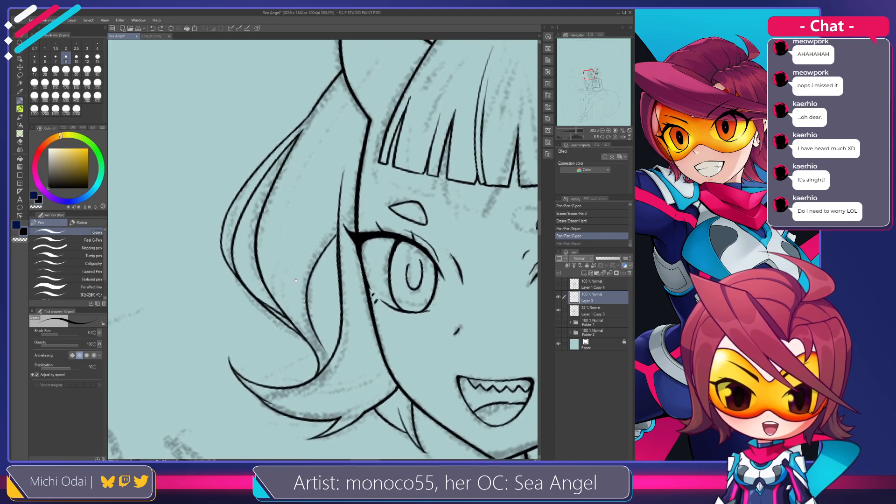
pyautogui.scroll(-2, 315, 226)
pyautogui.scroll(3, 315, 225)
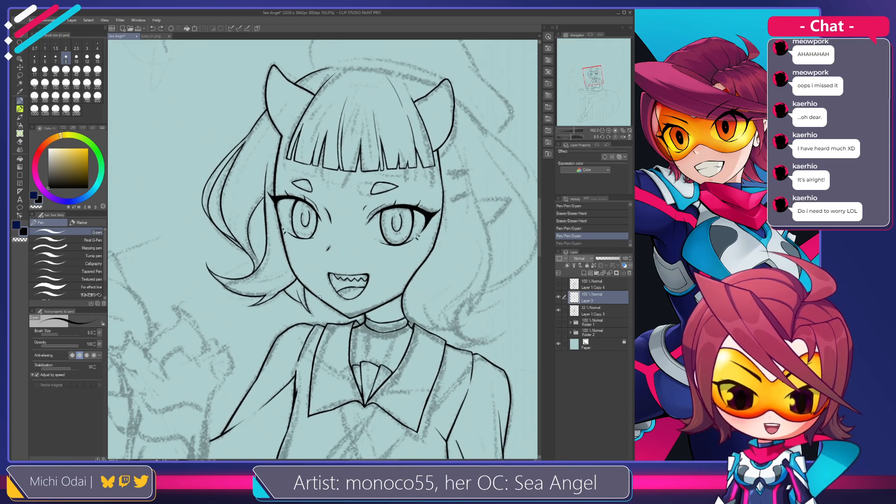
# Try to ink a thin hair line curving from the small tuft along the outside of the jaw.
pyautogui.hotkey('ctrl', 'z')
pyautogui.moveTo(286, 276); pyautogui.dragTo(315, 308)
pyautogui.hotkey('ctrl', 'z')
pyautogui.moveTo(286, 277); pyautogui.dragTo(315, 306)
pyautogui.hotkey('ctrl', 'z')
pyautogui.moveTo(286, 276); pyautogui.dragTo(314, 310)
pyautogui.hotkey('ctrl', 'z')
pyautogui.moveTo(286, 277); pyautogui.dragTo(315, 309)
pyautogui.hotkey('ctrl', 'z')
pyautogui.moveTo(286, 277); pyautogui.dragTo(314, 308)
pyautogui.hotkey('ctrl', 'z')
pyautogui.moveTo(285, 277); pyautogui.dragTo(316, 308)
pyautogui.hotkey('ctrl', 'z')
pyautogui.hotkey('ctrl', 'z')
pyautogui.moveTo(286, 277); pyautogui.dragTo(323, 306)
pyautogui.hotkey('ctrl', 'z')
pyautogui.hotkey('ctrl', 'z')
pyautogui.hotkey('ctrl', 'z')
pyautogui.moveTo(286, 278); pyautogui.dragTo(320, 304)
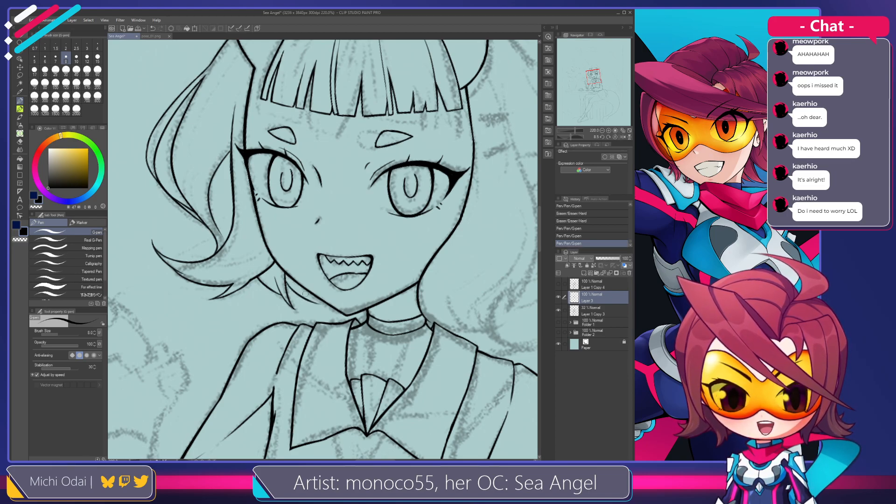
pyautogui.hotkey('ctrl', 'z')
pyautogui.moveTo(283, 279); pyautogui.dragTo(324, 308)
pyautogui.hotkey('ctrl', 'z')
pyautogui.moveTo(285, 279)
pyautogui.mouseDown()
pyautogui.moveTo(316, 302)
pyautogui.moveTo(277, 290)
pyautogui.moveTo(265, 303)
pyautogui.mouseUp()
pyautogui.hotkey('ctrl', 'z')
pyautogui.scroll(1, 266, 298)
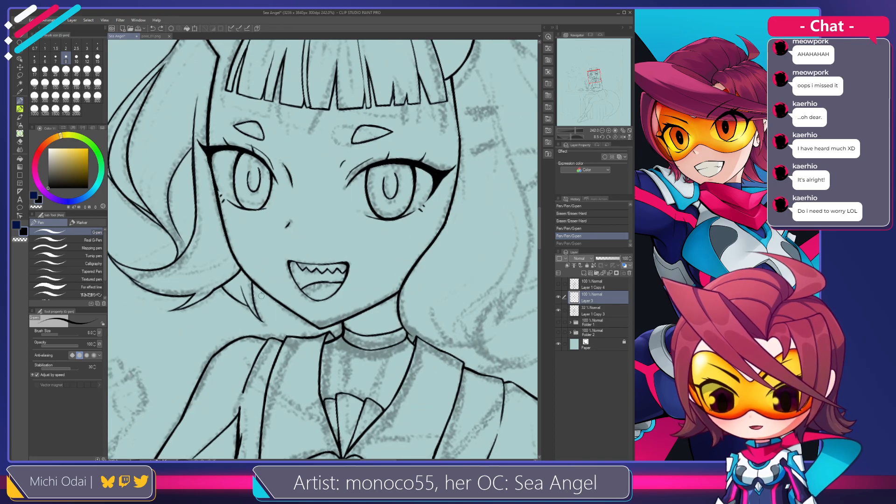
pyautogui.scroll(2, 255, 298)
# Clean up the small tuft's inner lines and pointed tip beside the jaw with the hard eraser and G-pen.
pyautogui.moveTo(263, 319); pyautogui.dragTo(247, 273)
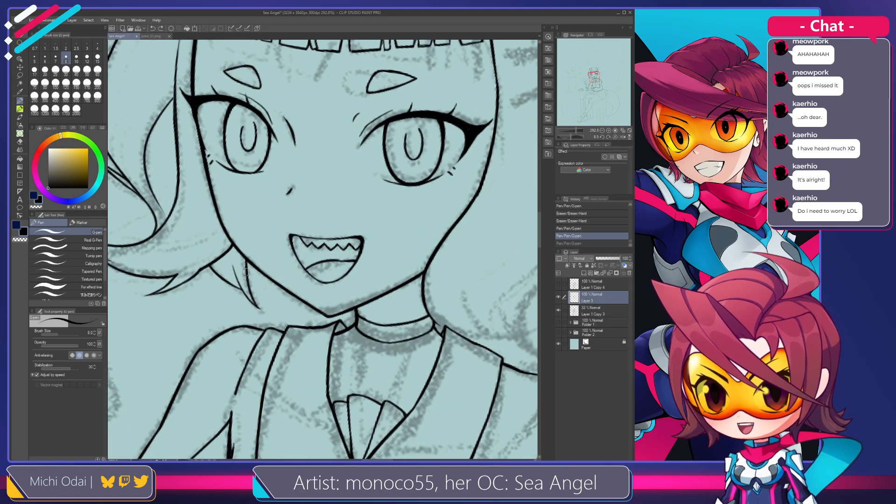
pyautogui.press('e')
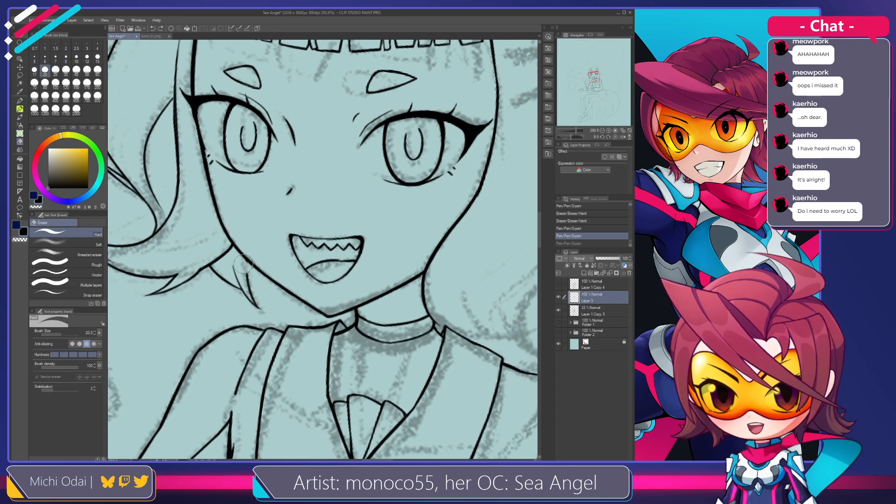
pyautogui.moveTo(244, 275); pyautogui.dragTo(245, 269)
pyautogui.moveTo(245, 268); pyautogui.dragTo(250, 289)
pyautogui.press('p')
pyautogui.hotkey('ctrl', 'z')
pyautogui.press('e')
pyautogui.press('p')
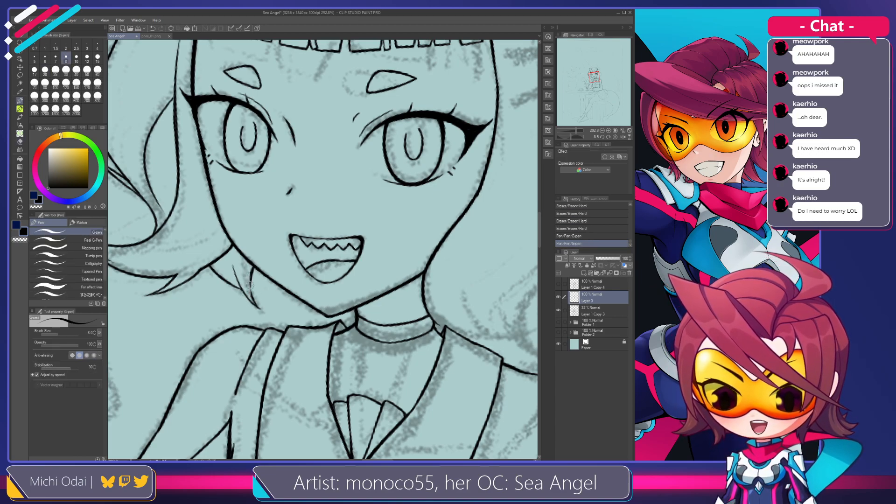
pyautogui.press('e')
pyautogui.moveTo(248, 285); pyautogui.dragTo(250, 303)
pyautogui.moveTo(246, 289); pyautogui.dragTo(256, 305)
pyautogui.press('p')
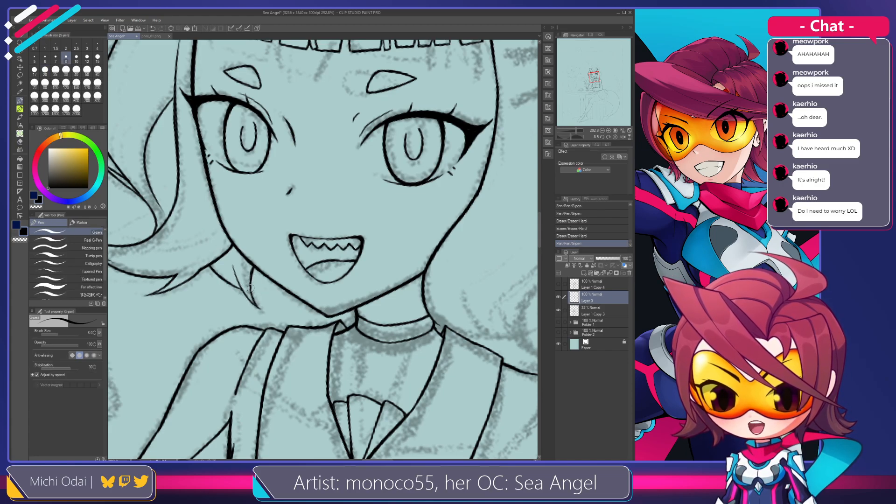
# Try to ink a longer hair line from the small tuft down toward the shoulder.
pyautogui.moveTo(255, 267); pyautogui.dragTo(268, 331)
pyautogui.hotkey('ctrl', 'z')
pyautogui.hotkey('ctrl', 'z')
pyautogui.moveTo(245, 293)
pyautogui.mouseDown()
pyautogui.moveTo(274, 336)
pyautogui.moveTo(242, 306)
pyautogui.moveTo(270, 338)
pyautogui.mouseUp()
pyautogui.hotkey('ctrl', 'z')
pyautogui.hotkey('ctrl', 'z')
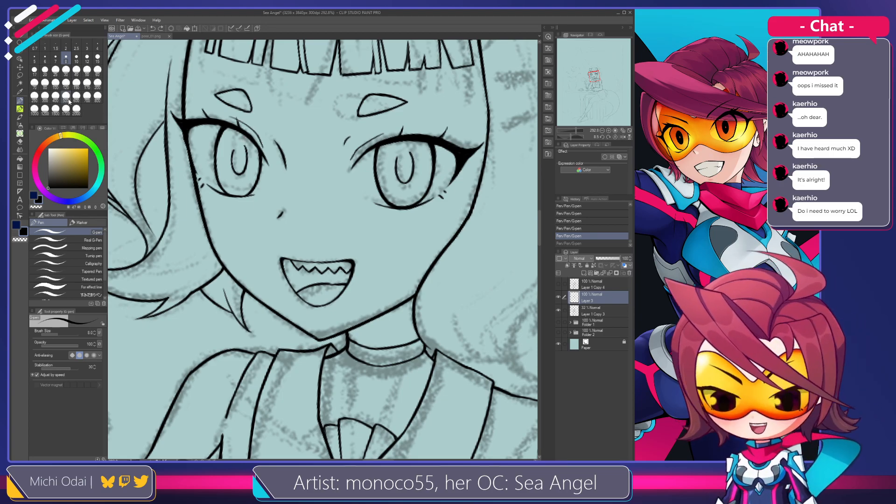
# Examine the inked head, hair and upper body against the rest of the sketch, with the canvas rotation straightened.
pyautogui.scroll(-7, 301, 191)
pyautogui.press('r')
pyautogui.moveTo(419, 179); pyautogui.dragTo(409, 167)
pyautogui.scroll(-6, 397, 173)
pyautogui.moveTo(368, 218); pyautogui.dragTo(349, 199)
pyautogui.scroll(1, 349, 199)
pyautogui.scroll(2, 349, 198)
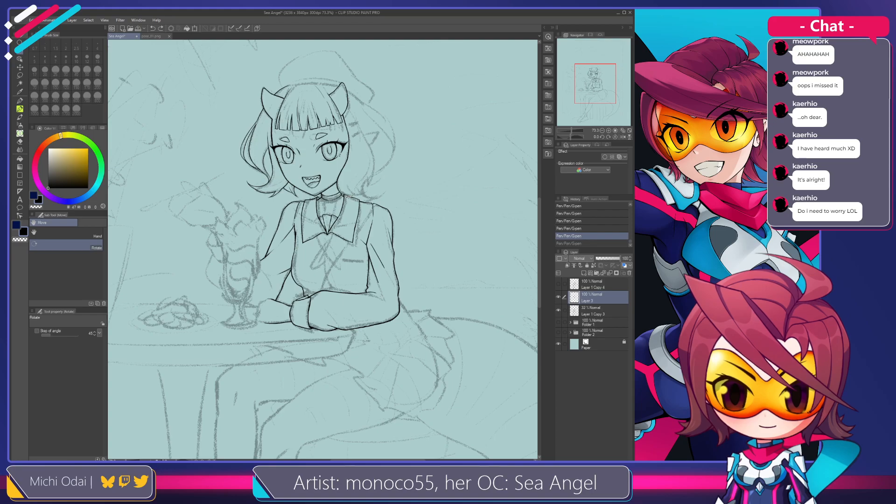
pyautogui.scroll(3, 348, 198)
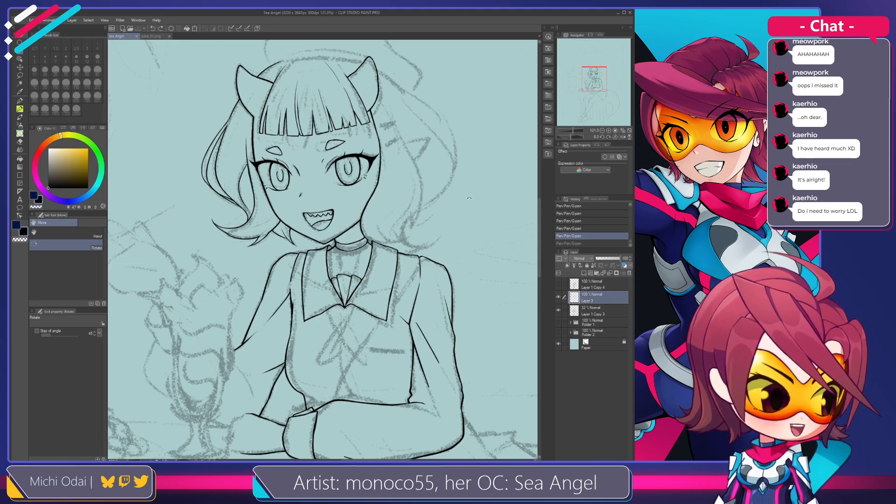
# Examine the coloured thumbs-up character in the pose_01.png document and return to the Sea Angel drawing.
pyautogui.click(150, 37)
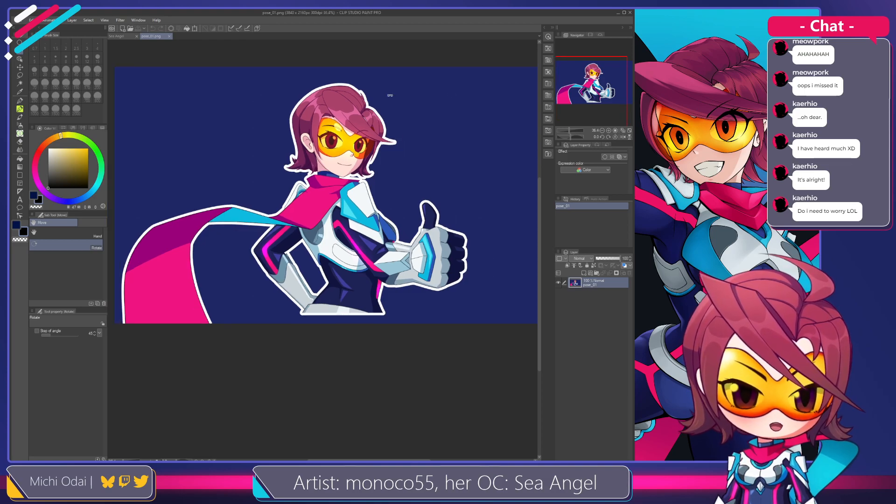
pyautogui.scroll(-1, 313, 96)
pyautogui.scroll(1, 312, 95)
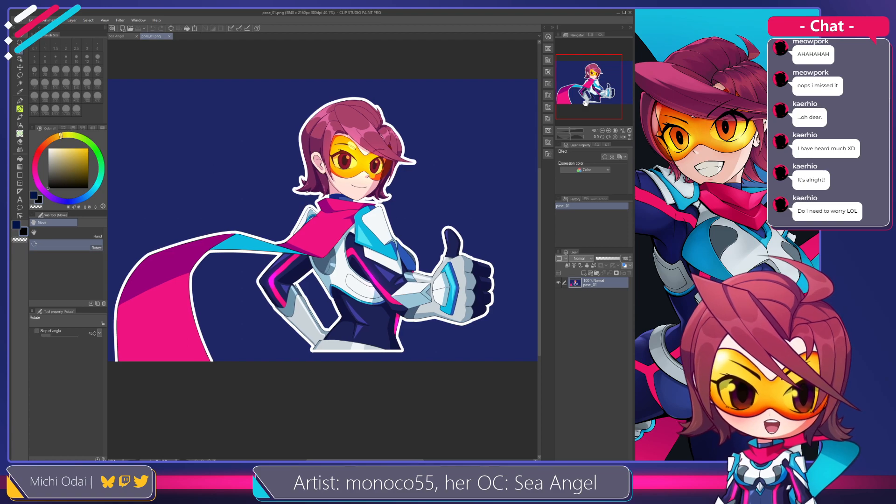
pyautogui.scroll(1, 587, 104)
pyautogui.moveTo(588, 108); pyautogui.dragTo(591, 110)
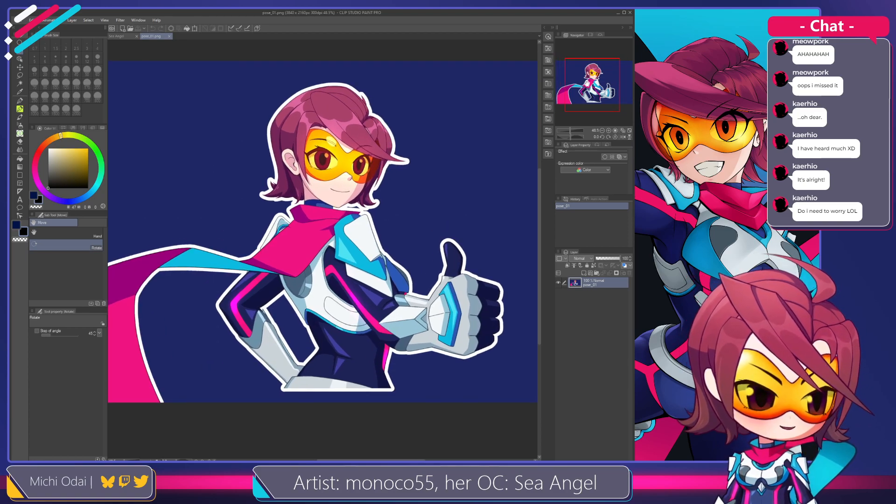
pyautogui.scroll(1, 587, 84)
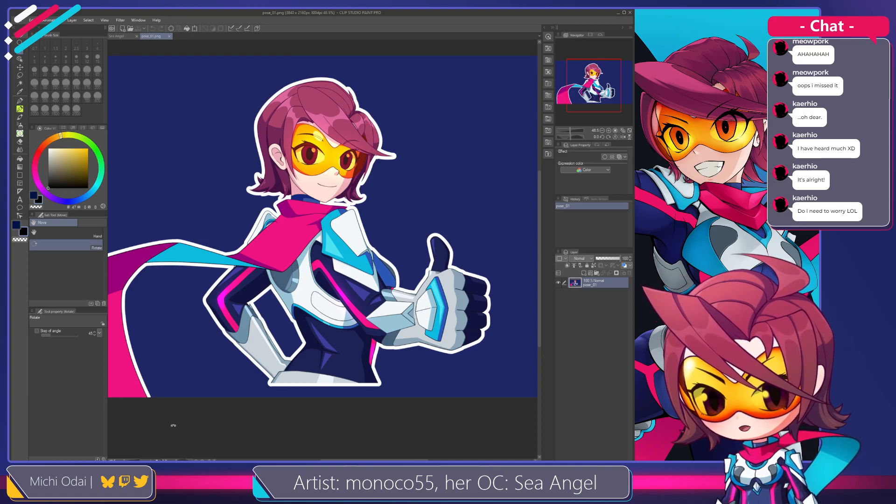
pyautogui.click(125, 36)
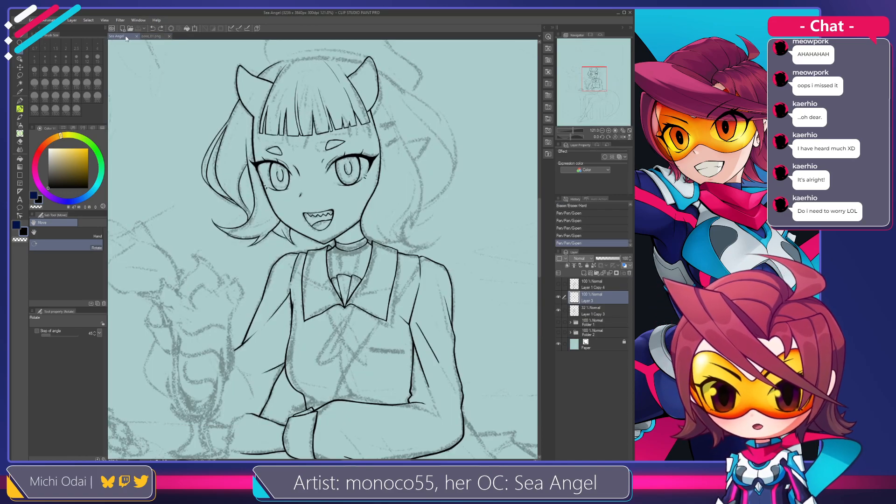